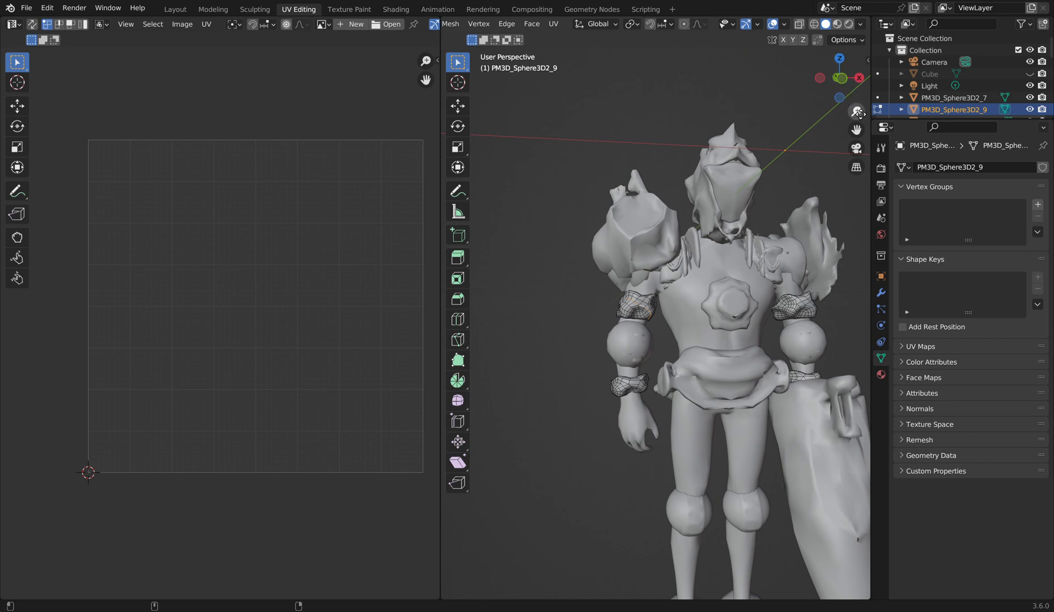
Examine the armoured figure from the top and from the front in the UV Editing workspace
{"action": "left_click_drag", "start_coordinate": [839, 87], "coordinate": [620, 316]}
{"action": "left_click_drag", "start_coordinate": [857, 112], "coordinate": [857, 61]}
{"action": "left_click", "coordinate": [838, 94]}
{"action": "left_click", "coordinate": [831, 90]}
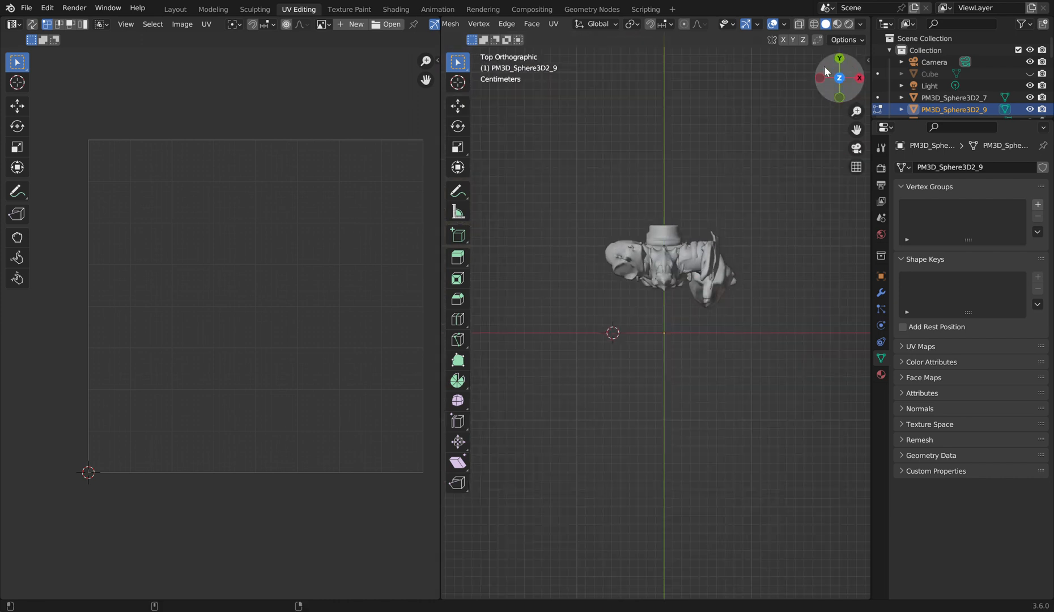
{"action": "left_click", "coordinate": [821, 81]}
{"action": "left_click", "coordinate": [821, 81]}
{"action": "left_click", "coordinate": [822, 81]}
{"action": "left_click", "coordinate": [821, 80]}
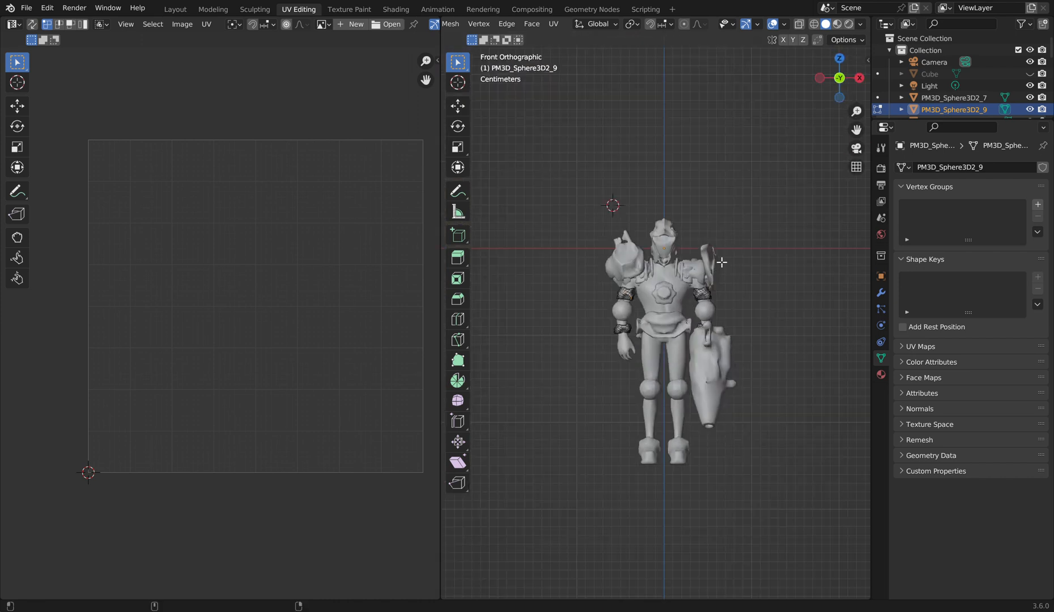
{"action": "left_click_drag", "start_coordinate": [859, 112], "coordinate": [568, 59]}
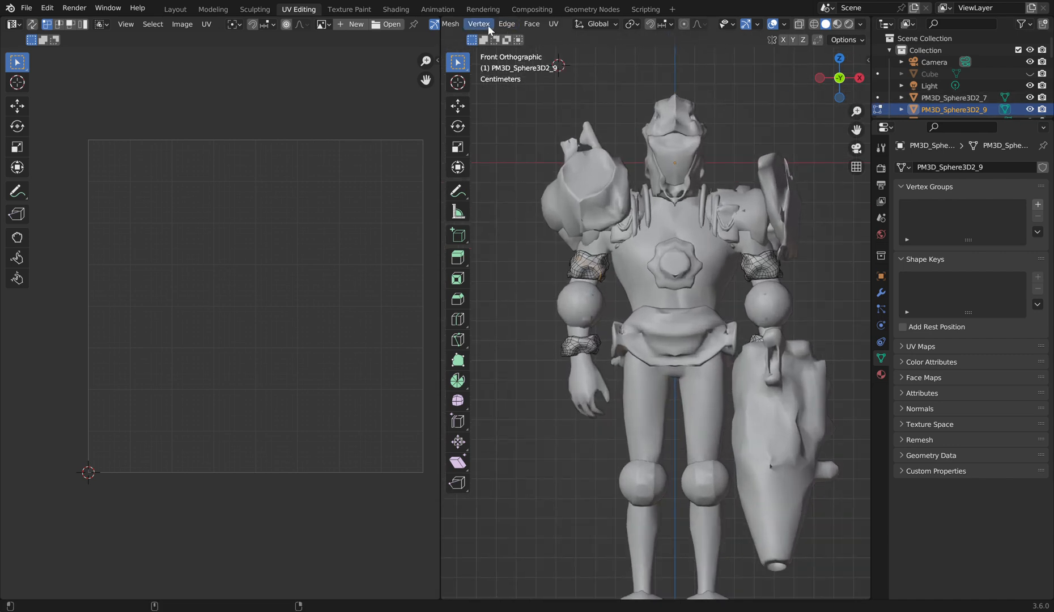
{"action": "left_click", "coordinate": [451, 28]}
{"action": "left_click", "coordinate": [451, 27]}
{"action": "left_click", "coordinate": [456, 23]}
{"action": "left_click", "coordinate": [456, 21]}
{"action": "left_click", "coordinate": [352, 9]}
{"action": "left_click", "coordinate": [300, 8]}
{"action": "left_click", "coordinate": [362, 10]}
{"action": "left_click", "coordinate": [479, 24]}
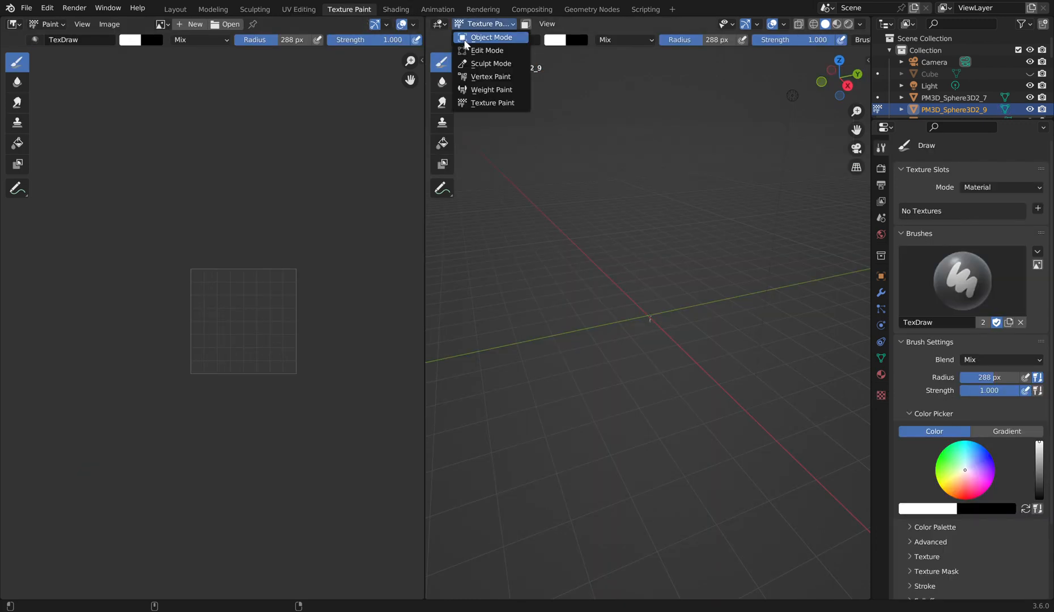
{"action": "left_click", "coordinate": [477, 34]}
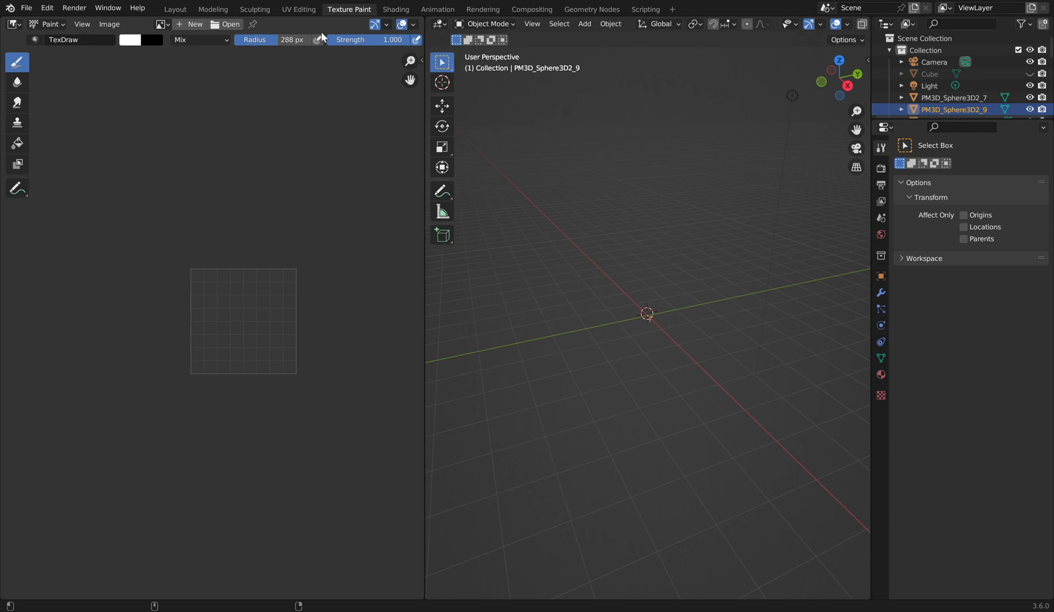
{"action": "left_click", "coordinate": [301, 10]}
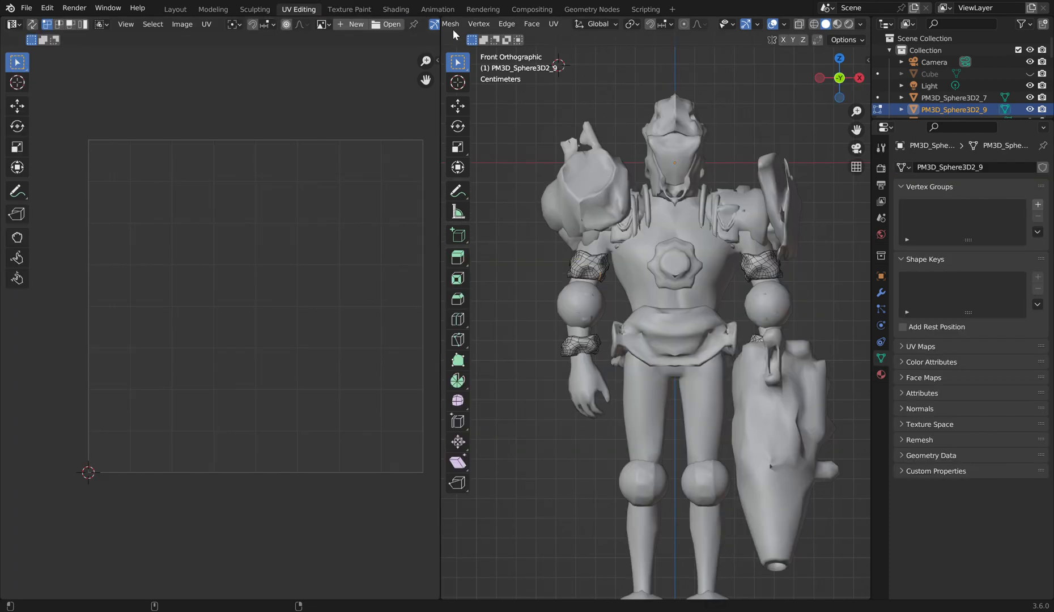
{"action": "left_click", "coordinate": [255, 9]}
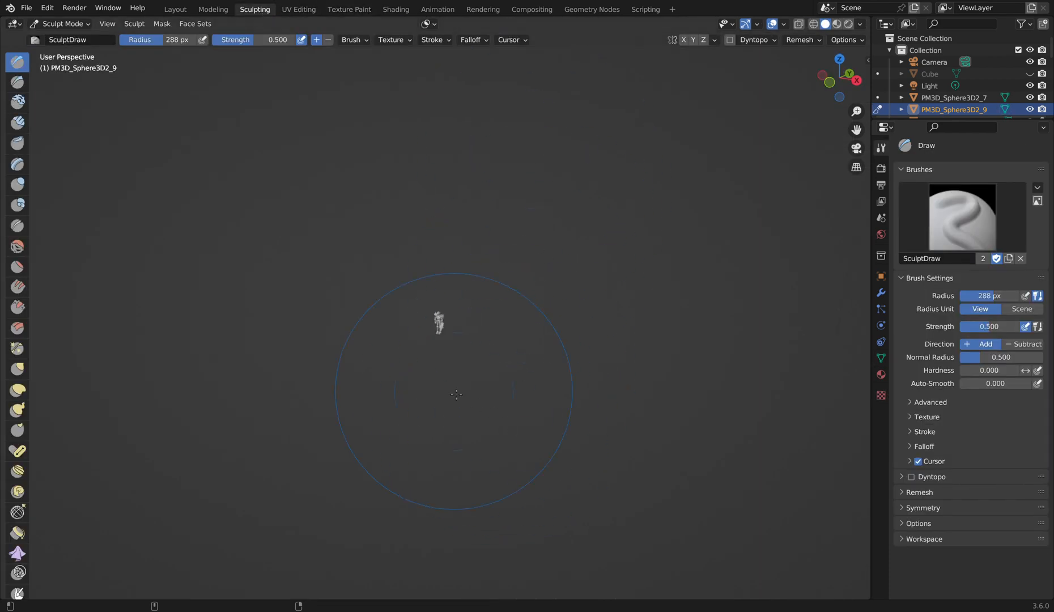
Switch to the Modeling workspace and put the arm-cuff mesh PM3D_Sphere3D2_9 in Object Mode
{"action": "left_click", "coordinate": [214, 9]}
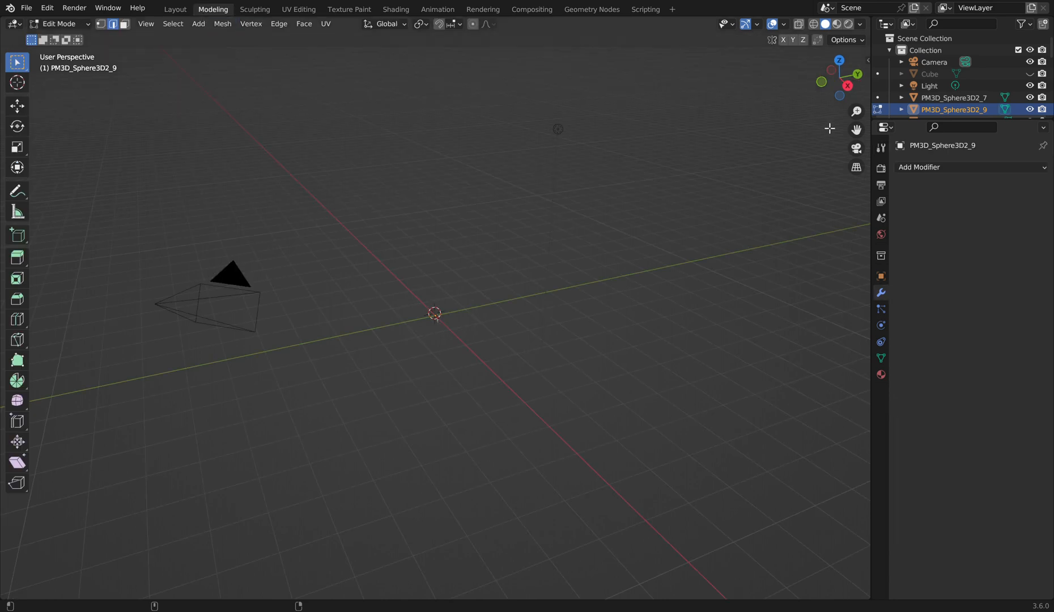
{"action": "mouse_move", "coordinate": [857, 111]}
{"action": "left_mouse_down"}
{"action": "mouse_move", "coordinate": [857, 62]}
{"action": "mouse_move", "coordinate": [824, 80]}
{"action": "mouse_move", "coordinate": [846, 116]}
{"action": "mouse_move", "coordinate": [55, 39]}
{"action": "left_mouse_up"}
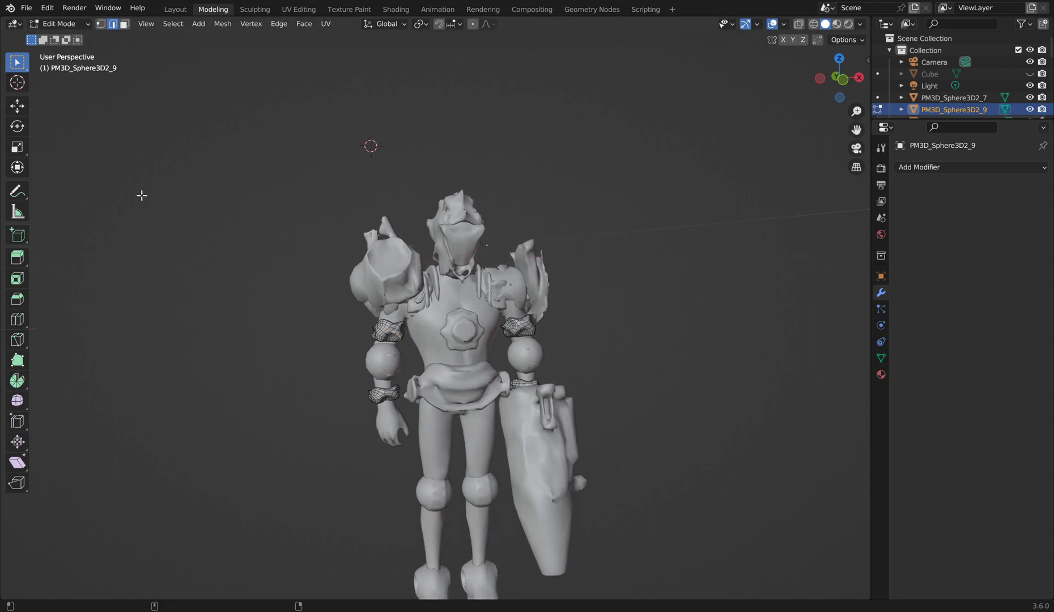
{"action": "left_click", "coordinate": [59, 23]}
{"action": "left_click", "coordinate": [60, 38]}
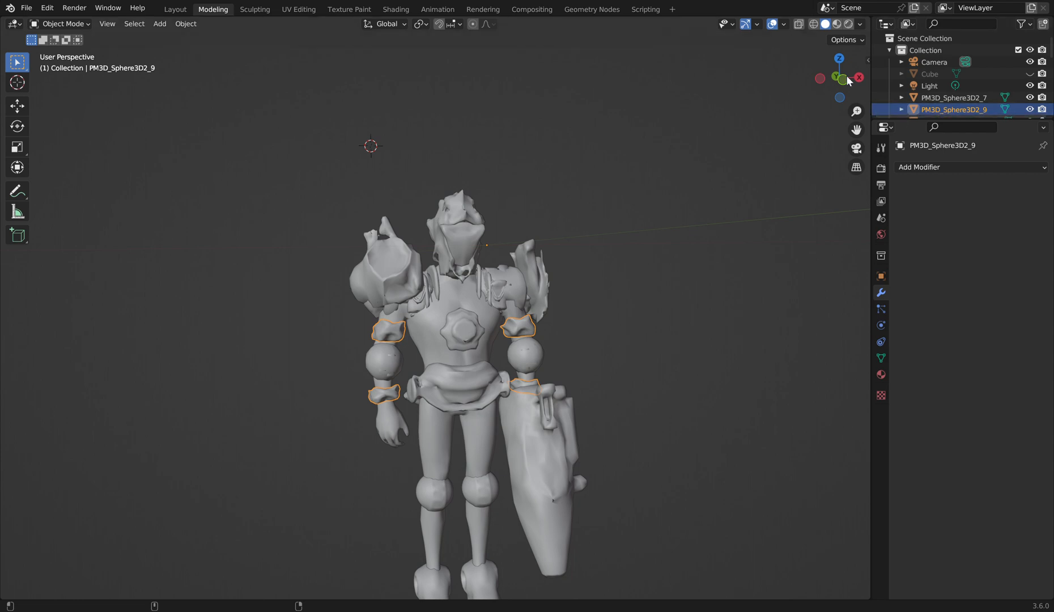
Frame the figure's arm in front orthographic view, enter Edit Mode on the cuffs and clear the edge selection
{"action": "left_click", "coordinate": [825, 80]}
{"action": "left_click", "coordinate": [825, 80]}
{"action": "left_click", "coordinate": [825, 80]}
{"action": "left_click", "coordinate": [825, 80]}
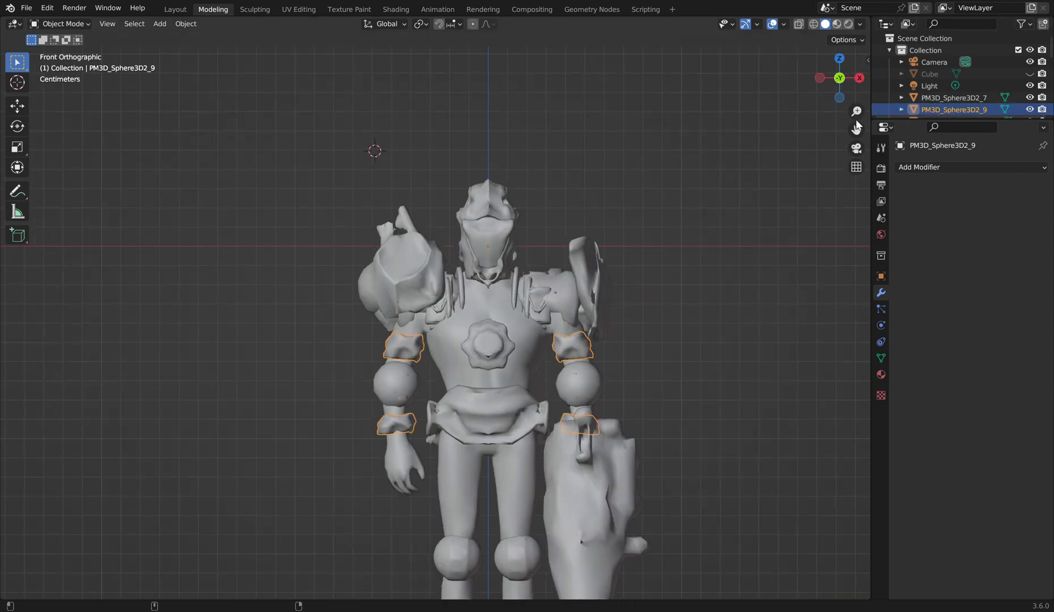
{"action": "left_click_drag", "start_coordinate": [861, 134], "coordinate": [936, 46]}
{"action": "left_click_drag", "start_coordinate": [857, 113], "coordinate": [857, 90]}
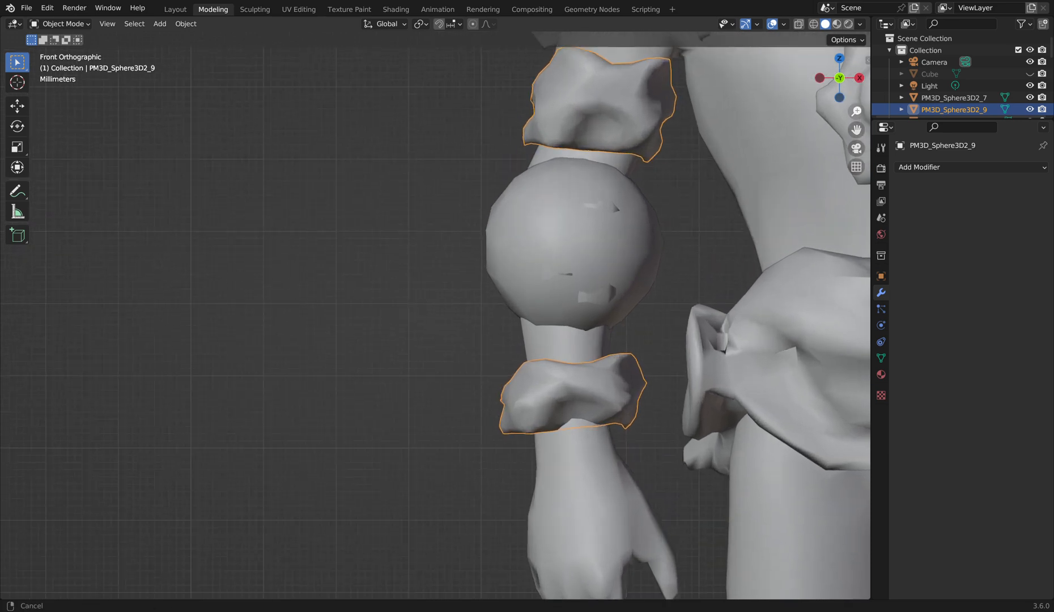
{"action": "left_click_drag", "start_coordinate": [857, 131], "coordinate": [747, 217]}
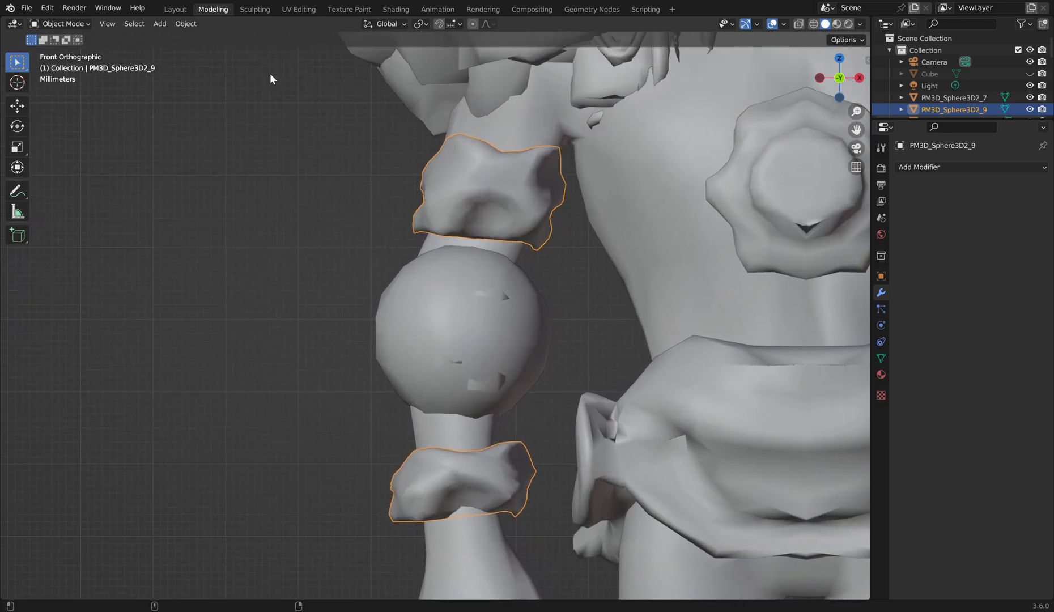
{"action": "left_click", "coordinate": [60, 23]}
{"action": "left_click", "coordinate": [65, 53]}
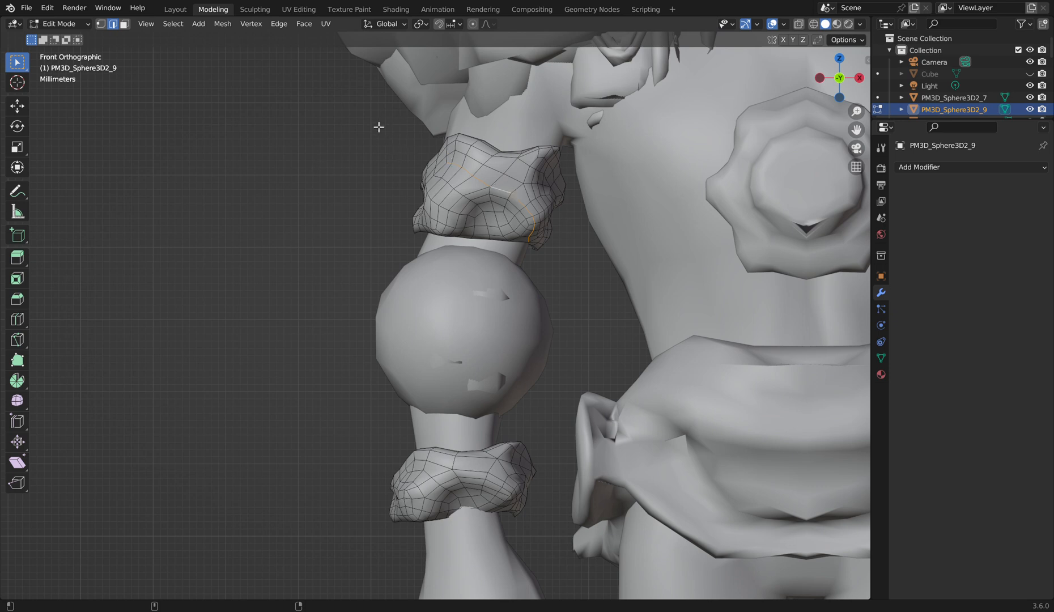
{"action": "left_click", "coordinate": [301, 120]}
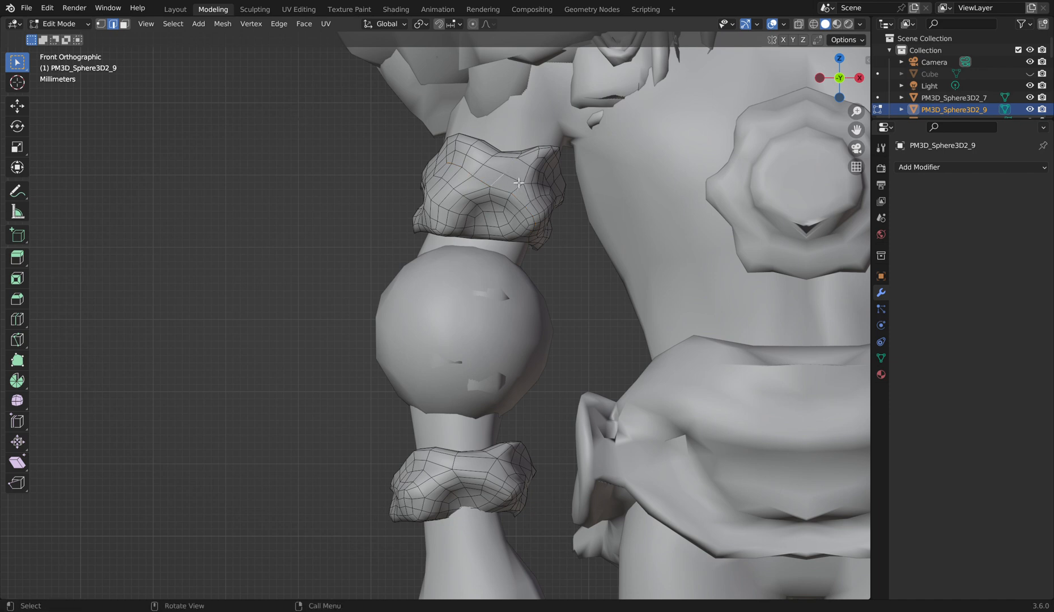
Select an edge path running across the front and outer side of the upper arm cuff and mark it as a seam
{"action": "scroll", "coordinate": [517, 179], "scroll_direction": "up", "scroll_amount": 4}
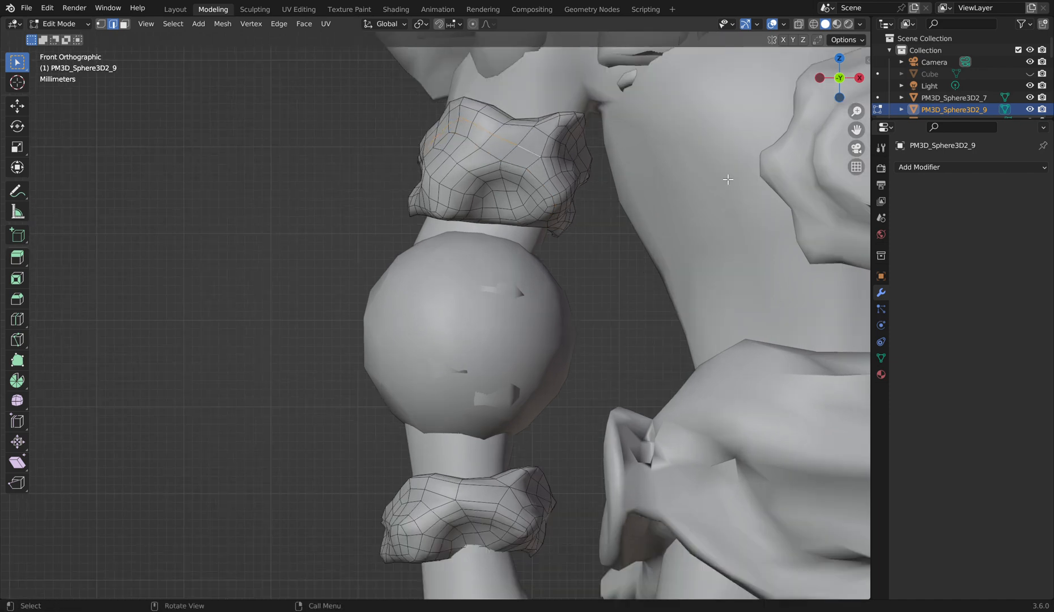
{"action": "left_click_drag", "start_coordinate": [857, 129], "coordinate": [768, 359]}
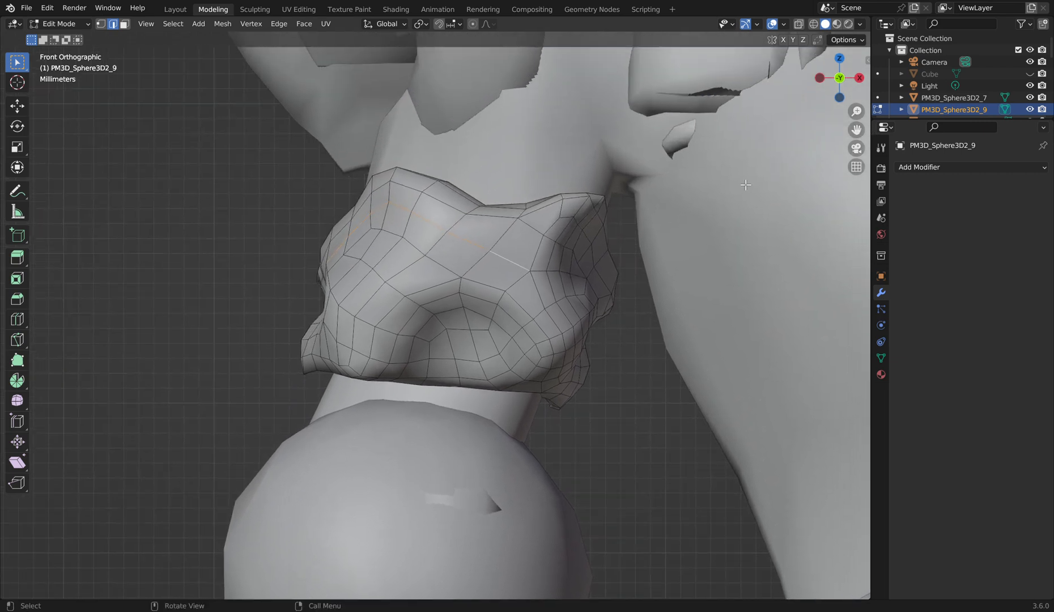
{"action": "scroll", "coordinate": [666, 249], "scroll_direction": "up", "scroll_amount": 2}
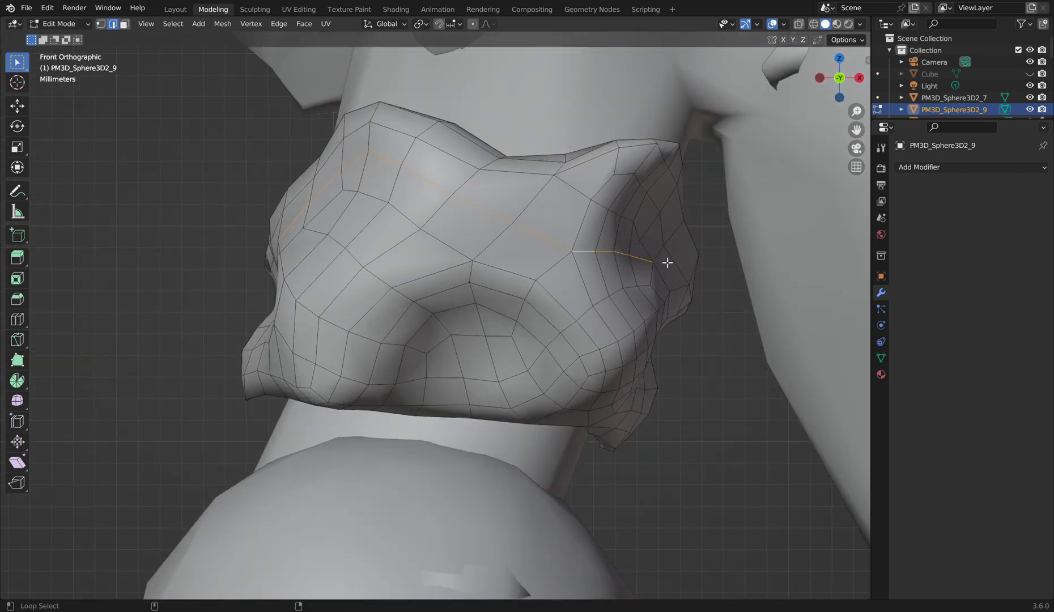
{"action": "scroll", "coordinate": [664, 263], "scroll_direction": "down", "scroll_amount": 8}
{"action": "left_click_drag", "start_coordinate": [836, 80], "coordinate": [866, 132]}
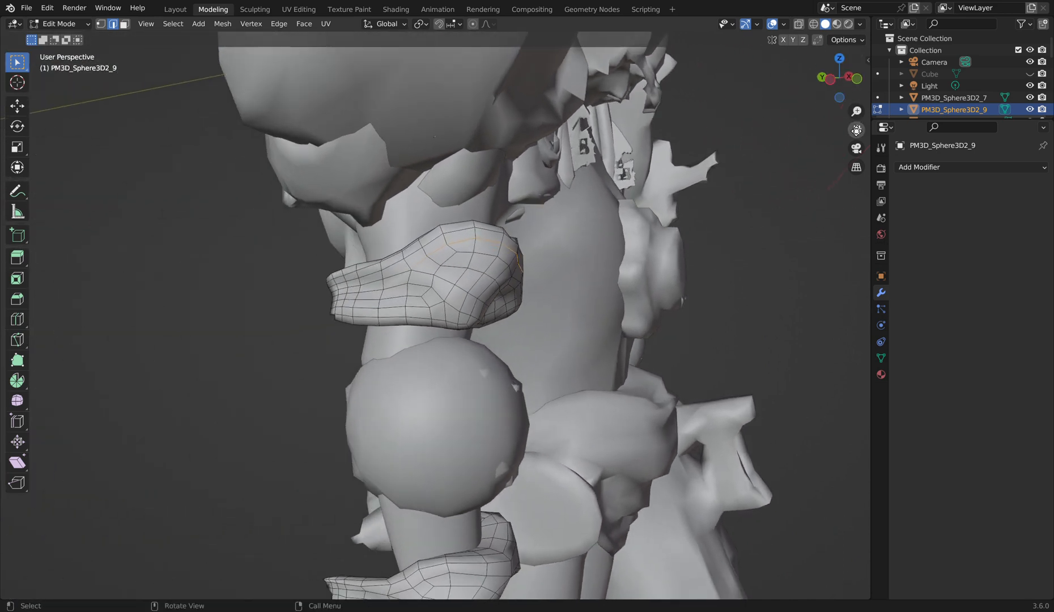
{"action": "scroll", "coordinate": [434, 357], "scroll_direction": "up", "scroll_amount": 4}
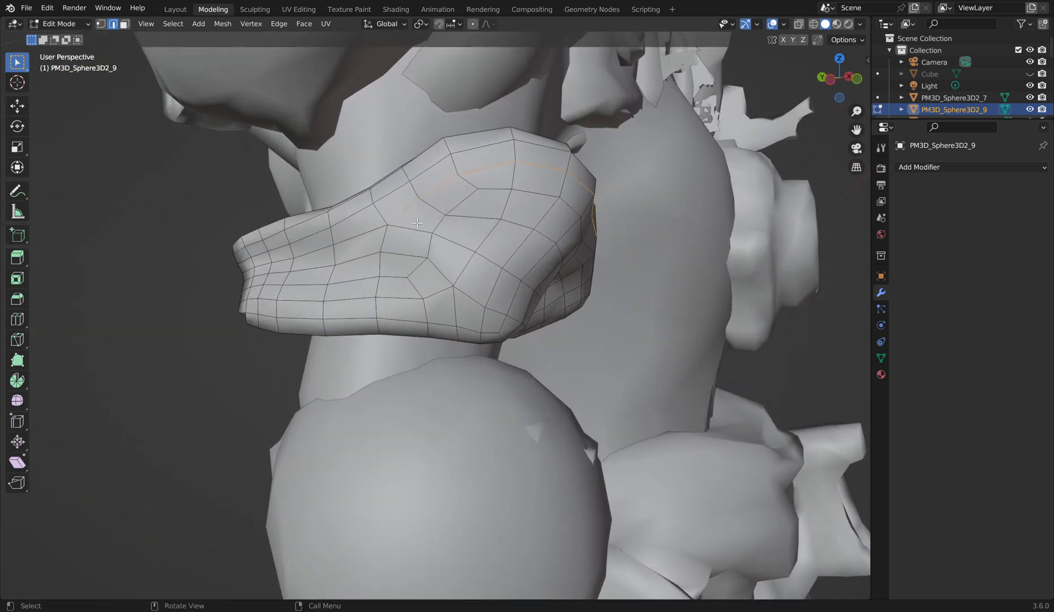
{"action": "scroll", "coordinate": [507, 200], "scroll_direction": "down", "scroll_amount": 5}
{"action": "left_click_drag", "start_coordinate": [831, 84], "coordinate": [828, 133]}
{"action": "scroll", "coordinate": [532, 180], "scroll_direction": "up", "scroll_amount": 2}
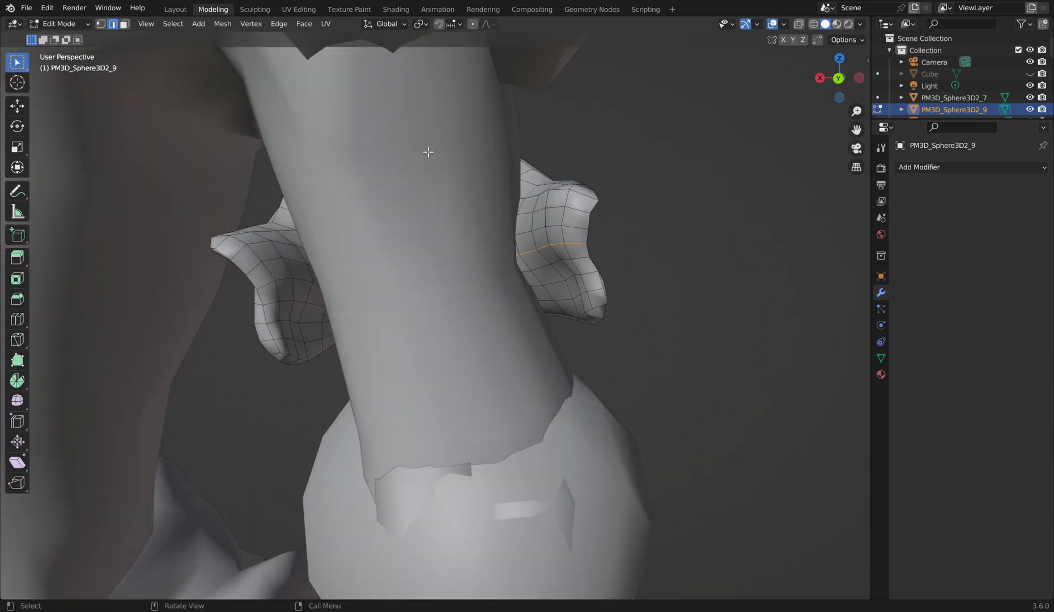
{"action": "right_click", "coordinate": [427, 174]}
{"action": "left_click", "coordinate": [421, 413]}
Turn on X-ray and select a second edge path along the upper arm cuff, just above the marked seam
{"action": "mouse_move", "coordinate": [844, 88]}
{"action": "left_mouse_down"}
{"action": "mouse_move", "coordinate": [816, 100]}
{"action": "mouse_move", "coordinate": [839, 93]}
{"action": "mouse_move", "coordinate": [793, 67]}
{"action": "mouse_move", "coordinate": [731, 71]}
{"action": "mouse_move", "coordinate": [808, 34]}
{"action": "mouse_move", "coordinate": [703, 57]}
{"action": "mouse_move", "coordinate": [669, 76]}
{"action": "mouse_move", "coordinate": [607, 68]}
{"action": "mouse_move", "coordinate": [621, 63]}
{"action": "mouse_move", "coordinate": [431, 85]}
{"action": "mouse_move", "coordinate": [841, 85]}
{"action": "left_mouse_up"}
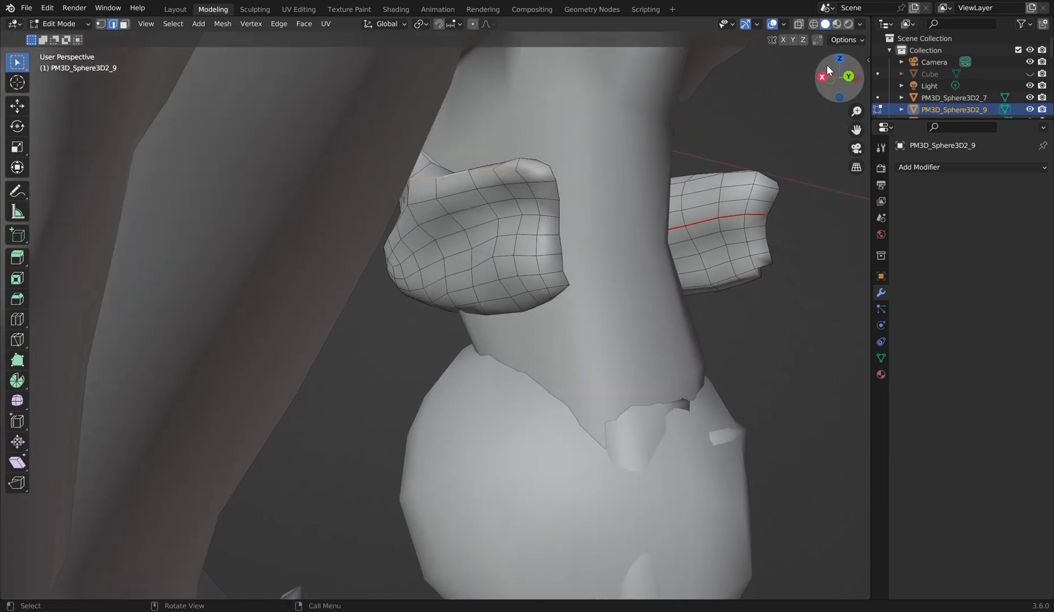
{"action": "left_click", "coordinate": [797, 26]}
{"action": "left_click_drag", "start_coordinate": [832, 63], "coordinate": [809, 81]}
{"action": "scroll", "coordinate": [420, 211], "scroll_direction": "up", "scroll_amount": 2}
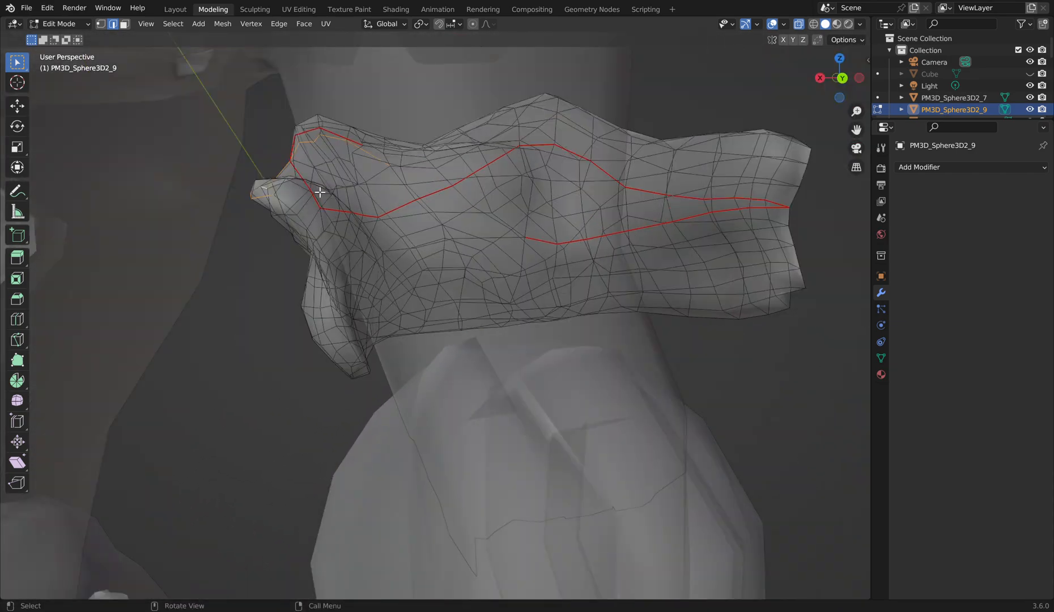
{"action": "scroll", "coordinate": [288, 180], "scroll_direction": "up", "scroll_amount": 2}
{"action": "mouse_move", "coordinate": [835, 84]}
{"action": "left_mouse_down"}
{"action": "mouse_move", "coordinate": [801, 91]}
{"action": "mouse_move", "coordinate": [964, 85]}
{"action": "mouse_move", "coordinate": [1026, 148]}
{"action": "mouse_move", "coordinate": [838, 95]}
{"action": "left_mouse_up"}
{"action": "scroll", "coordinate": [667, 139], "scroll_direction": "down", "scroll_amount": 4}
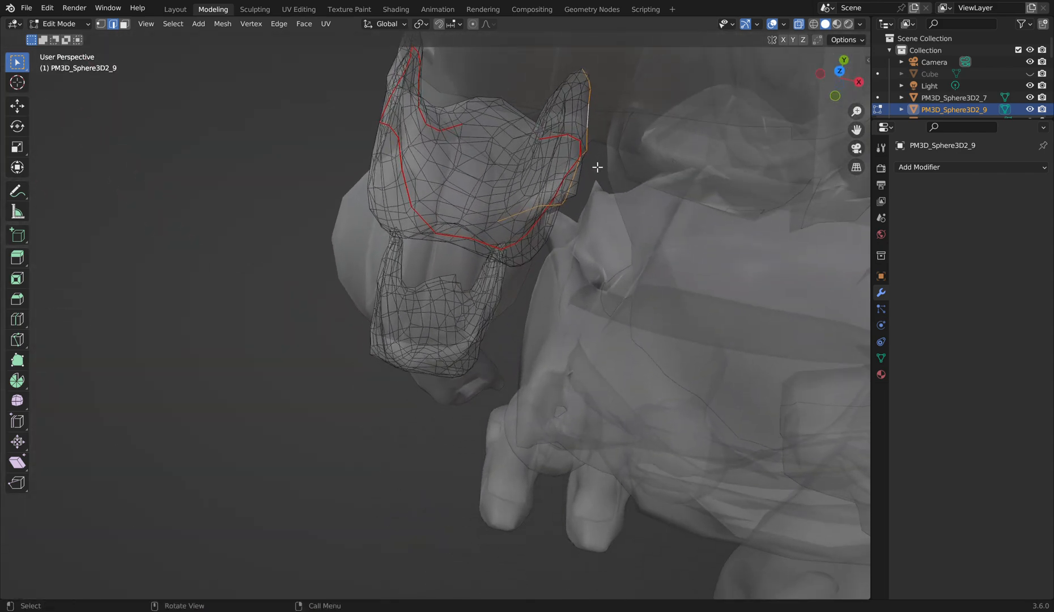
{"action": "scroll", "coordinate": [480, 166], "scroll_direction": "up", "scroll_amount": 3}
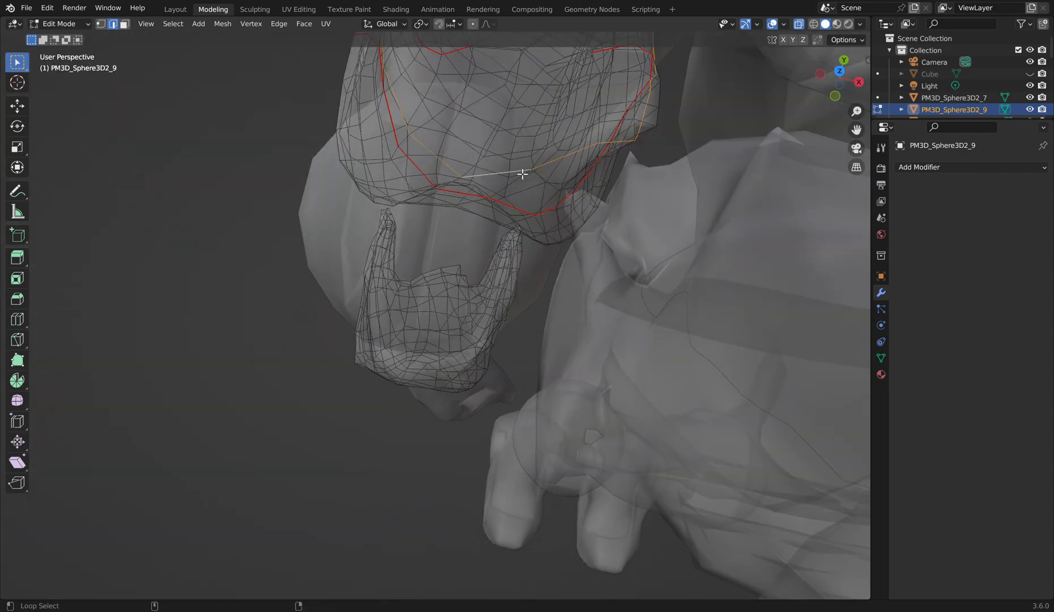
{"action": "left_click_drag", "start_coordinate": [854, 134], "coordinate": [701, 160]}
{"action": "scroll", "coordinate": [527, 142], "scroll_direction": "up", "scroll_amount": 3}
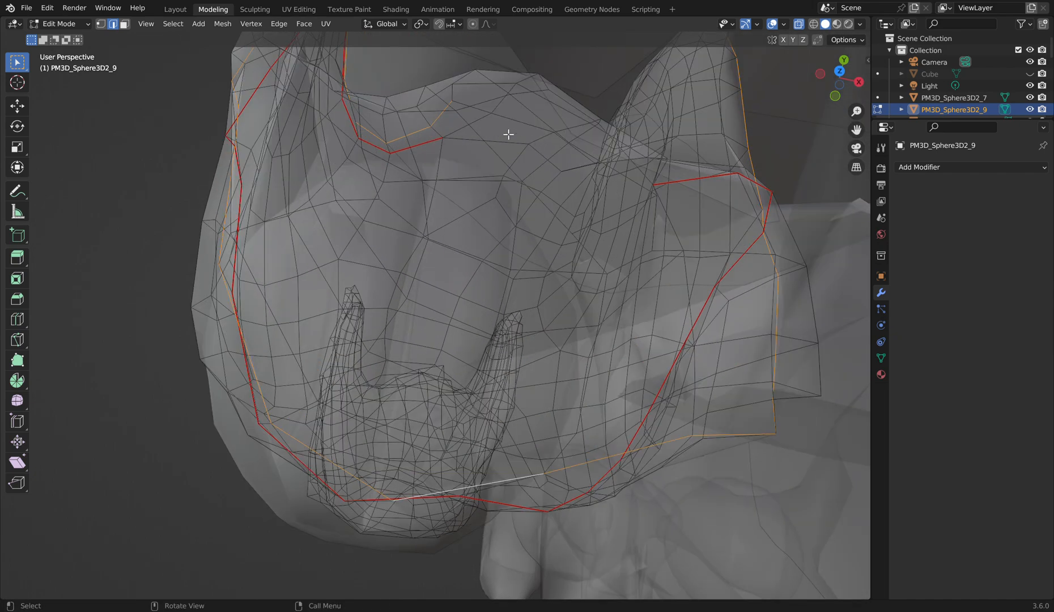
Extend the edge selection around the open ends of the upper arm cuff and along its other surface
{"action": "mouse_move", "coordinate": [837, 77]}
{"action": "left_mouse_down"}
{"action": "mouse_move", "coordinate": [811, 84]}
{"action": "mouse_move", "coordinate": [836, 79]}
{"action": "mouse_move", "coordinate": [822, 82]}
{"action": "left_mouse_up"}
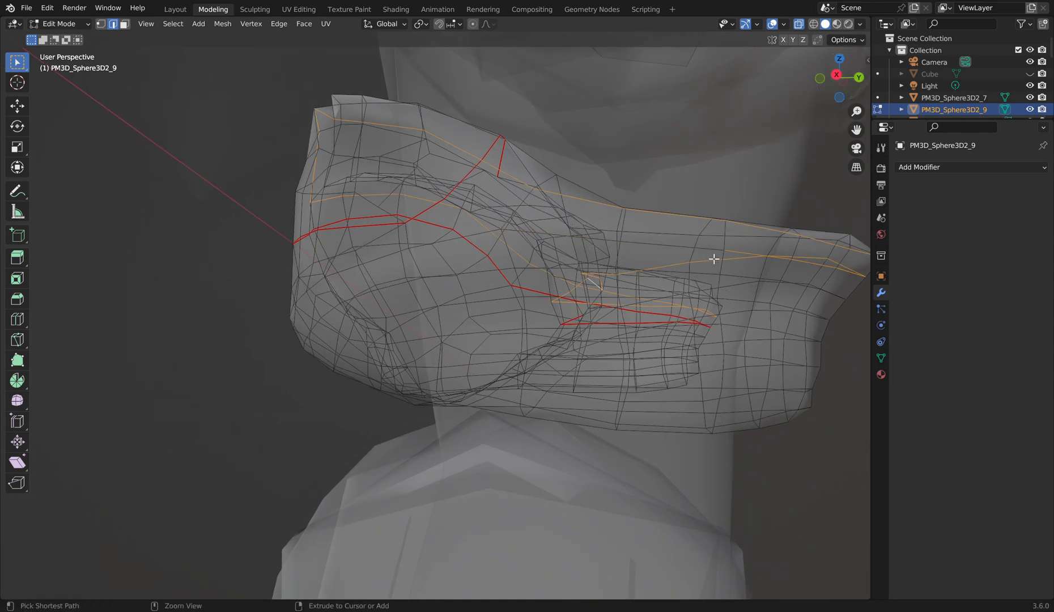
{"action": "left_click_drag", "start_coordinate": [847, 83], "coordinate": [822, 86]}
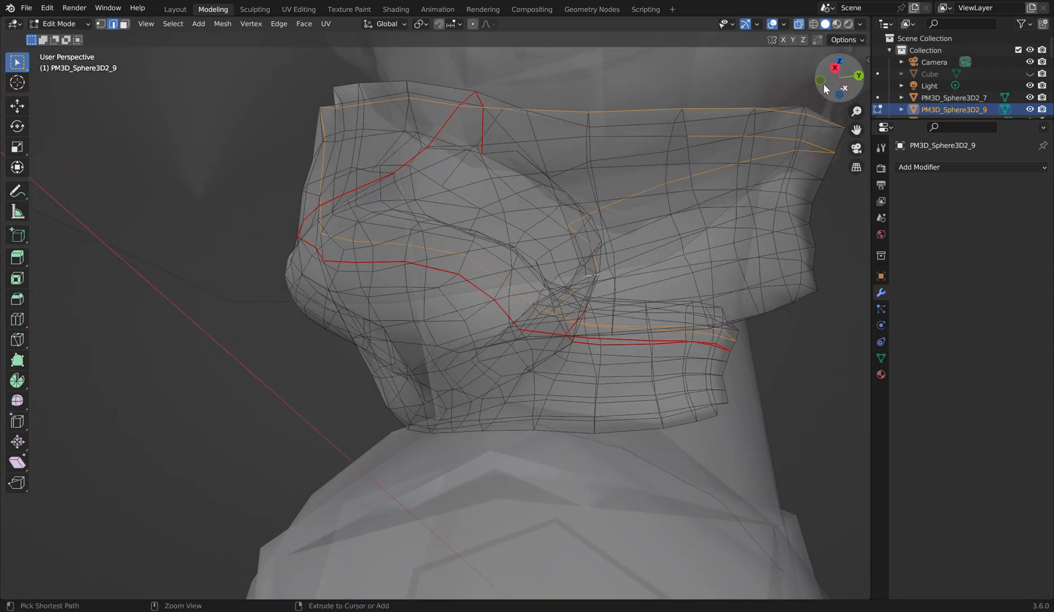
{"action": "left_click_drag", "start_coordinate": [698, 134], "coordinate": [797, 145]}
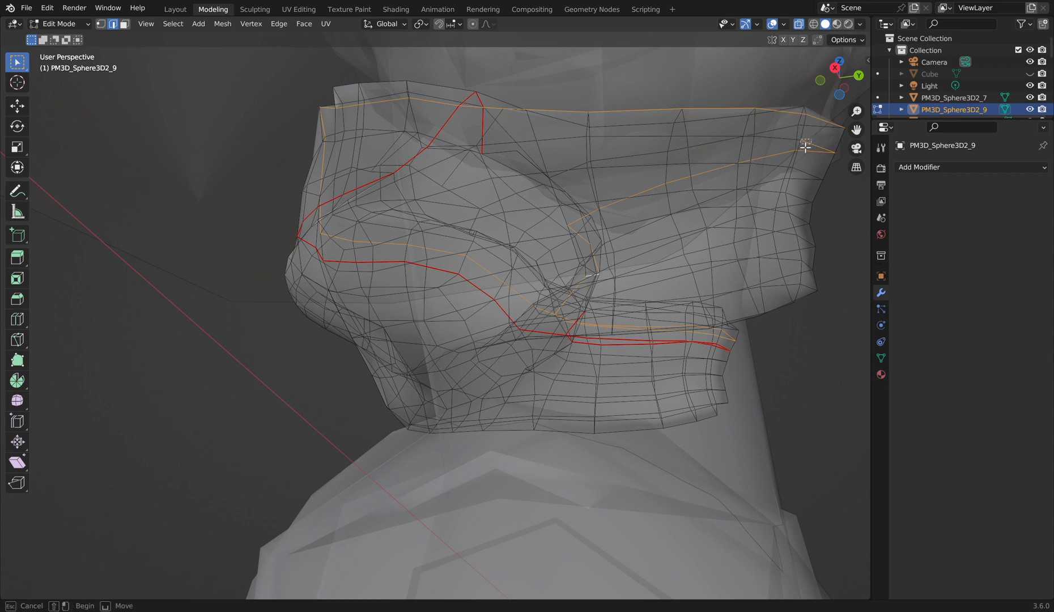
{"action": "left_click_drag", "start_coordinate": [842, 85], "coordinate": [704, 137]}
{"action": "left_click_drag", "start_coordinate": [841, 79], "coordinate": [538, 242]}
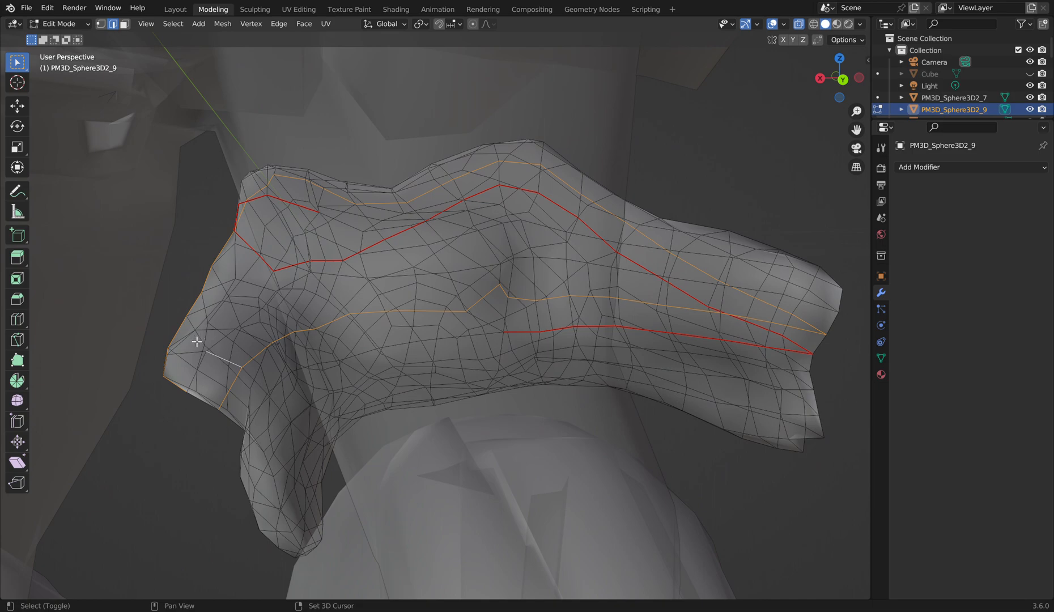
{"action": "left_click_drag", "start_coordinate": [839, 79], "coordinate": [162, 254]}
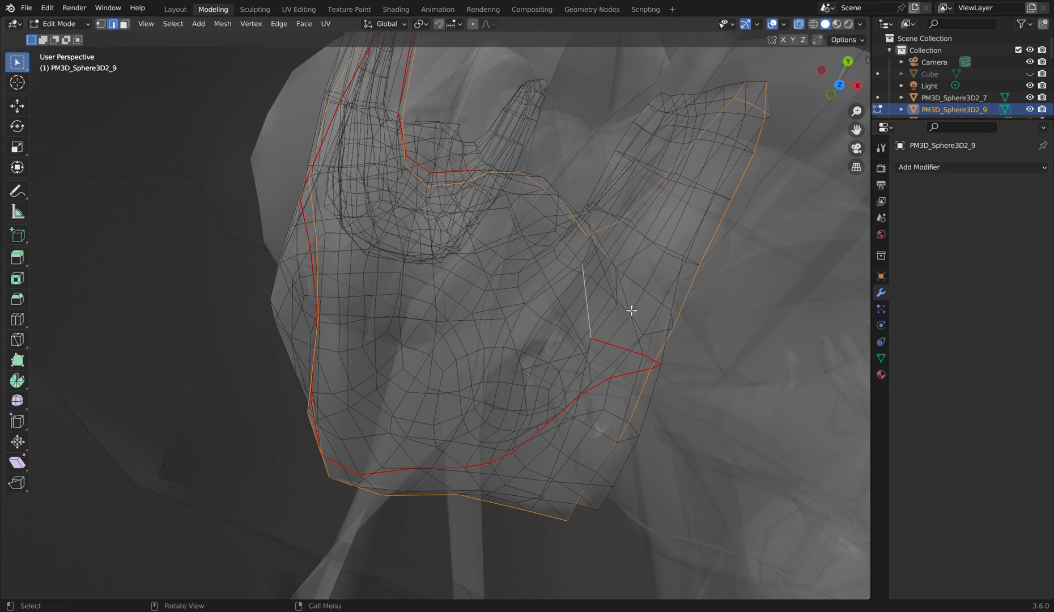
Complete the second edge path around the upper arm cuff and mark the selected edges as a seam
{"action": "left_click", "coordinate": [594, 257], "text": "shift"}
{"action": "left_click_drag", "start_coordinate": [839, 80], "coordinate": [809, 121]}
{"action": "scroll", "coordinate": [500, 264], "scroll_direction": "up", "scroll_amount": 1}
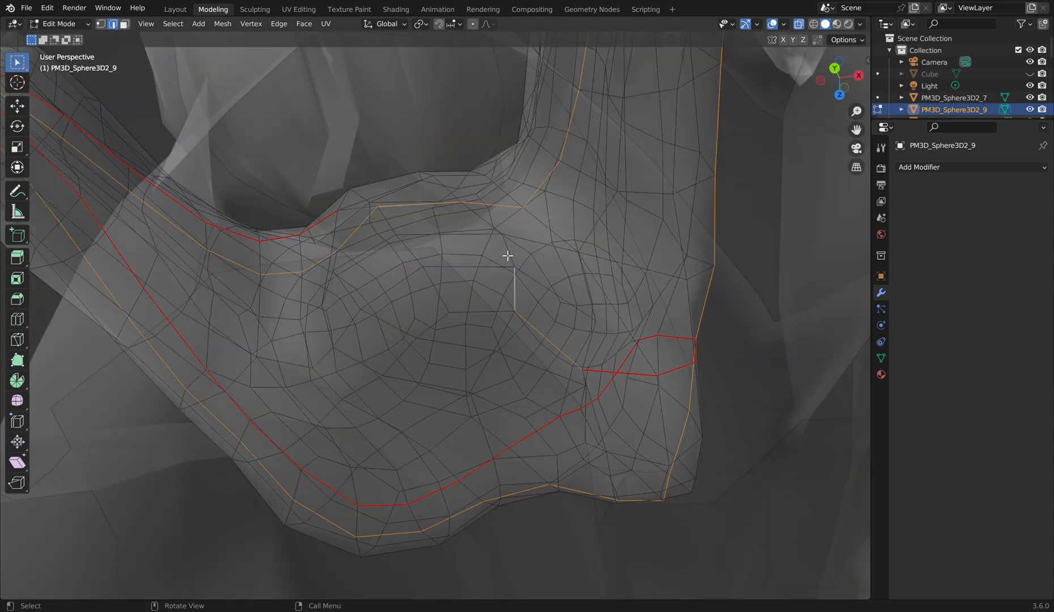
{"action": "key", "text": "ctrl+z"}
{"action": "mouse_move", "coordinate": [839, 79]}
{"action": "left_mouse_down"}
{"action": "mouse_move", "coordinate": [839, 147]}
{"action": "mouse_move", "coordinate": [825, 92]}
{"action": "left_mouse_up"}
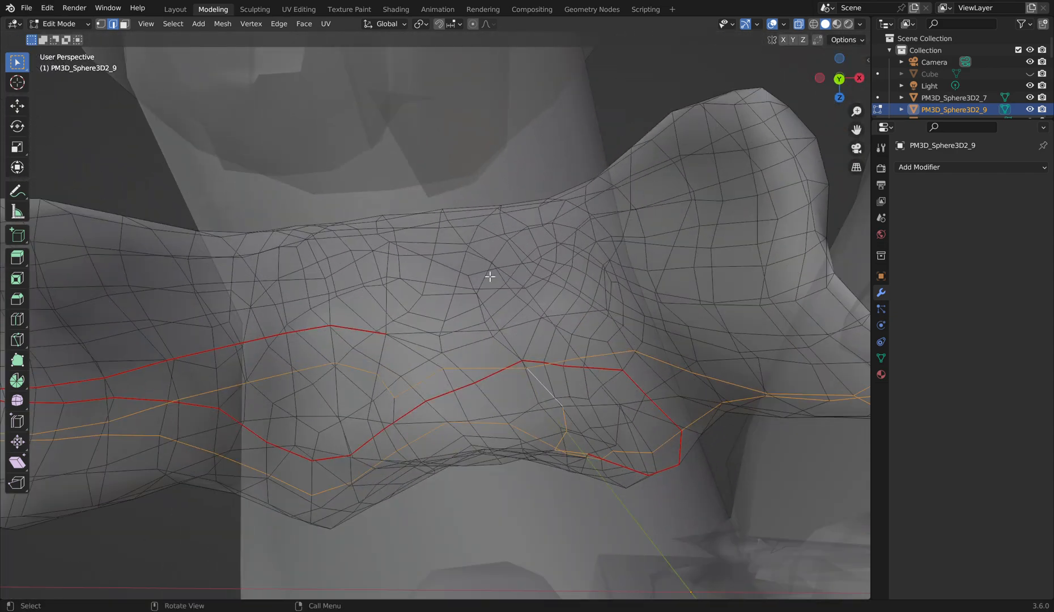
{"action": "mouse_move", "coordinate": [840, 78]}
{"action": "left_mouse_down"}
{"action": "mouse_move", "coordinate": [840, 97]}
{"action": "mouse_move", "coordinate": [842, 85]}
{"action": "left_mouse_up"}
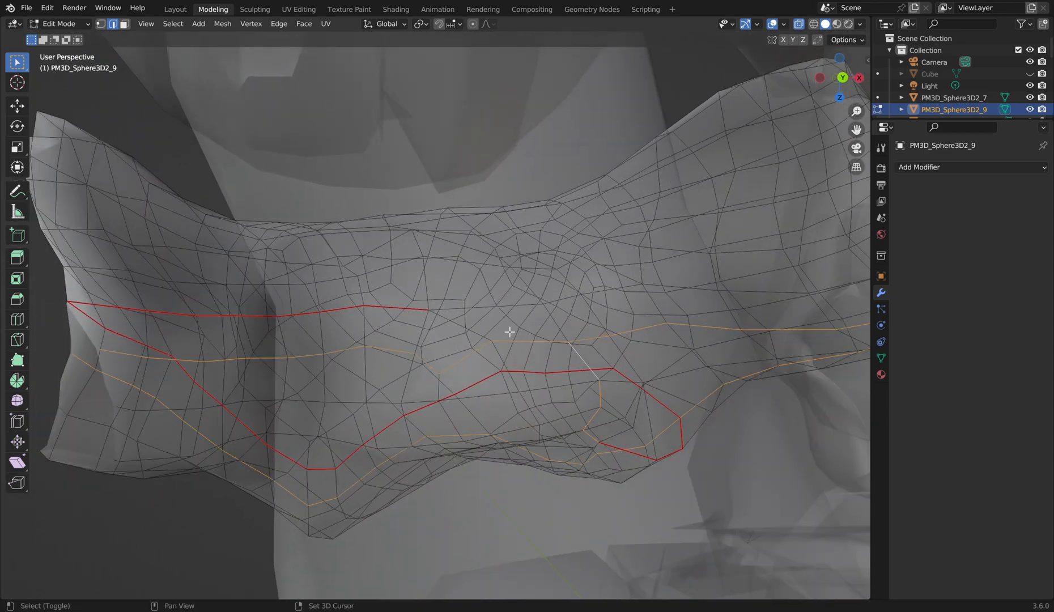
{"action": "right_click", "coordinate": [526, 281]}
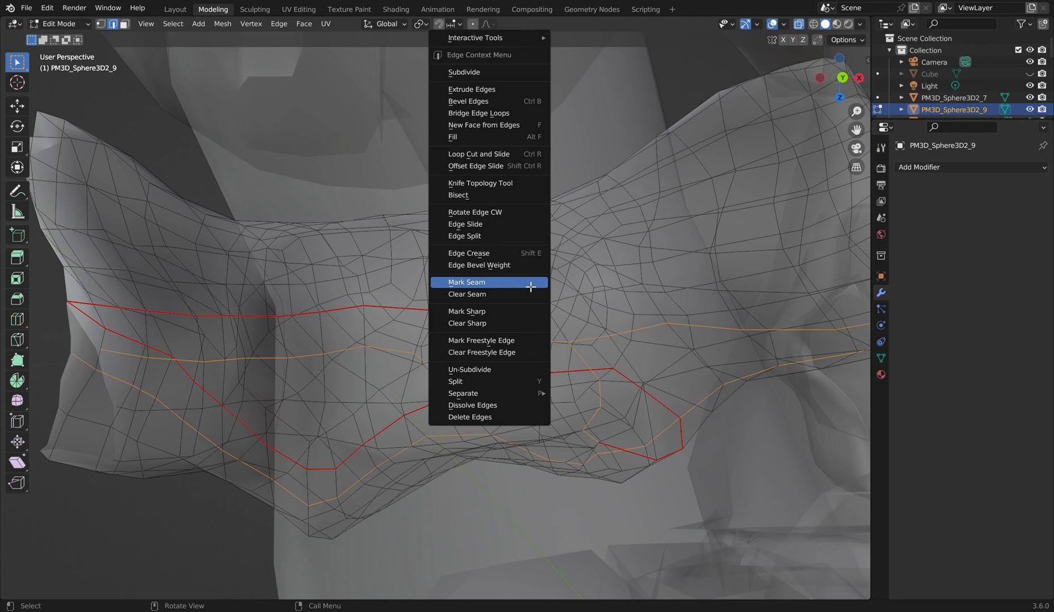
{"action": "left_click", "coordinate": [527, 281]}
Clear the edge selection on the arm cuffs
{"action": "scroll", "coordinate": [791, 76], "scroll_direction": "down", "scroll_amount": 5}
{"action": "left_click_drag", "start_coordinate": [830, 79], "coordinate": [398, 346]}
{"action": "scroll", "coordinate": [348, 313], "scroll_direction": "down", "scroll_amount": 8}
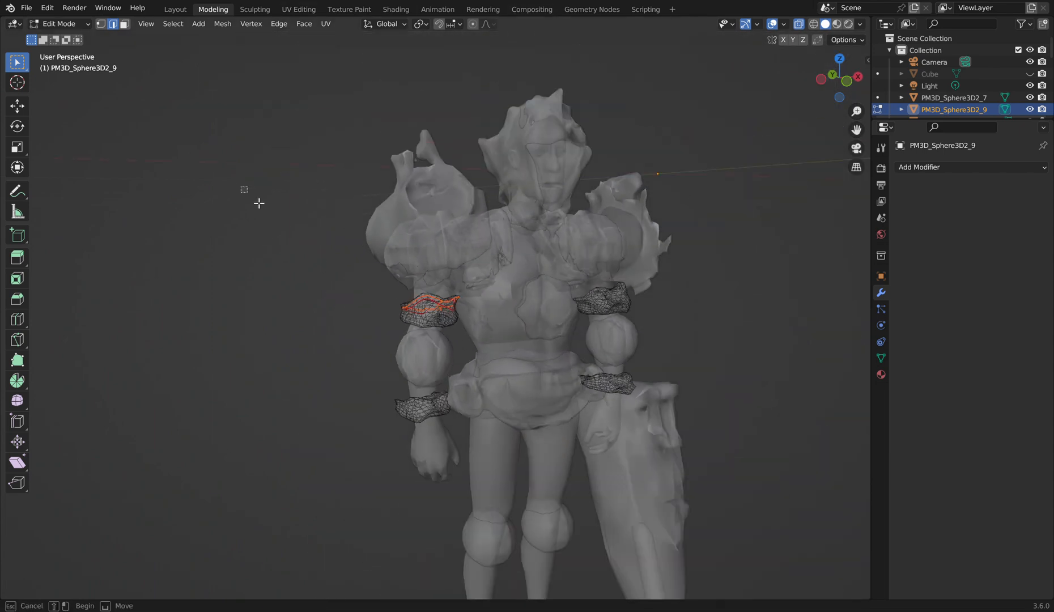
{"action": "left_click_drag", "start_coordinate": [240, 182], "coordinate": [624, 510]}
{"action": "scroll", "coordinate": [633, 210], "scroll_direction": "up", "scroll_amount": 3}
{"action": "left_click", "coordinate": [212, 214]}
Select an edge path running from the upper arm cuff's seam down to its lower rim and mark it as a seam
{"action": "scroll", "coordinate": [533, 237], "scroll_direction": "up", "scroll_amount": 8}
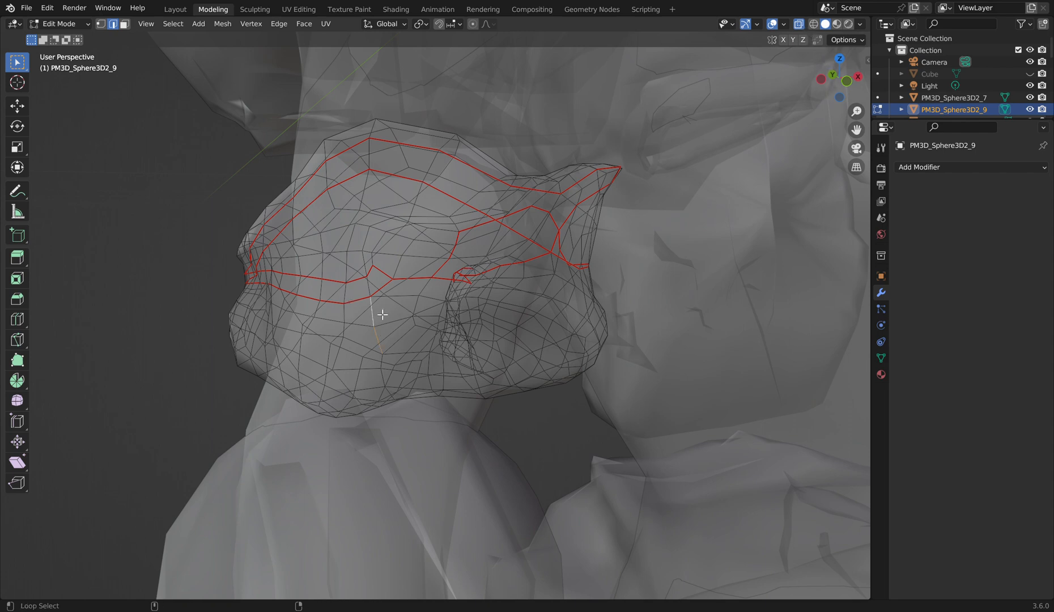
{"action": "mouse_move", "coordinate": [839, 79]}
{"action": "left_mouse_down"}
{"action": "mouse_move", "coordinate": [797, 94]}
{"action": "mouse_move", "coordinate": [838, 89]}
{"action": "mouse_move", "coordinate": [839, 60]}
{"action": "left_mouse_up"}
{"action": "scroll", "coordinate": [589, 265], "scroll_direction": "up", "scroll_amount": 8}
{"action": "scroll", "coordinate": [484, 339], "scroll_direction": "up", "scroll_amount": 3}
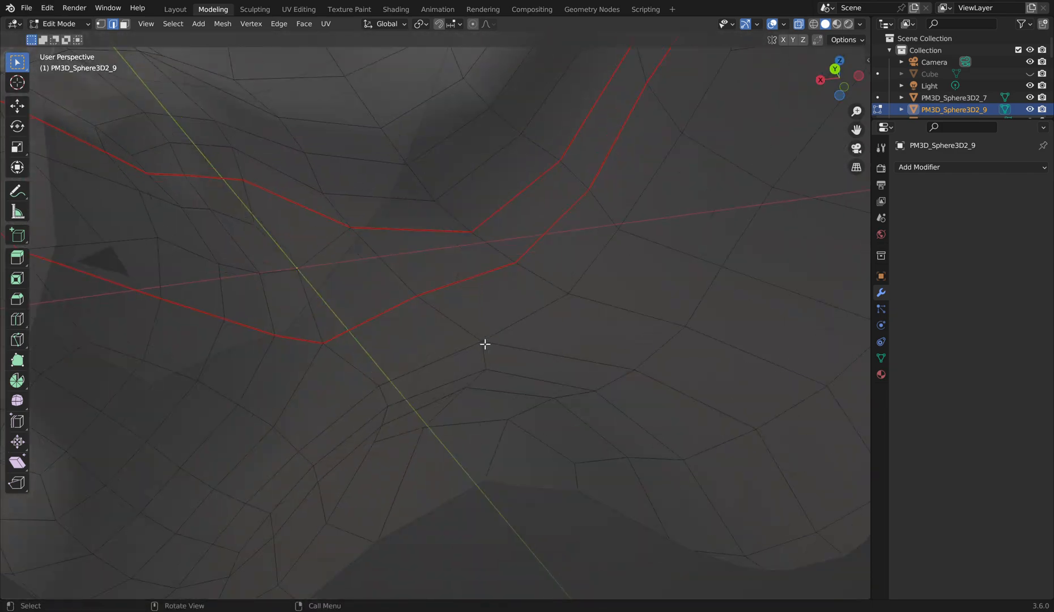
{"action": "scroll", "coordinate": [785, 116], "scroll_direction": "down", "scroll_amount": 5}
{"action": "left_click_drag", "start_coordinate": [825, 87], "coordinate": [610, 343]}
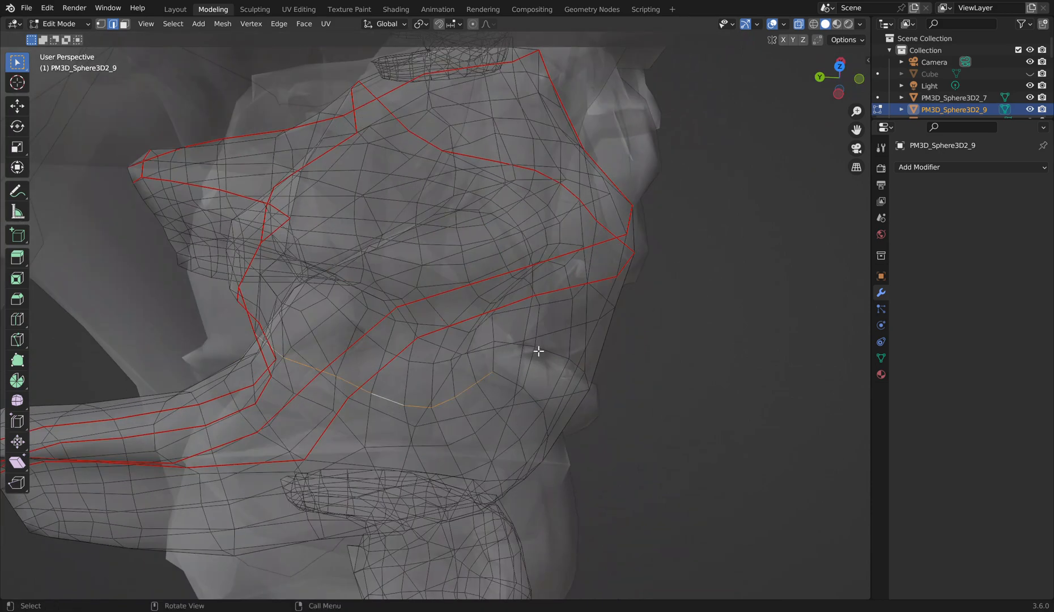
{"action": "left_click_drag", "start_coordinate": [853, 74], "coordinate": [978, 74]}
{"action": "scroll", "coordinate": [699, 165], "scroll_direction": "up", "scroll_amount": 3}
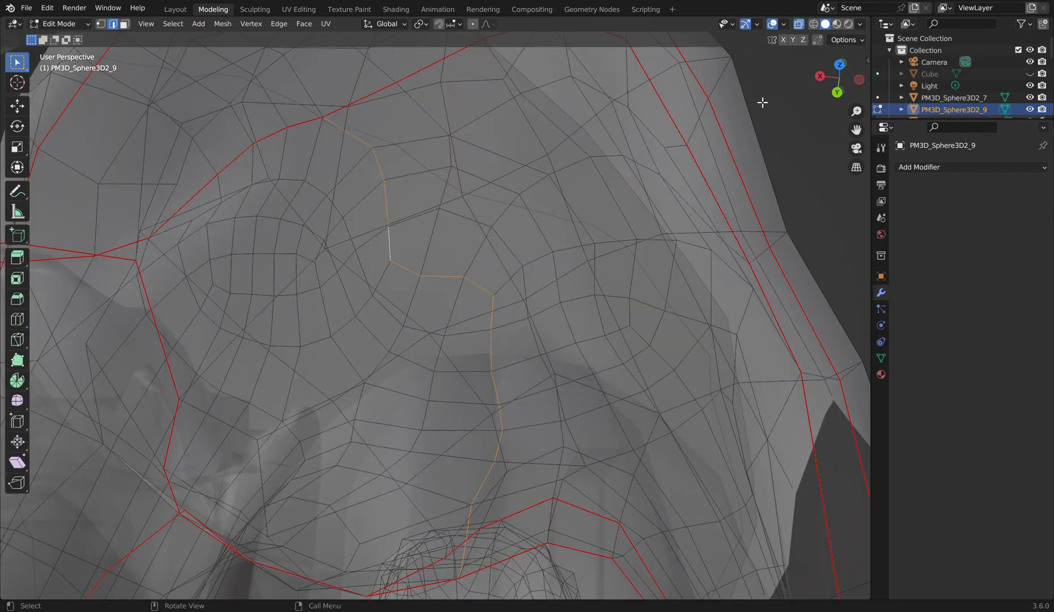
{"action": "scroll", "coordinate": [780, 94], "scroll_direction": "down", "scroll_amount": 5}
{"action": "left_click_drag", "start_coordinate": [832, 72], "coordinate": [656, 254]}
{"action": "right_click", "coordinate": [471, 307]}
{"action": "left_click", "coordinate": [471, 307]}
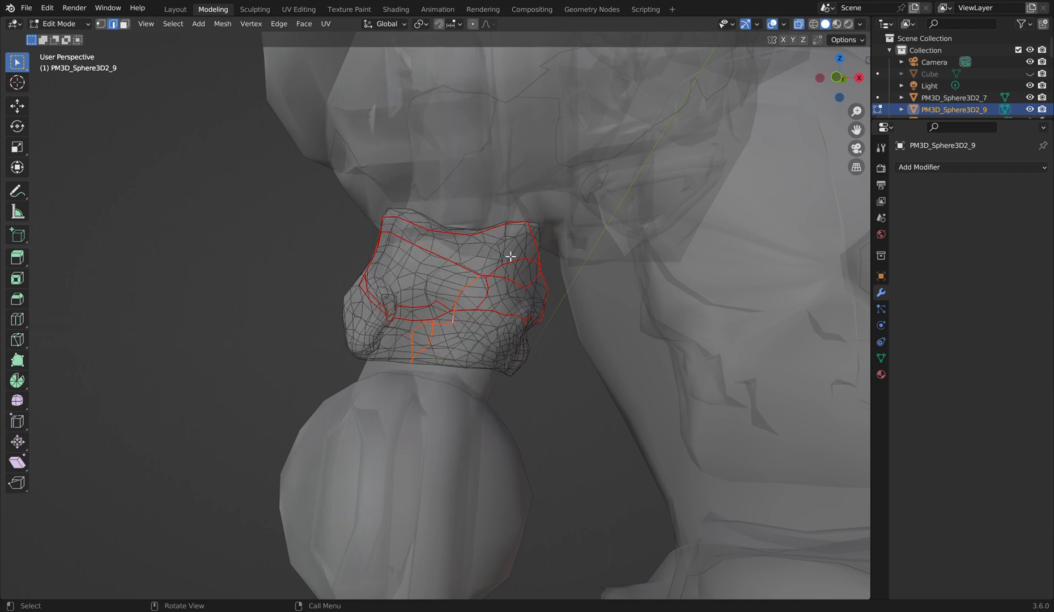
Switch to Object Mode, pick the wrist cuff and re-enter Edit Mode
{"action": "mouse_move", "coordinate": [792, 110]}
{"action": "middle_mouse_down"}
{"action": "mouse_move", "coordinate": [726, 122]}
{"action": "mouse_move", "coordinate": [788, 113]}
{"action": "mouse_move", "coordinate": [737, 125]}
{"action": "mouse_move", "coordinate": [709, 102]}
{"action": "mouse_move", "coordinate": [748, 125]}
{"action": "mouse_move", "coordinate": [715, 105]}
{"action": "mouse_move", "coordinate": [746, 122]}
{"action": "mouse_move", "coordinate": [714, 108]}
{"action": "mouse_move", "coordinate": [742, 121]}
{"action": "mouse_move", "coordinate": [783, 91]}
{"action": "middle_mouse_up"}
{"action": "scroll", "coordinate": [782, 91], "scroll_direction": "down", "scroll_amount": 8}
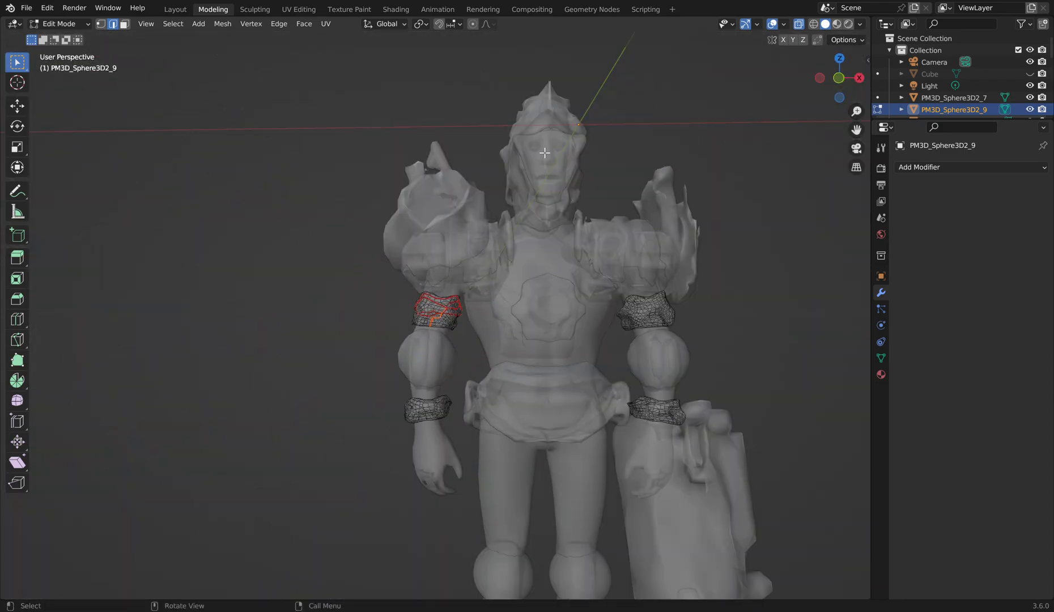
{"action": "left_click", "coordinate": [52, 23]}
{"action": "left_click", "coordinate": [45, 37]}
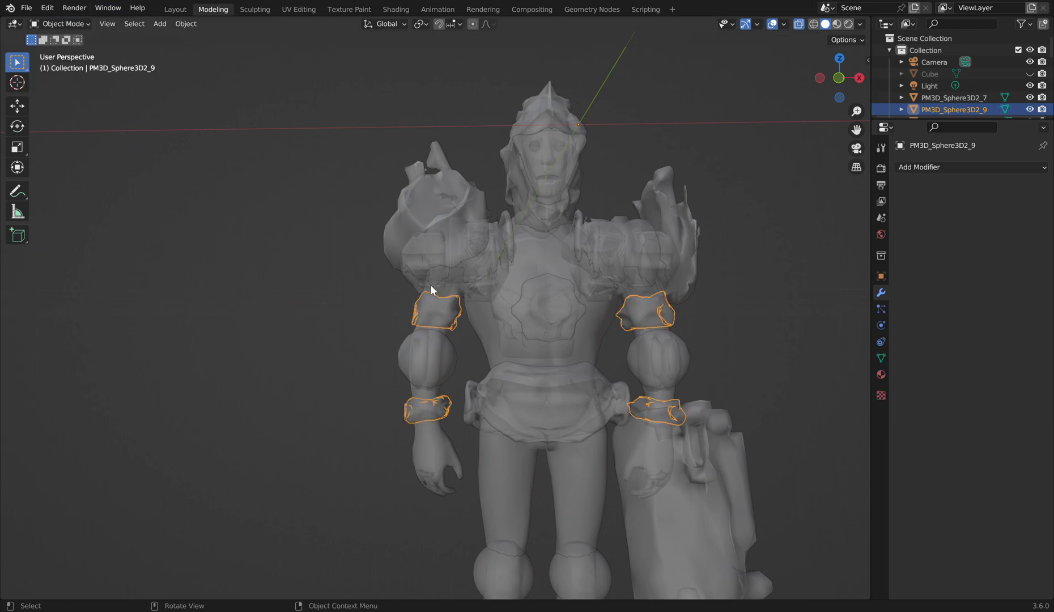
{"action": "scroll", "coordinate": [428, 363], "scroll_direction": "up", "scroll_amount": 2}
{"action": "left_click", "coordinate": [421, 456]}
{"action": "left_click", "coordinate": [418, 456]}
{"action": "left_click", "coordinate": [56, 24]}
{"action": "left_click", "coordinate": [59, 50]}
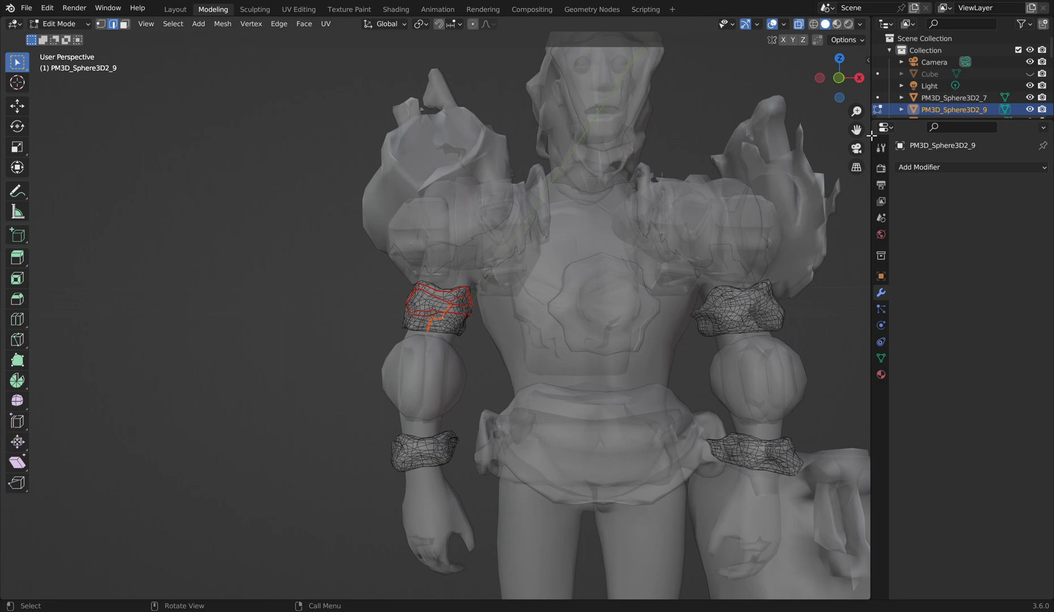
Select an edge loop across the wrist cuff on the arm with the marked seams
{"action": "left_click_drag", "start_coordinate": [857, 129], "coordinate": [834, 0]}
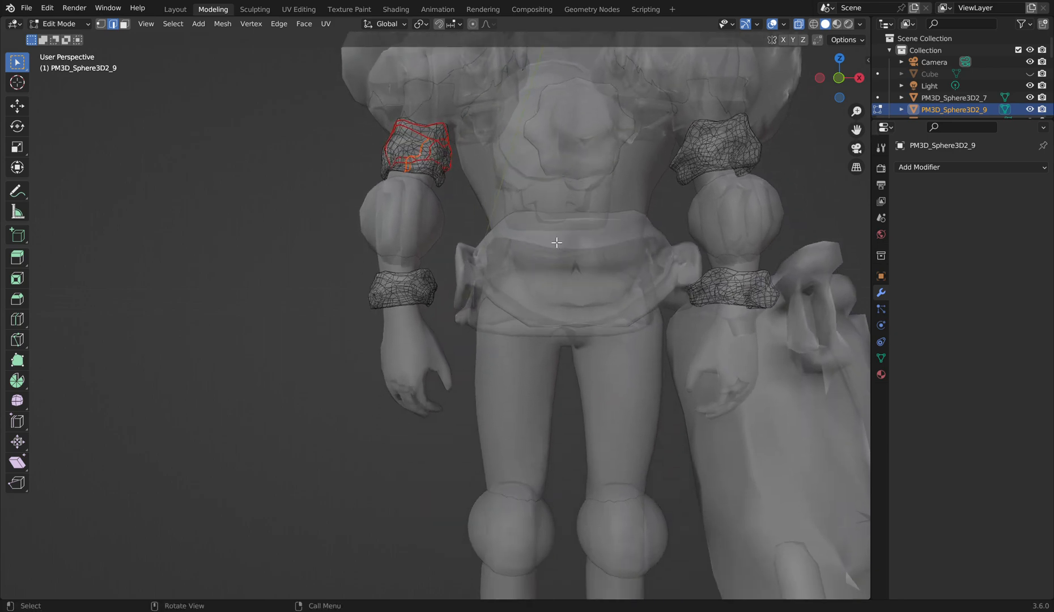
{"action": "scroll", "coordinate": [510, 215], "scroll_direction": "up", "scroll_amount": 4}
{"action": "scroll", "coordinate": [361, 233], "scroll_direction": "up", "scroll_amount": 3}
{"action": "left_click_drag", "start_coordinate": [834, 81], "coordinate": [591, 278]}
{"action": "left_click", "coordinate": [450, 368], "text": "alt"}
{"action": "left_click_drag", "start_coordinate": [839, 79], "coordinate": [686, 105]}
{"action": "scroll", "coordinate": [707, 175], "scroll_direction": "down", "scroll_amount": 8}
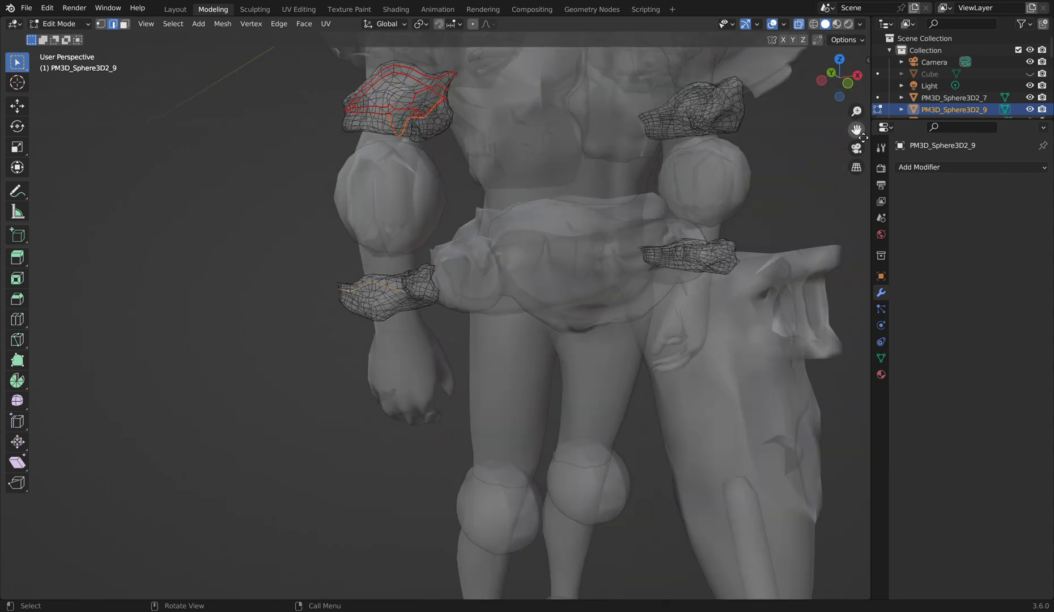
In front orthographic view, select both cuffs on the figure's left arm in Edit Mode and delete their vertices
{"action": "left_click_drag", "start_coordinate": [862, 137], "coordinate": [754, 235]}
{"action": "left_click", "coordinate": [46, 24]}
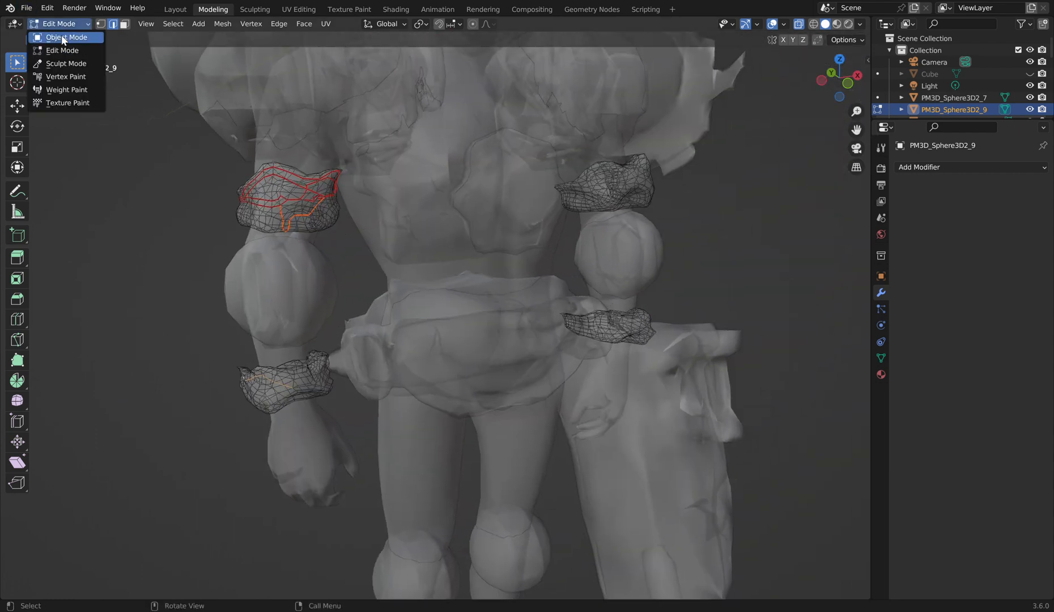
{"action": "left_click", "coordinate": [63, 39]}
{"action": "left_click", "coordinate": [846, 80]}
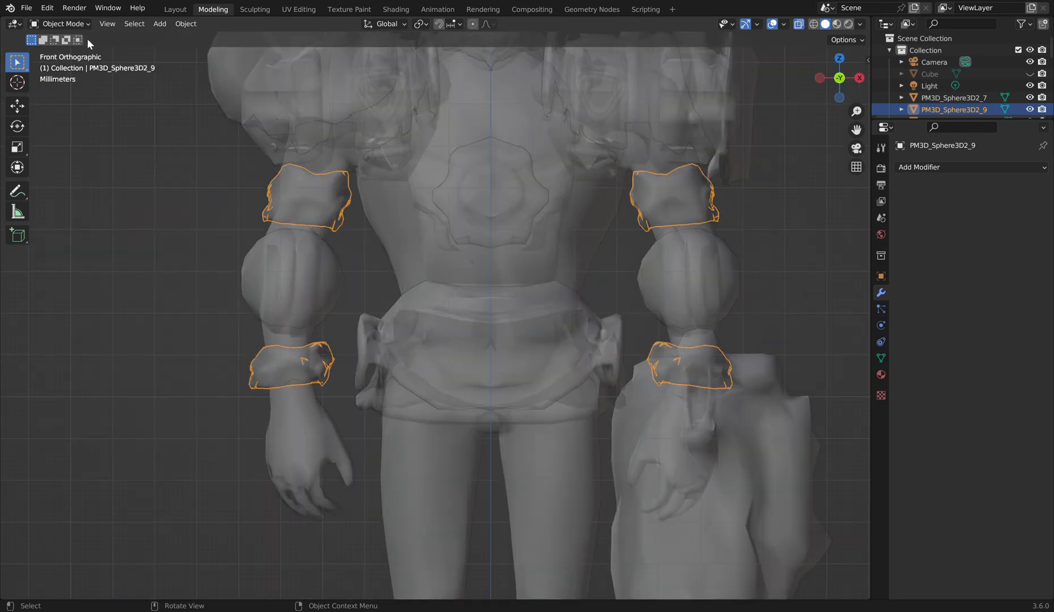
{"action": "left_click", "coordinate": [60, 24]}
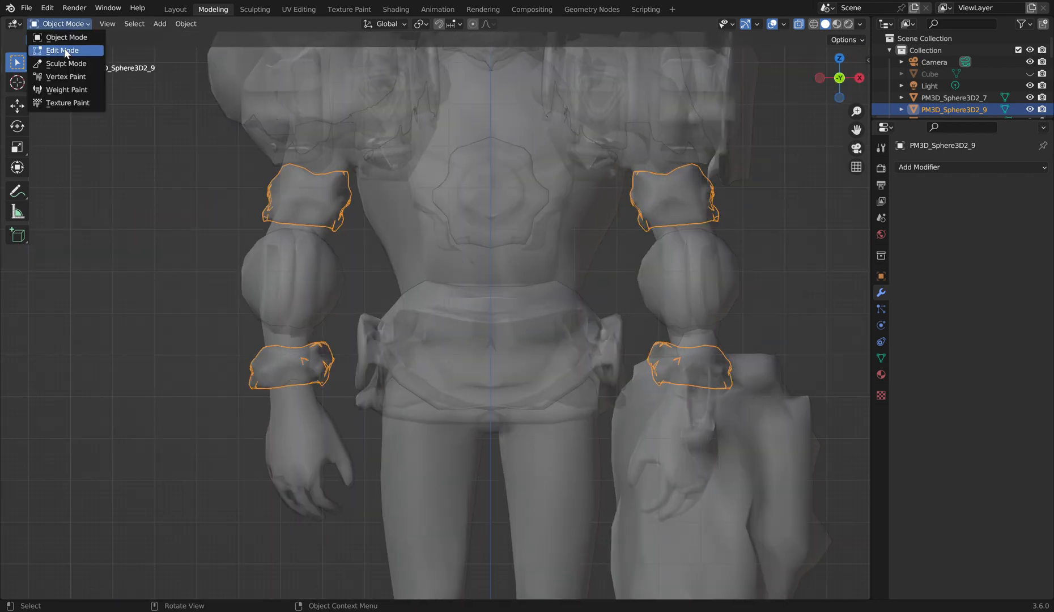
{"action": "left_click", "coordinate": [59, 51]}
{"action": "scroll", "coordinate": [654, 93], "scroll_direction": "down", "scroll_amount": 3}
{"action": "left_click_drag", "start_coordinate": [421, 221], "coordinate": [843, 600]}
{"action": "key", "text": "x"}
{"action": "left_click", "coordinate": [620, 236]}
Select the remaining wrist cuff on the figure's right arm and delete its vertices
{"action": "left_click_drag", "start_coordinate": [249, 293], "coordinate": [687, 562]}
{"action": "key", "text": "x"}
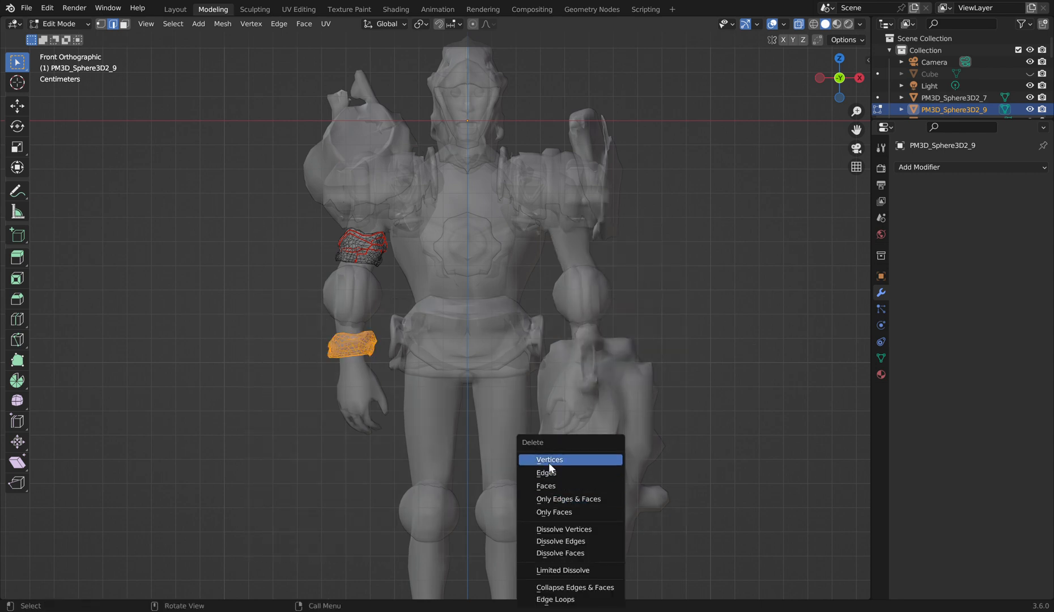
{"action": "left_click", "coordinate": [548, 460]}
Return to Object Mode and add a Mirror modifier on the X axis to the seamed upper arm cuff
{"action": "left_click_drag", "start_coordinate": [256, 180], "coordinate": [481, 371]}
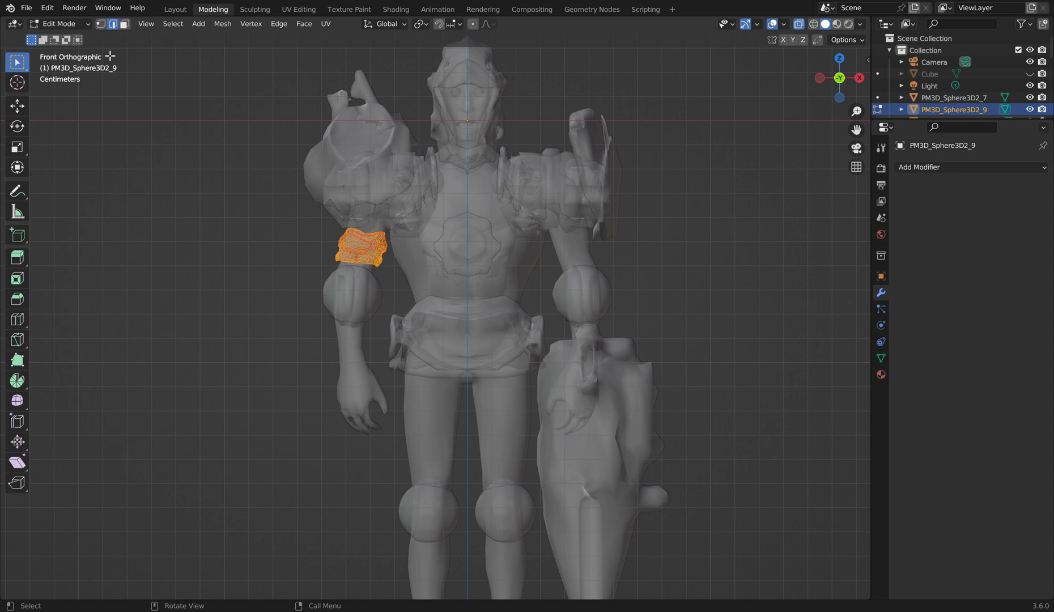
{"action": "left_click", "coordinate": [67, 22]}
{"action": "left_click", "coordinate": [65, 33]}
{"action": "left_click", "coordinate": [376, 249]}
{"action": "left_click", "coordinate": [377, 256]}
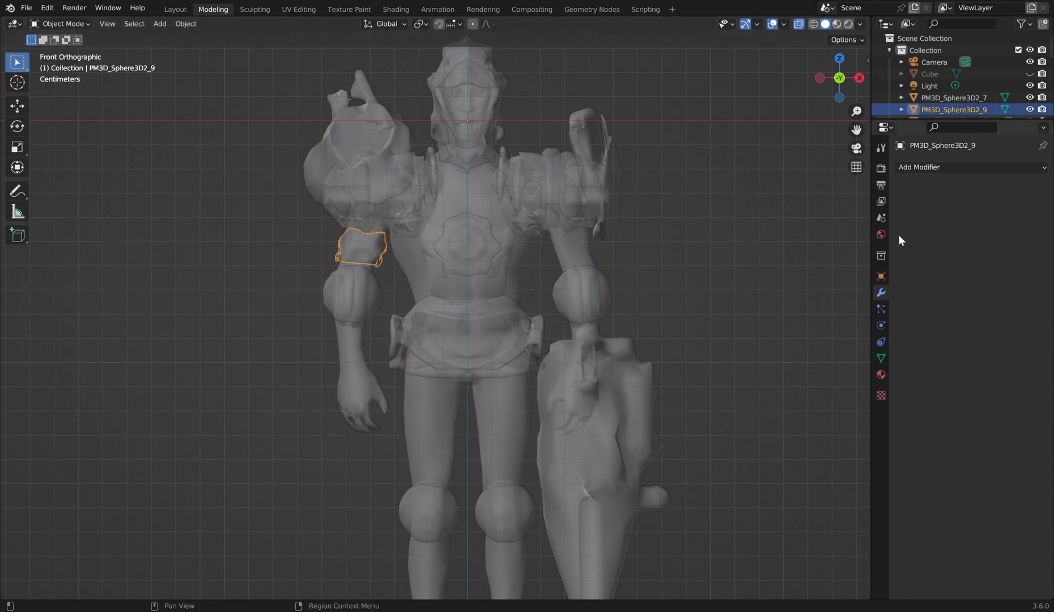
{"action": "left_click", "coordinate": [932, 167]}
{"action": "left_click", "coordinate": [812, 301]}
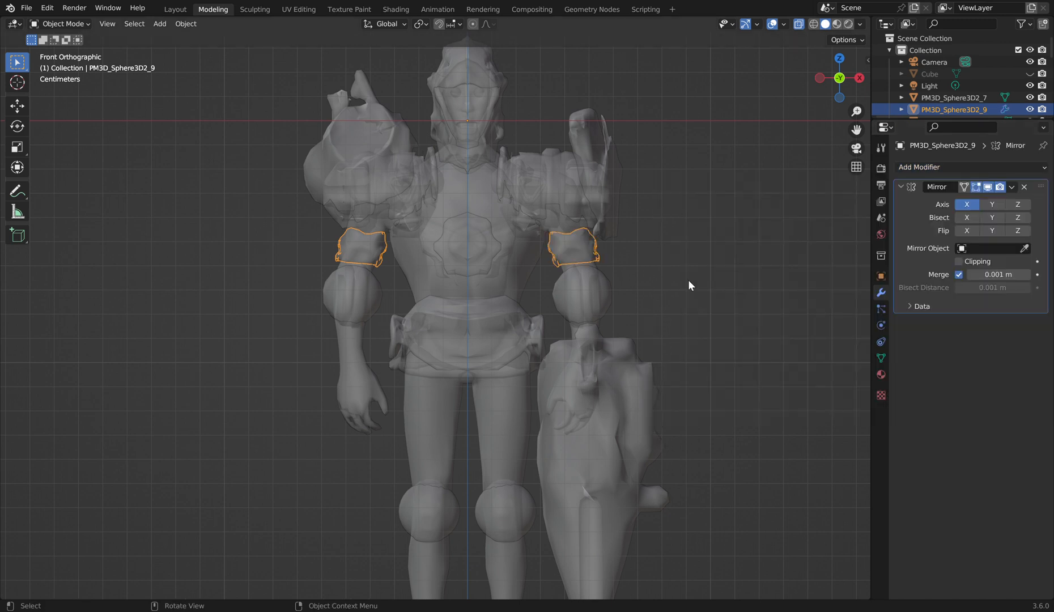
Duplicate the mirrored cuff, place the copy at the wrist and pick the figure's body as its mirror object
{"action": "key", "text": "shift+d"}
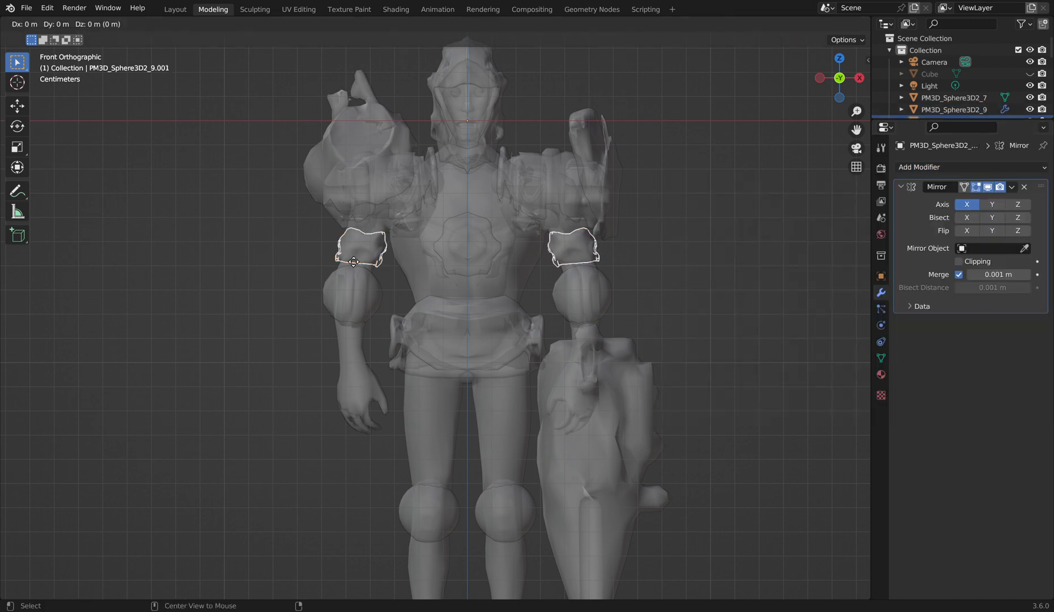
{"action": "left_click", "coordinate": [331, 347]}
{"action": "left_click", "coordinate": [1027, 249]}
{"action": "left_click", "coordinate": [498, 291]}
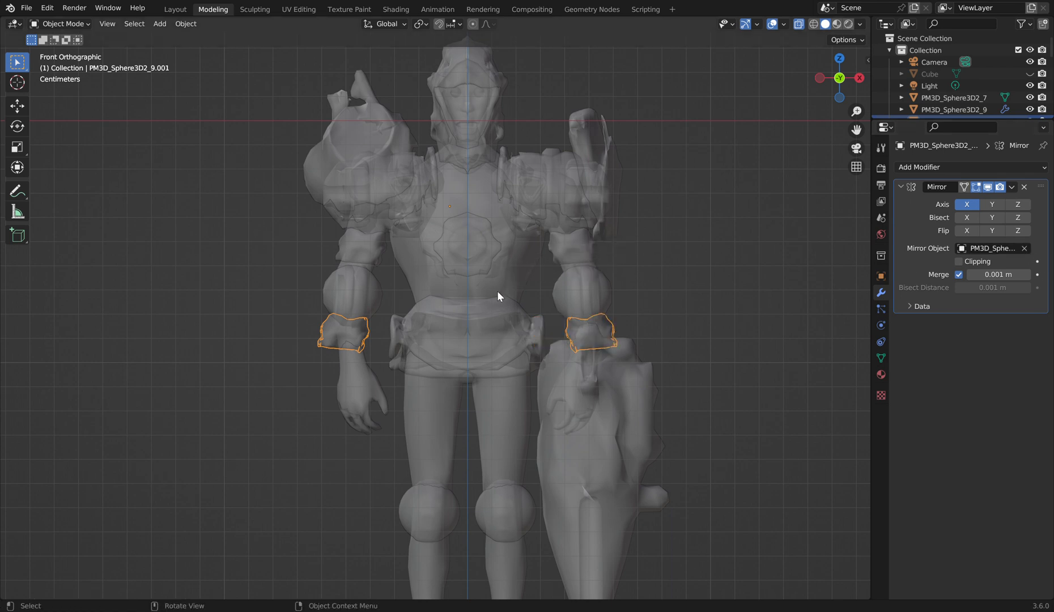
{"action": "left_click", "coordinate": [17, 107]}
{"action": "left_click", "coordinate": [366, 327]}
{"action": "left_click", "coordinate": [367, 327]}
{"action": "left_click", "coordinate": [359, 325]}
{"action": "right_click", "coordinate": [354, 323]}
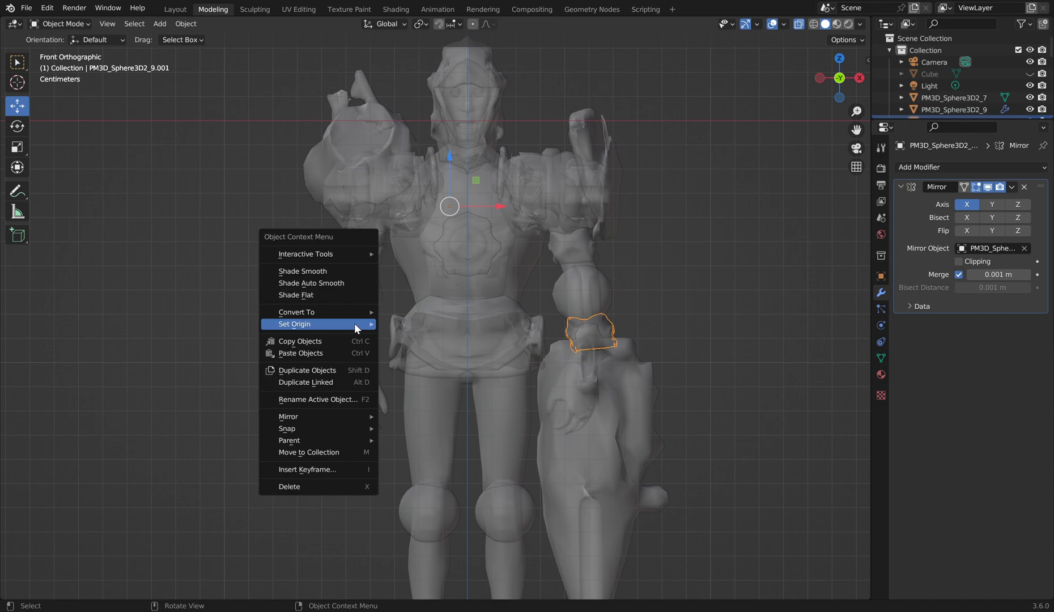
{"action": "mouse_move", "coordinate": [334, 325]}
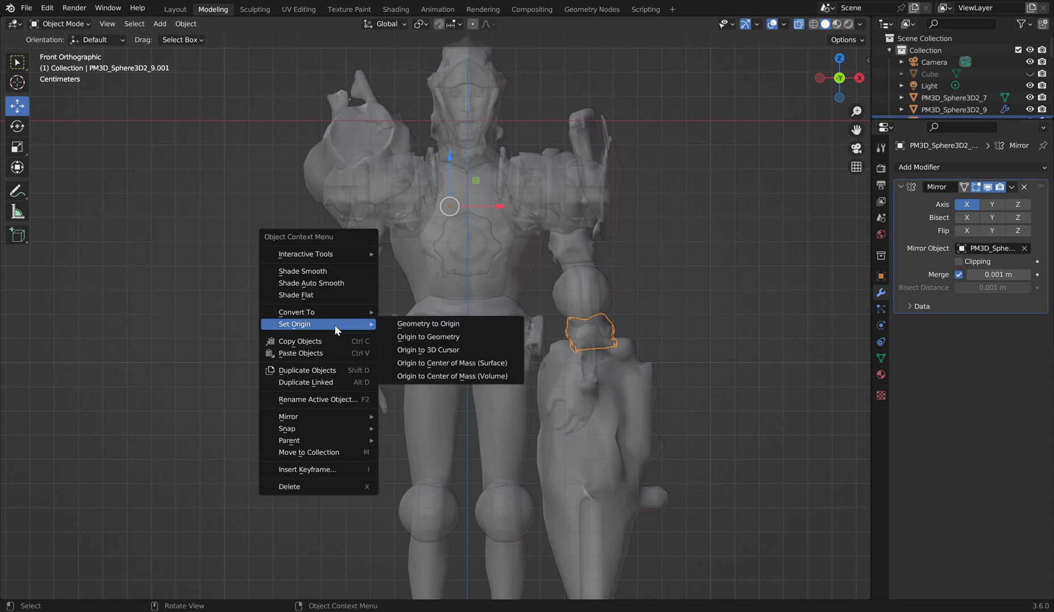
{"action": "left_click", "coordinate": [407, 328]}
{"action": "key", "text": "ctrl+z"}
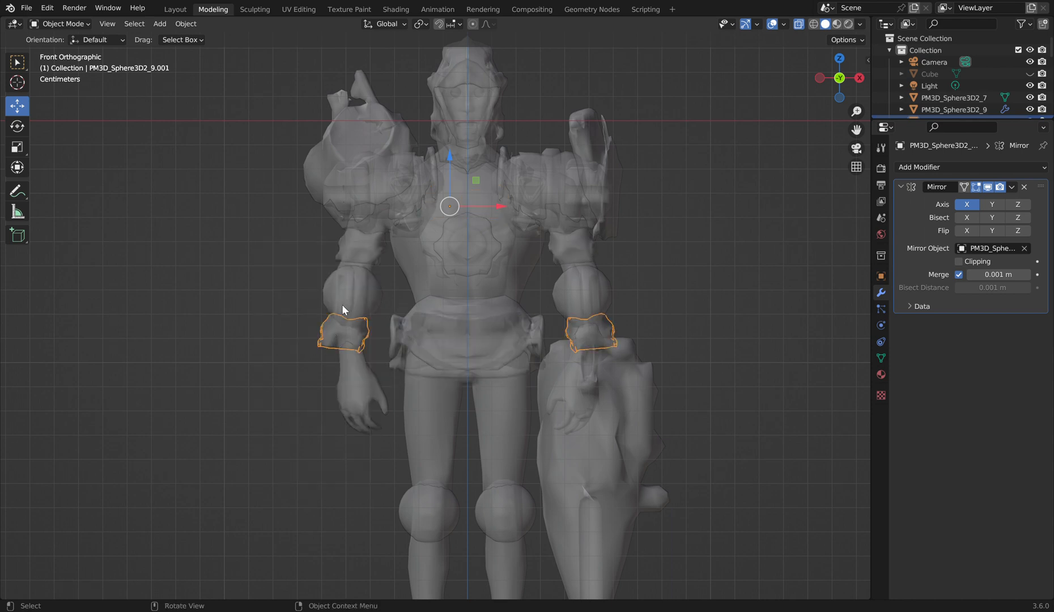
Set the wrist cuff's origin to its geometry and move the cuff inward onto the forearm
{"action": "right_click", "coordinate": [346, 325]}
{"action": "mouse_move", "coordinate": [341, 325]}
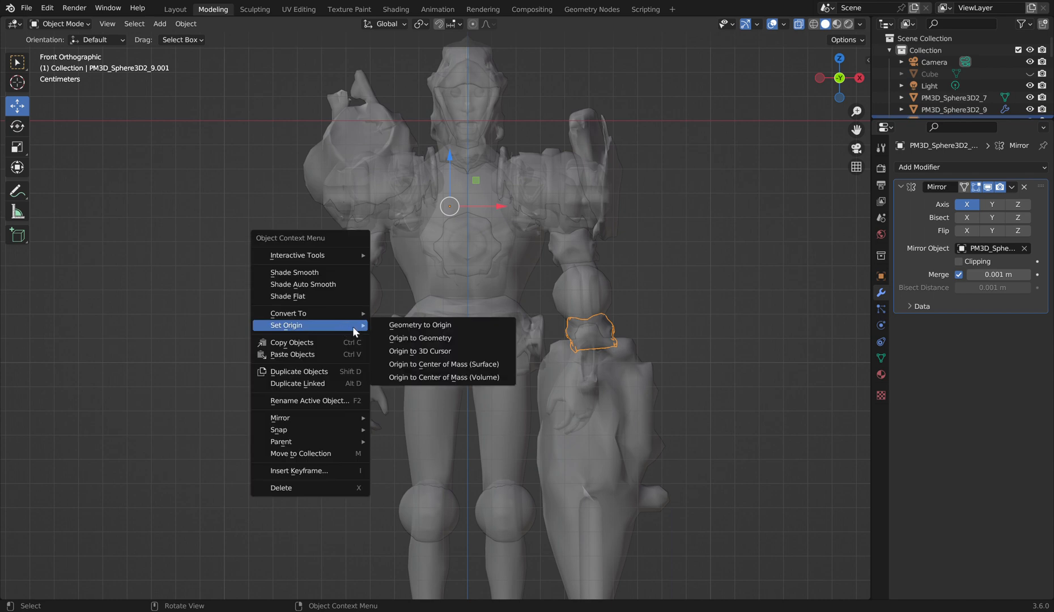
{"action": "left_click", "coordinate": [417, 341]}
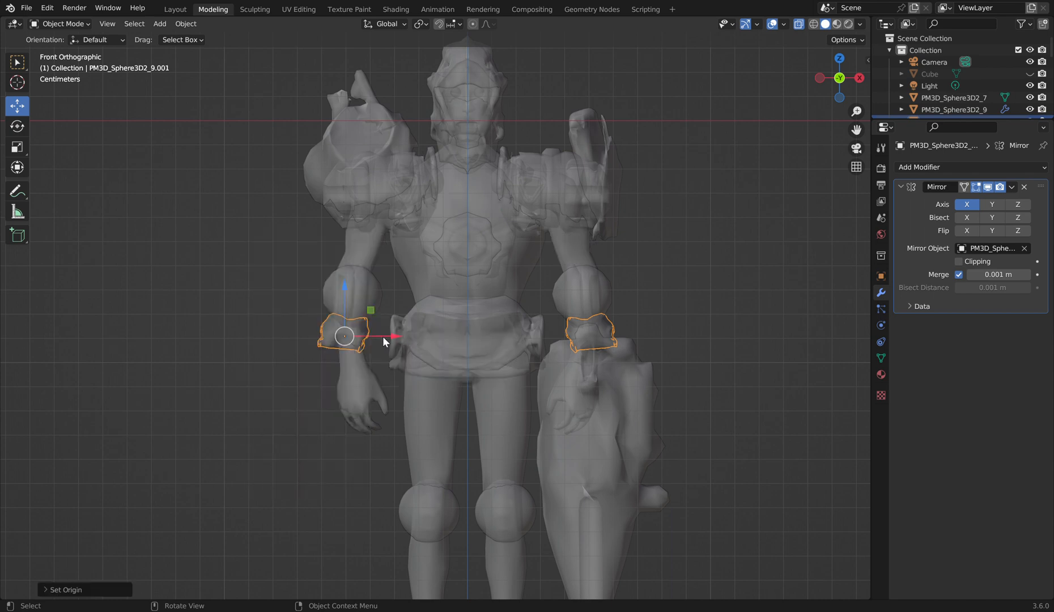
{"action": "mouse_move", "coordinate": [349, 339]}
{"action": "left_mouse_down"}
{"action": "mouse_move", "coordinate": [361, 348]}
{"action": "mouse_move", "coordinate": [352, 339]}
{"action": "left_mouse_up"}
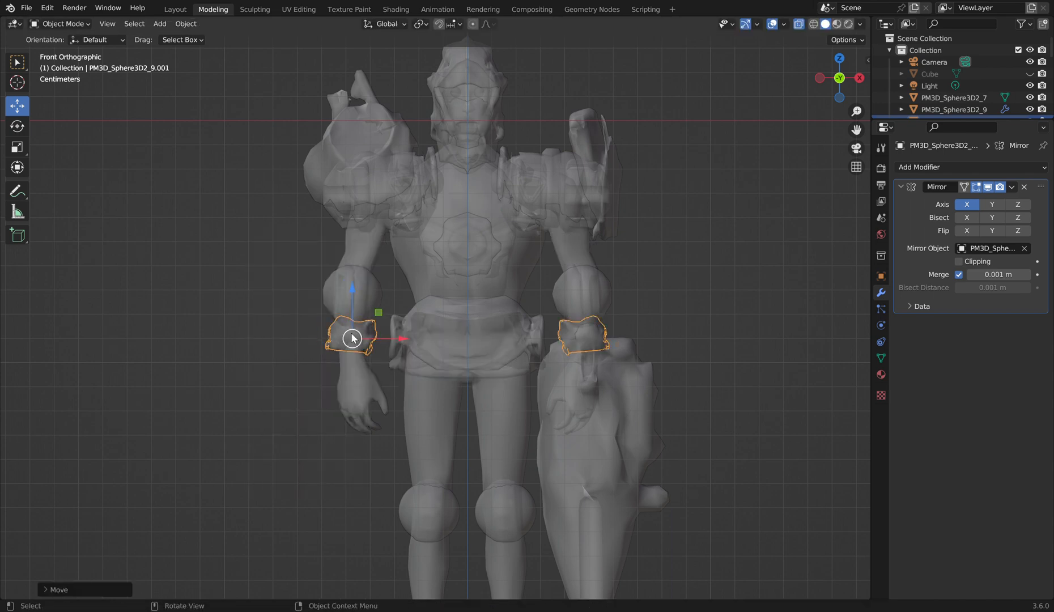
Rotate the wrist cuff to line up with the forearm and check its fit from the side
{"action": "left_click", "coordinate": [17, 126]}
{"action": "left_click_drag", "start_coordinate": [403, 306], "coordinate": [386, 288]}
{"action": "left_click", "coordinate": [211, 265]}
{"action": "scroll", "coordinate": [800, 79], "scroll_direction": "down", "scroll_amount": 2}
{"action": "scroll", "coordinate": [803, 79], "scroll_direction": "down", "scroll_amount": 1}
{"action": "left_click_drag", "start_coordinate": [844, 79], "coordinate": [889, 78]}
{"action": "scroll", "coordinate": [472, 290], "scroll_direction": "up", "scroll_amount": 5}
{"action": "left_click", "coordinate": [307, 341]}
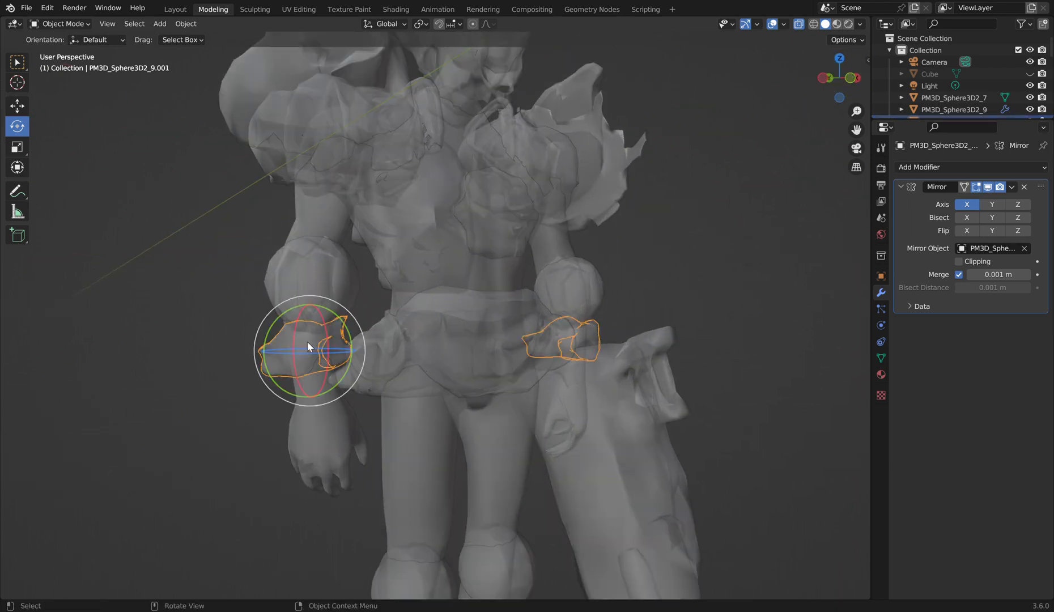
Reselect the wrist cuff in front orthographic view and try to move it up the arm
{"action": "left_click", "coordinate": [323, 226]}
{"action": "left_click_drag", "start_coordinate": [840, 77], "coordinate": [854, 82]}
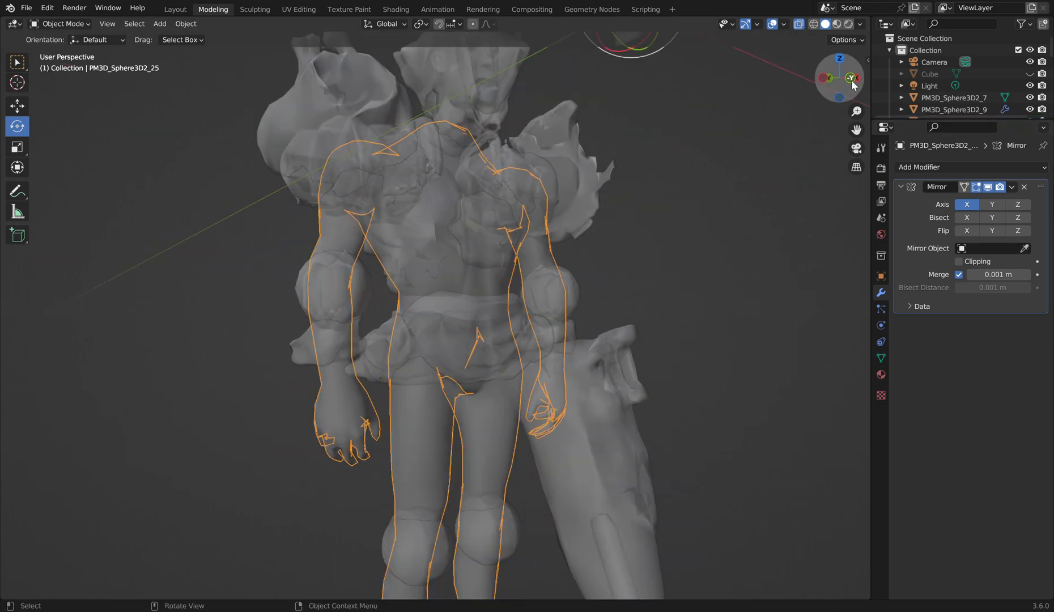
{"action": "left_click", "coordinate": [853, 80]}
{"action": "left_click", "coordinate": [336, 270]}
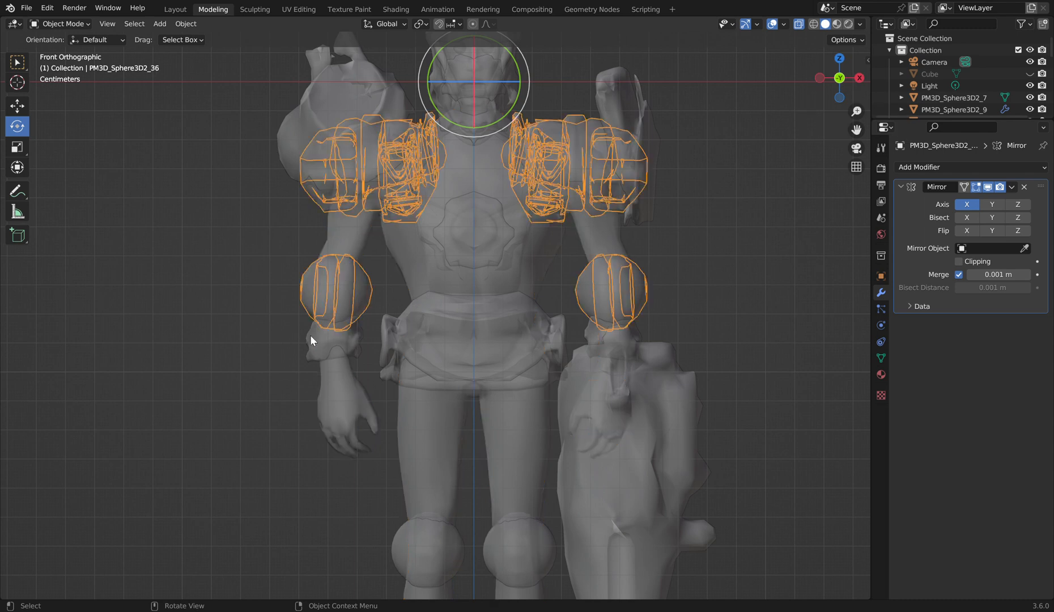
{"action": "left_click", "coordinate": [310, 336]}
{"action": "left_click", "coordinate": [14, 111]}
{"action": "left_click_drag", "start_coordinate": [336, 344], "coordinate": [315, 270]}
Undo the wrist cuff's moves, rotation and origin change
{"action": "key", "text": "ctrl+z"}
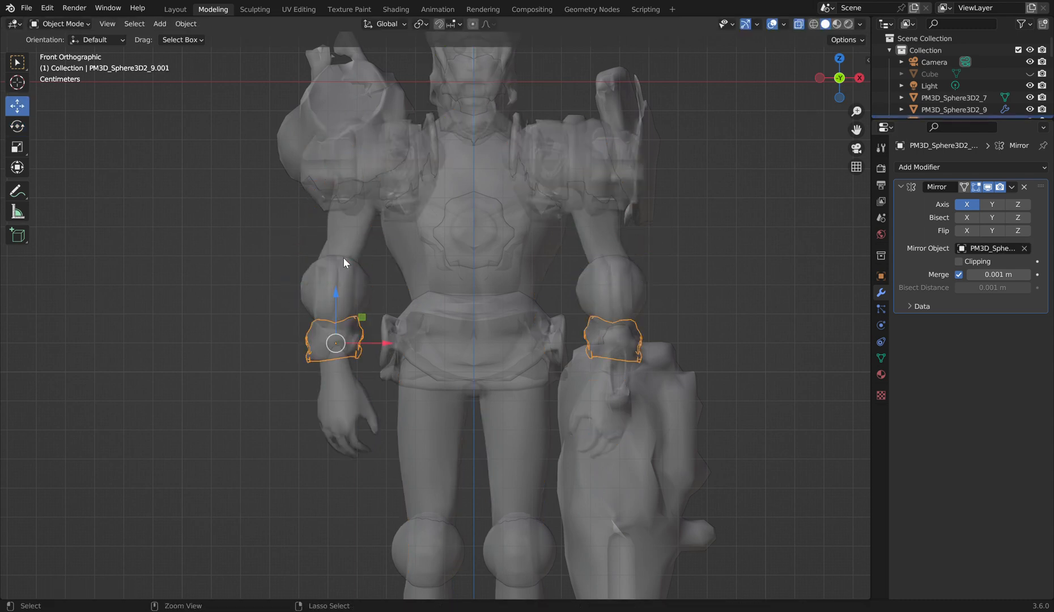
{"action": "key", "text": "ctrl+z"}
{"action": "key", "text": "ctrl+z"}
{"action": "key", "text": "ctrl+z"}
{"action": "key", "text": "ctrl+z"}
{"action": "key", "text": "ctrl+z"}
{"action": "key", "text": "ctrl+z"}
{"action": "key", "text": "ctrl+z"}
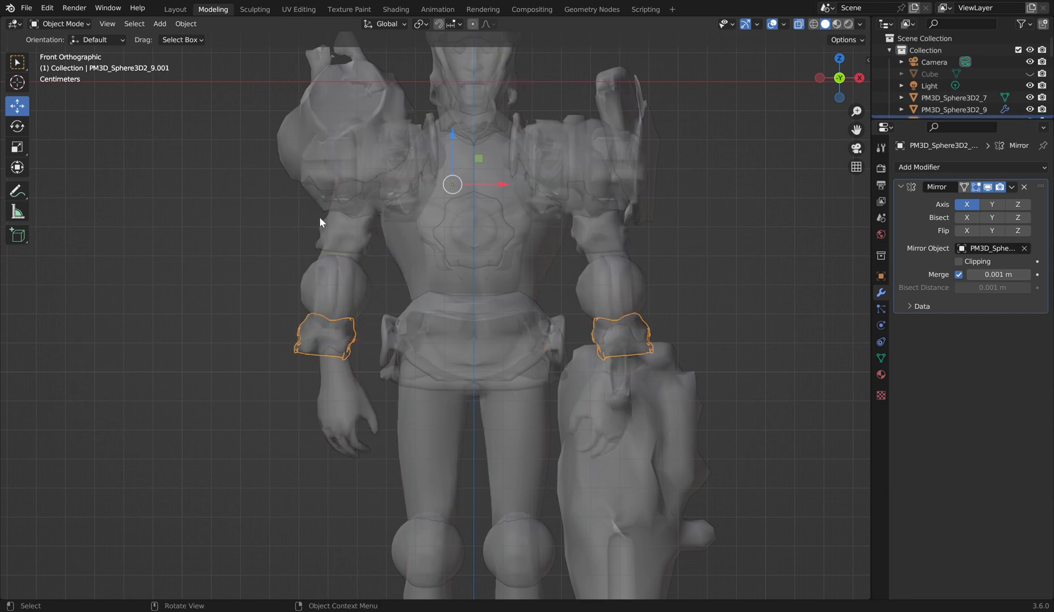
Try to reposition the mirrored wrist cuff lower on the forearm in front view
{"action": "key", "text": "ctrl+shift+z"}
{"action": "key", "text": "ctrl+shift+z"}
{"action": "mouse_move", "coordinate": [450, 187]}
{"action": "left_mouse_down"}
{"action": "mouse_move", "coordinate": [476, 192]}
{"action": "mouse_move", "coordinate": [454, 199]}
{"action": "left_mouse_up"}
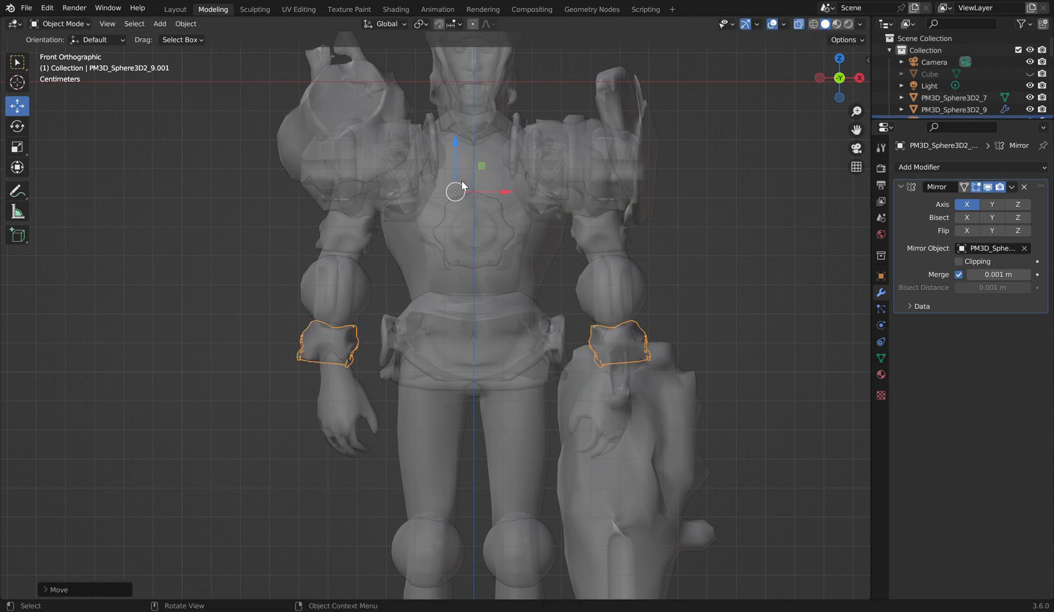
{"action": "left_click_drag", "start_coordinate": [451, 199], "coordinate": [320, 342]}
{"action": "key", "text": "ctrl+z"}
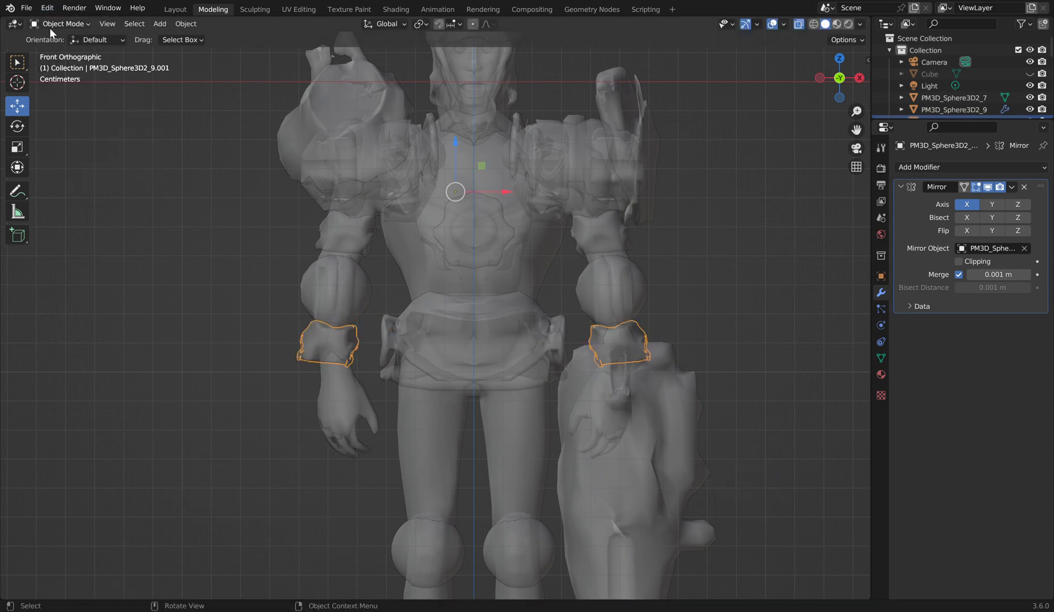
{"action": "key", "text": "ctrl+z"}
{"action": "key", "text": "ctrl+shift+z"}
{"action": "key", "text": "ctrl+shift+z"}
Try to move the wrist cuff's mesh toward the forearm in Edit Mode
{"action": "left_click", "coordinate": [85, 23]}
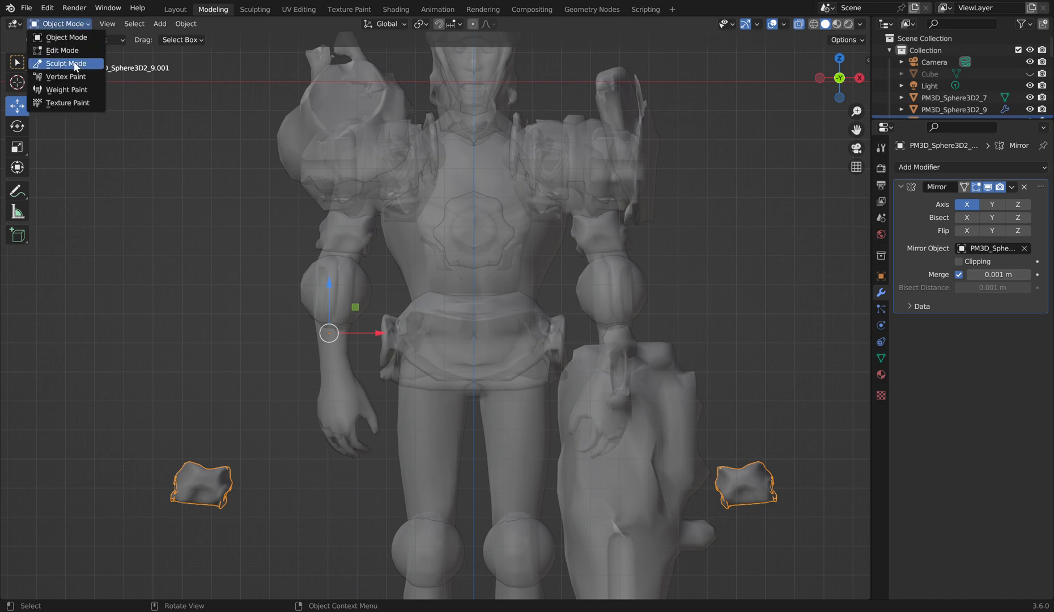
{"action": "left_click", "coordinate": [63, 50]}
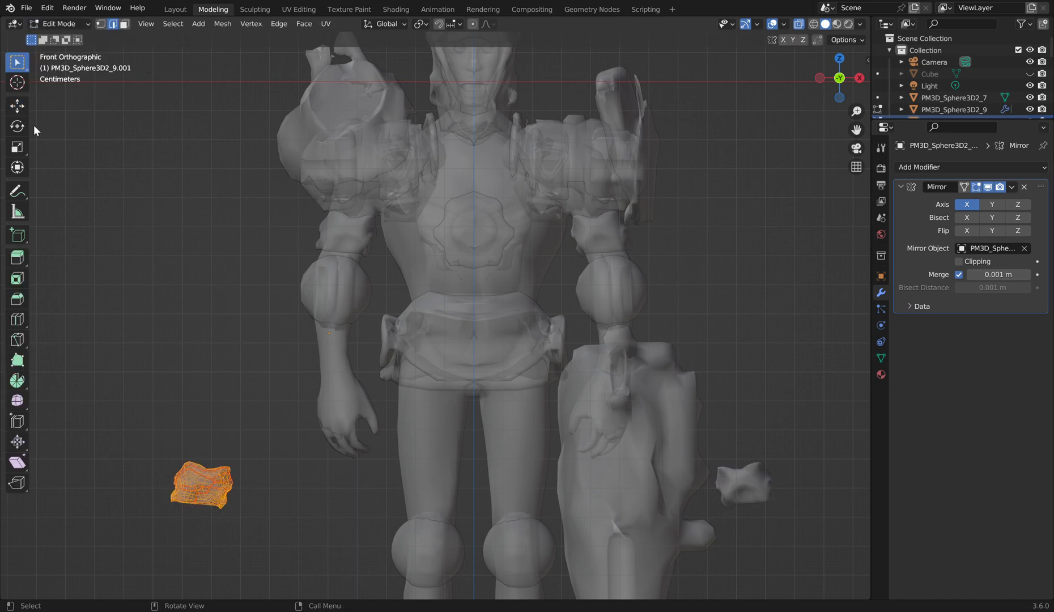
{"action": "left_click", "coordinate": [18, 106]}
{"action": "left_click_drag", "start_coordinate": [211, 500], "coordinate": [309, 369]}
{"action": "key", "text": "ctrl+z"}
{"action": "left_click_drag", "start_coordinate": [103, 368], "coordinate": [361, 609]}
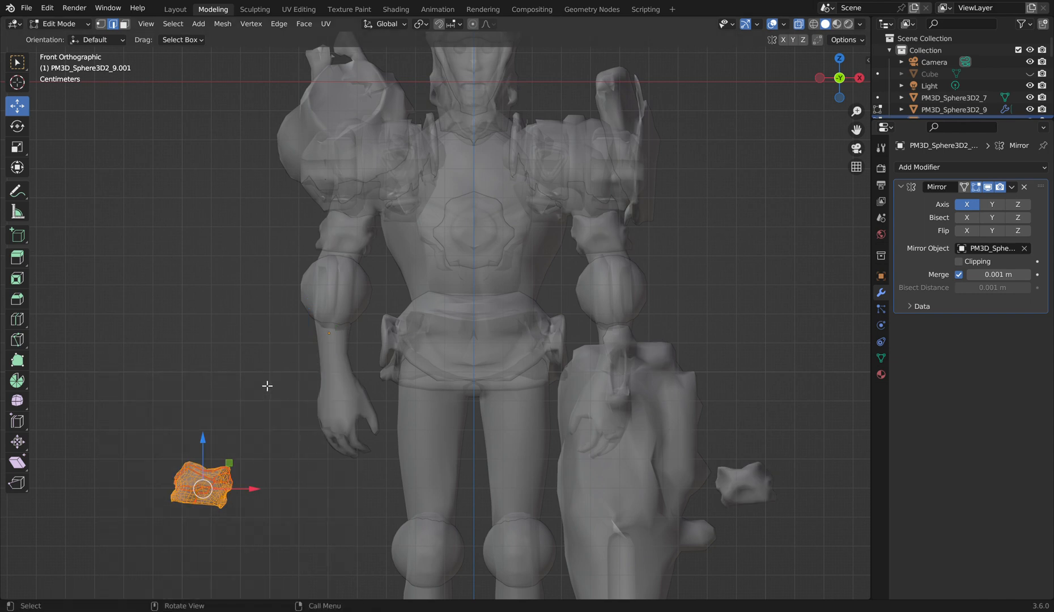
Undo the wrist cuff duplicate and its edits, stepping back to the upper arm cuff with its Mirror modifier on X
{"action": "key", "text": "ctrl+z"}
{"action": "key", "text": "ctrl+z"}
{"action": "key", "text": "ctrl+z"}
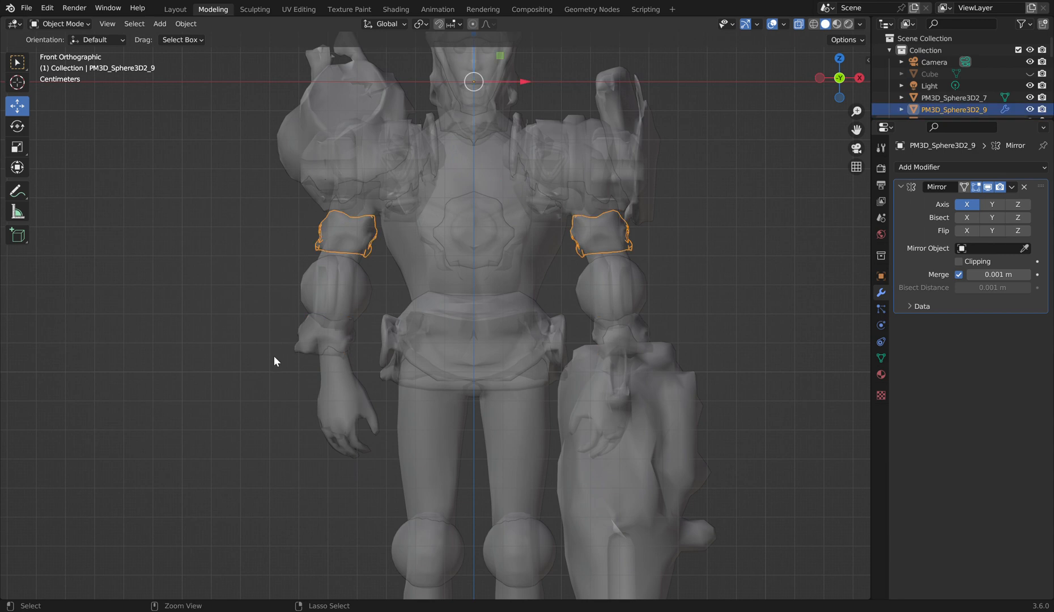
{"action": "key", "text": "ctrl+z"}
{"action": "key", "text": "ctrl+z"}
{"action": "key", "text": "ctrl+z"}
{"action": "key", "text": "ctrl+z"}
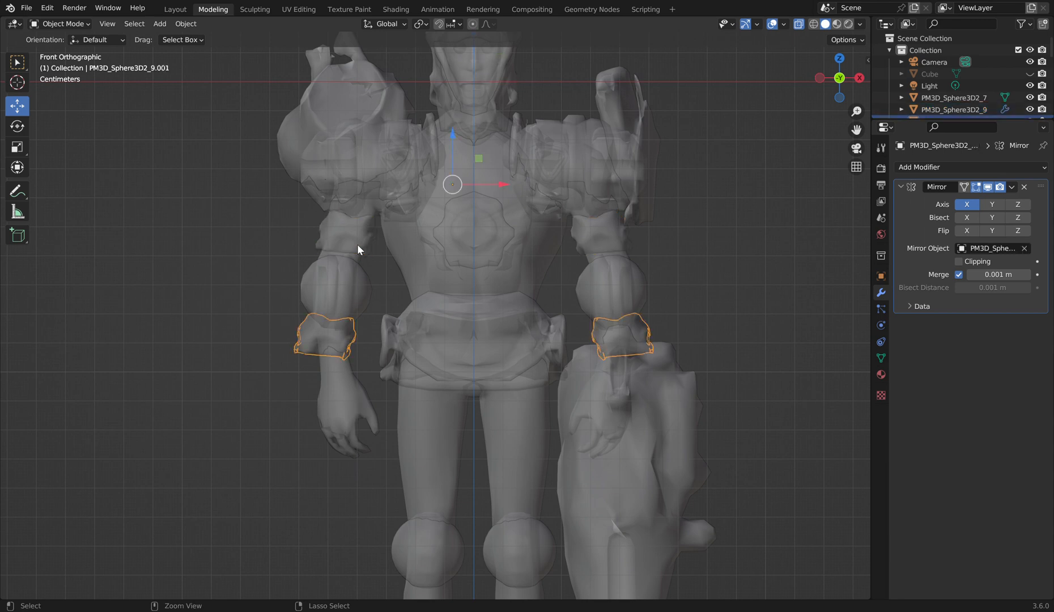
{"action": "key", "text": "ctrl+z"}
{"action": "key", "text": "ctrl+z"}
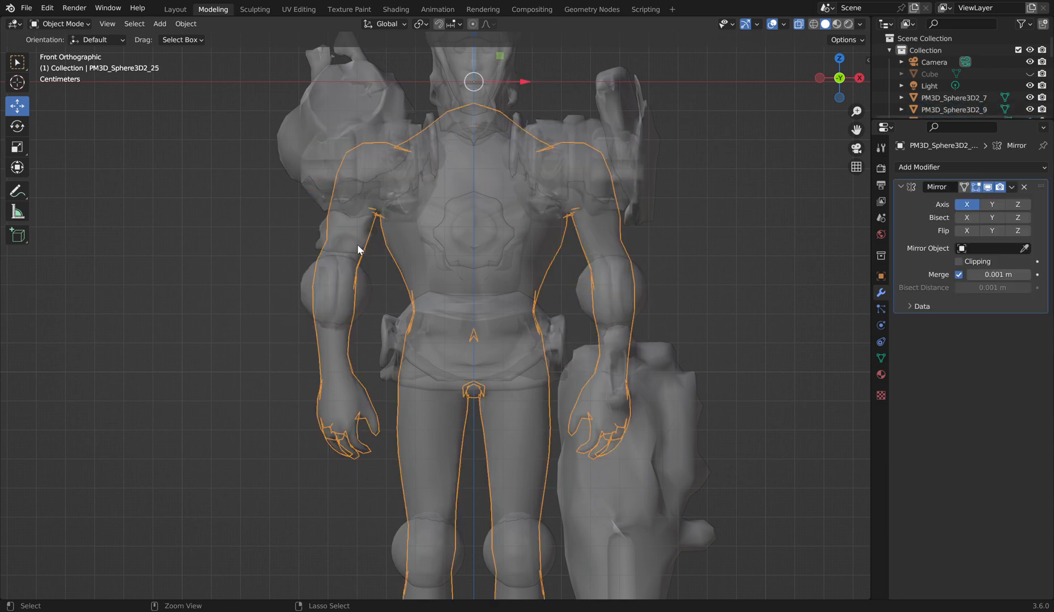
{"action": "key", "text": "ctrl+z"}
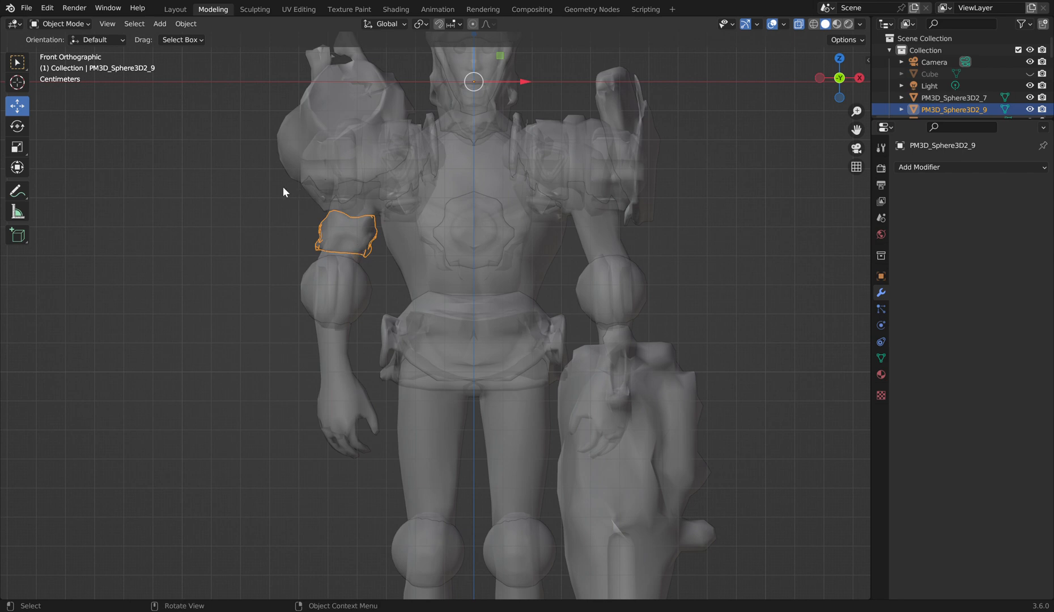
{"action": "key", "text": "ctrl+shift+z"}
{"action": "key", "text": "ctrl+shift+z"}
{"action": "key", "text": "ctrl+shift+z"}
{"action": "key", "text": "ctrl+shift+z"}
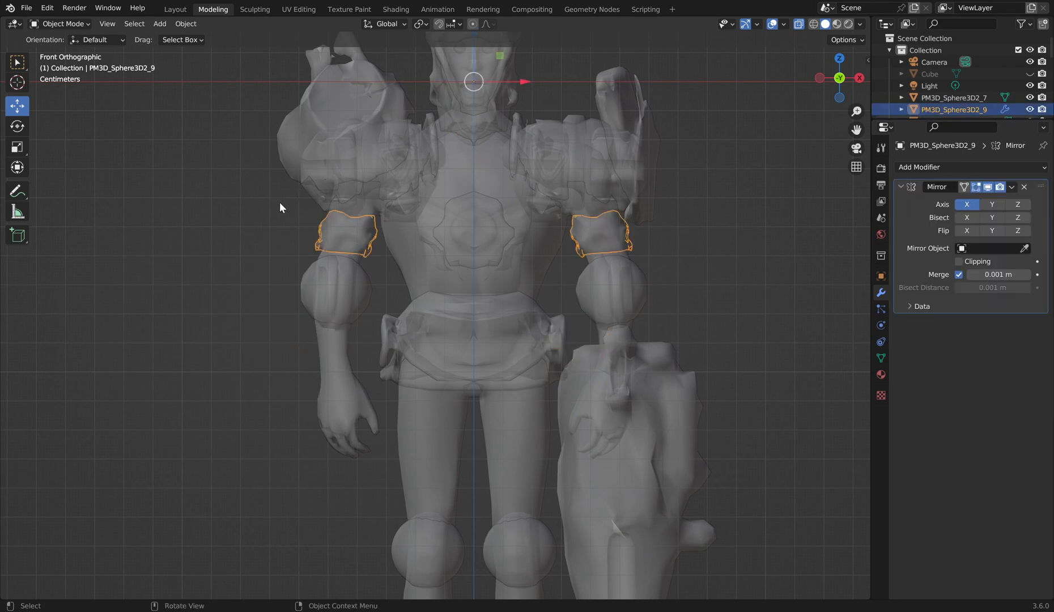
Set the upper arm cuff's origin to its geometry and pick the figure's body as the Mirror modifier's mirror object
{"action": "right_click", "coordinate": [309, 188]}
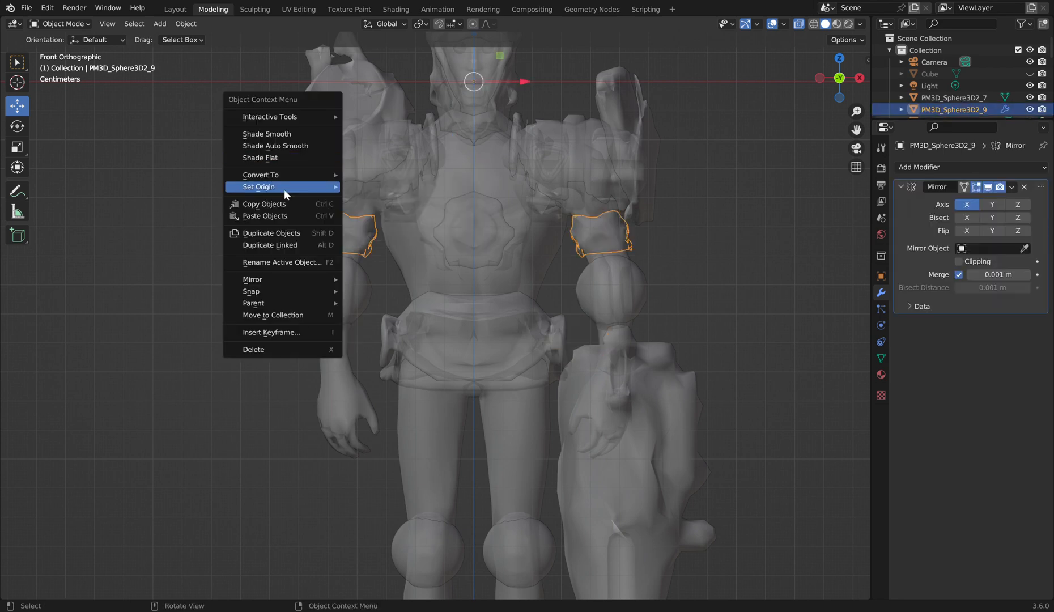
{"action": "mouse_move", "coordinate": [313, 191]}
{"action": "left_click", "coordinate": [372, 200]}
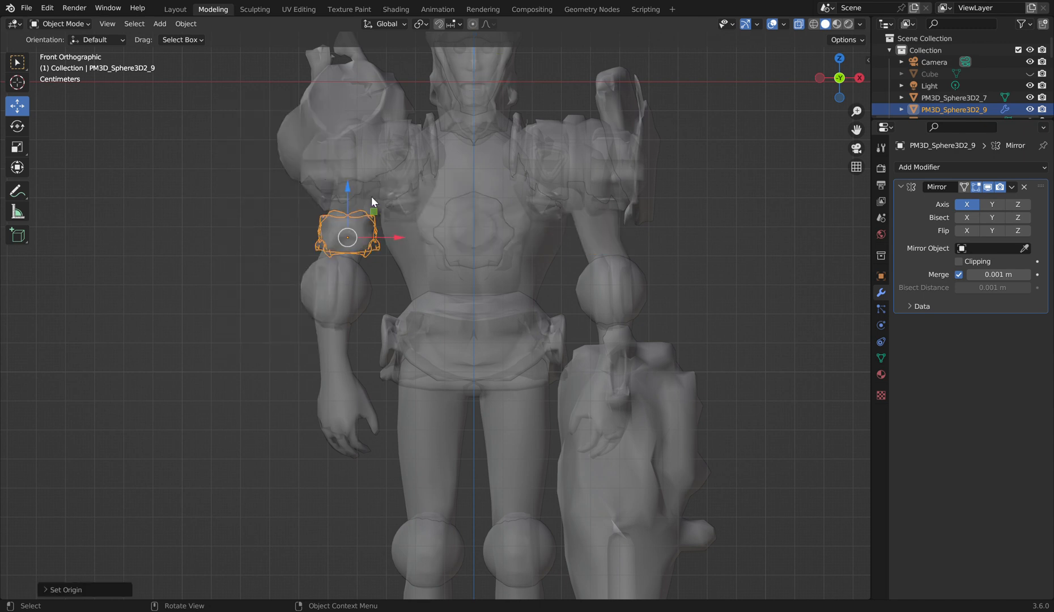
{"action": "left_click", "coordinate": [1025, 249]}
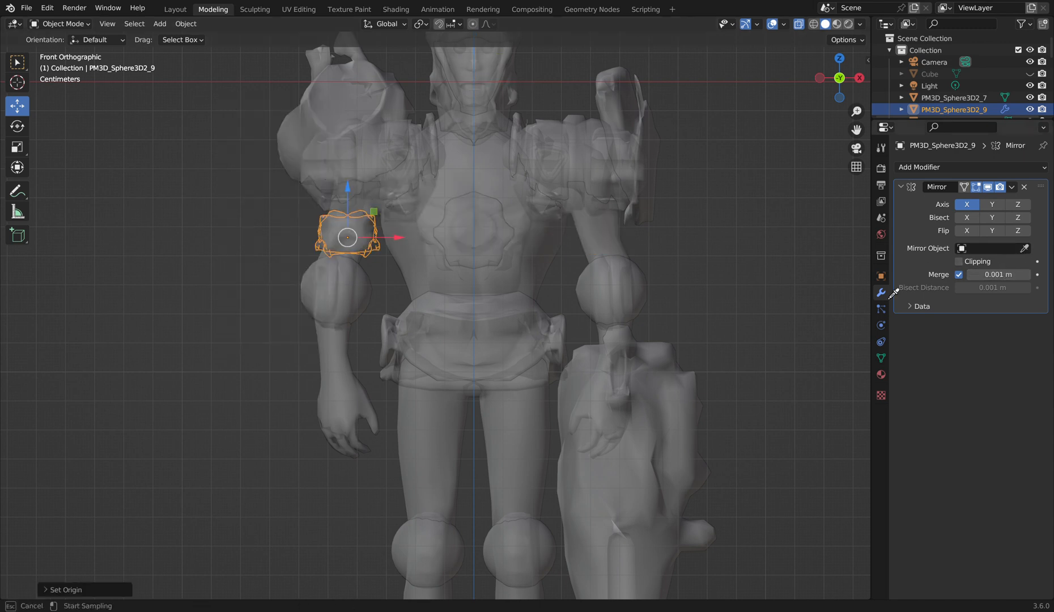
{"action": "left_click", "coordinate": [581, 228]}
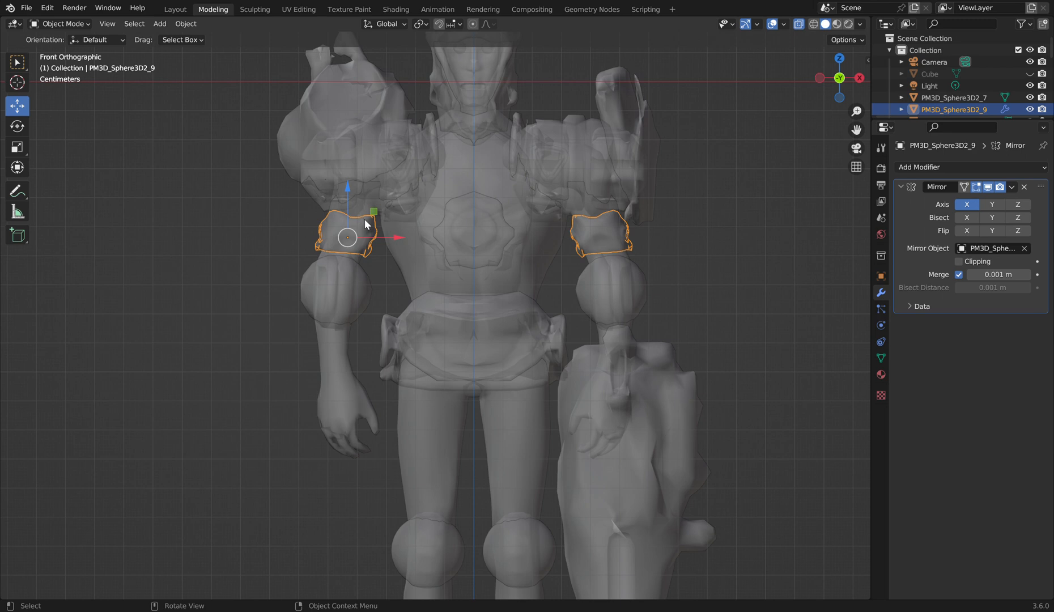
{"action": "key", "text": "shift+d"}
{"action": "right_click", "coordinate": [361, 245]}
{"action": "key", "text": "ctrl+z"}
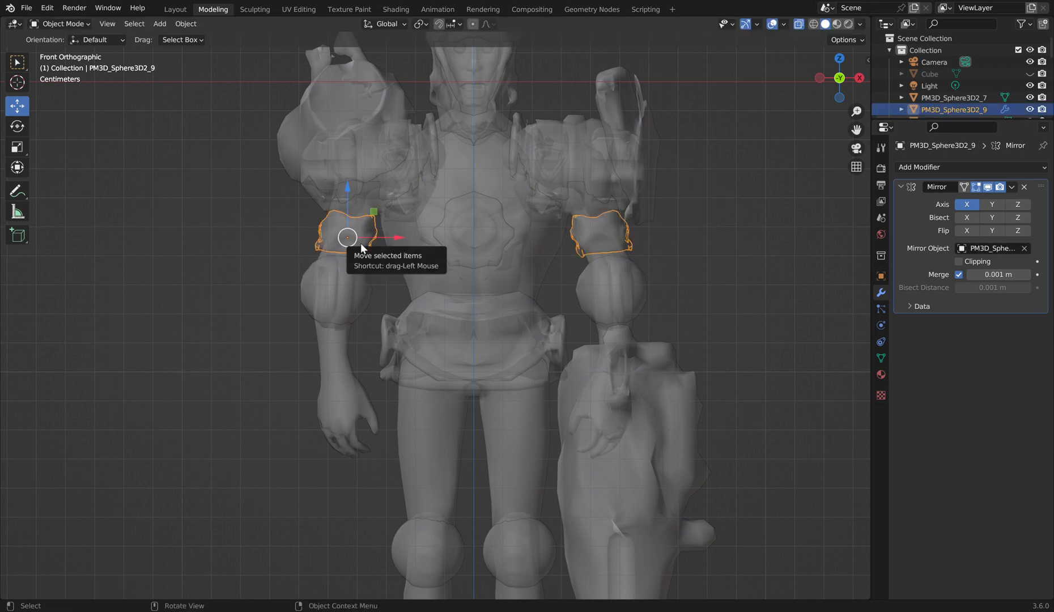
Nudge the upper arm cuff slightly outward and place a linked duplicate of it on the wrist
{"action": "mouse_move", "coordinate": [351, 237]}
{"action": "left_mouse_down"}
{"action": "mouse_move", "coordinate": [306, 224]}
{"action": "mouse_move", "coordinate": [346, 236]}
{"action": "left_mouse_up"}
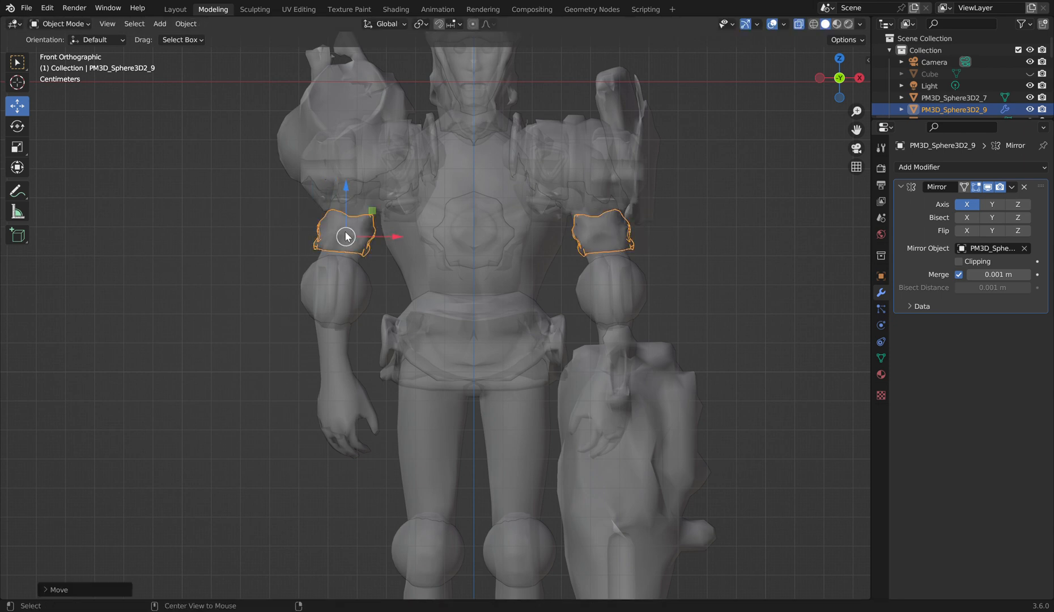
{"action": "key", "text": "alt+d"}
{"action": "left_click", "coordinate": [334, 352]}
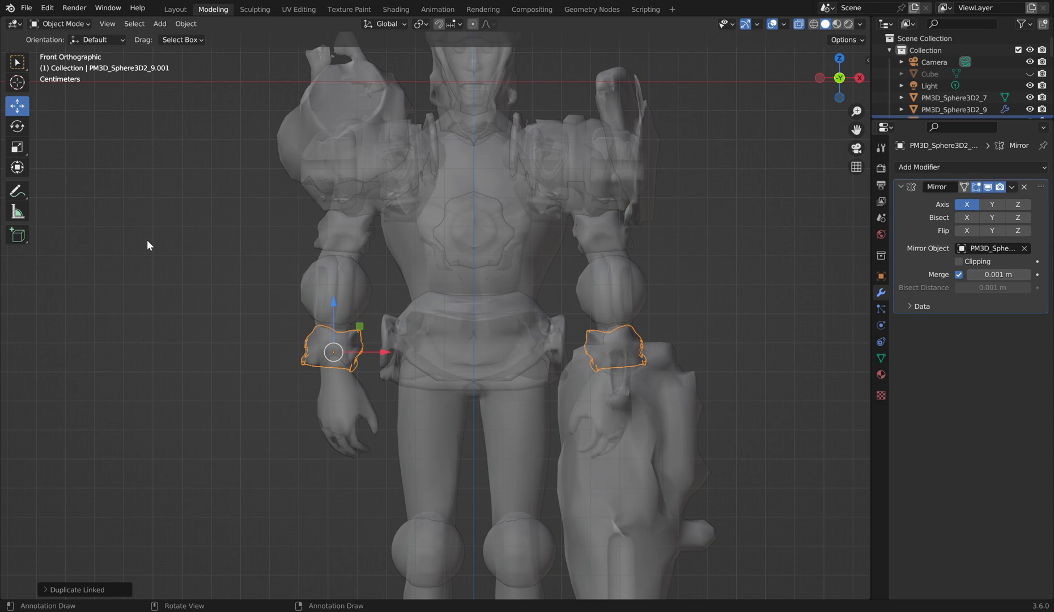
Rotate the wrist cuff to follow the forearm's tilt and scale its height down slightly
{"action": "left_click", "coordinate": [18, 128]}
{"action": "left_click_drag", "start_coordinate": [378, 313], "coordinate": [339, 352]}
{"action": "left_click", "coordinate": [17, 106]}
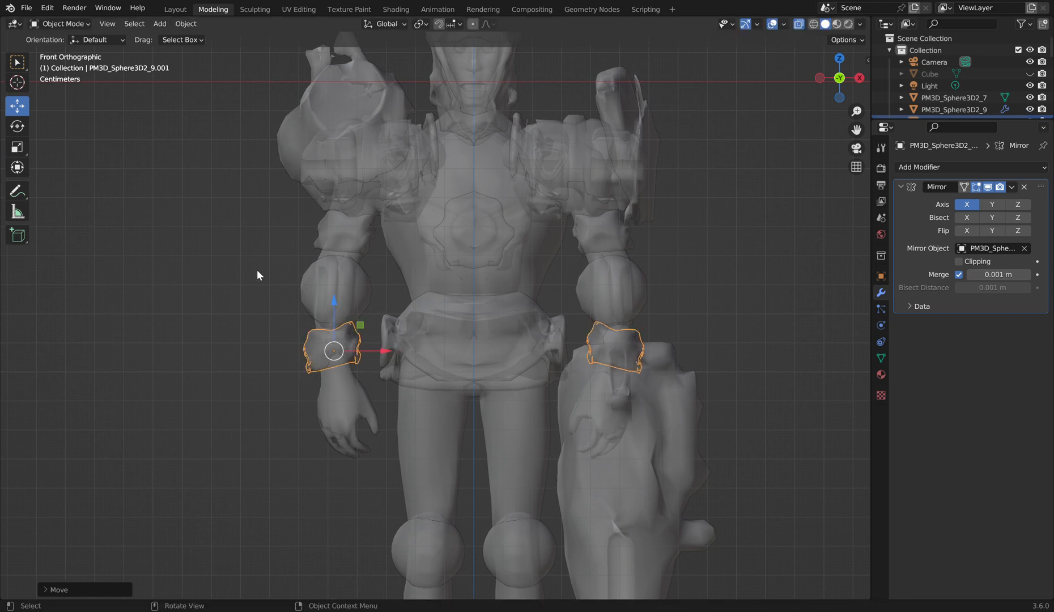
{"action": "left_click", "coordinate": [17, 147]}
{"action": "left_click_drag", "start_coordinate": [335, 301], "coordinate": [330, 314]}
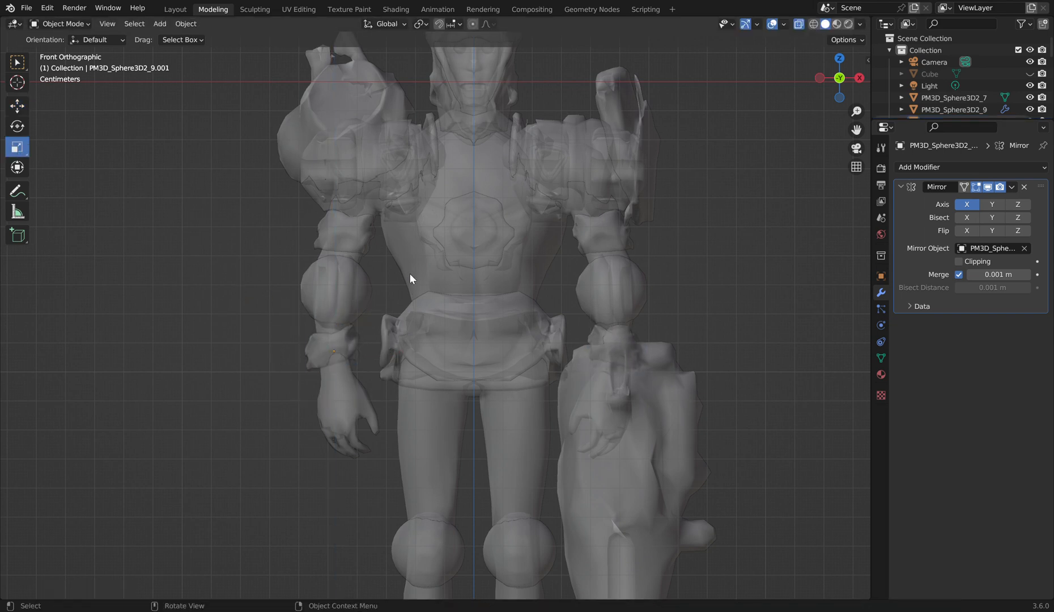
Select every part of the figure with the wrist cuff active and enter Edit Mode with all geometry selected
{"action": "left_click", "coordinate": [330, 220]}
{"action": "left_click", "coordinate": [328, 357]}
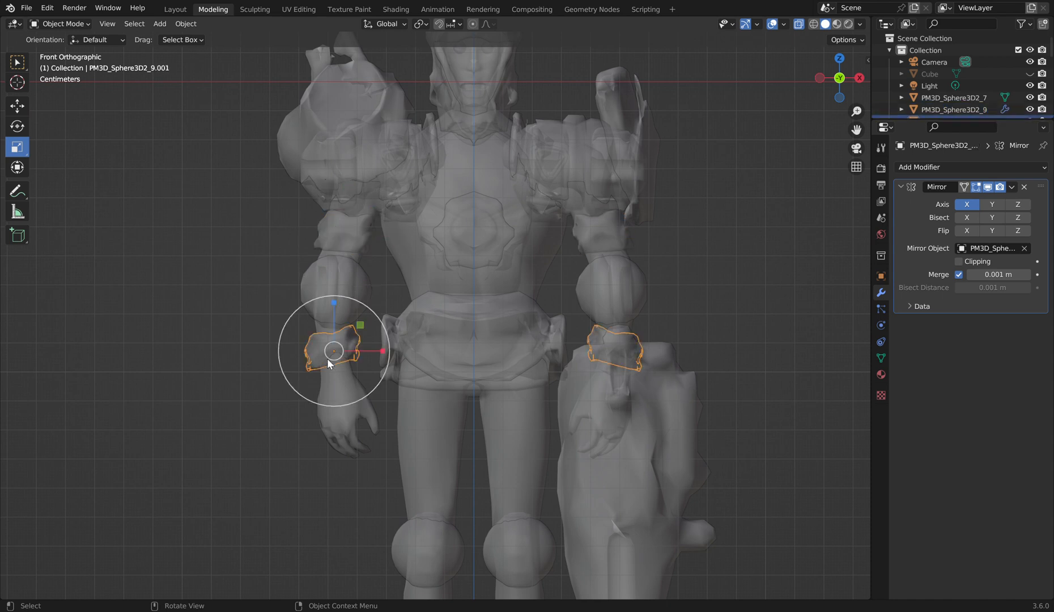
{"action": "left_click", "coordinate": [58, 23]}
{"action": "scroll", "coordinate": [380, 160], "scroll_direction": "down", "scroll_amount": 6}
{"action": "left_click_drag", "start_coordinate": [313, 159], "coordinate": [610, 521]}
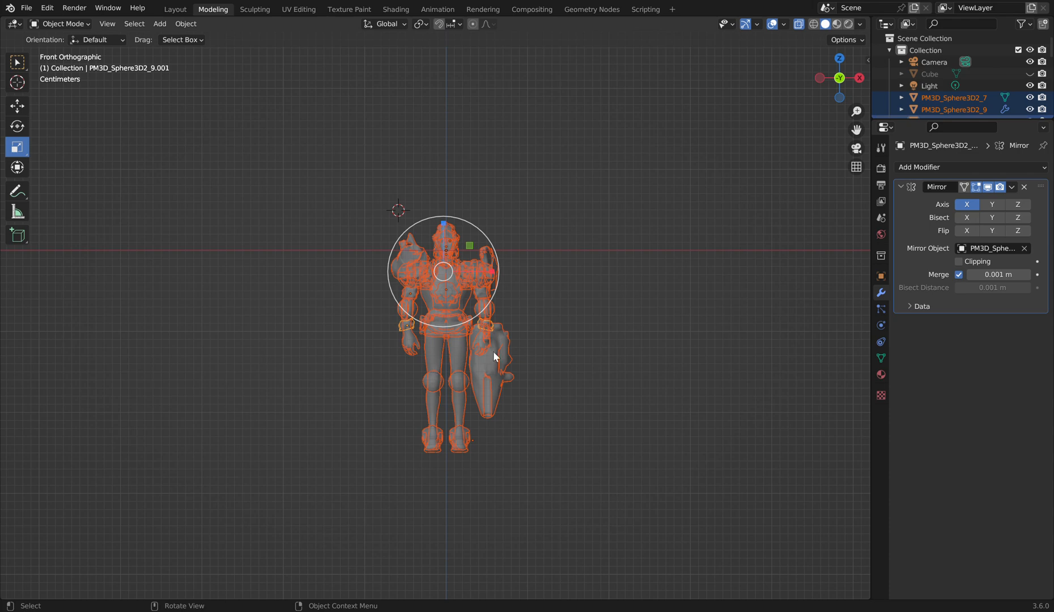
{"action": "scroll", "coordinate": [518, 226], "scroll_direction": "up", "scroll_amount": 3}
{"action": "left_click_drag", "start_coordinate": [829, 80], "coordinate": [851, 98]}
{"action": "left_click", "coordinate": [60, 24]}
{"action": "left_click", "coordinate": [52, 54]}
{"action": "scroll", "coordinate": [344, 198], "scroll_direction": "down", "scroll_amount": 2}
{"action": "left_click_drag", "start_coordinate": [280, 125], "coordinate": [769, 460]}
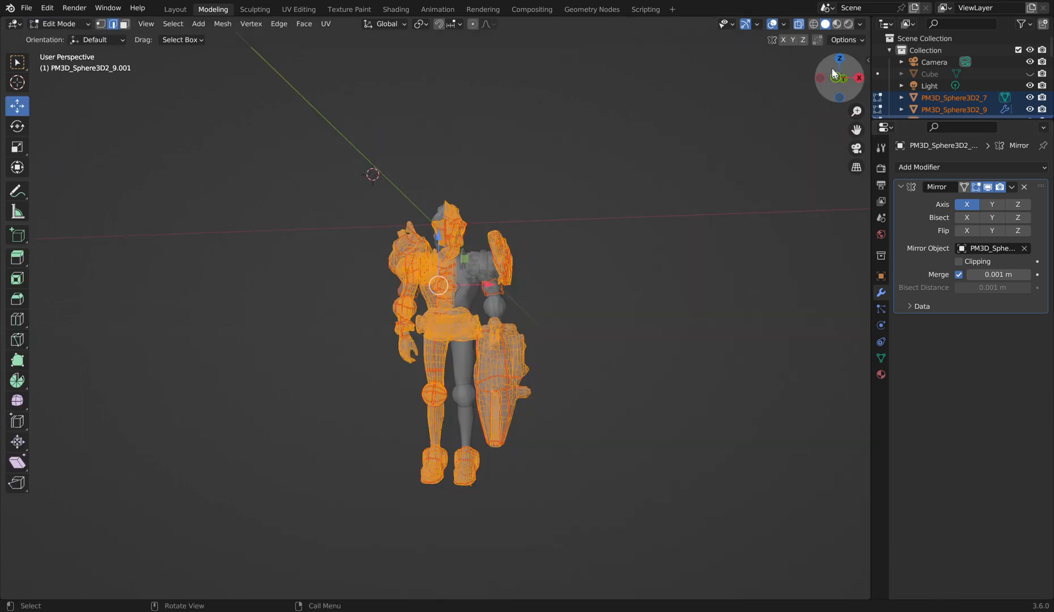
Examine the figure's selected meshes and marked seams from the side and the front
{"action": "left_click", "coordinate": [820, 79]}
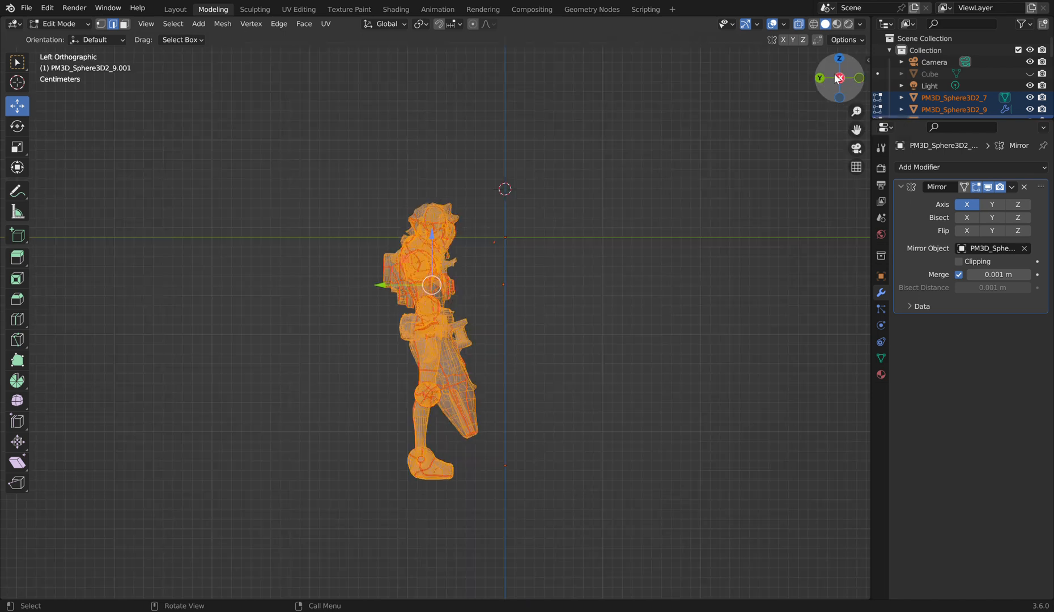
{"action": "left_click", "coordinate": [860, 79]}
{"action": "scroll", "coordinate": [608, 179], "scroll_direction": "up", "scroll_amount": 6}
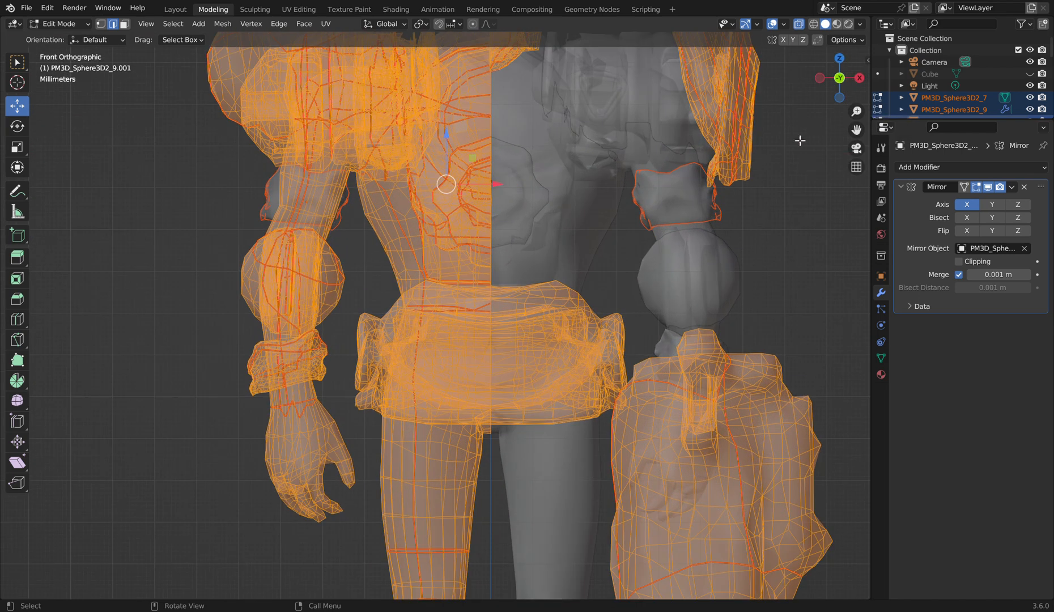
{"action": "left_click_drag", "start_coordinate": [856, 129], "coordinate": [816, 476]}
{"action": "scroll", "coordinate": [607, 204], "scroll_direction": "up", "scroll_amount": 8}
{"action": "scroll", "coordinate": [605, 150], "scroll_direction": "down", "scroll_amount": 4}
{"action": "scroll", "coordinate": [690, 162], "scroll_direction": "down", "scroll_amount": 6}
{"action": "left_click_drag", "start_coordinate": [857, 130], "coordinate": [870, 1]}
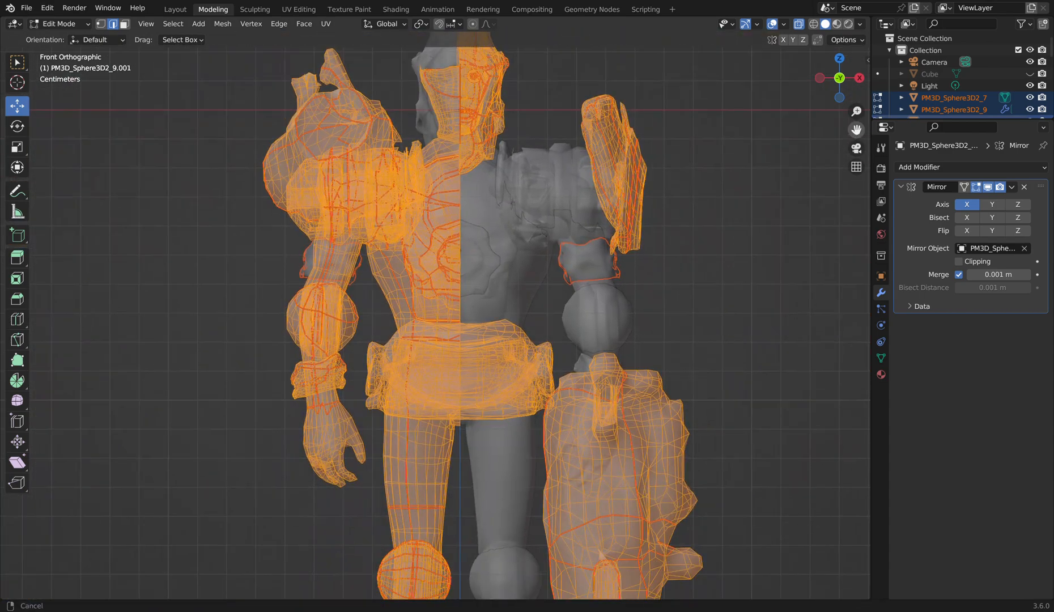
{"action": "scroll", "coordinate": [515, 107], "scroll_direction": "down", "scroll_amount": 2}
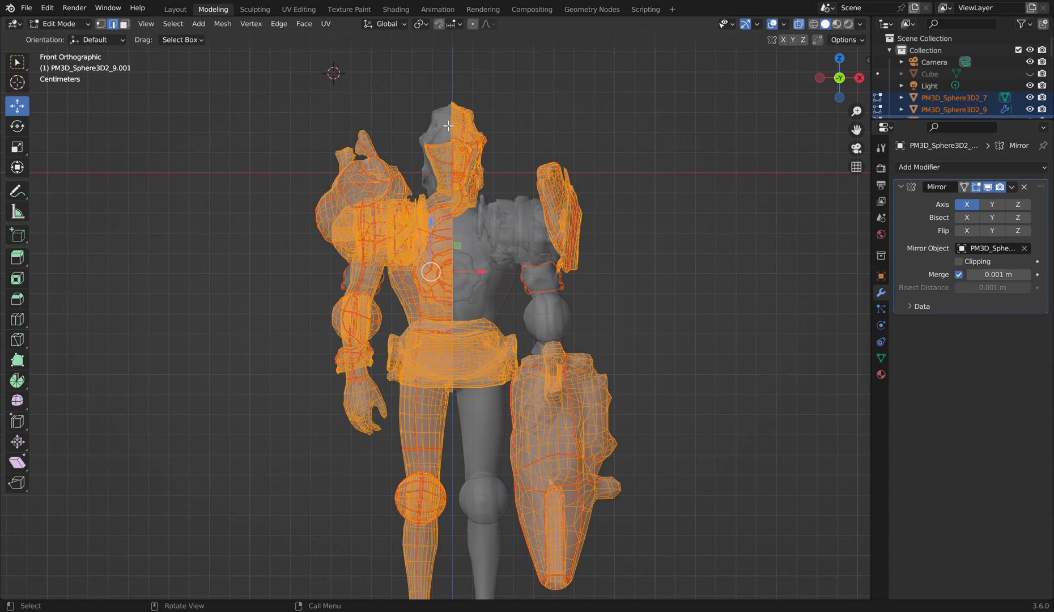
{"action": "scroll", "coordinate": [480, 126], "scroll_direction": "down", "scroll_amount": 2}
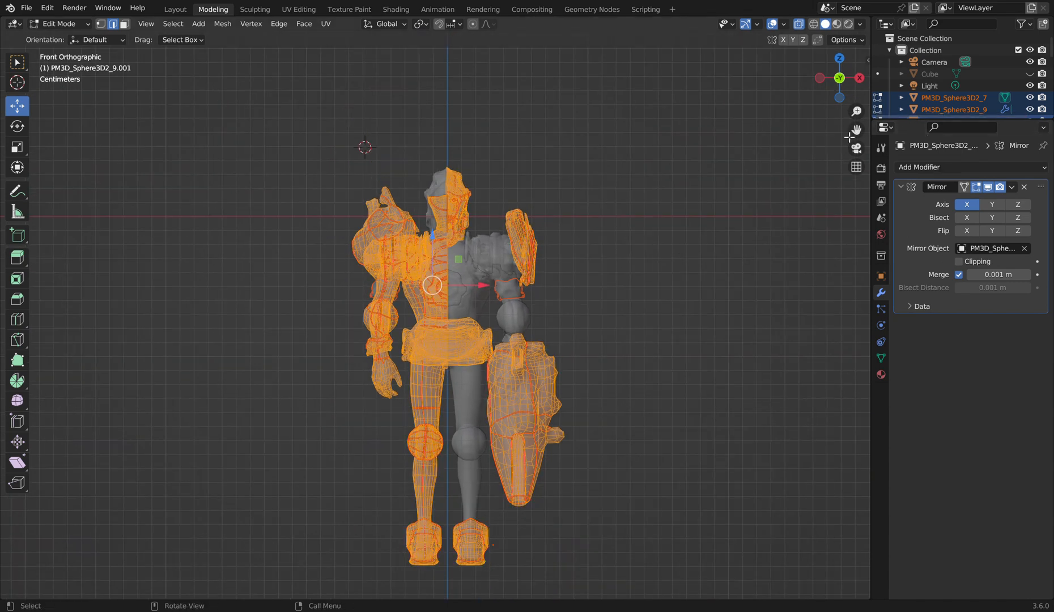
Unwrap the UVs of all the figure's selected geometry together
{"action": "left_click_drag", "start_coordinate": [868, 139], "coordinate": [811, 117]}
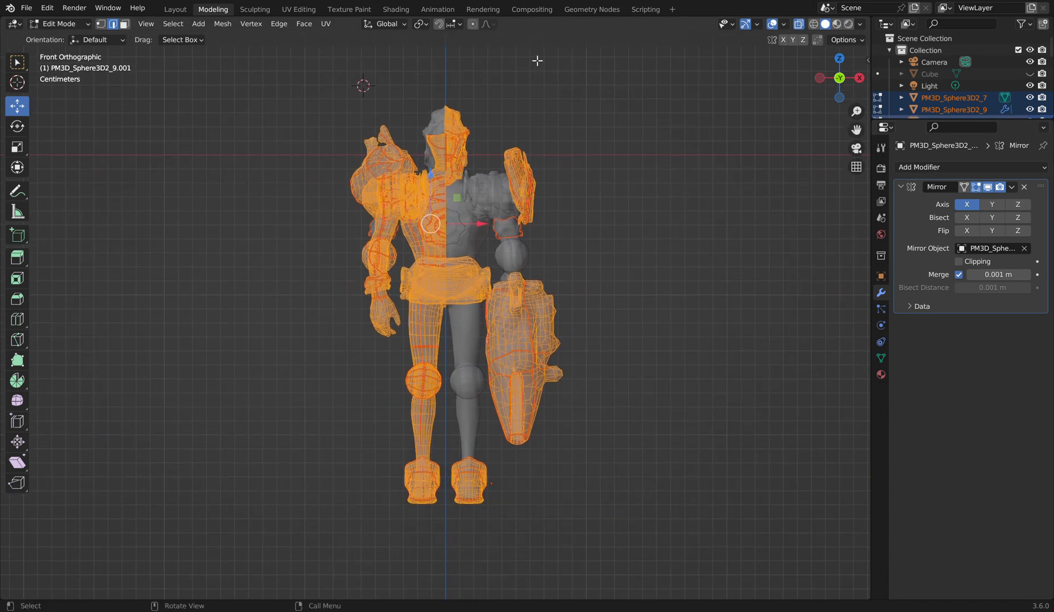
{"action": "key", "text": "u"}
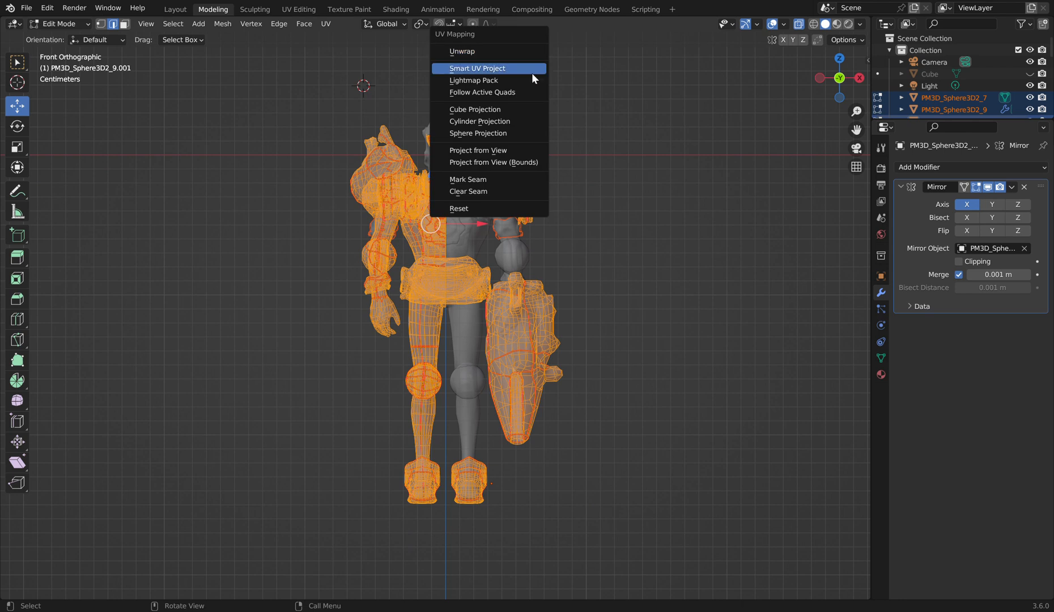
{"action": "left_click", "coordinate": [483, 50]}
Review the whole figure in the Sculpting workspace from an angle, the left side and the front
{"action": "left_click", "coordinate": [254, 9]}
{"action": "scroll", "coordinate": [483, 322], "scroll_direction": "up", "scroll_amount": 6}
{"action": "scroll", "coordinate": [483, 322], "scroll_direction": "up", "scroll_amount": 7}
{"action": "left_click_drag", "start_coordinate": [840, 77], "coordinate": [891, 61]}
{"action": "left_click_drag", "start_coordinate": [857, 130], "coordinate": [870, 0]}
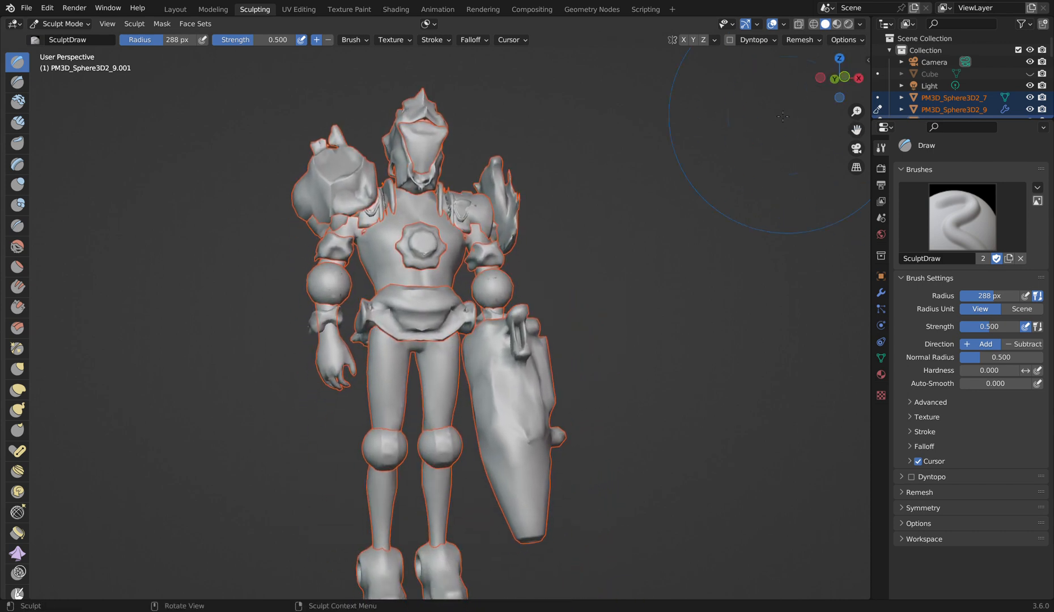
{"action": "left_click_drag", "start_coordinate": [844, 82], "coordinate": [833, 85]}
{"action": "left_click", "coordinate": [820, 78]}
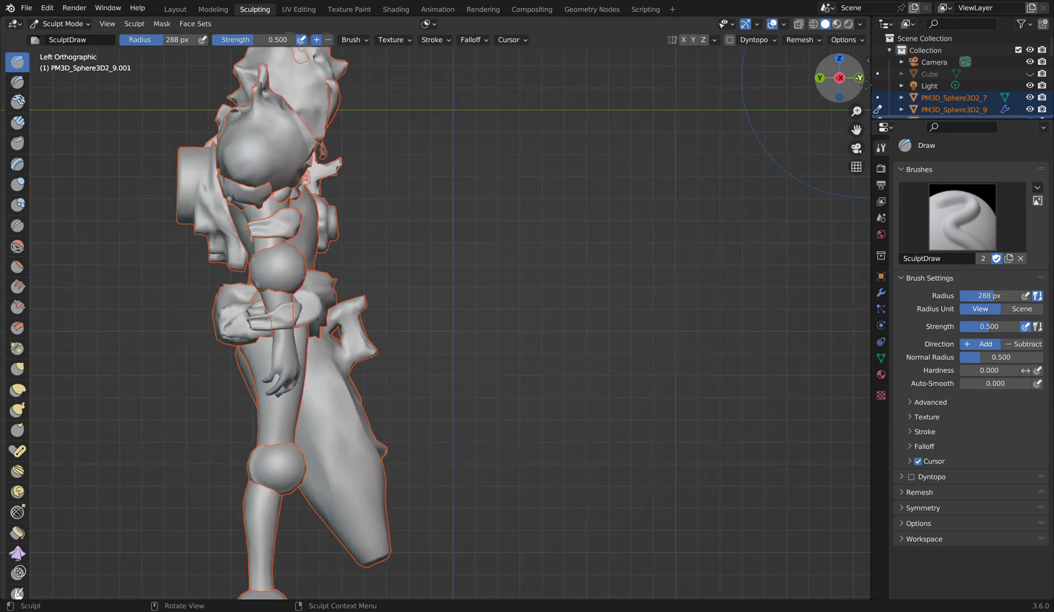
{"action": "left_click", "coordinate": [859, 78]}
{"action": "scroll", "coordinate": [142, 128], "scroll_direction": "down", "scroll_amount": 2}
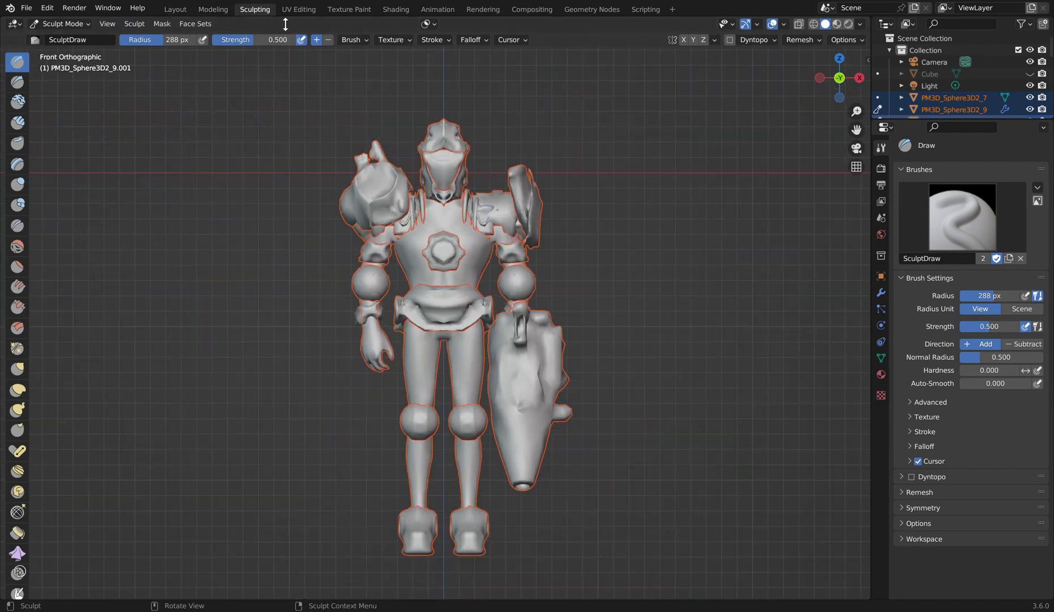
Examine the unwrapped UV layout in the UV Editing workspace and deselect all the figure's geometry
{"action": "left_click", "coordinate": [300, 9]}
{"action": "scroll", "coordinate": [395, 107], "scroll_direction": "up", "scroll_amount": 2}
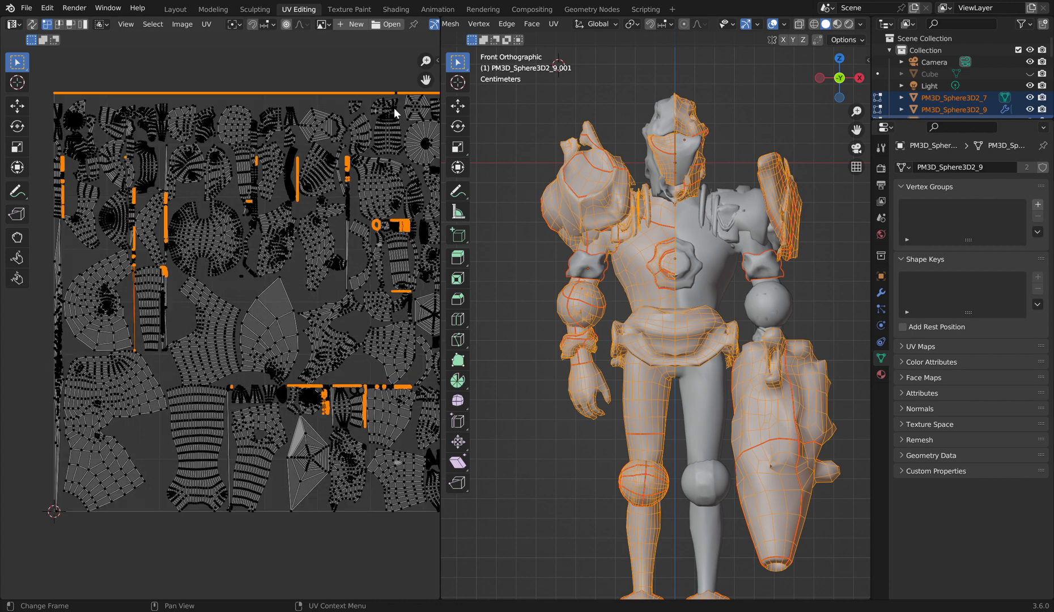
{"action": "scroll", "coordinate": [395, 106], "scroll_direction": "down", "scroll_amount": 1}
{"action": "scroll", "coordinate": [537, 168], "scroll_direction": "down", "scroll_amount": 2}
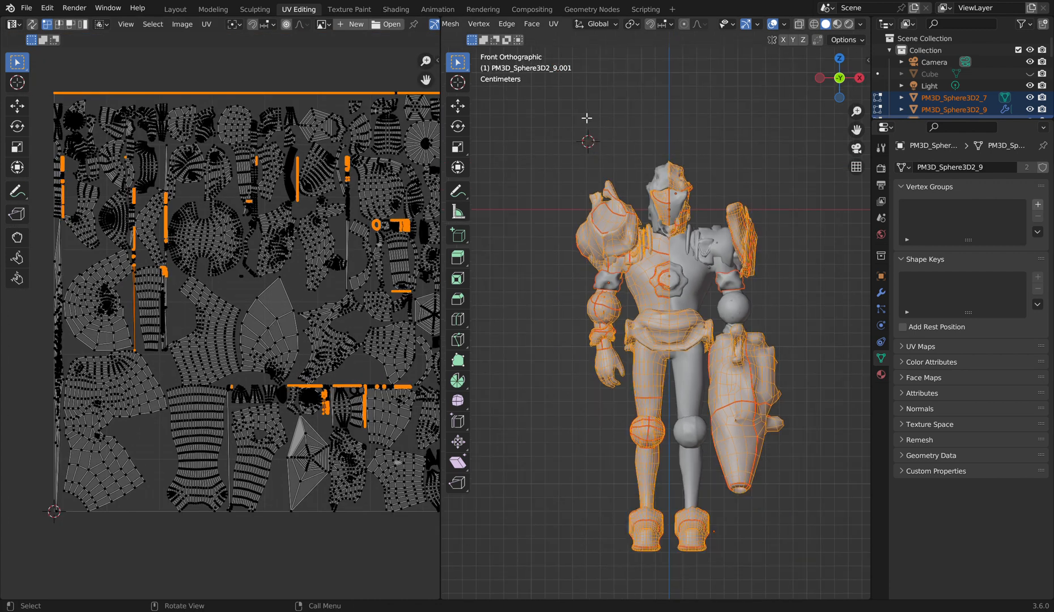
{"action": "left_click", "coordinate": [596, 120]}
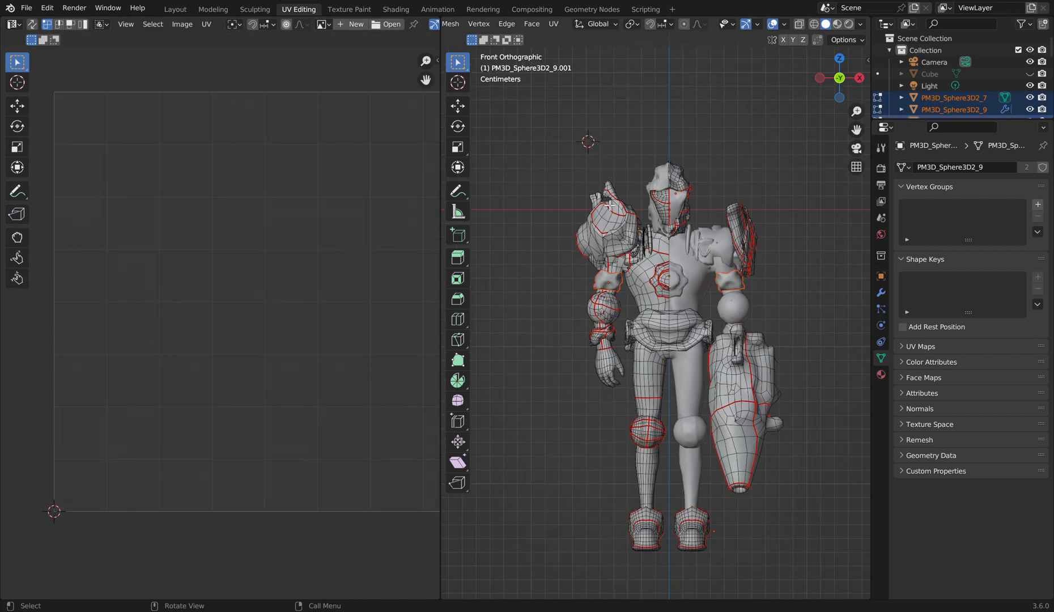
Select the linked geometry of the large shoulder armour, the arm and wrist cuff, the torso, the leg and the helmet
{"action": "key", "text": "l"}
{"action": "key", "text": "l"}
{"action": "key", "text": "l"}
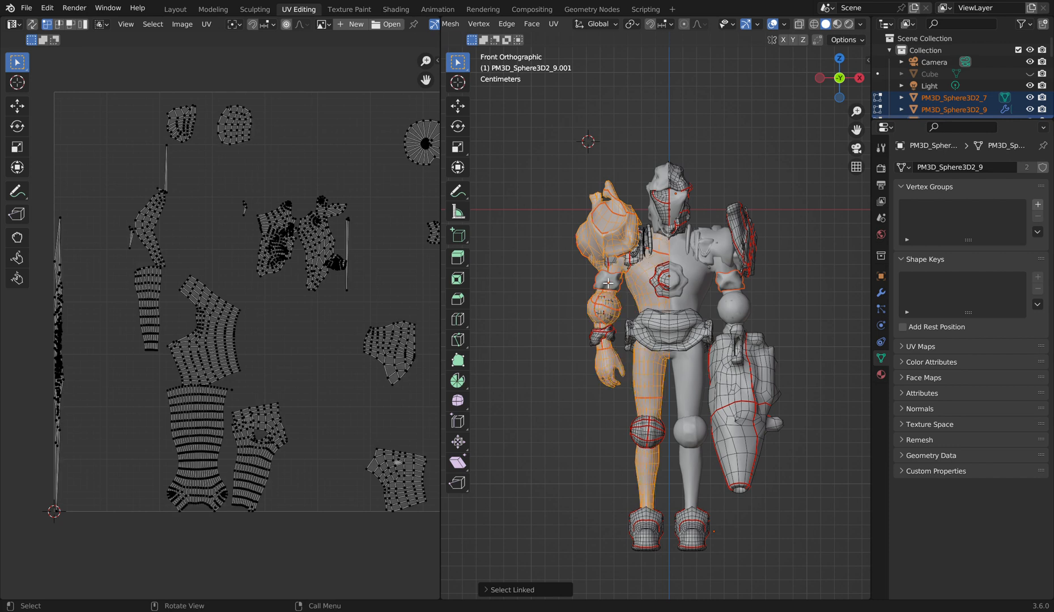
{"action": "key", "text": "l"}
{"action": "scroll", "coordinate": [479, 24], "scroll_direction": "up", "scroll_amount": 3}
{"action": "key", "text": "l"}
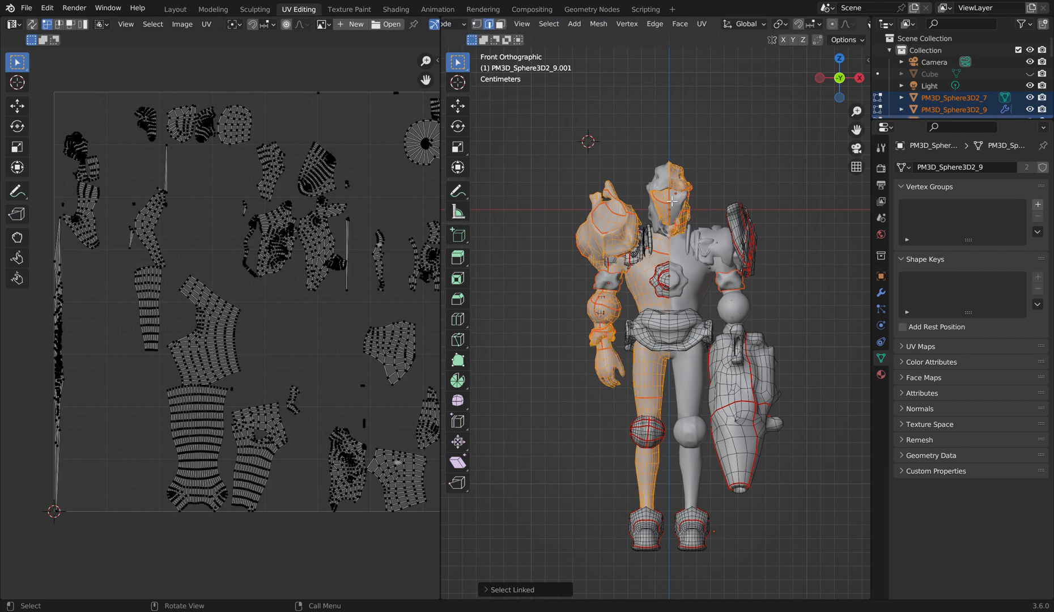
Add the linked geometry of the chest emblem, the belt, the knee ball and both boots to the selection
{"action": "key", "text": "l"}
{"action": "key", "text": "l"}
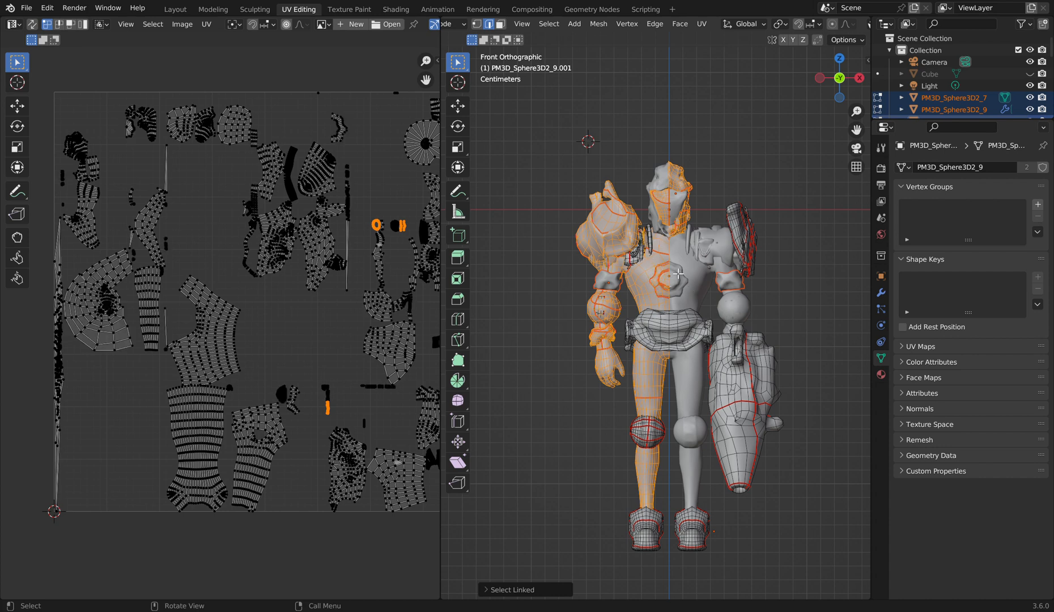
{"action": "key", "text": "l"}
{"action": "key", "text": "l"}
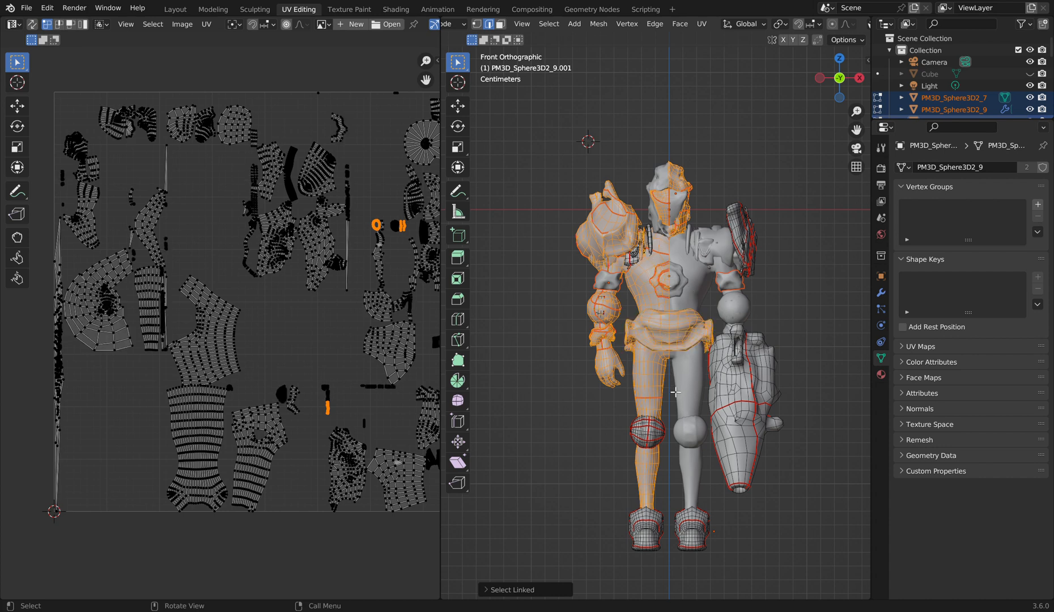
{"action": "key", "text": "l"}
{"action": "key", "text": "l"}
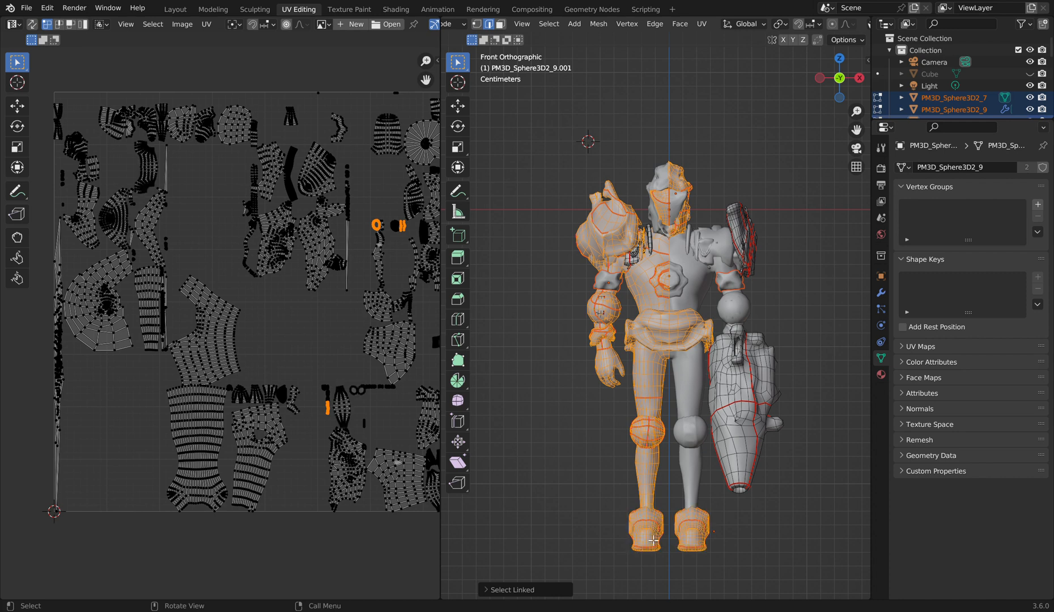
Add the opposite shoulder plate and the large forearm piece to the selection and examine their UV islands
{"action": "scroll", "coordinate": [190, 186], "scroll_direction": "down", "scroll_amount": 2}
{"action": "scroll", "coordinate": [714, 272], "scroll_direction": "up", "scroll_amount": 2}
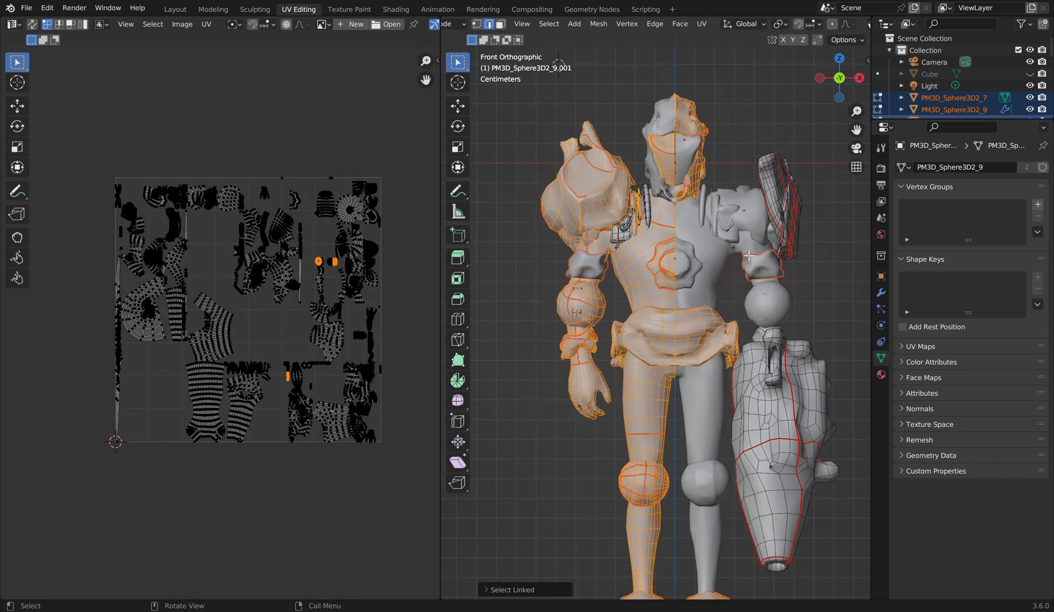
{"action": "key", "text": "l"}
{"action": "key", "text": "l"}
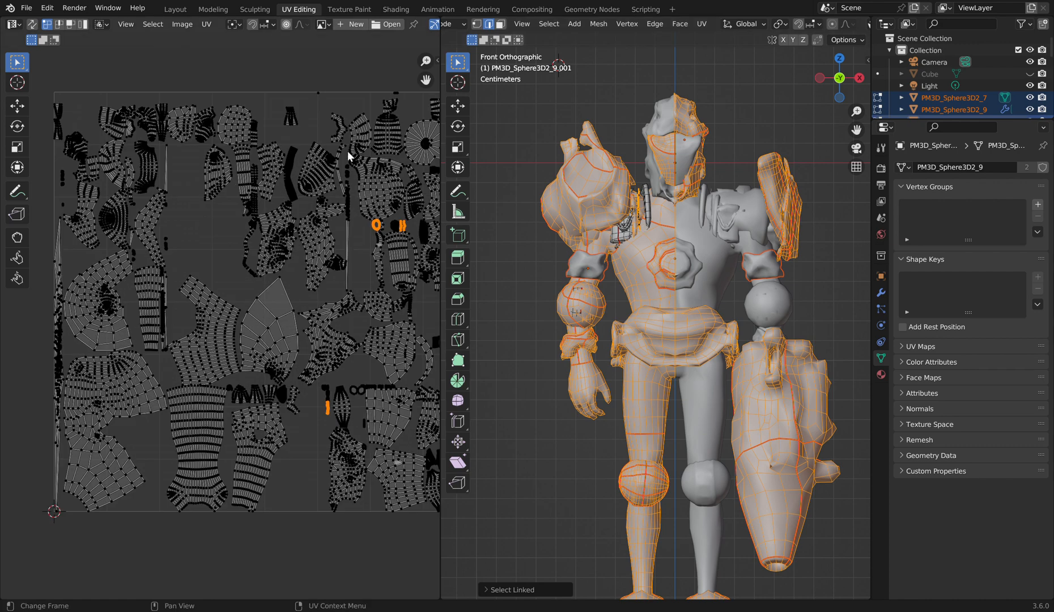
{"action": "scroll", "coordinate": [347, 151], "scroll_direction": "up", "scroll_amount": 4}
{"action": "left_click_drag", "start_coordinate": [426, 80], "coordinate": [163, 219]}
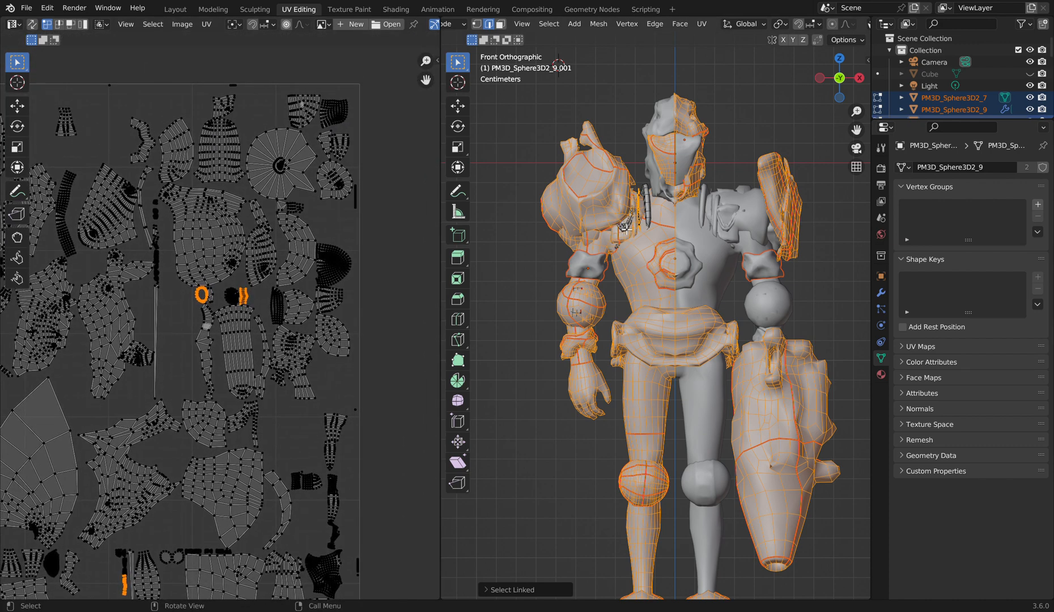
Add the remaining small linked pieces around the shoulder and collar to the selection, checking the figure from front and back
{"action": "scroll", "coordinate": [655, 194], "scroll_direction": "up", "scroll_amount": 3}
{"action": "scroll", "coordinate": [687, 256], "scroll_direction": "down", "scroll_amount": 2}
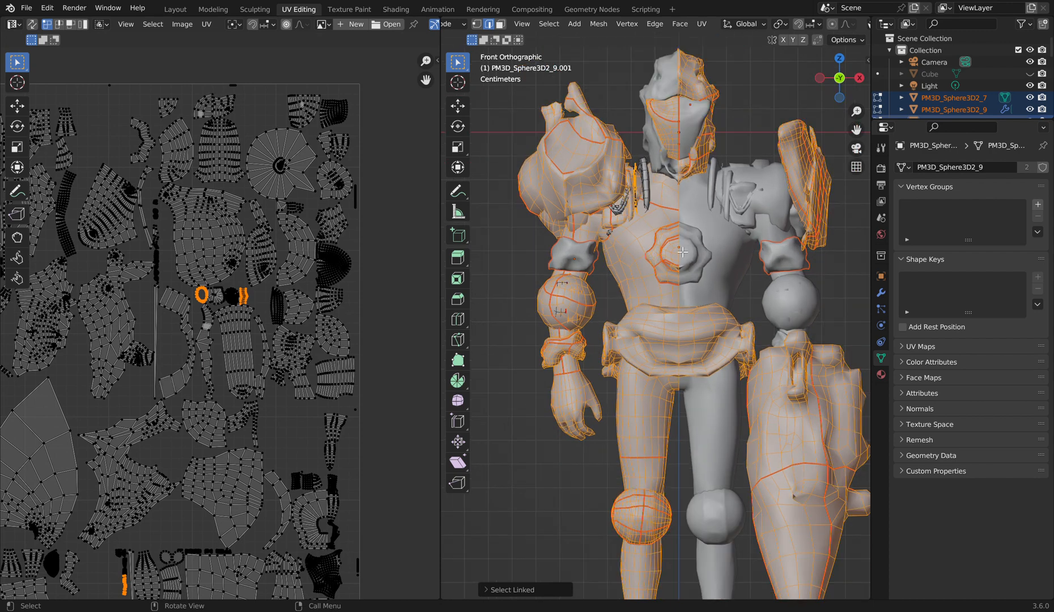
{"action": "middle_click_drag", "start_coordinate": [815, 107], "coordinate": [757, 85]}
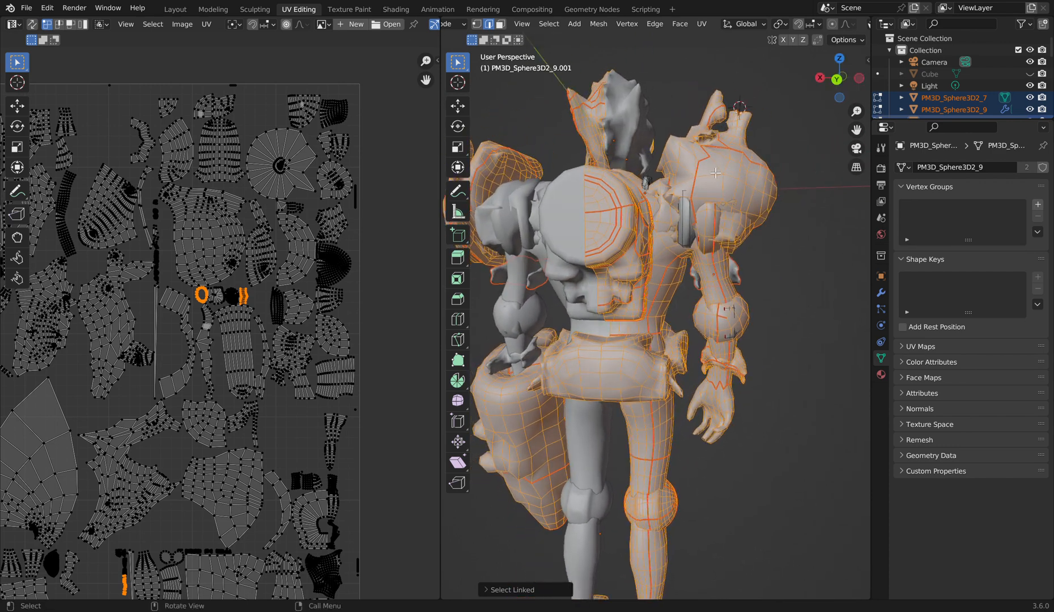
{"action": "key", "text": "l"}
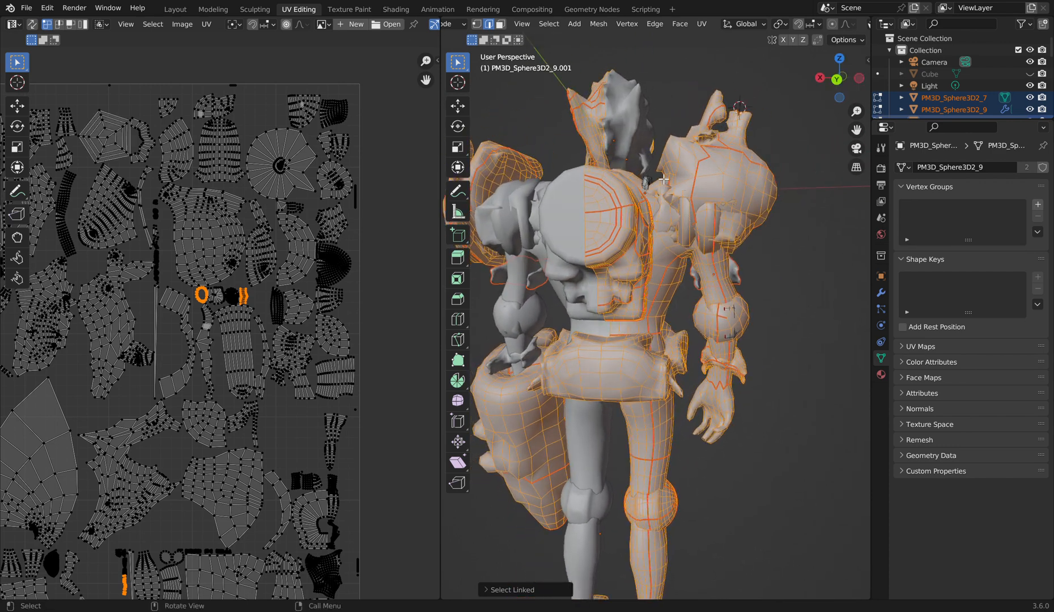
{"action": "scroll", "coordinate": [680, 207], "scroll_direction": "down", "scroll_amount": 3}
{"action": "left_click_drag", "start_coordinate": [860, 89], "coordinate": [677, 65]}
{"action": "scroll", "coordinate": [528, 234], "scroll_direction": "up", "scroll_amount": 6}
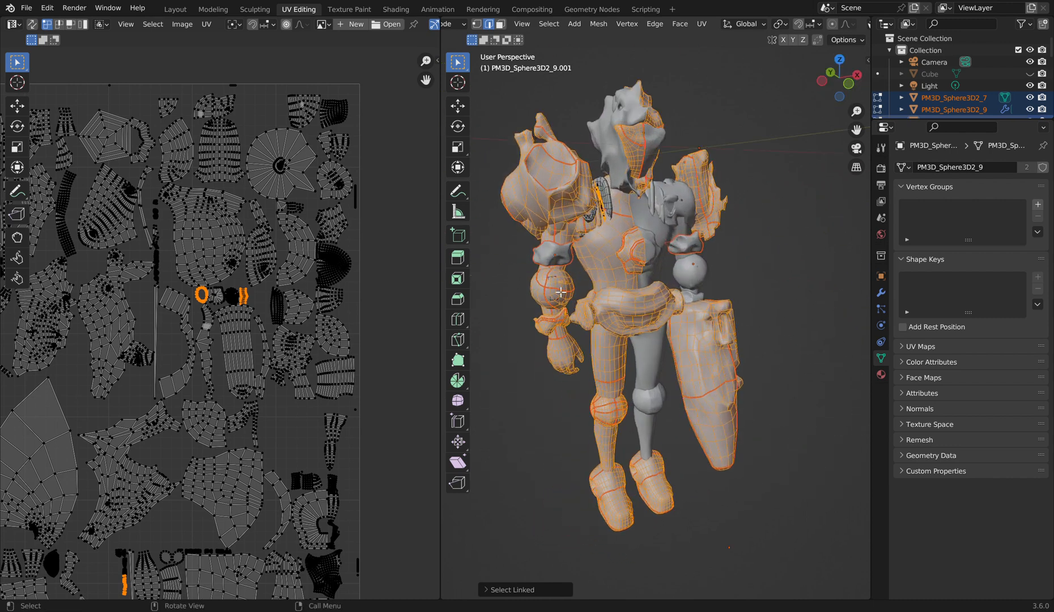
{"action": "scroll", "coordinate": [589, 228], "scroll_direction": "down", "scroll_amount": 3}
{"action": "scroll", "coordinate": [629, 190], "scroll_direction": "up", "scroll_amount": 3}
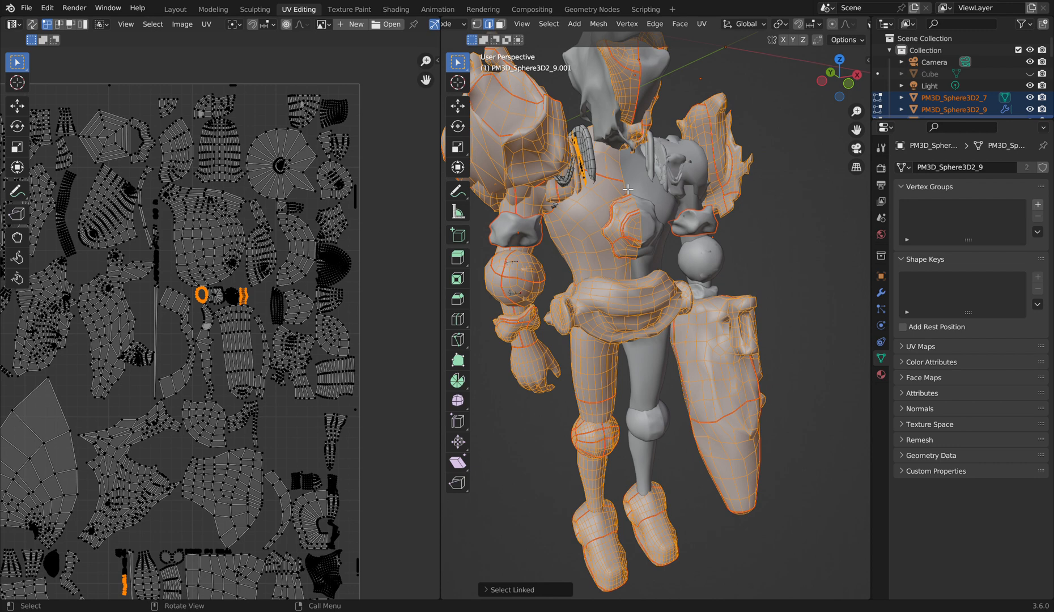
{"action": "key", "text": "l"}
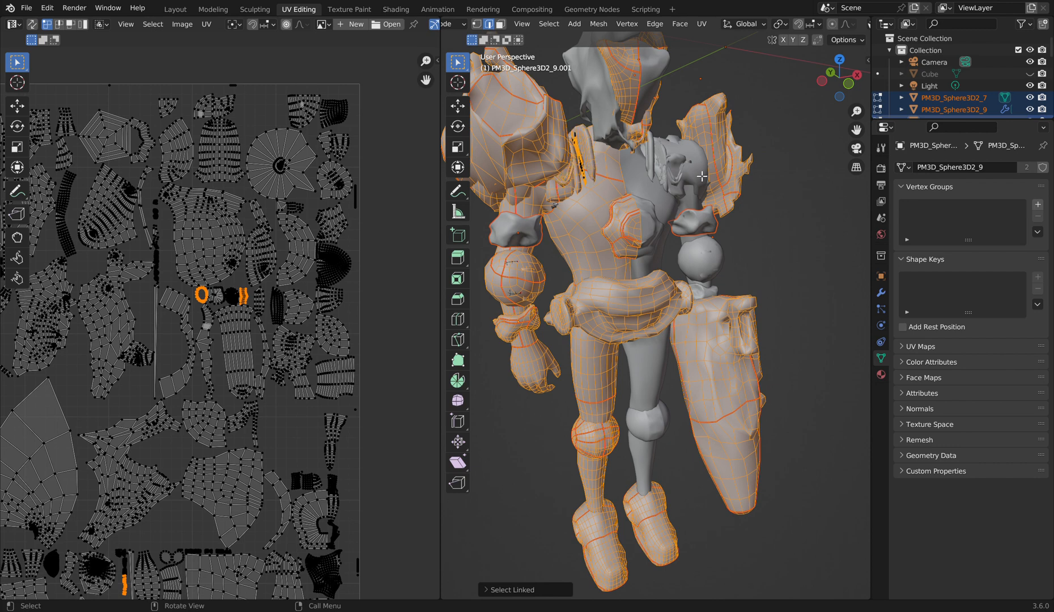
Review the selected figure from the front and compare it with the complete UV layout
{"action": "scroll", "coordinate": [842, 69], "scroll_direction": "down", "scroll_amount": 2}
{"action": "left_click_drag", "start_coordinate": [837, 77], "coordinate": [794, 59]}
{"action": "scroll", "coordinate": [595, 192], "scroll_direction": "down", "scroll_amount": 2}
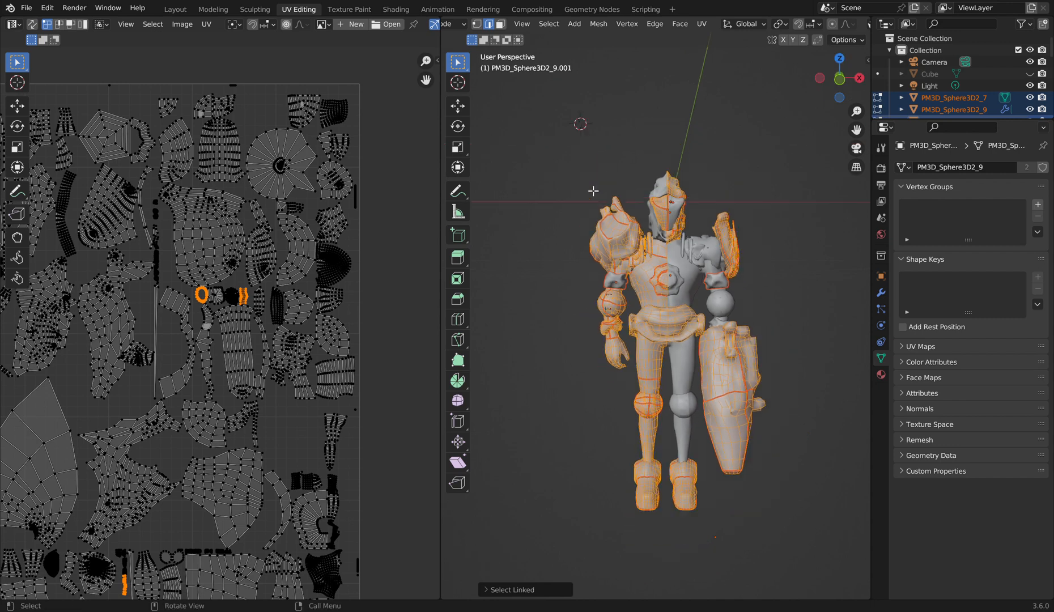
{"action": "scroll", "coordinate": [234, 260], "scroll_direction": "down", "scroll_amount": 4}
{"action": "scroll", "coordinate": [235, 260], "scroll_direction": "up", "scroll_amount": 3}
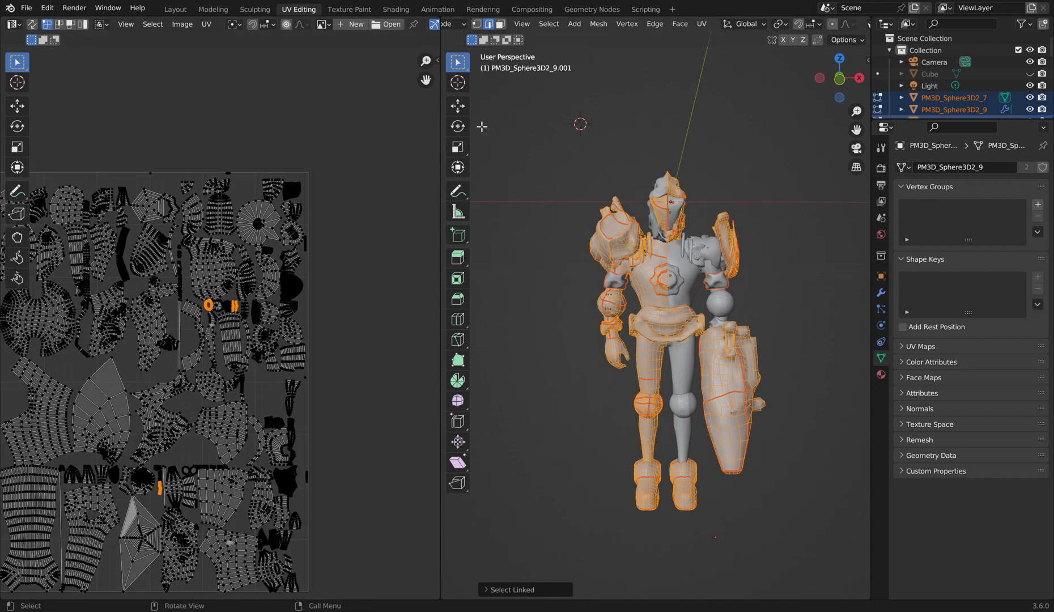
{"action": "left_click_drag", "start_coordinate": [426, 80], "coordinate": [571, 217]}
{"action": "scroll", "coordinate": [597, 159], "scroll_direction": "down", "scroll_amount": 2}
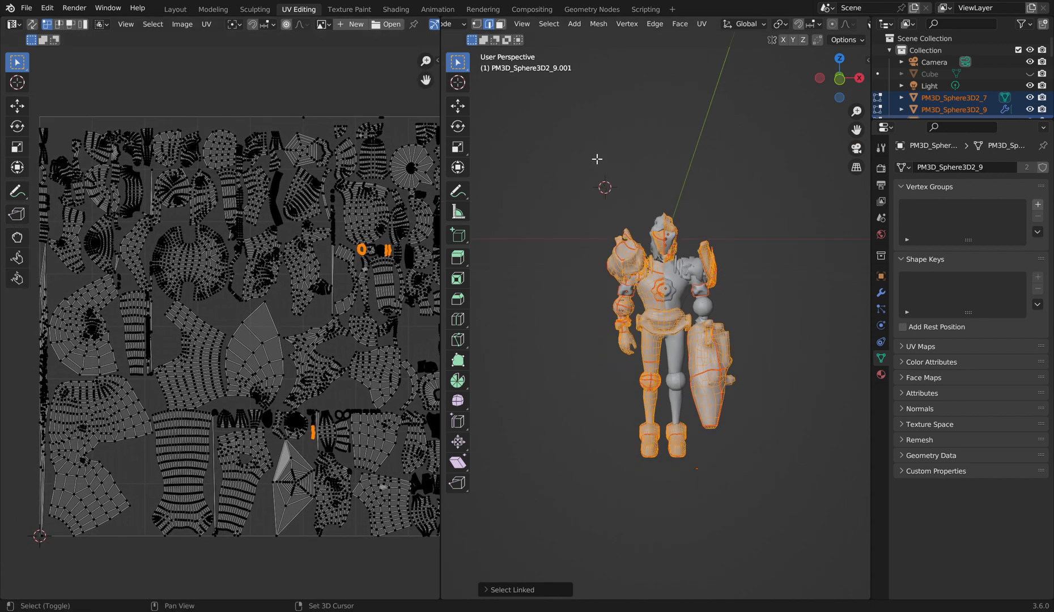
Clear the selection, switch to face select mode, turn on X-ray and box-select the figure's geometry through the whole mesh
{"action": "left_click_drag", "start_coordinate": [576, 136], "coordinate": [871, 601], "text": "shift"}
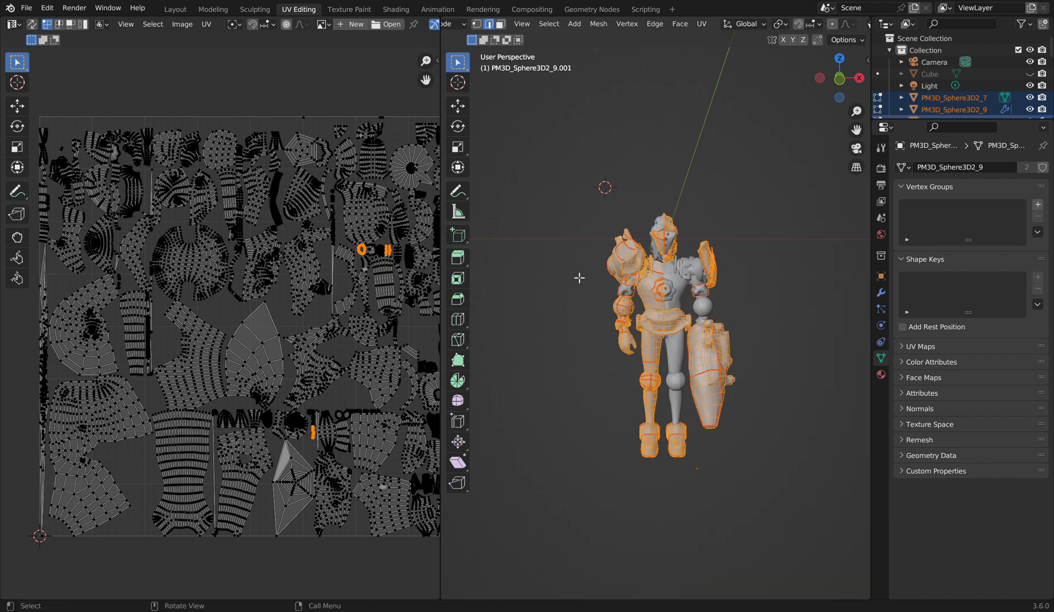
{"action": "scroll", "coordinate": [634, 260], "scroll_direction": "up", "scroll_amount": 1}
{"action": "left_click", "coordinate": [543, 177]}
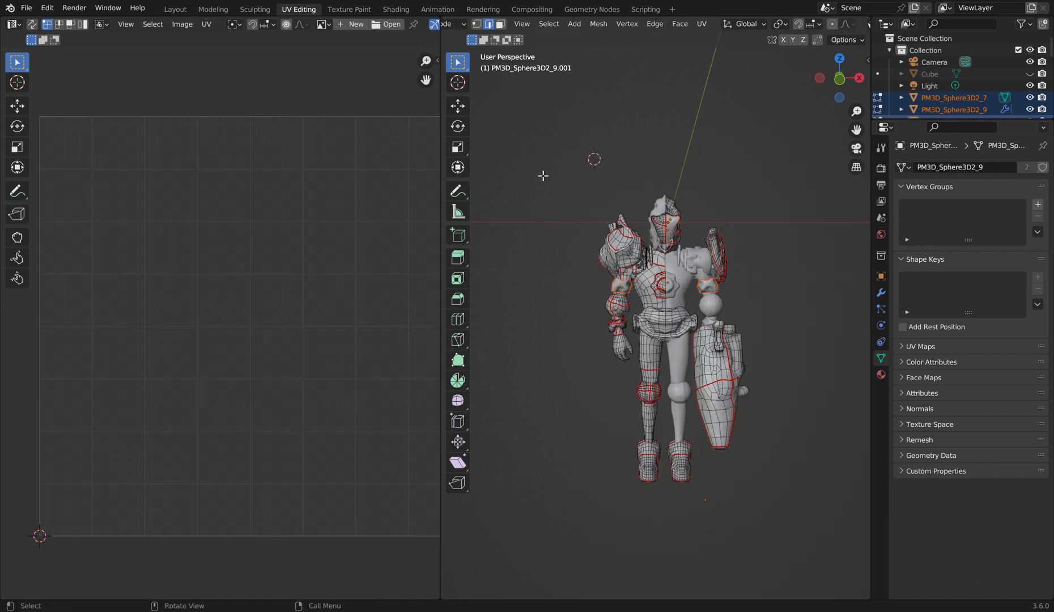
{"action": "left_click", "coordinate": [501, 27]}
{"action": "left_click_drag", "start_coordinate": [566, 160], "coordinate": [870, 572]}
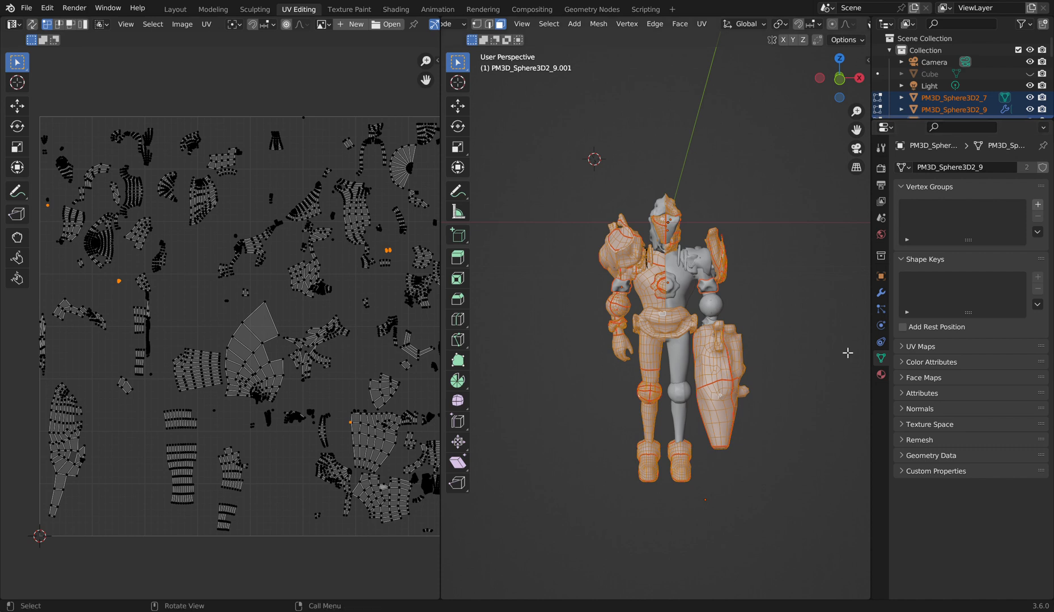
{"action": "scroll", "coordinate": [742, 23], "scroll_direction": "down", "scroll_amount": 5}
{"action": "left_click", "coordinate": [799, 24]}
{"action": "left_click_drag", "start_coordinate": [476, 101], "coordinate": [824, 516]}
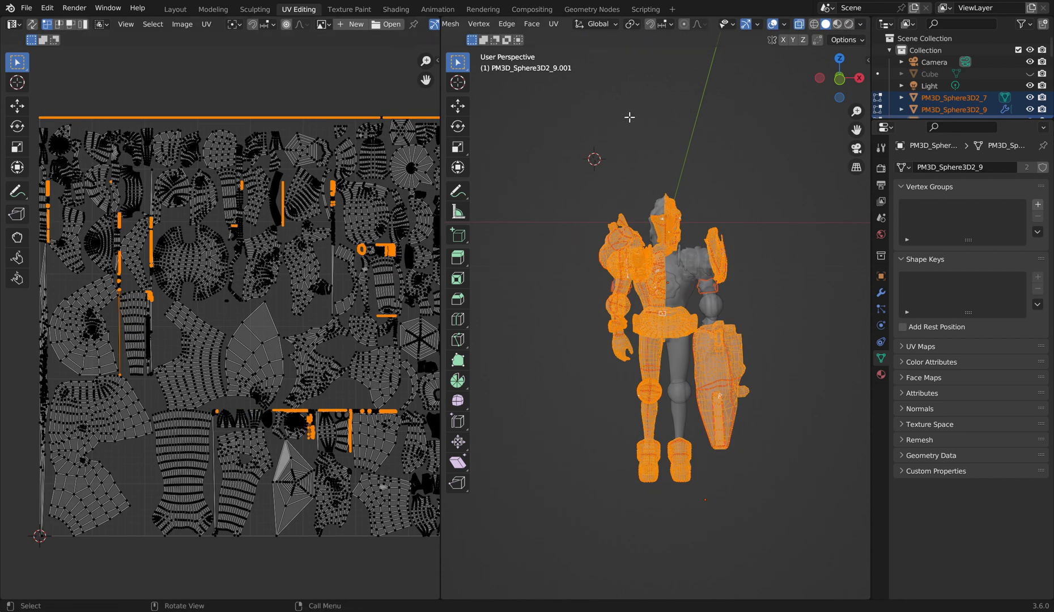
Inspect the UV islands and the line along the layout's upper edge, then deselect all UVs and geometry
{"action": "scroll", "coordinate": [316, 115], "scroll_direction": "up", "scroll_amount": 5}
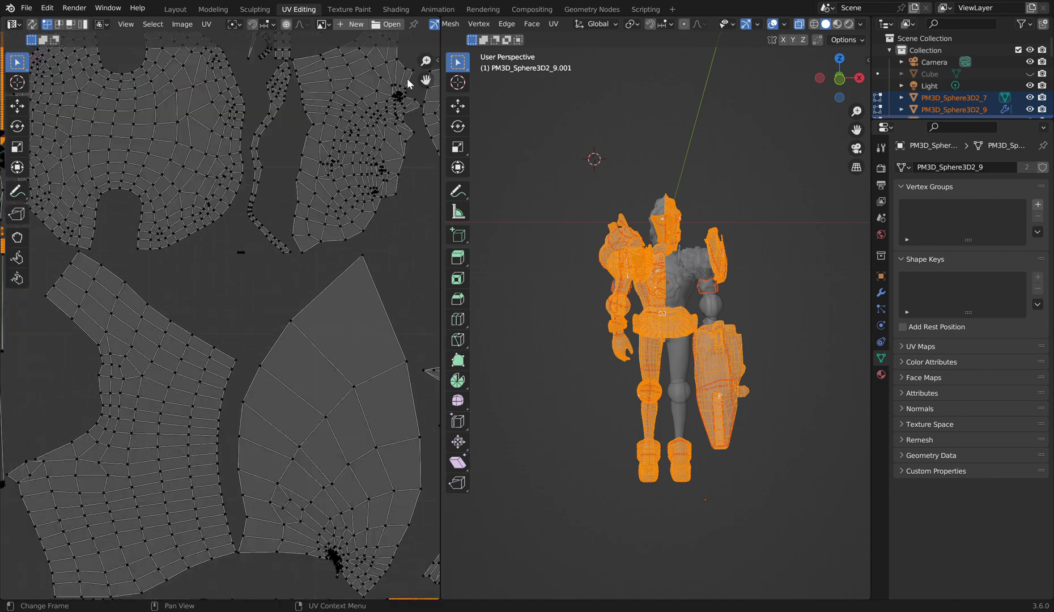
{"action": "left_click_drag", "start_coordinate": [428, 78], "coordinate": [617, 365]}
{"action": "middle_click_drag", "start_coordinate": [63, 352], "coordinate": [236, 599]}
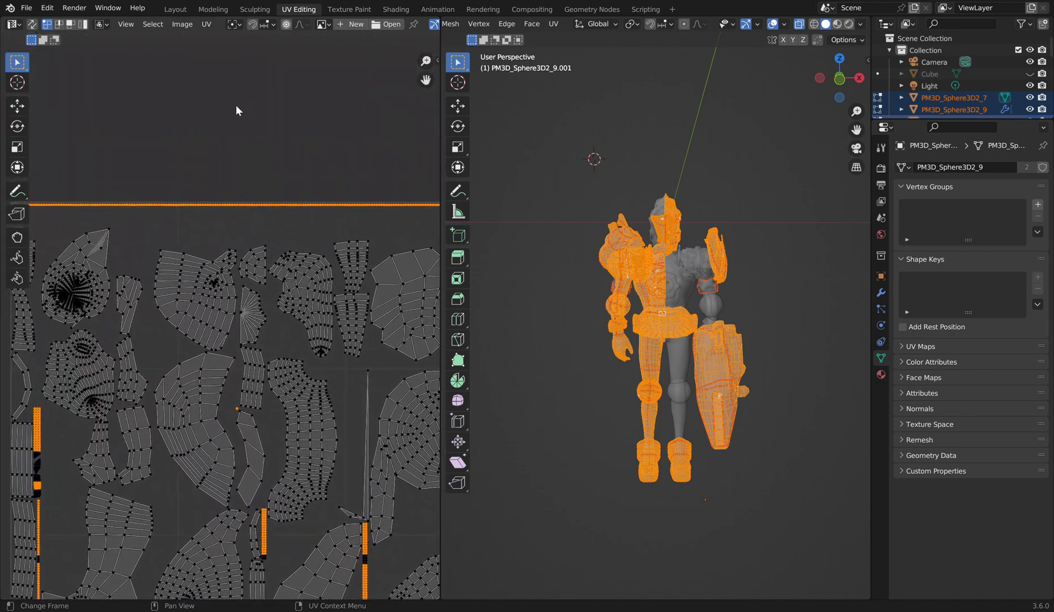
{"action": "scroll", "coordinate": [242, 98], "scroll_direction": "up", "scroll_amount": 3}
{"action": "left_click", "coordinate": [243, 97]}
{"action": "scroll", "coordinate": [257, 86], "scroll_direction": "down", "scroll_amount": 1}
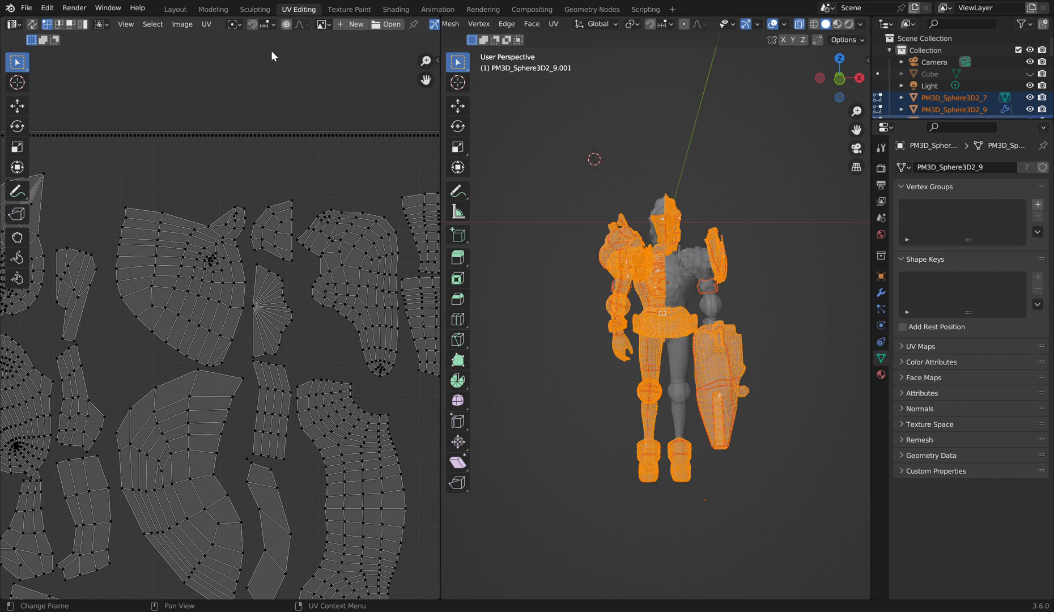
{"action": "key", "text": "alt+a"}
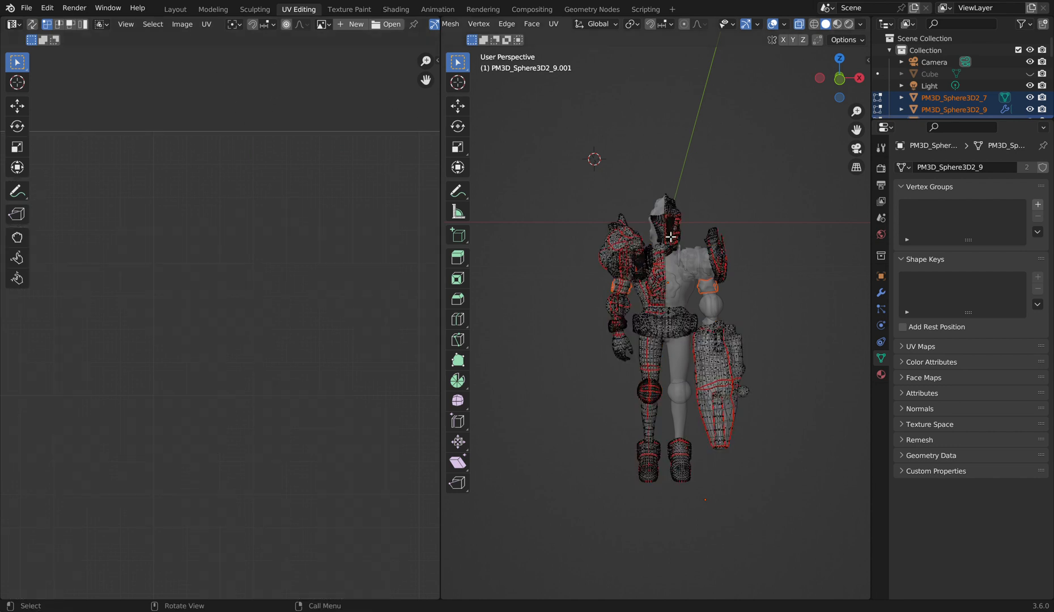
Switch to vertex select mode and select the linked geometry of the helmet, starting from an empty selection
{"action": "key", "text": "l"}
{"action": "scroll", "coordinate": [489, 27], "scroll_direction": "up", "scroll_amount": 1}
{"action": "scroll", "coordinate": [486, 22], "scroll_direction": "up", "scroll_amount": 5}
{"action": "left_click", "coordinate": [526, 25]}
{"action": "key", "text": "alt+a"}
{"action": "key", "text": "l"}
{"action": "key", "text": "l"}
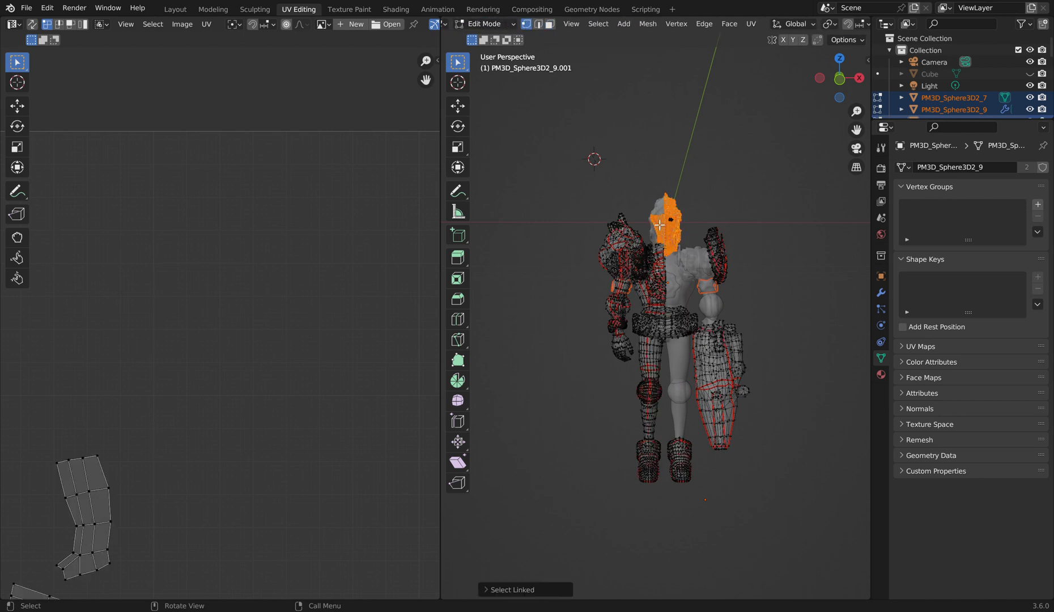
Add the linked geometry of the shoulder armour, arm, wrist cuff, hand, torso and leg to the selection
{"action": "key", "text": "l"}
{"action": "key", "text": "l"}
{"action": "key", "text": "l"}
{"action": "key", "text": "l"}
{"action": "scroll", "coordinate": [294, 134], "scroll_direction": "down", "scroll_amount": 8}
{"action": "key", "text": "l"}
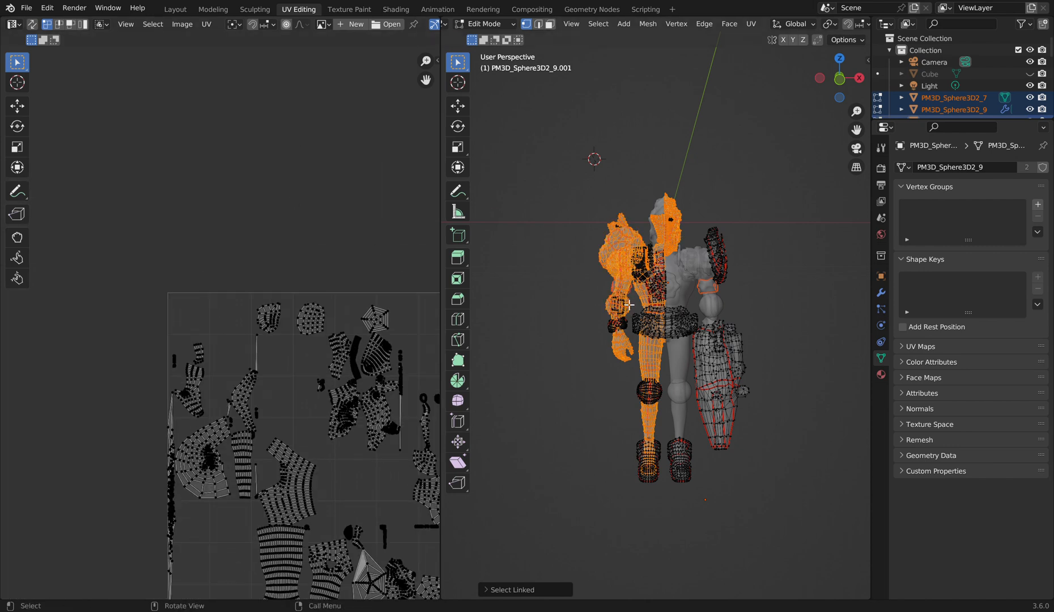
{"action": "key", "text": "l"}
{"action": "key", "text": "l"}
{"action": "key", "text": "l"}
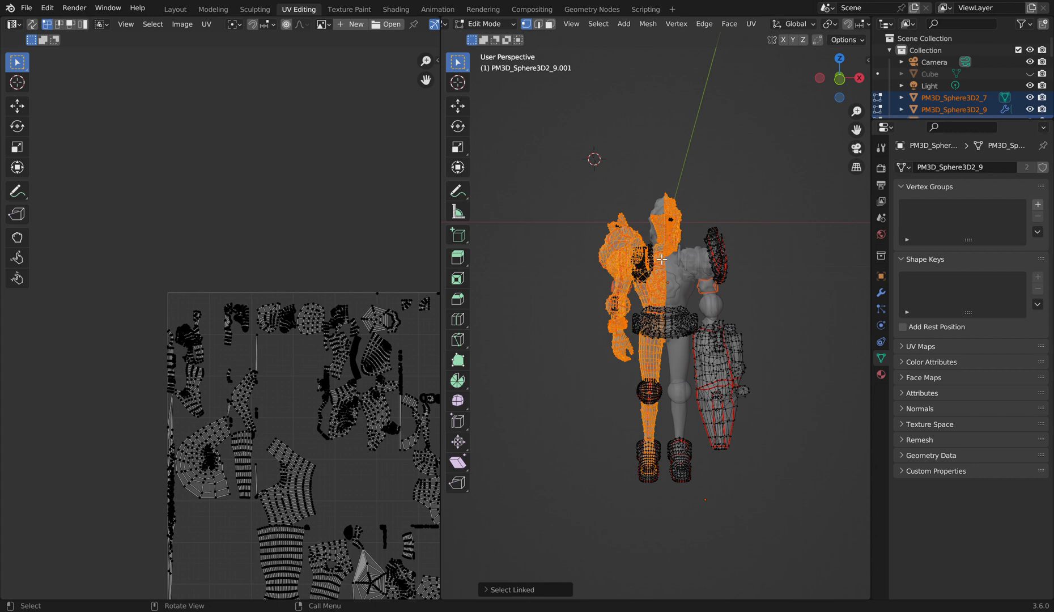
Add the remaining linked pieces between shoulder and collar and the belt to the selection
{"action": "scroll", "coordinate": [344, 247], "scroll_direction": "up", "scroll_amount": 3}
{"action": "scroll", "coordinate": [345, 241], "scroll_direction": "up", "scroll_amount": 3}
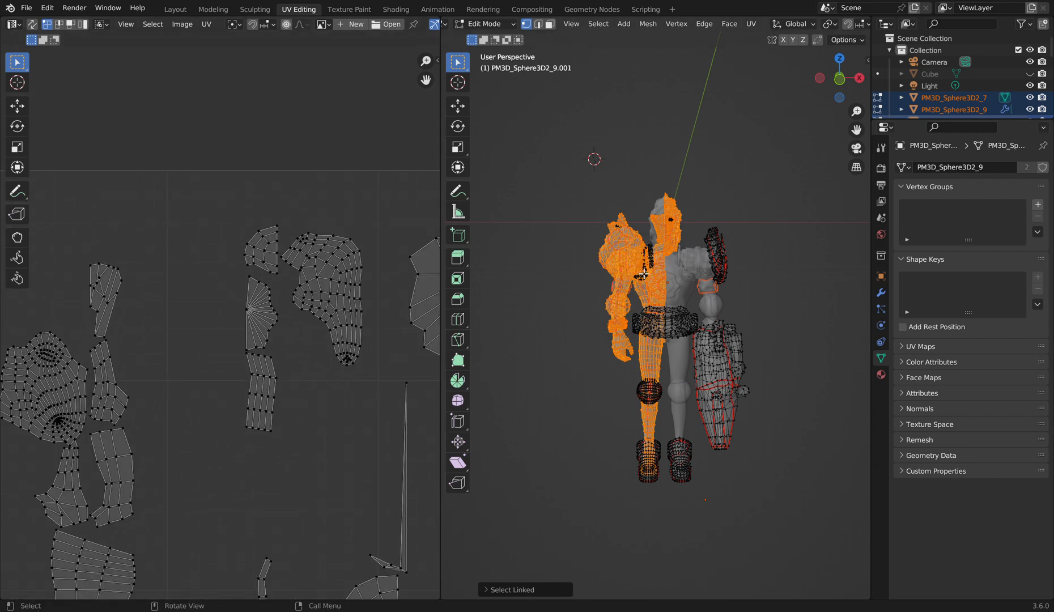
{"action": "key", "text": "l"}
{"action": "key", "text": "l"}
{"action": "key", "text": "l"}
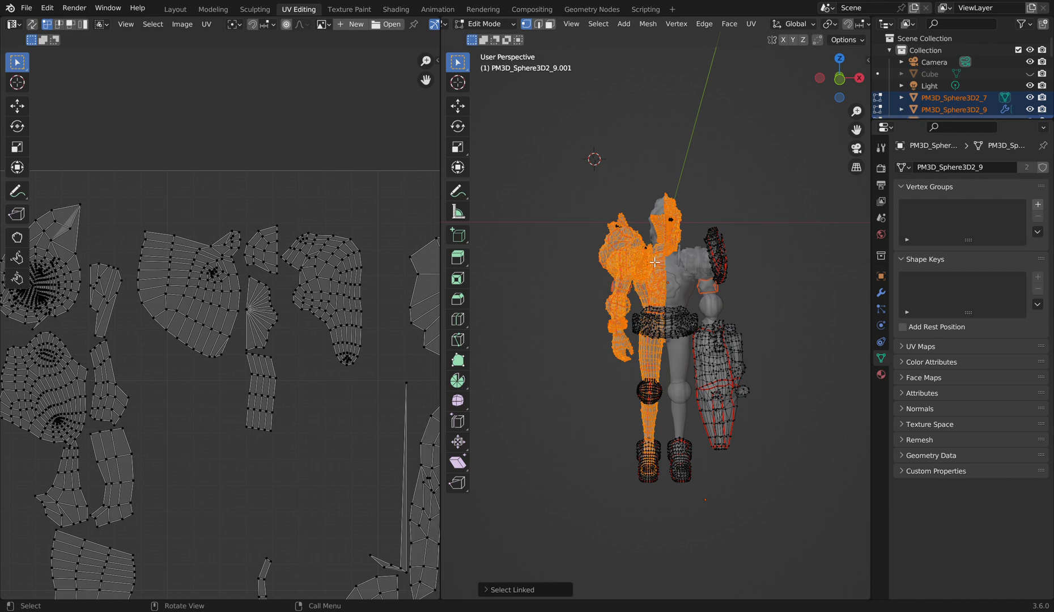
{"action": "key", "text": "l"}
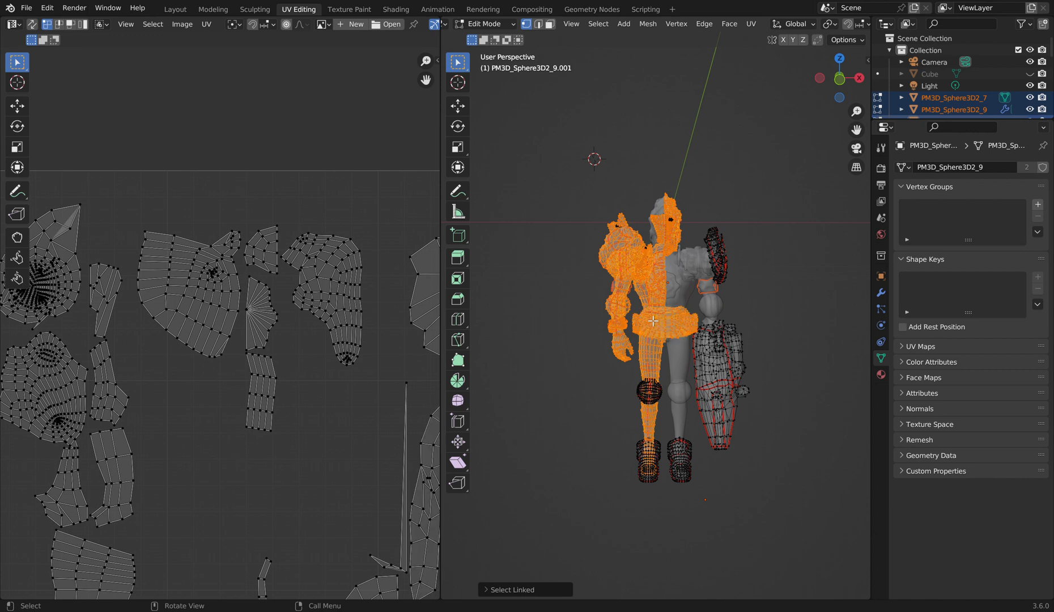
Add the knee ball, boots, large forearm piece and opposite shoulder plate to the selection and check the figure from behind
{"action": "key", "text": "l"}
{"action": "key", "text": "l"}
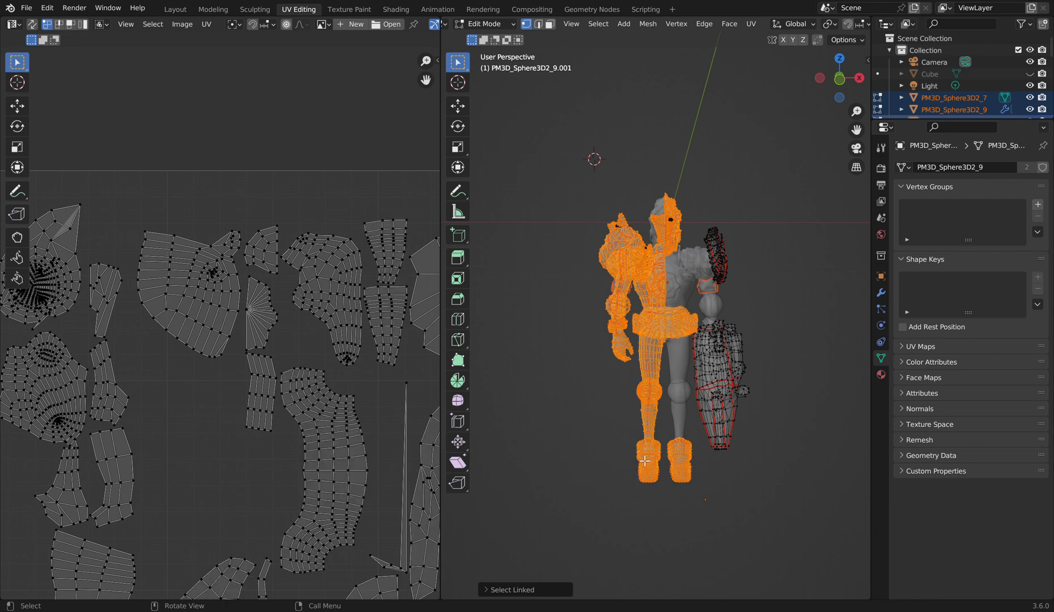
{"action": "key", "text": "l"}
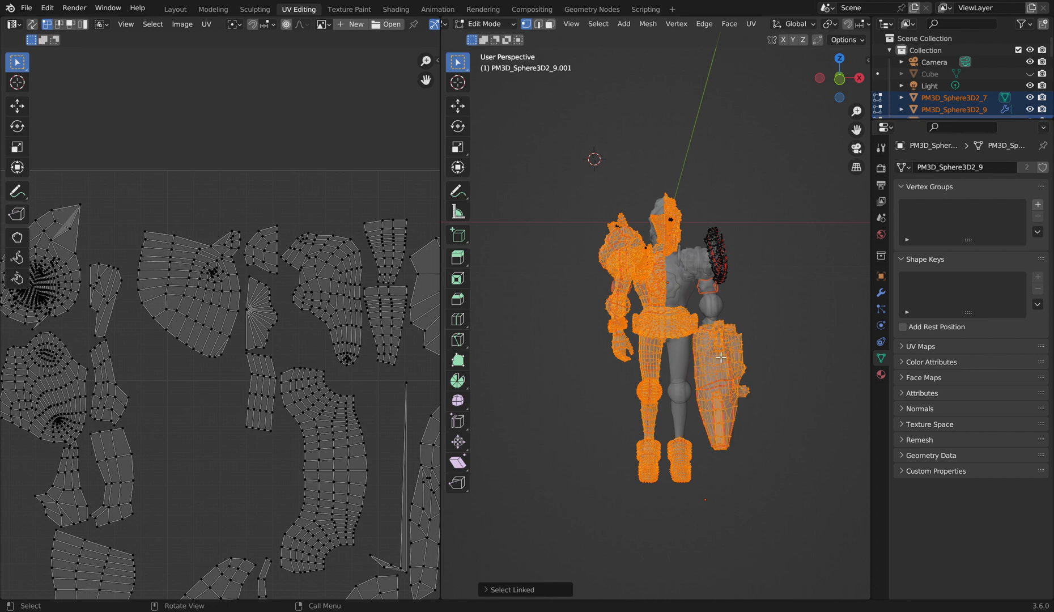
{"action": "key", "text": "l"}
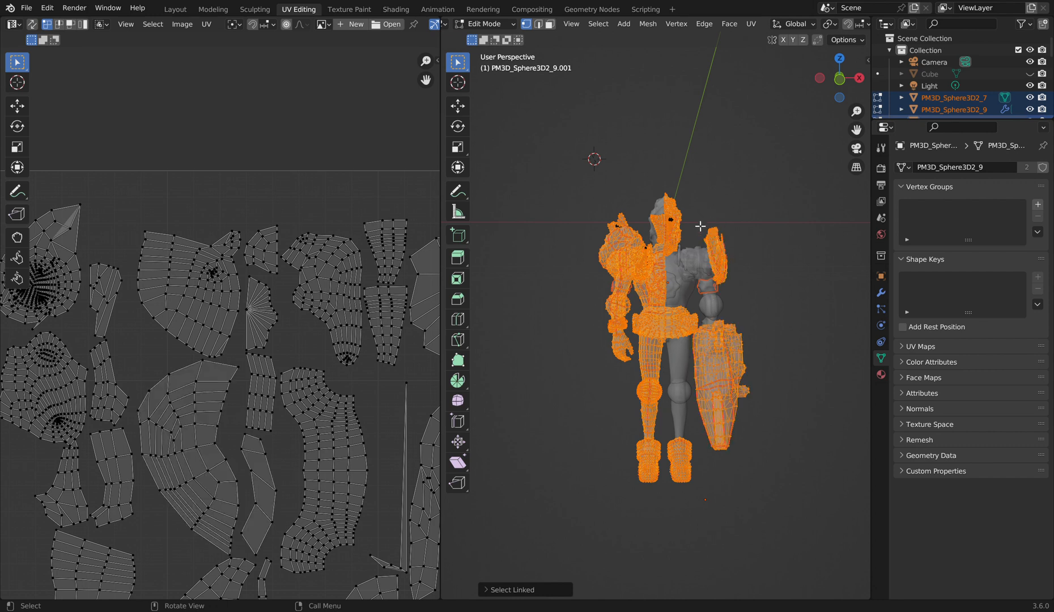
{"action": "left_click_drag", "start_coordinate": [838, 78], "coordinate": [803, 135]}
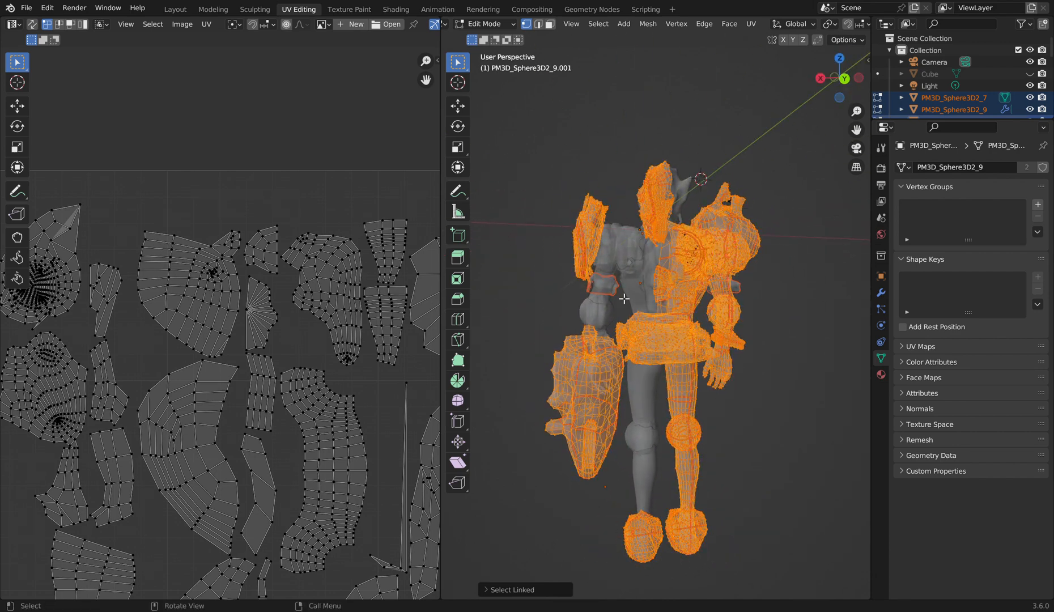
Turn off X-ray shading so the armoured figure displays as solid geometry
{"action": "scroll", "coordinate": [703, 187], "scroll_direction": "down", "scroll_amount": 1}
{"action": "scroll", "coordinate": [736, 188], "scroll_direction": "up", "scroll_amount": 2}
{"action": "scroll", "coordinate": [760, 147], "scroll_direction": "down", "scroll_amount": 2}
{"action": "scroll", "coordinate": [831, 27], "scroll_direction": "down", "scroll_amount": 2}
{"action": "scroll", "coordinate": [829, 26], "scroll_direction": "down", "scroll_amount": 4}
{"action": "left_click", "coordinate": [817, 24]}
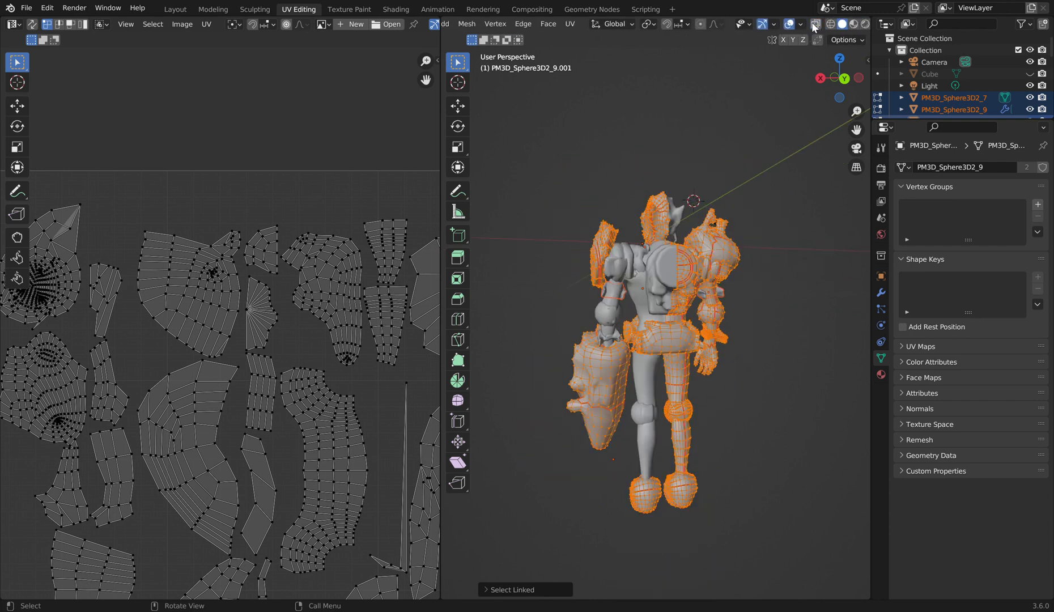
Examine the selected figure from the front and side and compare it with the UV layout
{"action": "scroll", "coordinate": [771, 120], "scroll_direction": "up", "scroll_amount": 2}
{"action": "scroll", "coordinate": [771, 121], "scroll_direction": "up", "scroll_amount": 1}
{"action": "scroll", "coordinate": [693, 284], "scroll_direction": "down", "scroll_amount": 2}
{"action": "middle_click_drag", "start_coordinate": [693, 284], "coordinate": [618, 287]}
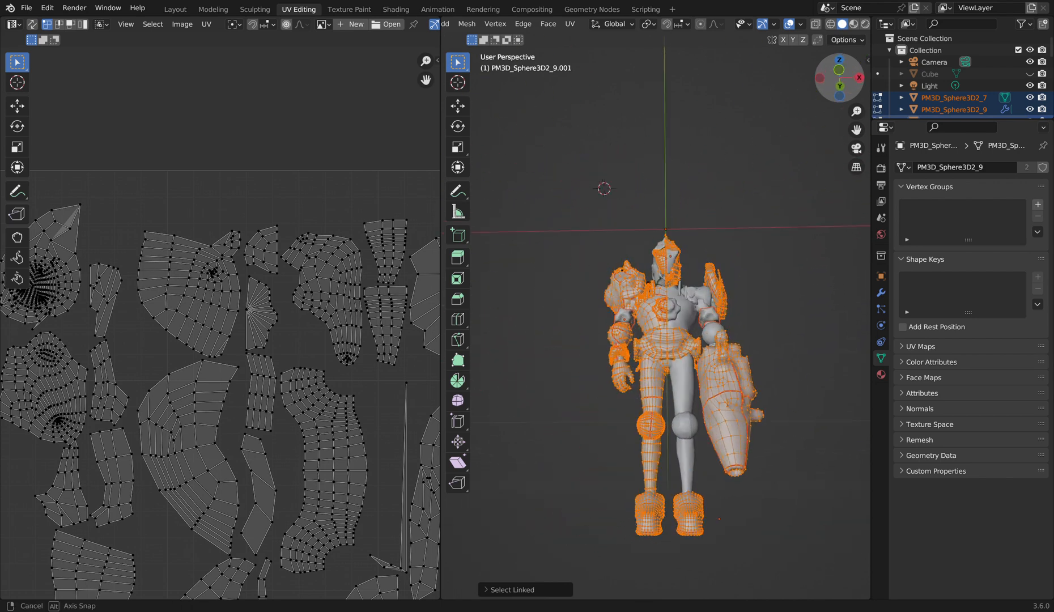
{"action": "scroll", "coordinate": [616, 418], "scroll_direction": "up", "scroll_amount": 3}
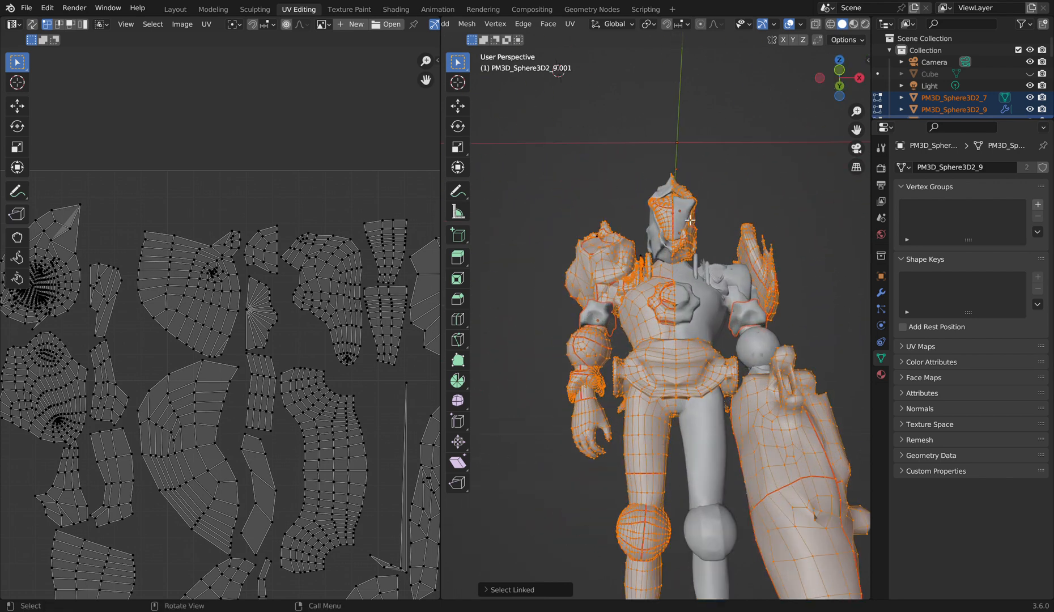
{"action": "left_click_drag", "start_coordinate": [837, 81], "coordinate": [796, 129]}
{"action": "scroll", "coordinate": [226, 223], "scroll_direction": "down", "scroll_amount": 9}
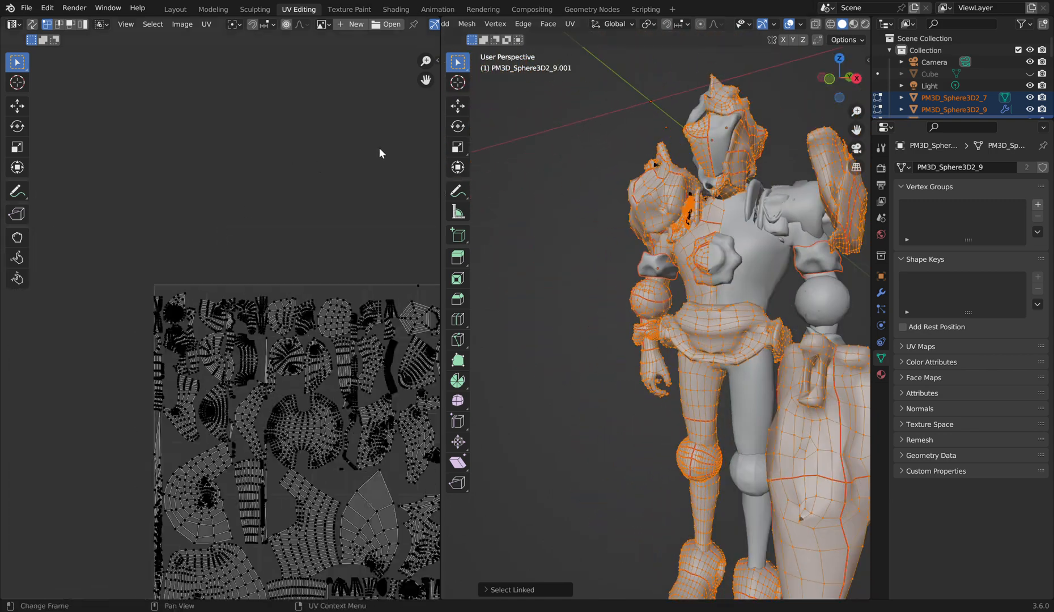
{"action": "scroll", "coordinate": [396, 104], "scroll_direction": "up", "scroll_amount": 3}
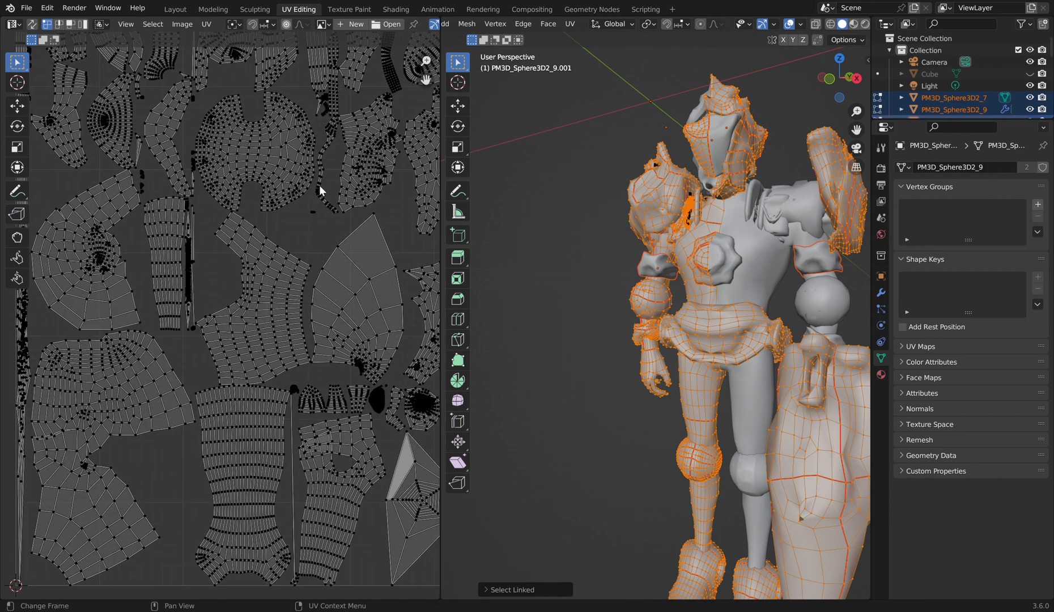
{"action": "scroll", "coordinate": [820, 91], "scroll_direction": "down", "scroll_amount": 2}
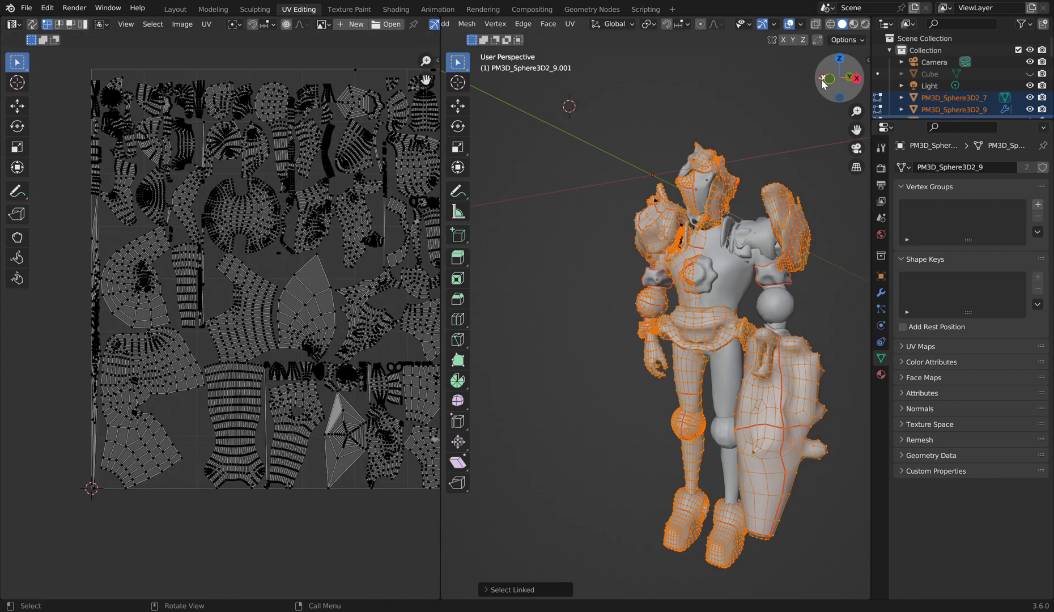
Align the view to the front and deselect all geometry of the figure
{"action": "left_click", "coordinate": [823, 80]}
{"action": "left_click", "coordinate": [856, 81]}
{"action": "key", "text": "alt+a"}
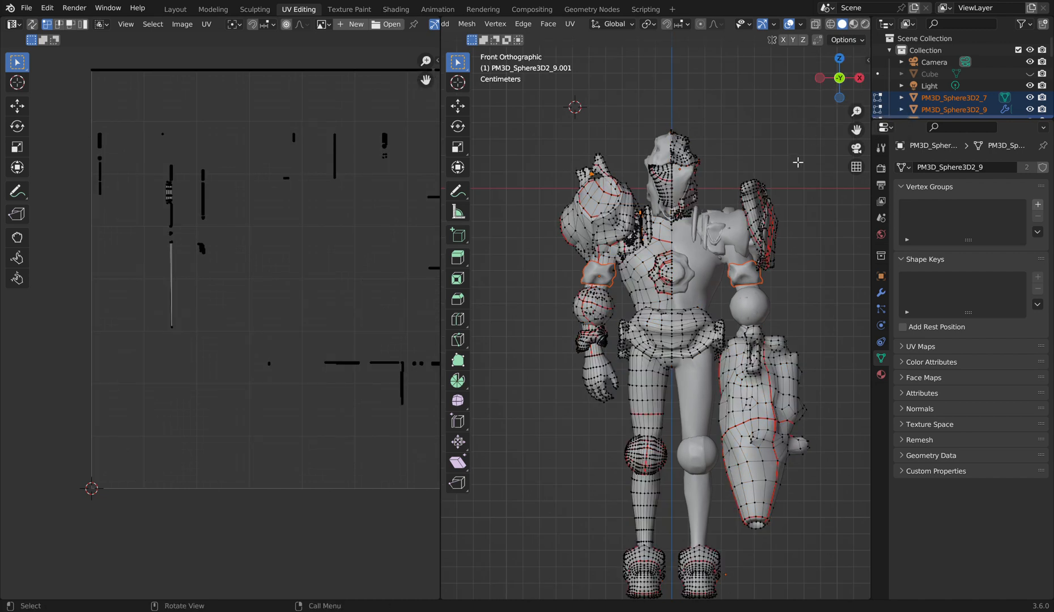
{"action": "left_click_drag", "start_coordinate": [829, 80], "coordinate": [751, 74]}
{"action": "left_click_drag", "start_coordinate": [592, 55], "coordinate": [562, 65]}
{"action": "scroll", "coordinate": [656, 193], "scroll_direction": "up", "scroll_amount": 4}
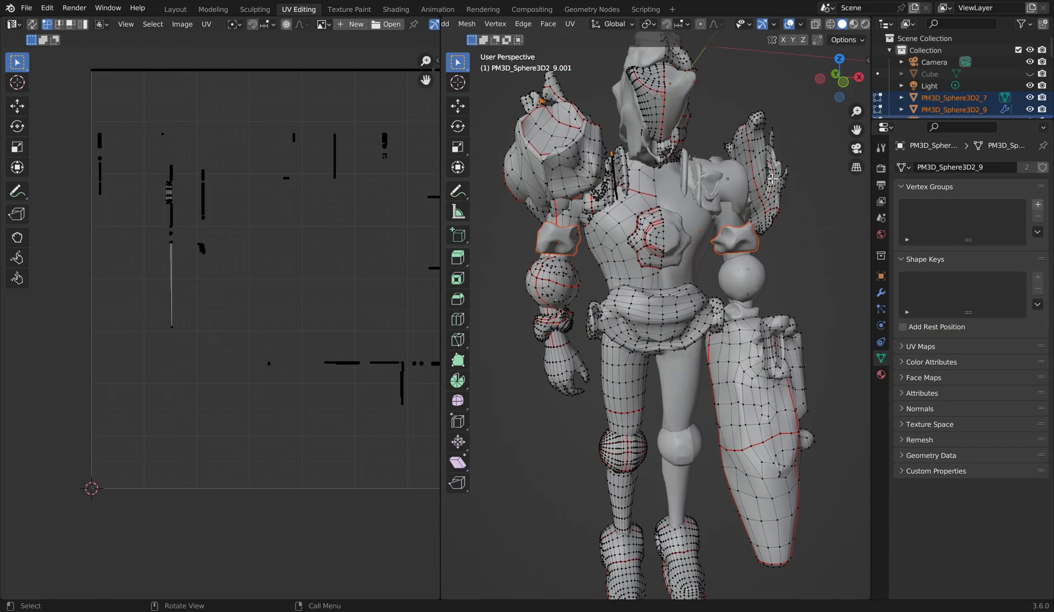
{"action": "scroll", "coordinate": [656, 194], "scroll_direction": "down", "scroll_amount": 3}
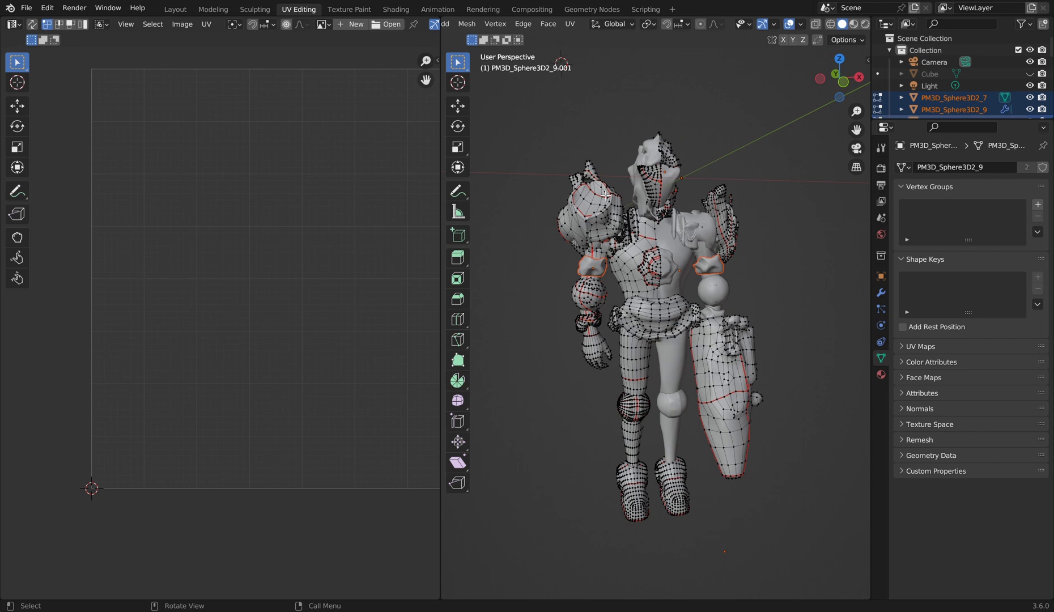
{"action": "scroll", "coordinate": [487, 27], "scroll_direction": "up", "scroll_amount": 5}
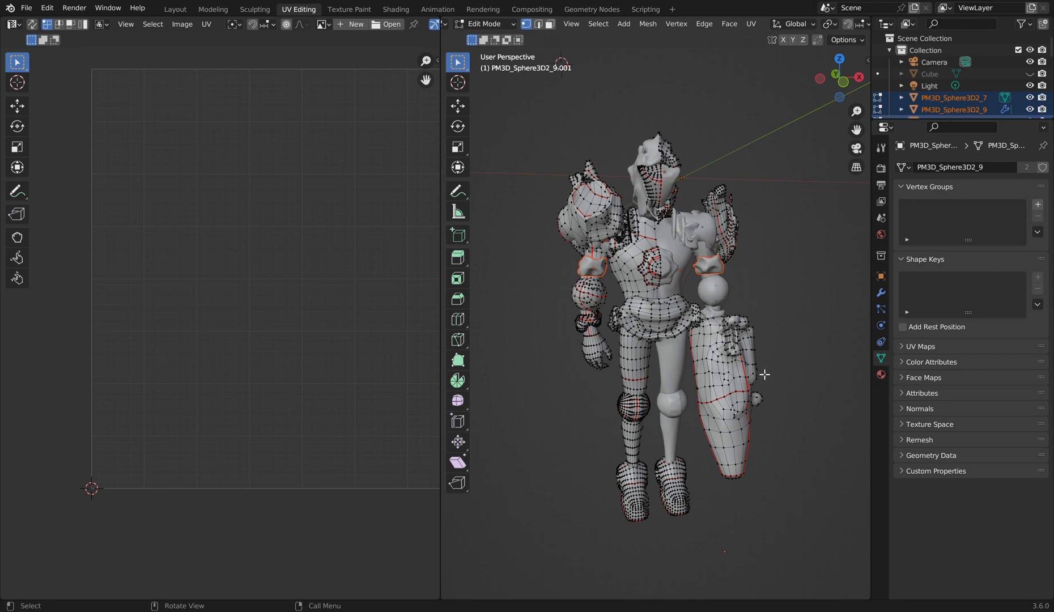
Select the linked geometry of the large forearm piece, body, shoulder armour, helmet and opposite shoulder plate
{"action": "key", "text": "l"}
{"action": "key", "text": "l"}
{"action": "key", "text": "l"}
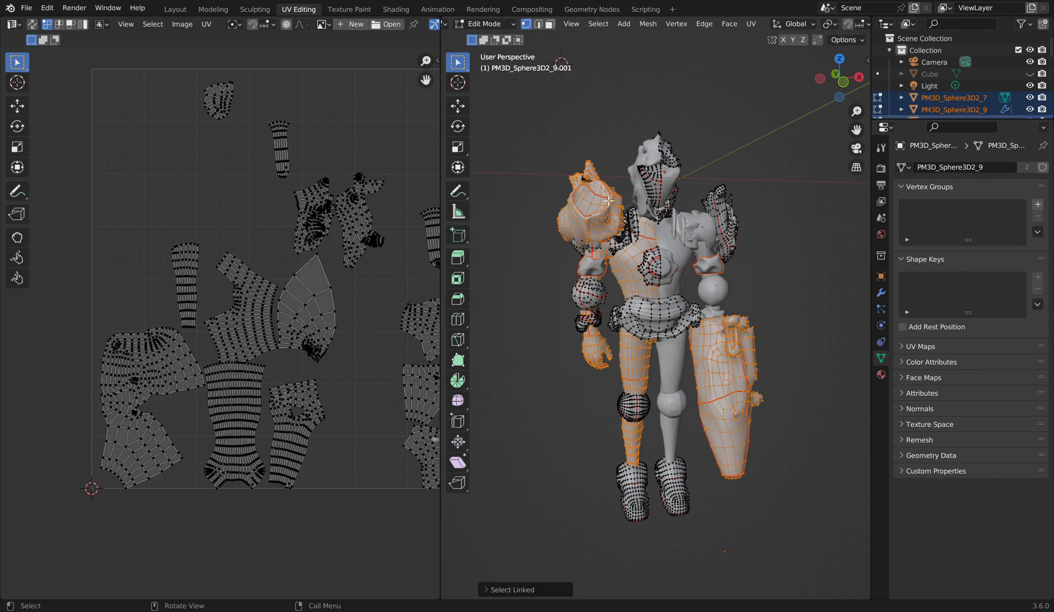
{"action": "key", "text": "l"}
{"action": "key", "text": "l"}
{"action": "key", "text": "l"}
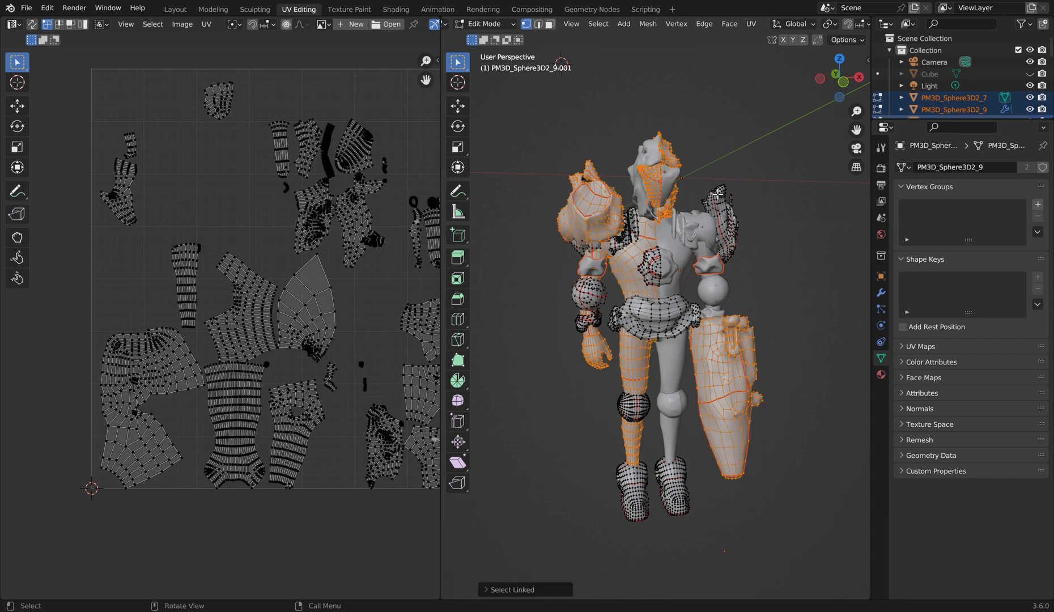
{"action": "key", "text": "l"}
Add the linked pieces between the shoulder armour and the collar to the selection
{"action": "scroll", "coordinate": [751, 146], "scroll_direction": "up", "scroll_amount": 2}
{"action": "mouse_move", "coordinate": [836, 89]}
{"action": "left_mouse_down"}
{"action": "mouse_move", "coordinate": [832, 108]}
{"action": "mouse_move", "coordinate": [798, 98]}
{"action": "mouse_move", "coordinate": [838, 88]}
{"action": "left_mouse_up"}
{"action": "key", "text": "l"}
{"action": "key", "text": "l"}
{"action": "key", "text": "l"}
{"action": "key", "text": "l"}
{"action": "key", "text": "l"}
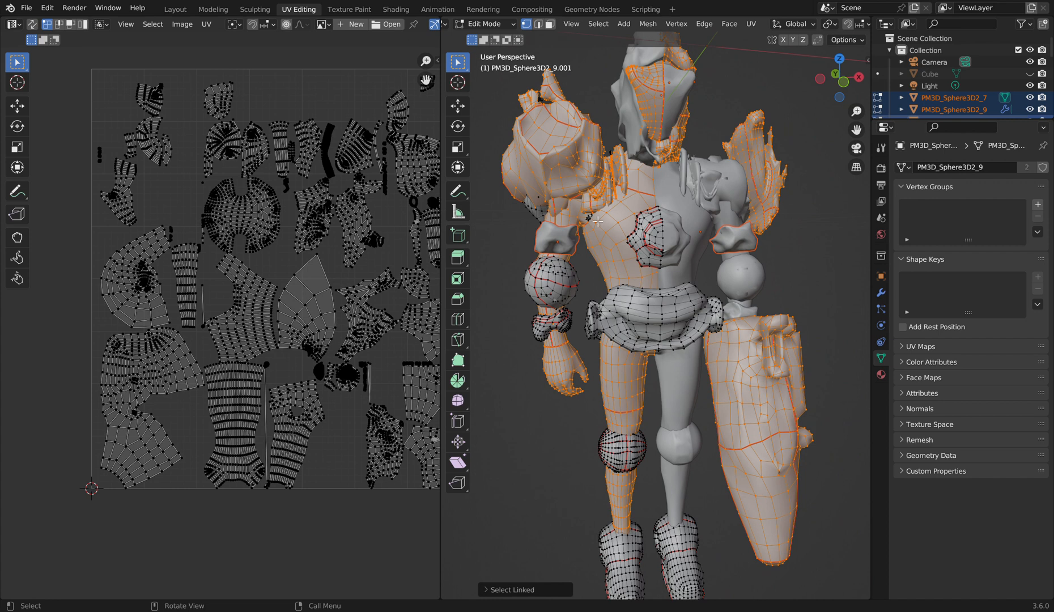
Add the linked geometry of the elbow ball and wrist cuff to the selection
{"action": "key", "text": "l"}
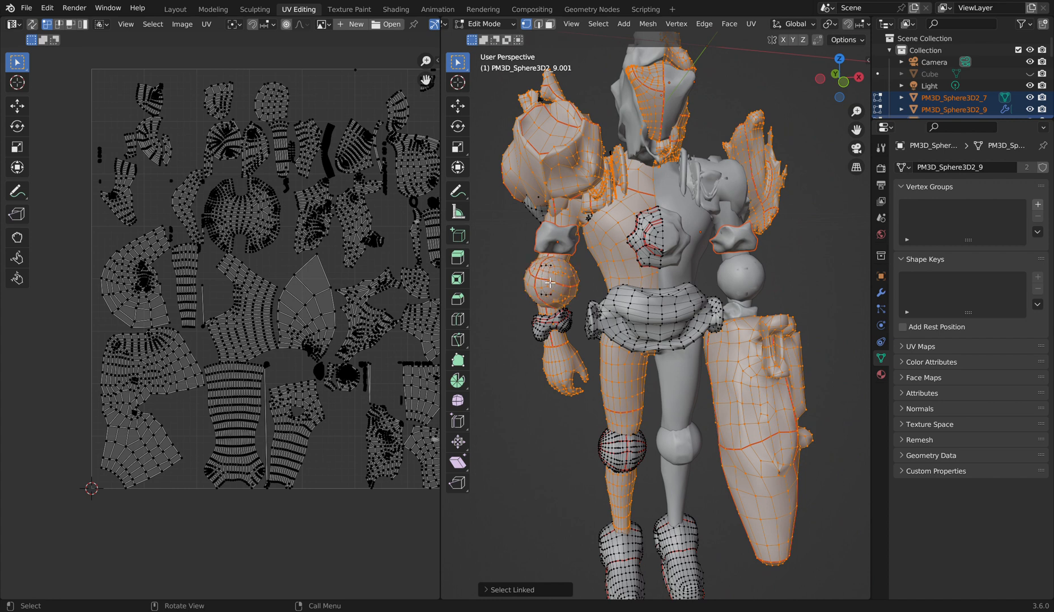
{"action": "scroll", "coordinate": [524, 254], "scroll_direction": "up", "scroll_amount": 3}
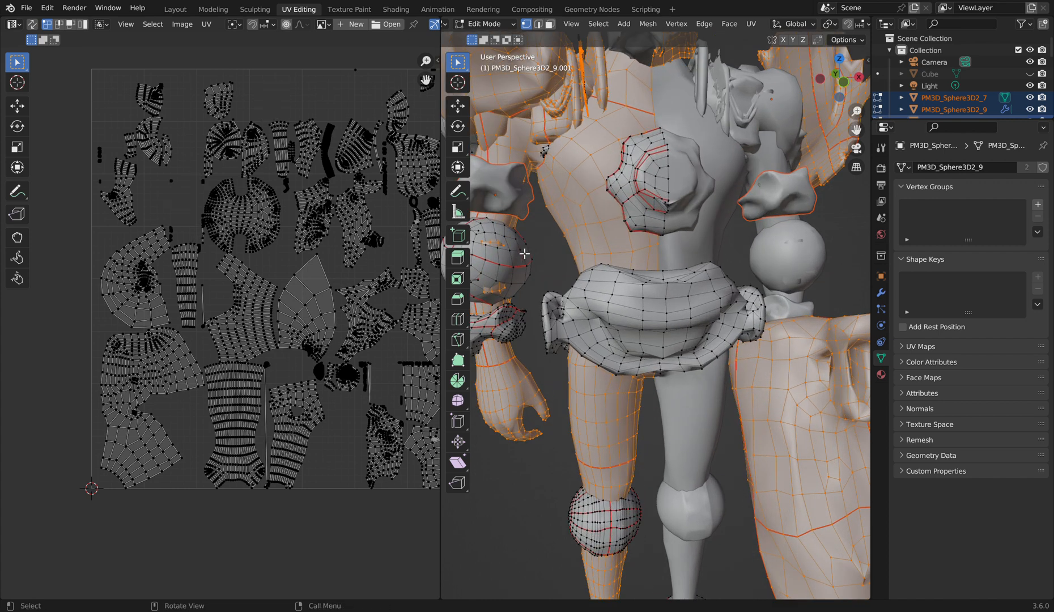
{"action": "middle_click_drag", "start_coordinate": [787, 200], "coordinate": [585, 233]}
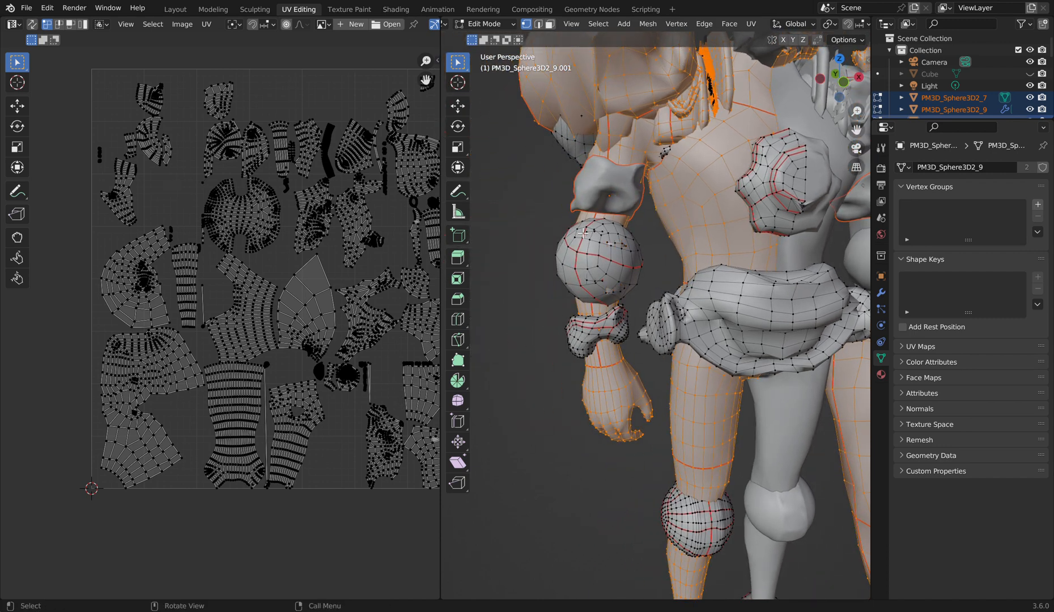
{"action": "key", "text": "l"}
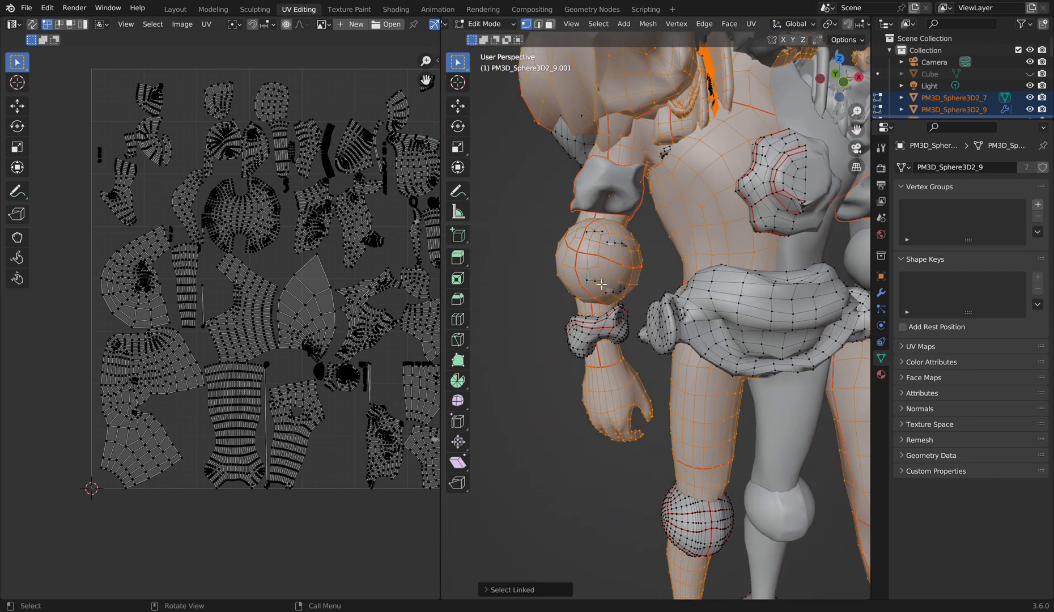
{"action": "key", "text": "l"}
{"action": "scroll", "coordinate": [567, 282], "scroll_direction": "down", "scroll_amount": 3}
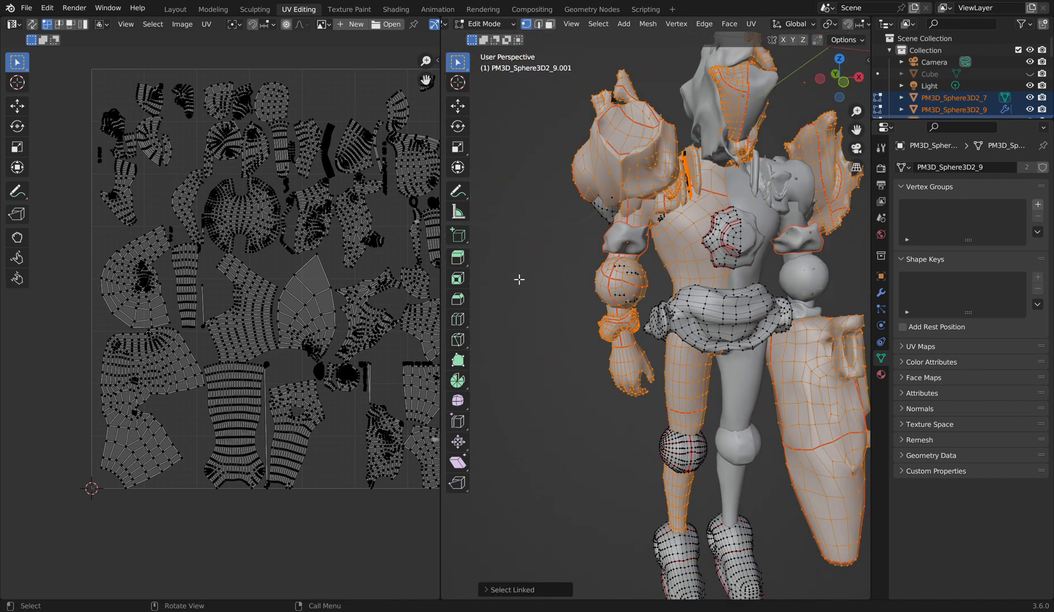
Clear the selection and select the linked geometry of the shoulder armour, elbow ball, wrist cuff and body
{"action": "key", "text": "alt+a"}
{"action": "key", "text": "l"}
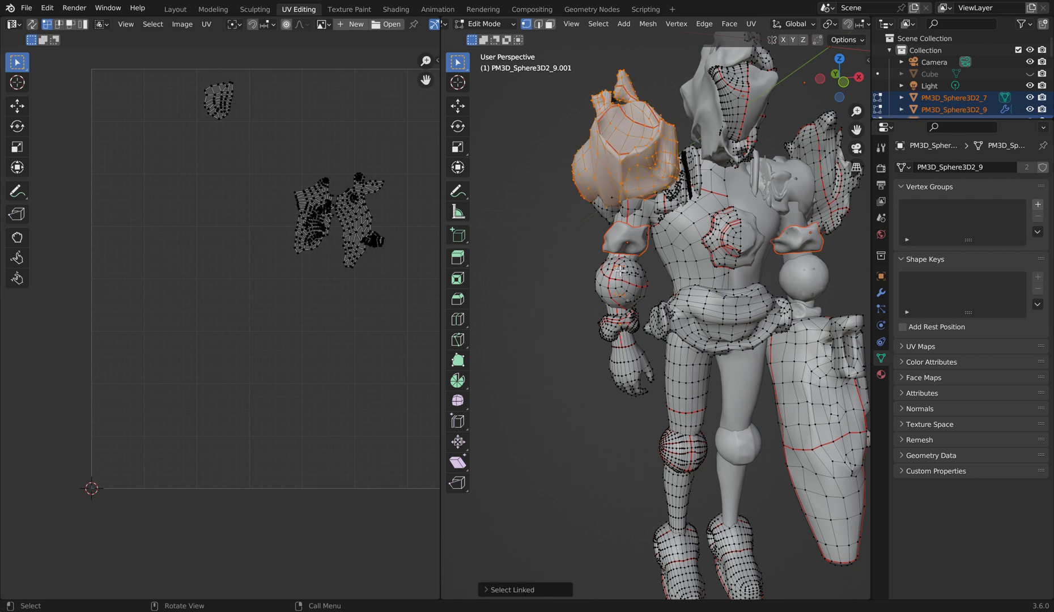
{"action": "key", "text": "ctrl+z"}
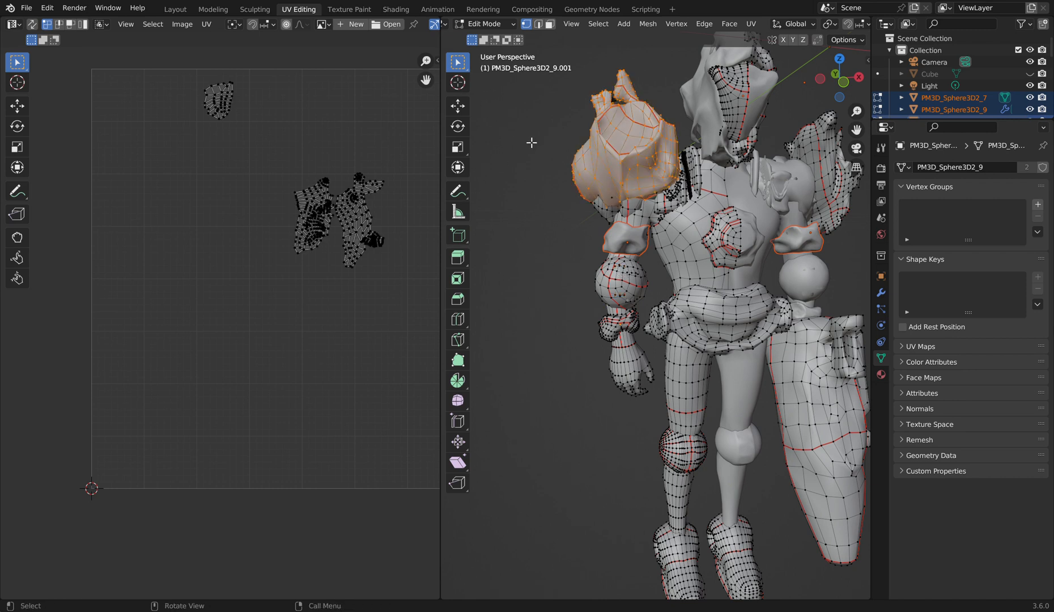
{"action": "scroll", "coordinate": [583, 272], "scroll_direction": "up", "scroll_amount": 2}
{"action": "key", "text": "l"}
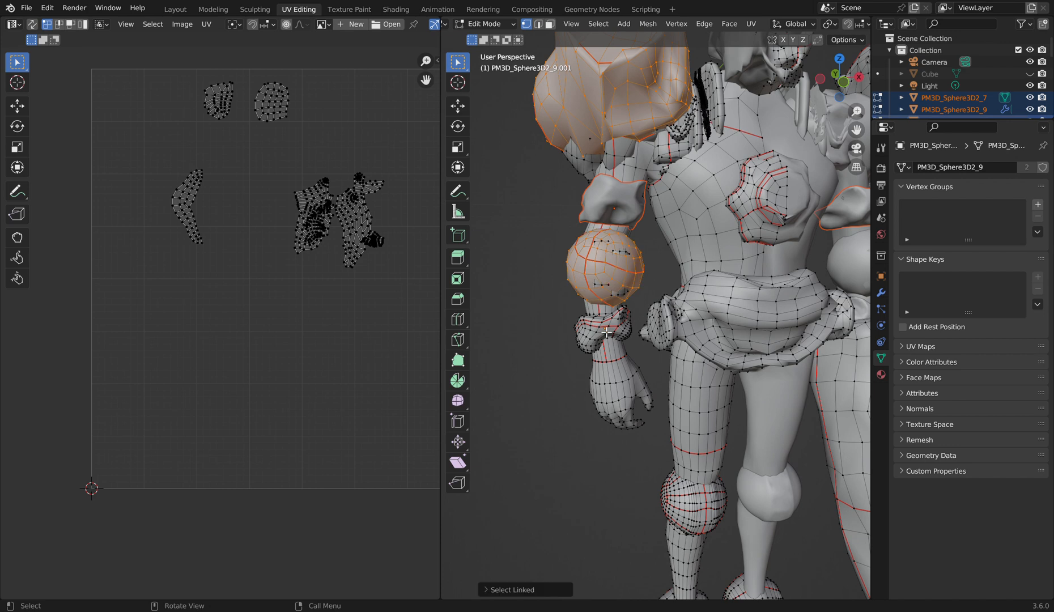
{"action": "key", "text": "l"}
{"action": "key", "text": "l"}
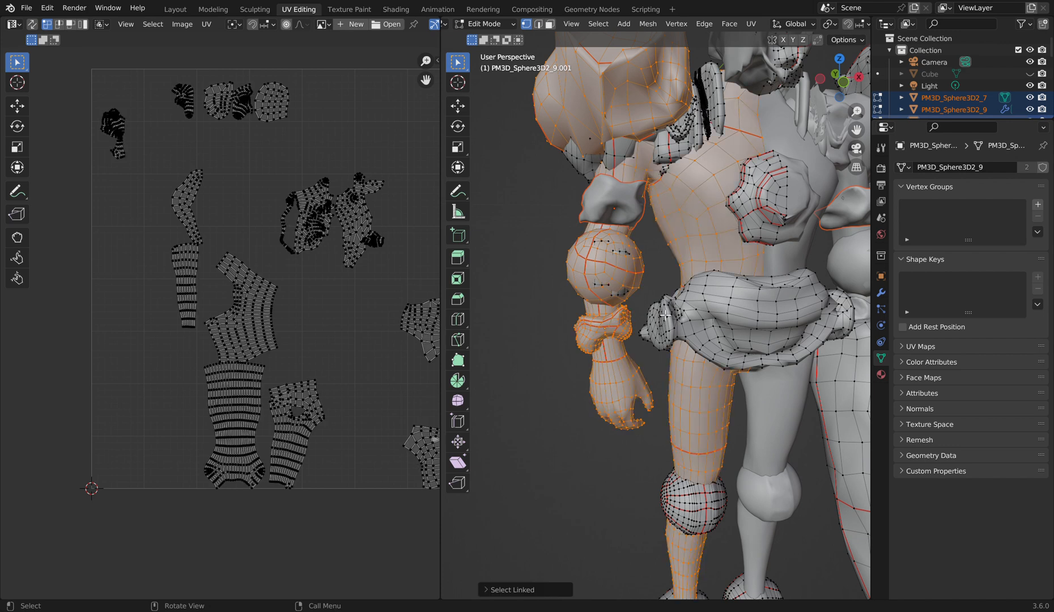
Add the linked geometry of the belt, knee ball, boots and large forearm piece to the selection
{"action": "key", "text": "l"}
{"action": "middle_click_drag", "start_coordinate": [706, 309], "coordinate": [698, 475]}
{"action": "key", "text": "l"}
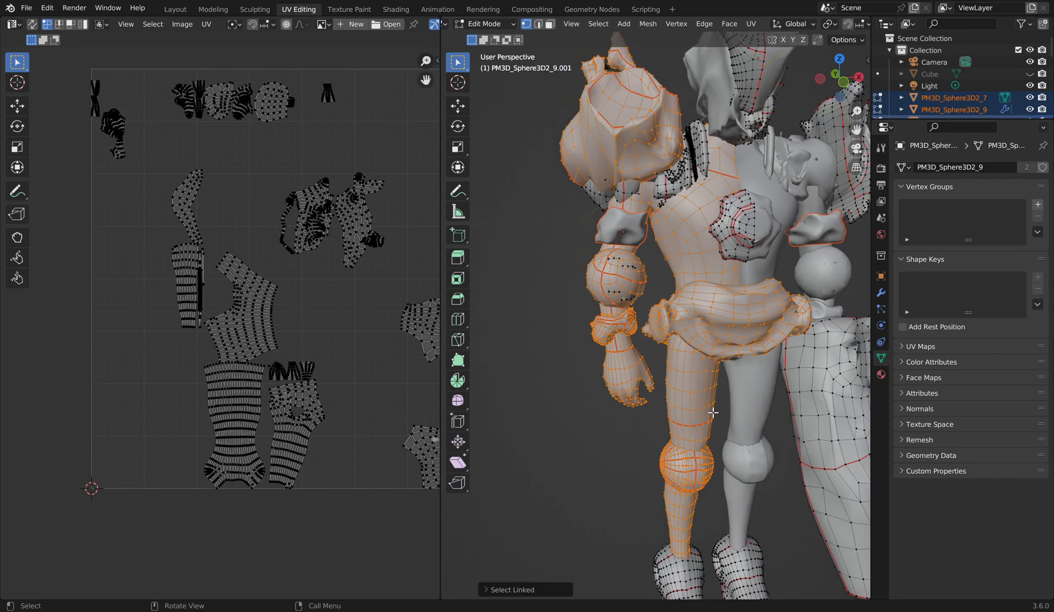
{"action": "left_click_drag", "start_coordinate": [862, 135], "coordinate": [834, 1]}
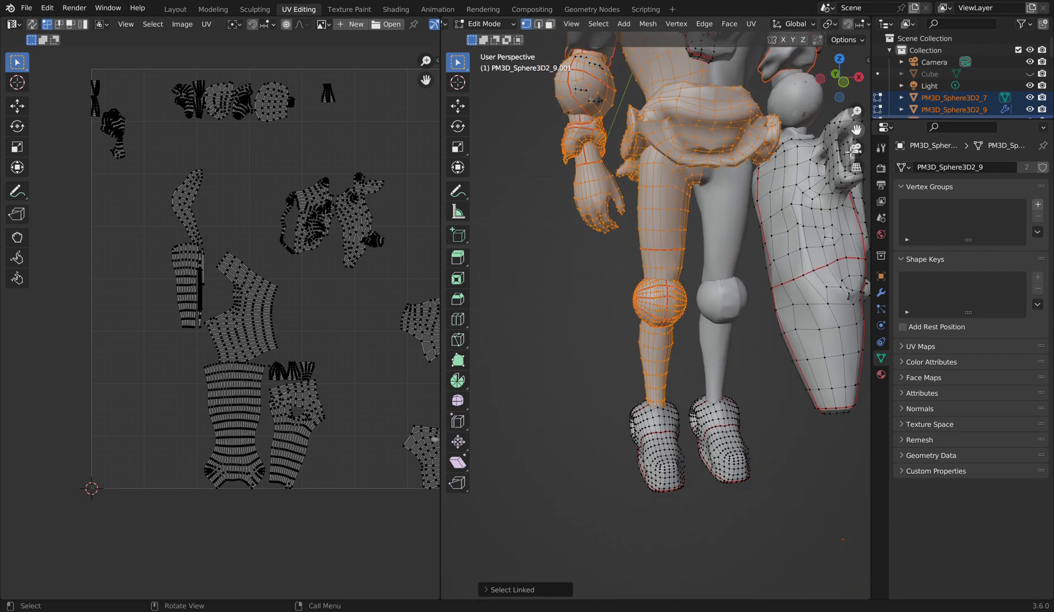
{"action": "key", "text": "l"}
{"action": "left_click_drag", "start_coordinate": [857, 130], "coordinate": [666, 358]}
{"action": "key", "text": "l"}
Add the linked geometry of the chest emblem, helmet face and opposite shoulder plate to the selection
{"action": "scroll", "coordinate": [787, 180], "scroll_direction": "down", "scroll_amount": 3}
{"action": "left_click_drag", "start_coordinate": [842, 79], "coordinate": [627, 88]}
{"action": "scroll", "coordinate": [774, 377], "scroll_direction": "up", "scroll_amount": 4}
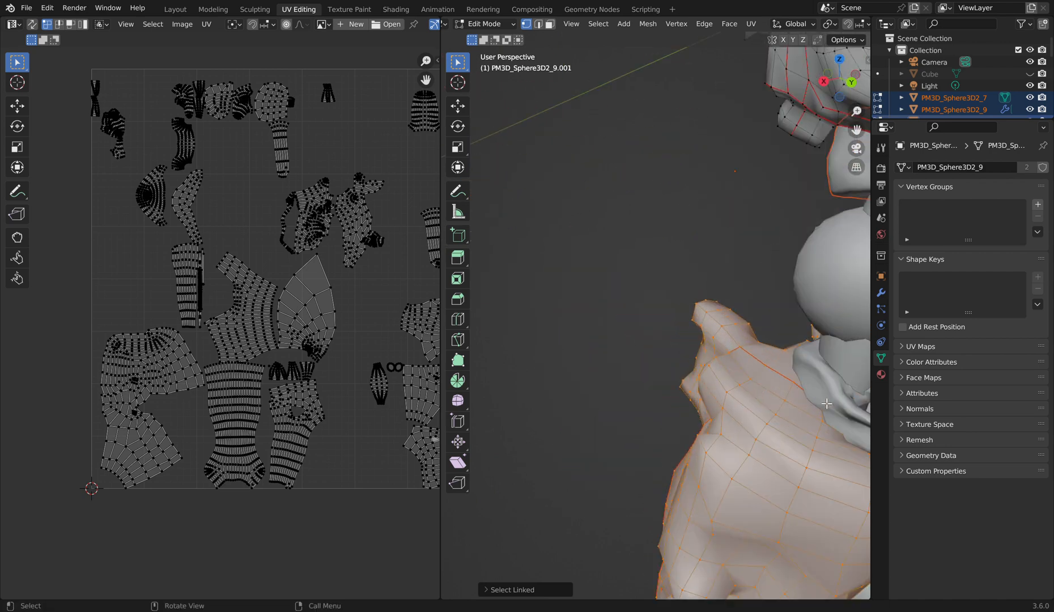
{"action": "scroll", "coordinate": [773, 334], "scroll_direction": "down", "scroll_amount": 8}
{"action": "left_click_drag", "start_coordinate": [842, 80], "coordinate": [1052, 80]}
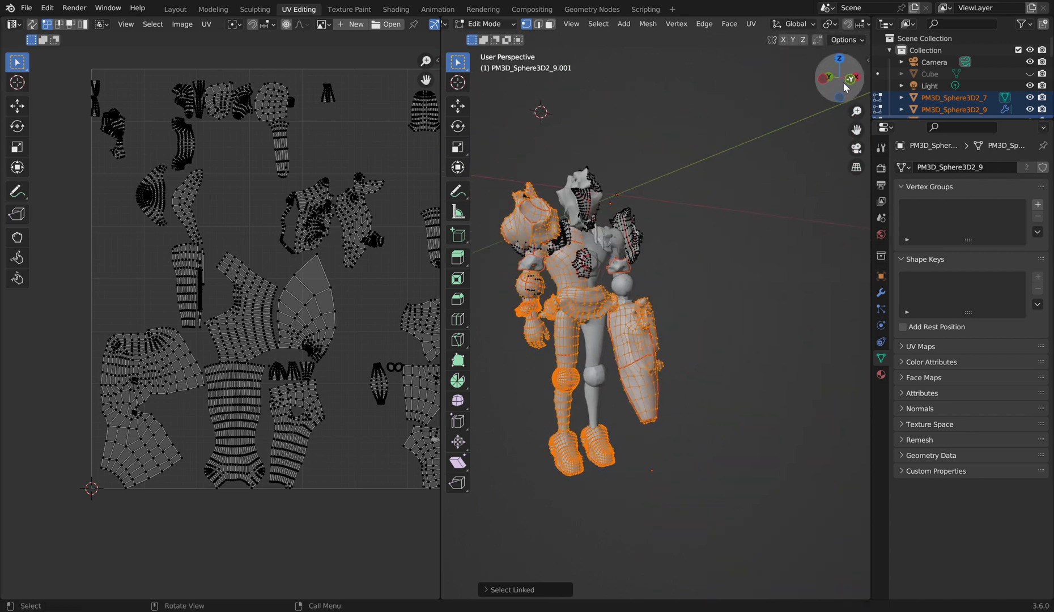
{"action": "scroll", "coordinate": [859, 135], "scroll_direction": "up", "scroll_amount": 4}
{"action": "scroll", "coordinate": [673, 242], "scroll_direction": "up", "scroll_amount": 3}
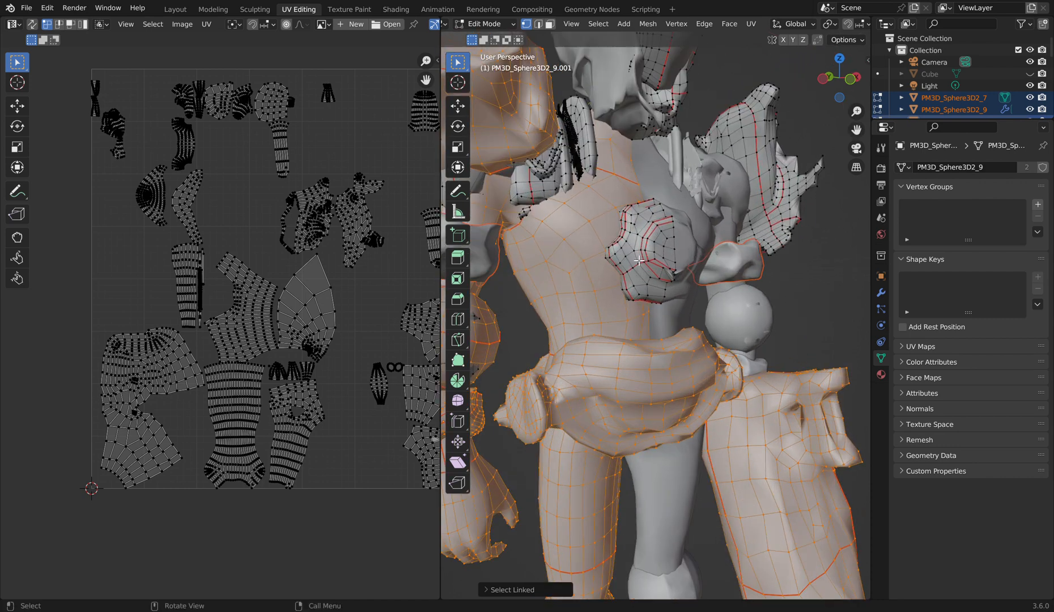
{"action": "key", "text": "l"}
{"action": "mouse_move", "coordinate": [829, 83]}
{"action": "left_mouse_down"}
{"action": "mouse_move", "coordinate": [811, 71]}
{"action": "mouse_move", "coordinate": [825, 80]}
{"action": "mouse_move", "coordinate": [820, 91]}
{"action": "left_mouse_up"}
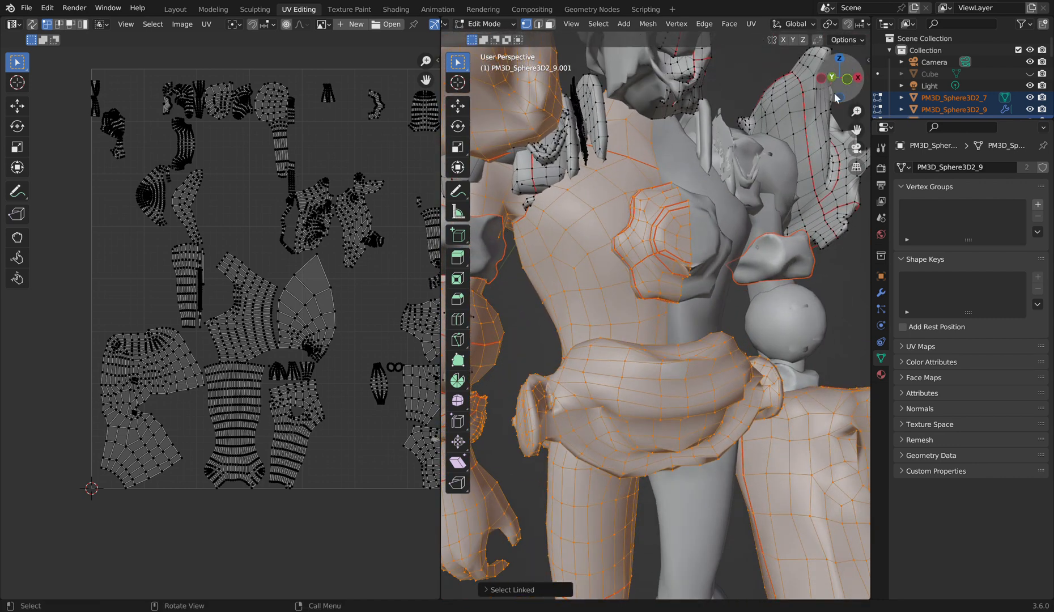
{"action": "left_click_drag", "start_coordinate": [858, 133], "coordinate": [870, 286]}
{"action": "key", "text": "l"}
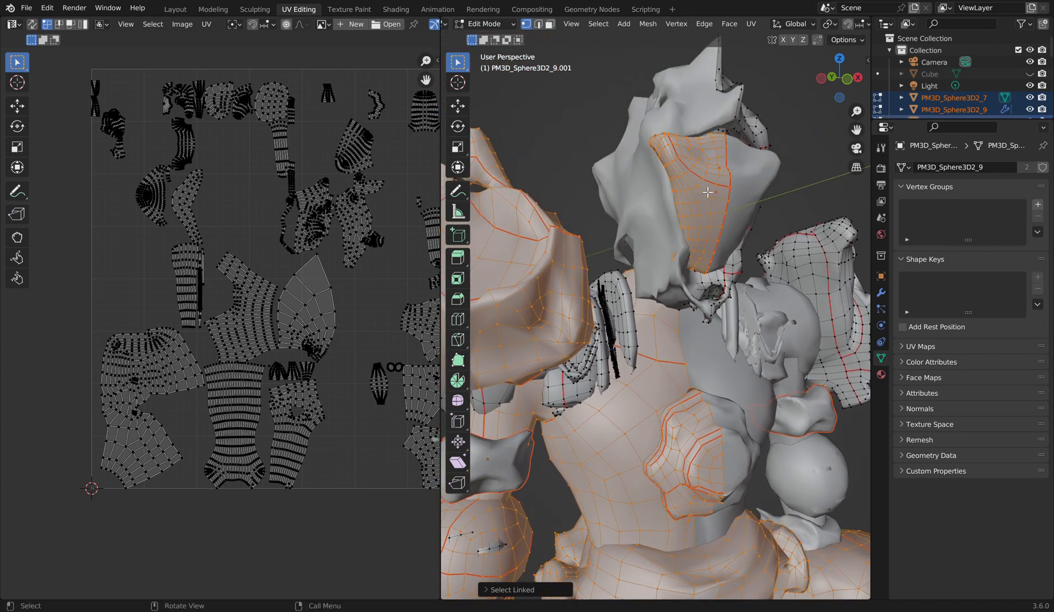
{"action": "key", "text": "l"}
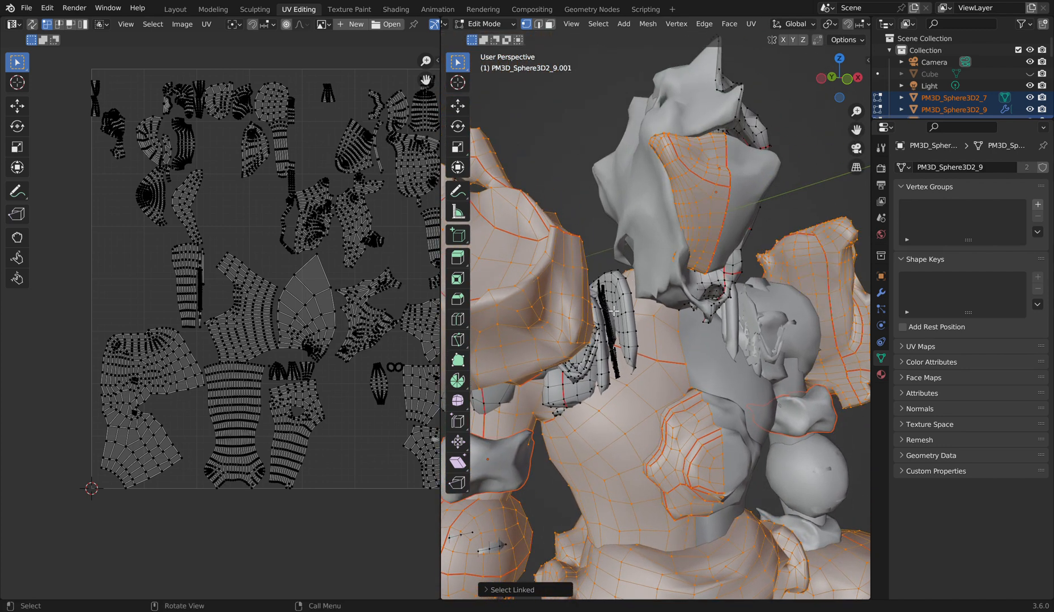
Try adding the thin dense strip between the shoulder armour and collar to the selection
{"action": "key", "text": "l"}
{"action": "scroll", "coordinate": [786, 199], "scroll_direction": "up", "scroll_amount": 3}
{"action": "scroll", "coordinate": [794, 176], "scroll_direction": "down", "scroll_amount": 1}
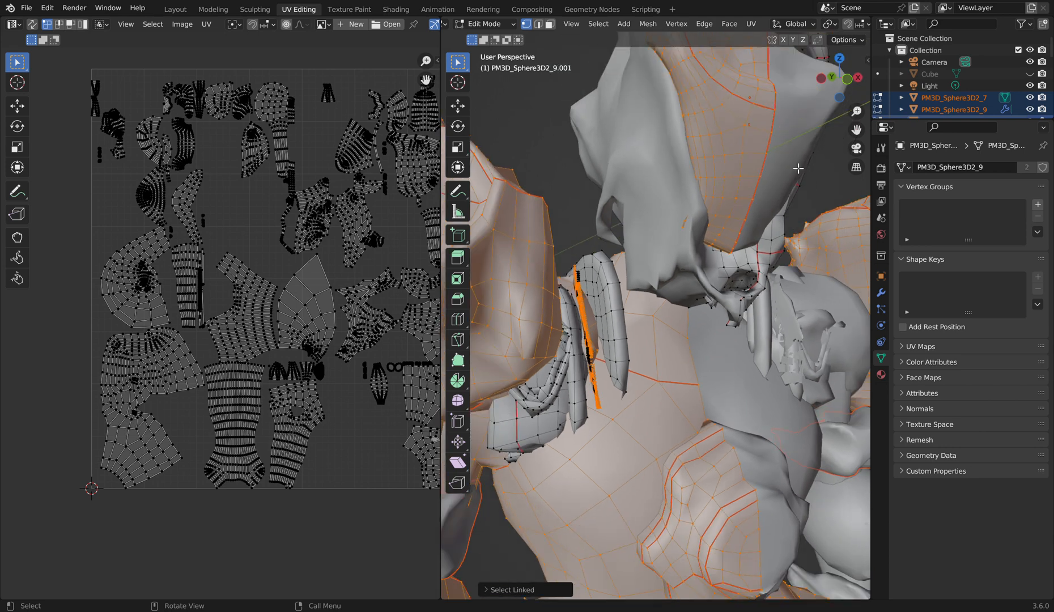
{"action": "left_click_drag", "start_coordinate": [836, 82], "coordinate": [789, 81]}
{"action": "key", "text": "ctrl+z"}
Add the two long narrow plates on either side of the thin dense strip to the selection
{"action": "scroll", "coordinate": [718, 313], "scroll_direction": "up", "scroll_amount": 4}
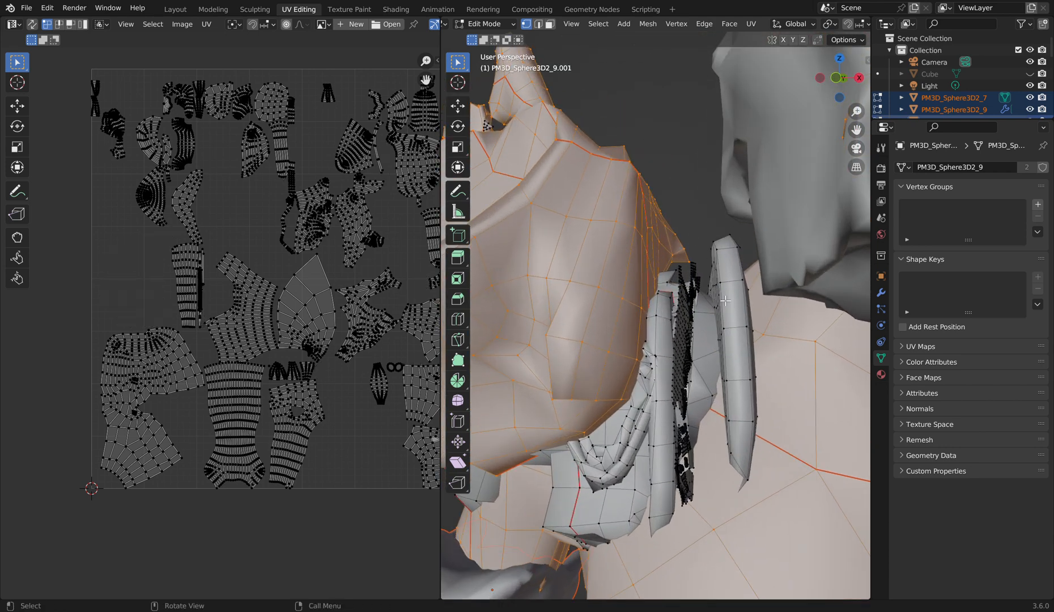
{"action": "key", "text": "l"}
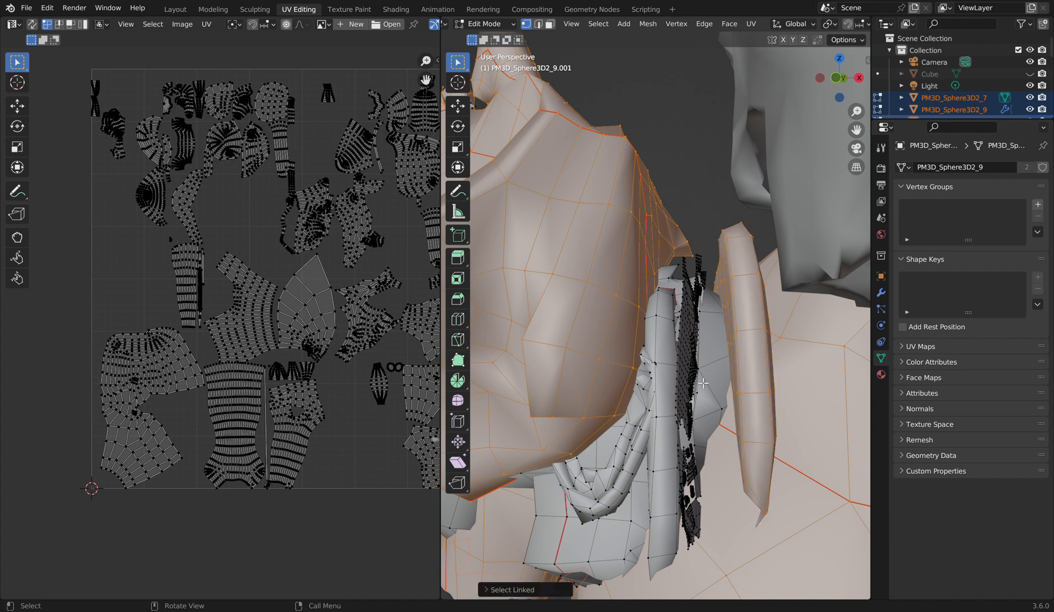
{"action": "key", "text": "l"}
{"action": "key", "text": "ctrl+z"}
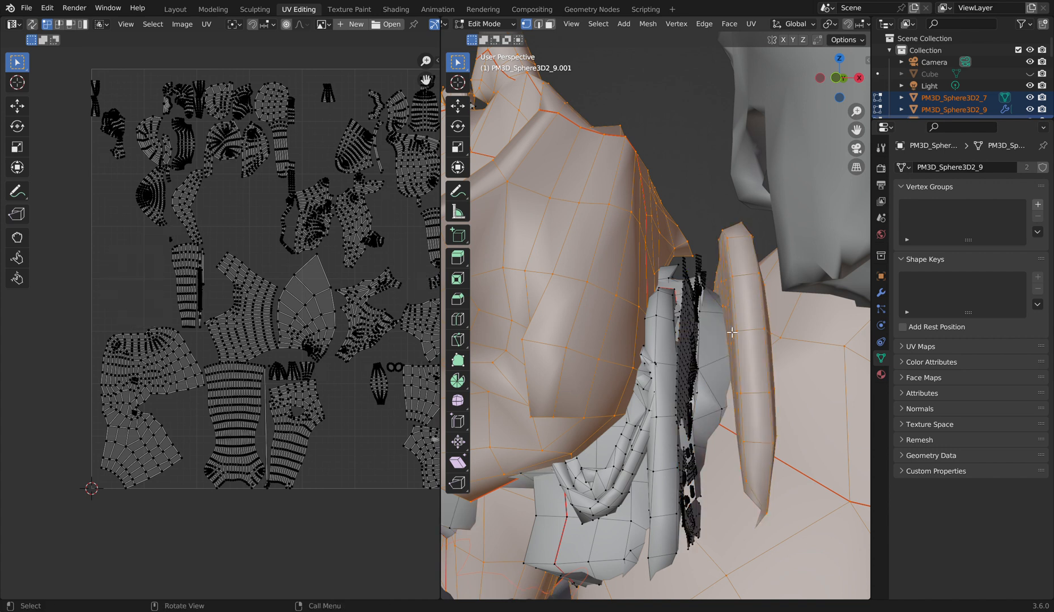
{"action": "key", "text": "l"}
{"action": "key", "text": "l"}
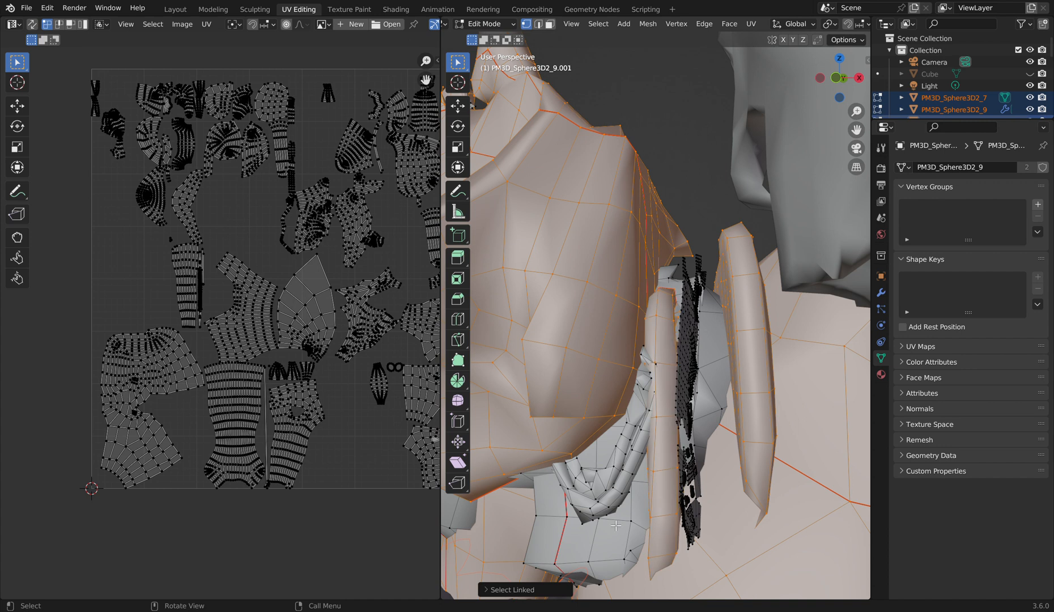
Add the linked geometry of the curved bands beneath the shoulder armour, undoing the addition of the block below them
{"action": "key", "text": "l"}
{"action": "key", "text": "l"}
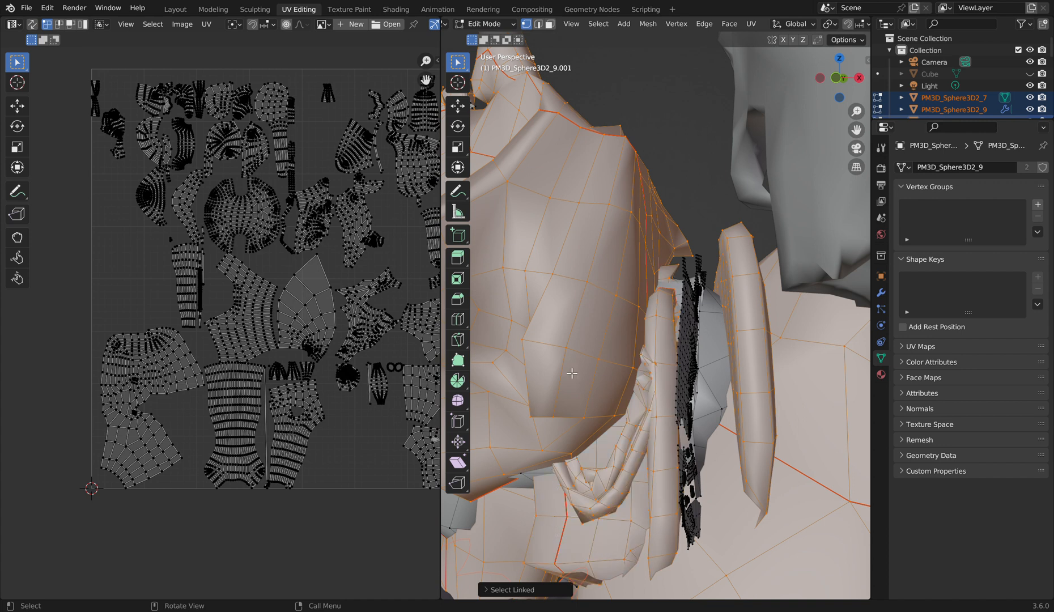
{"action": "scroll", "coordinate": [622, 229], "scroll_direction": "down", "scroll_amount": 3}
{"action": "key", "text": "ctrl+z"}
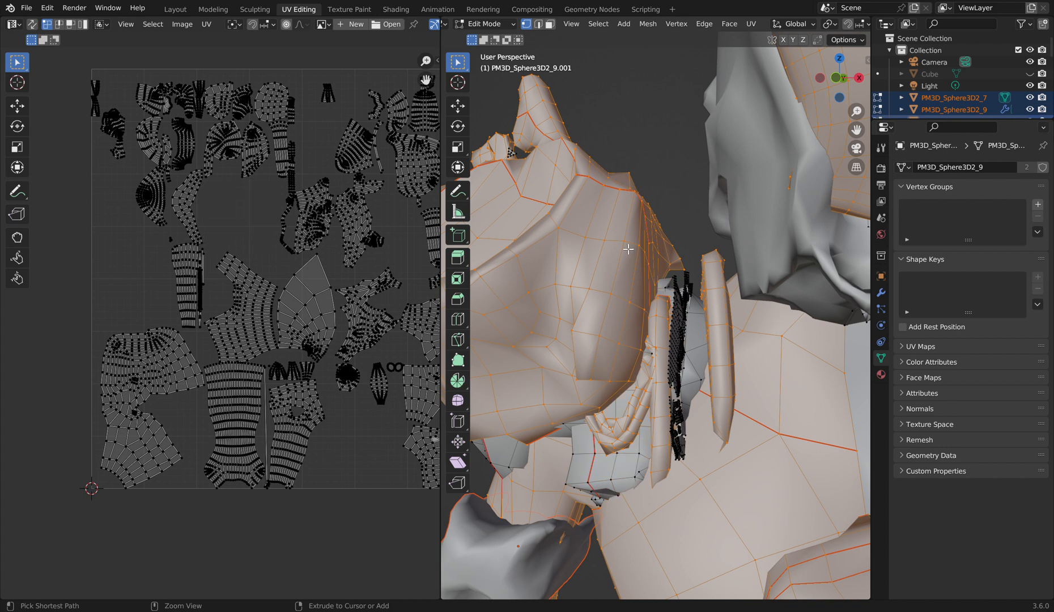
Add the linked geometry of the helmet crest and side, plus the gridded patch within the spiked armour, to the selection
{"action": "scroll", "coordinate": [626, 352], "scroll_direction": "down", "scroll_amount": 5}
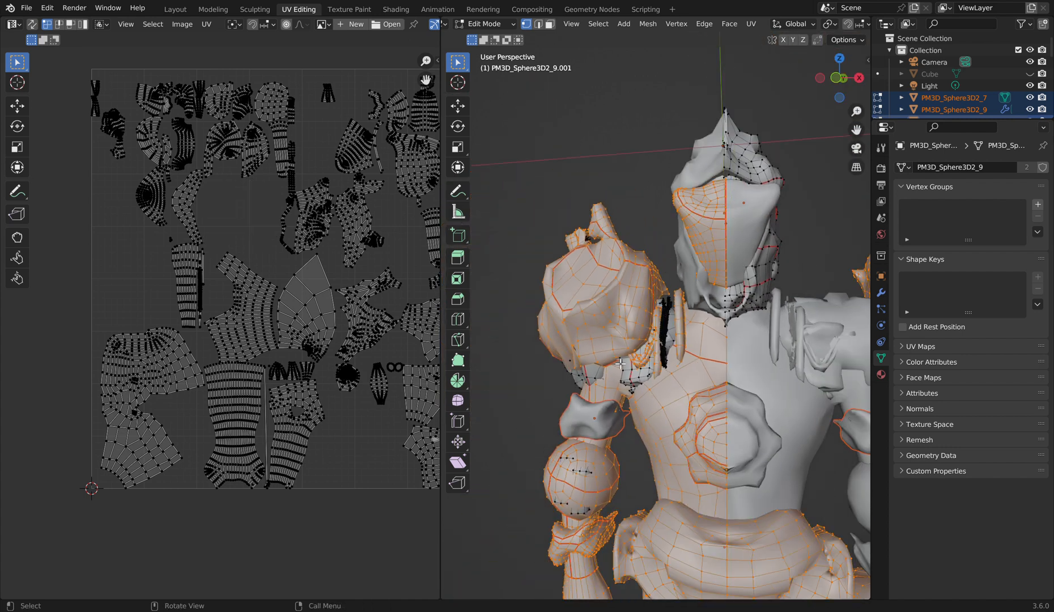
{"action": "key", "text": "l"}
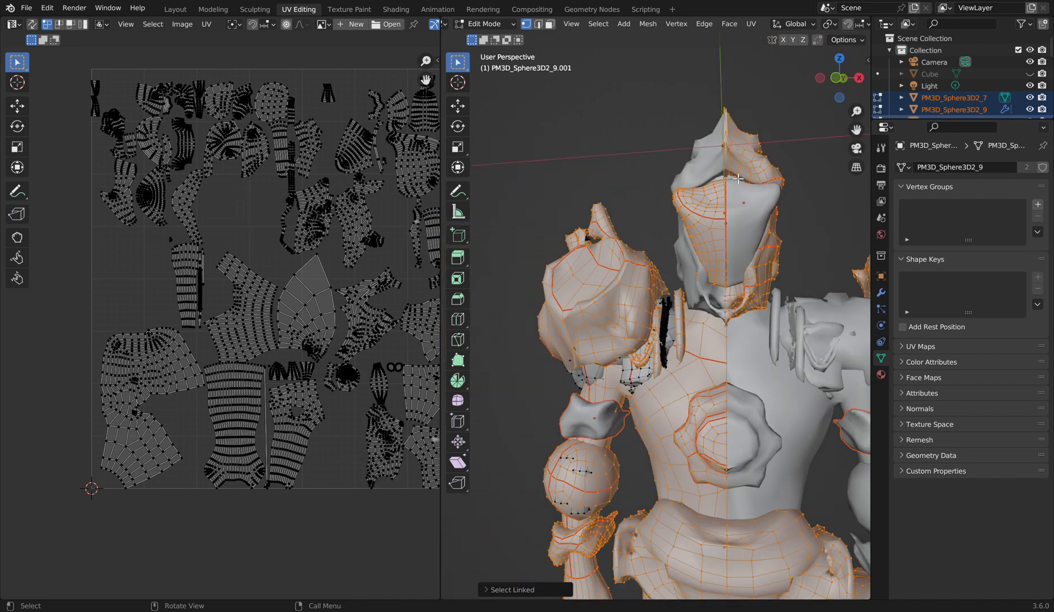
{"action": "scroll", "coordinate": [720, 193], "scroll_direction": "down", "scroll_amount": 4}
{"action": "left_click_drag", "start_coordinate": [844, 86], "coordinate": [669, 162]}
{"action": "scroll", "coordinate": [727, 263], "scroll_direction": "up", "scroll_amount": 4}
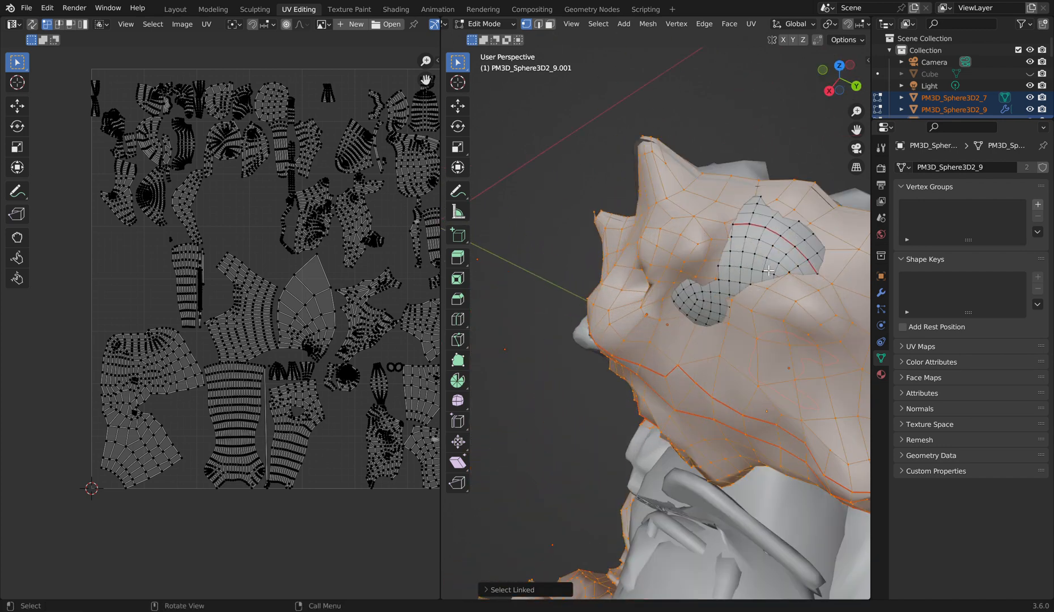
{"action": "key", "text": "l"}
Turn on X-ray display in the 3D view to reveal the unselected geometry inside the figure
{"action": "left_click_drag", "start_coordinate": [827, 97], "coordinate": [556, 102]}
{"action": "scroll", "coordinate": [839, 25], "scroll_direction": "right", "scroll_amount": 8}
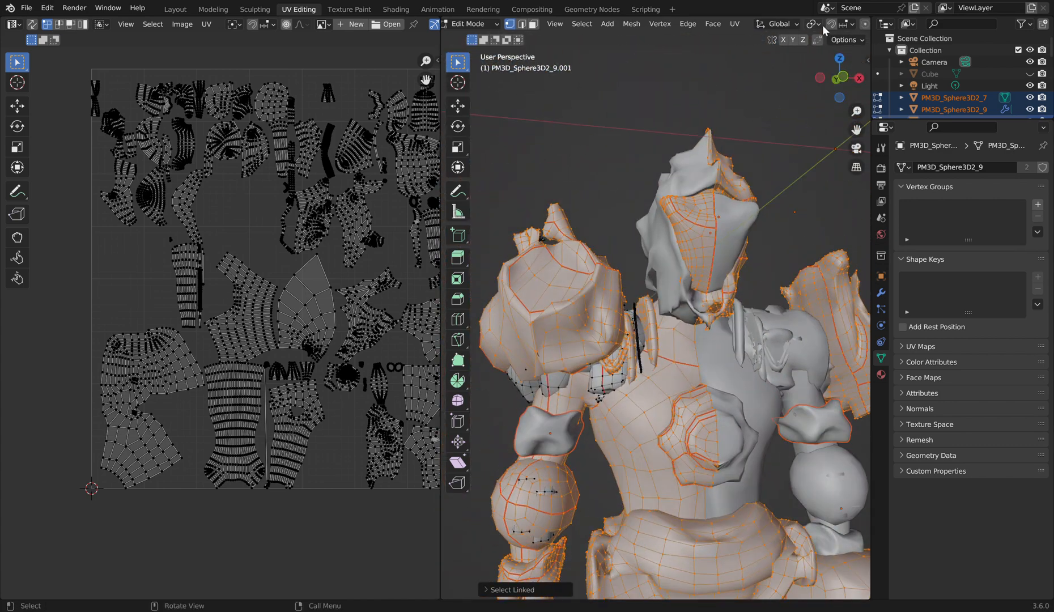
{"action": "left_click", "coordinate": [816, 23]}
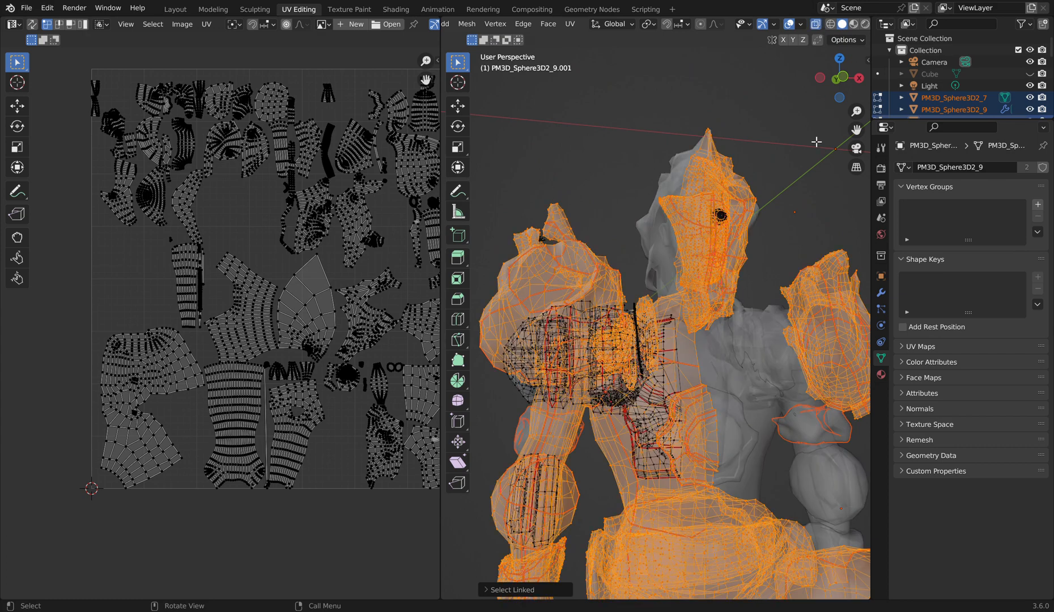
Add the linked geometry of the strips inside the elbow ball and the rounded piece inside the outer shoulder armour
{"action": "scroll", "coordinate": [826, 131], "scroll_direction": "up", "scroll_amount": 4}
{"action": "left_click_drag", "start_coordinate": [861, 136], "coordinate": [743, 241]}
{"action": "scroll", "coordinate": [714, 244], "scroll_direction": "up", "scroll_amount": 2}
{"action": "middle_click_drag", "start_coordinate": [751, 179], "coordinate": [843, 147]}
{"action": "left_click_drag", "start_coordinate": [858, 132], "coordinate": [788, 158]}
{"action": "middle_click_drag", "start_coordinate": [788, 159], "coordinate": [713, 276]}
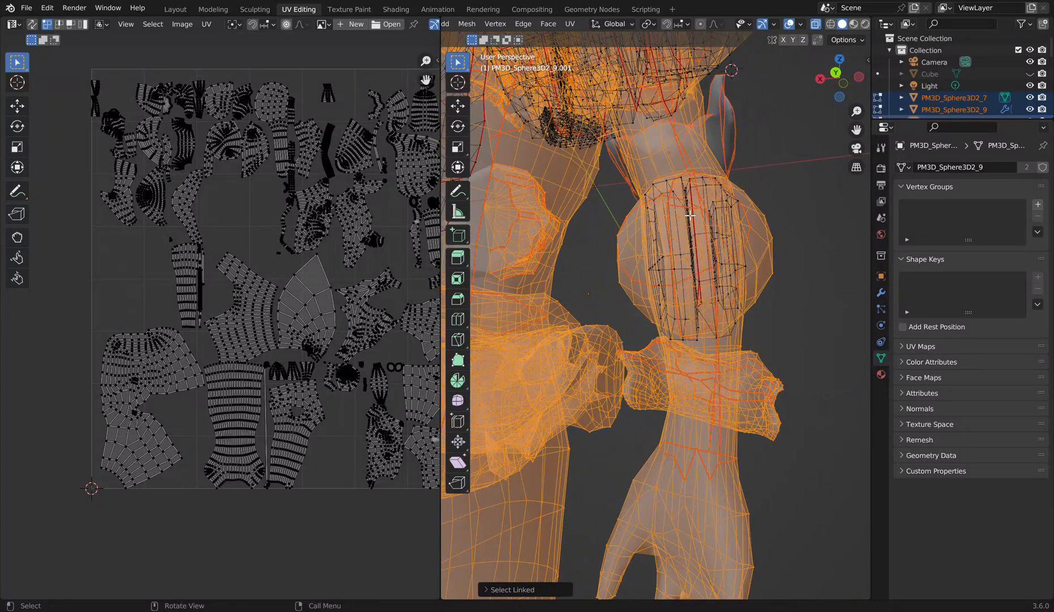
{"action": "left_click_drag", "start_coordinate": [842, 84], "coordinate": [861, 115]}
{"action": "middle_click_drag", "start_coordinate": [861, 136], "coordinate": [765, 149], "text": "shift"}
{"action": "scroll", "coordinate": [726, 218], "scroll_direction": "up", "scroll_amount": 5}
{"action": "scroll", "coordinate": [767, 147], "scroll_direction": "down", "scroll_amount": 4}
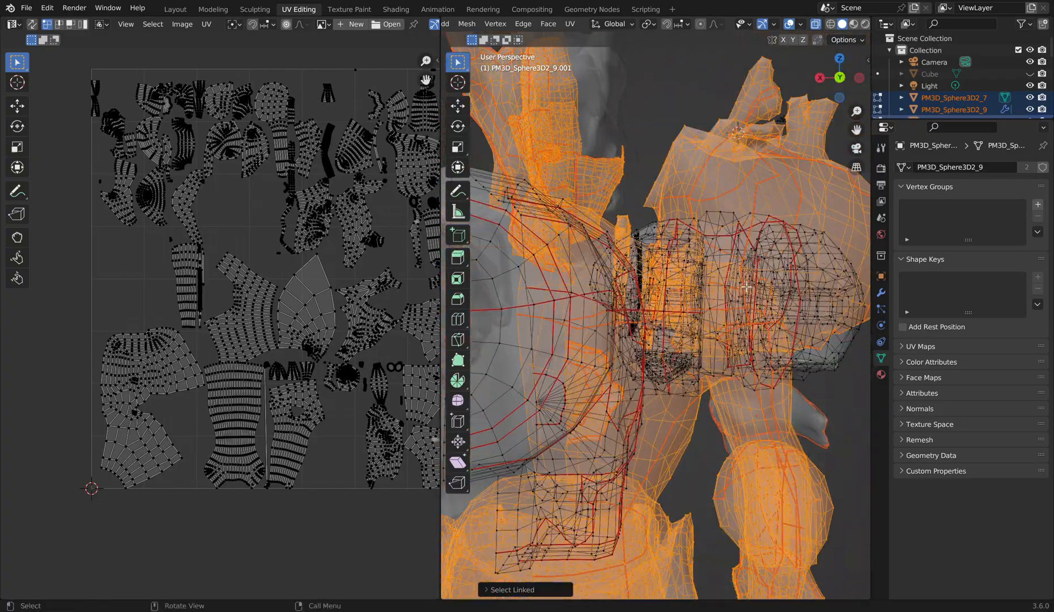
{"action": "key", "text": "l"}
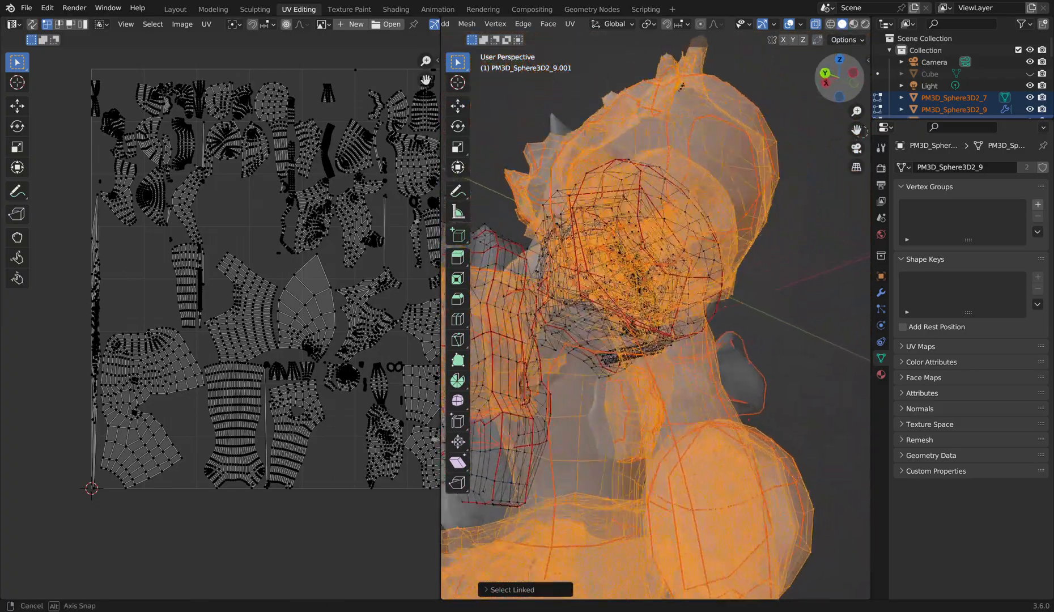
{"action": "middle_click_drag", "start_coordinate": [641, 272], "coordinate": [723, 315]}
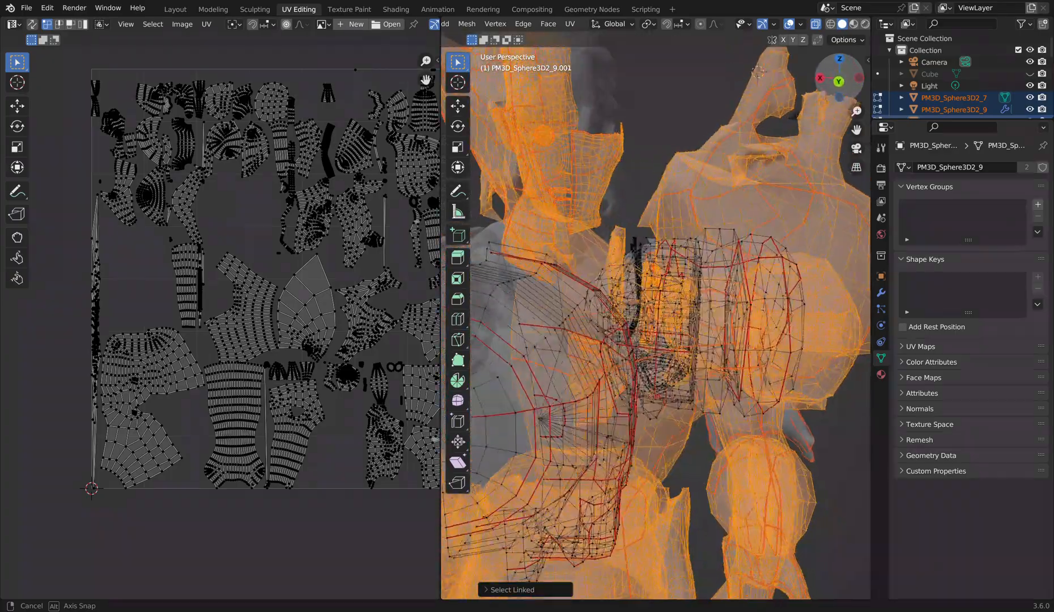
{"action": "key", "text": "l"}
{"action": "middle_click_drag", "start_coordinate": [818, 156], "coordinate": [822, 182]}
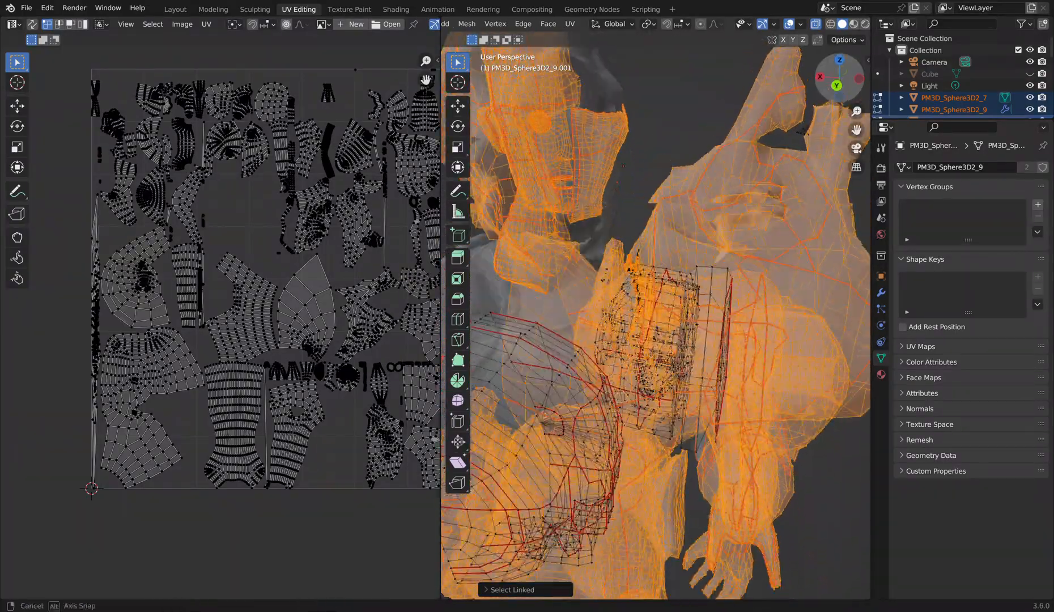
{"action": "middle_click_drag", "start_coordinate": [763, 59], "coordinate": [657, 109]}
{"action": "key", "text": "ctrl+z"}
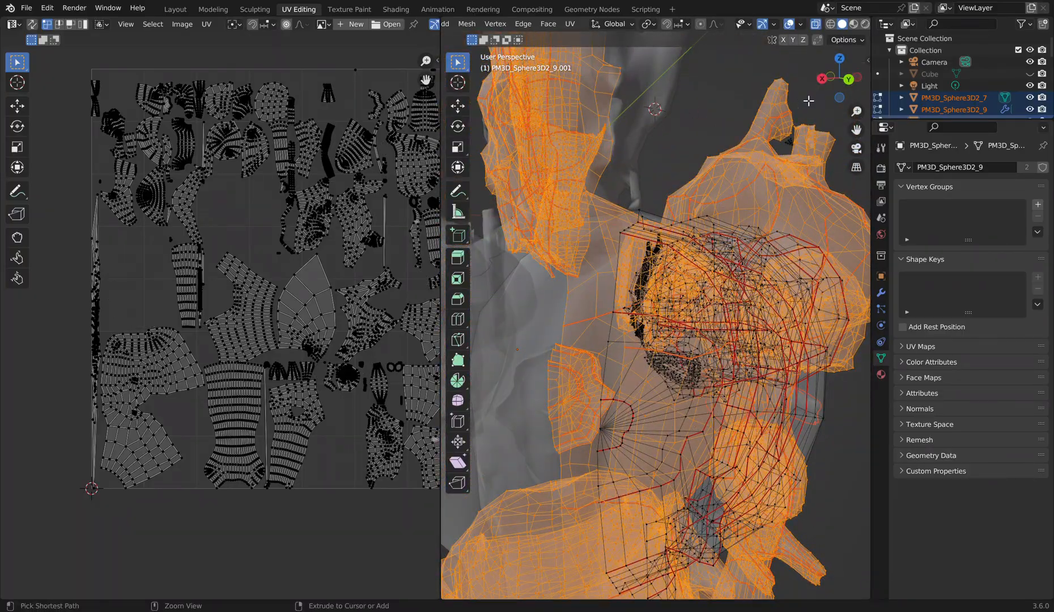
Add the linked geometry of the inner shoulder ball and the dense band at its underside to the selection
{"action": "left_click_drag", "start_coordinate": [822, 77], "coordinate": [782, 109]}
{"action": "left_click_drag", "start_coordinate": [751, 67], "coordinate": [825, 75]}
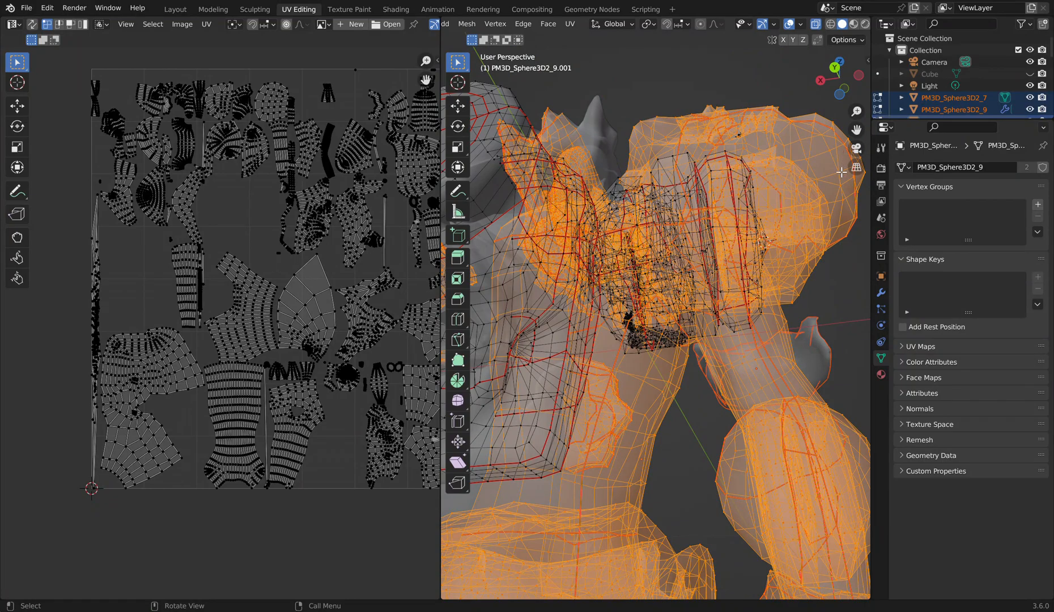
{"action": "key", "text": "l"}
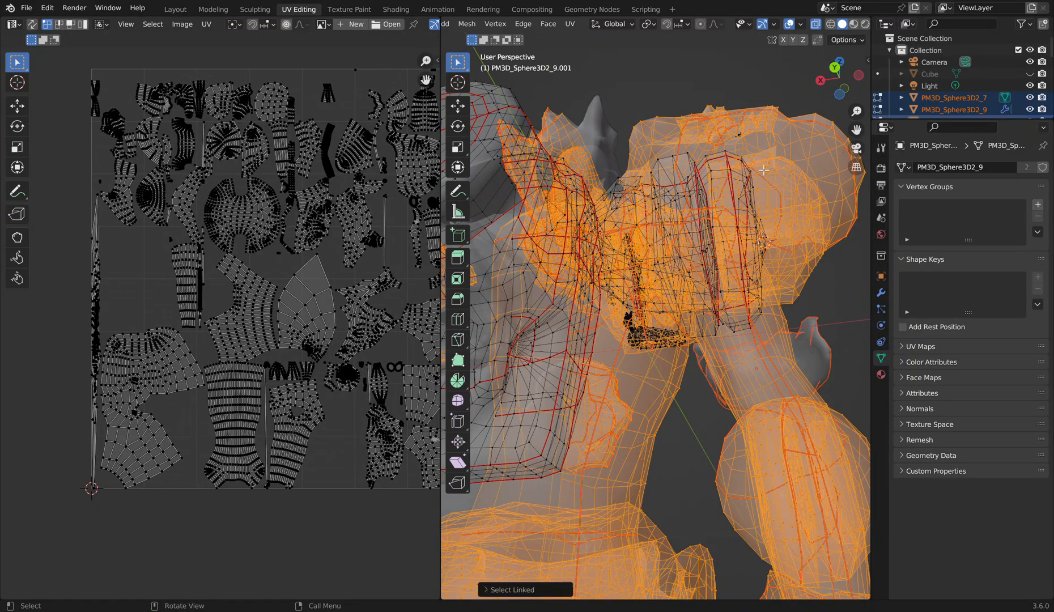
{"action": "left_click_drag", "start_coordinate": [836, 69], "coordinate": [841, 106]}
{"action": "scroll", "coordinate": [682, 377], "scroll_direction": "up", "scroll_amount": 5}
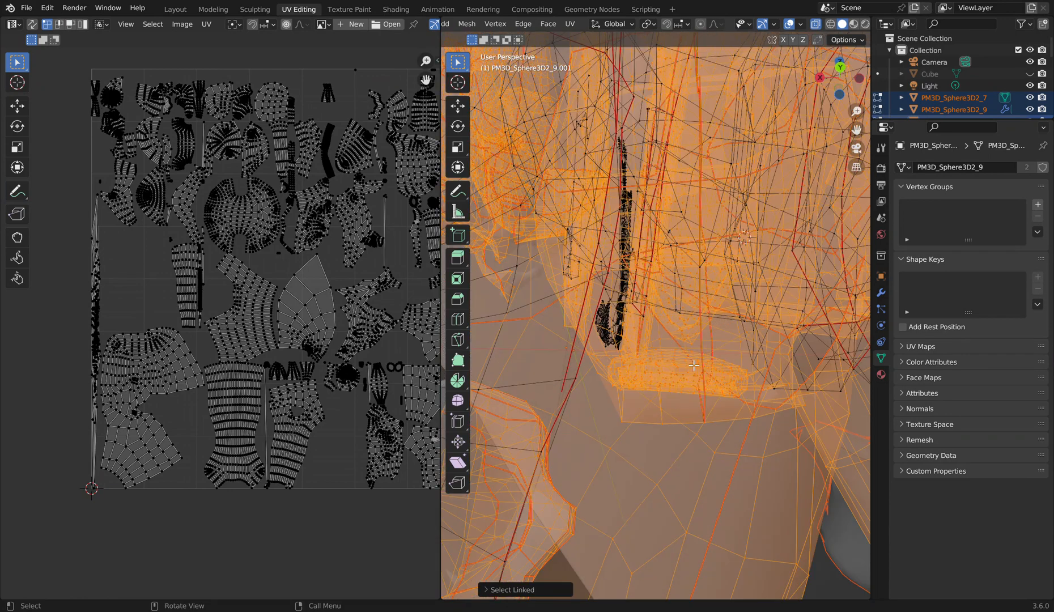
{"action": "scroll", "coordinate": [694, 366], "scroll_direction": "down", "scroll_amount": 5}
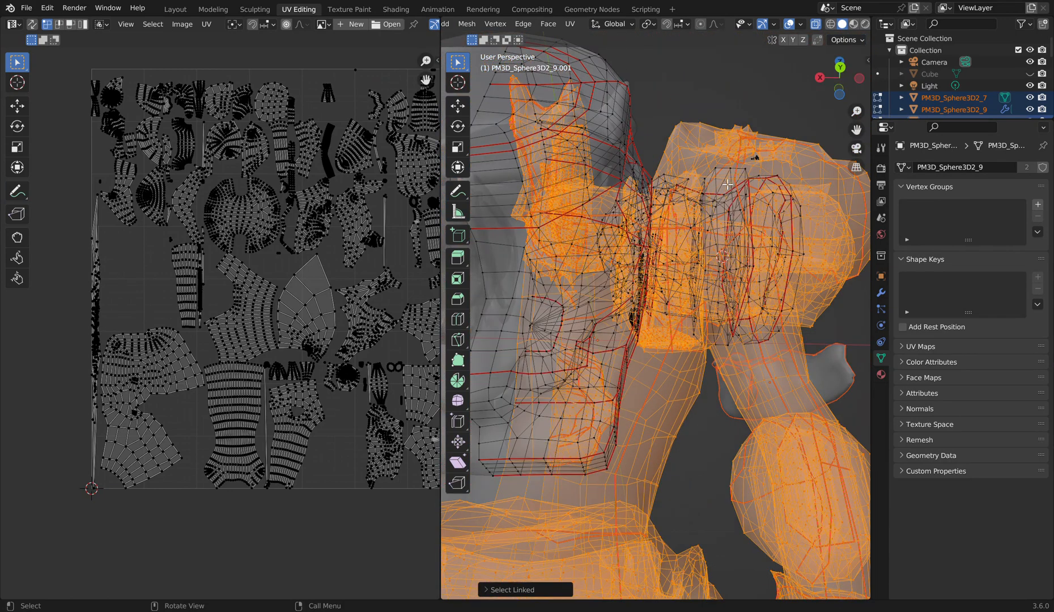
Add the linked geometry of the remaining red-seamed pieces around the upper arm, undoing the last extra linked selection
{"action": "key", "text": "l"}
{"action": "left_click_drag", "start_coordinate": [841, 81], "coordinate": [828, 90]}
{"action": "key", "text": "l"}
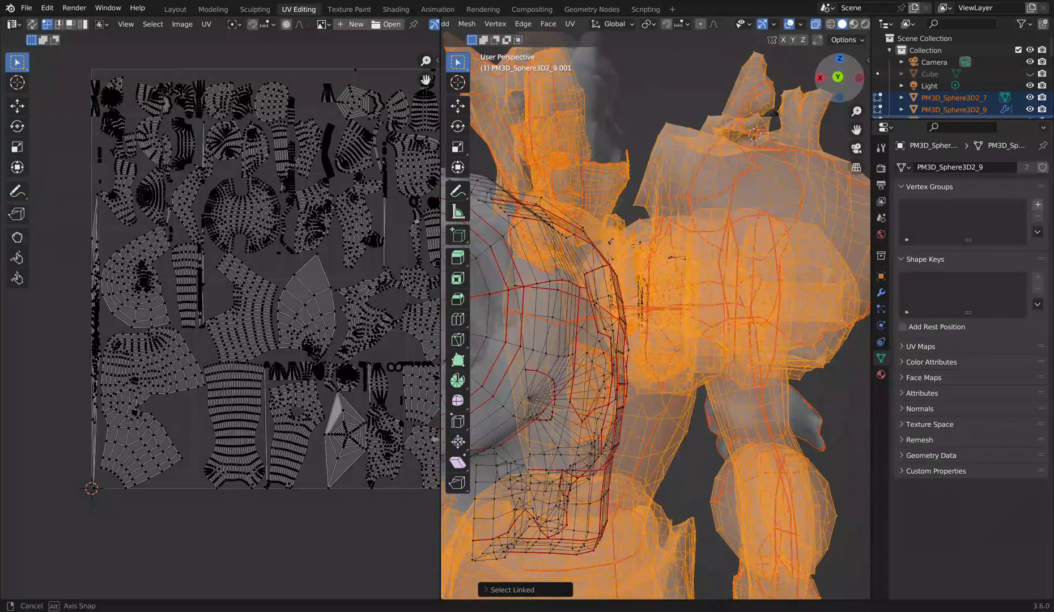
{"action": "key", "text": "ctrl+z"}
Add the linked geometry of the unselected plates projecting from the figure's back to the selection
{"action": "left_click_drag", "start_coordinate": [831, 84], "coordinate": [833, 118]}
{"action": "left_click_drag", "start_coordinate": [747, 35], "coordinate": [532, 140]}
{"action": "mouse_move", "coordinate": [833, 82]}
{"action": "left_mouse_down"}
{"action": "mouse_move", "coordinate": [859, 85]}
{"action": "mouse_move", "coordinate": [817, 93]}
{"action": "mouse_move", "coordinate": [832, 84]}
{"action": "left_mouse_up"}
{"action": "scroll", "coordinate": [760, 152], "scroll_direction": "down", "scroll_amount": 4}
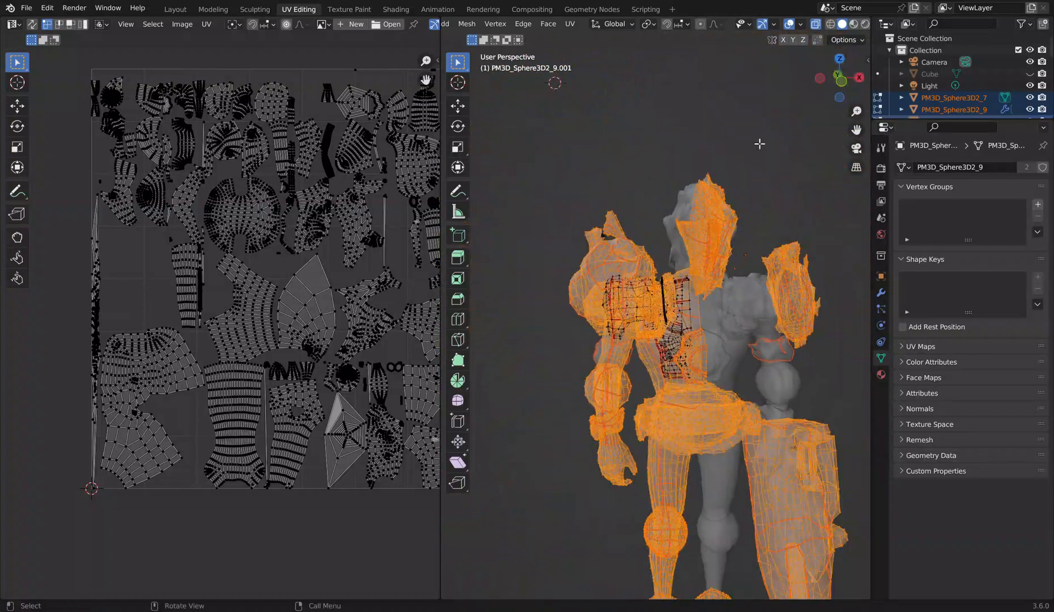
{"action": "scroll", "coordinate": [760, 151], "scroll_direction": "down", "scroll_amount": 4}
{"action": "left_click_drag", "start_coordinate": [856, 128], "coordinate": [795, 576]}
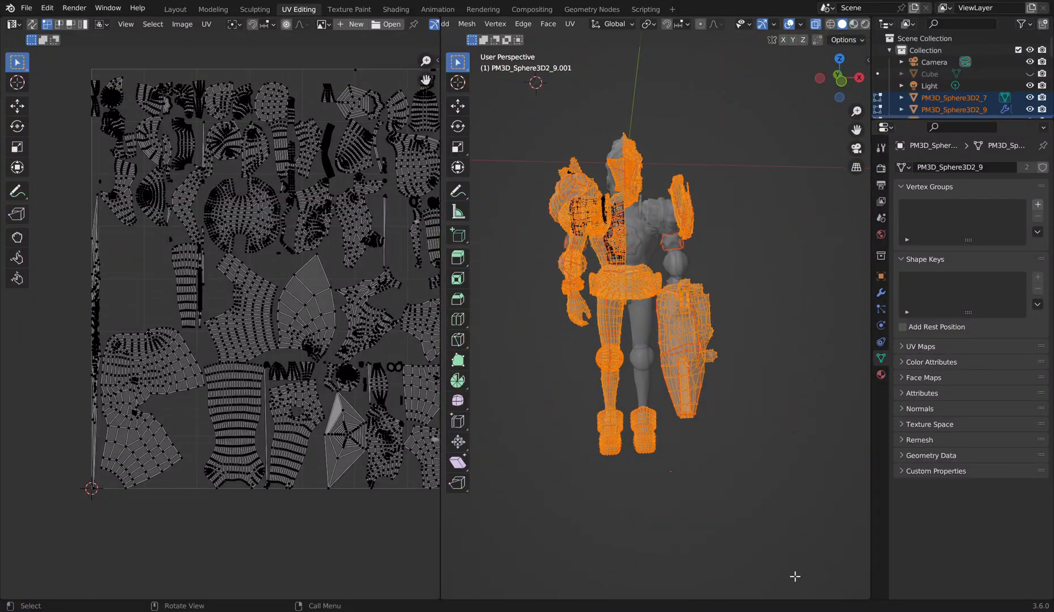
{"action": "left_click", "coordinate": [822, 80]}
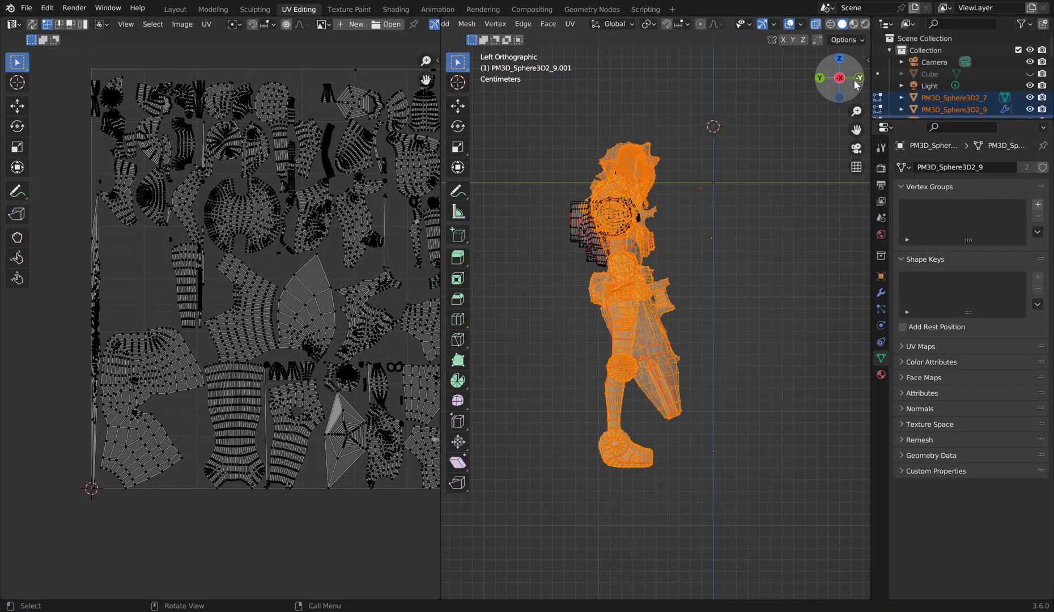
{"action": "scroll", "coordinate": [531, 204], "scroll_direction": "up", "scroll_amount": 4}
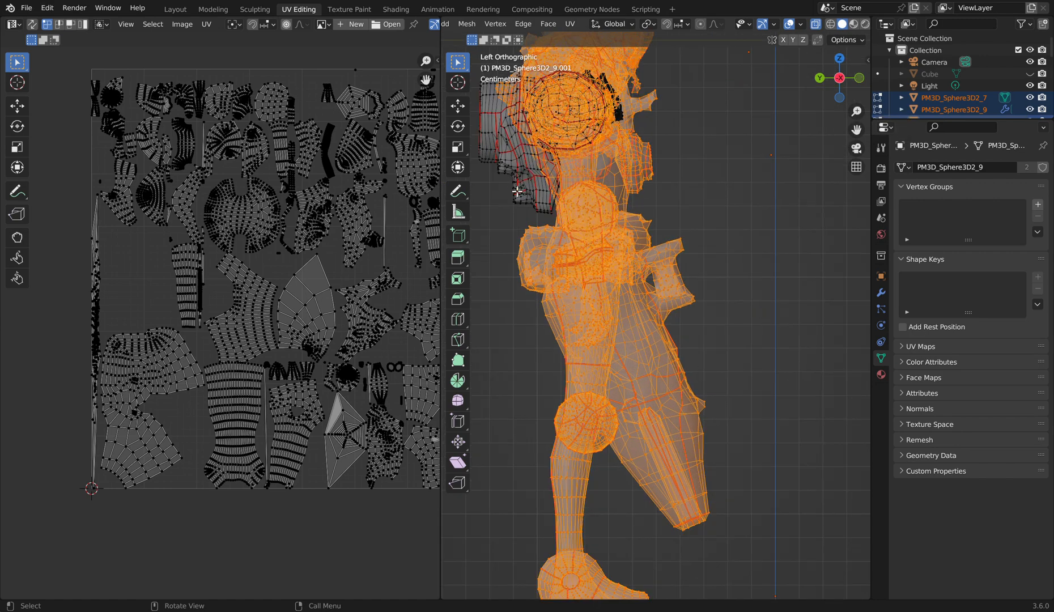
{"action": "key", "text": "l"}
{"action": "left_click_drag", "start_coordinate": [833, 89], "coordinate": [742, 118]}
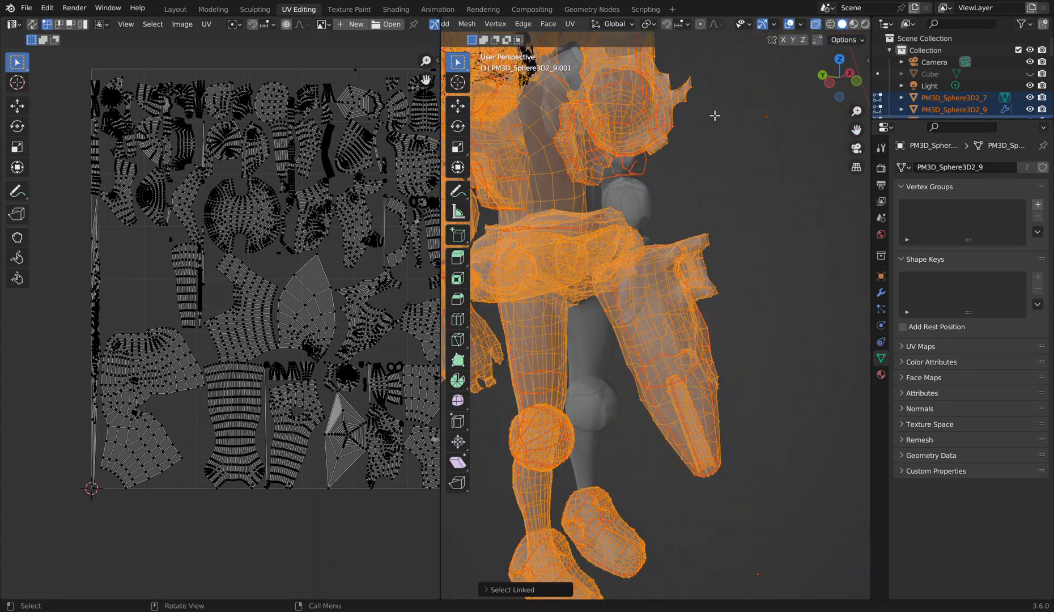
Isolate the selection to the upper-arm piece and its connected thin dense strip, leaving all other geometry deselected
{"action": "left_click", "coordinate": [715, 116]}
{"action": "left_click_drag", "start_coordinate": [861, 136], "coordinate": [861, 363]}
{"action": "left_click_drag", "start_coordinate": [834, 87], "coordinate": [867, 91]}
{"action": "left_click_drag", "start_coordinate": [857, 132], "coordinate": [908, 244]}
{"action": "scroll", "coordinate": [818, 126], "scroll_direction": "down", "scroll_amount": 3}
{"action": "left_click_drag", "start_coordinate": [832, 90], "coordinate": [788, 93]}
{"action": "mouse_move", "coordinate": [862, 71]}
{"action": "left_mouse_down"}
{"action": "mouse_move", "coordinate": [803, 79]}
{"action": "mouse_move", "coordinate": [862, 71]}
{"action": "left_mouse_up"}
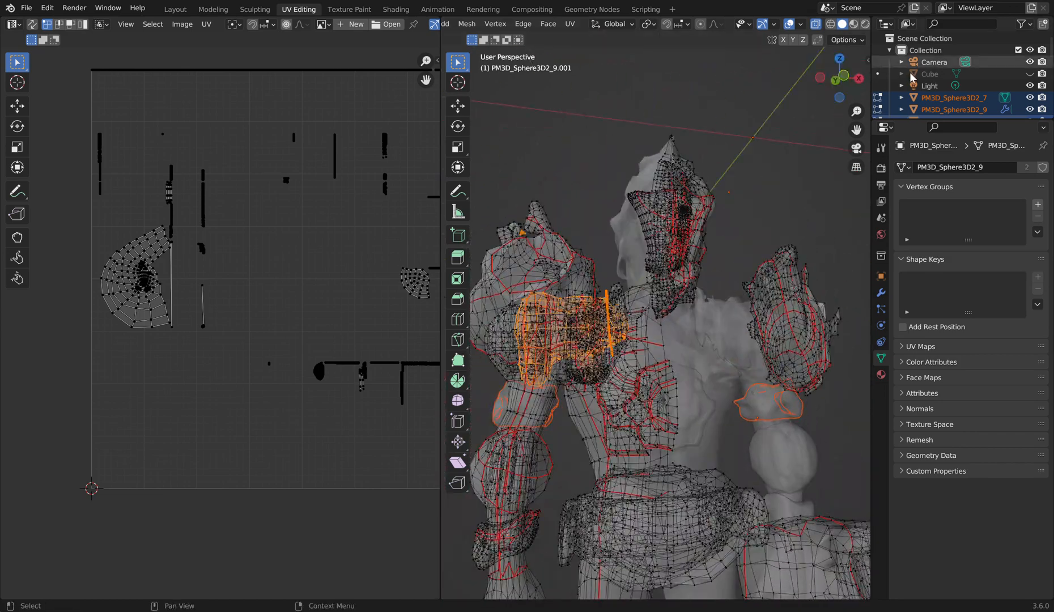
{"action": "scroll", "coordinate": [770, 189], "scroll_direction": "down", "scroll_amount": 1}
{"action": "scroll", "coordinate": [618, 266], "scroll_direction": "up", "scroll_amount": 5}
{"action": "scroll", "coordinate": [526, 179], "scroll_direction": "down", "scroll_amount": 4}
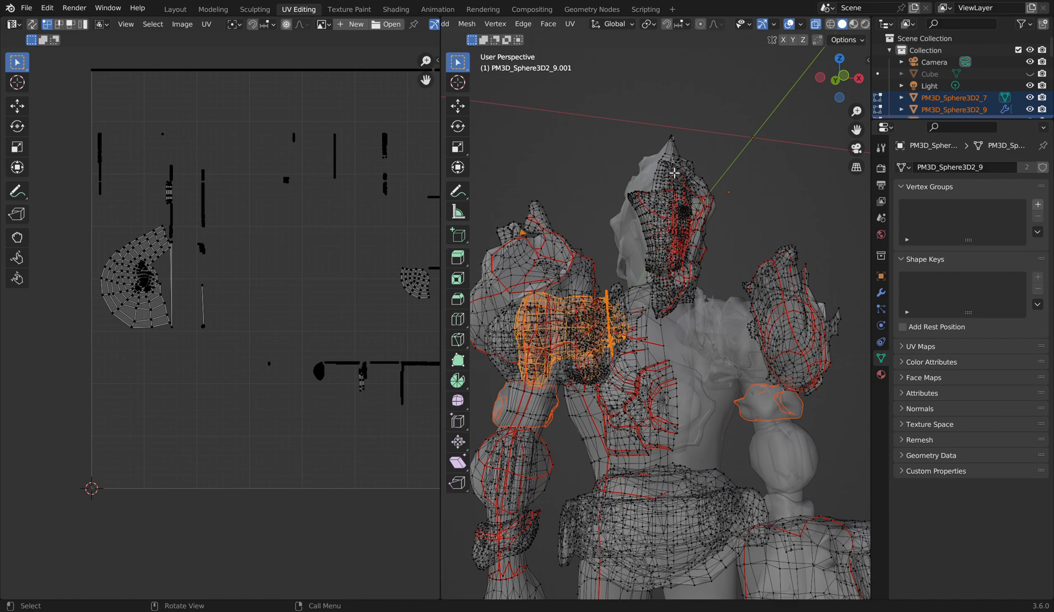
{"action": "left_click_drag", "start_coordinate": [867, 137], "coordinate": [924, 52]}
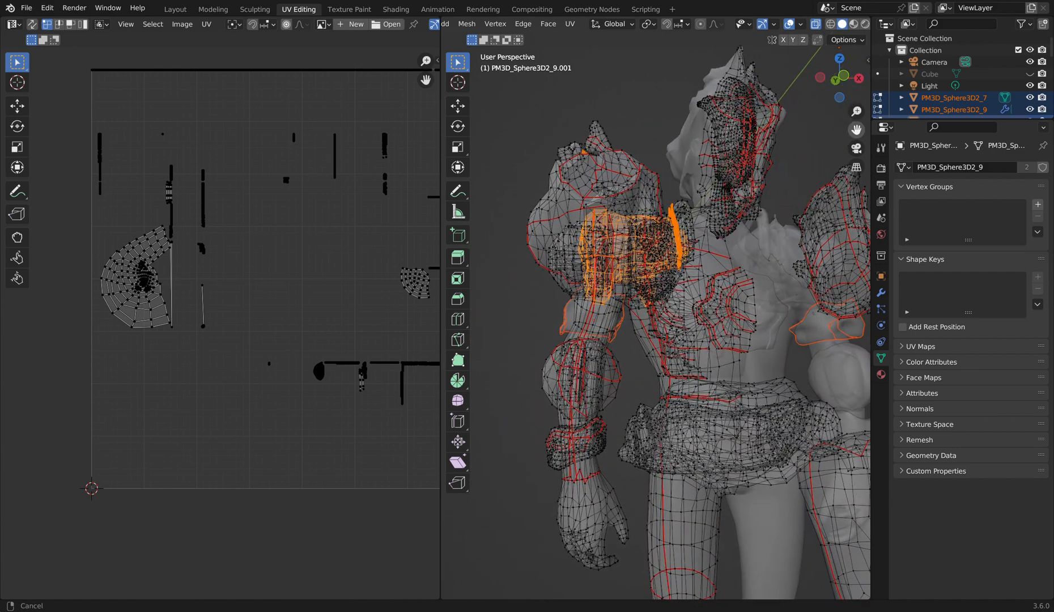
From the back view, select everything linked to the thin dense strip beside the upper-arm piece
{"action": "left_click", "coordinate": [821, 79]}
{"action": "left_click", "coordinate": [821, 79]}
{"action": "scroll", "coordinate": [700, 173], "scroll_direction": "up", "scroll_amount": 7}
{"action": "scroll", "coordinate": [699, 174], "scroll_direction": "up", "scroll_amount": 2}
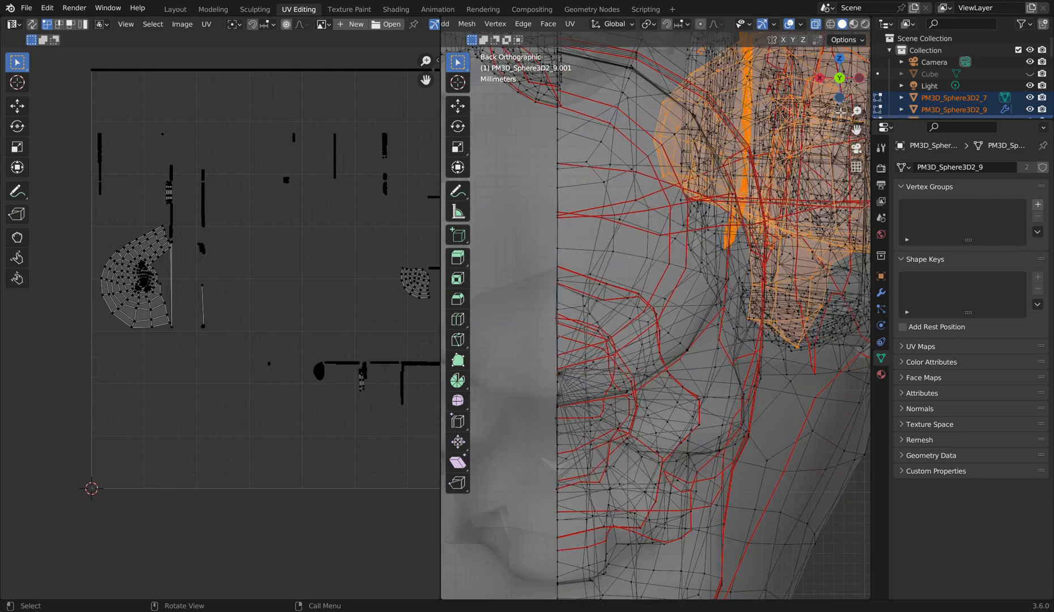
{"action": "left_click_drag", "start_coordinate": [863, 131], "coordinate": [763, 298]}
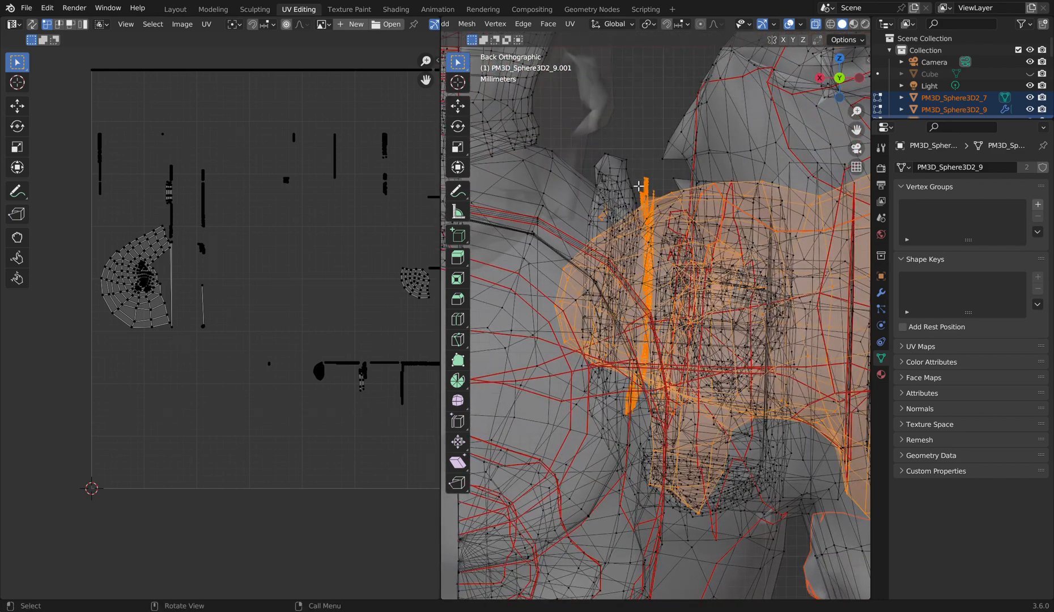
{"action": "key", "text": "ctrl+l"}
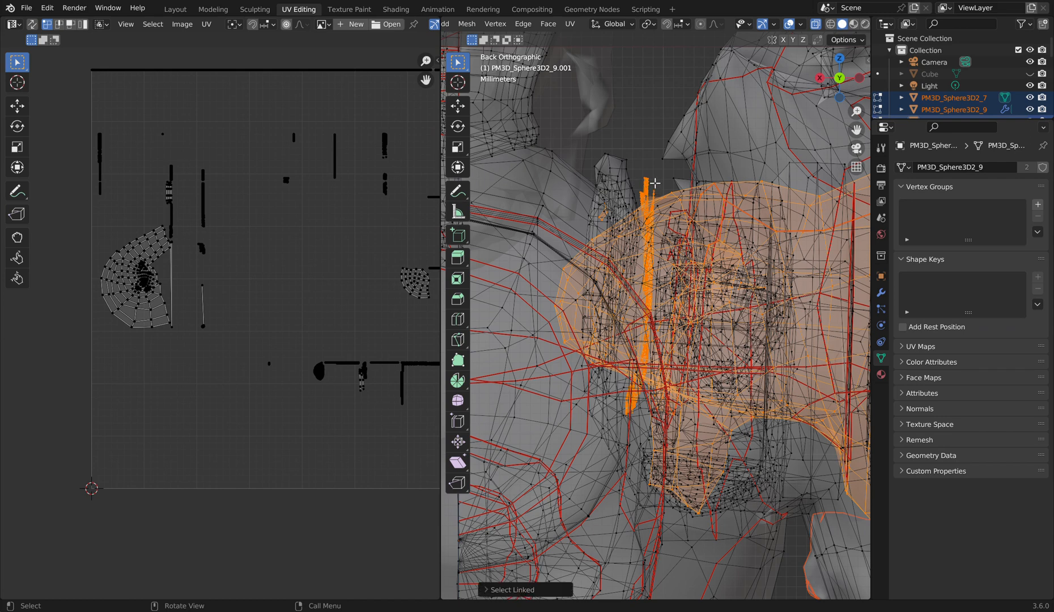
{"action": "scroll", "coordinate": [637, 138], "scroll_direction": "down", "scroll_amount": 7}
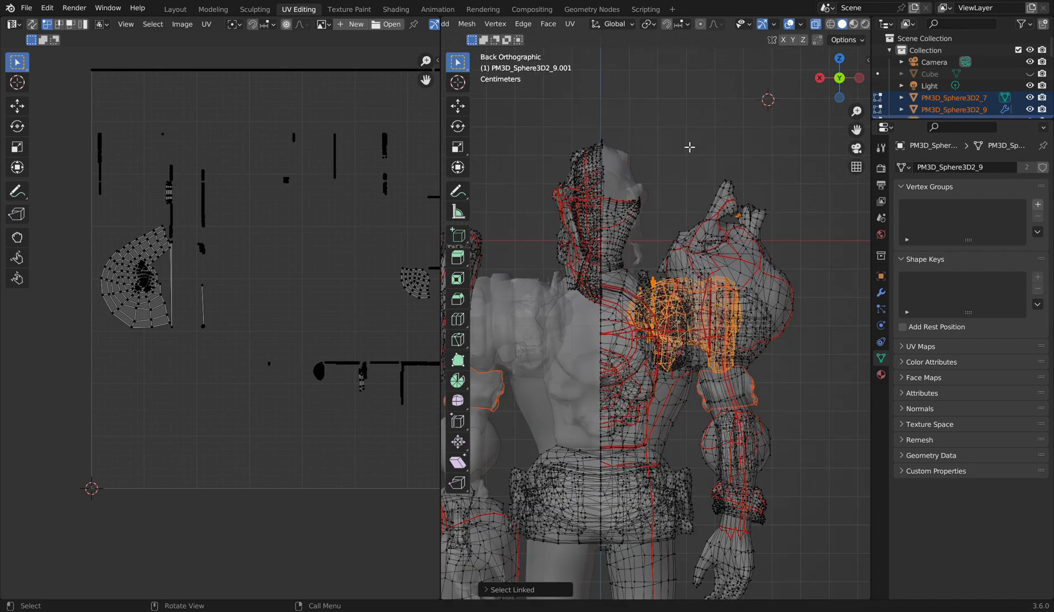
Examine the isolated upper-arm piece and thin dense strip from the front
{"action": "scroll", "coordinate": [833, 87], "scroll_direction": "up", "scroll_amount": 4}
{"action": "left_click", "coordinate": [858, 79]}
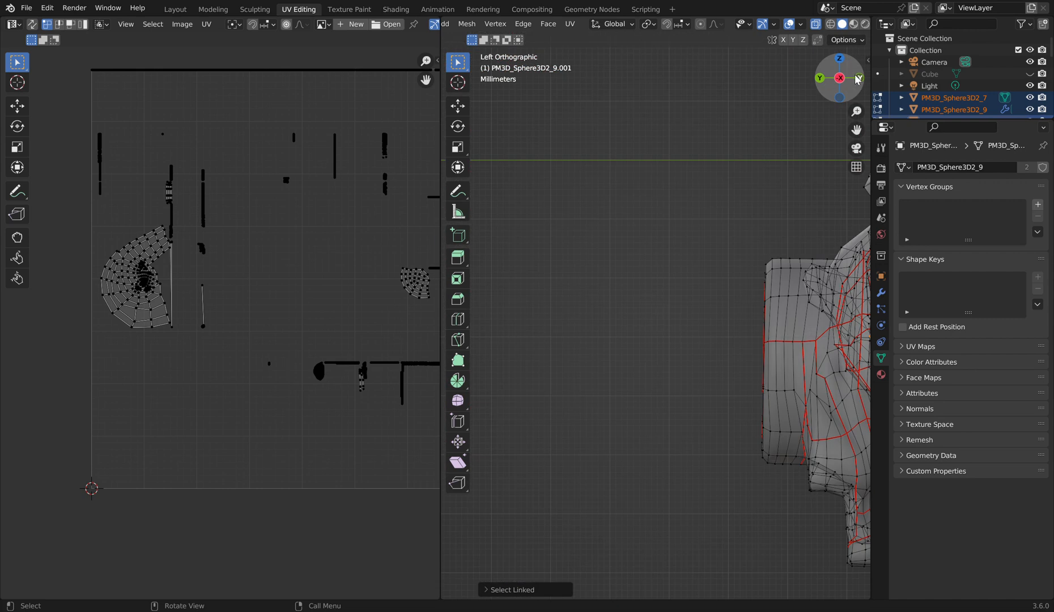
{"action": "left_click", "coordinate": [859, 79]}
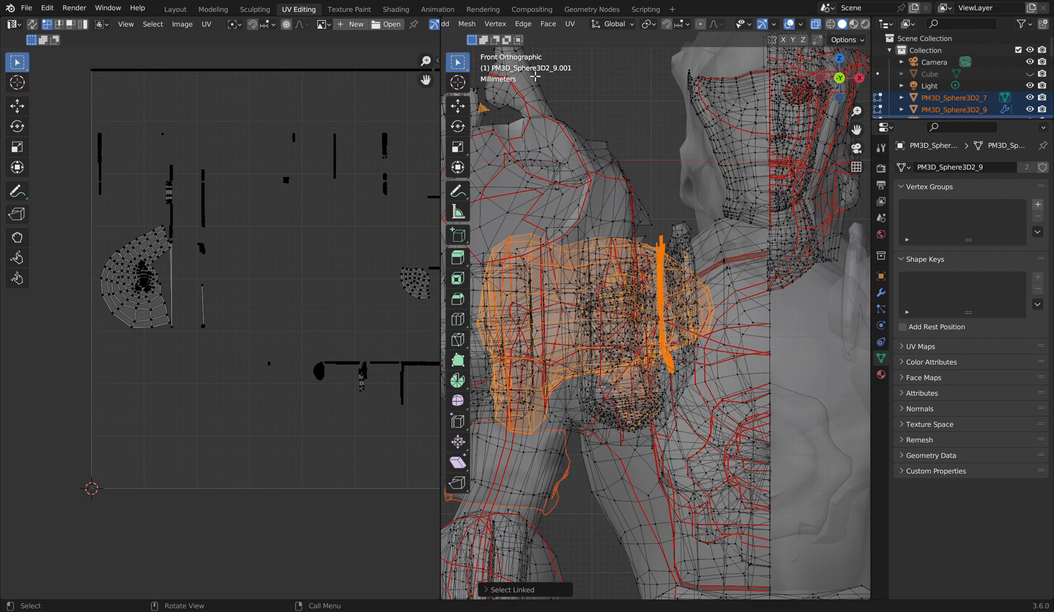
{"action": "scroll", "coordinate": [508, 26], "scroll_direction": "left", "scroll_amount": 5}
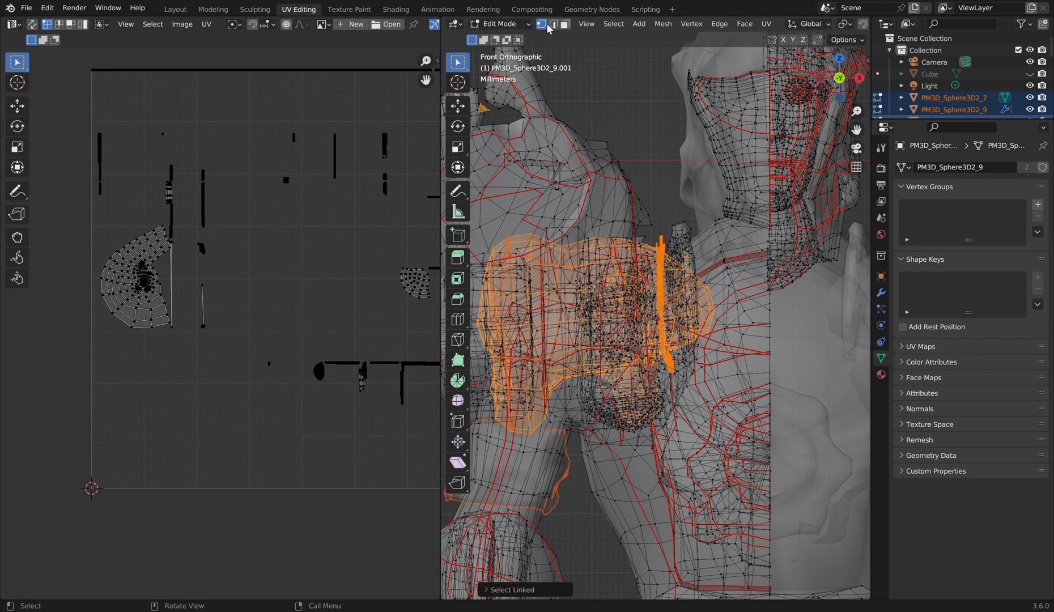
{"action": "left_click", "coordinate": [496, 40]}
{"action": "scroll", "coordinate": [652, 250], "scroll_direction": "up", "scroll_amount": 4}
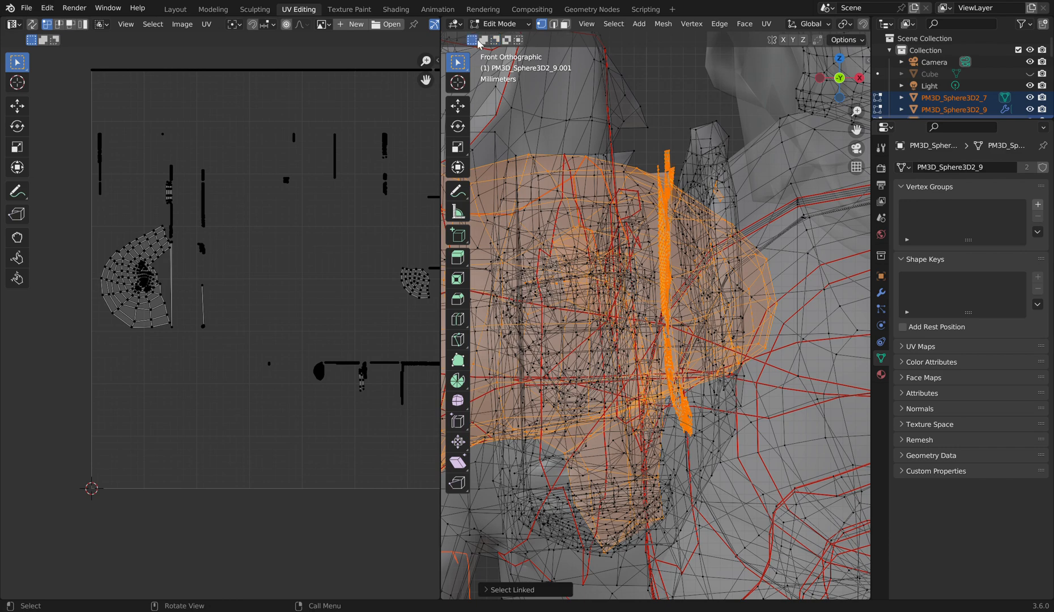
{"action": "scroll", "coordinate": [697, 146], "scroll_direction": "down", "scroll_amount": 4}
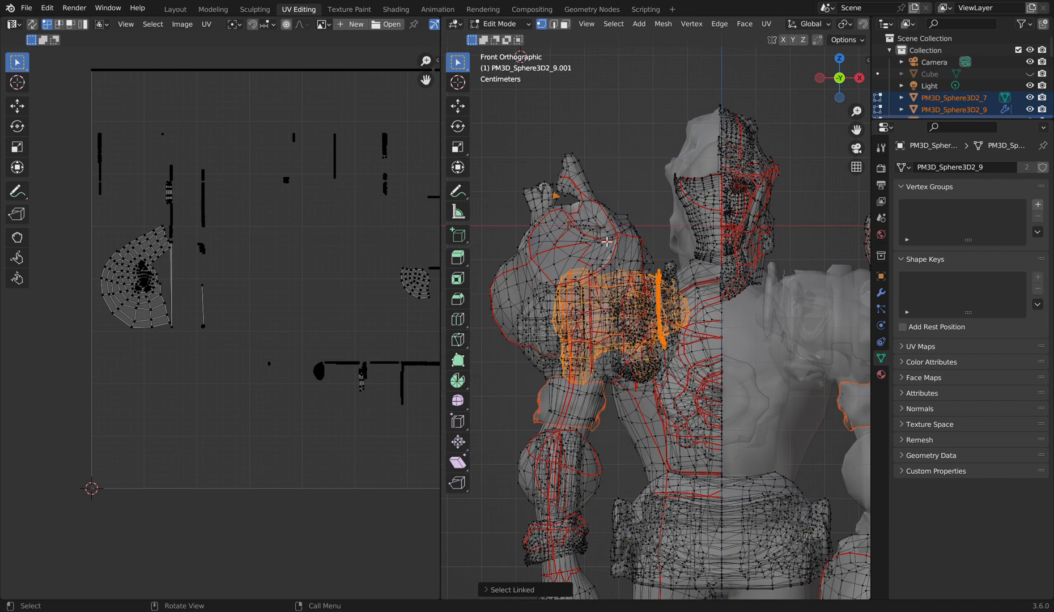
Examine the selected upper-arm piece and thin dense strip from the front and in perspective against the whole figure
{"action": "scroll", "coordinate": [611, 240], "scroll_direction": "up", "scroll_amount": 3}
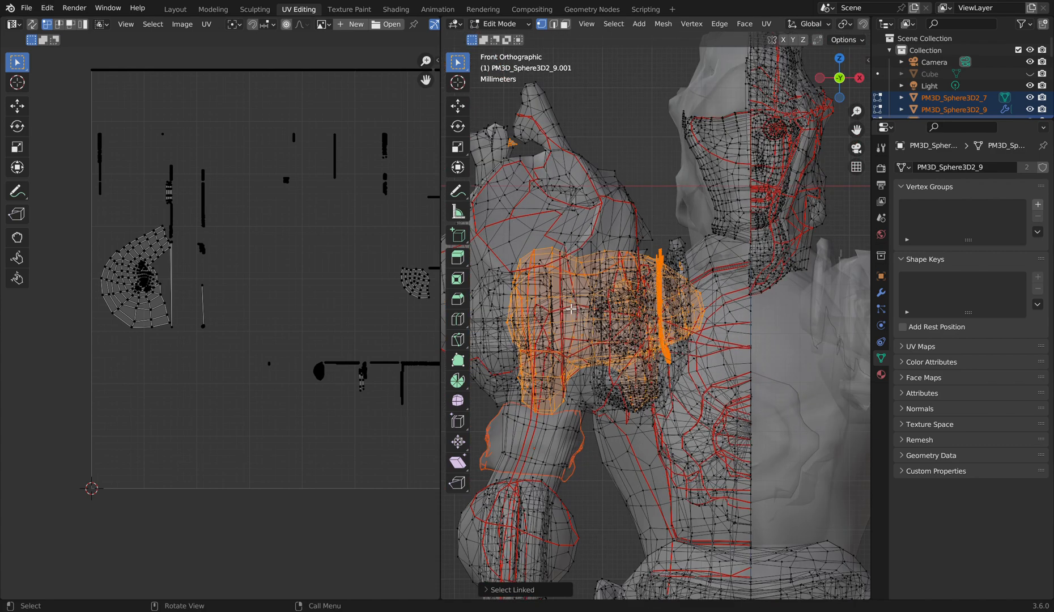
{"action": "scroll", "coordinate": [571, 309], "scroll_direction": "down", "scroll_amount": 5}
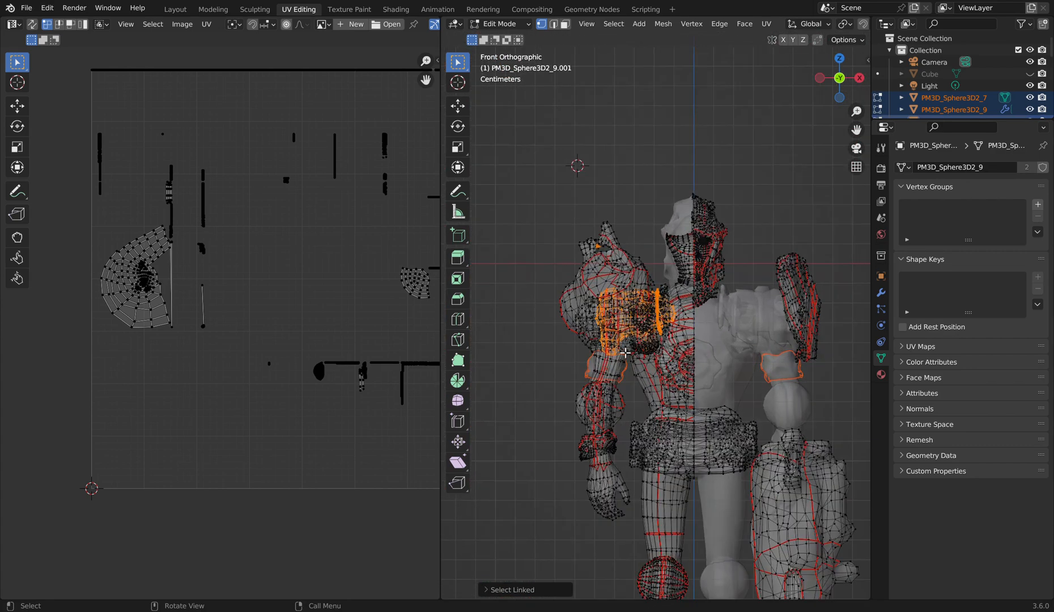
{"action": "scroll", "coordinate": [627, 349], "scroll_direction": "up", "scroll_amount": 2}
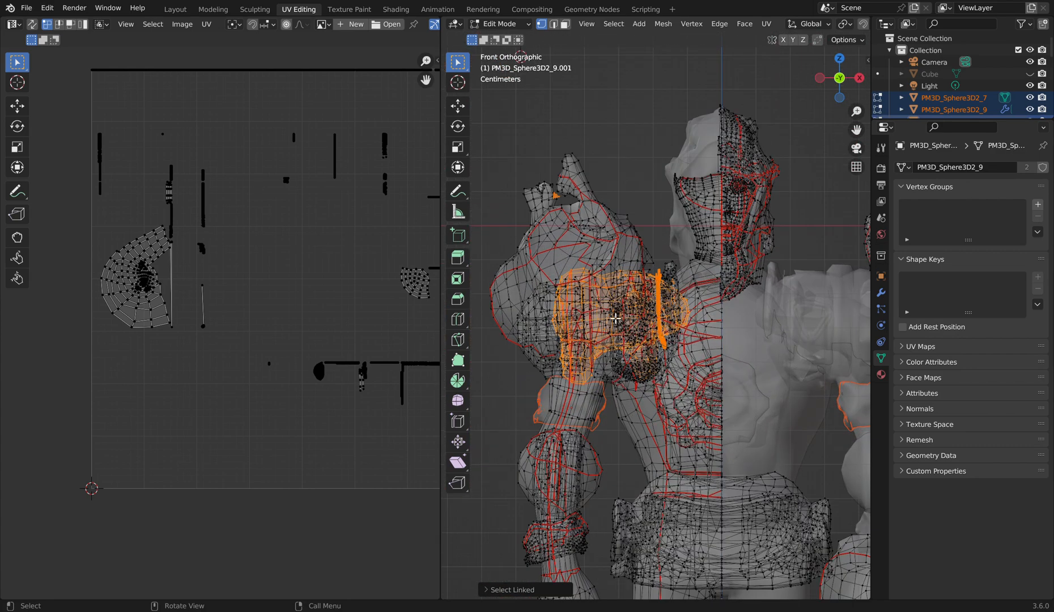
{"action": "scroll", "coordinate": [608, 296], "scroll_direction": "down", "scroll_amount": 2}
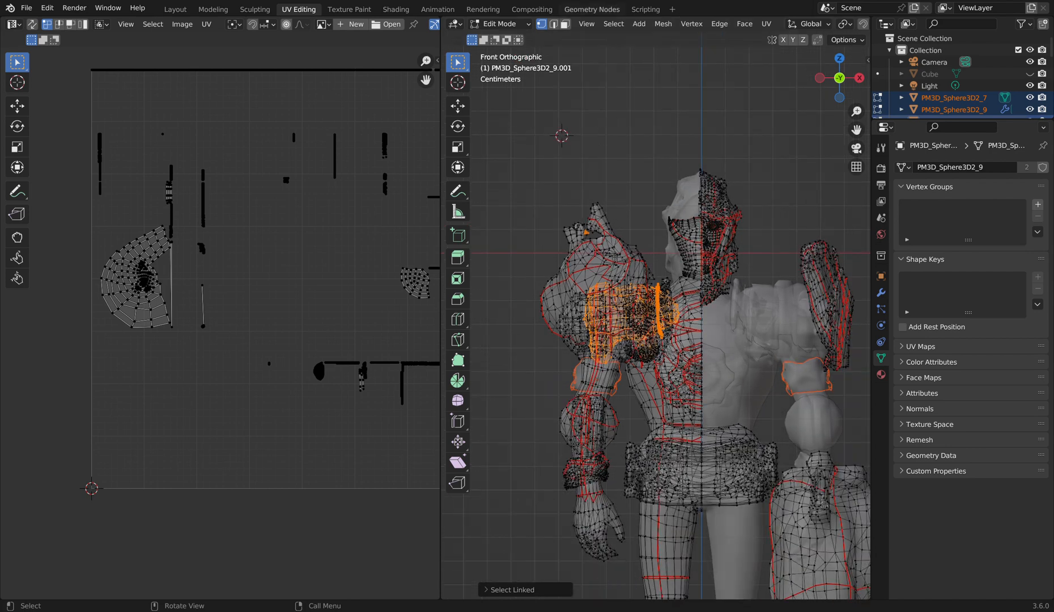
{"action": "scroll", "coordinate": [603, 434], "scroll_direction": "up", "scroll_amount": 4}
{"action": "scroll", "coordinate": [323, 397], "scroll_direction": "down", "scroll_amount": 2}
{"action": "scroll", "coordinate": [656, 316], "scroll_direction": "down", "scroll_amount": 3}
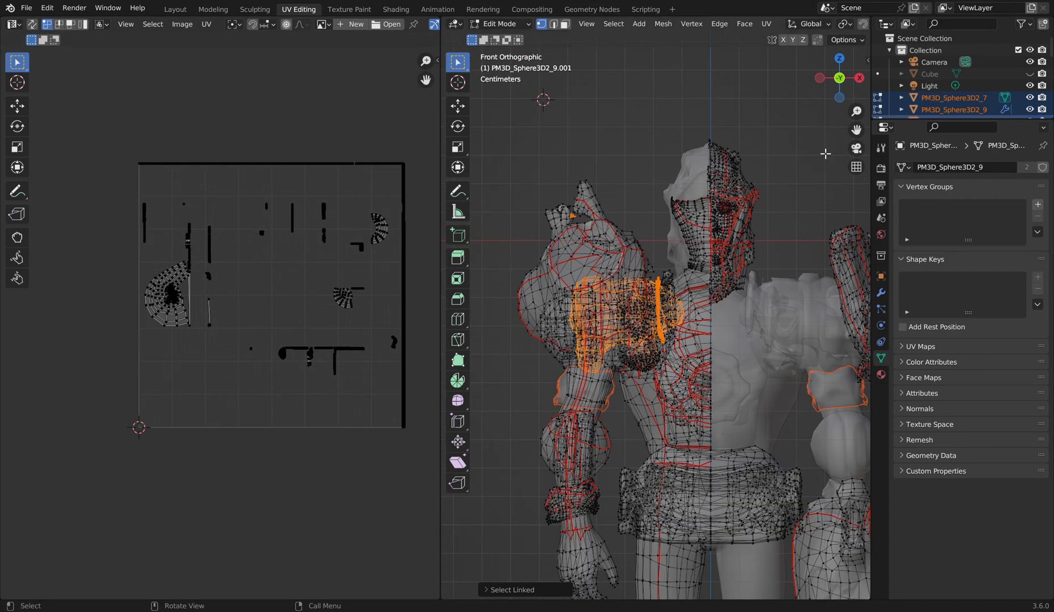
{"action": "scroll", "coordinate": [676, 138], "scroll_direction": "down", "scroll_amount": 2}
{"action": "left_click_drag", "start_coordinate": [857, 130], "coordinate": [859, 26]}
{"action": "scroll", "coordinate": [624, 242], "scroll_direction": "up", "scroll_amount": 3}
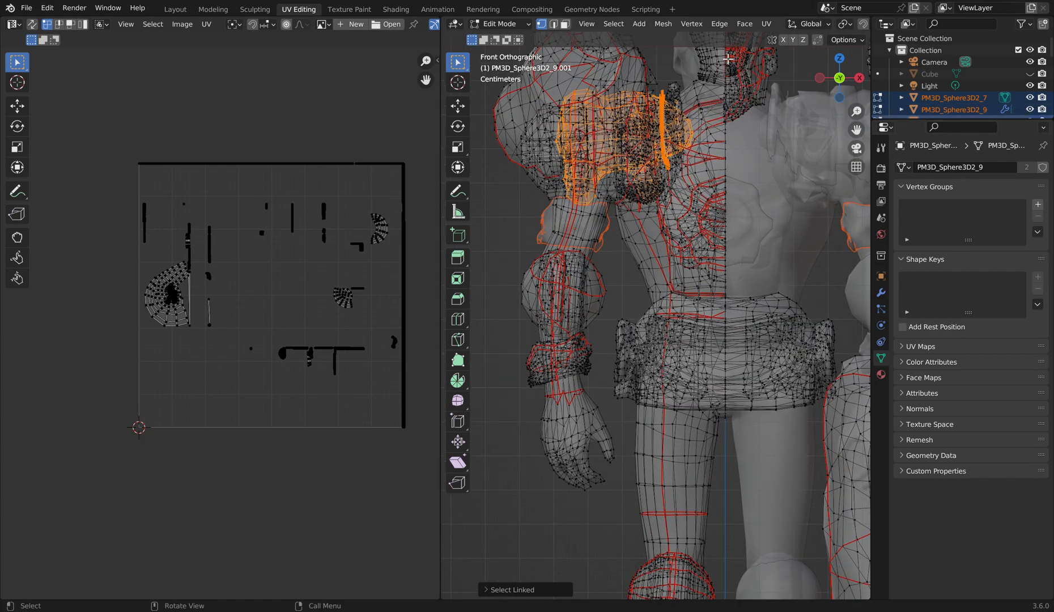
{"action": "mouse_move", "coordinate": [843, 129]}
{"action": "middle_mouse_down"}
{"action": "mouse_move", "coordinate": [658, 143]}
{"action": "mouse_move", "coordinate": [865, 139]}
{"action": "mouse_move", "coordinate": [853, 126]}
{"action": "middle_mouse_up"}
{"action": "left_click_drag", "start_coordinate": [861, 131], "coordinate": [882, 256]}
{"action": "mouse_move", "coordinate": [853, 89]}
{"action": "left_mouse_down"}
{"action": "mouse_move", "coordinate": [849, 105]}
{"action": "mouse_move", "coordinate": [865, 79]}
{"action": "left_mouse_up"}
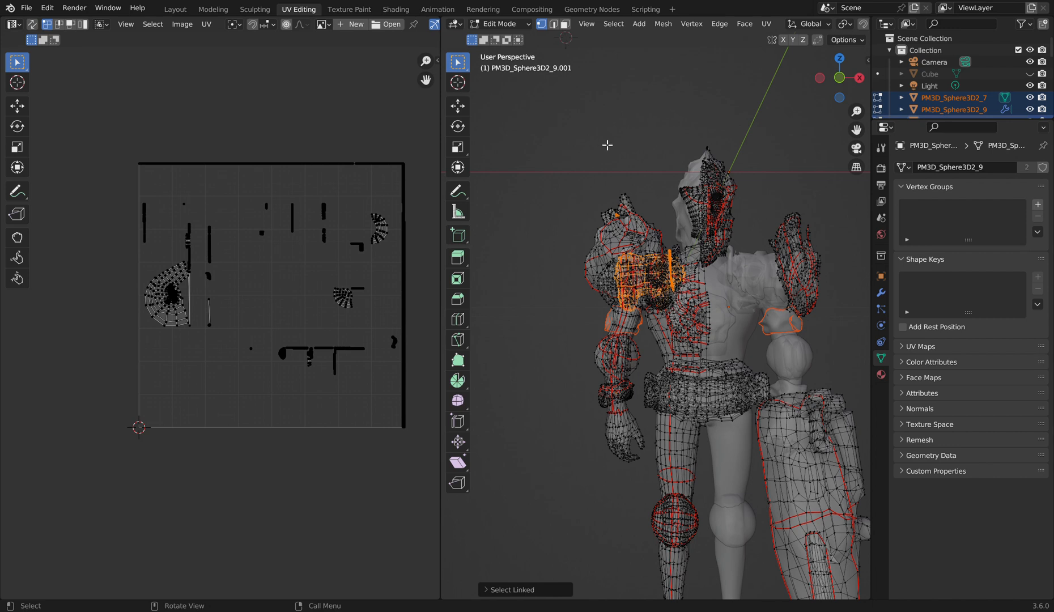
{"action": "scroll", "coordinate": [607, 145], "scroll_direction": "up", "scroll_amount": 5}
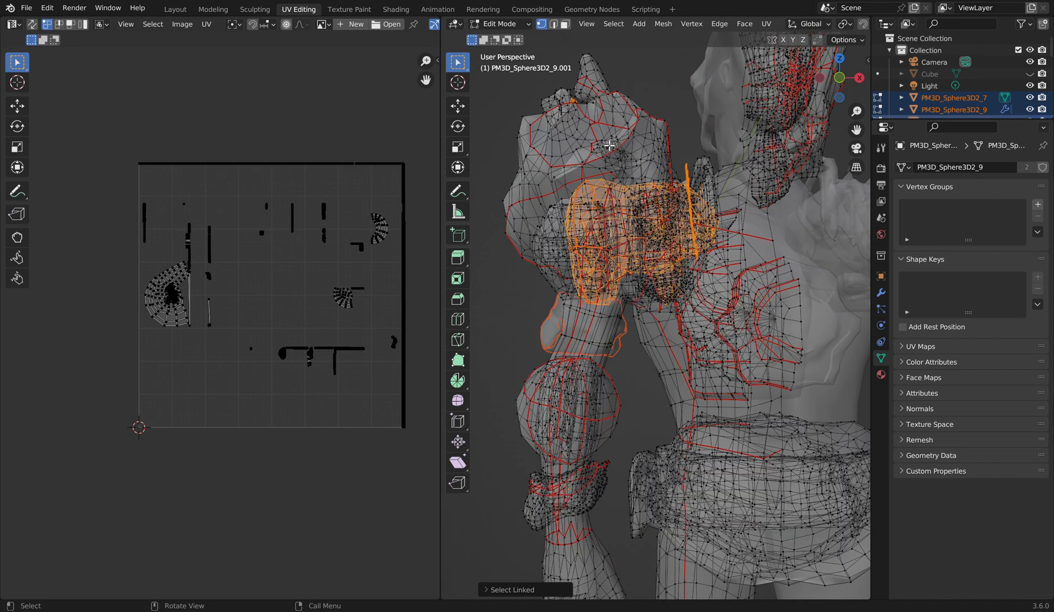
Clear the selection and try to select only the linked geometry of the thin dense strip beside the upper arm
{"action": "left_click", "coordinate": [668, 113]}
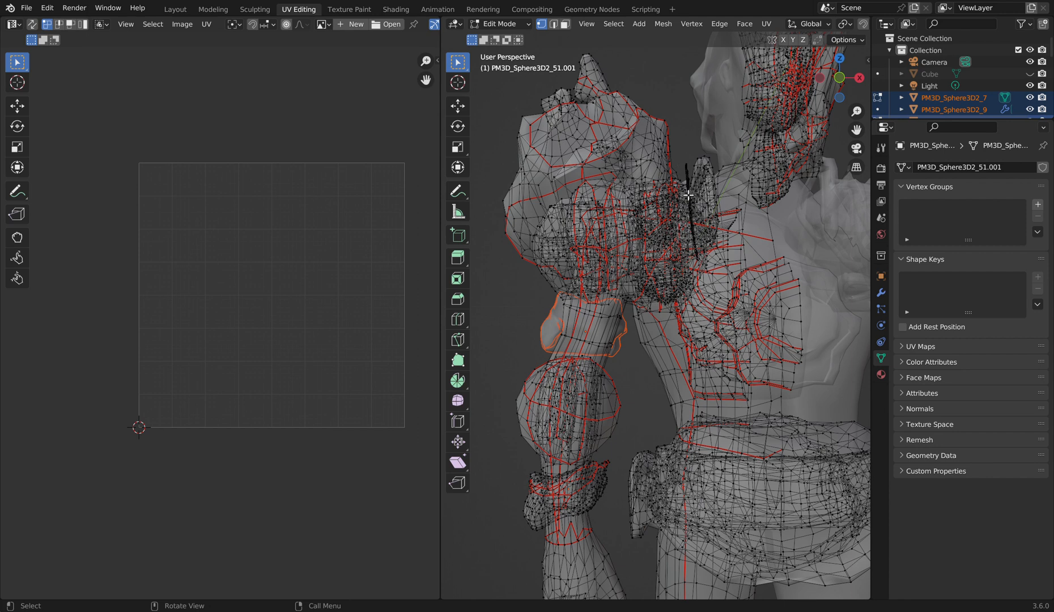
{"action": "key", "text": "l"}
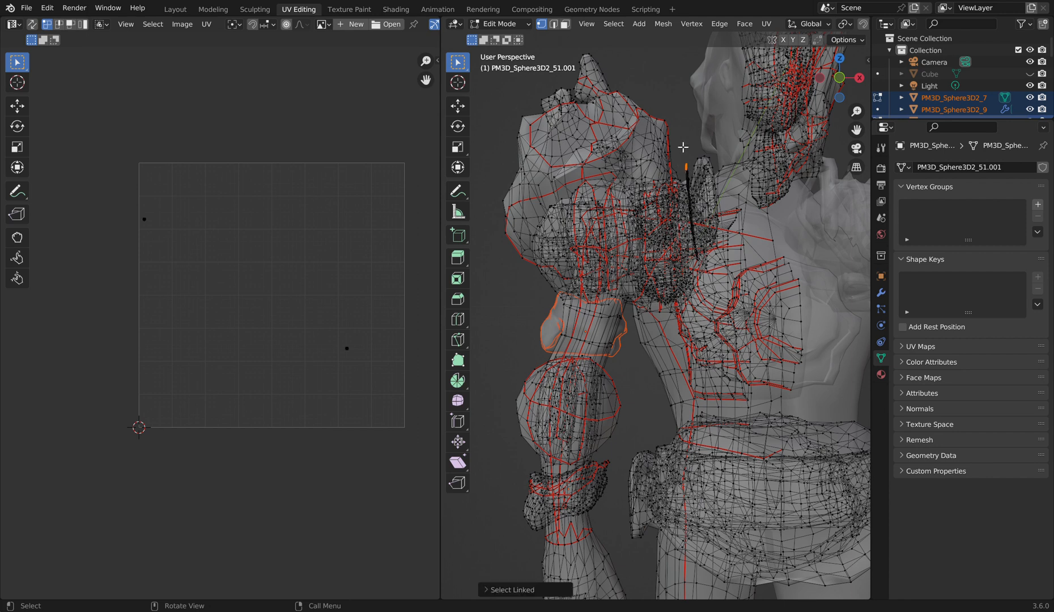
{"action": "key", "text": "l"}
{"action": "left_click", "coordinate": [690, 171]}
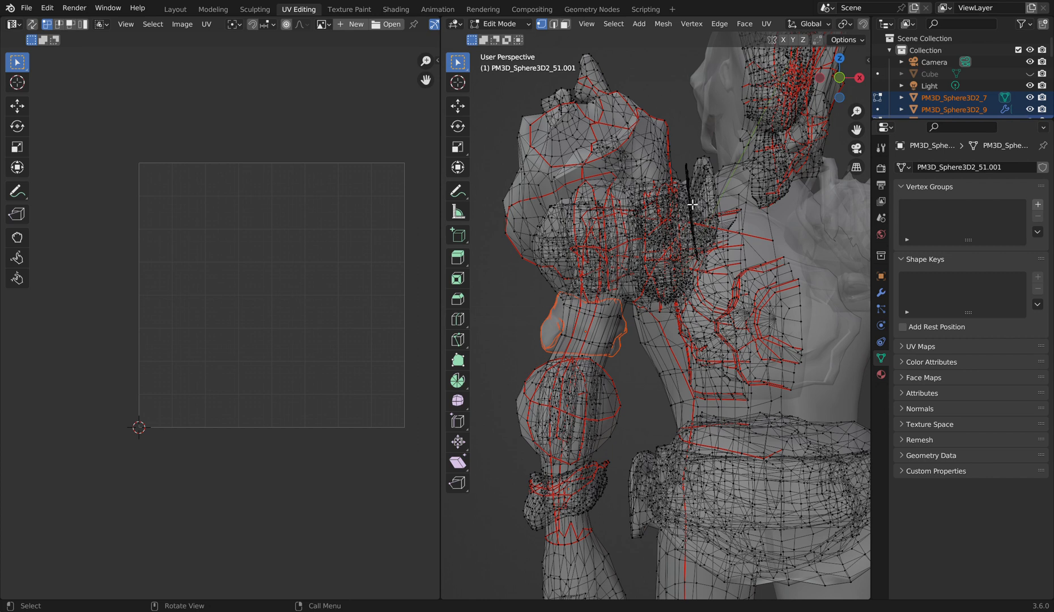
{"action": "key", "text": "l"}
{"action": "left_click", "coordinate": [668, 113]}
{"action": "key", "text": "l"}
{"action": "key", "text": "l"}
{"action": "left_click", "coordinate": [670, 100]}
{"action": "key", "text": "l"}
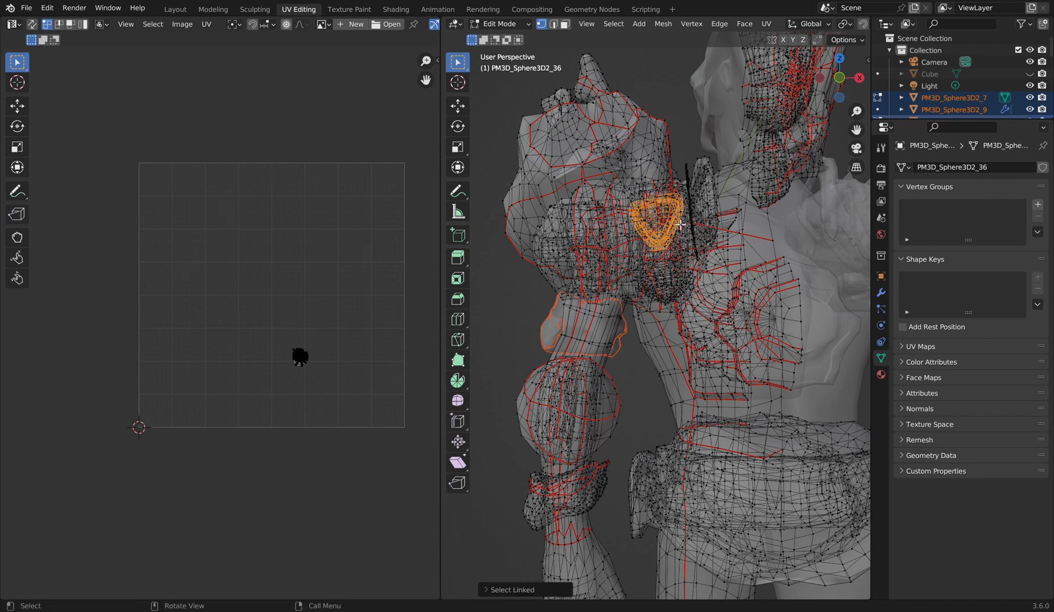
{"action": "key", "text": "l"}
{"action": "key", "text": "l"}
{"action": "key", "text": "l"}
{"action": "left_click", "coordinate": [690, 148]}
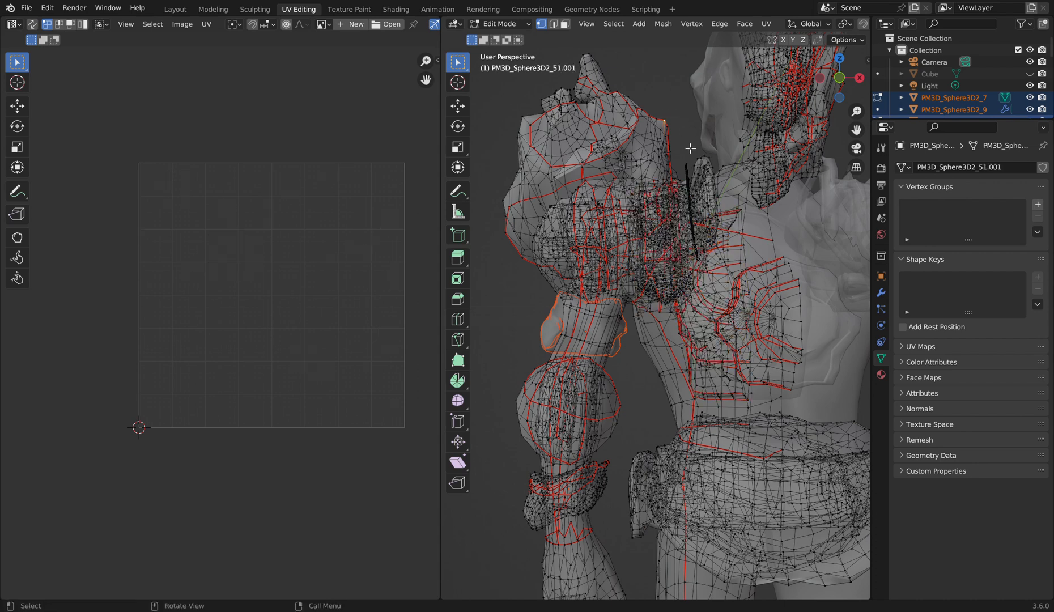
Select the linked geometry of the upper-arm piece together with the thin dense strip from a close-up angle
{"action": "scroll", "coordinate": [718, 123], "scroll_direction": "up", "scroll_amount": 6}
{"action": "scroll", "coordinate": [739, 198], "scroll_direction": "down", "scroll_amount": 4}
{"action": "middle_click_drag", "start_coordinate": [861, 140], "coordinate": [771, 363], "text": "shift"}
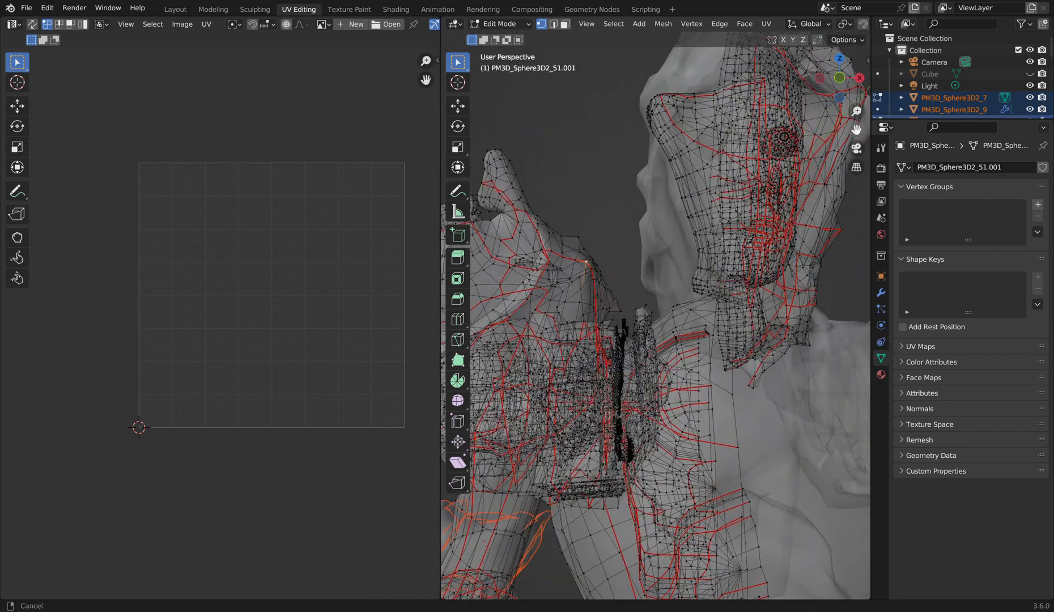
{"action": "scroll", "coordinate": [597, 144], "scroll_direction": "up", "scroll_amount": 2}
{"action": "left_click_drag", "start_coordinate": [839, 80], "coordinate": [839, 50]}
{"action": "key", "text": "l"}
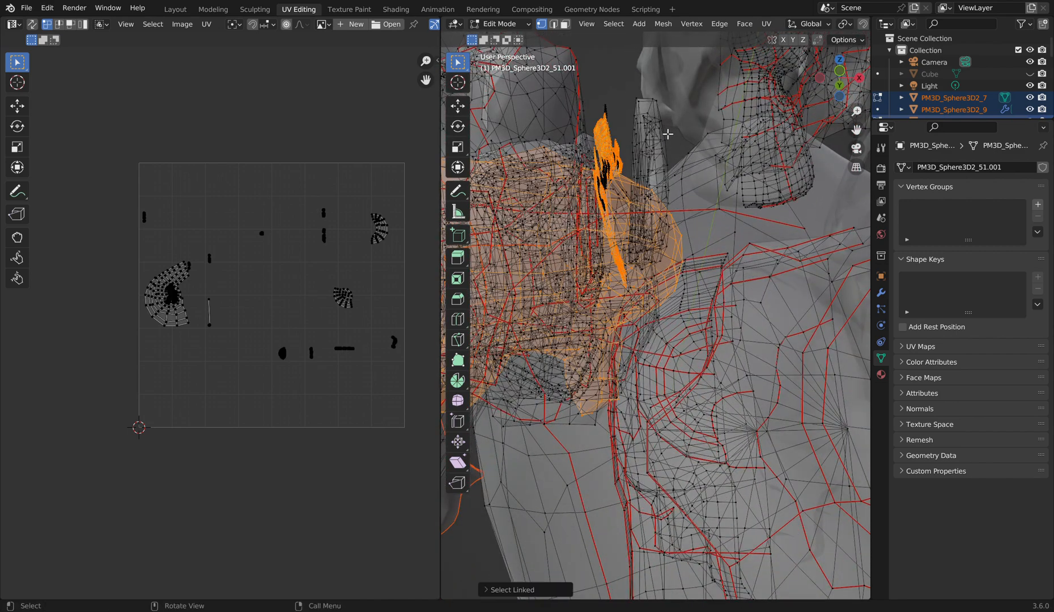
{"action": "scroll", "coordinate": [668, 134], "scroll_direction": "down", "scroll_amount": 5}
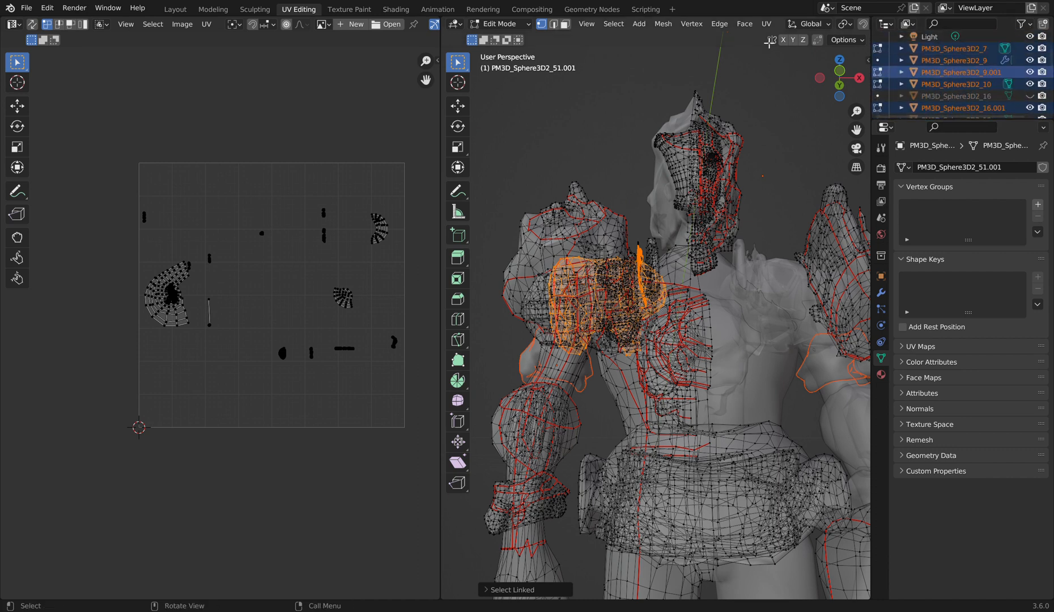
Leave multi-object editing, select only the upper-arm armour object and enter Edit Mode on it alone
{"action": "left_click", "coordinate": [499, 24]}
{"action": "left_click", "coordinate": [499, 37]}
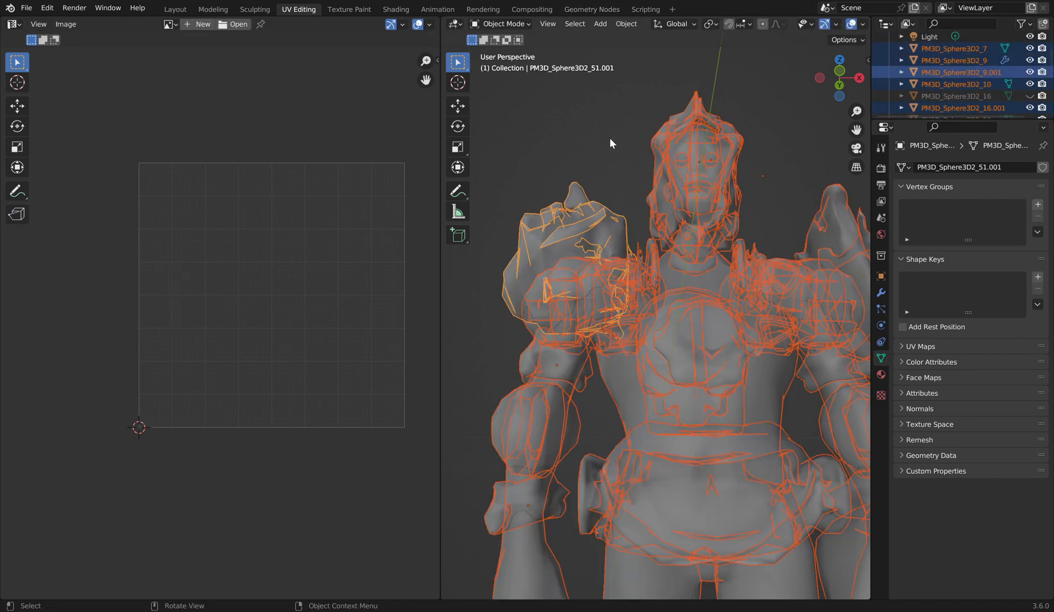
{"action": "left_click", "coordinate": [640, 245]}
{"action": "scroll", "coordinate": [777, 123], "scroll_direction": "down", "scroll_amount": 3}
{"action": "scroll", "coordinate": [778, 123], "scroll_direction": "up", "scroll_amount": 4}
{"action": "left_click", "coordinate": [499, 23]}
{"action": "left_click", "coordinate": [504, 42]}
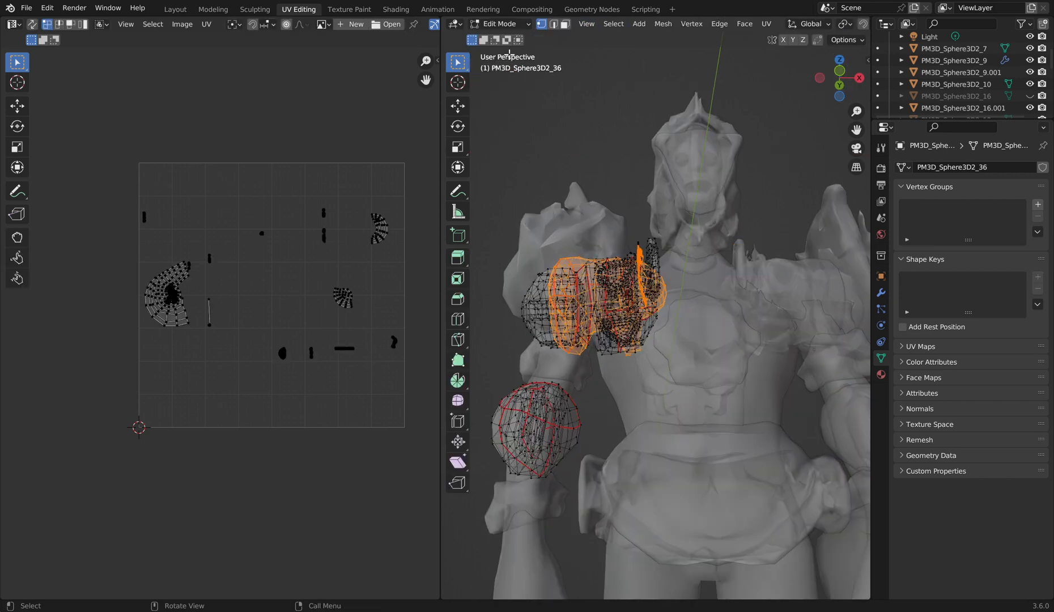
Separate the selected upper-arm piece and thin strip from the armour mesh into their own object
{"action": "scroll", "coordinate": [640, 221], "scroll_direction": "up", "scroll_amount": 2}
{"action": "scroll", "coordinate": [673, 125], "scroll_direction": "down", "scroll_amount": 5}
{"action": "scroll", "coordinate": [665, 215], "scroll_direction": "up", "scroll_amount": 5}
{"action": "scroll", "coordinate": [782, 125], "scroll_direction": "down", "scroll_amount": 2}
{"action": "mouse_move", "coordinate": [836, 81]}
{"action": "left_mouse_down"}
{"action": "mouse_move", "coordinate": [840, 114]}
{"action": "mouse_move", "coordinate": [840, 94]}
{"action": "left_mouse_up"}
{"action": "scroll", "coordinate": [716, 176], "scroll_direction": "down", "scroll_amount": 3}
{"action": "right_click", "coordinate": [637, 286]}
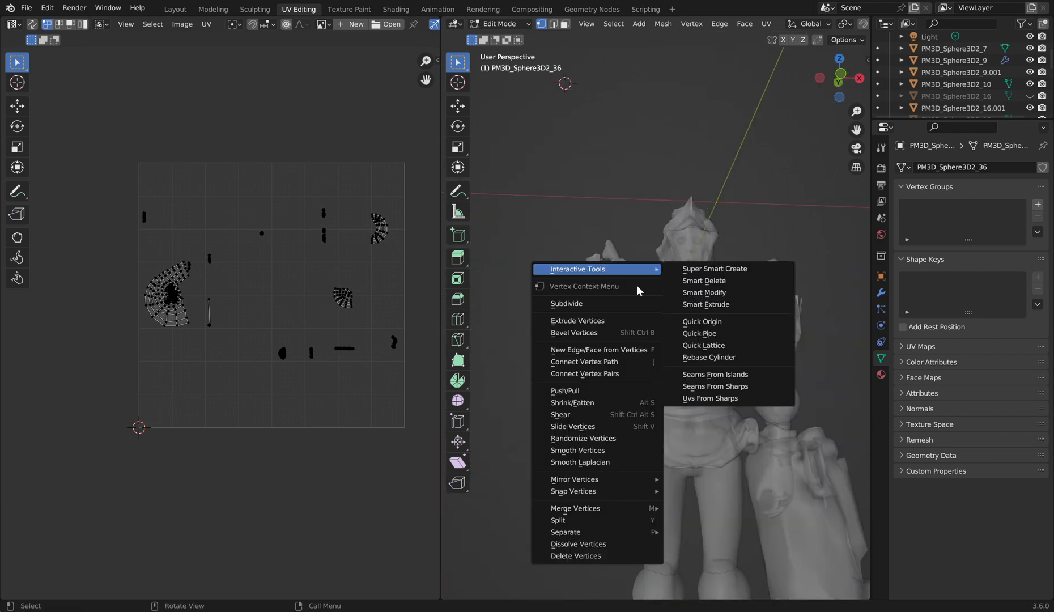
{"action": "mouse_move", "coordinate": [578, 531]}
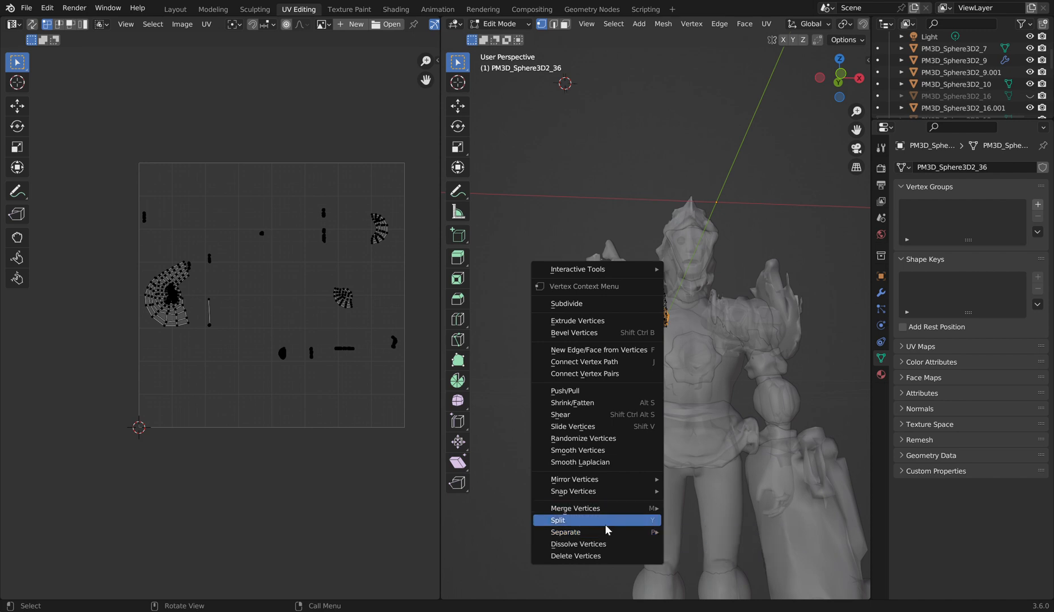
{"action": "left_click", "coordinate": [697, 537]}
Select the original PM3D_Sphere3D2_36 object among the scene objects and return to Object Mode
{"action": "scroll", "coordinate": [935, 103], "scroll_direction": "down", "scroll_amount": 5}
{"action": "scroll", "coordinate": [945, 85], "scroll_direction": "up", "scroll_amount": 5}
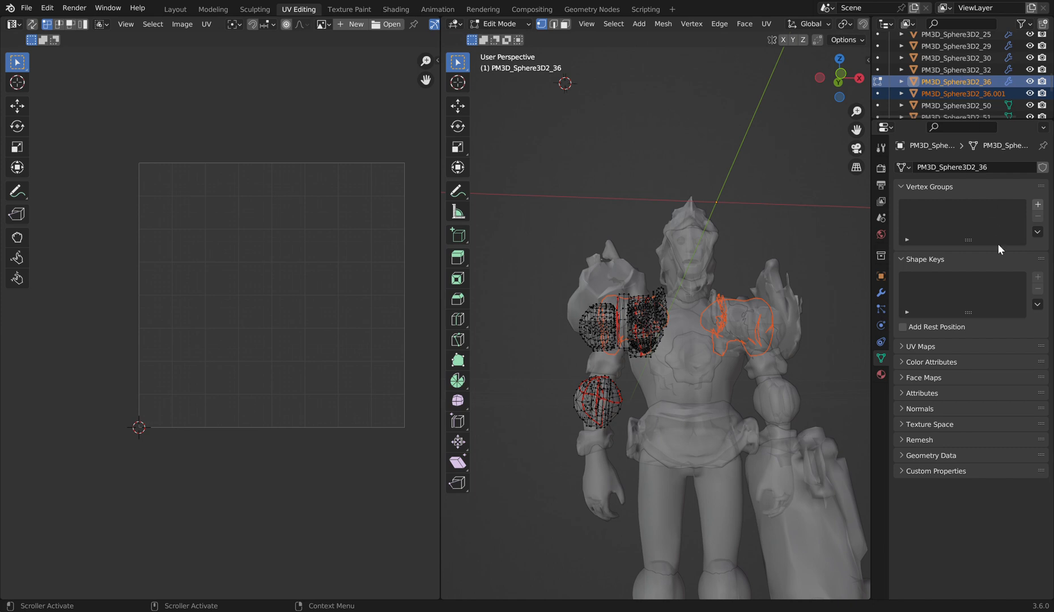
{"action": "scroll", "coordinate": [935, 100], "scroll_direction": "up", "scroll_amount": 2}
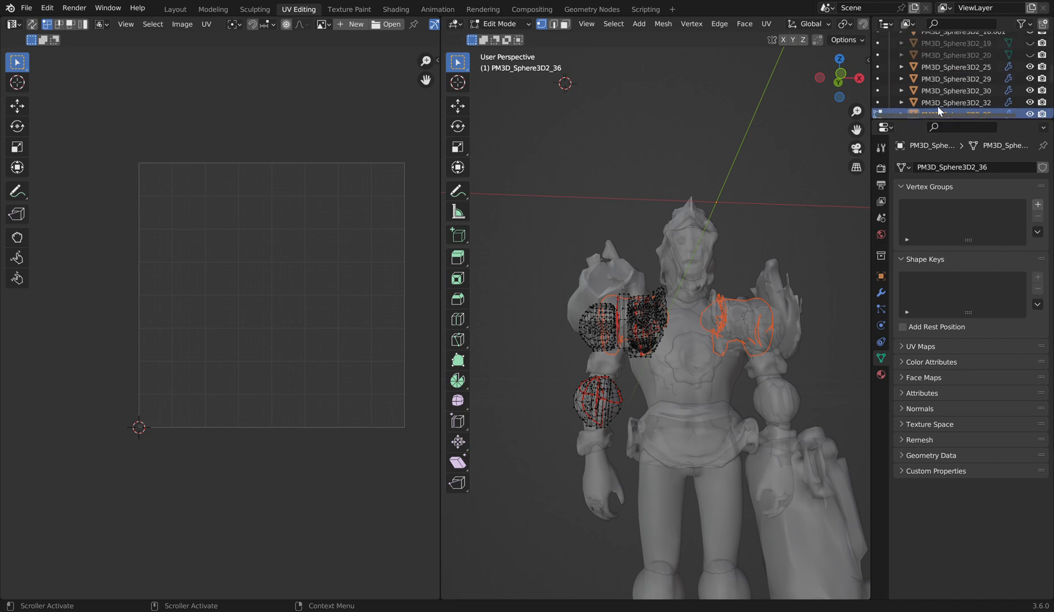
{"action": "left_click", "coordinate": [936, 100]}
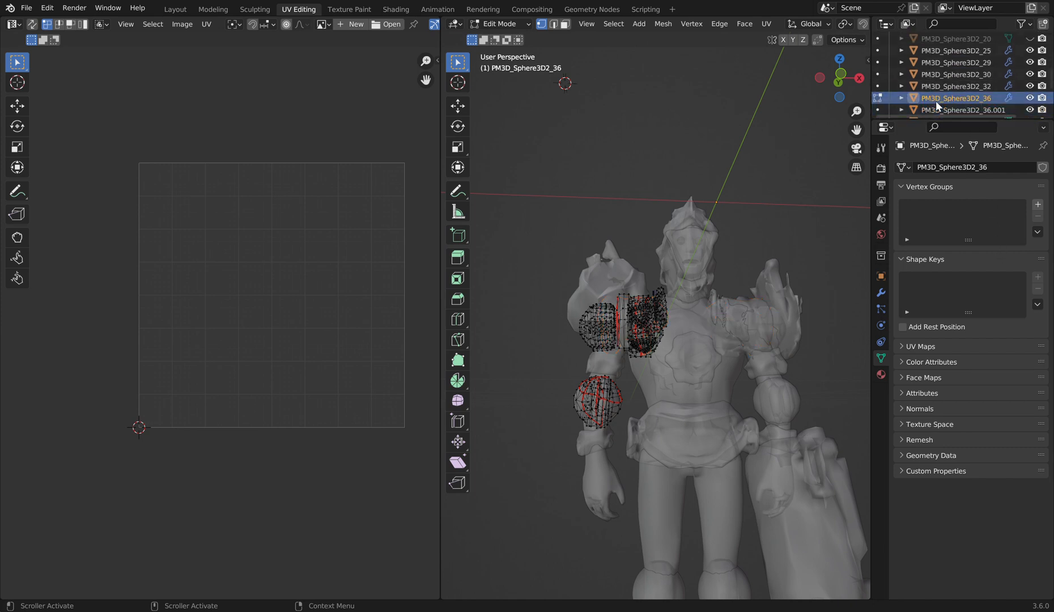
{"action": "left_click", "coordinate": [499, 24]}
{"action": "left_click", "coordinate": [503, 37]}
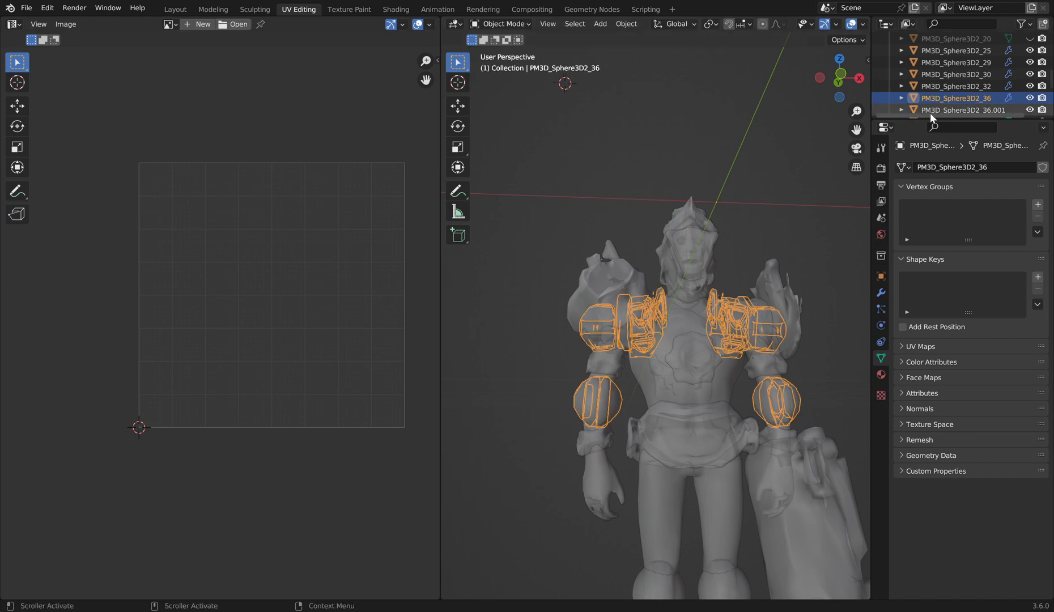
Select the separated upper-arm object PM3D_Sphere3D2_36.001 and copy it
{"action": "right_click", "coordinate": [953, 96]}
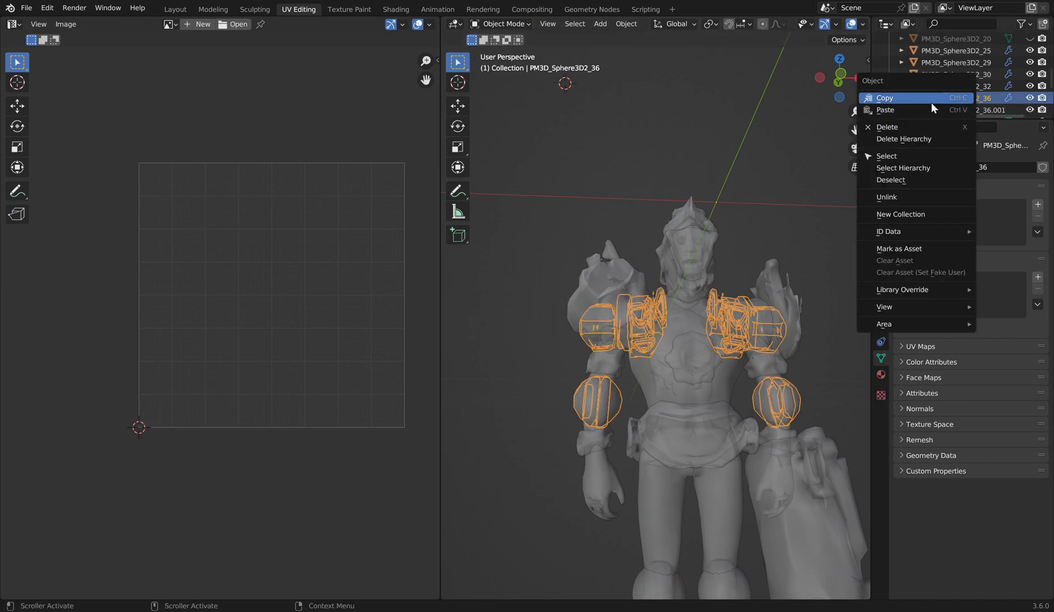
{"action": "left_click", "coordinate": [989, 99]}
{"action": "left_click", "coordinate": [984, 110]}
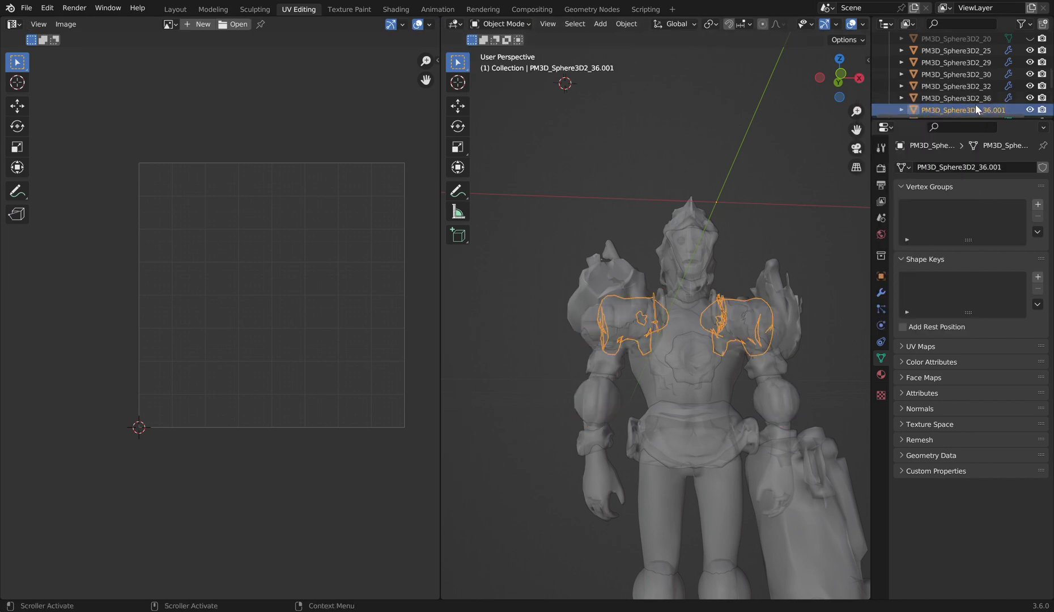
{"action": "right_click", "coordinate": [963, 105]}
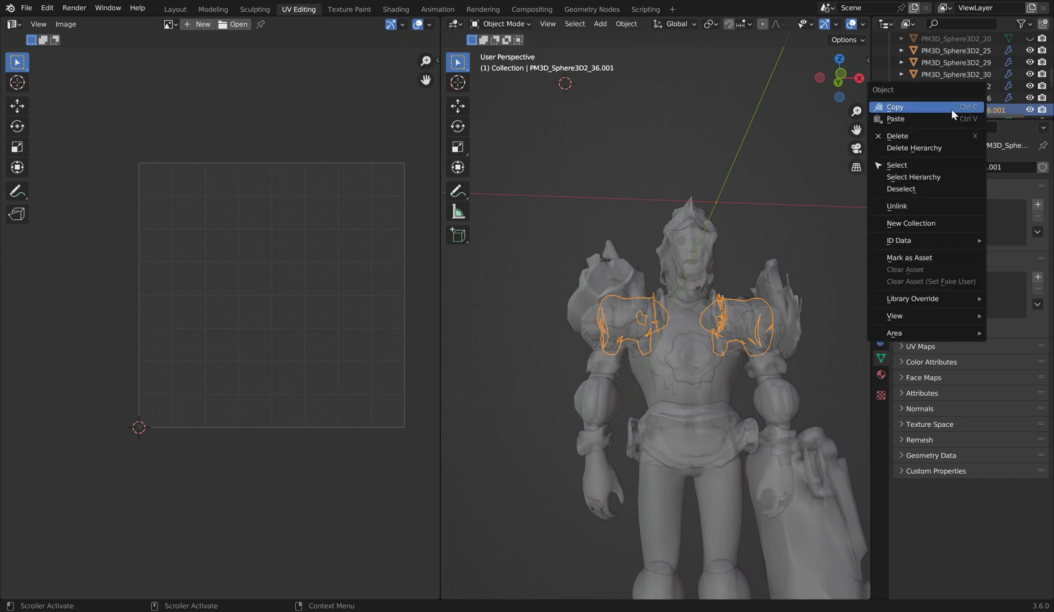
{"action": "left_click", "coordinate": [952, 109]}
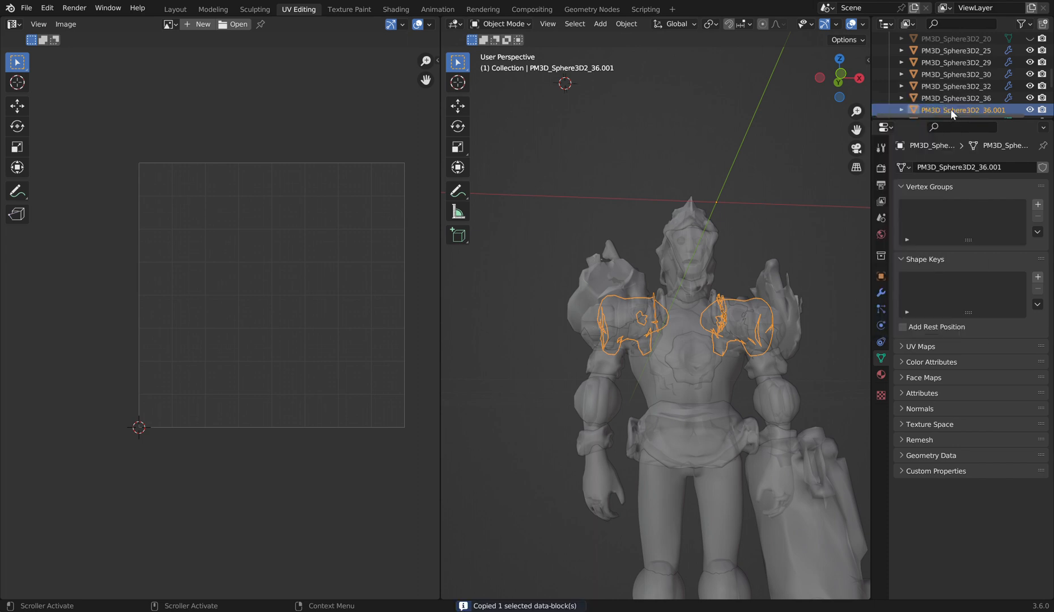
Undo the upper-arm separation and object selection changes, back to editing all the figure's meshes together
{"action": "left_click", "coordinate": [642, 150]}
{"action": "key", "text": "ctrl+z"}
{"action": "key", "text": "ctrl+z"}
{"action": "key", "text": "ctrl+z"}
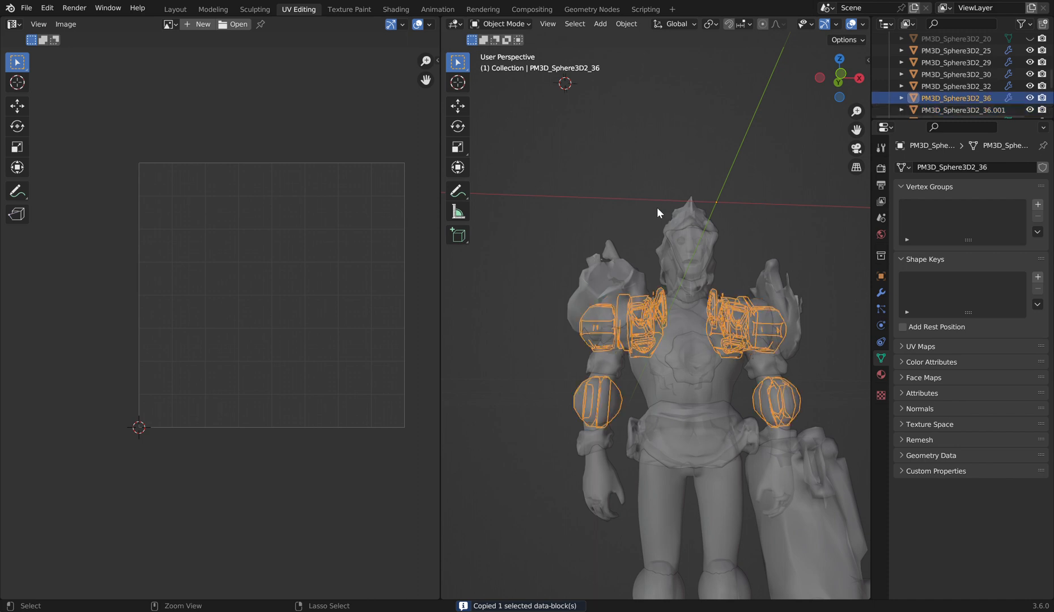
{"action": "key", "text": "ctrl+z"}
{"action": "key", "text": "ctrl+z"}
{"action": "key", "text": "ctrl+z"}
{"action": "key", "text": "ctrl+z"}
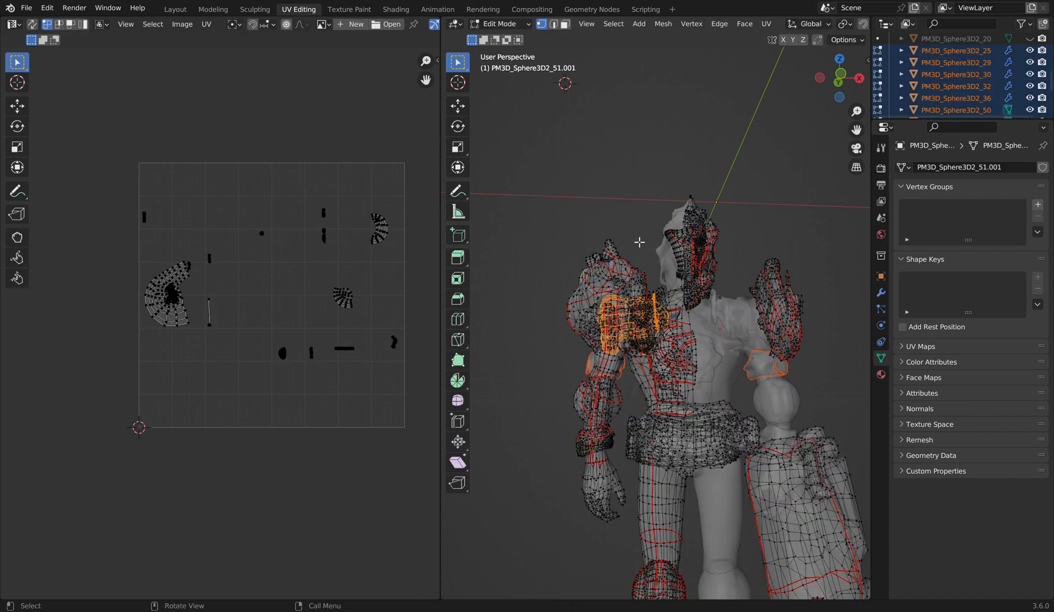
Undo the linked-selection attempts back to the earlier selection of the upper-arm piece, thin dense strip and stray islands
{"action": "scroll", "coordinate": [662, 218], "scroll_direction": "up", "scroll_amount": 3}
{"action": "scroll", "coordinate": [668, 138], "scroll_direction": "down", "scroll_amount": 2}
{"action": "key", "text": "ctrl+z"}
{"action": "key", "text": "ctrl+z"}
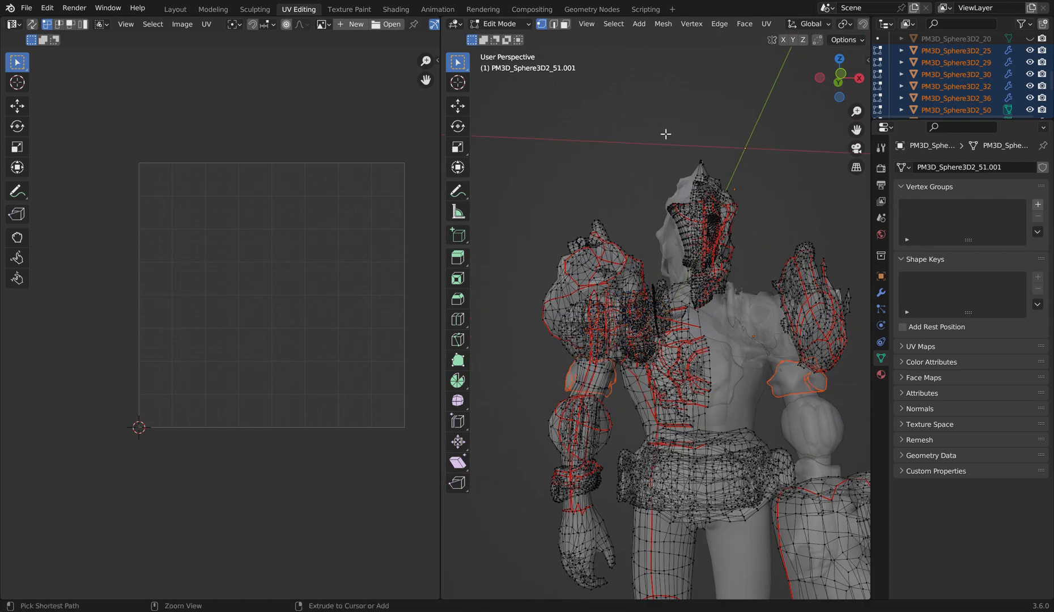
{"action": "key", "text": "ctrl+z"}
{"action": "key", "text": "ctrl+z"}
{"action": "key", "text": "ctrl+z"}
{"action": "key", "text": "ctrl+z"}
{"action": "key", "text": "ctrl+z"}
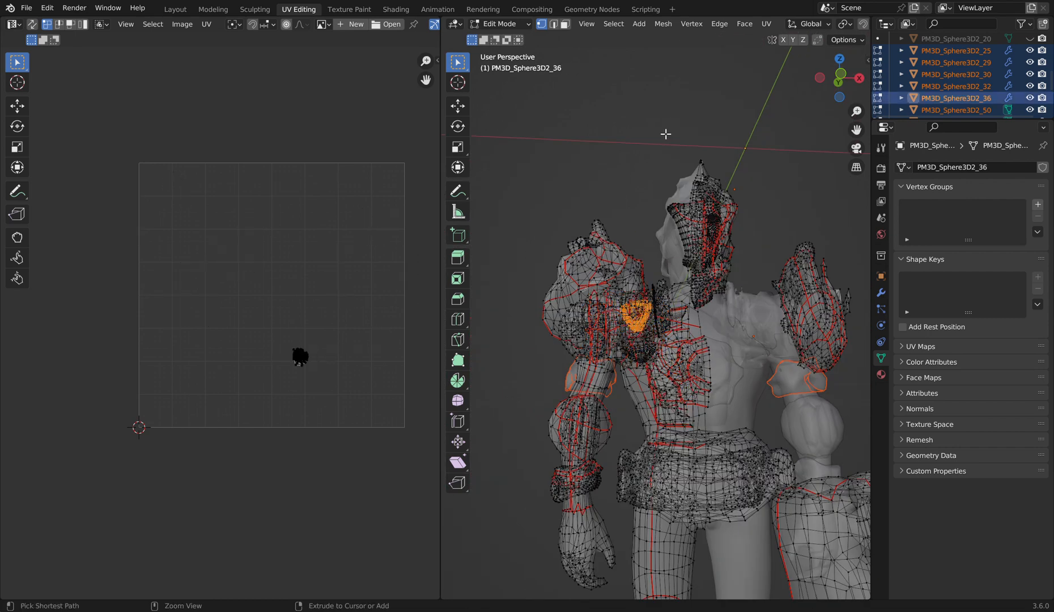
{"action": "key", "text": "ctrl+z"}
{"action": "key", "text": "ctrl+z"}
{"action": "key", "text": "ctrl+z"}
{"action": "key", "text": "ctrl+z"}
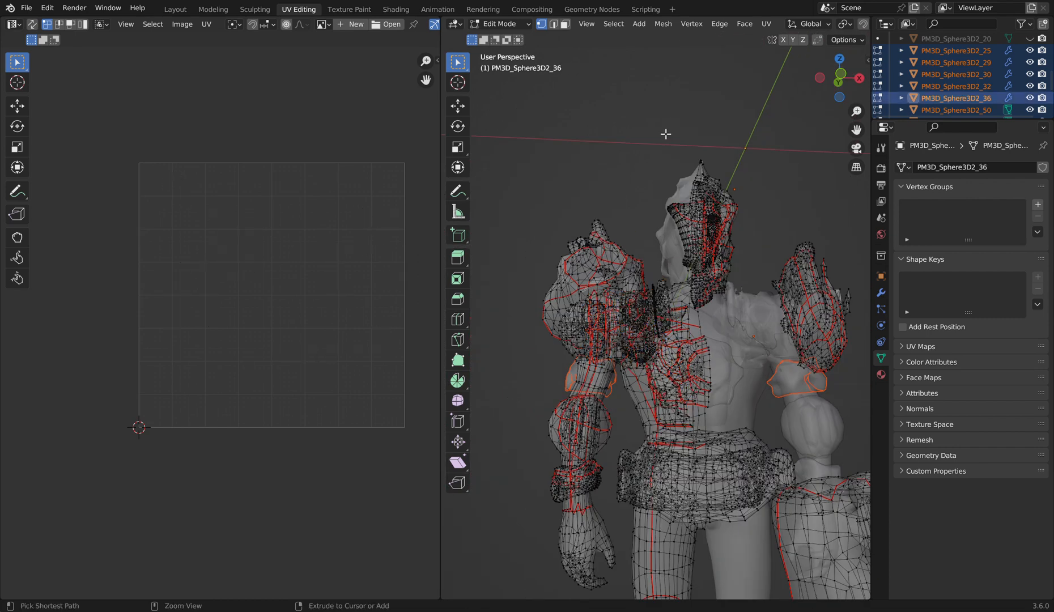
{"action": "key", "text": "ctrl+z"}
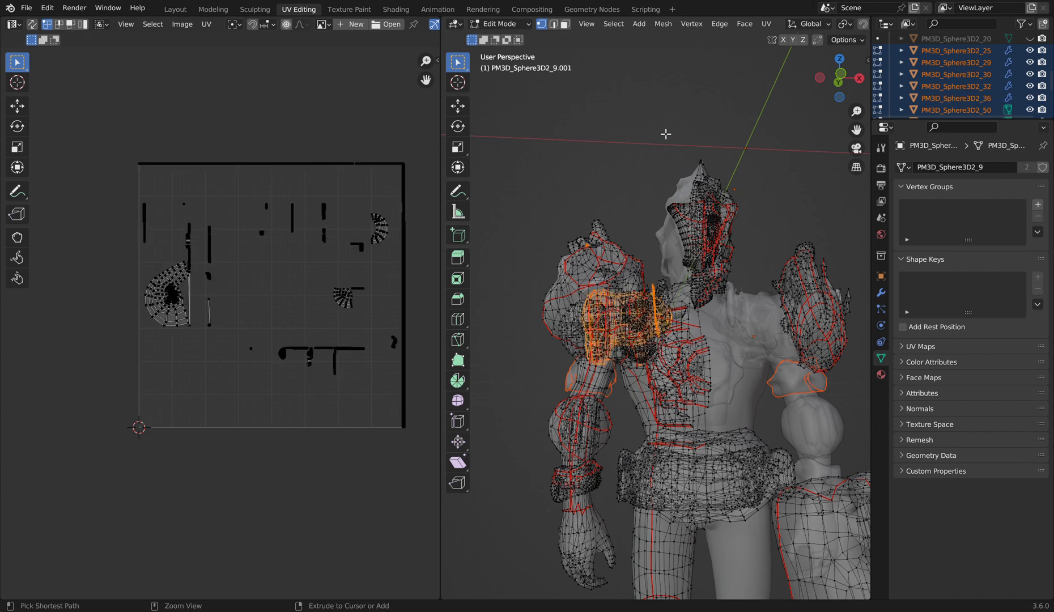
{"action": "scroll", "coordinate": [617, 217], "scroll_direction": "down", "scroll_amount": 6}
{"action": "scroll", "coordinate": [685, 172], "scroll_direction": "up", "scroll_amount": 6}
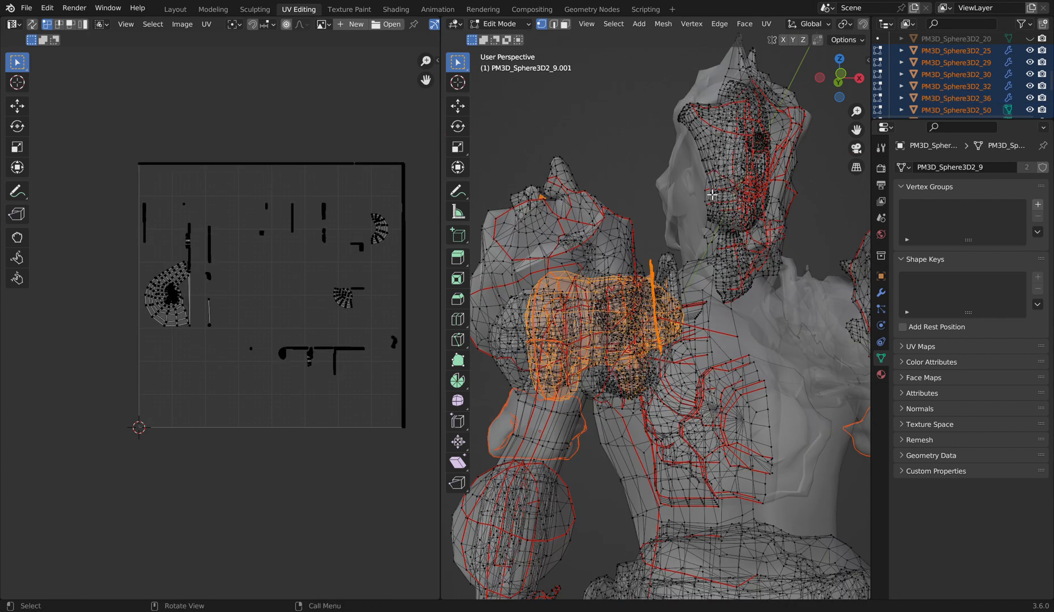
Delete the selected upper-arm piece, thin dense strip and stray islands from the figure
{"action": "scroll", "coordinate": [832, 100], "scroll_direction": "down", "scroll_amount": 3}
{"action": "left_click_drag", "start_coordinate": [835, 90], "coordinate": [998, 92]}
{"action": "scroll", "coordinate": [678, 181], "scroll_direction": "up", "scroll_amount": 4}
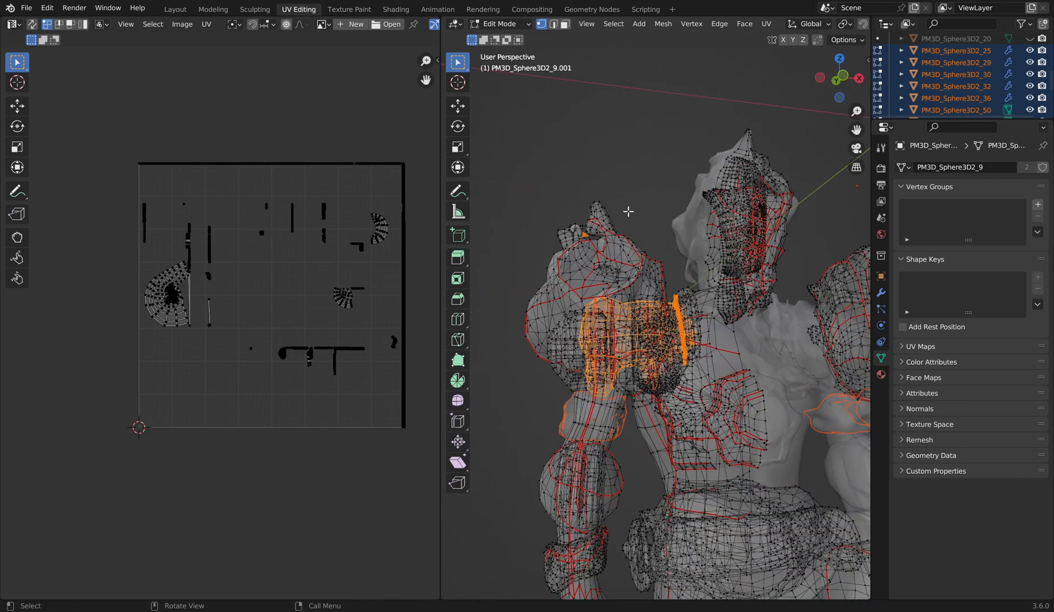
{"action": "key", "text": "ctrl+z"}
{"action": "key", "text": "ctrl+z"}
{"action": "scroll", "coordinate": [618, 214], "scroll_direction": "down", "scroll_amount": 3}
{"action": "key", "text": "x"}
{"action": "left_click", "coordinate": [616, 192]}
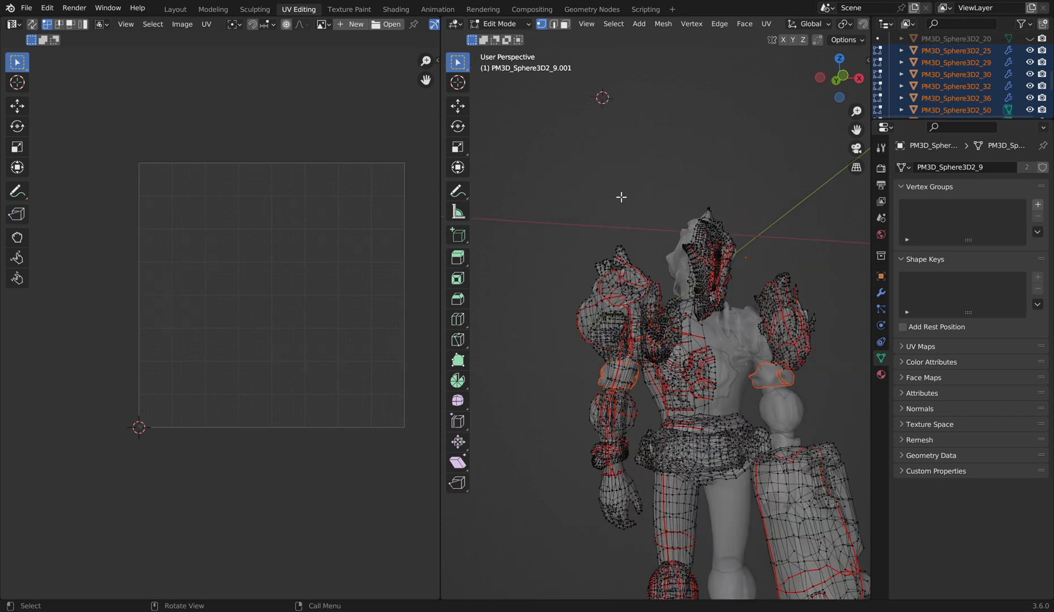
Paste the copied upper-arm object into the scene and select PM3D_Sphere3D2_36.001 among the scene objects
{"action": "right_click", "coordinate": [947, 101]}
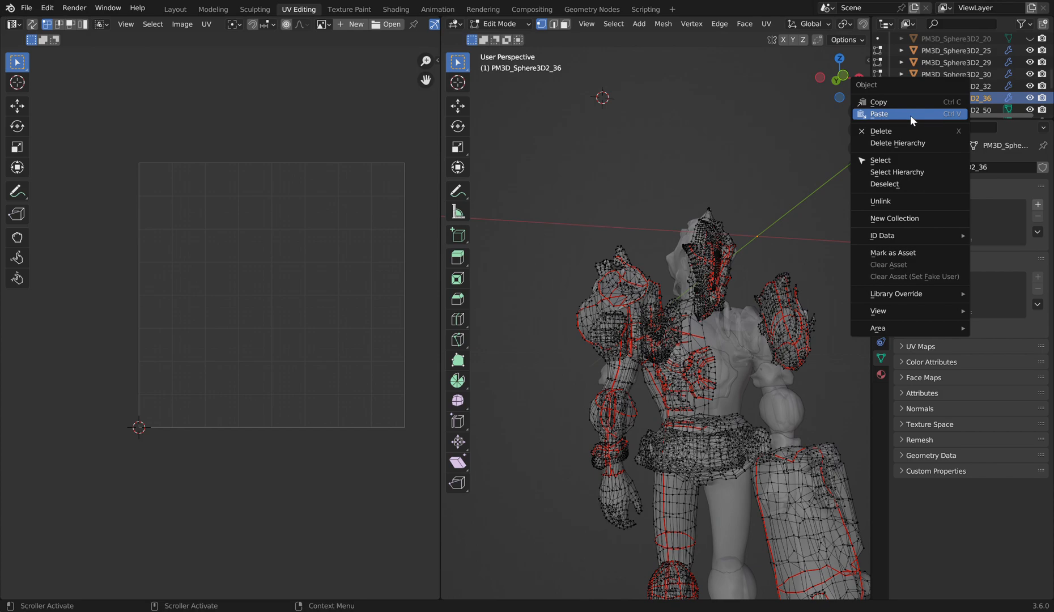
{"action": "left_click", "coordinate": [910, 114]}
{"action": "left_click", "coordinate": [961, 110]}
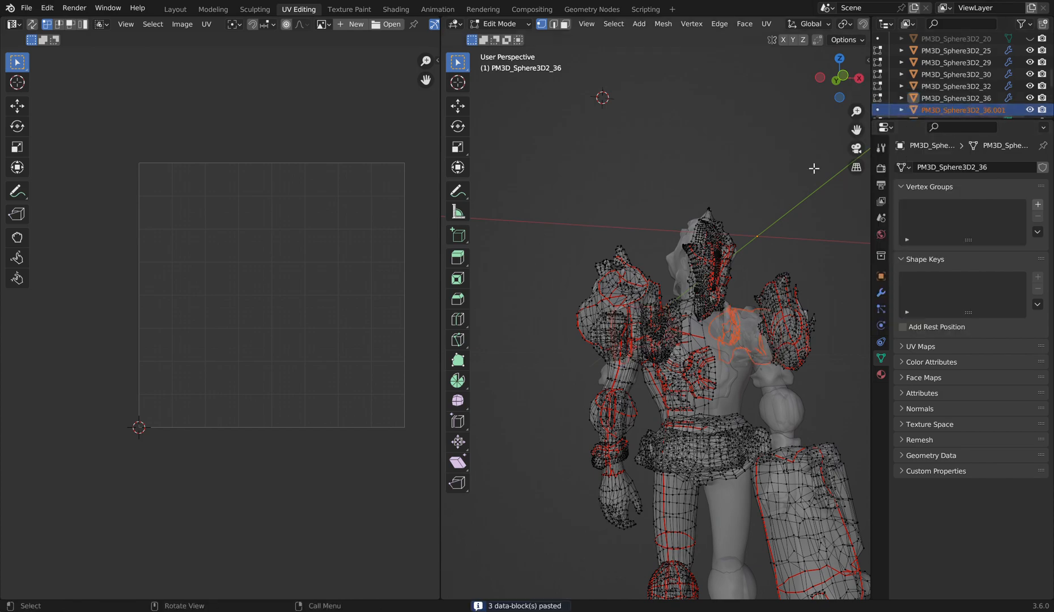
Switch to the front view and Object Mode with the pasted upper-arm object PM3D_Sphere3D2_36.001 active
{"action": "scroll", "coordinate": [746, 149], "scroll_direction": "down", "scroll_amount": 2}
{"action": "scroll", "coordinate": [794, 124], "scroll_direction": "up", "scroll_amount": 3}
{"action": "left_click_drag", "start_coordinate": [821, 79], "coordinate": [907, 65]}
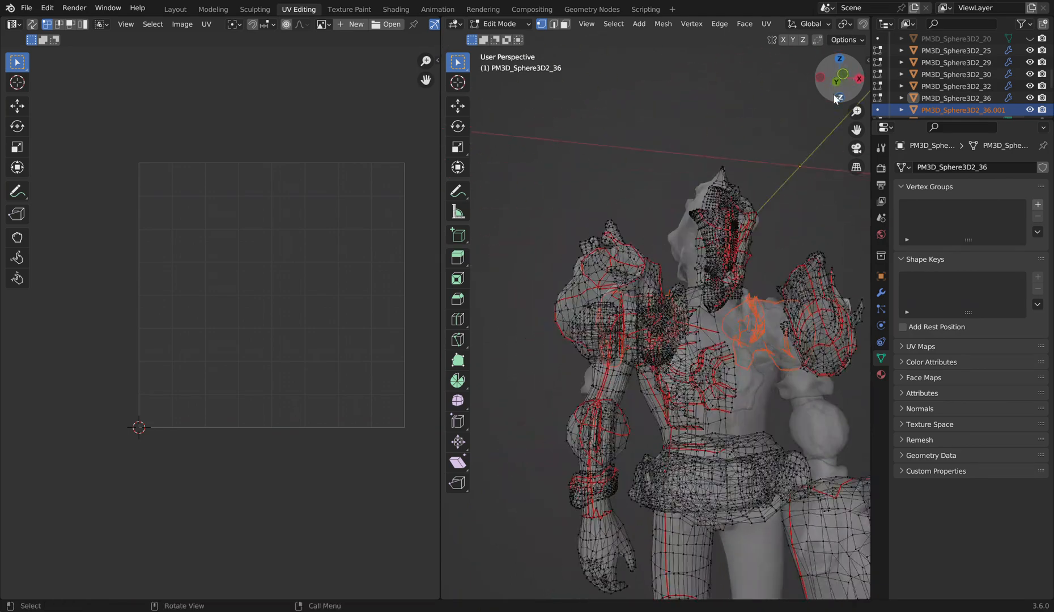
{"action": "left_click_drag", "start_coordinate": [857, 130], "coordinate": [719, 109]}
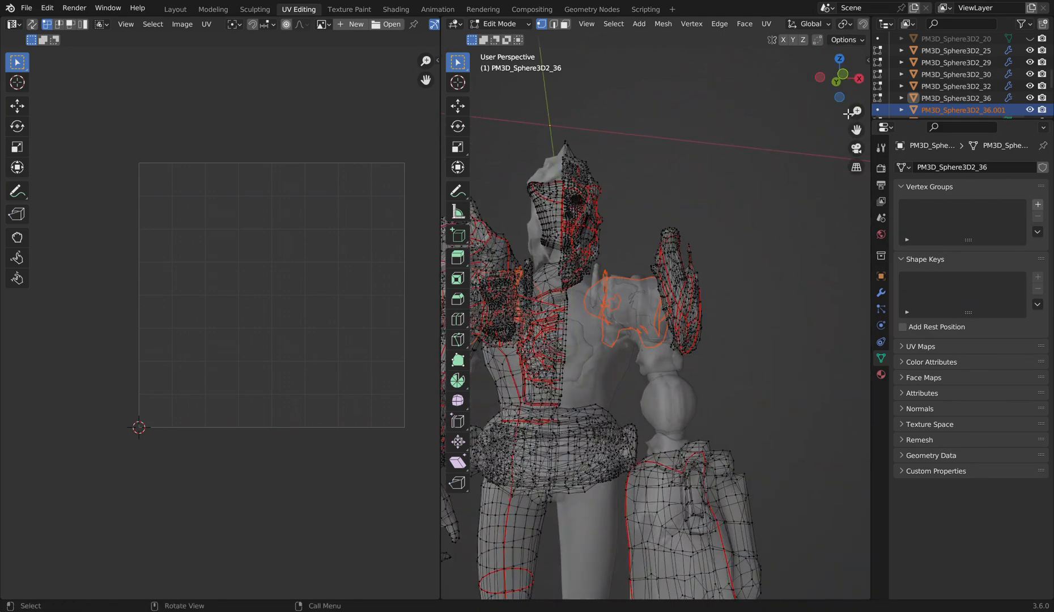
{"action": "left_click", "coordinate": [821, 79]}
{"action": "left_click", "coordinate": [855, 82]}
{"action": "scroll", "coordinate": [619, 173], "scroll_direction": "up", "scroll_amount": 3}
{"action": "left_click", "coordinate": [499, 24]}
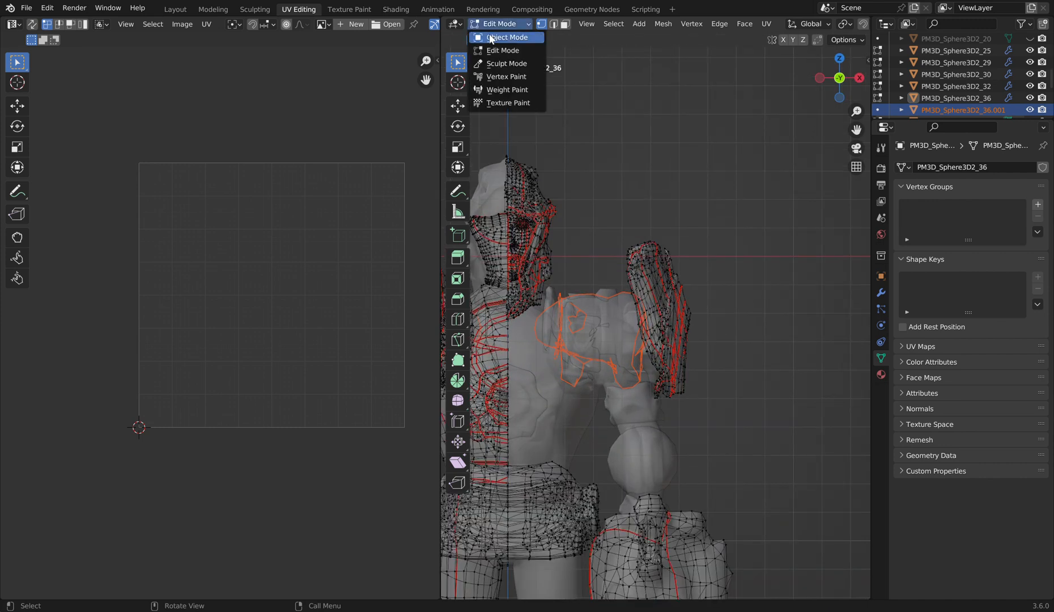
{"action": "left_click", "coordinate": [492, 35]}
{"action": "left_click", "coordinate": [579, 310]}
Move the pasted upper-arm object straight up along Z until it sits clear above the figure's head
{"action": "scroll", "coordinate": [605, 194], "scroll_direction": "down", "scroll_amount": 7}
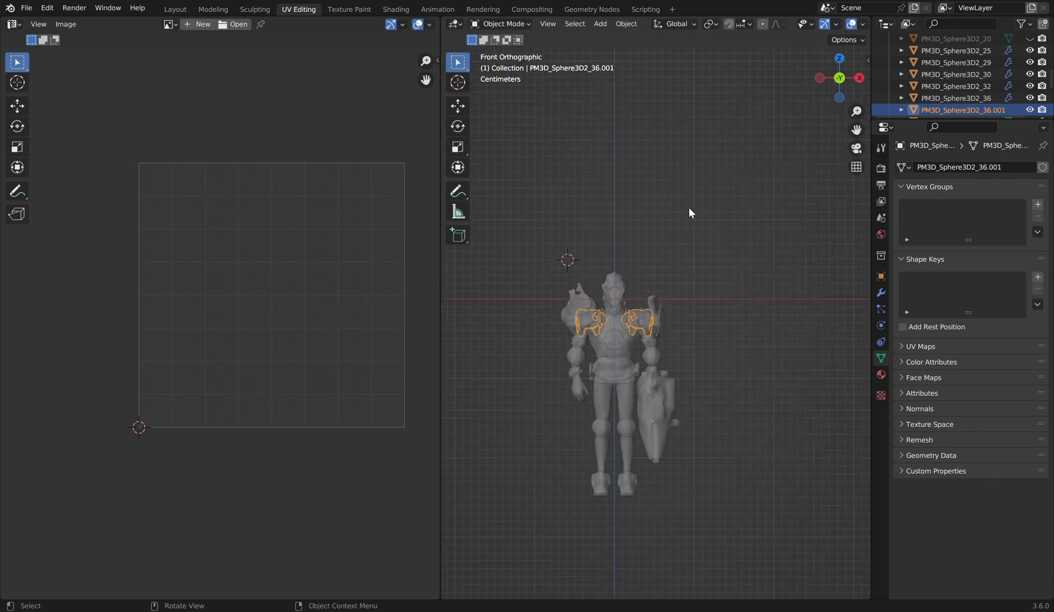
{"action": "scroll", "coordinate": [591, 295], "scroll_direction": "up", "scroll_amount": 4}
{"action": "left_click", "coordinate": [461, 106]}
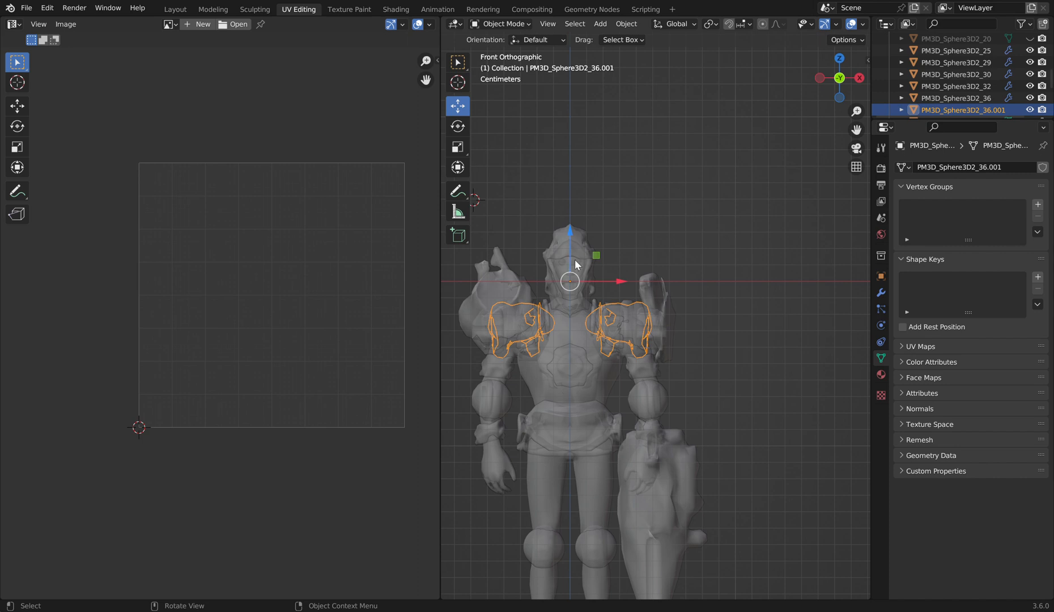
{"action": "left_click_drag", "start_coordinate": [574, 243], "coordinate": [573, 84]}
{"action": "scroll", "coordinate": [779, 124], "scroll_direction": "up", "scroll_amount": 3}
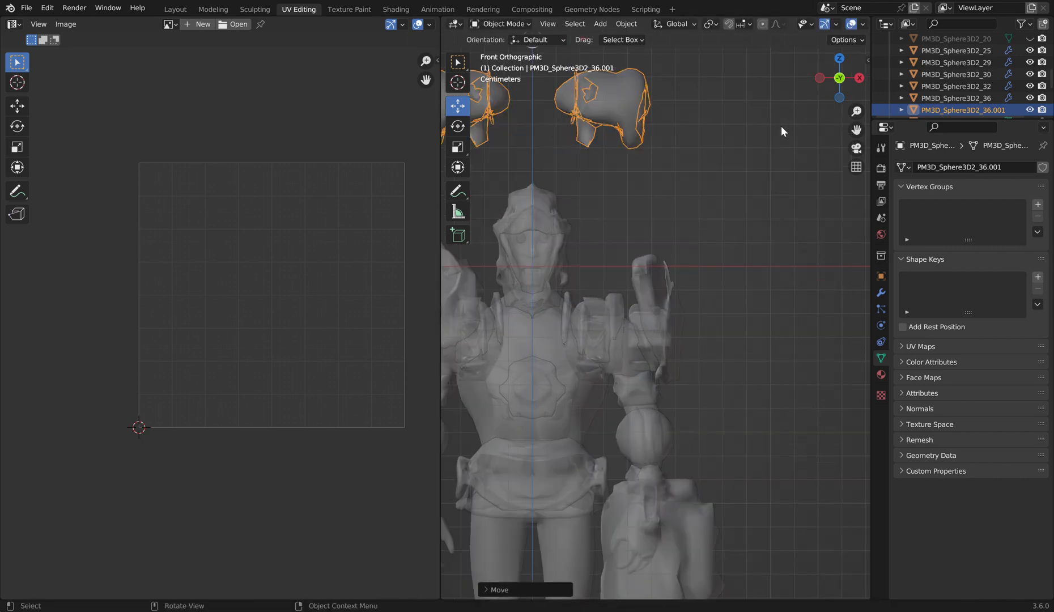
{"action": "left_click_drag", "start_coordinate": [858, 131], "coordinate": [945, 370]}
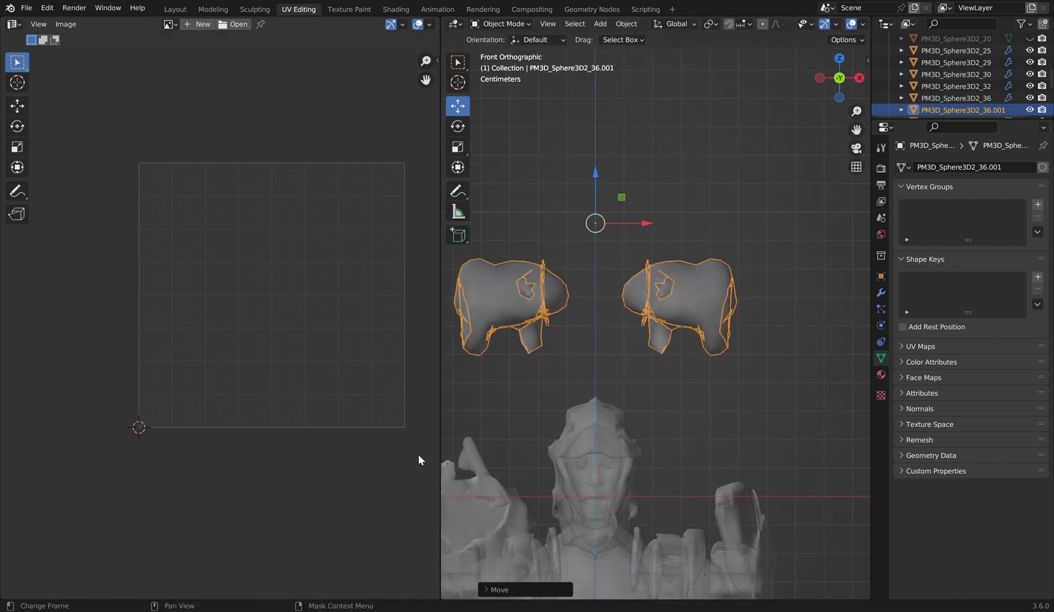
Enter Edit Mode on the raised upper-arm object
{"action": "scroll", "coordinate": [418, 454], "scroll_direction": "up", "scroll_amount": 2}
{"action": "scroll", "coordinate": [624, 229], "scroll_direction": "up", "scroll_amount": 7}
{"action": "scroll", "coordinate": [670, 197], "scroll_direction": "down", "scroll_amount": 3}
{"action": "mouse_move", "coordinate": [846, 80]}
{"action": "left_mouse_down"}
{"action": "mouse_move", "coordinate": [829, 89]}
{"action": "mouse_move", "coordinate": [842, 99]}
{"action": "left_mouse_up"}
{"action": "scroll", "coordinate": [780, 114], "scroll_direction": "down", "scroll_amount": 3}
{"action": "scroll", "coordinate": [779, 112], "scroll_direction": "down", "scroll_amount": 3}
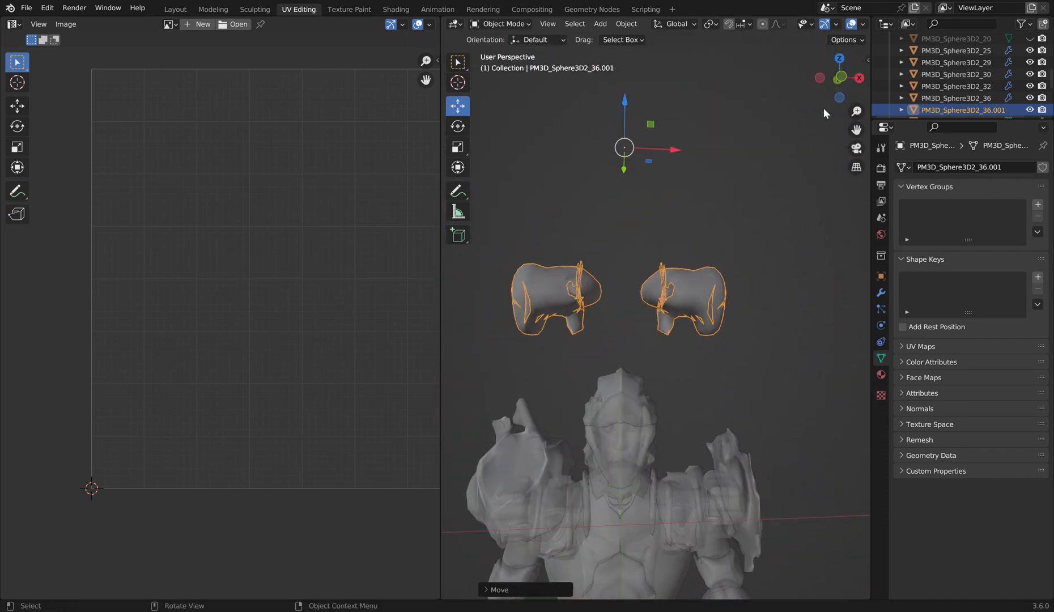
{"action": "left_click", "coordinate": [491, 24]}
{"action": "left_click", "coordinate": [502, 50]}
Select all linked geometry of the raised upper-arm piece, including the dense strip at its end
{"action": "scroll", "coordinate": [715, 187], "scroll_direction": "up", "scroll_amount": 5}
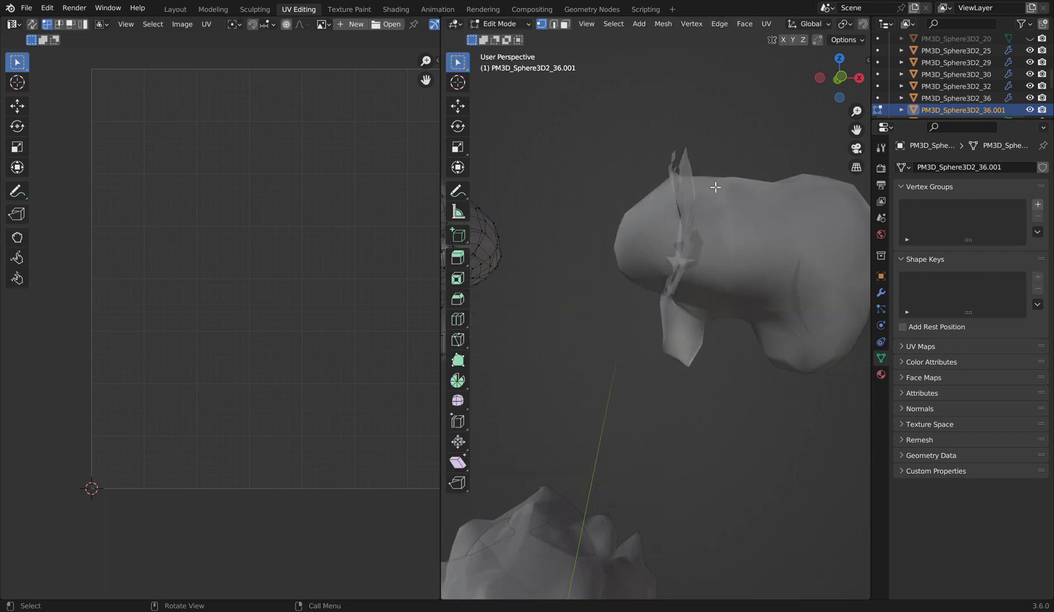
{"action": "left_click_drag", "start_coordinate": [858, 131], "coordinate": [817, 128]}
{"action": "left_click_drag", "start_coordinate": [840, 84], "coordinate": [780, 158]}
{"action": "scroll", "coordinate": [678, 188], "scroll_direction": "down", "scroll_amount": 8}
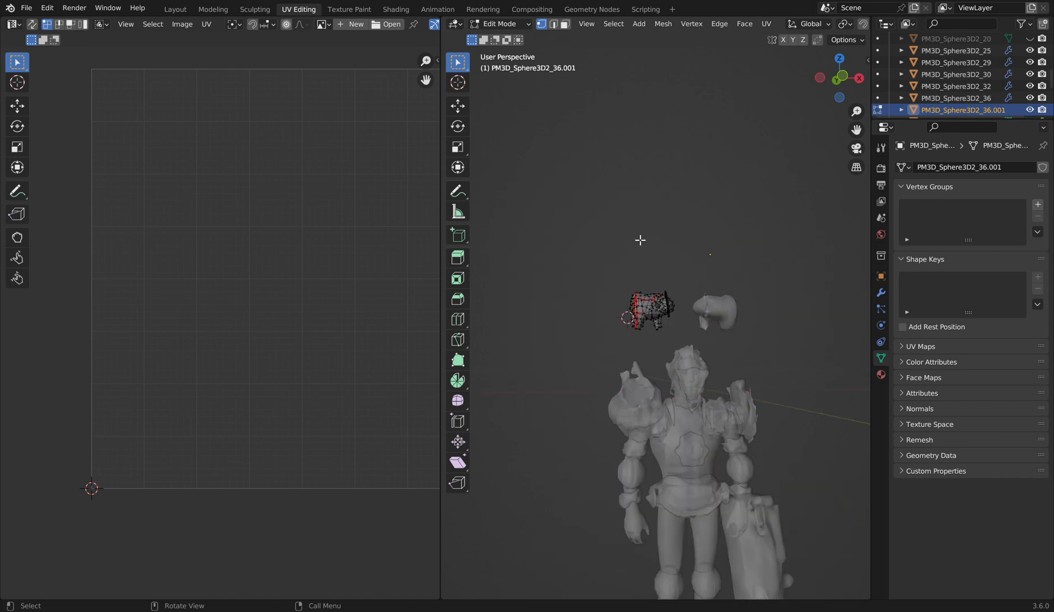
{"action": "scroll", "coordinate": [661, 210], "scroll_direction": "up", "scroll_amount": 10}
{"action": "scroll", "coordinate": [735, 109], "scroll_direction": "down", "scroll_amount": 2}
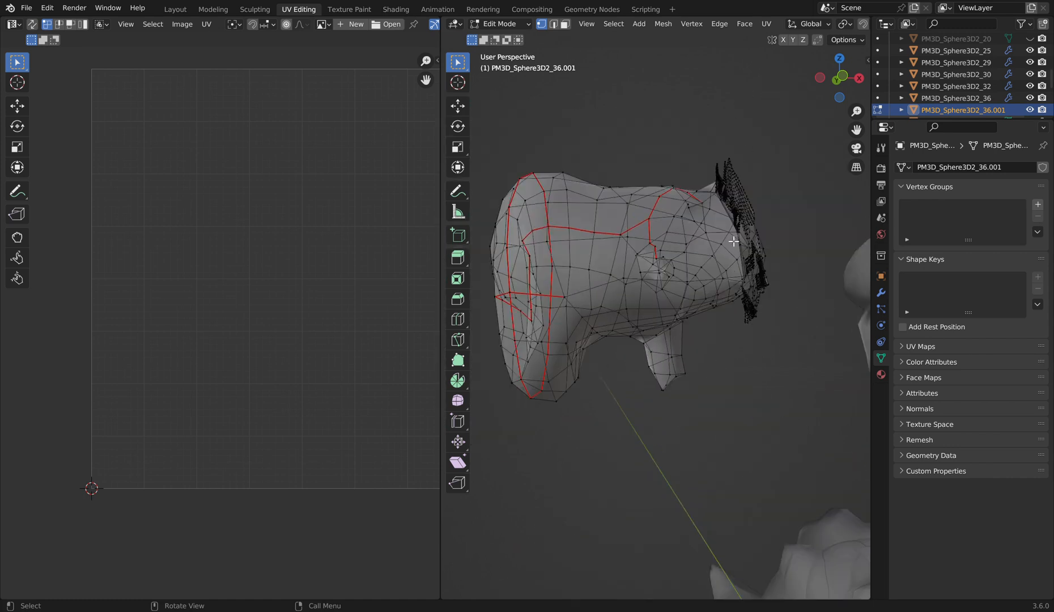
{"action": "key", "text": "l"}
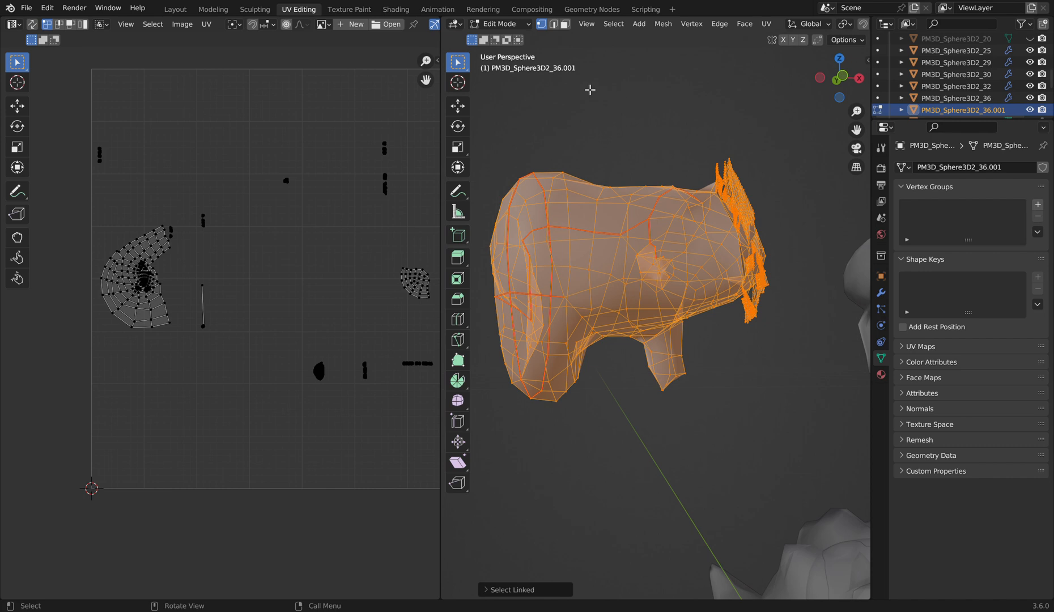
{"action": "left_click", "coordinate": [821, 80]}
{"action": "left_click", "coordinate": [856, 76]}
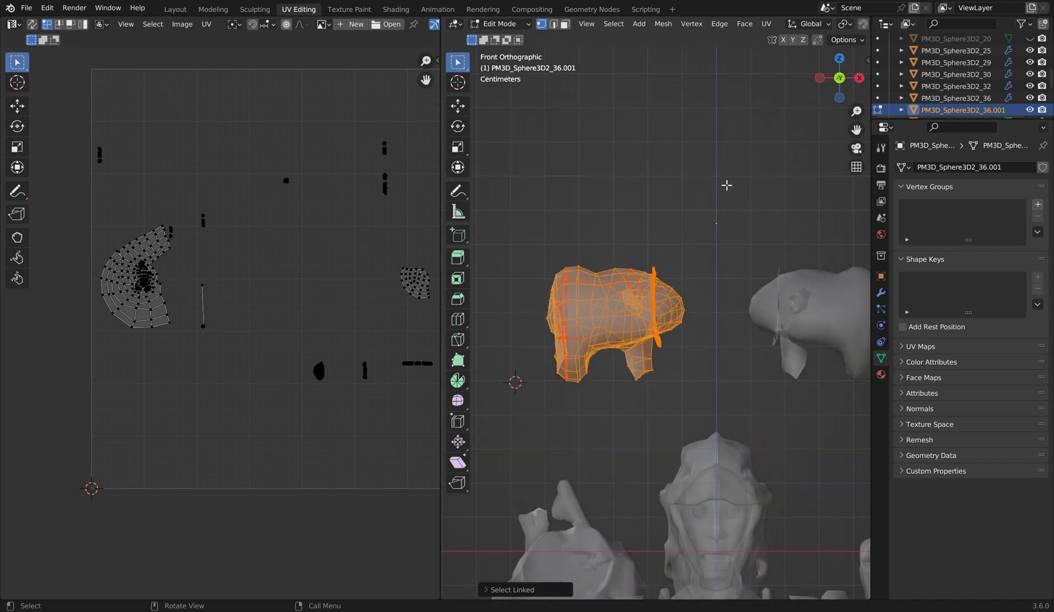
{"action": "scroll", "coordinate": [719, 209], "scroll_direction": "down", "scroll_amount": 5}
{"action": "scroll", "coordinate": [705, 250], "scroll_direction": "down", "scroll_amount": 3}
{"action": "scroll", "coordinate": [686, 272], "scroll_direction": "up", "scroll_amount": 8}
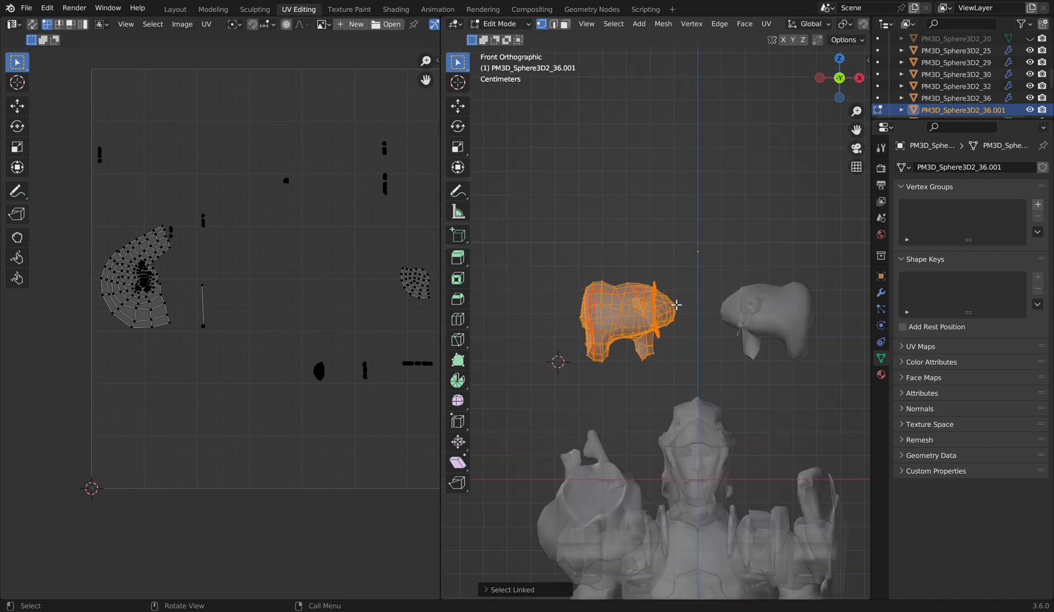
{"action": "scroll", "coordinate": [666, 287], "scroll_direction": "down", "scroll_amount": 5}
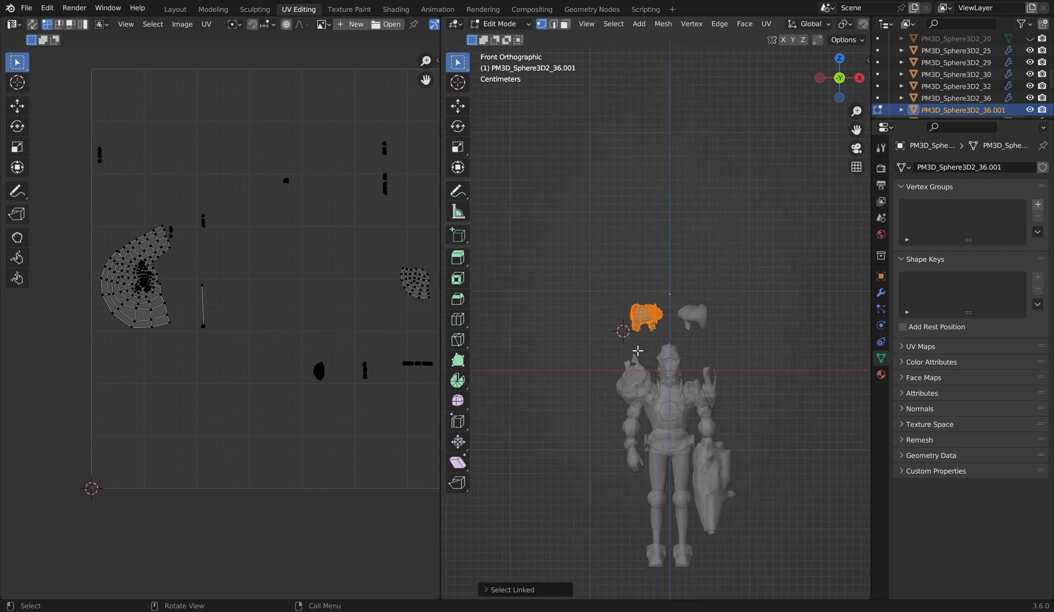
{"action": "scroll", "coordinate": [638, 351], "scroll_direction": "up", "scroll_amount": 10}
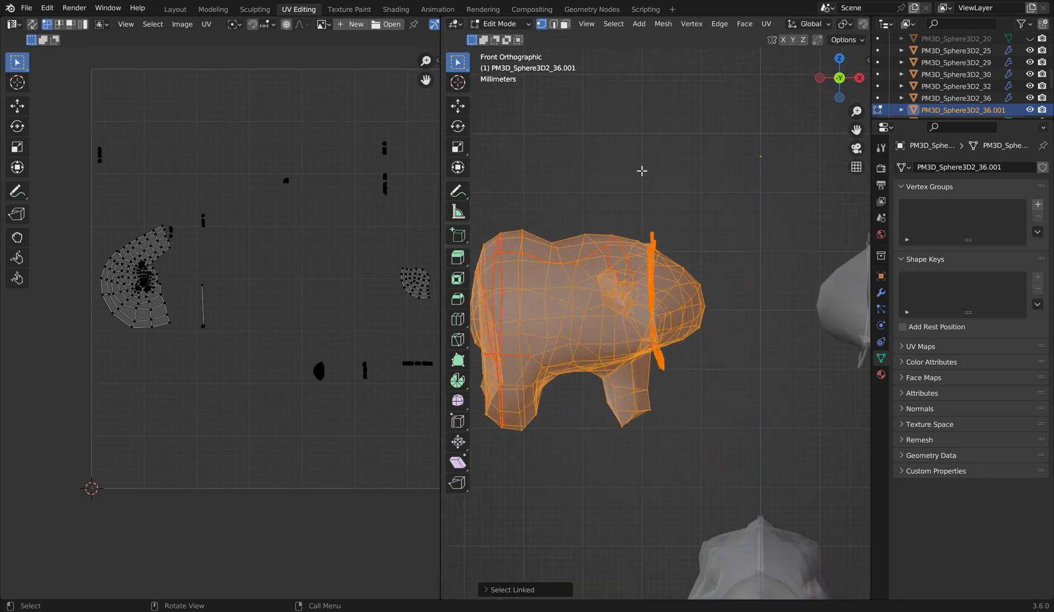
{"action": "left_click", "coordinate": [499, 23]}
{"action": "left_click", "coordinate": [496, 40]}
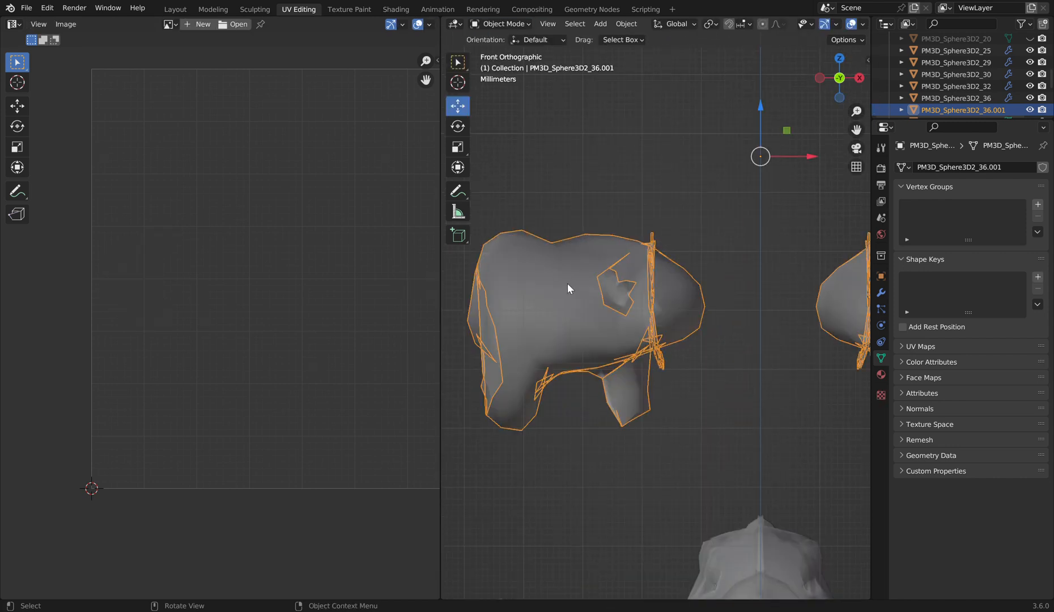
{"action": "left_click", "coordinate": [499, 23]}
{"action": "left_click", "coordinate": [499, 51]}
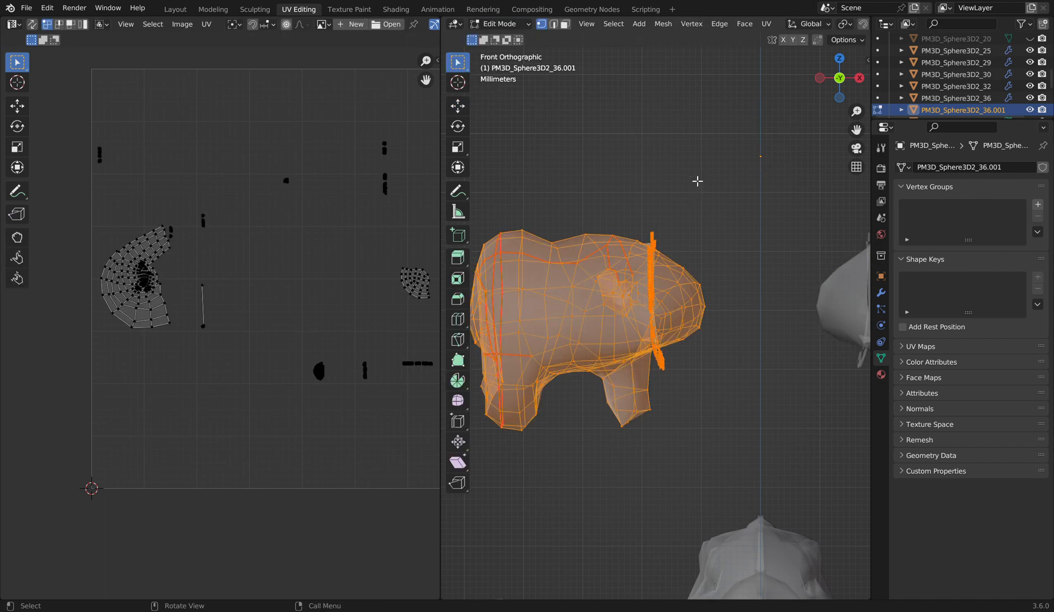
Deselect the upper-arm piece and examine its dense strip and stray islands from several sides
{"action": "left_click", "coordinate": [692, 164]}
{"action": "left_click_drag", "start_coordinate": [828, 84], "coordinate": [669, 102]}
{"action": "scroll", "coordinate": [763, 49], "scroll_direction": "down", "scroll_amount": 9}
{"action": "scroll", "coordinate": [610, 187], "scroll_direction": "up", "scroll_amount": 6}
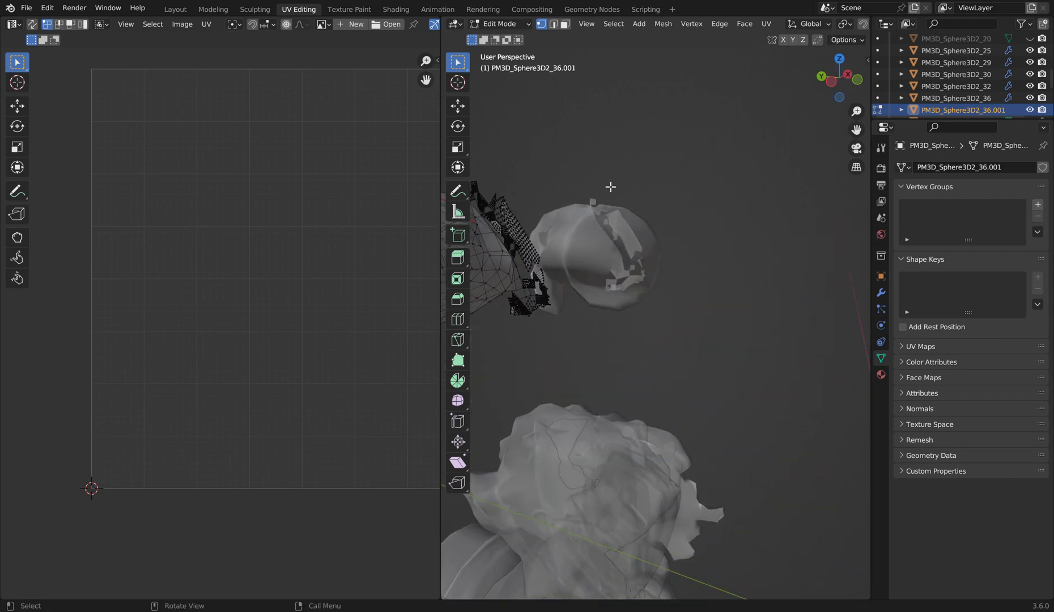
{"action": "left_click_drag", "start_coordinate": [862, 133], "coordinate": [1053, 248]}
{"action": "scroll", "coordinate": [784, 137], "scroll_direction": "down", "scroll_amount": 6}
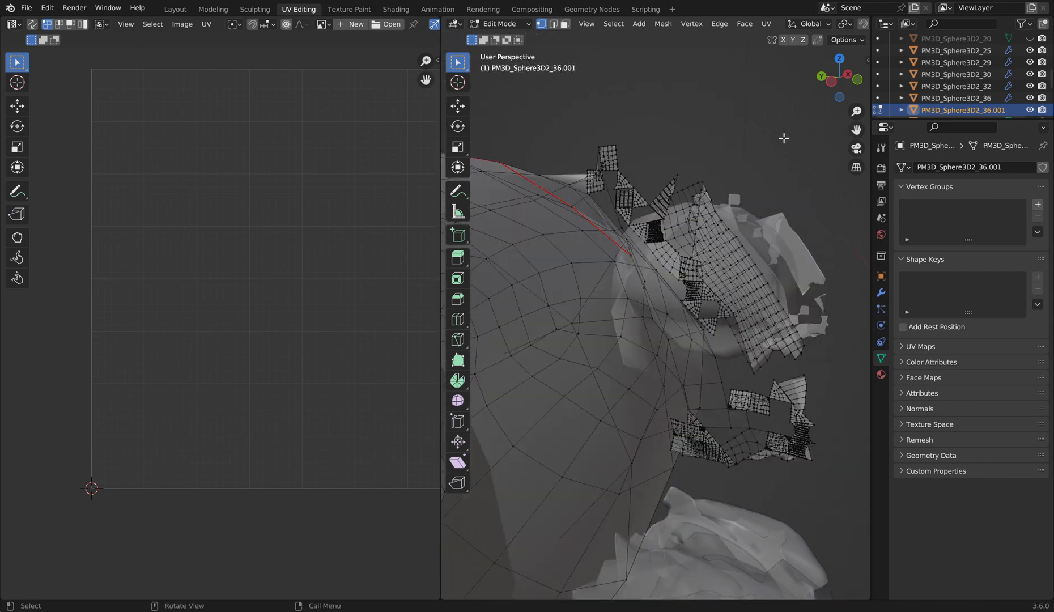
{"action": "left_click_drag", "start_coordinate": [856, 84], "coordinate": [787, 85]}
{"action": "left_click_drag", "start_coordinate": [858, 131], "coordinate": [1027, 146]}
{"action": "left_click", "coordinate": [821, 80]}
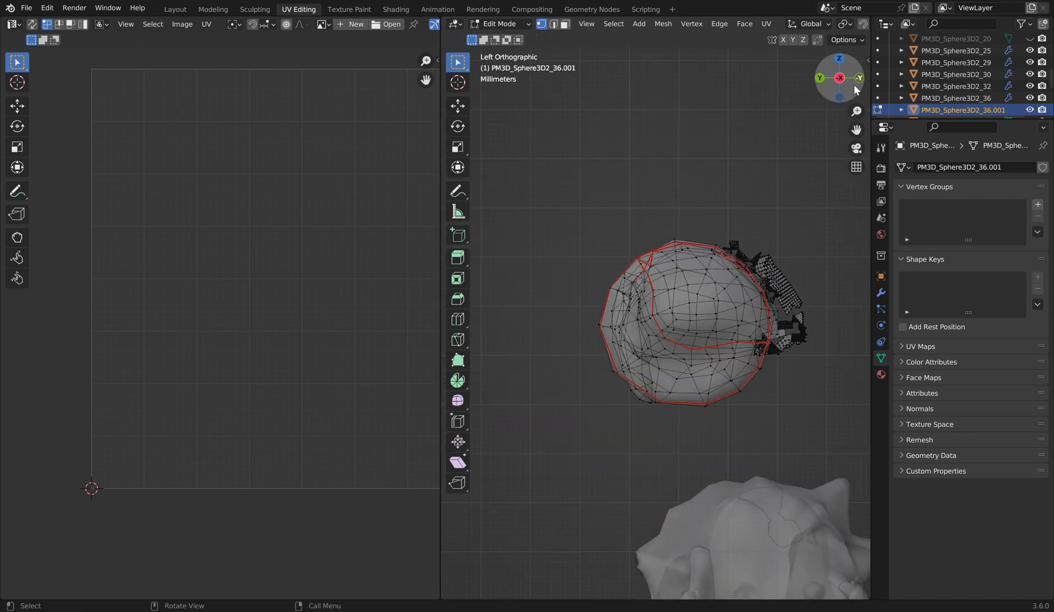
{"action": "left_click", "coordinate": [859, 80]}
{"action": "scroll", "coordinate": [652, 227], "scroll_direction": "up", "scroll_amount": 4}
{"action": "scroll", "coordinate": [708, 214], "scroll_direction": "up", "scroll_amount": 1}
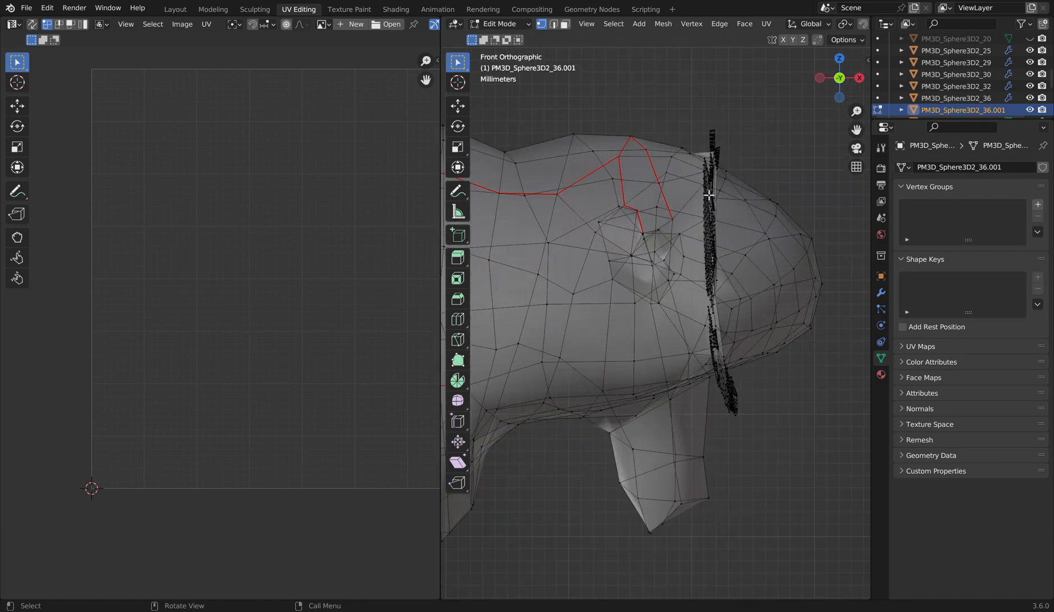
{"action": "scroll", "coordinate": [806, 22], "scroll_direction": "down", "scroll_amount": 6}
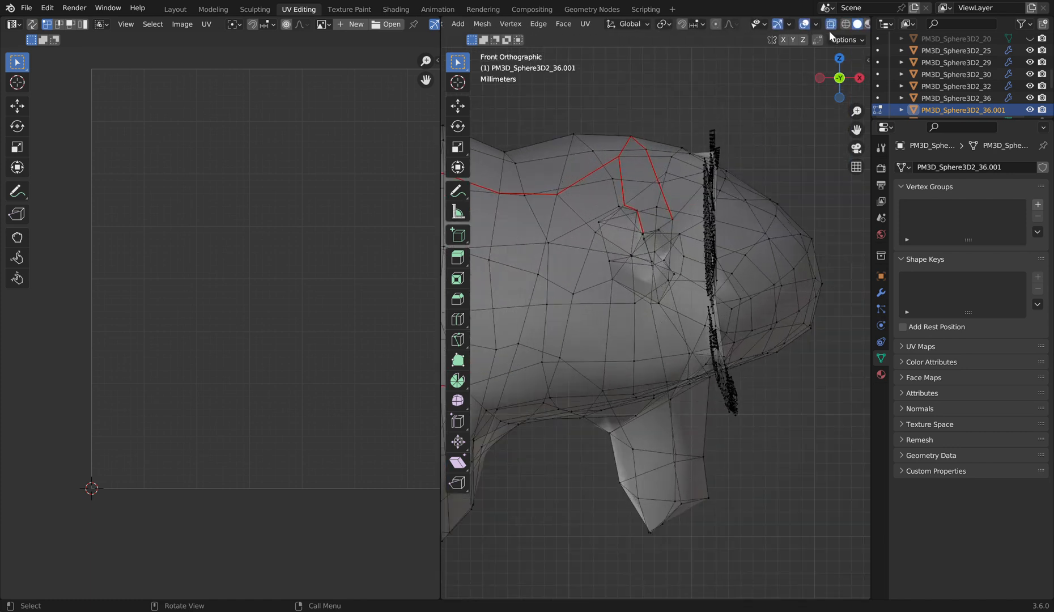
Turn off X-ray and select the edge path running lengthwise along the upper-arm piece to its existing ring seam
{"action": "left_click", "coordinate": [830, 26]}
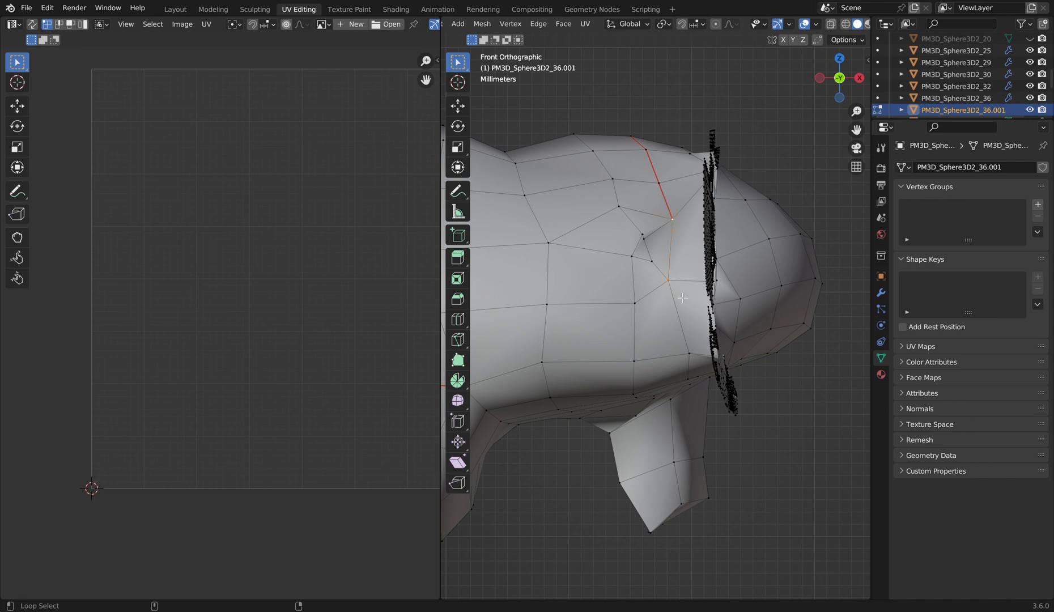
{"action": "middle_click_drag", "start_coordinate": [679, 311], "coordinate": [815, 118]}
{"action": "scroll", "coordinate": [797, 96], "scroll_direction": "down", "scroll_amount": 3}
{"action": "left_click_drag", "start_coordinate": [841, 83], "coordinate": [773, 128]}
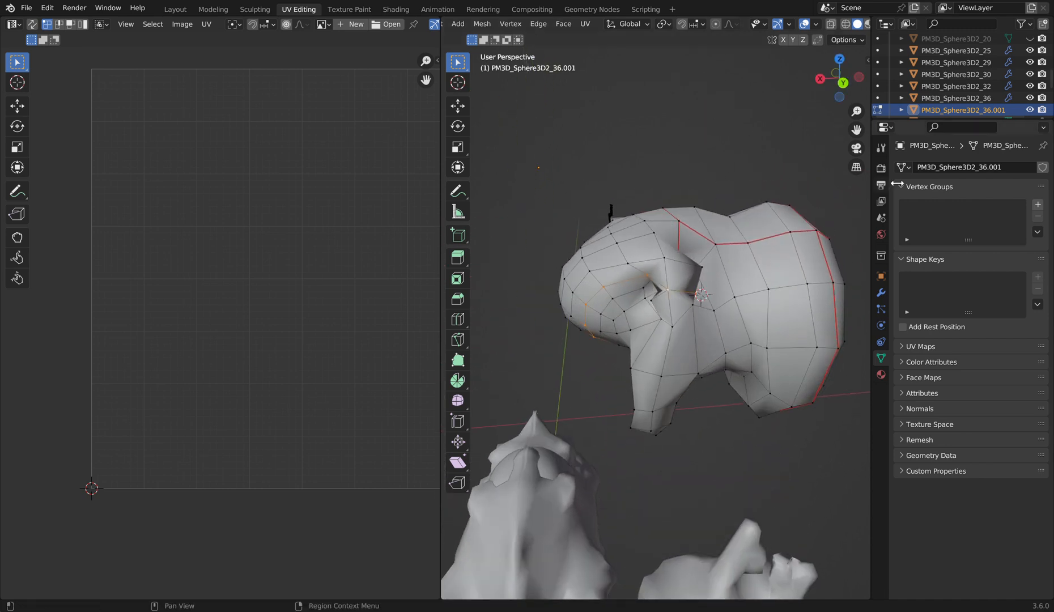
{"action": "left_click_drag", "start_coordinate": [840, 77], "coordinate": [674, 280]}
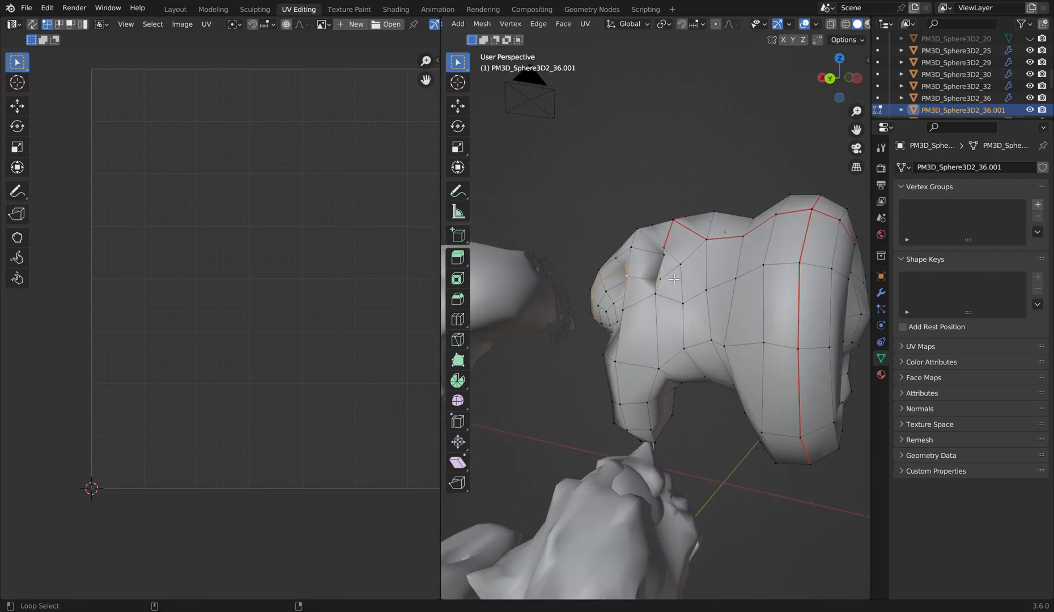
{"action": "left_click_drag", "start_coordinate": [851, 79], "coordinate": [763, 80]}
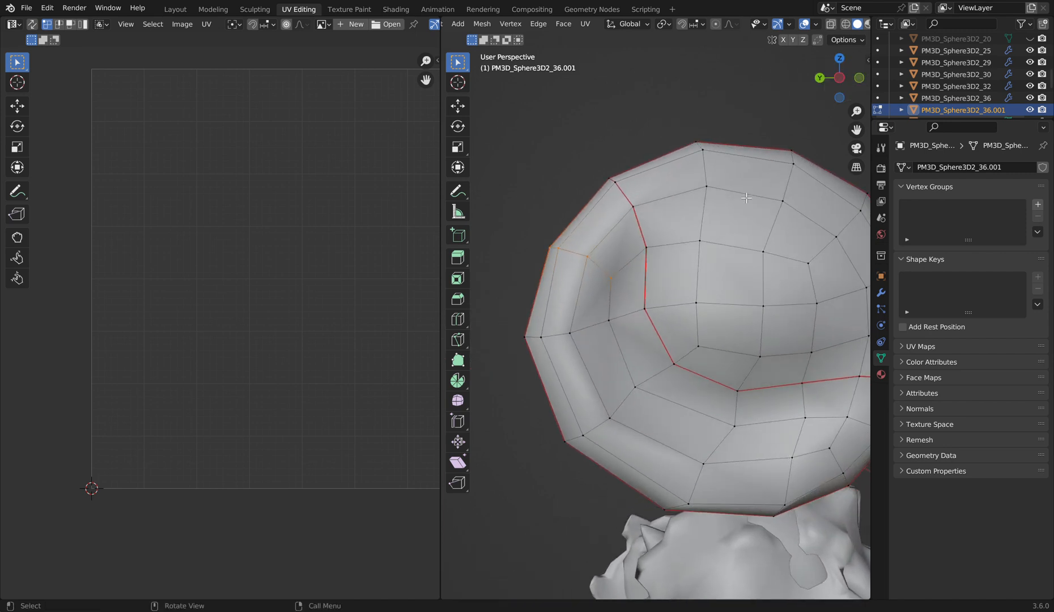
{"action": "left_click_drag", "start_coordinate": [626, 295], "coordinate": [567, 245]}
{"action": "left_click_drag", "start_coordinate": [845, 79], "coordinate": [836, 306]}
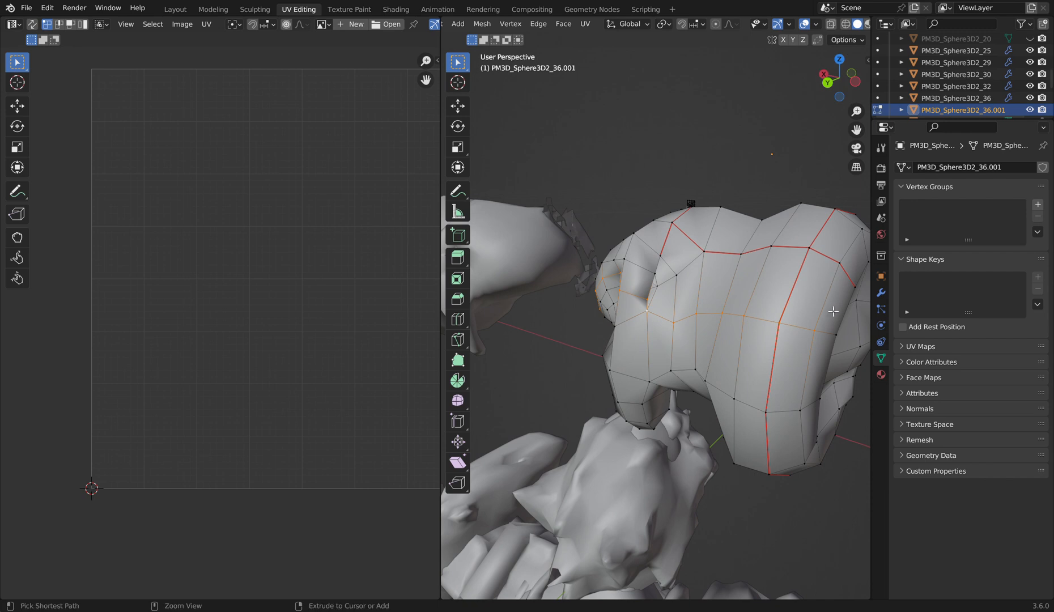
Switch to edge selection and mark the selected lengthwise path on the upper-arm piece as a seam
{"action": "right_click", "coordinate": [799, 323]}
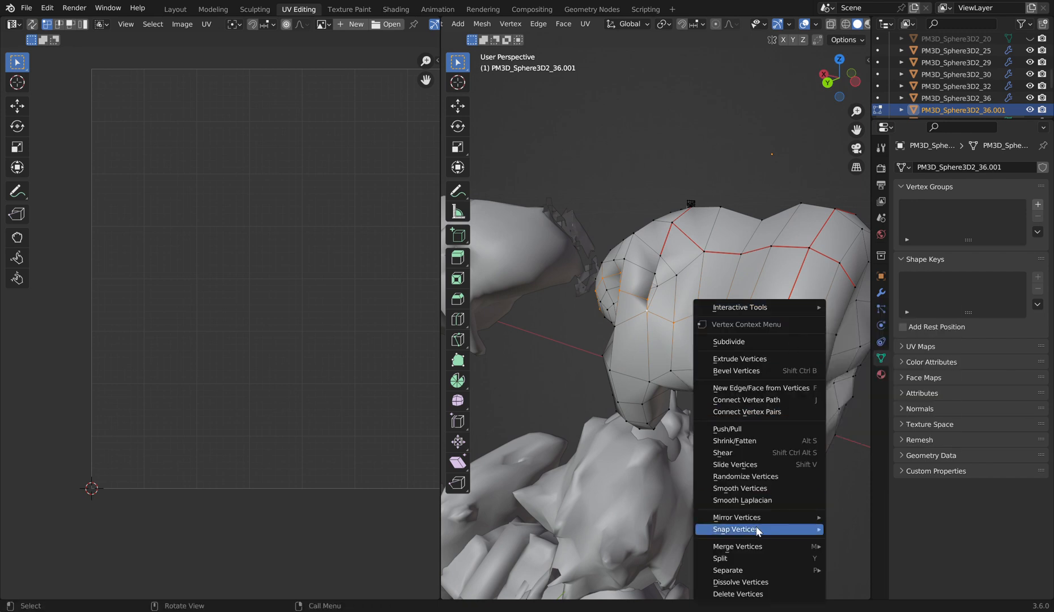
{"action": "scroll", "coordinate": [481, 21], "scroll_direction": "up", "scroll_amount": 5}
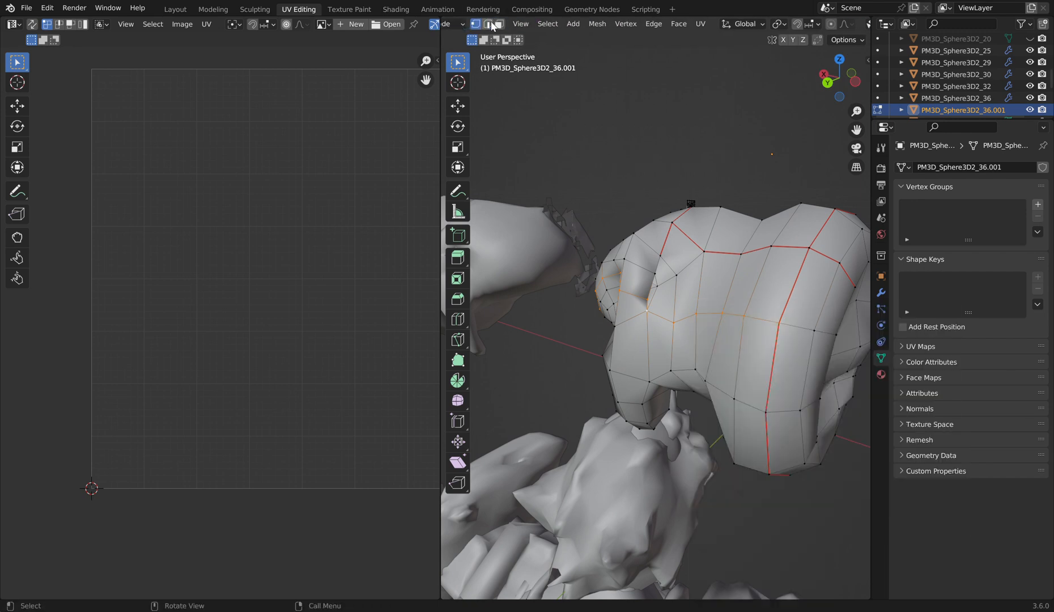
{"action": "left_click", "coordinate": [487, 24]}
{"action": "right_click", "coordinate": [656, 184]}
{"action": "left_click", "coordinate": [612, 414]}
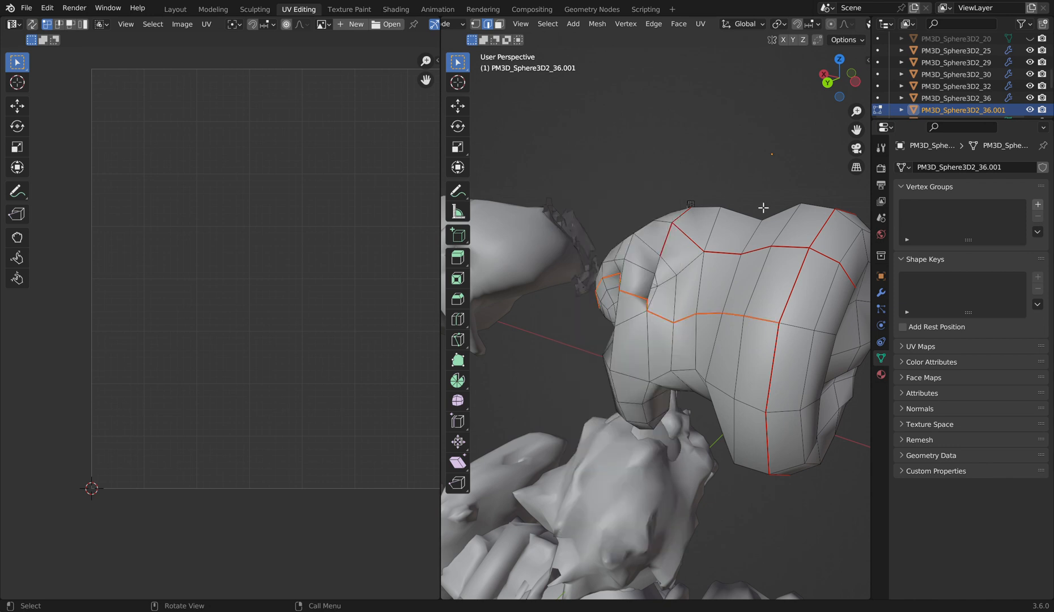
Mark the short edge path beside the upper-arm piece's hollow, joining its two lengthwise seams, as a seam
{"action": "left_click_drag", "start_coordinate": [831, 79], "coordinate": [709, 281]}
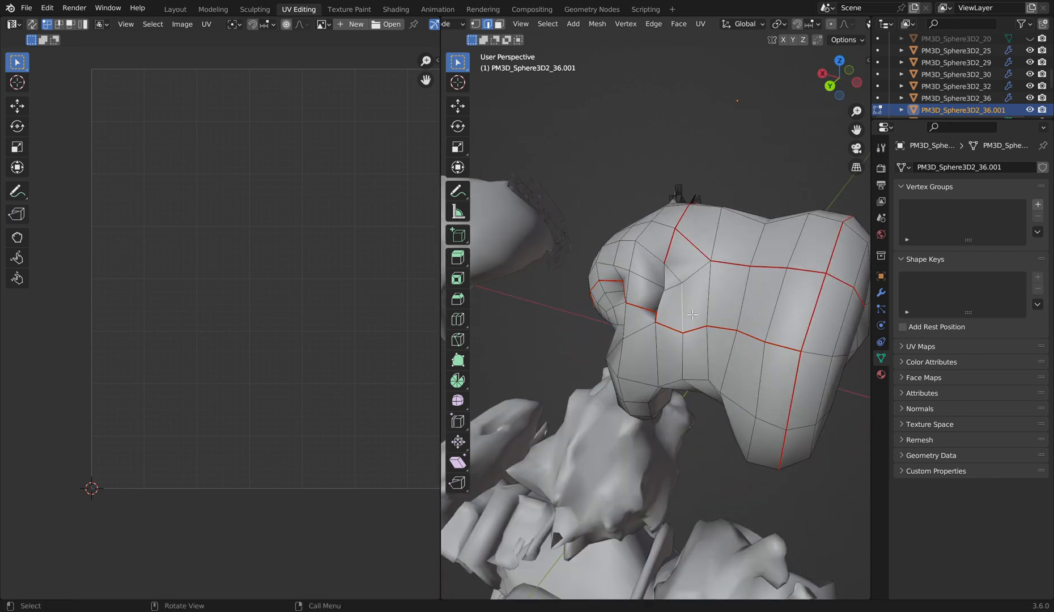
{"action": "right_click", "coordinate": [678, 277]}
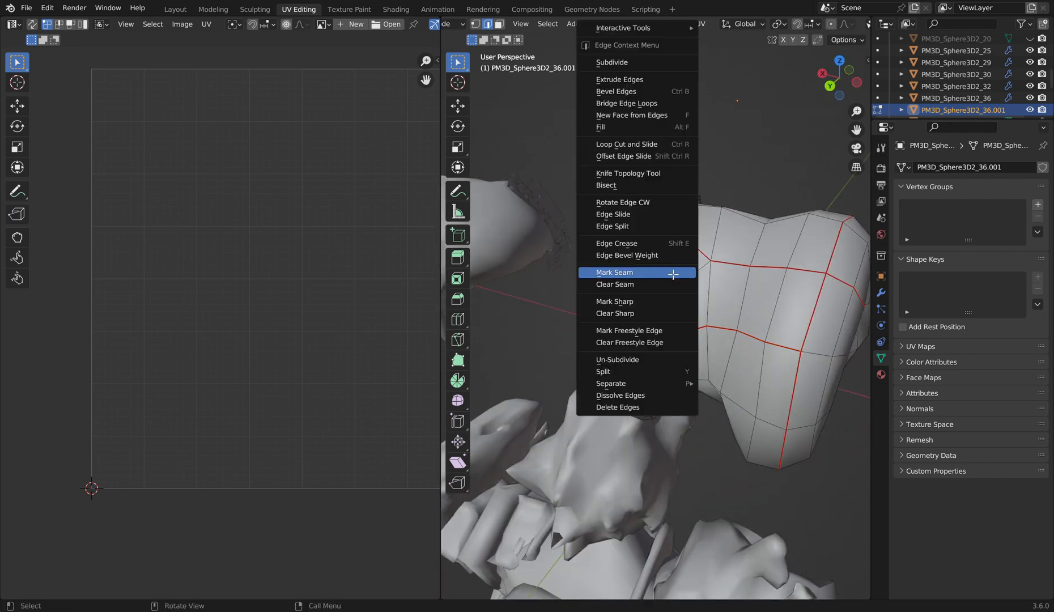
{"action": "left_click", "coordinate": [669, 271]}
Switch to face selection and select the upper-arm piece's linked faces region by region, as bounded by its seams
{"action": "left_click_drag", "start_coordinate": [838, 69], "coordinate": [864, 256]}
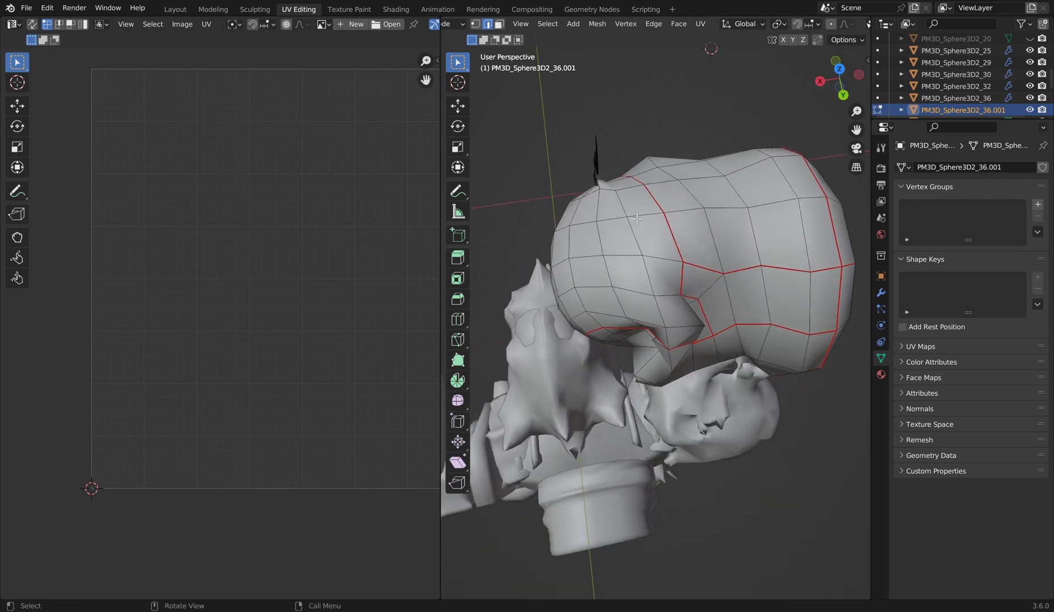
{"action": "key", "text": "l"}
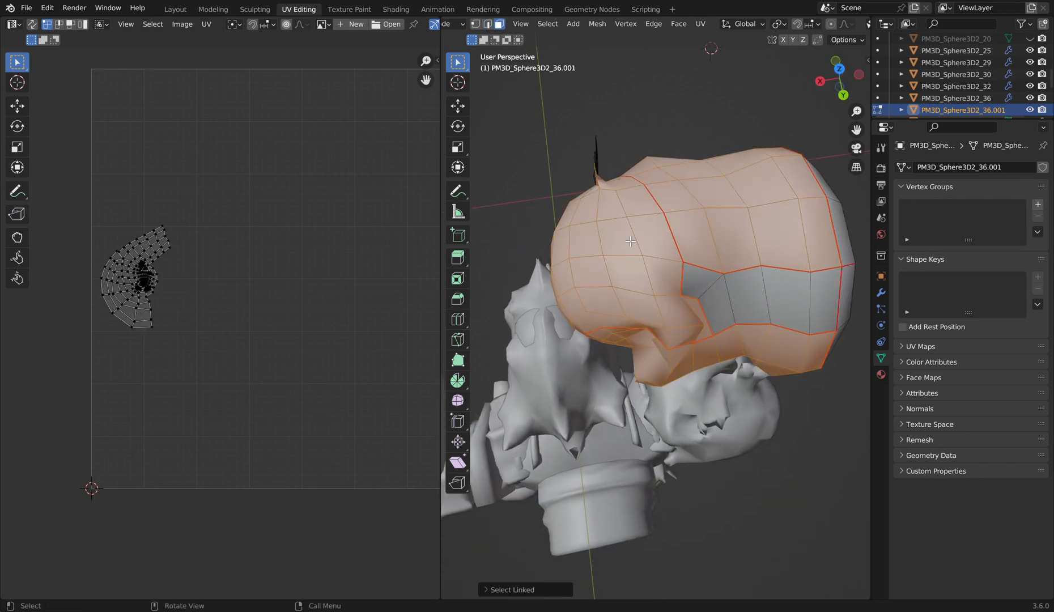
{"action": "left_click_drag", "start_coordinate": [840, 87], "coordinate": [91, 116]}
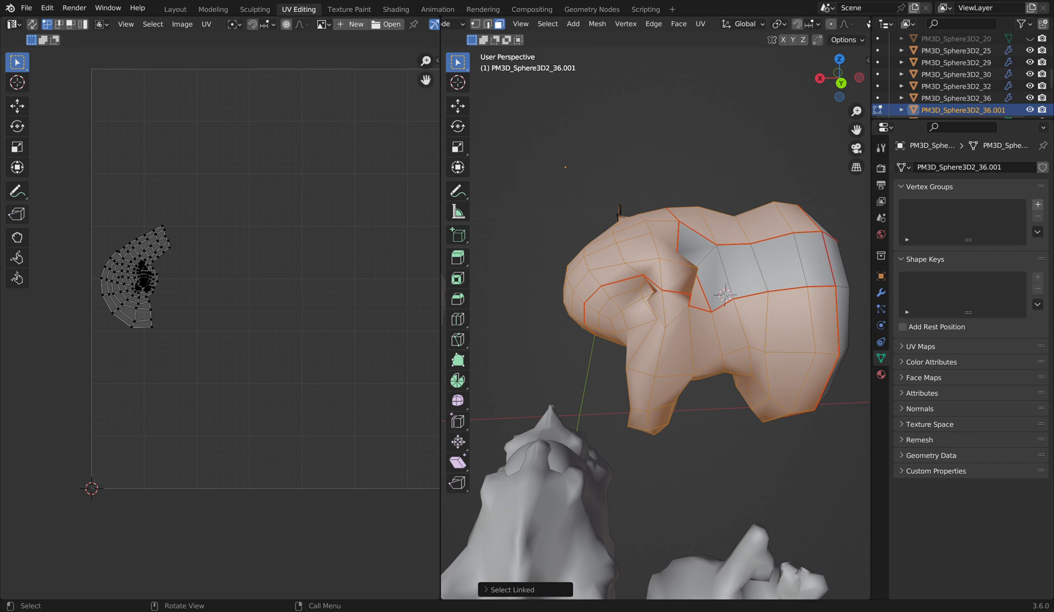
{"action": "middle_click_drag", "start_coordinate": [792, 228], "coordinate": [782, 300]}
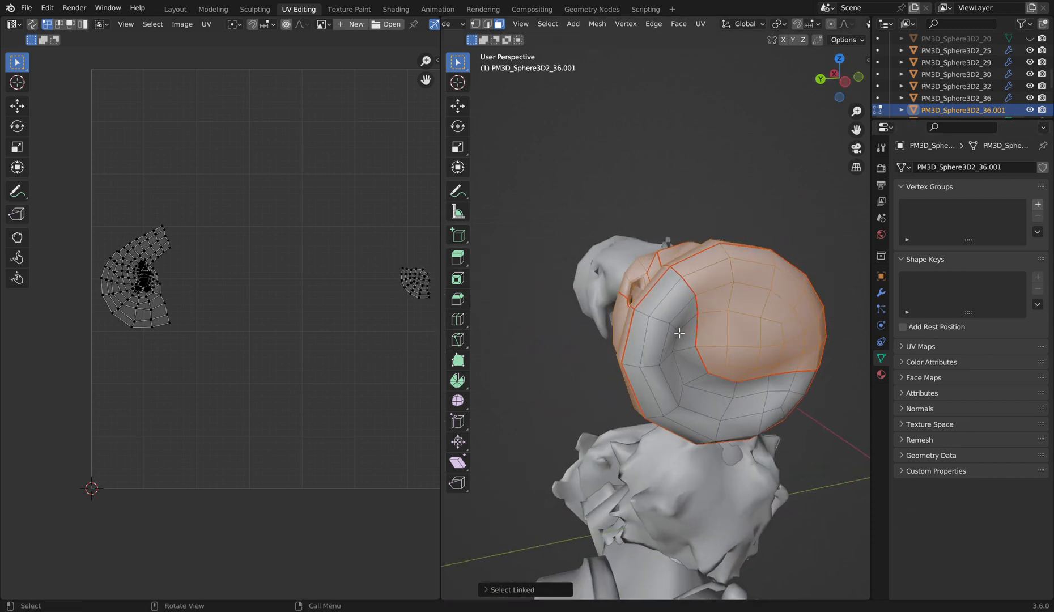
Invert the selection so the dense strips and stray islands are selected instead of the upper-arm piece
{"action": "left_click_drag", "start_coordinate": [842, 80], "coordinate": [673, 218]}
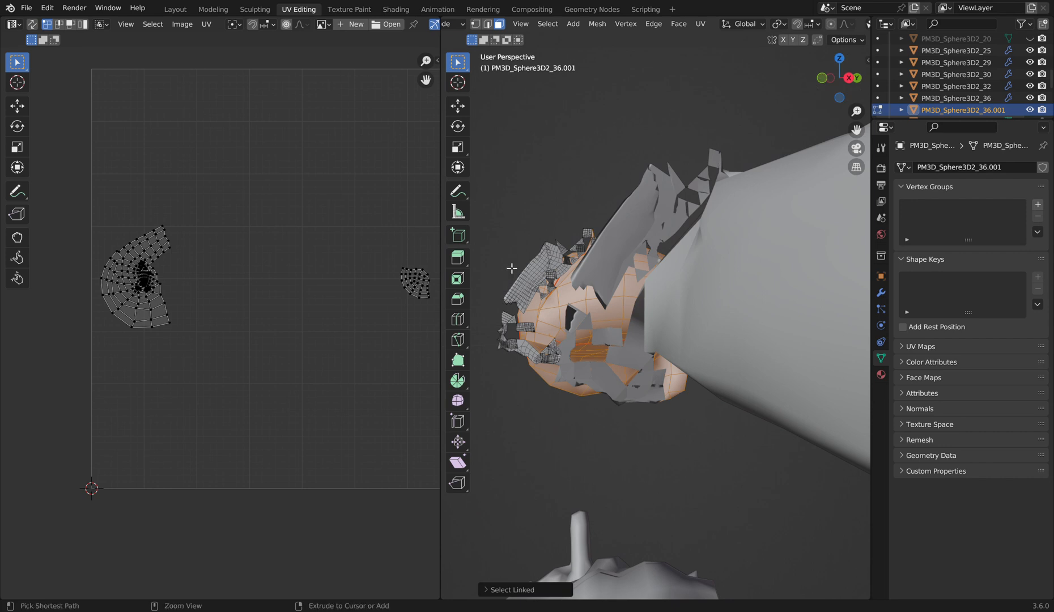
{"action": "key", "text": "ctrl+i"}
{"action": "scroll", "coordinate": [833, 121], "scroll_direction": "up", "scroll_amount": 3}
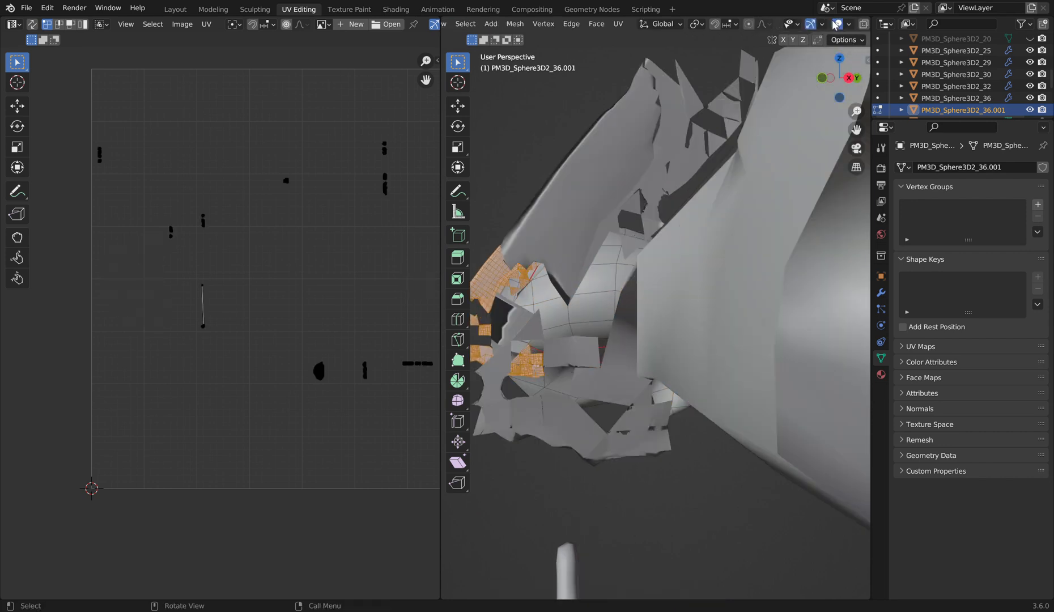
Delete the selected dense patches of loose fragment faces from the mesh
{"action": "left_click", "coordinate": [834, 25]}
{"action": "scroll", "coordinate": [800, 66], "scroll_direction": "down", "scroll_amount": 4}
{"action": "left_click_drag", "start_coordinate": [840, 78], "coordinate": [800, 95]}
{"action": "key", "text": "x"}
{"action": "left_click", "coordinate": [713, 127]}
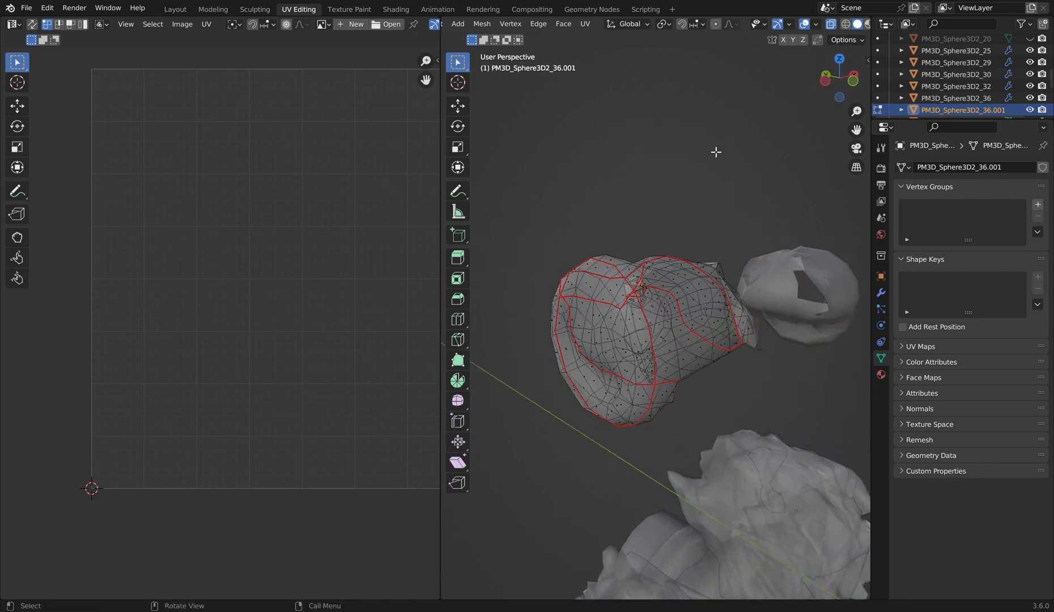
Turn off see-through display and shift the seam corner vertex beside the notch toward the adjoining fold in Edit Mode
{"action": "left_click_drag", "start_coordinate": [842, 80], "coordinate": [700, 124]}
{"action": "left_click", "coordinate": [833, 25]}
{"action": "scroll", "coordinate": [762, 140], "scroll_direction": "up", "scroll_amount": 4}
{"action": "scroll", "coordinate": [813, 96], "scroll_direction": "down", "scroll_amount": 2}
{"action": "scroll", "coordinate": [419, 215], "scroll_direction": "up", "scroll_amount": 2}
{"action": "scroll", "coordinate": [576, 230], "scroll_direction": "up", "scroll_amount": 4}
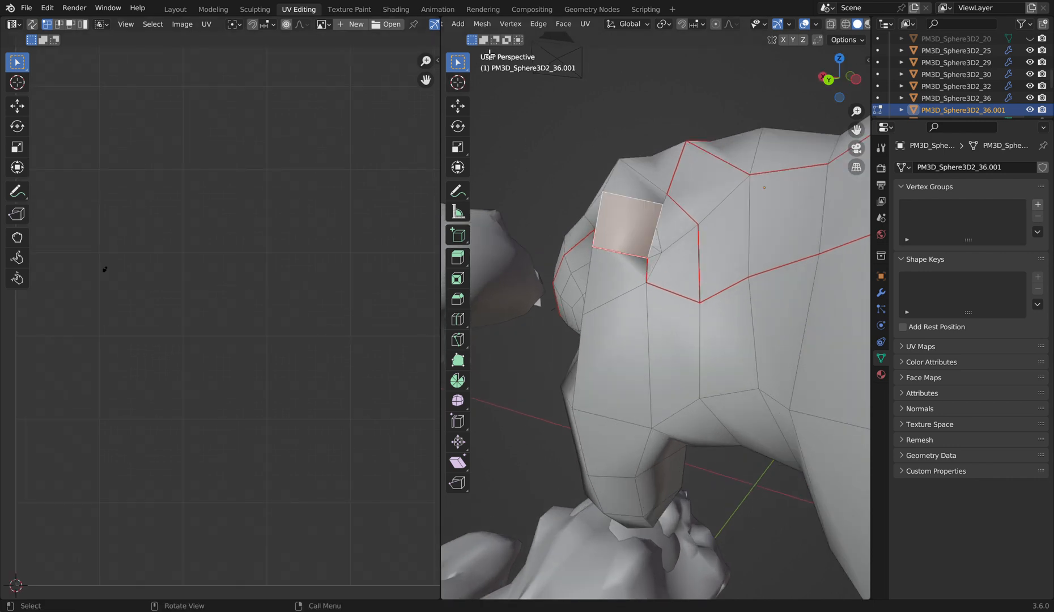
{"action": "left_click", "coordinate": [475, 28]}
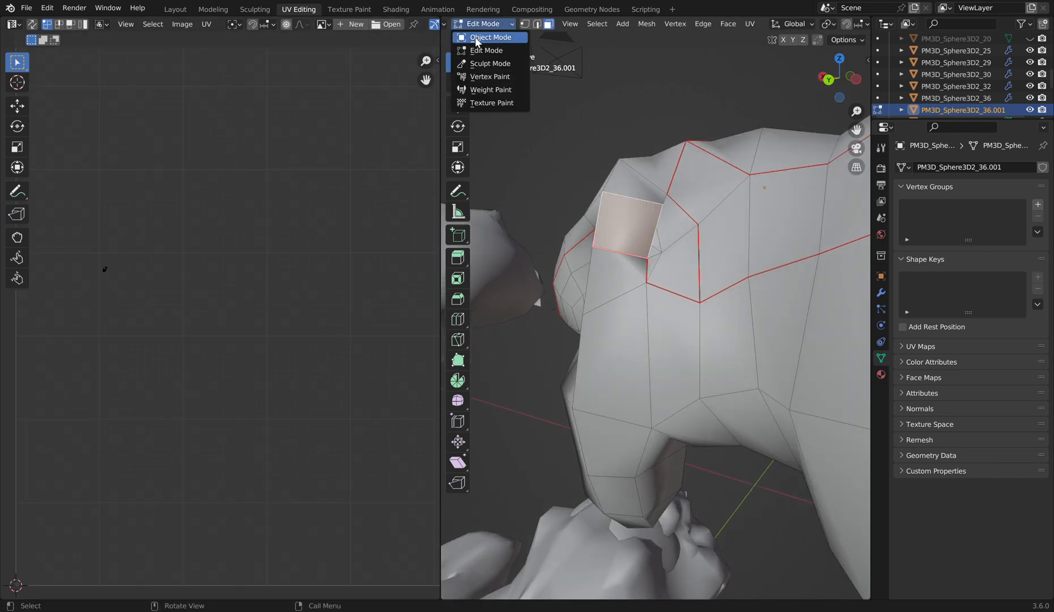
{"action": "left_click", "coordinate": [478, 52]}
{"action": "scroll", "coordinate": [658, 246], "scroll_direction": "up", "scroll_amount": 2}
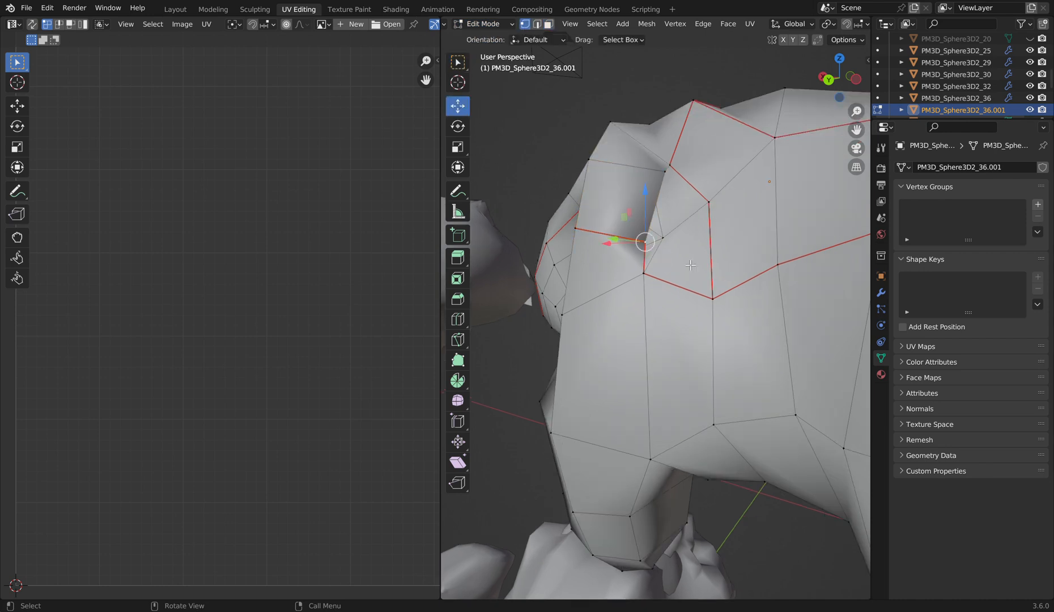
{"action": "left_click_drag", "start_coordinate": [654, 244], "coordinate": [632, 217]}
{"action": "mouse_move", "coordinate": [839, 83]}
{"action": "left_mouse_down"}
{"action": "mouse_move", "coordinate": [930, 63]}
{"action": "mouse_move", "coordinate": [939, 77]}
{"action": "mouse_move", "coordinate": [923, 105]}
{"action": "mouse_move", "coordinate": [831, 82]}
{"action": "left_mouse_up"}
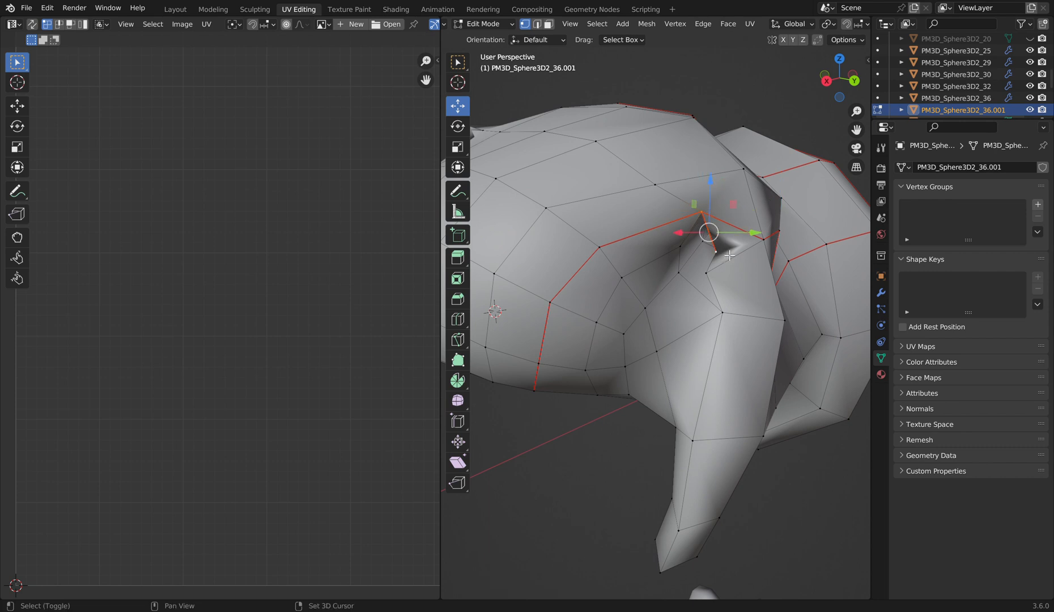
Clear the seam from the short selected edge in the fold above the leg
{"action": "left_click", "coordinate": [538, 25]}
{"action": "right_click", "coordinate": [669, 153]}
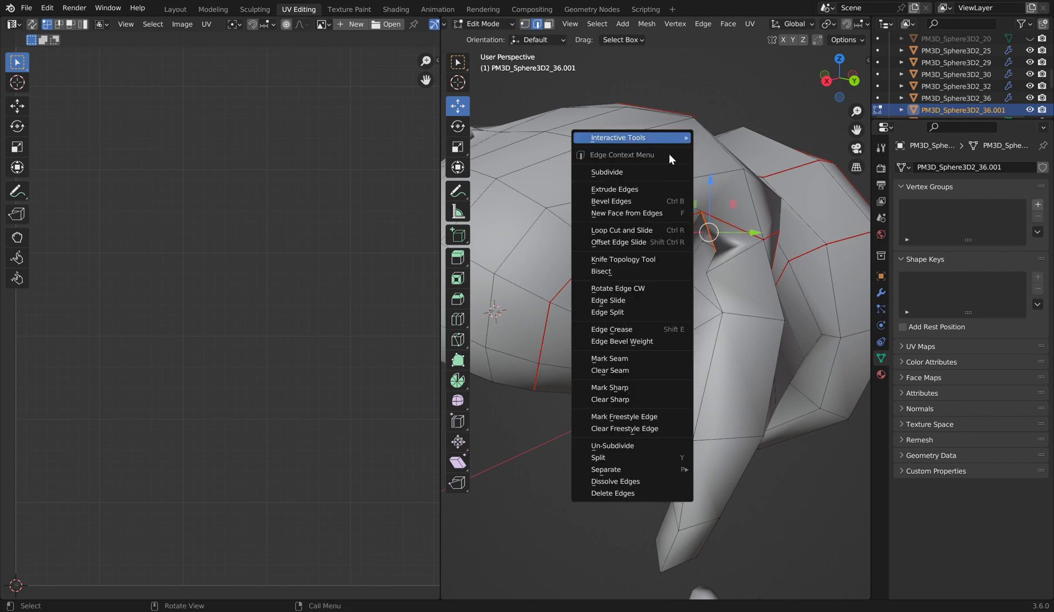
{"action": "left_click", "coordinate": [623, 370]}
{"action": "scroll", "coordinate": [709, 170], "scroll_direction": "down", "scroll_amount": 3}
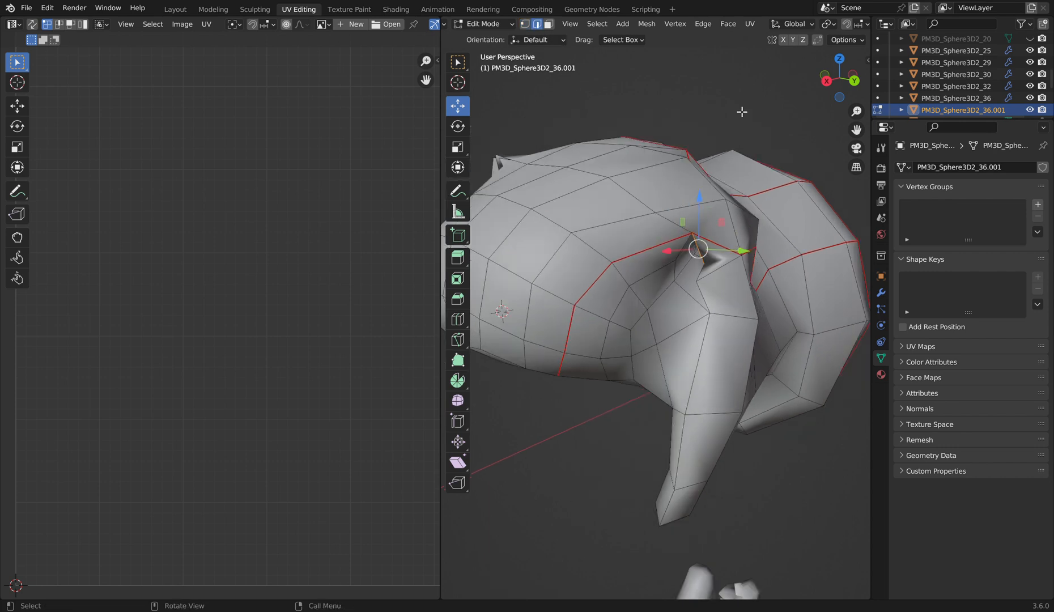
Move the hanging flap's corner vertex at the upper edge of the open hole in toward the opening
{"action": "left_click_drag", "start_coordinate": [850, 92], "coordinate": [787, 113]}
{"action": "scroll", "coordinate": [786, 112], "scroll_direction": "down", "scroll_amount": 7}
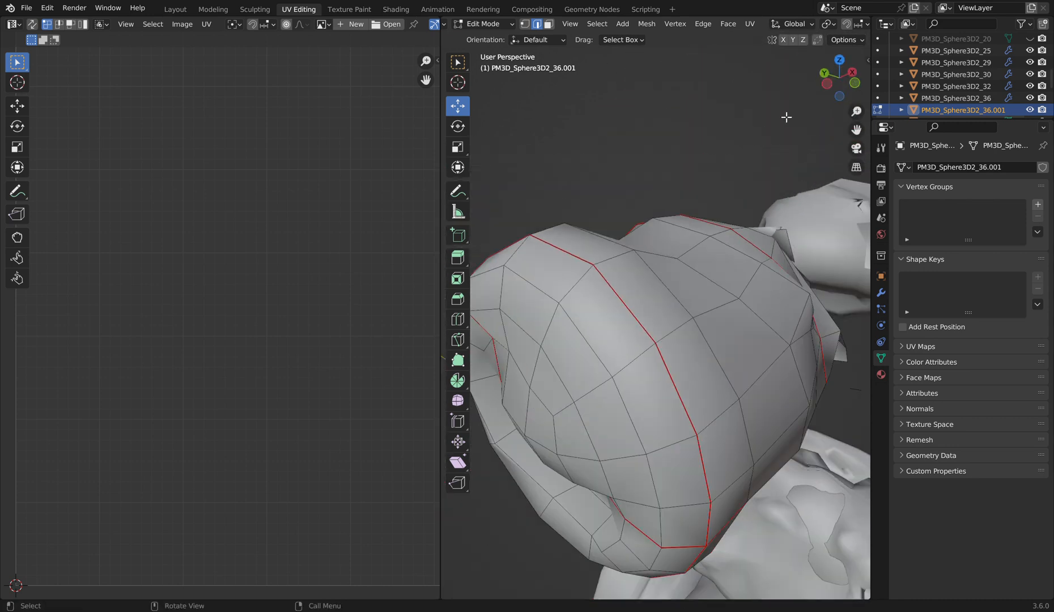
{"action": "left_click_drag", "start_coordinate": [833, 88], "coordinate": [794, 62]}
{"action": "left_click_drag", "start_coordinate": [531, 115], "coordinate": [501, 125]}
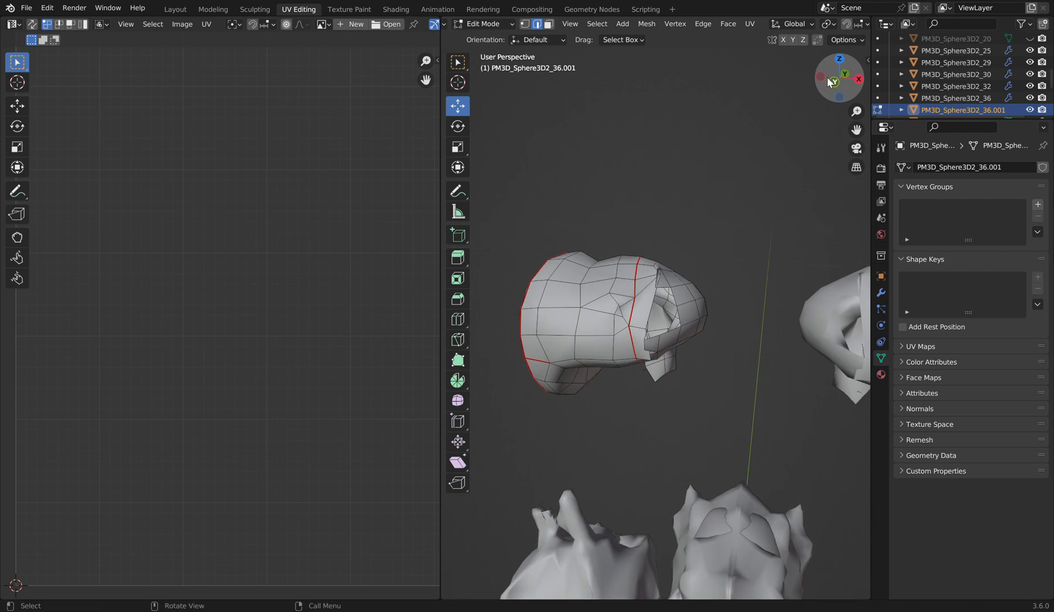
{"action": "scroll", "coordinate": [502, 124], "scroll_direction": "up", "scroll_amount": 3}
{"action": "left_click", "coordinate": [488, 28]}
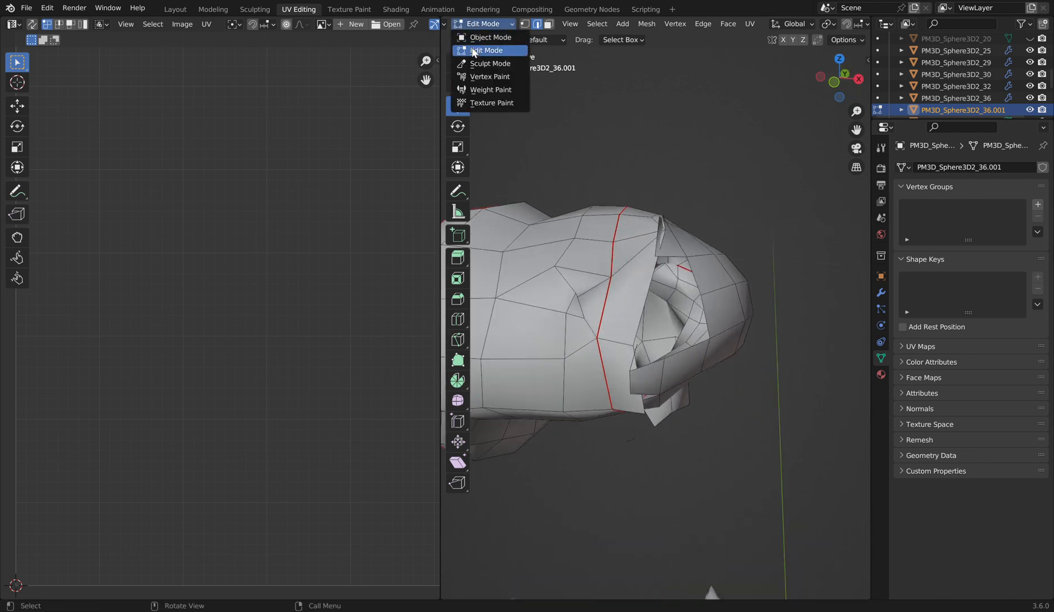
{"action": "left_click", "coordinate": [476, 49]}
{"action": "scroll", "coordinate": [694, 212], "scroll_direction": "up", "scroll_amount": 3}
{"action": "left_click_drag", "start_coordinate": [826, 94], "coordinate": [826, 107]}
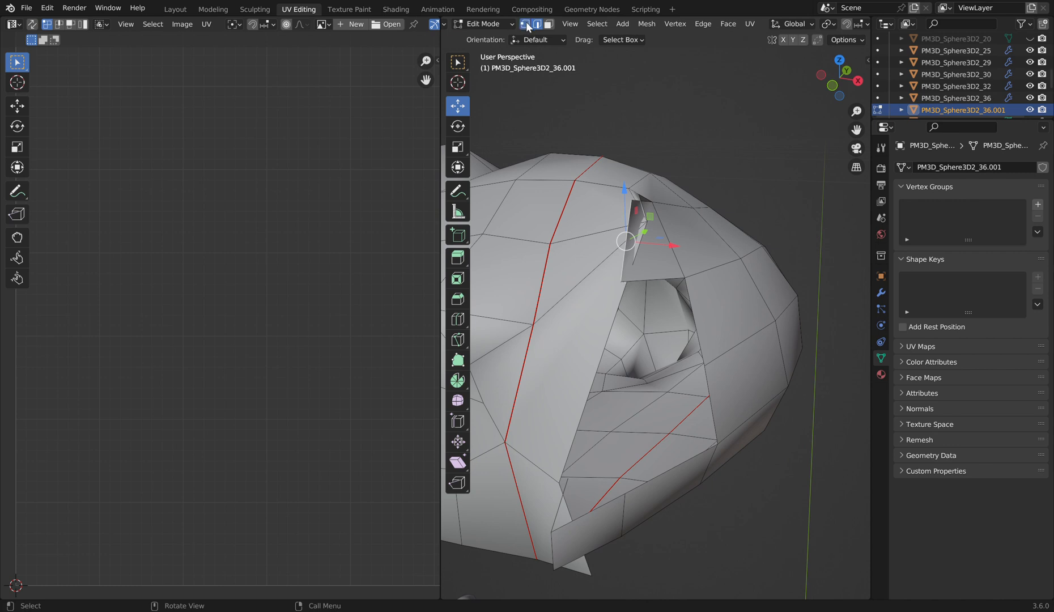
{"action": "left_click", "coordinate": [625, 287]}
{"action": "left_click_drag", "start_coordinate": [625, 285], "coordinate": [656, 295]}
{"action": "left_click_drag", "start_coordinate": [832, 85], "coordinate": [832, 96]}
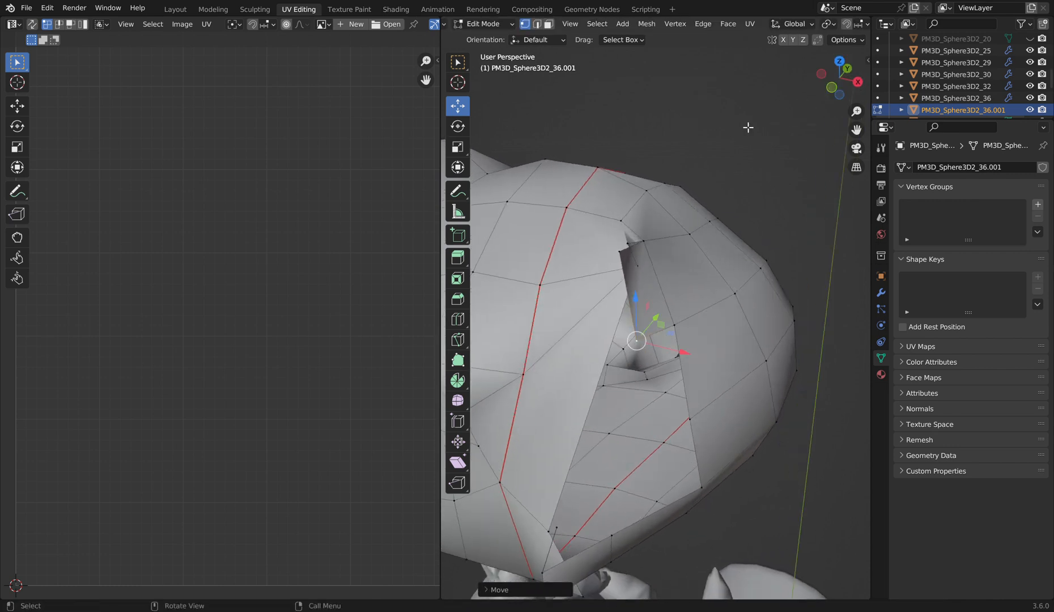
Reposition the upper rim vertex and the tip of the protruding spike to even out the hole's edge
{"action": "scroll", "coordinate": [612, 218], "scroll_direction": "up", "scroll_amount": 2}
{"action": "left_click_drag", "start_coordinate": [599, 219], "coordinate": [587, 252]}
{"action": "left_click_drag", "start_coordinate": [835, 92], "coordinate": [843, 50]}
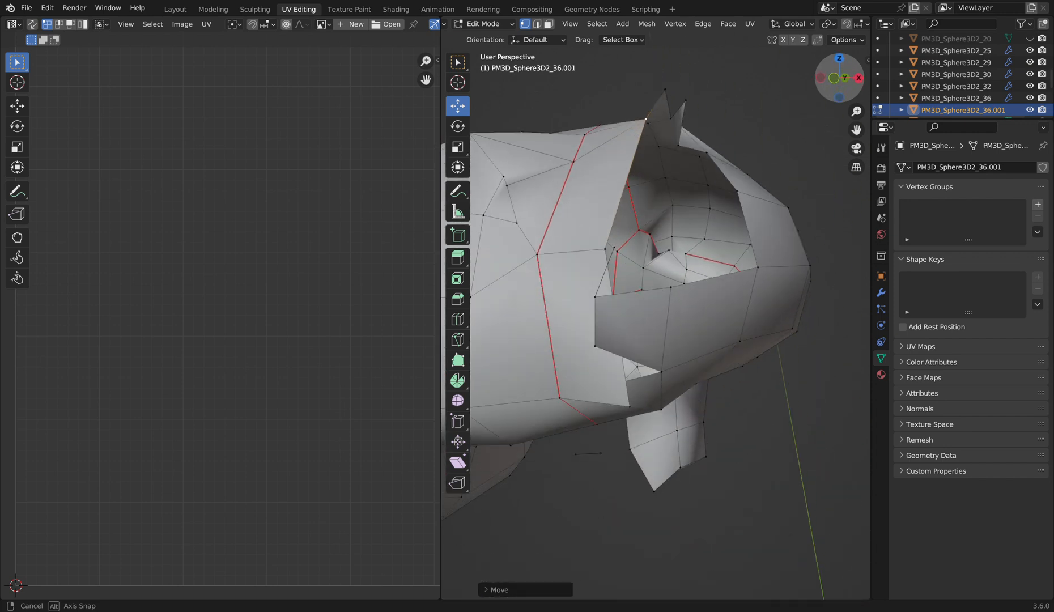
{"action": "left_click_drag", "start_coordinate": [666, 90], "coordinate": [680, 130]}
{"action": "left_click_drag", "start_coordinate": [820, 88], "coordinate": [817, 128]}
{"action": "scroll", "coordinate": [623, 251], "scroll_direction": "up", "scroll_amount": 2}
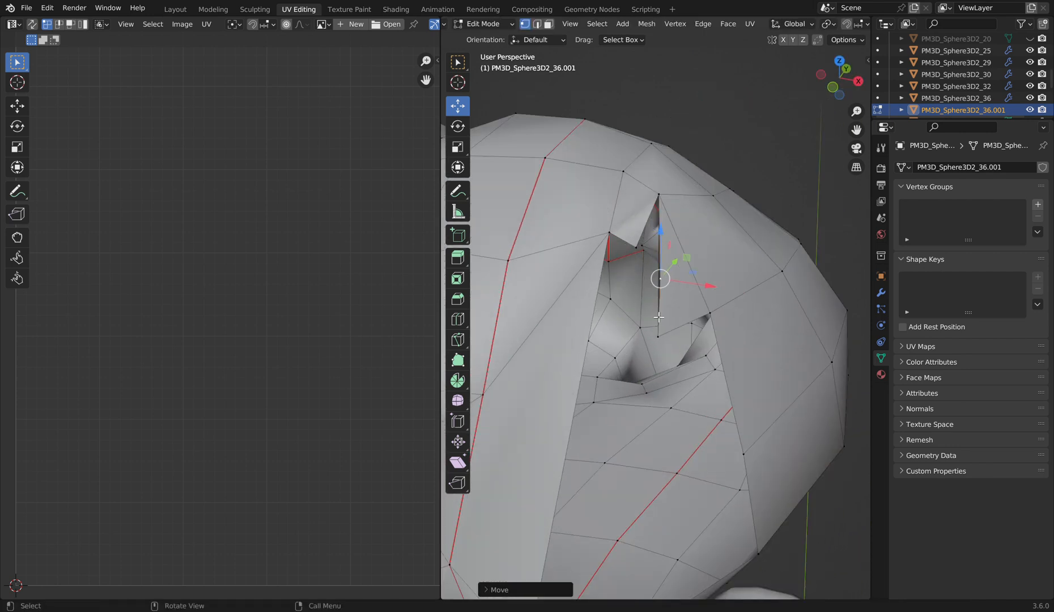
Adjust a vertex at the hole's upper rim and merge the selected vertices there
{"action": "left_click_drag", "start_coordinate": [823, 97], "coordinate": [788, 114]}
{"action": "mouse_move", "coordinate": [579, 196]}
{"action": "left_mouse_down"}
{"action": "mouse_move", "coordinate": [554, 214]}
{"action": "mouse_move", "coordinate": [586, 209]}
{"action": "left_mouse_up"}
{"action": "key", "text": "m"}
{"action": "left_click", "coordinate": [600, 220]}
{"action": "left_click_drag", "start_coordinate": [833, 84], "coordinate": [831, 108]}
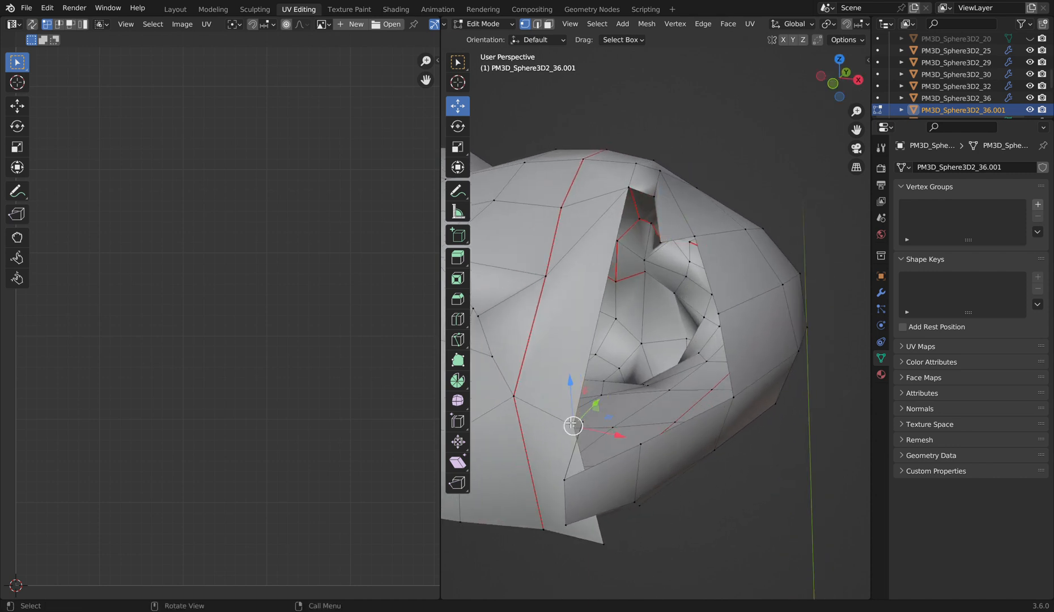
Move the flap vertex up along the hole's edge and raise a neighbouring vertex in the opening
{"action": "left_click_drag", "start_coordinate": [575, 425], "coordinate": [617, 292]}
{"action": "left_click_drag", "start_coordinate": [837, 83], "coordinate": [839, 81]}
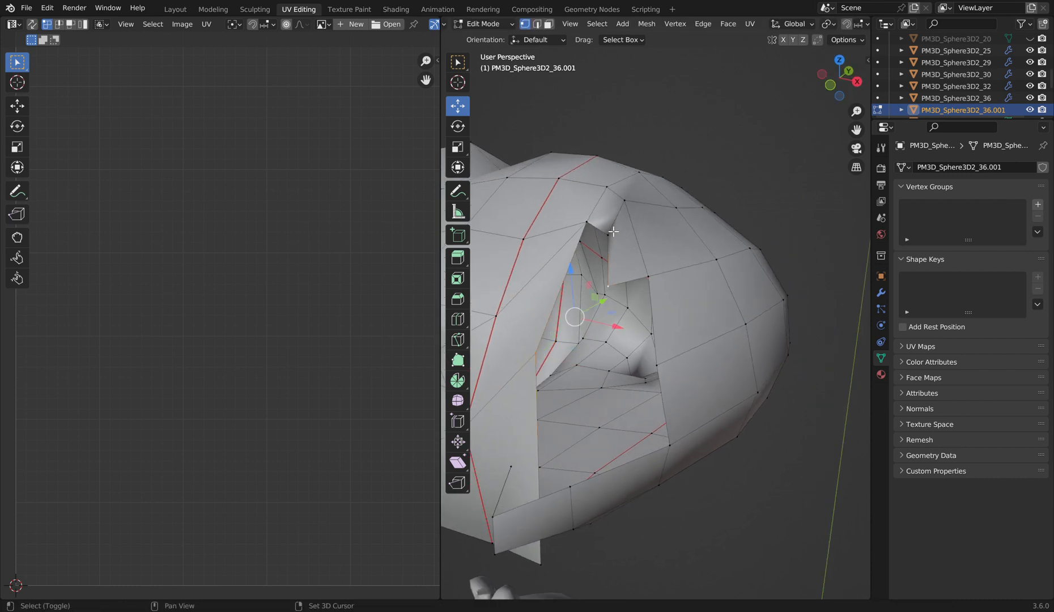
{"action": "left_click_drag", "start_coordinate": [840, 79], "coordinate": [795, 167]}
{"action": "left_click_drag", "start_coordinate": [649, 341], "coordinate": [648, 303]}
{"action": "mouse_move", "coordinate": [844, 80]}
{"action": "left_mouse_down"}
{"action": "mouse_move", "coordinate": [799, 81]}
{"action": "mouse_move", "coordinate": [802, 113]}
{"action": "mouse_move", "coordinate": [828, 105]}
{"action": "mouse_move", "coordinate": [768, 69]}
{"action": "mouse_move", "coordinate": [843, 94]}
{"action": "left_mouse_up"}
Adjust the vertices around the fold above the hole to smooth its upper rim
{"action": "scroll", "coordinate": [675, 280], "scroll_direction": "up", "scroll_amount": 3}
{"action": "left_click_drag", "start_coordinate": [674, 274], "coordinate": [671, 279]}
{"action": "mouse_move", "coordinate": [843, 82]}
{"action": "left_mouse_down"}
{"action": "mouse_move", "coordinate": [791, 81]}
{"action": "mouse_move", "coordinate": [834, 84]}
{"action": "left_mouse_up"}
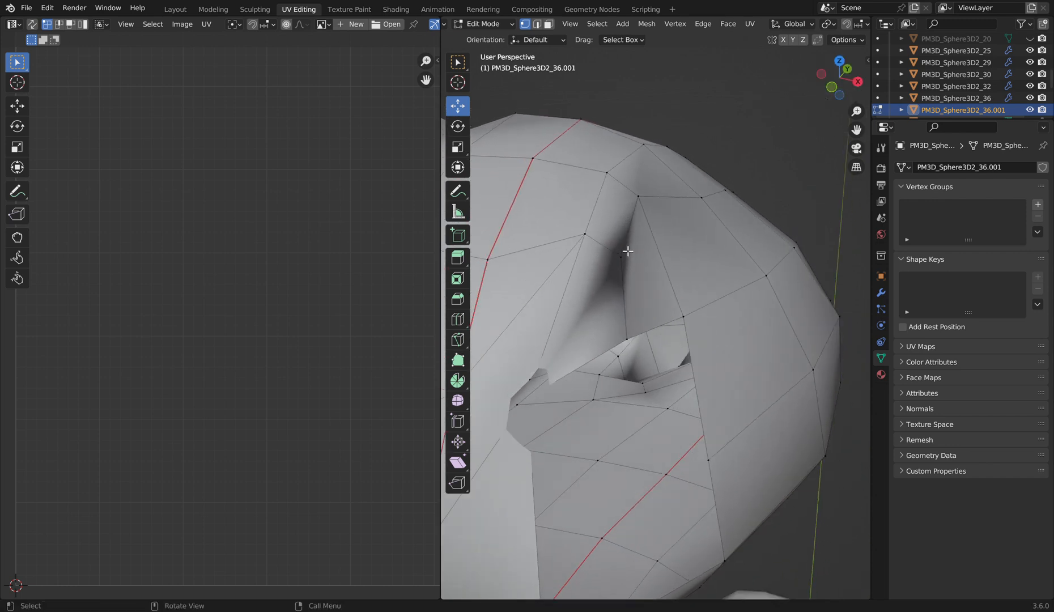
{"action": "left_click_drag", "start_coordinate": [622, 259], "coordinate": [661, 317]}
{"action": "middle_click_drag", "start_coordinate": [776, 136], "coordinate": [717, 156]}
{"action": "mouse_move", "coordinate": [832, 83]}
{"action": "left_mouse_down"}
{"action": "mouse_move", "coordinate": [873, 83]}
{"action": "mouse_move", "coordinate": [822, 85]}
{"action": "mouse_move", "coordinate": [812, 107]}
{"action": "mouse_move", "coordinate": [832, 94]}
{"action": "left_mouse_up"}
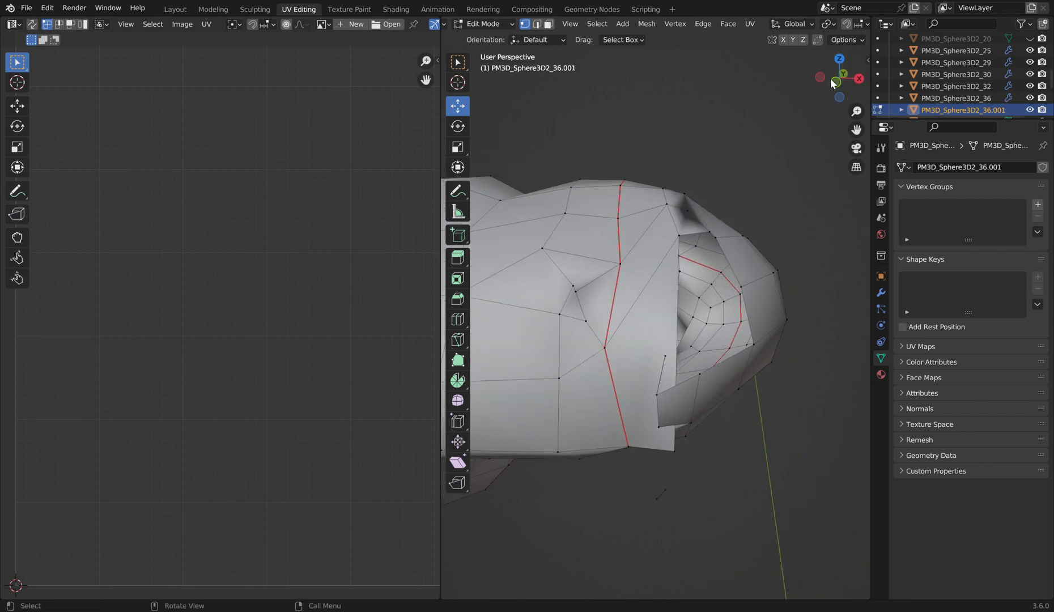
Delete the excess vertices of the overlapping flap at the hole's lower edge
{"action": "key", "text": "x"}
{"action": "left_click", "coordinate": [697, 362]}
{"action": "middle_click_drag", "start_coordinate": [697, 362], "coordinate": [827, 123]}
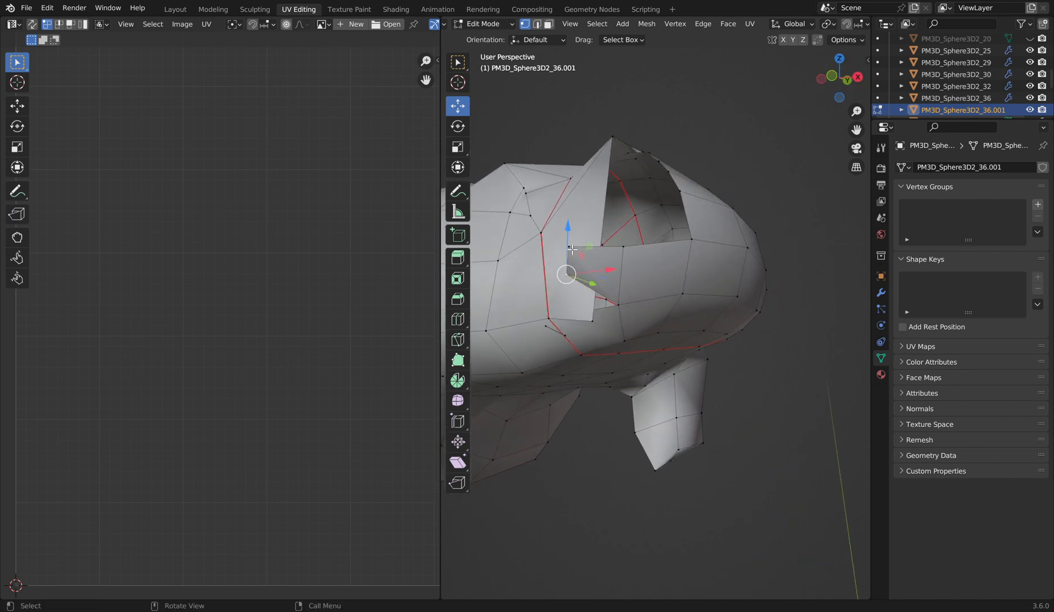
{"action": "left_click_drag", "start_coordinate": [571, 254], "coordinate": [615, 266]}
{"action": "key", "text": "x"}
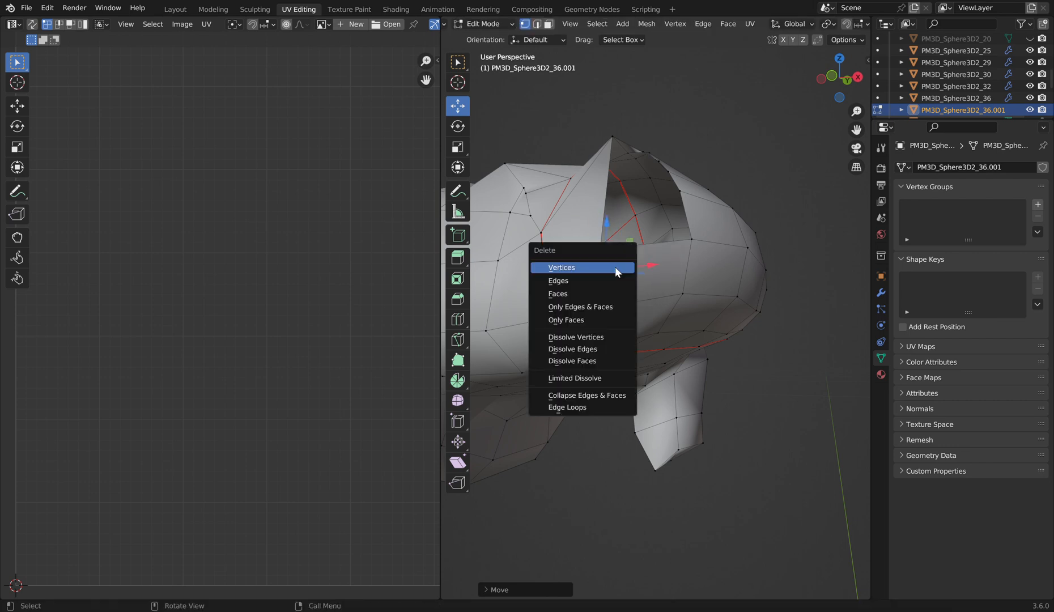
{"action": "left_click", "coordinate": [616, 266]}
{"action": "scroll", "coordinate": [590, 304], "scroll_direction": "up", "scroll_amount": 2}
Select the vertices between the seam corner and the hole's lower rim and fill a face there
{"action": "left_click_drag", "start_coordinate": [561, 325], "coordinate": [557, 224]}
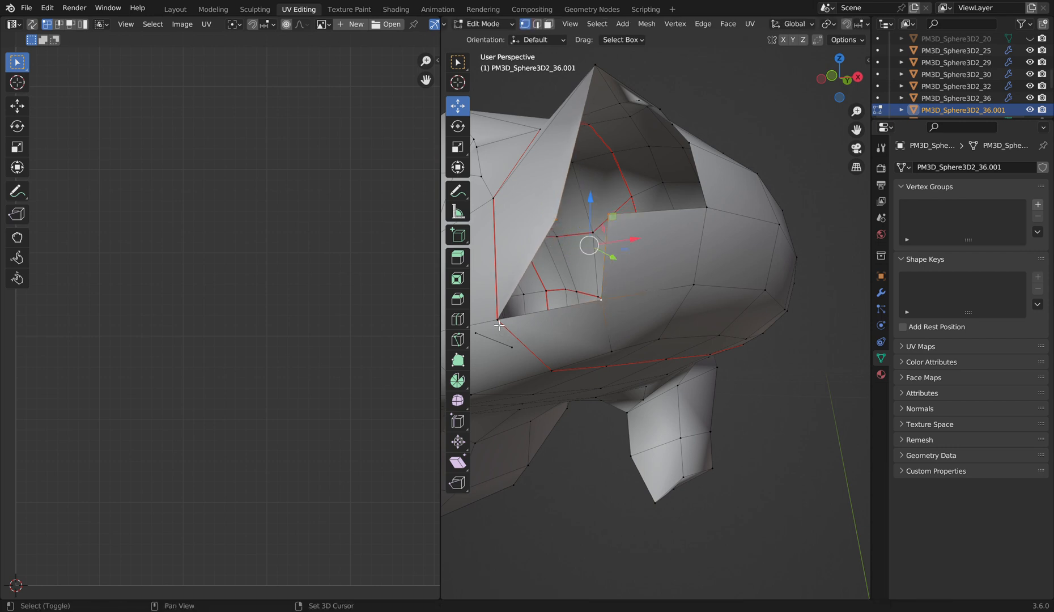
{"action": "key", "text": "f"}
{"action": "left_click_drag", "start_coordinate": [853, 81], "coordinate": [828, 105]}
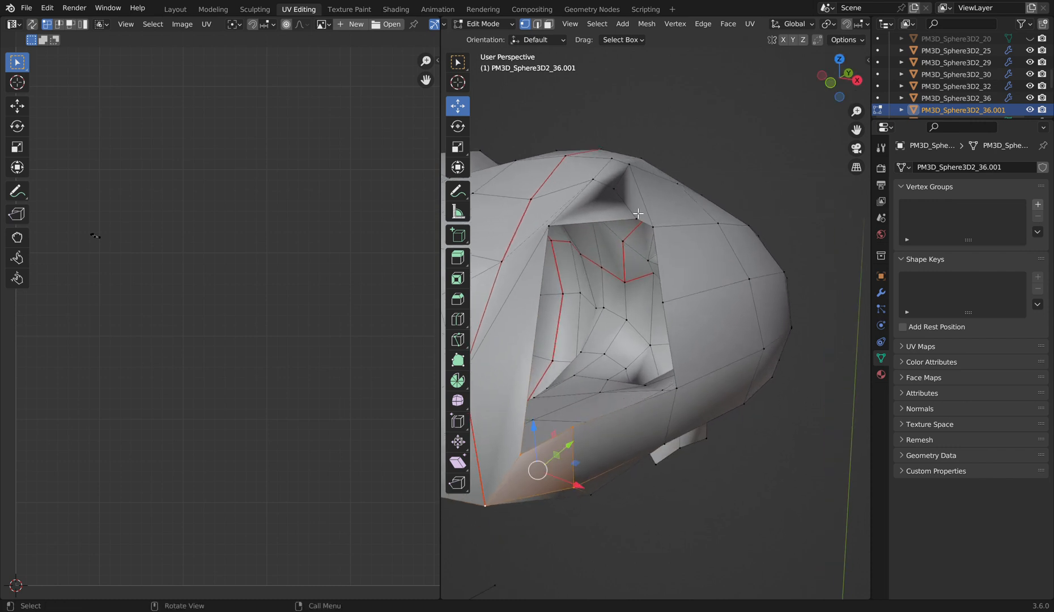
Move the hole's upper rim vertex toward the middle of the gap and extrude geometry into the opening
{"action": "left_click_drag", "start_coordinate": [634, 219], "coordinate": [598, 234]}
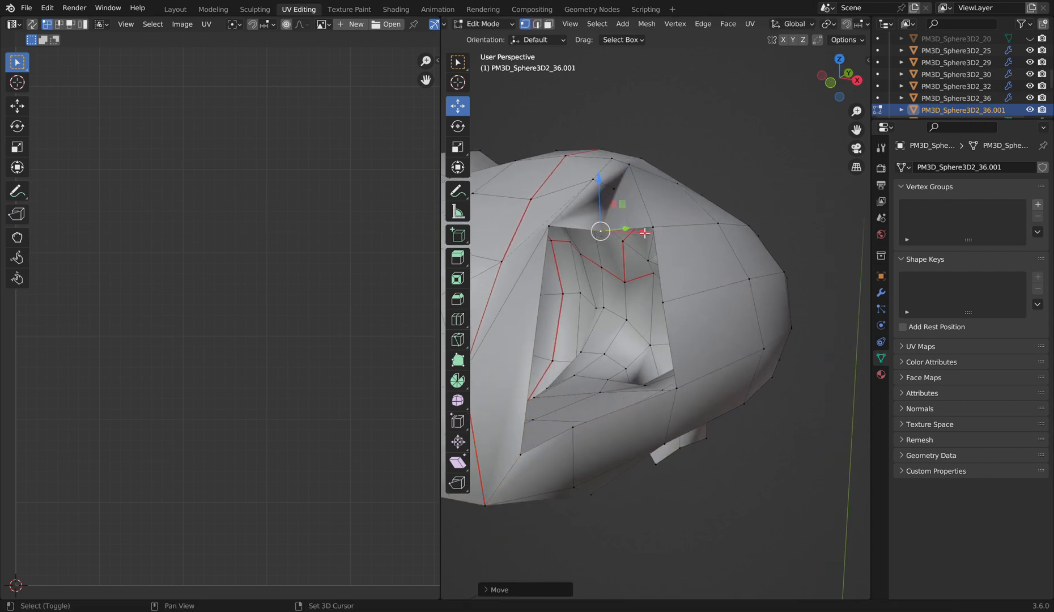
{"action": "key", "text": "e"}
{"action": "left_click", "coordinate": [602, 274]}
{"action": "key", "text": "ctrl+z"}
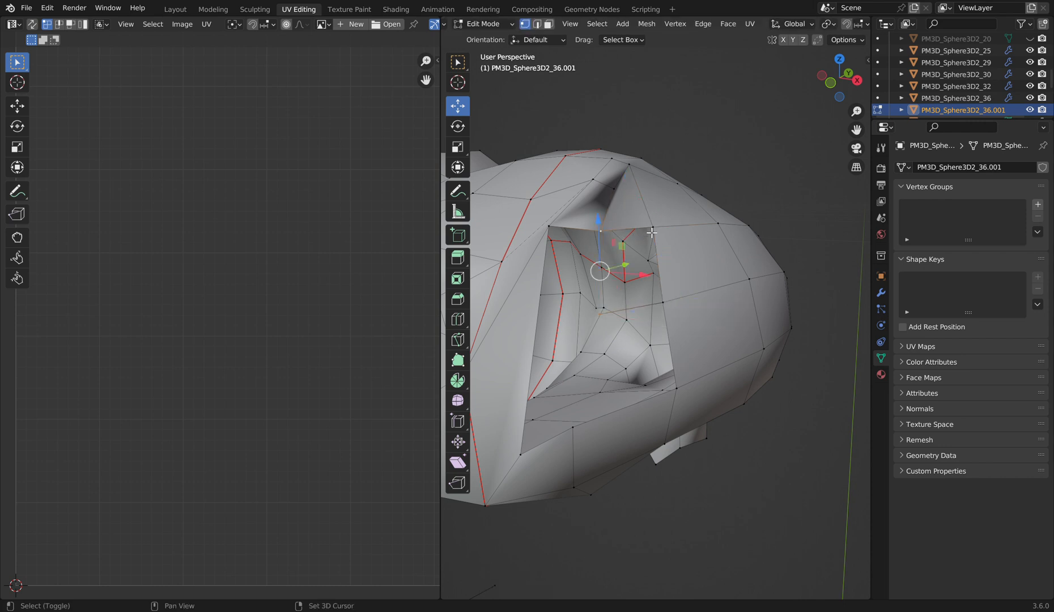
Fill a four-sided face between the upper rim vertices and the hole's side edge
{"action": "left_click", "coordinate": [656, 232], "text": "shift"}
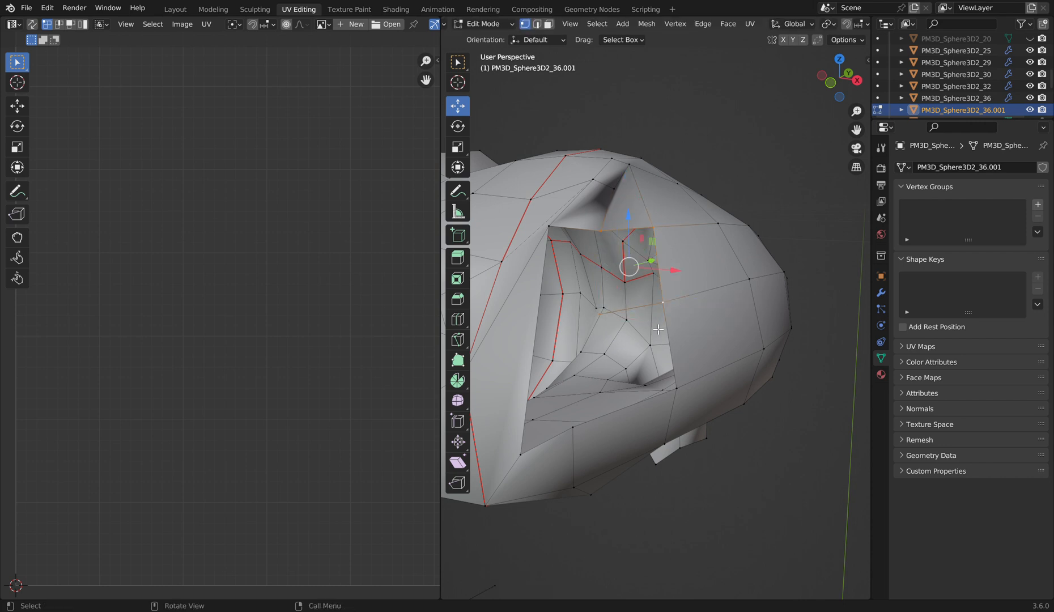
{"action": "left_click", "coordinate": [614, 311], "text": "shift"}
{"action": "left_click", "coordinate": [604, 315]}
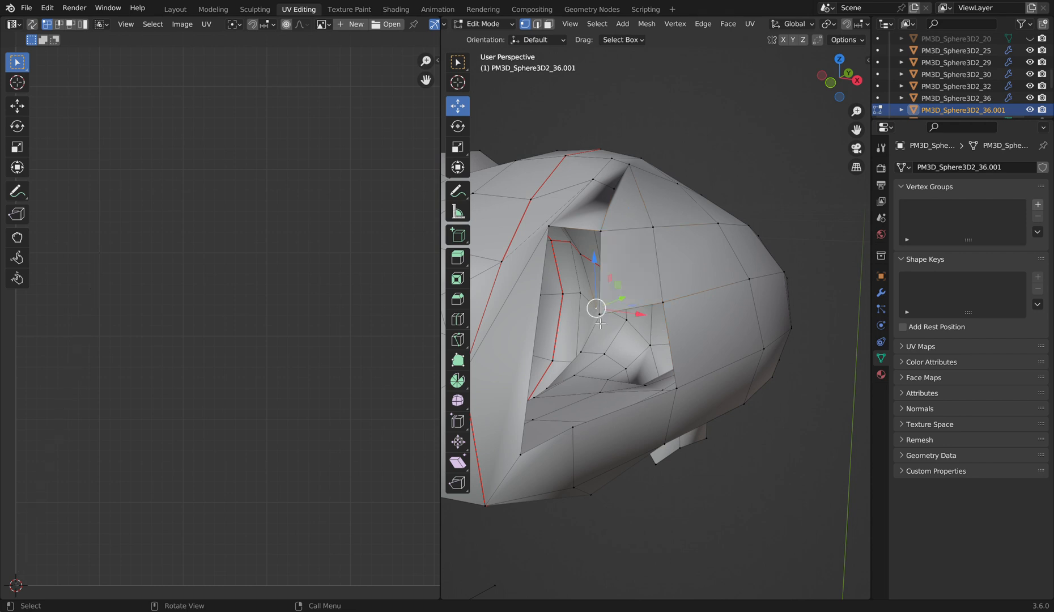
Fill the remaining lower part of the hole's side and bridge the top of the gap with faces
{"action": "left_click_drag", "start_coordinate": [826, 101], "coordinate": [758, 218]}
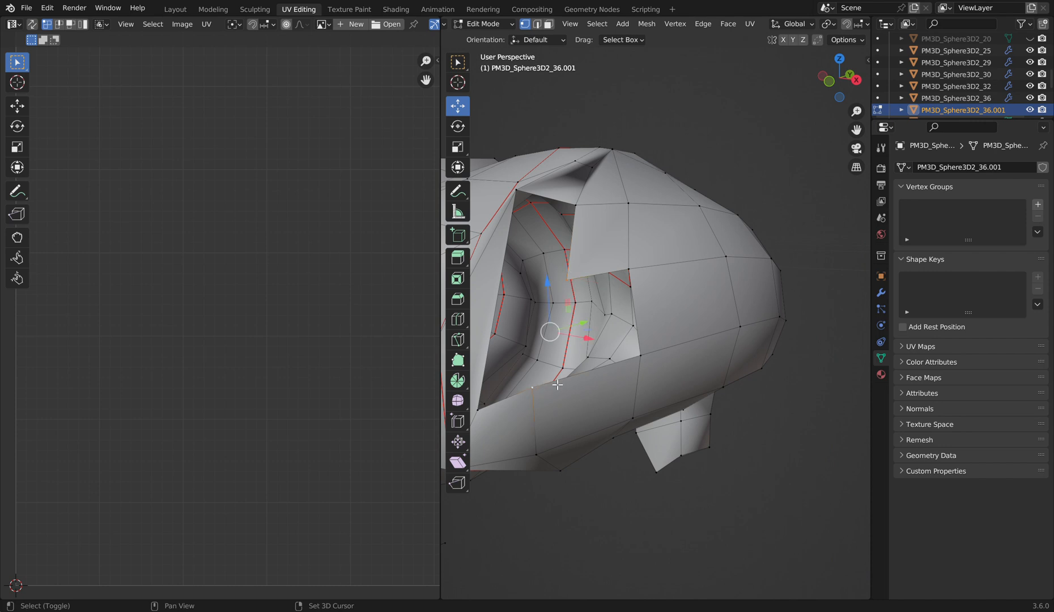
{"action": "left_click", "coordinate": [641, 273], "text": "ctrl+shift"}
{"action": "mouse_move", "coordinate": [839, 77]}
{"action": "left_mouse_down"}
{"action": "mouse_move", "coordinate": [815, 111]}
{"action": "mouse_move", "coordinate": [846, 86]}
{"action": "mouse_move", "coordinate": [836, 72]}
{"action": "left_mouse_up"}
{"action": "left_click", "coordinate": [650, 333]}
{"action": "left_click", "coordinate": [640, 232]}
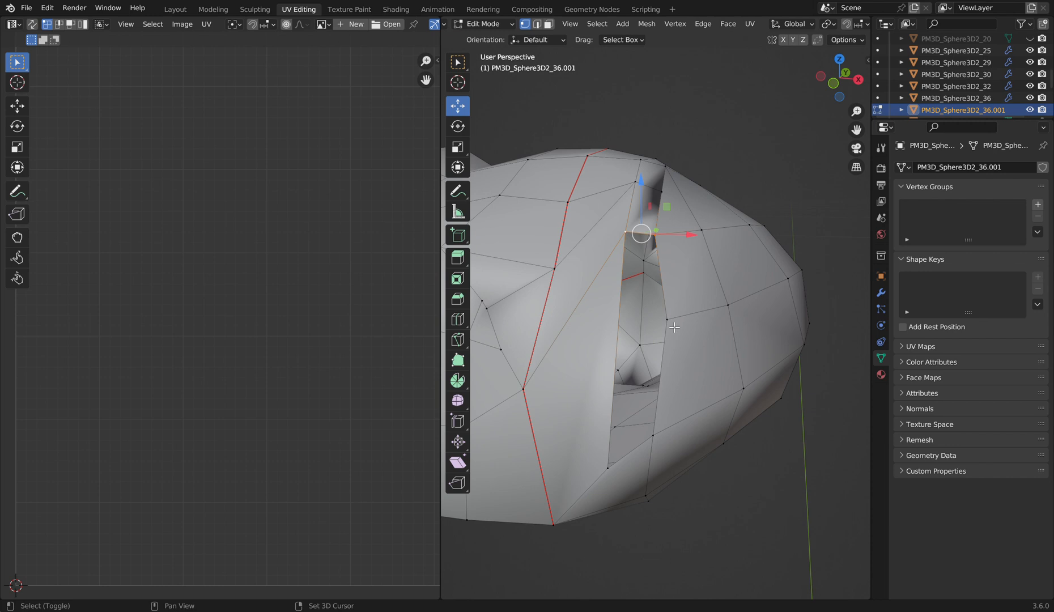
{"action": "left_click_drag", "start_coordinate": [838, 85], "coordinate": [815, 113]}
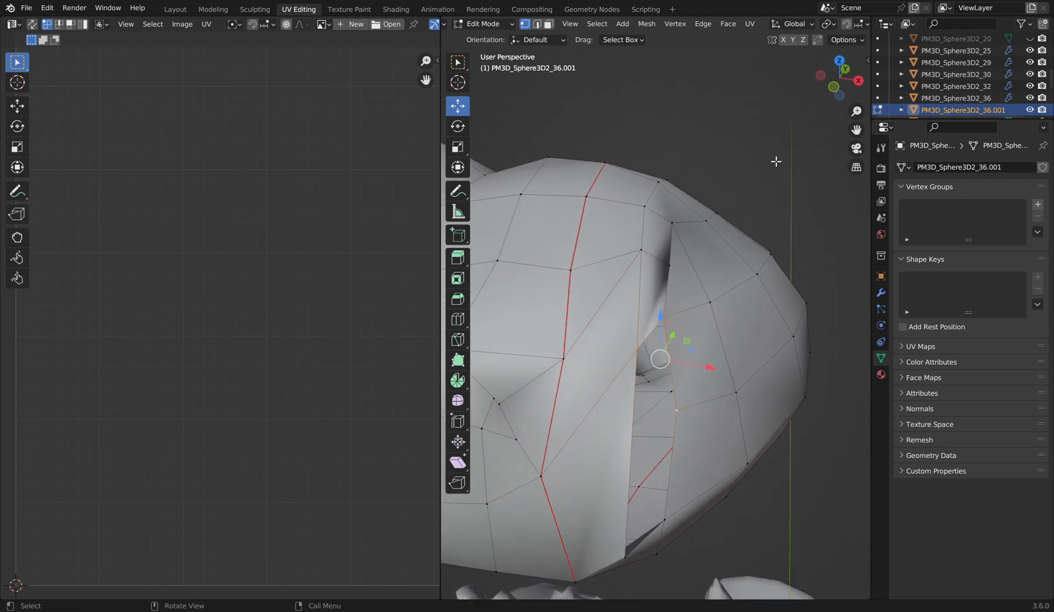
Reposition the vertices in the dark fold above the narrow slit to open up the pinched surface
{"action": "left_click", "coordinate": [677, 266]}
{"action": "key", "text": "g"}
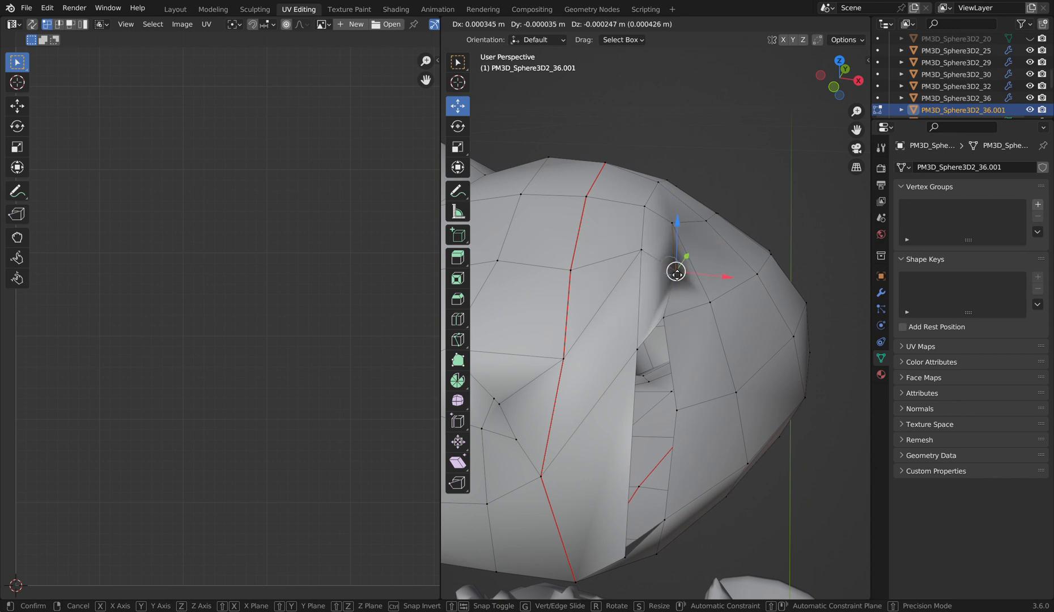
{"action": "left_click", "coordinate": [668, 264]}
{"action": "left_click_drag", "start_coordinate": [837, 95], "coordinate": [824, 104]}
{"action": "left_click", "coordinate": [599, 243]}
{"action": "left_click_drag", "start_coordinate": [596, 244], "coordinate": [613, 276]}
{"action": "left_click_drag", "start_coordinate": [838, 82], "coordinate": [825, 89]}
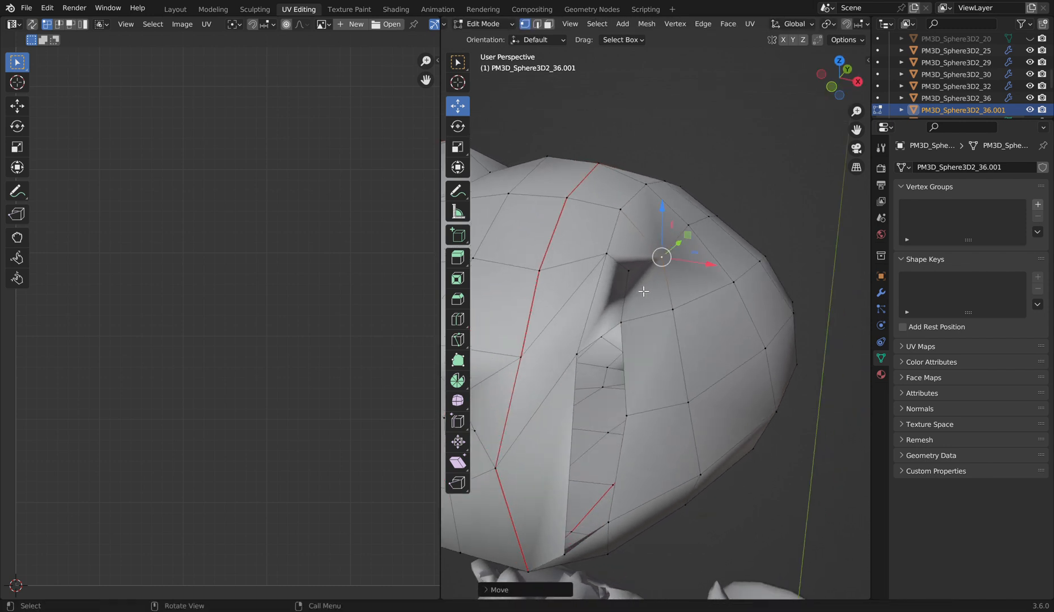
Move the rim vertices on both sides of the slit's upper end outward
{"action": "left_click", "coordinate": [646, 268]}
{"action": "left_click", "coordinate": [622, 324]}
{"action": "left_click_drag", "start_coordinate": [622, 324], "coordinate": [655, 330]}
{"action": "left_click", "coordinate": [629, 280]}
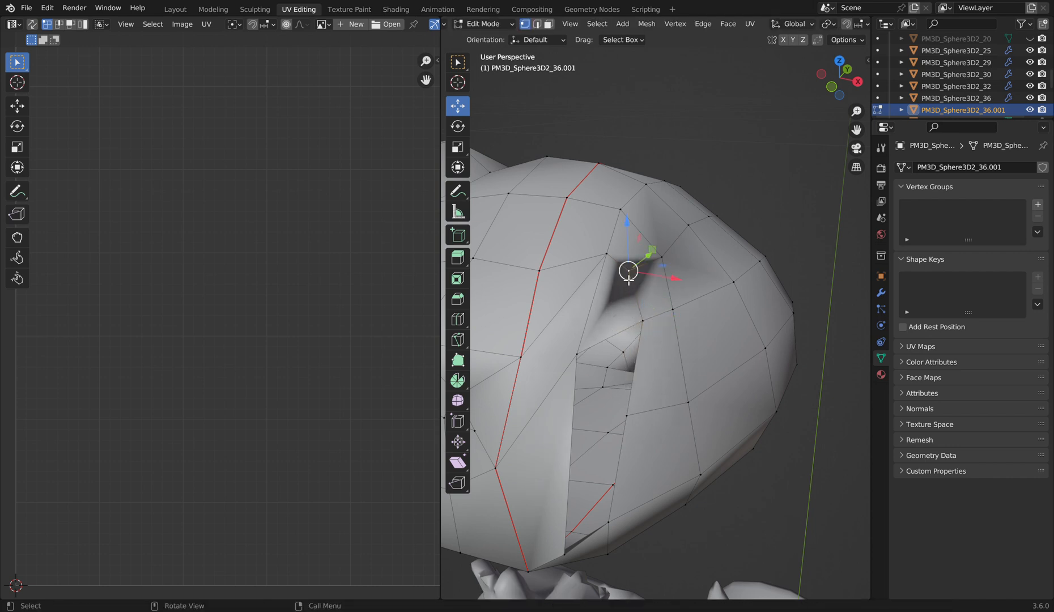
{"action": "left_click", "coordinate": [586, 352]}
{"action": "mouse_move", "coordinate": [587, 352]}
{"action": "left_mouse_down"}
{"action": "mouse_move", "coordinate": [574, 341]}
{"action": "mouse_move", "coordinate": [592, 336]}
{"action": "left_mouse_up"}
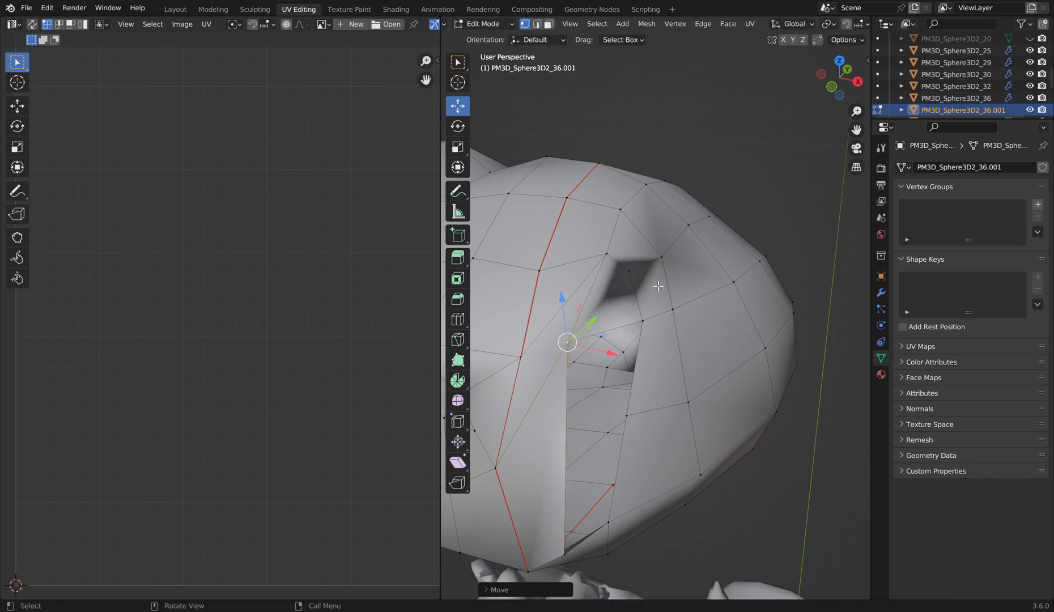
Move the vertex inside the dark fold above the slit sideways along the X axis
{"action": "left_click", "coordinate": [640, 278]}
{"action": "left_click", "coordinate": [635, 327]}
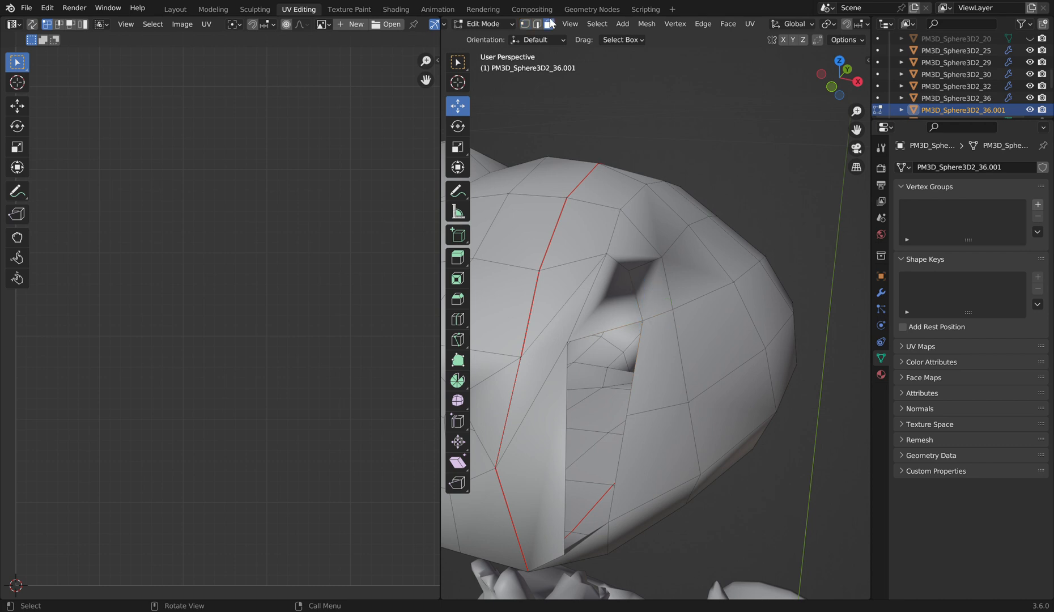
{"action": "left_click", "coordinate": [627, 314]}
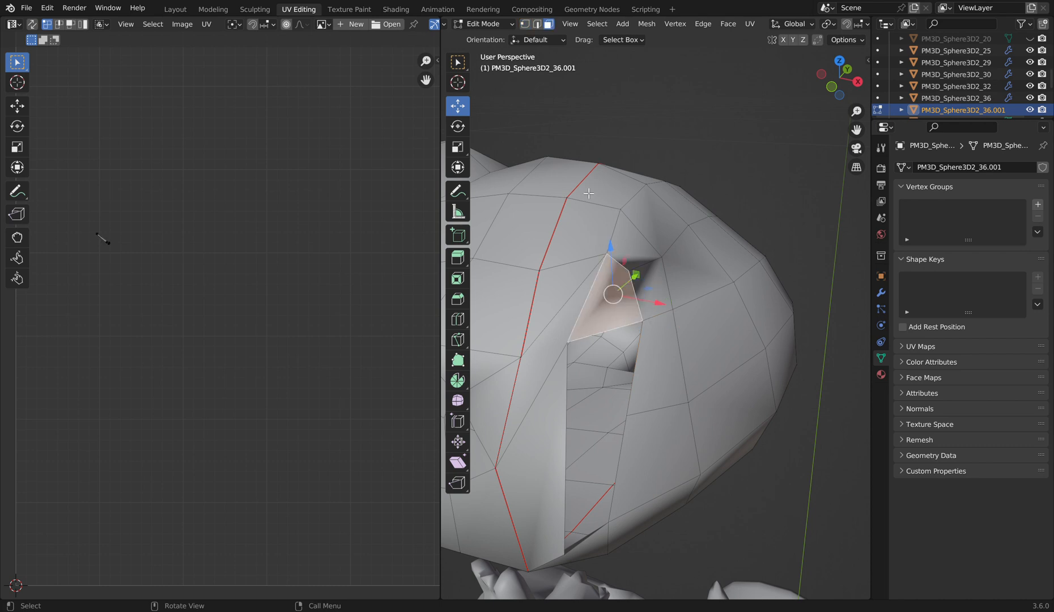
{"action": "left_click", "coordinate": [526, 26]}
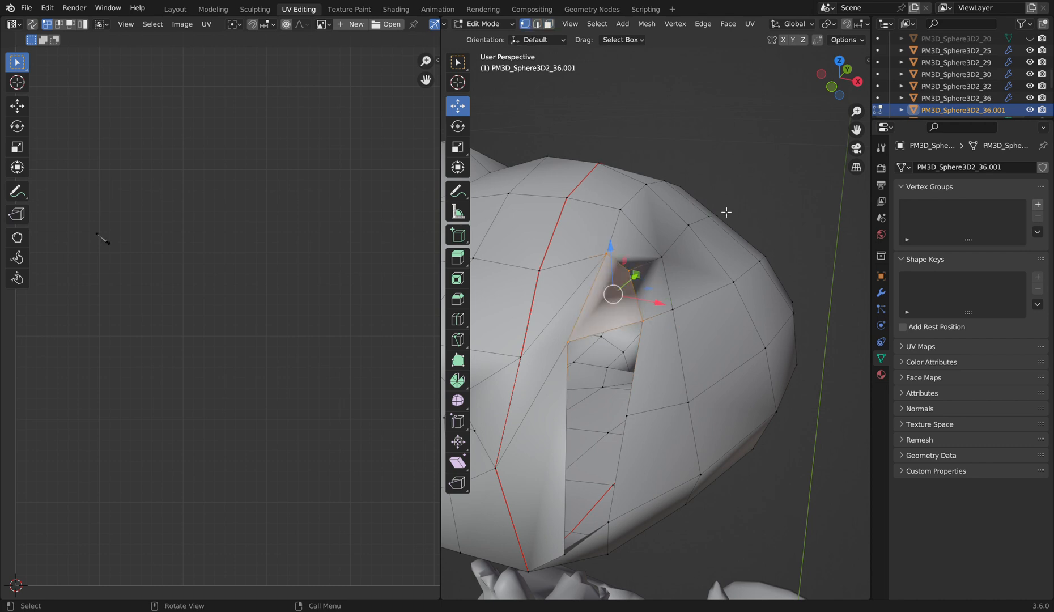
{"action": "scroll", "coordinate": [616, 299], "scroll_direction": "up", "scroll_amount": 2}
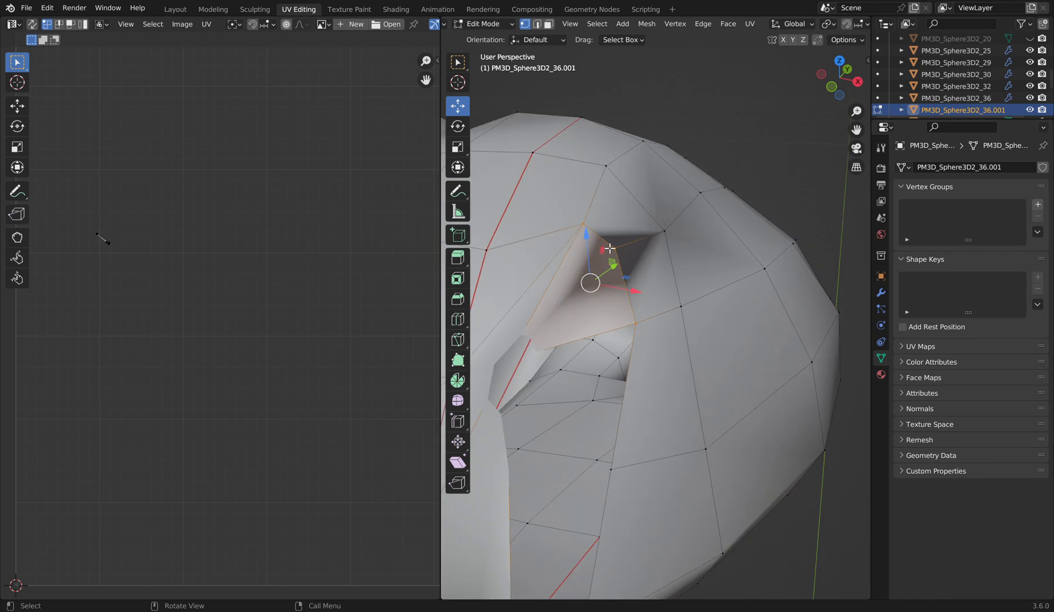
{"action": "left_click", "coordinate": [612, 248]}
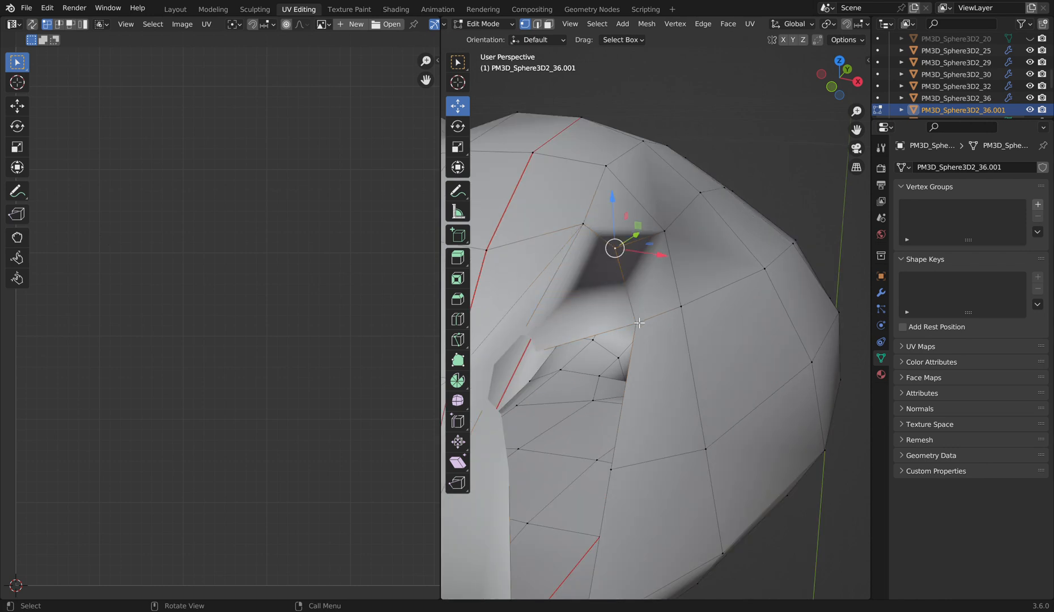
{"action": "scroll", "coordinate": [833, 87], "scroll_direction": "down", "scroll_amount": 3}
{"action": "left_click_drag", "start_coordinate": [840, 85], "coordinate": [858, 68]}
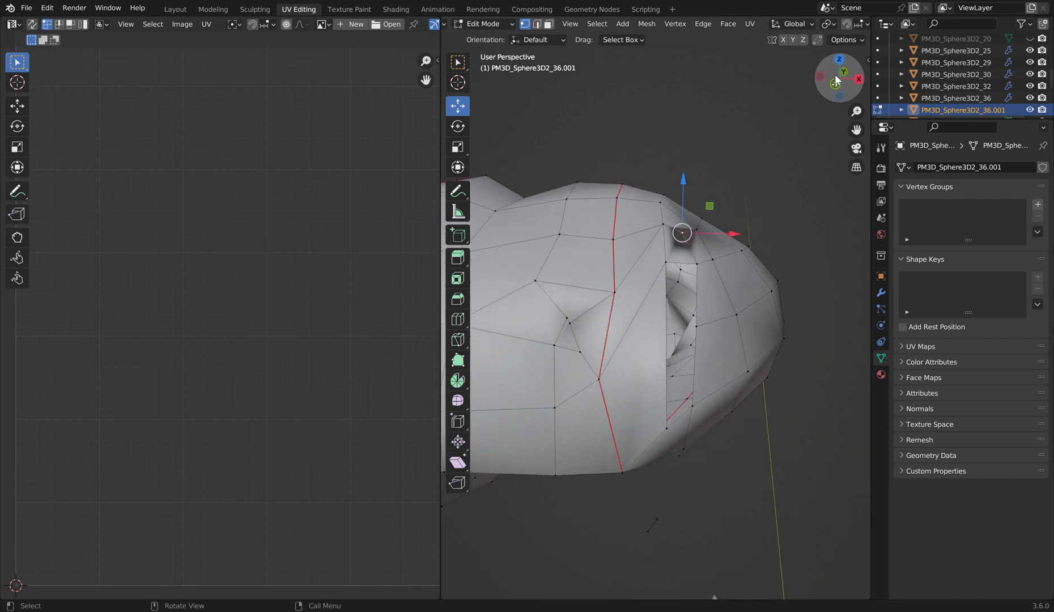
{"action": "mouse_move", "coordinate": [691, 235]}
{"action": "left_mouse_down"}
{"action": "mouse_move", "coordinate": [713, 216]}
{"action": "mouse_move", "coordinate": [694, 243]}
{"action": "mouse_move", "coordinate": [705, 238]}
{"action": "left_mouse_up"}
Reposition the same fold vertex once more to widen the dark opening above the slit
{"action": "mouse_move", "coordinate": [832, 88]}
{"action": "left_mouse_down"}
{"action": "mouse_move", "coordinate": [796, 67]}
{"action": "mouse_move", "coordinate": [834, 71]}
{"action": "left_mouse_up"}
{"action": "key", "text": "ctrl+r"}
{"action": "key", "text": "Escape"}
{"action": "left_click_drag", "start_coordinate": [839, 78], "coordinate": [834, 95]}
{"action": "scroll", "coordinate": [640, 317], "scroll_direction": "up", "scroll_amount": 2}
{"action": "left_click_drag", "start_coordinate": [651, 320], "coordinate": [642, 308]}
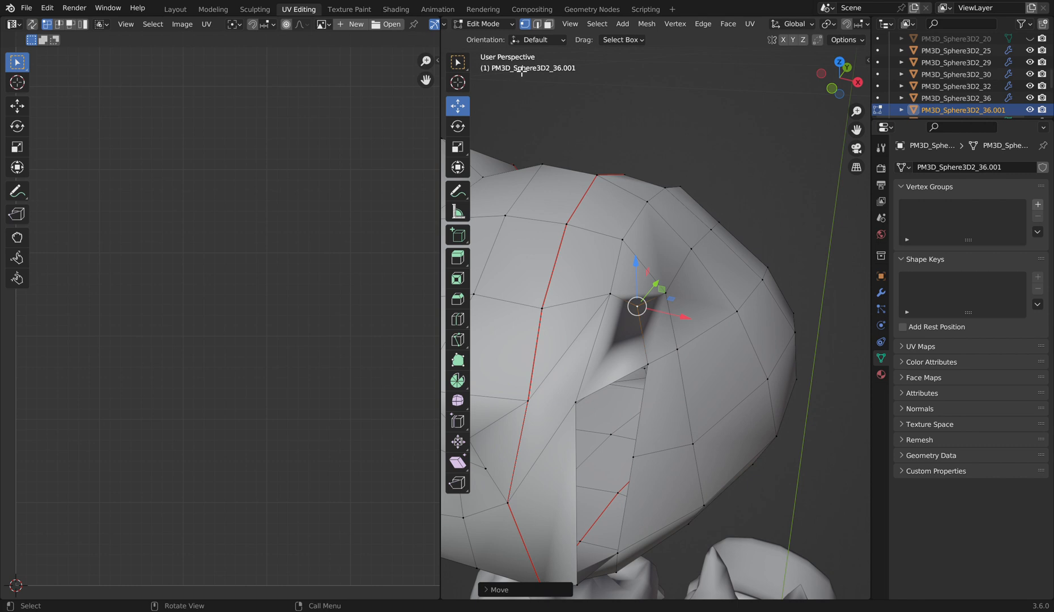
Delete the stretched four-sided face between the dark fold and the top of the slit
{"action": "left_click", "coordinate": [549, 24]}
{"action": "left_click", "coordinate": [629, 349]}
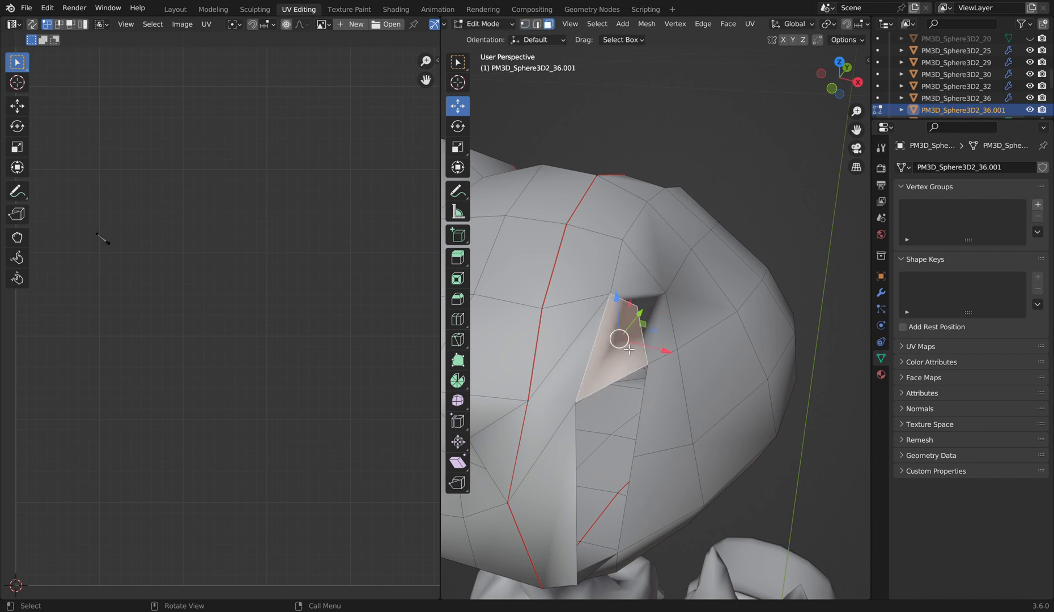
{"action": "key", "text": "x"}
{"action": "left_click", "coordinate": [624, 344]}
{"action": "key", "text": "ctrl+z"}
{"action": "left_click", "coordinate": [526, 28]}
{"action": "left_click", "coordinate": [545, 23]}
{"action": "key", "text": "x"}
{"action": "left_click", "coordinate": [535, 191]}
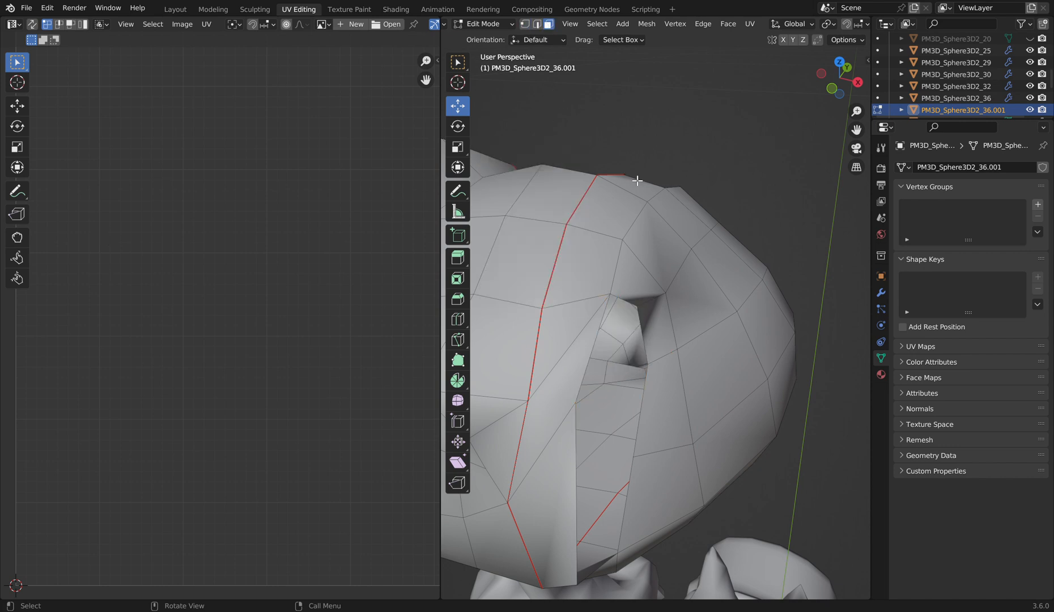
Delete the narrow four-sided face on the outer side of the opened hole
{"action": "mouse_move", "coordinate": [841, 70]}
{"action": "left_mouse_down"}
{"action": "mouse_move", "coordinate": [759, 59]}
{"action": "mouse_move", "coordinate": [843, 69]}
{"action": "left_mouse_up"}
{"action": "left_click", "coordinate": [640, 292]}
{"action": "left_click", "coordinate": [669, 300]}
{"action": "key", "text": "x"}
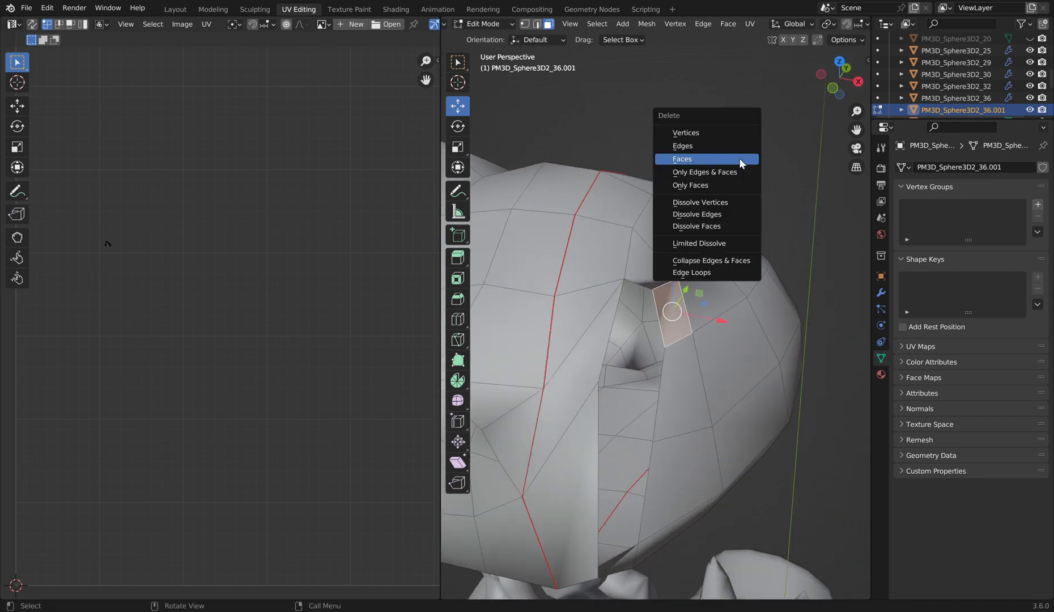
{"action": "left_click", "coordinate": [729, 162]}
Delete the small leftover face inside the upper end of the hole
{"action": "mouse_move", "coordinate": [840, 74]}
{"action": "left_mouse_down"}
{"action": "mouse_move", "coordinate": [797, 76]}
{"action": "mouse_move", "coordinate": [827, 76]}
{"action": "left_mouse_up"}
{"action": "left_click", "coordinate": [608, 317]}
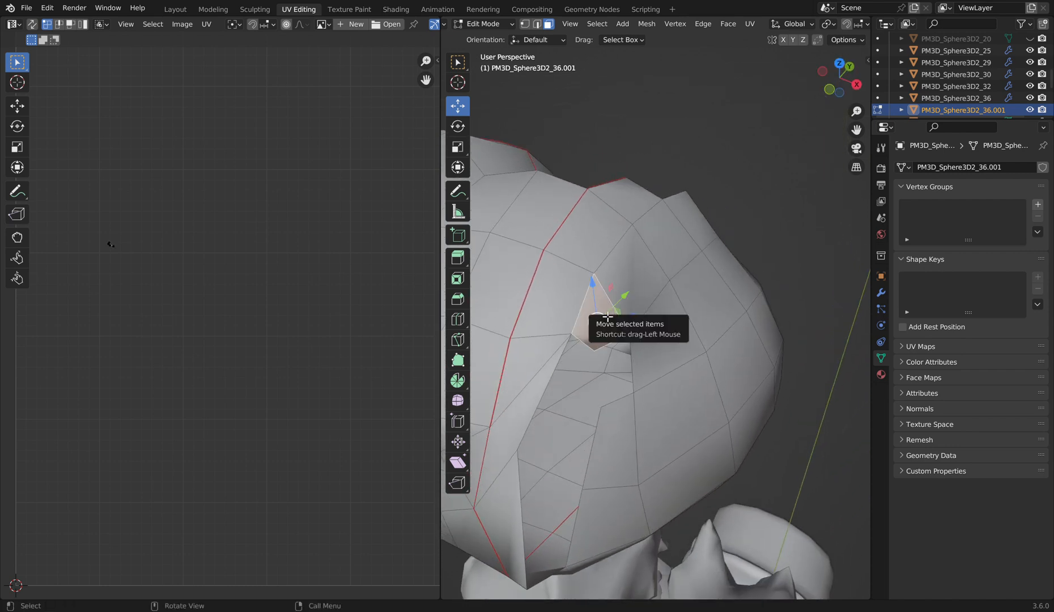
{"action": "key", "text": "x"}
{"action": "left_click", "coordinate": [604, 310]}
Close the lower part of the long slit with a new face between its rim vertices
{"action": "mouse_move", "coordinate": [831, 102]}
{"action": "left_mouse_down"}
{"action": "mouse_move", "coordinate": [816, 99]}
{"action": "mouse_move", "coordinate": [826, 101]}
{"action": "left_mouse_up"}
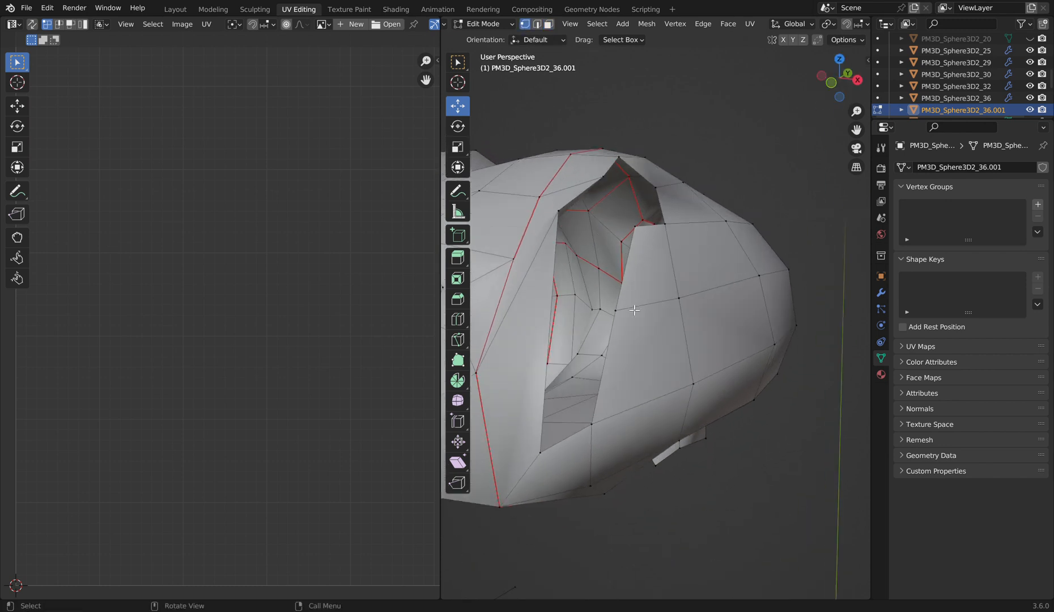
{"action": "left_click", "coordinate": [570, 211], "text": "shift"}
{"action": "left_click", "coordinate": [559, 441], "text": "shift"}
{"action": "key", "text": "f"}
Fill a four-sided face across the middle of the hole from its four surrounding rim vertices
{"action": "left_click_drag", "start_coordinate": [846, 84], "coordinate": [845, 108]}
{"action": "left_click", "coordinate": [630, 333]}
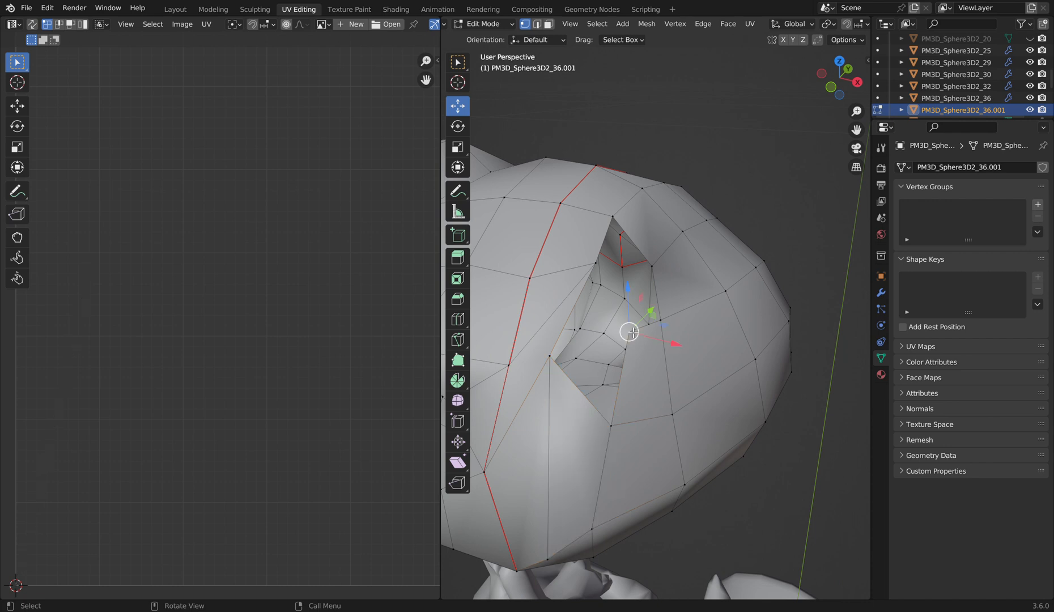
{"action": "left_click", "coordinate": [598, 267], "text": "shift"}
{"action": "left_click", "coordinate": [553, 368], "text": "shift"}
{"action": "left_click", "coordinate": [622, 434], "text": "shift"}
{"action": "key", "text": "f"}
Close the remaining upper opening with a four-sided face and a triangle
{"action": "left_click_drag", "start_coordinate": [828, 75], "coordinate": [939, 126]}
{"action": "scroll", "coordinate": [661, 276], "scroll_direction": "up", "scroll_amount": 2}
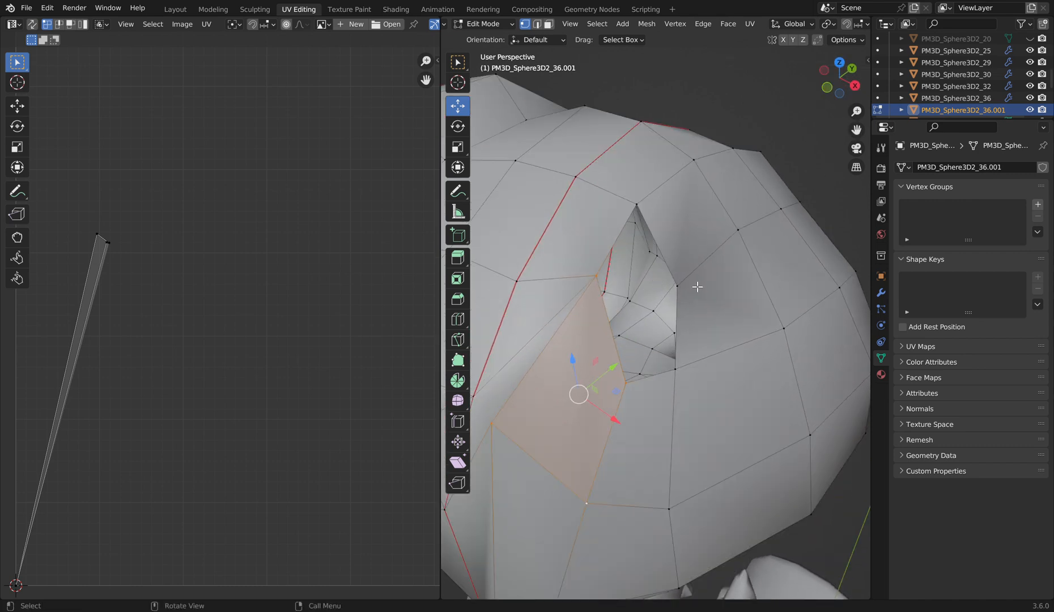
{"action": "left_click", "coordinate": [682, 287]}
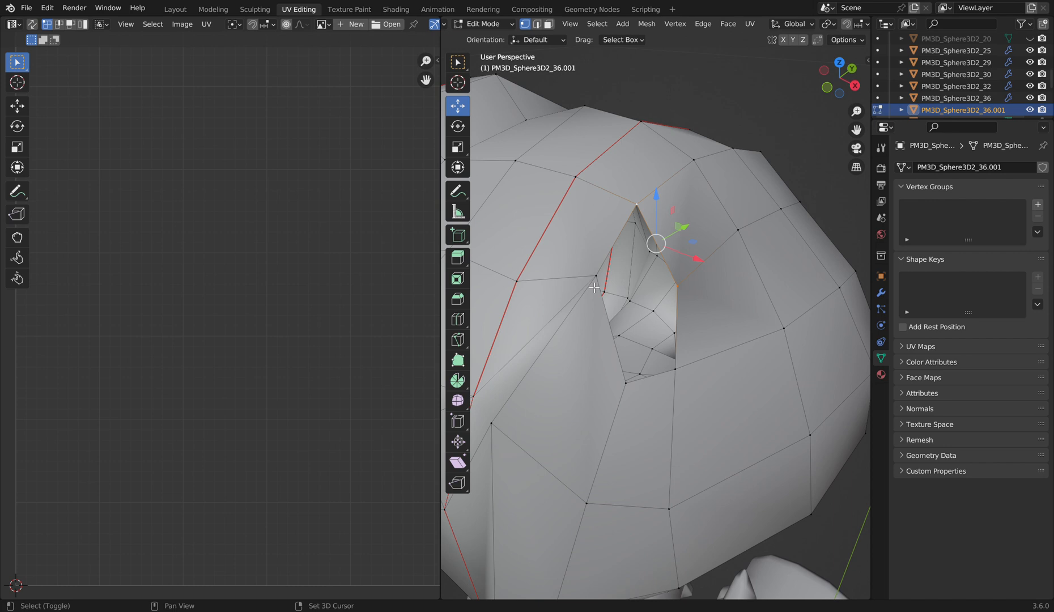
{"action": "left_click", "coordinate": [625, 383], "text": "shift"}
{"action": "key", "text": "f"}
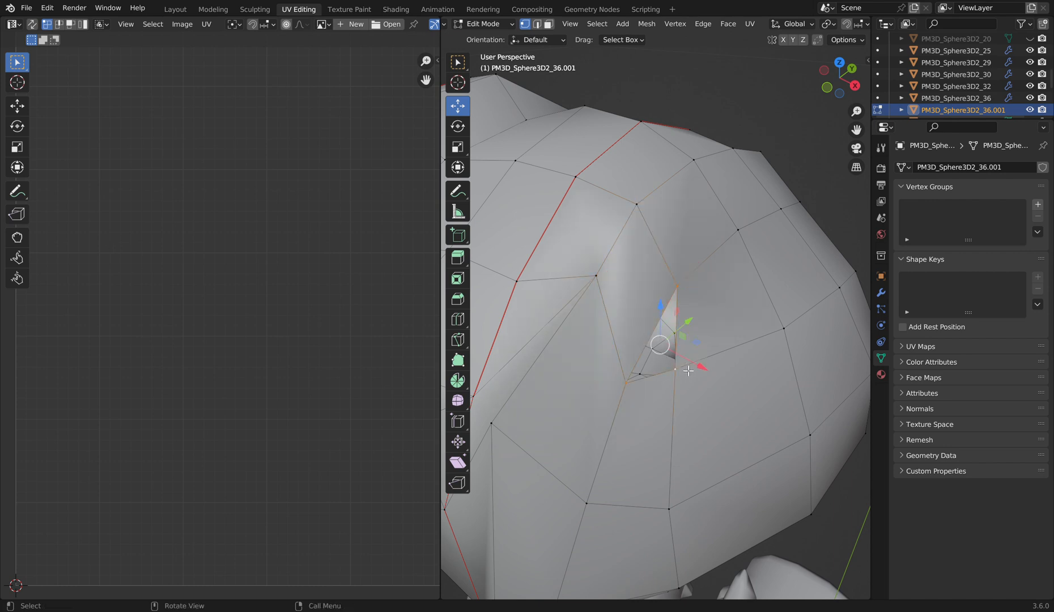
{"action": "key", "text": "f"}
Clear the vertex selection, check the patched mesh from other sides and return to Object Mode
{"action": "scroll", "coordinate": [677, 216], "scroll_direction": "down", "scroll_amount": 4}
{"action": "left_click", "coordinate": [711, 144]}
{"action": "scroll", "coordinate": [829, 113], "scroll_direction": "down", "scroll_amount": 3}
{"action": "scroll", "coordinate": [805, 164], "scroll_direction": "up", "scroll_amount": 4}
{"action": "left_click_drag", "start_coordinate": [838, 108], "coordinate": [725, 185]}
{"action": "scroll", "coordinate": [568, 170], "scroll_direction": "down", "scroll_amount": 2}
{"action": "scroll", "coordinate": [533, 195], "scroll_direction": "down", "scroll_amount": 1}
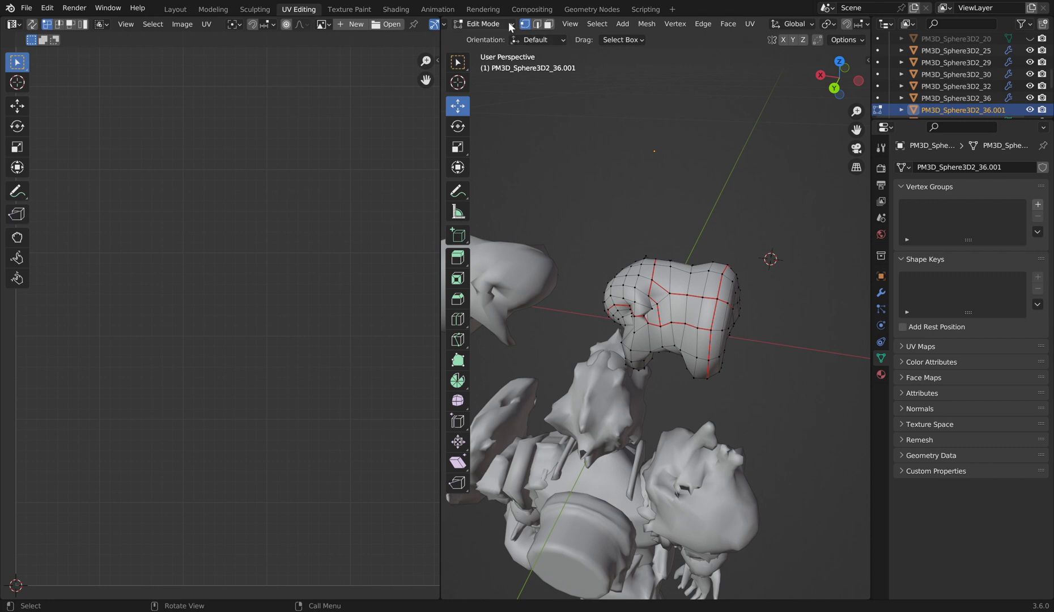
{"action": "left_click", "coordinate": [487, 24]}
{"action": "left_click", "coordinate": [485, 35]}
Select the mirrored shoulder pieces floating above the character, move them down onto its body and deselect them
{"action": "left_click", "coordinate": [816, 71]}
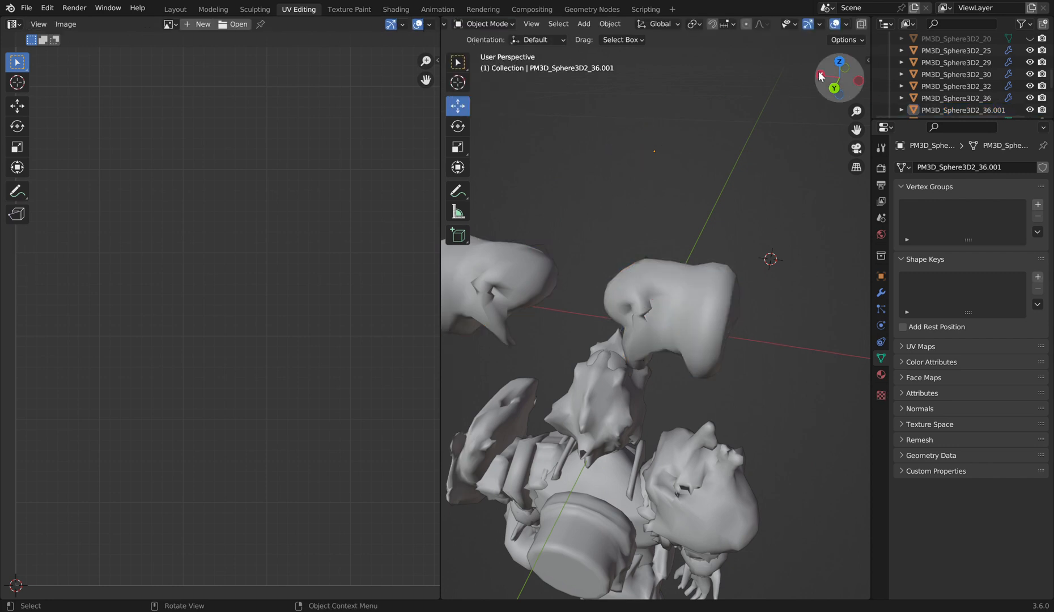
{"action": "key", "text": "KP_1"}
{"action": "left_click", "coordinate": [626, 269]}
{"action": "scroll", "coordinate": [638, 170], "scroll_direction": "down", "scroll_amount": 4}
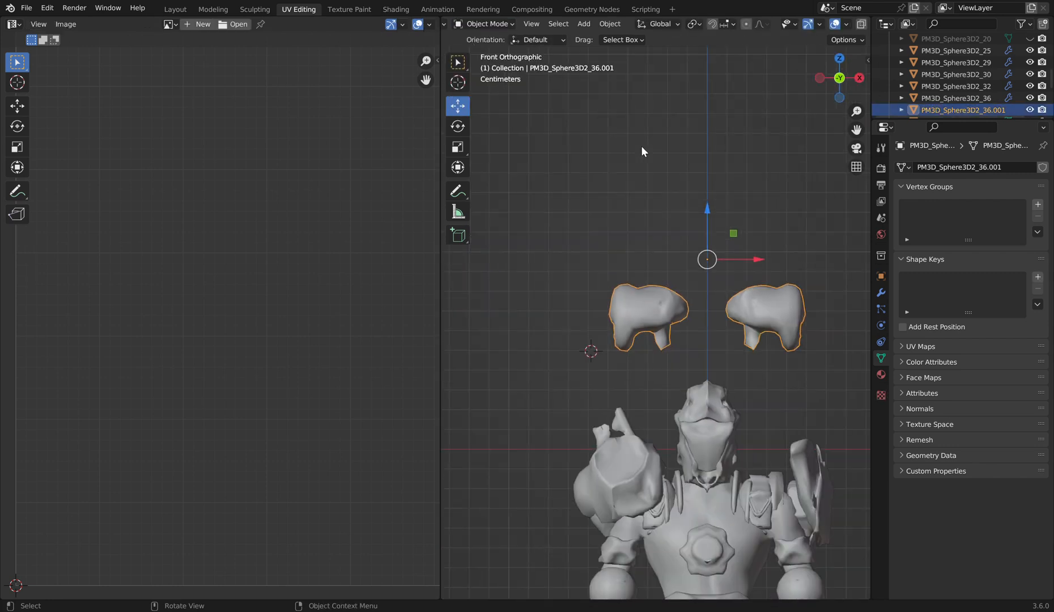
{"action": "left_click", "coordinate": [817, 74]}
{"action": "left_click", "coordinate": [817, 74]}
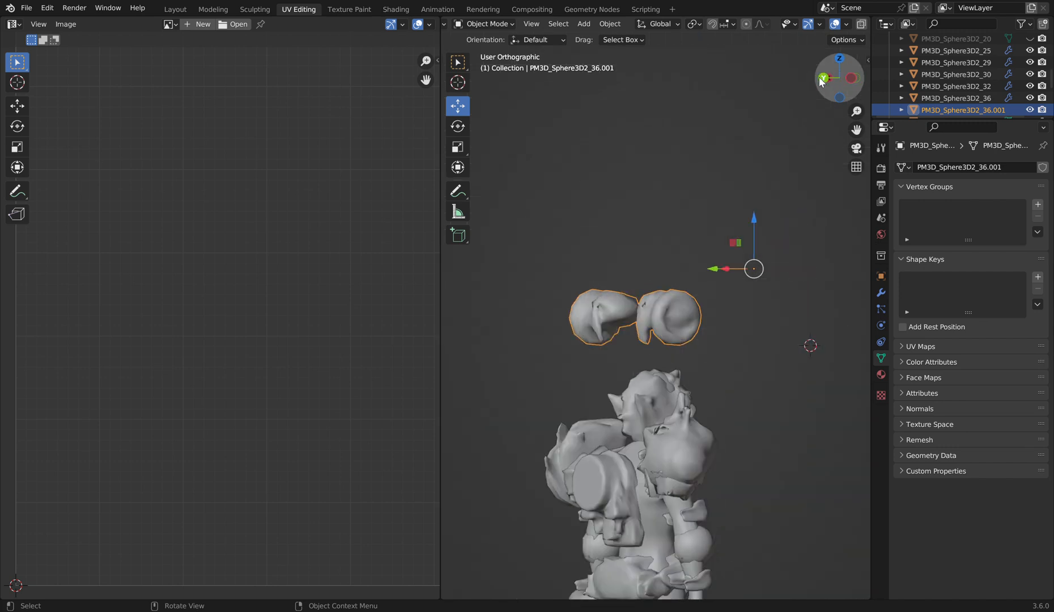
{"action": "left_click_drag", "start_coordinate": [613, 217], "coordinate": [571, 382]}
{"action": "left_click", "coordinate": [788, 255]}
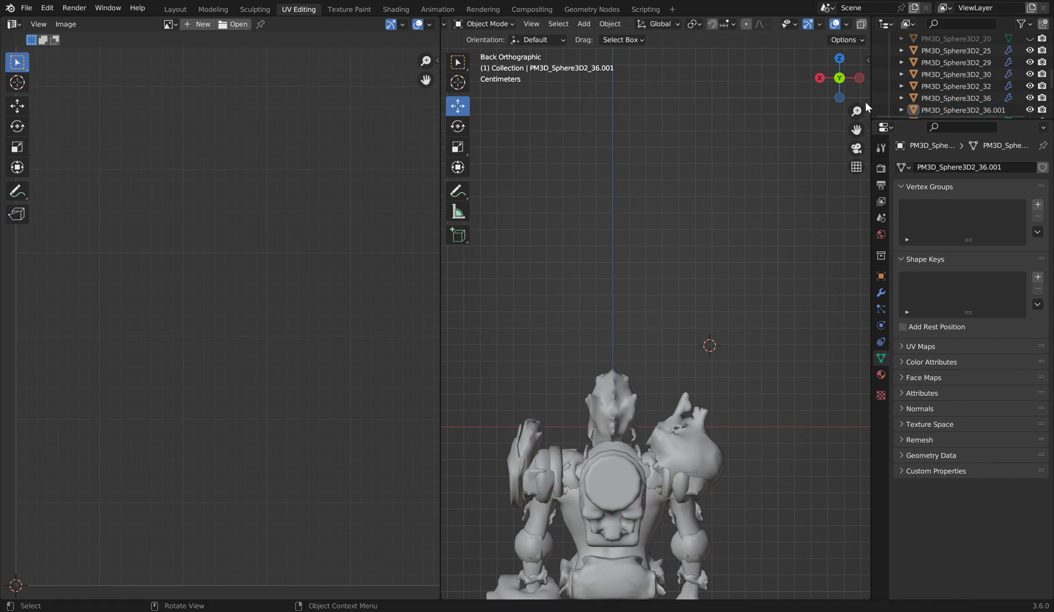
Select all parts of the character from the front view and enter Edit Mode on them together
{"action": "left_click", "coordinate": [859, 78]}
{"action": "left_click", "coordinate": [855, 79]}
{"action": "left_click_drag", "start_coordinate": [859, 130], "coordinate": [818, 2]}
{"action": "scroll", "coordinate": [528, 177], "scroll_direction": "down", "scroll_amount": 5}
{"action": "left_click_drag", "start_coordinate": [517, 192], "coordinate": [774, 577]}
{"action": "left_click", "coordinate": [483, 24]}
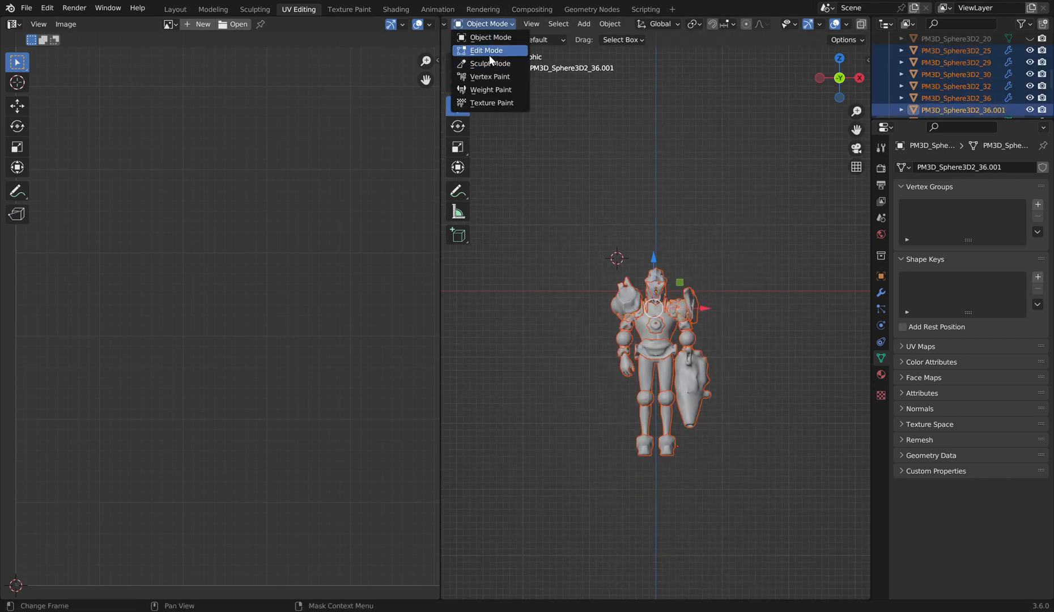
{"action": "left_click", "coordinate": [489, 53]}
Turn on X-ray, select the geometry of all character parts and unwrap their UVs
{"action": "left_click_drag", "start_coordinate": [531, 163], "coordinate": [770, 557]}
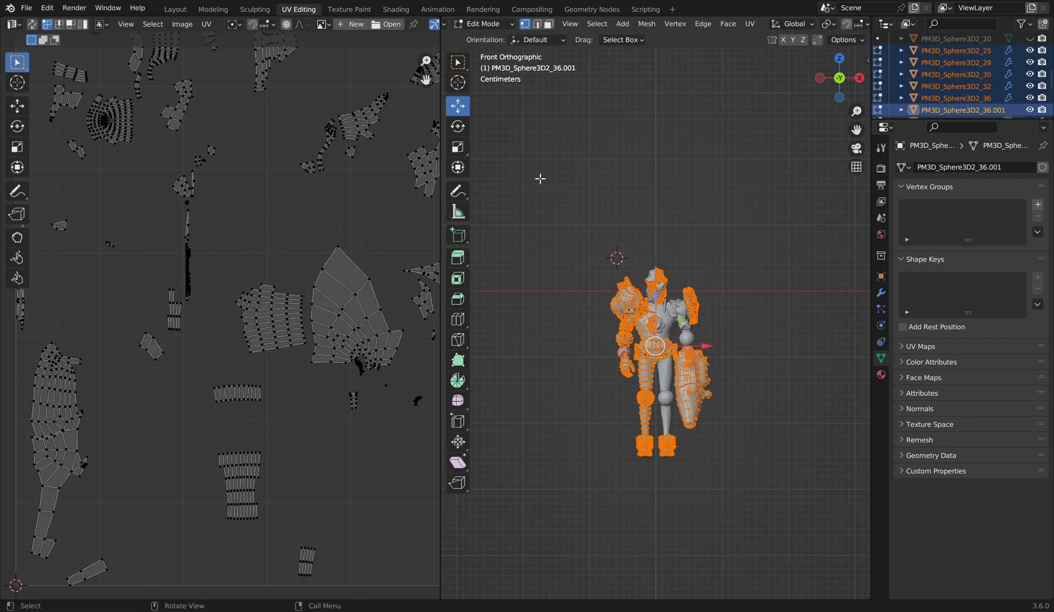
{"action": "scroll", "coordinate": [820, 29], "scroll_direction": "down", "scroll_amount": 2}
{"action": "scroll", "coordinate": [788, 26], "scroll_direction": "down", "scroll_amount": 8}
{"action": "left_click", "coordinate": [831, 24]}
{"action": "key", "text": "b"}
{"action": "left_click_drag", "start_coordinate": [537, 137], "coordinate": [847, 530]}
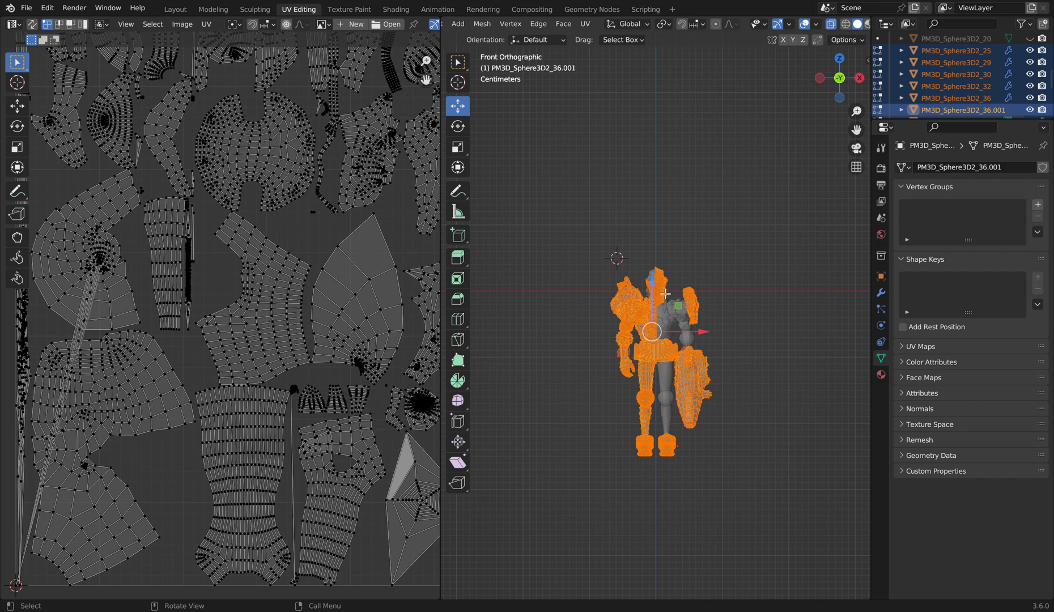
{"action": "key", "text": "u"}
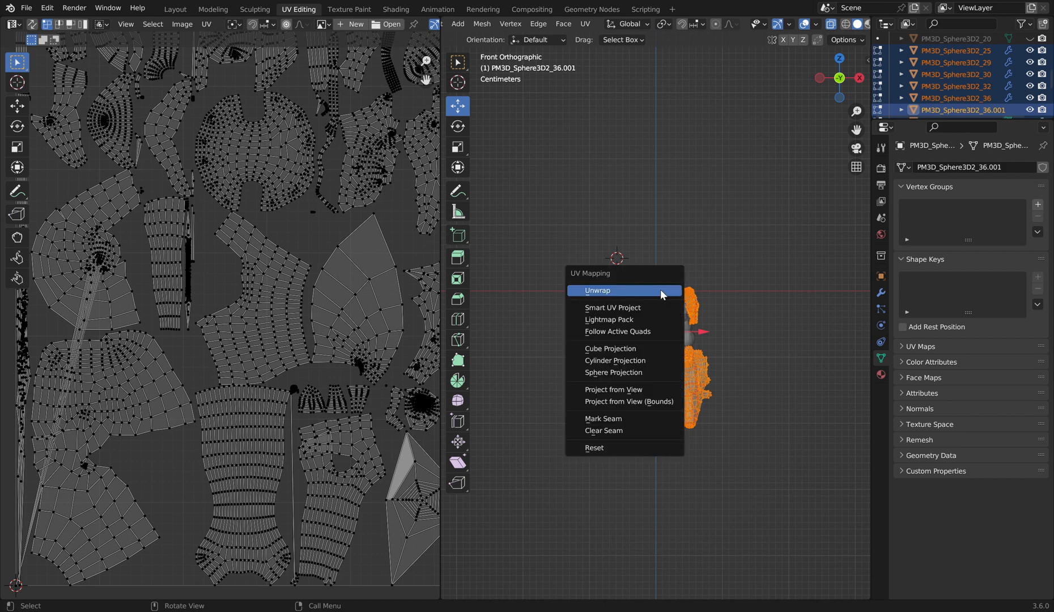
{"action": "left_click", "coordinate": [661, 294]}
Examine the unwrapped UV islands and the selected character meshes up close
{"action": "scroll", "coordinate": [265, 313], "scroll_direction": "down", "scroll_amount": 4}
{"action": "scroll", "coordinate": [257, 285], "scroll_direction": "up", "scroll_amount": 3}
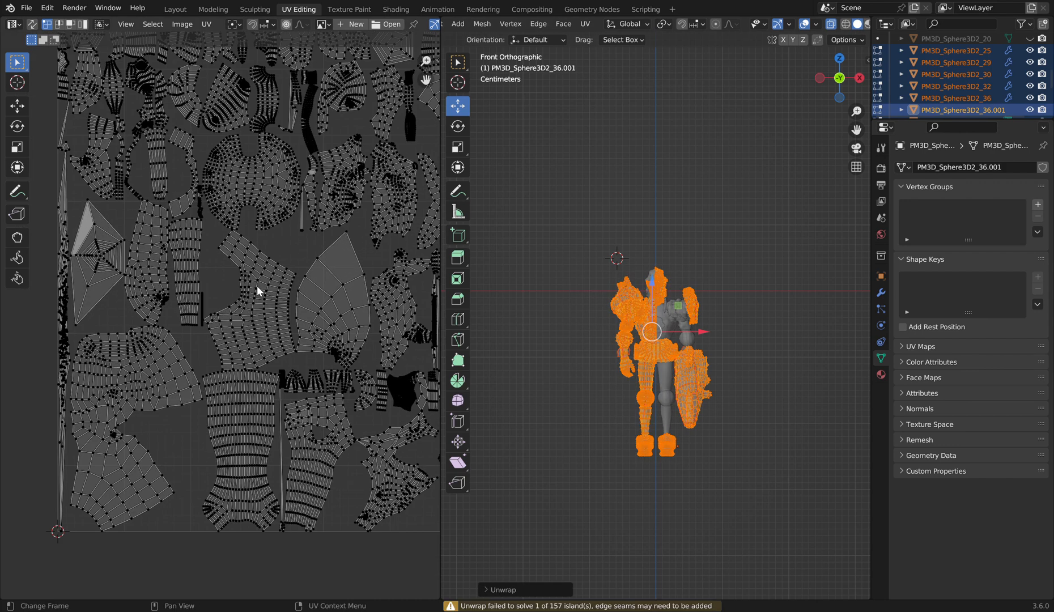
{"action": "scroll", "coordinate": [257, 286], "scroll_direction": "down", "scroll_amount": 1}
{"action": "left_click_drag", "start_coordinate": [426, 80], "coordinate": [259, 58]}
{"action": "scroll", "coordinate": [355, 276], "scroll_direction": "up", "scroll_amount": 5}
{"action": "scroll", "coordinate": [770, 456], "scroll_direction": "up", "scroll_amount": 5}
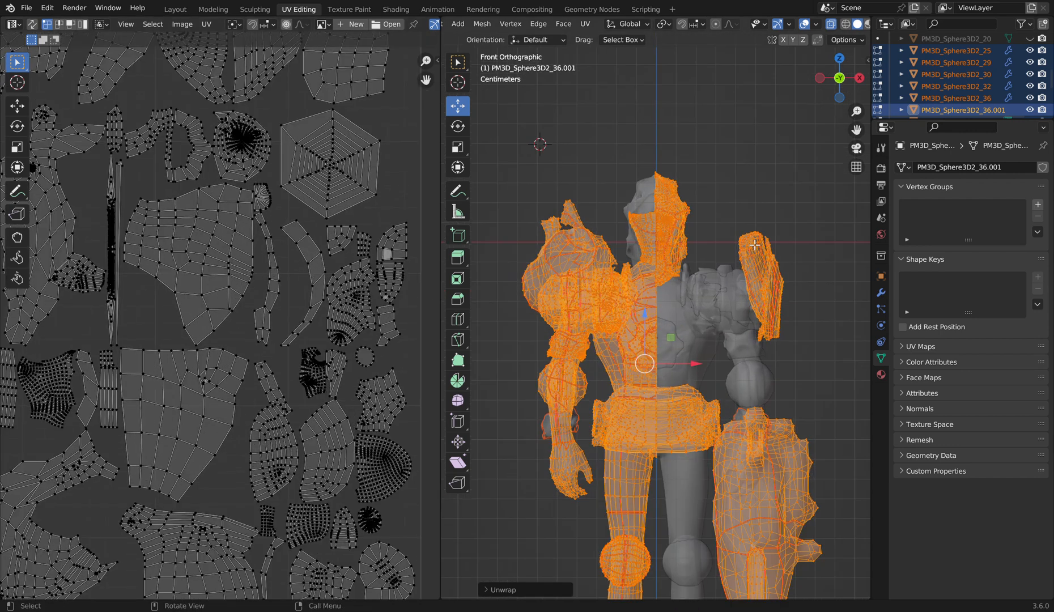
{"action": "left_click_drag", "start_coordinate": [856, 129], "coordinate": [862, 140]}
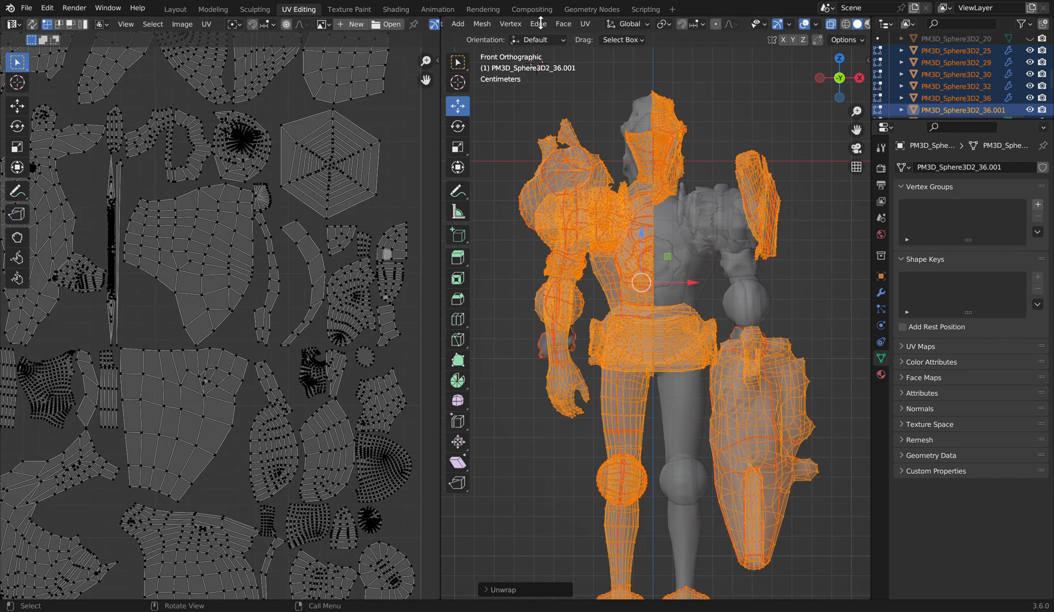
Switch to the Texture Paint workspace, show the character from the front and change to Object Mode
{"action": "left_click", "coordinate": [349, 10]}
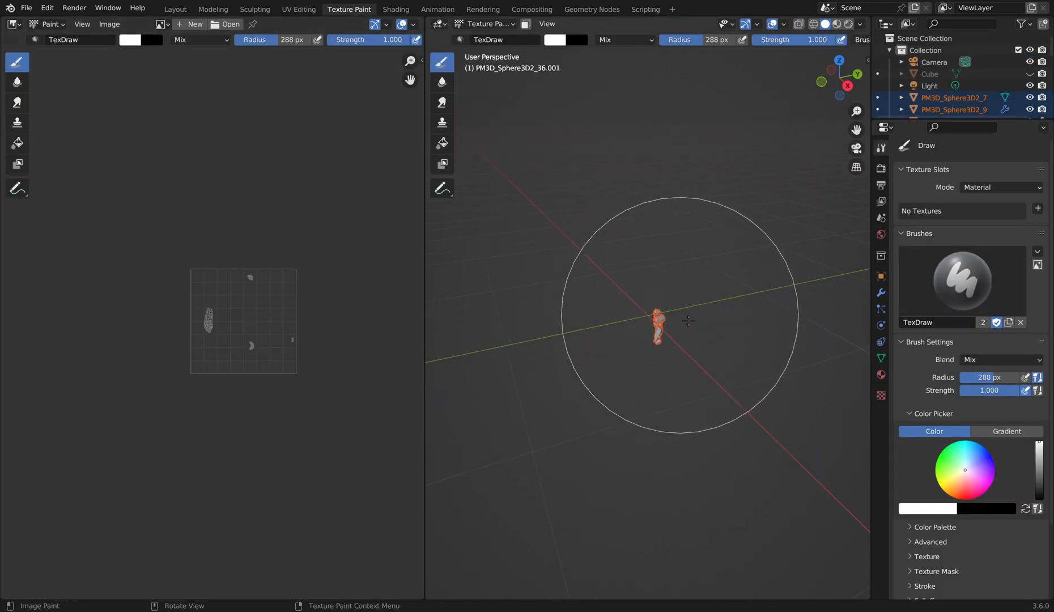
{"action": "scroll", "coordinate": [697, 314], "scroll_direction": "up", "scroll_amount": 4}
{"action": "left_click", "coordinate": [821, 82]}
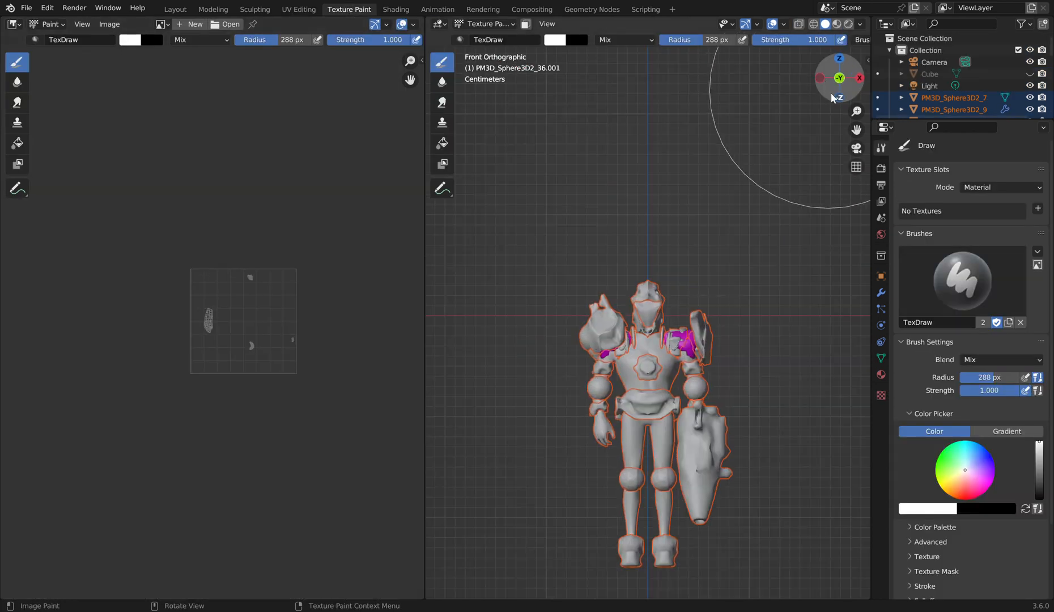
{"action": "left_click_drag", "start_coordinate": [858, 130], "coordinate": [859, 38]}
{"action": "left_click", "coordinate": [486, 24]}
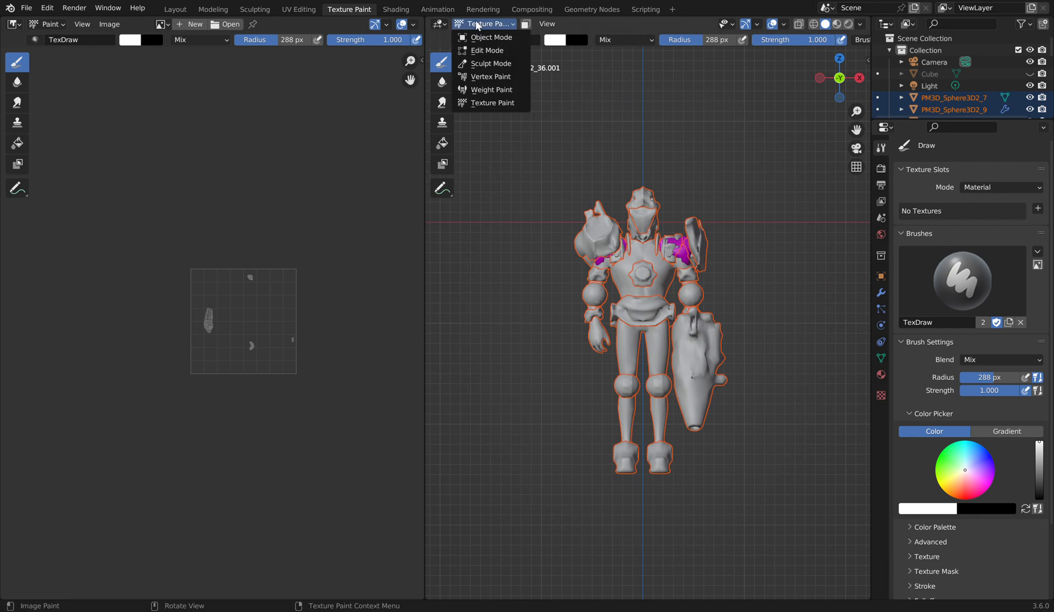
{"action": "left_click", "coordinate": [482, 36]}
Select the object PM3D_Sphere3D2_36 at the character's shoulder and frame that arm closely
{"action": "scroll", "coordinate": [705, 153], "scroll_direction": "up", "scroll_amount": 5}
{"action": "left_click", "coordinate": [711, 127]}
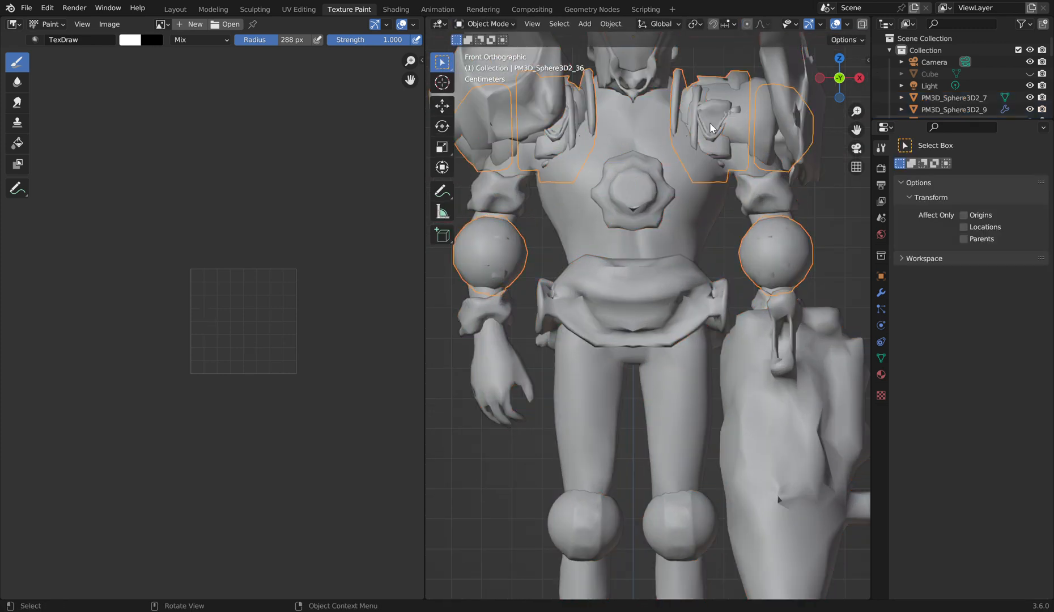
{"action": "left_click", "coordinate": [711, 127]}
{"action": "left_click", "coordinate": [712, 128]}
{"action": "left_click", "coordinate": [711, 127]}
{"action": "scroll", "coordinate": [817, 114], "scroll_direction": "down", "scroll_amount": 2}
{"action": "scroll", "coordinate": [816, 114], "scroll_direction": "up", "scroll_amount": 2}
{"action": "left_click_drag", "start_coordinate": [856, 112], "coordinate": [792, 239]}
{"action": "scroll", "coordinate": [644, 170], "scroll_direction": "up", "scroll_amount": 3}
Inspect the selected shoulder object's UV layout in Edit Mode and return to Object Mode
{"action": "left_click", "coordinate": [484, 23]}
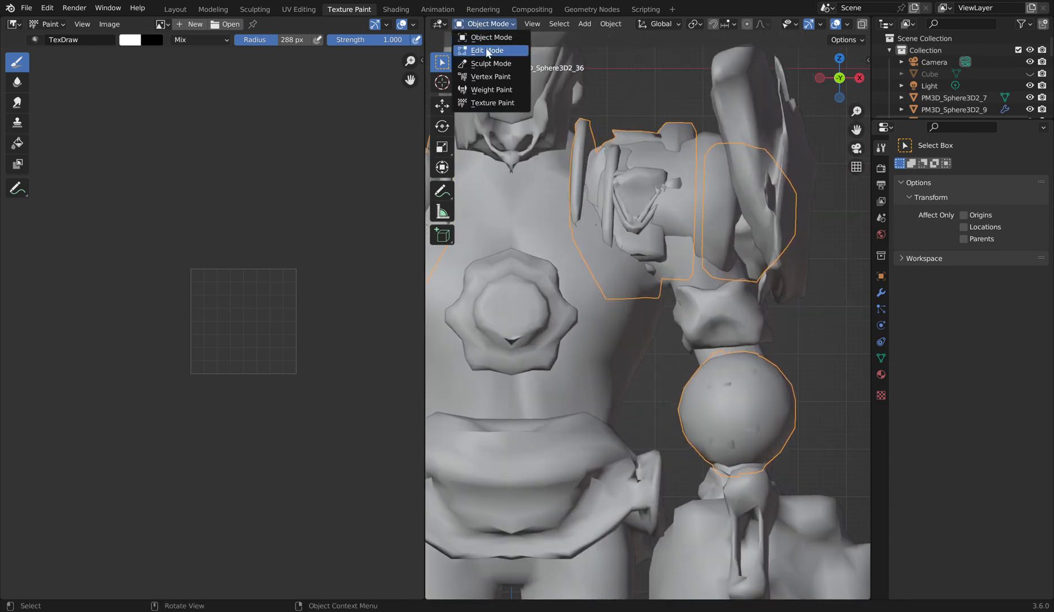
{"action": "left_click", "coordinate": [491, 50]}
{"action": "left_click", "coordinate": [485, 24]}
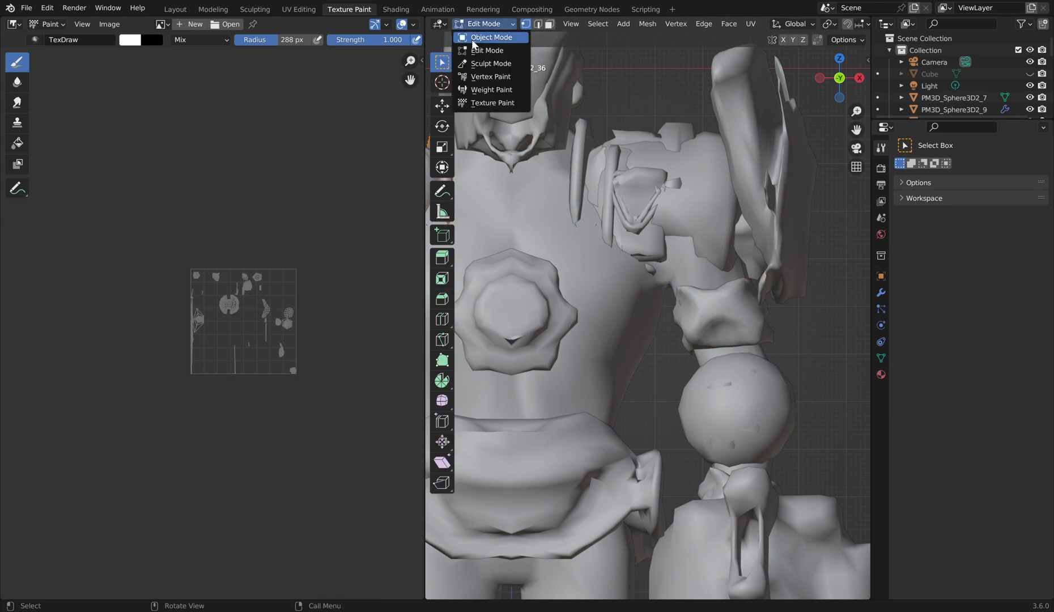
{"action": "left_click", "coordinate": [474, 39]}
{"action": "left_click", "coordinate": [655, 120]}
{"action": "left_click", "coordinate": [654, 130]}
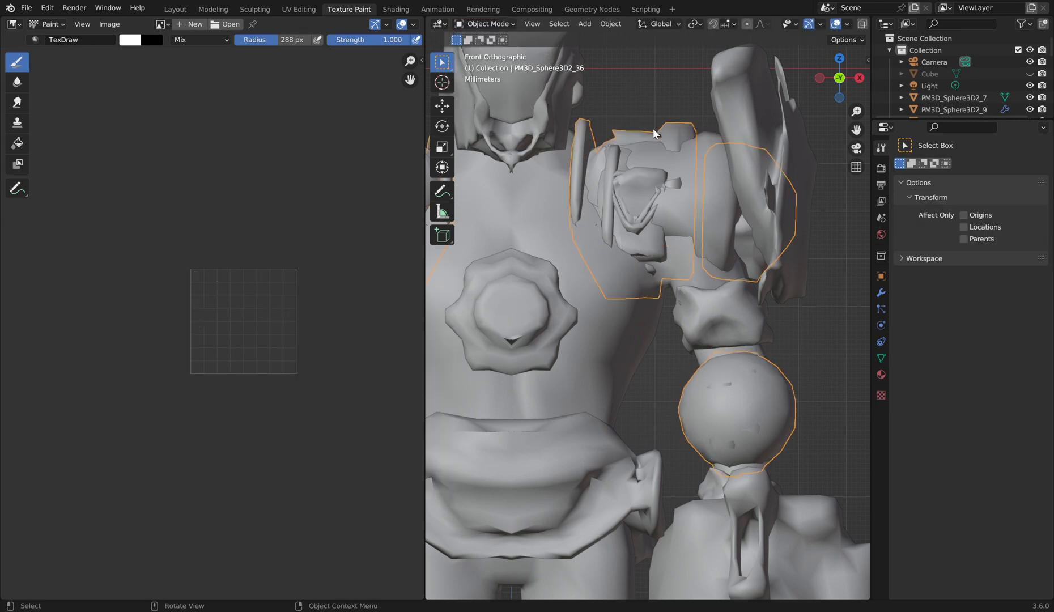
Examine the shoulder object's mesh and UV islands in Edit Mode from an angled view, and restore Object Mode
{"action": "scroll", "coordinate": [674, 173], "scroll_direction": "down", "scroll_amount": 6}
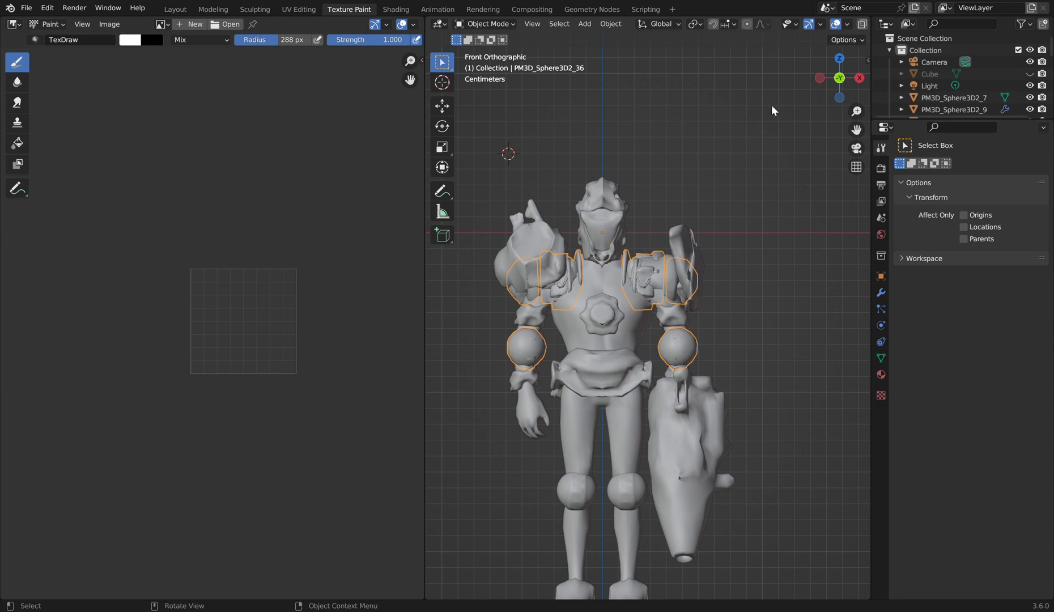
{"action": "left_click_drag", "start_coordinate": [825, 65], "coordinate": [782, 71]}
{"action": "scroll", "coordinate": [513, 54], "scroll_direction": "up", "scroll_amount": 5}
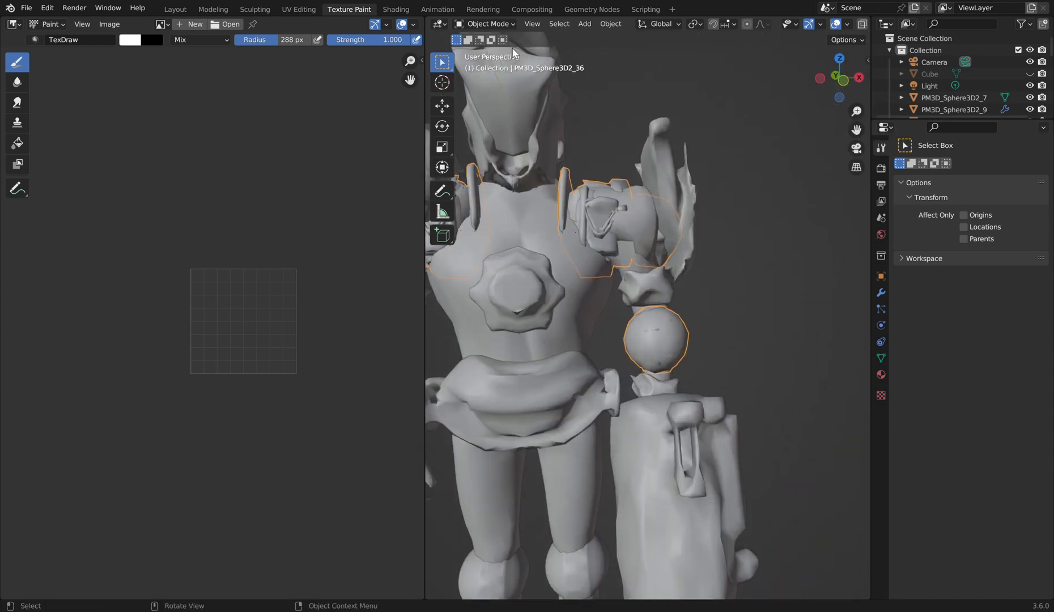
{"action": "left_click", "coordinate": [488, 25]}
{"action": "scroll", "coordinate": [633, 111], "scroll_direction": "down", "scroll_amount": 2}
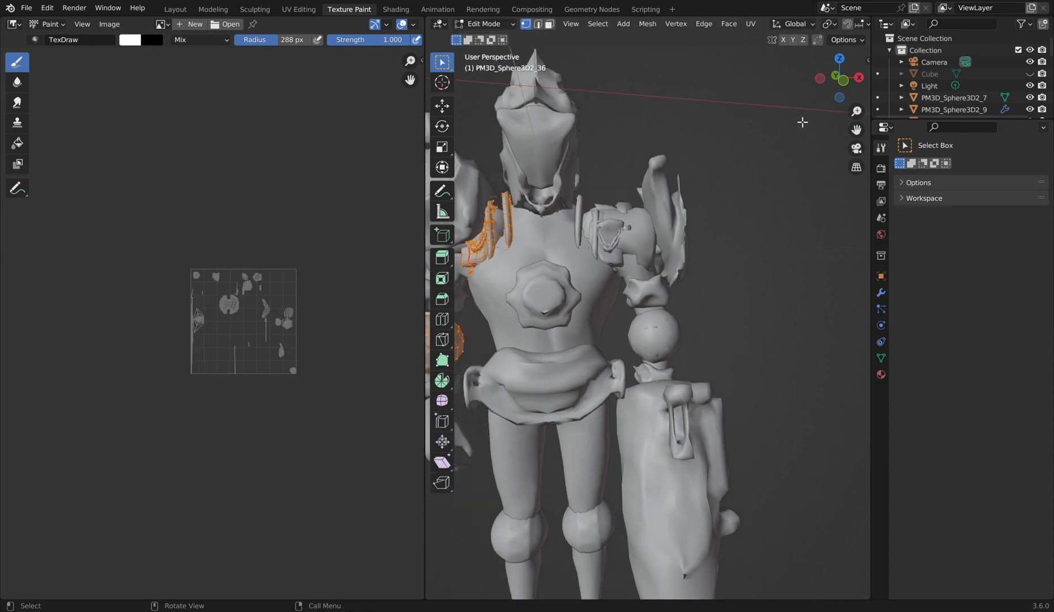
{"action": "left_click_drag", "start_coordinate": [856, 130], "coordinate": [955, 95]}
{"action": "left_click", "coordinate": [479, 23]}
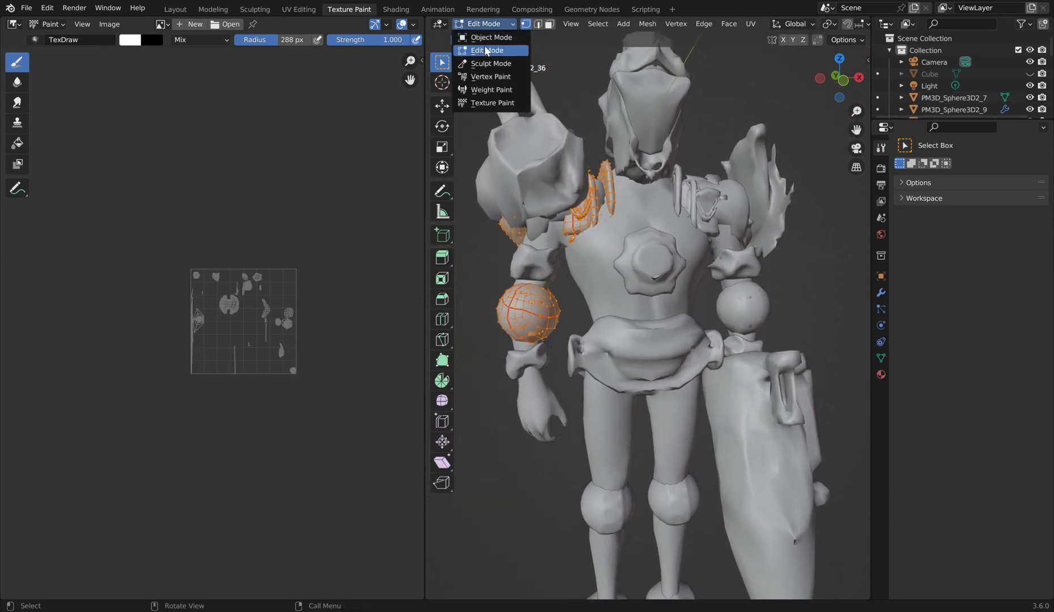
{"action": "left_click", "coordinate": [491, 39]}
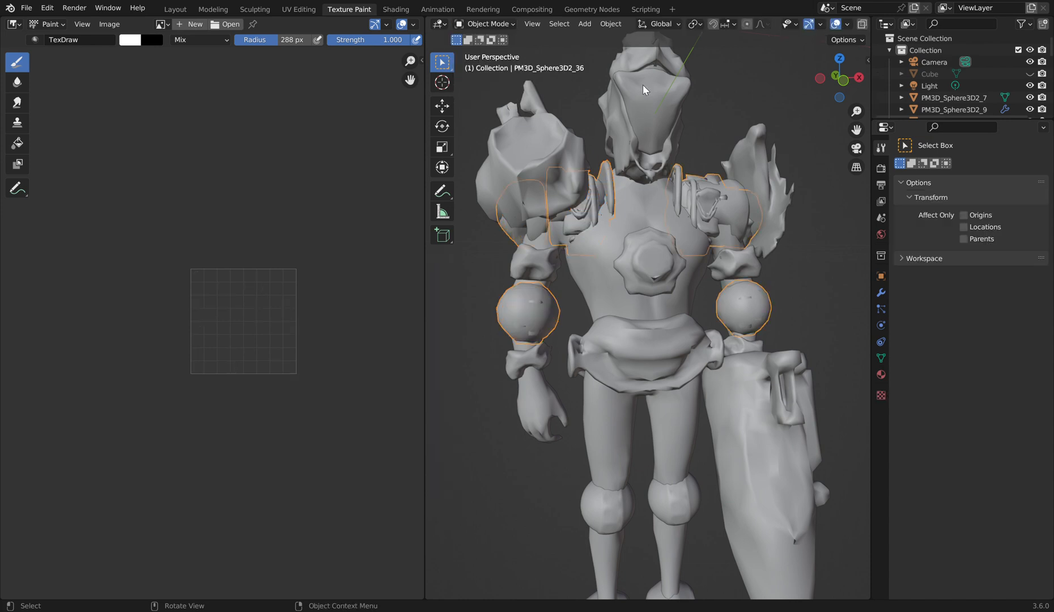
Select all the character's meshes together and turn the view around them
{"action": "scroll", "coordinate": [630, 73], "scroll_direction": "down", "scroll_amount": 6}
{"action": "scroll", "coordinate": [607, 270], "scroll_direction": "up", "scroll_amount": 3}
{"action": "left_click_drag", "start_coordinate": [571, 165], "coordinate": [775, 528]}
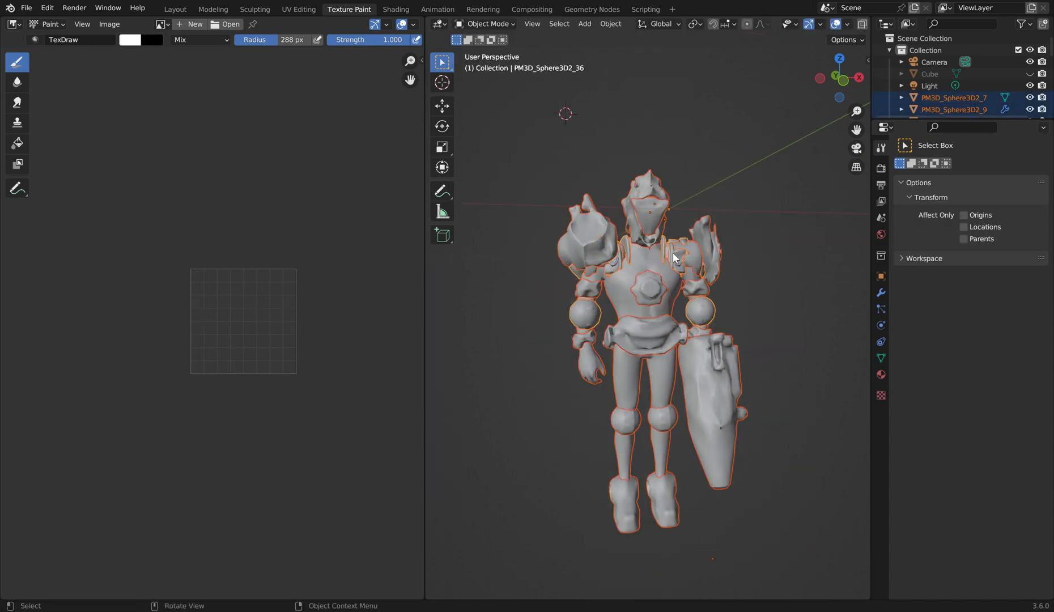
{"action": "left_click", "coordinate": [821, 78]}
{"action": "left_click", "coordinate": [821, 78]}
{"action": "left_click", "coordinate": [821, 78]}
{"action": "left_click", "coordinate": [821, 78]}
Check the other workspaces and reopen Texture Paint to view the selected meshes in Texture Paint mode
{"action": "scroll", "coordinate": [593, 198], "scroll_direction": "down", "scroll_amount": 2}
{"action": "scroll", "coordinate": [572, 132], "scroll_direction": "up", "scroll_amount": 2}
{"action": "left_click", "coordinate": [491, 10]}
{"action": "left_click", "coordinate": [436, 10]}
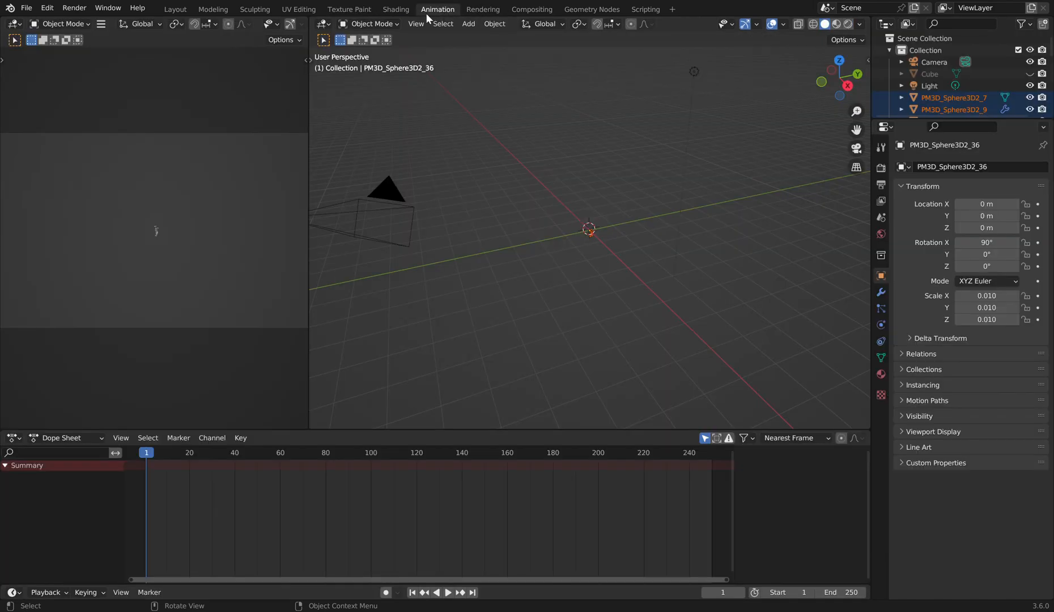
{"action": "left_click", "coordinate": [378, 7]}
{"action": "left_click", "coordinate": [341, 9]}
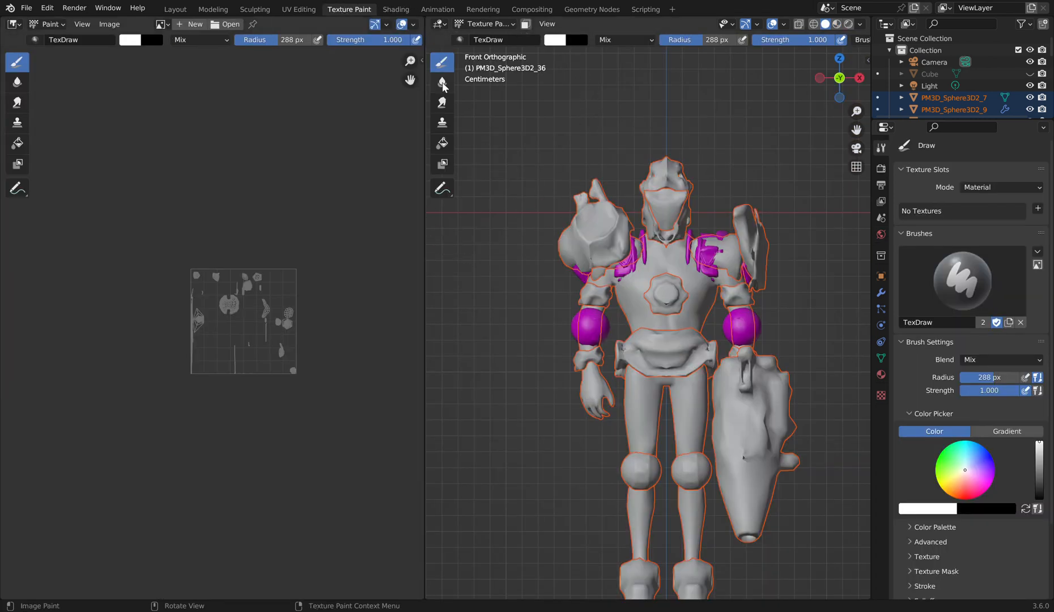
Change to Object Mode and select only the large shoulder armour piece
{"action": "left_click", "coordinate": [485, 23]}
{"action": "left_click", "coordinate": [487, 38]}
{"action": "left_click", "coordinate": [614, 265]}
{"action": "scroll", "coordinate": [845, 24], "scroll_direction": "down", "scroll_amount": 3}
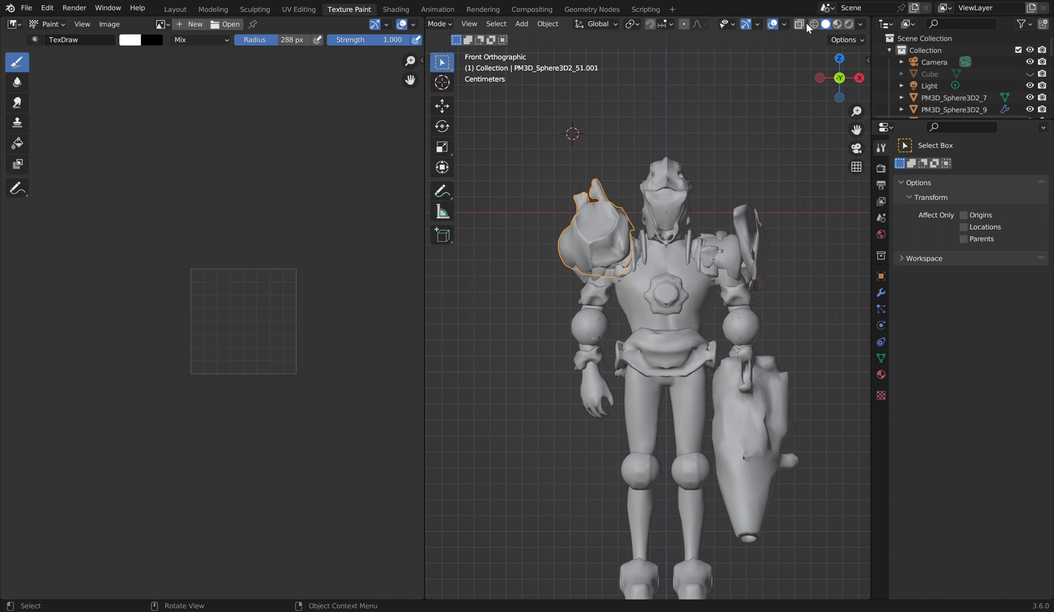
Compare the character in Rendered and Solid shading and leave the viewport in Material Preview
{"action": "left_click", "coordinate": [837, 24]}
{"action": "scroll", "coordinate": [680, 245], "scroll_direction": "up", "scroll_amount": 1}
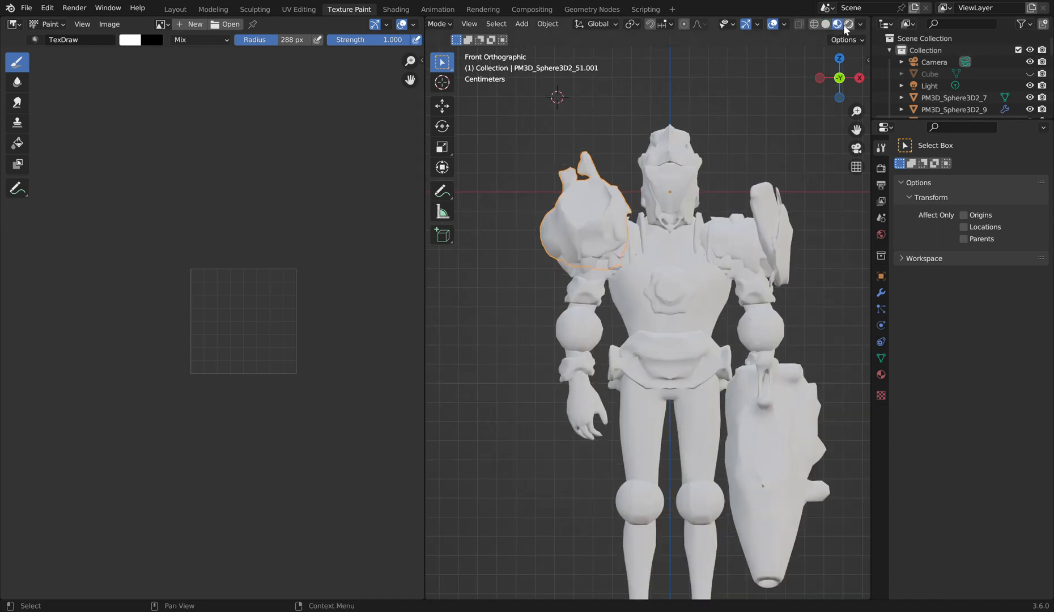
{"action": "left_click", "coordinate": [851, 24]}
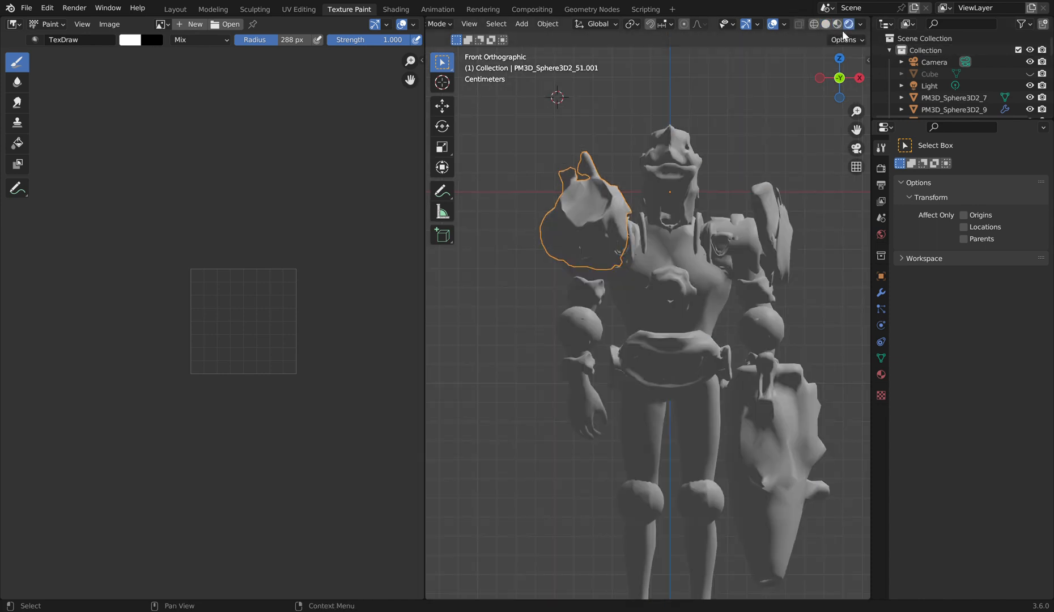
{"action": "left_click", "coordinate": [837, 23]}
{"action": "left_click", "coordinate": [826, 24]}
{"action": "left_click", "coordinate": [837, 24]}
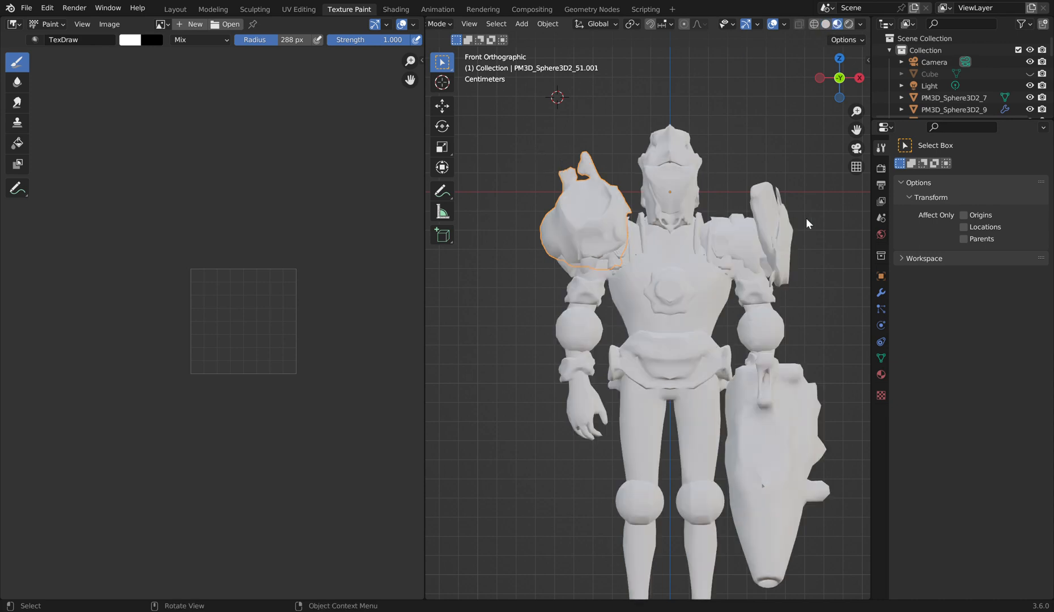
In the Shading workspace, add an Image Texture node and connect its Color output to the shader's Base Color
{"action": "left_click", "coordinate": [396, 9]}
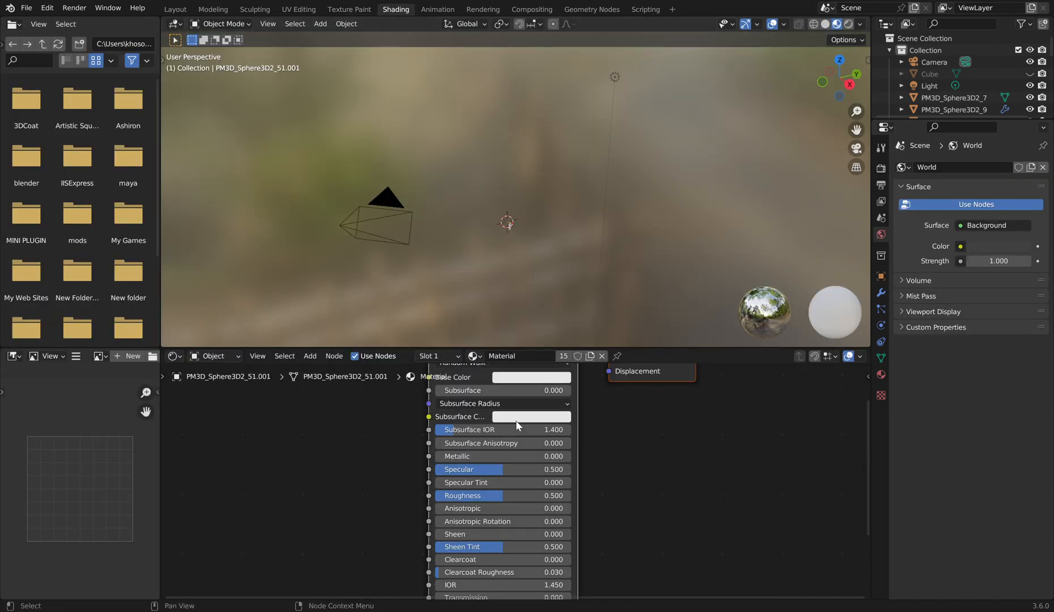
{"action": "left_click", "coordinate": [310, 356]}
{"action": "left_click", "coordinate": [320, 367]}
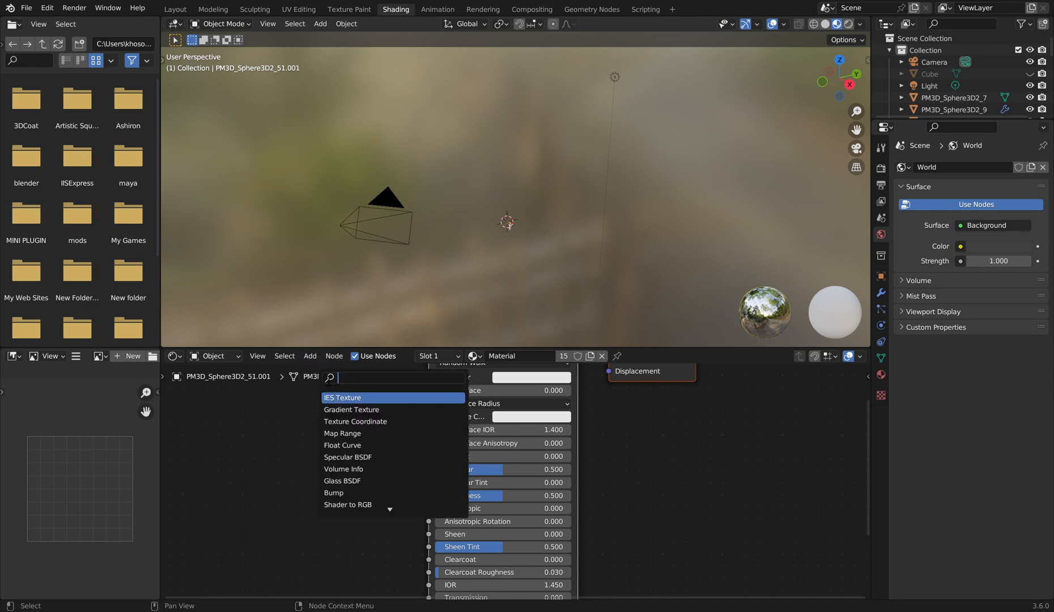
{"action": "type", "text": "image"}
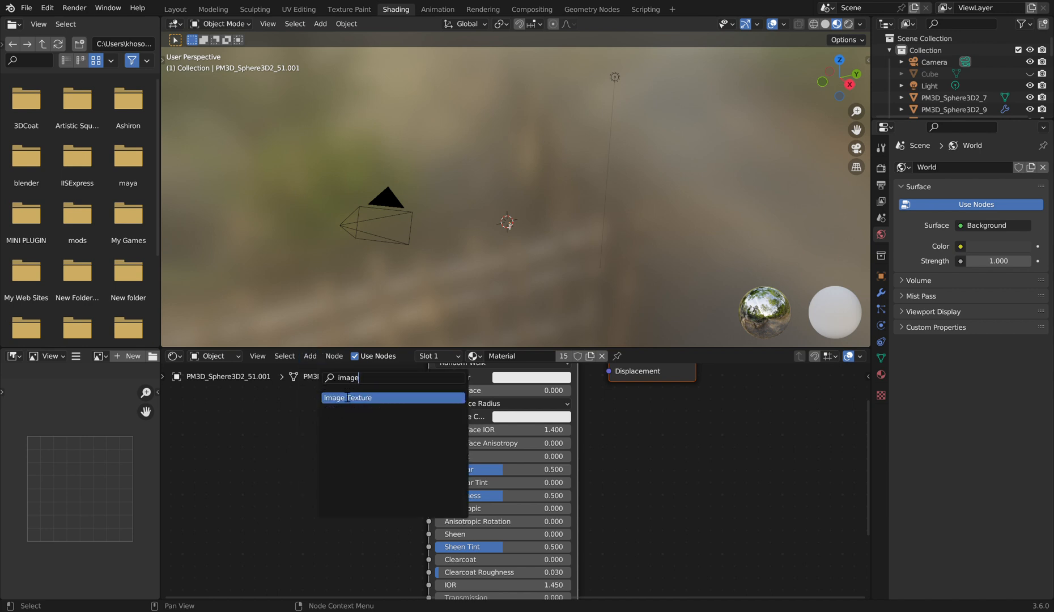
{"action": "left_click", "coordinate": [345, 397]}
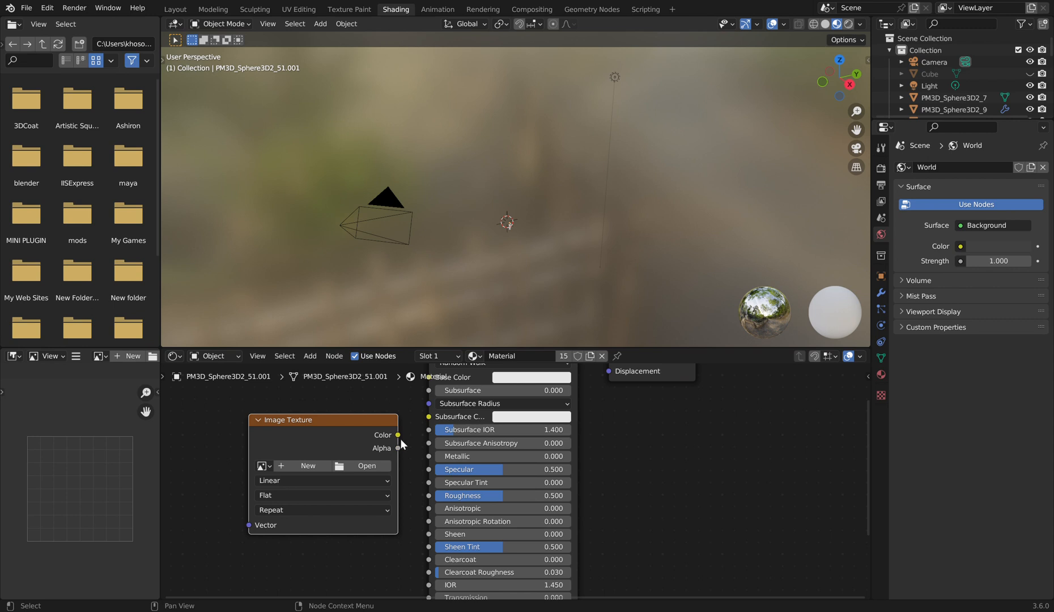
{"action": "left_click_drag", "start_coordinate": [398, 433], "coordinate": [429, 488]}
{"action": "left_click_drag", "start_coordinate": [867, 440], "coordinate": [844, 506]}
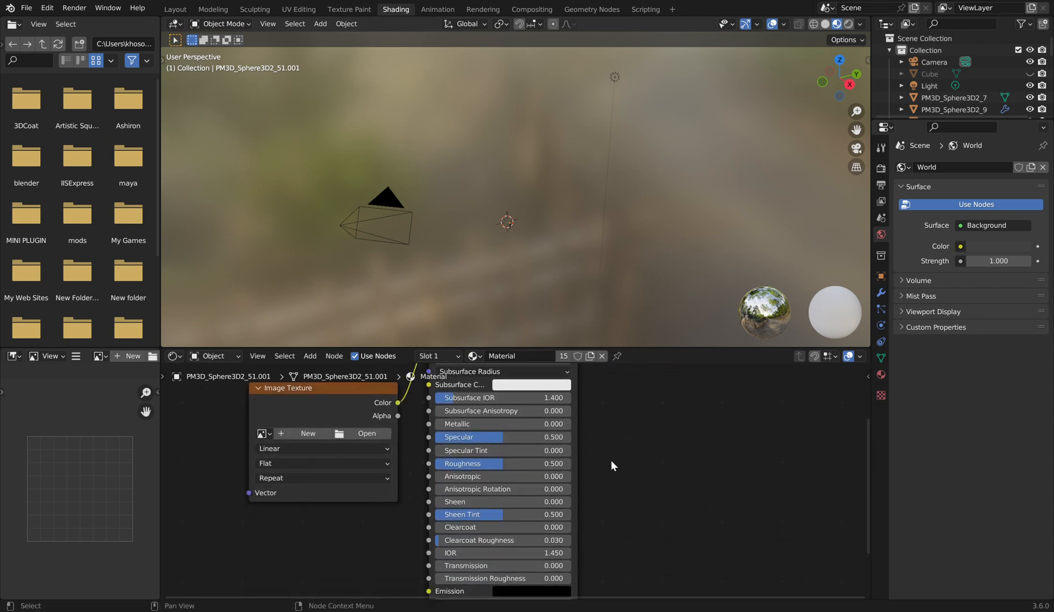
Create a blank 1024 × 1024 px image named Bruck in the Image Texture node and move the node clear of the shader
{"action": "left_click", "coordinate": [263, 433]}
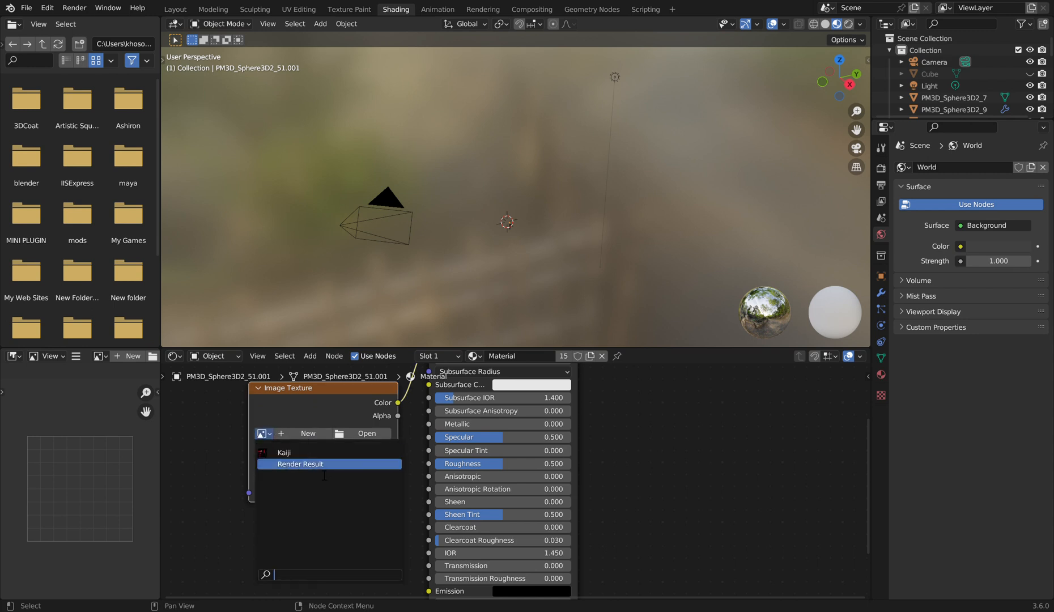
{"action": "left_click", "coordinate": [306, 433]}
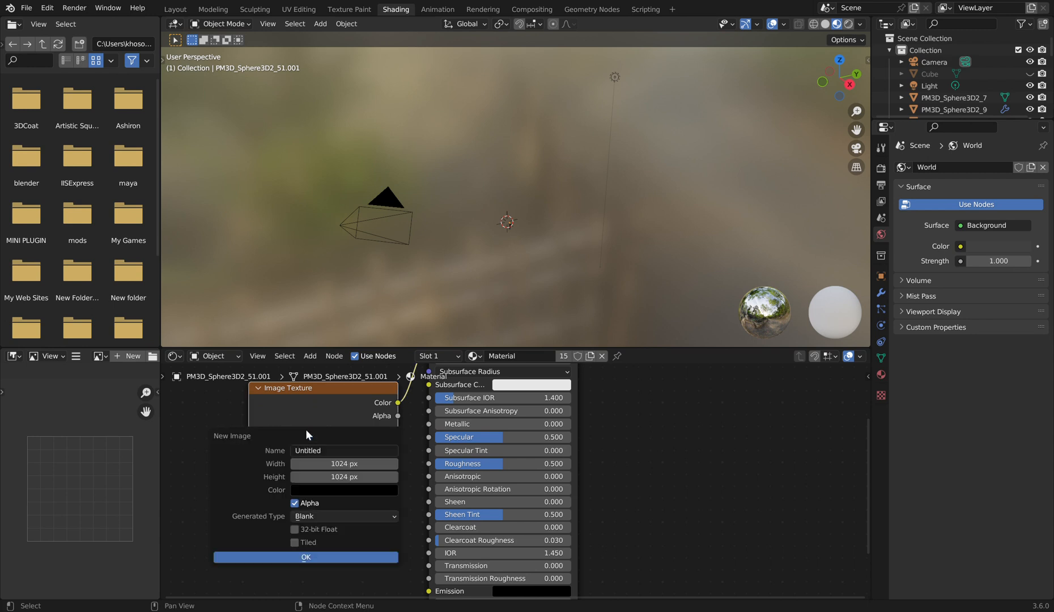
{"action": "left_click", "coordinate": [336, 452]}
{"action": "type", "text": "Bruck"}
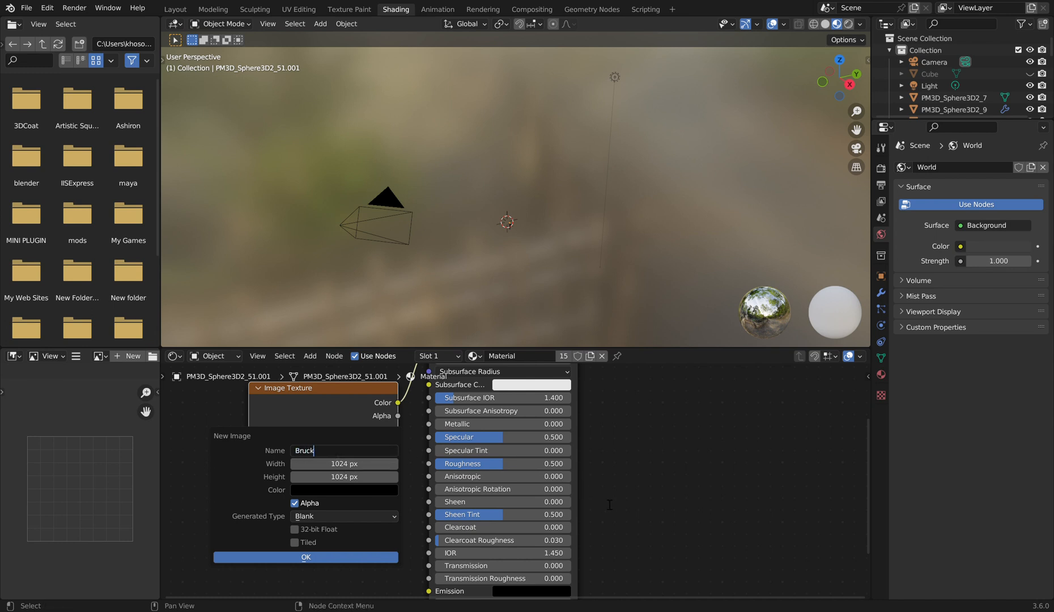
{"action": "left_click", "coordinate": [288, 561]}
{"action": "left_click_drag", "start_coordinate": [342, 389], "coordinate": [300, 431]}
{"action": "scroll", "coordinate": [536, 470], "scroll_direction": "down", "scroll_amount": 1}
Show the whole character from the front in the Shading viewport
{"action": "scroll", "coordinate": [390, 131], "scroll_direction": "up", "scroll_amount": 6}
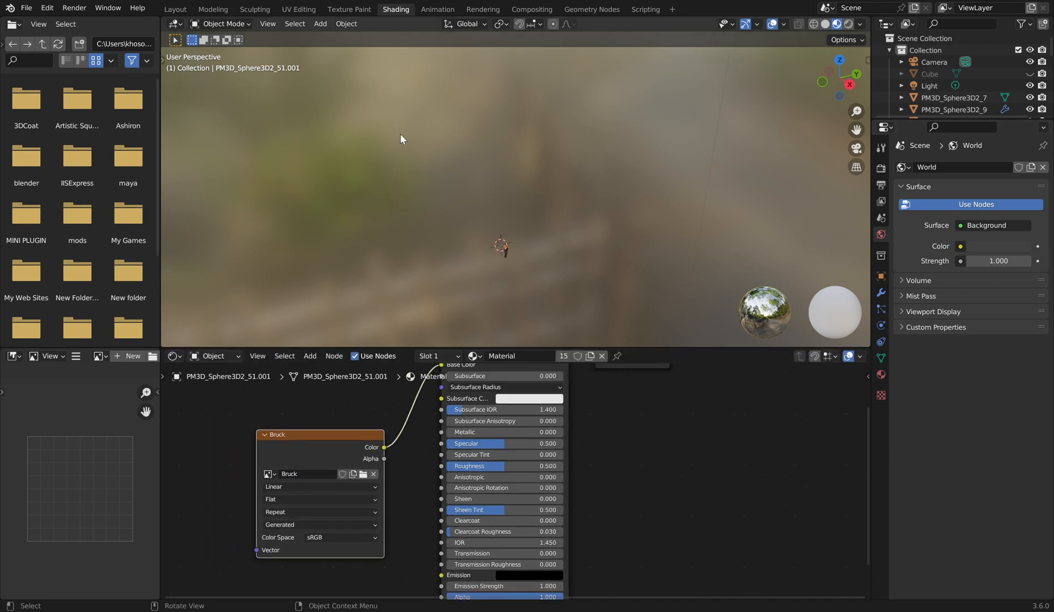
{"action": "left_click_drag", "start_coordinate": [855, 130], "coordinate": [920, 11]}
{"action": "scroll", "coordinate": [611, 165], "scroll_direction": "up", "scroll_amount": 10}
{"action": "left_click", "coordinate": [823, 81]}
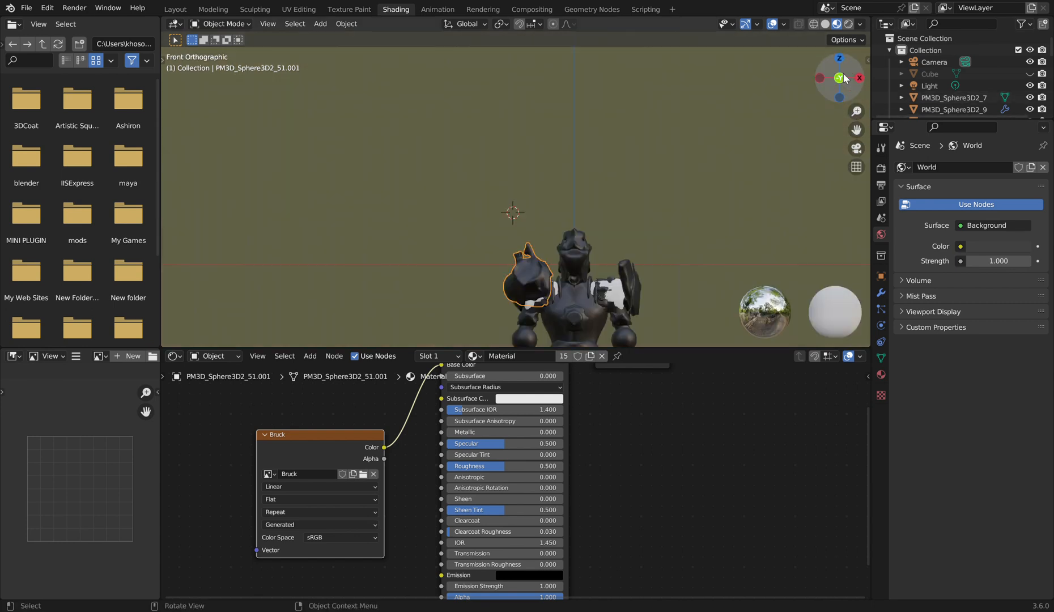
{"action": "left_click_drag", "start_coordinate": [856, 130], "coordinate": [861, 3]}
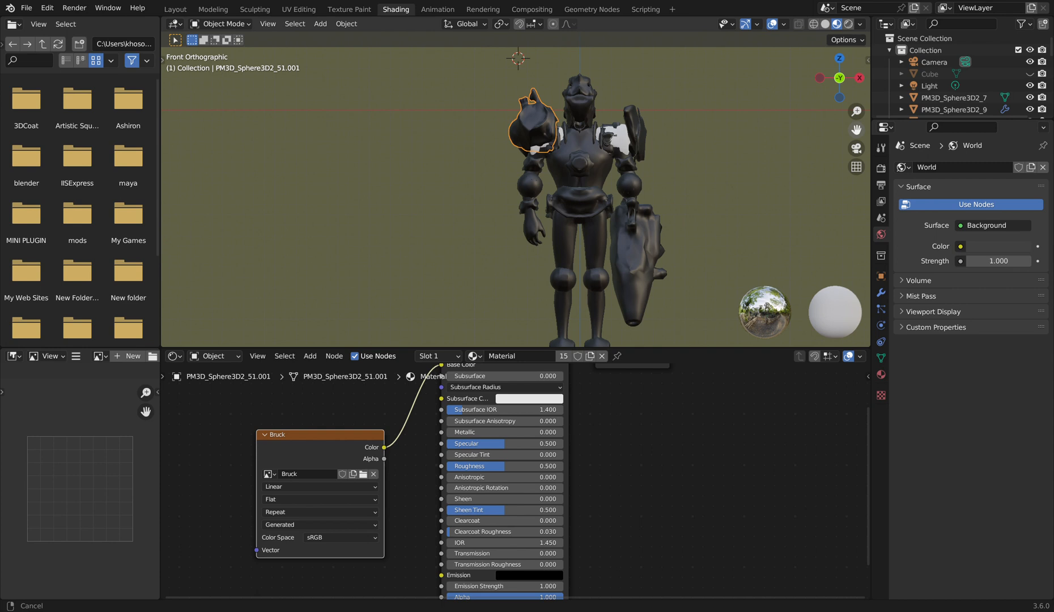
Select the shoulder and arm parts one after another to check which material each one uses
{"action": "left_click", "coordinate": [607, 136]}
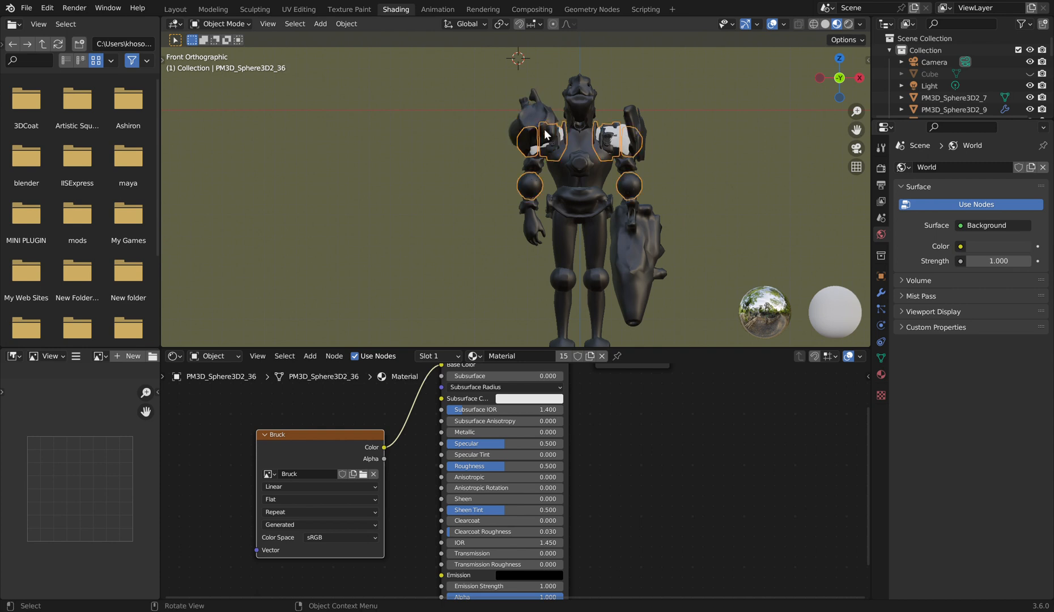
{"action": "left_click", "coordinate": [642, 115]}
{"action": "left_click", "coordinate": [518, 114]}
{"action": "left_click", "coordinate": [634, 118]}
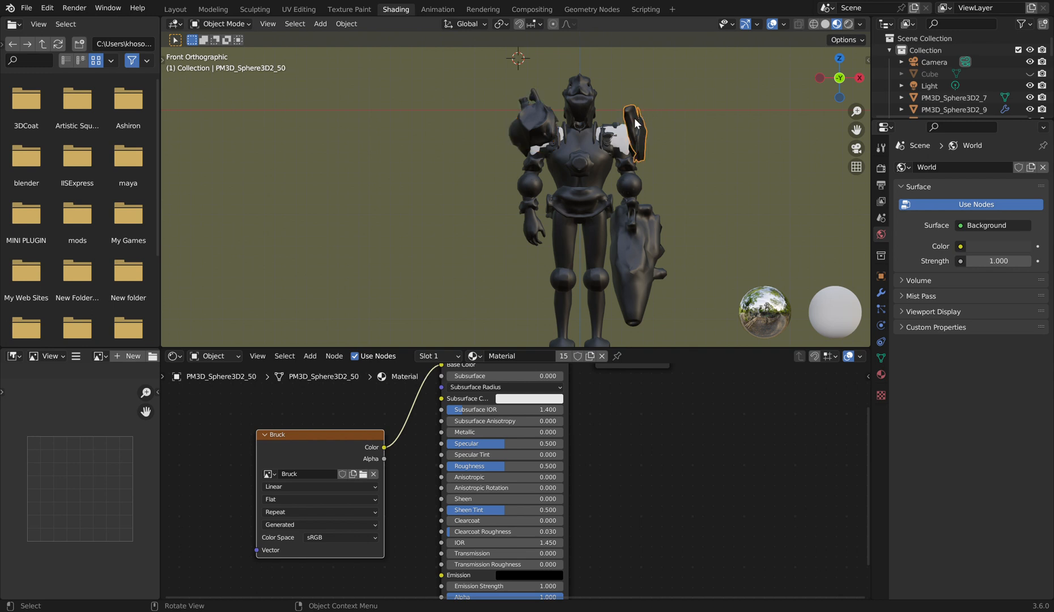
{"action": "left_click", "coordinate": [563, 125]}
{"action": "left_click", "coordinate": [633, 124]}
{"action": "left_click", "coordinate": [560, 123]}
{"action": "left_click", "coordinate": [633, 120]}
{"action": "left_click", "coordinate": [511, 108]}
Zoom in on the torso and check the material of the chest parts
{"action": "left_click_drag", "start_coordinate": [858, 130], "coordinate": [842, 158]}
{"action": "scroll", "coordinate": [614, 199], "scroll_direction": "up", "scroll_amount": 3}
{"action": "left_click", "coordinate": [624, 197]}
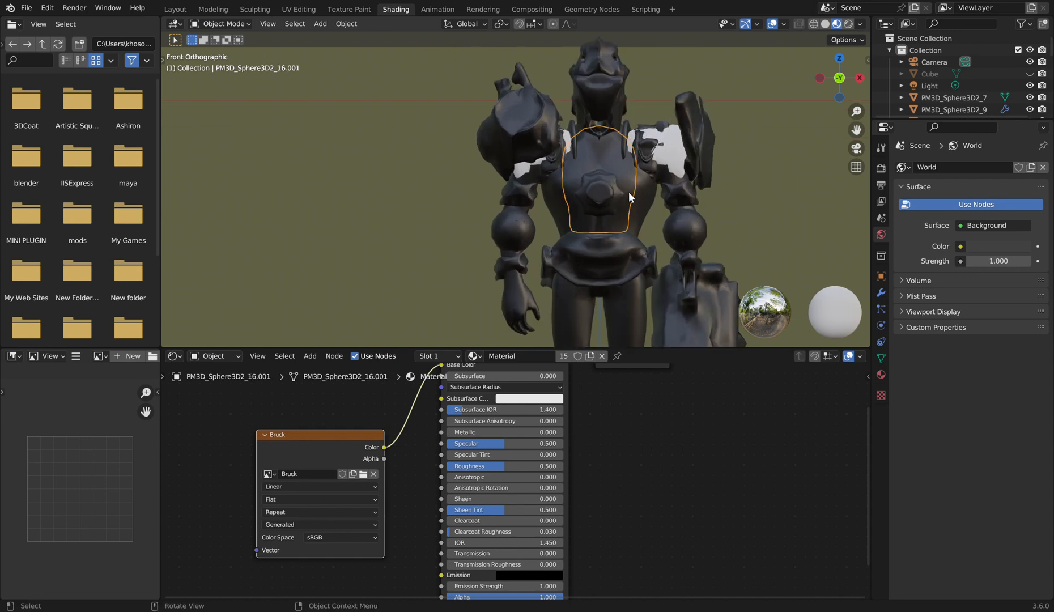
{"action": "left_click", "coordinate": [619, 192]}
{"action": "left_click", "coordinate": [571, 200]}
{"action": "left_click_drag", "start_coordinate": [602, 198], "coordinate": [610, 200]}
{"action": "left_click", "coordinate": [604, 201]}
{"action": "left_click", "coordinate": [604, 202]}
{"action": "left_click", "coordinate": [604, 208]}
{"action": "left_click_drag", "start_coordinate": [829, 93], "coordinate": [844, 76]}
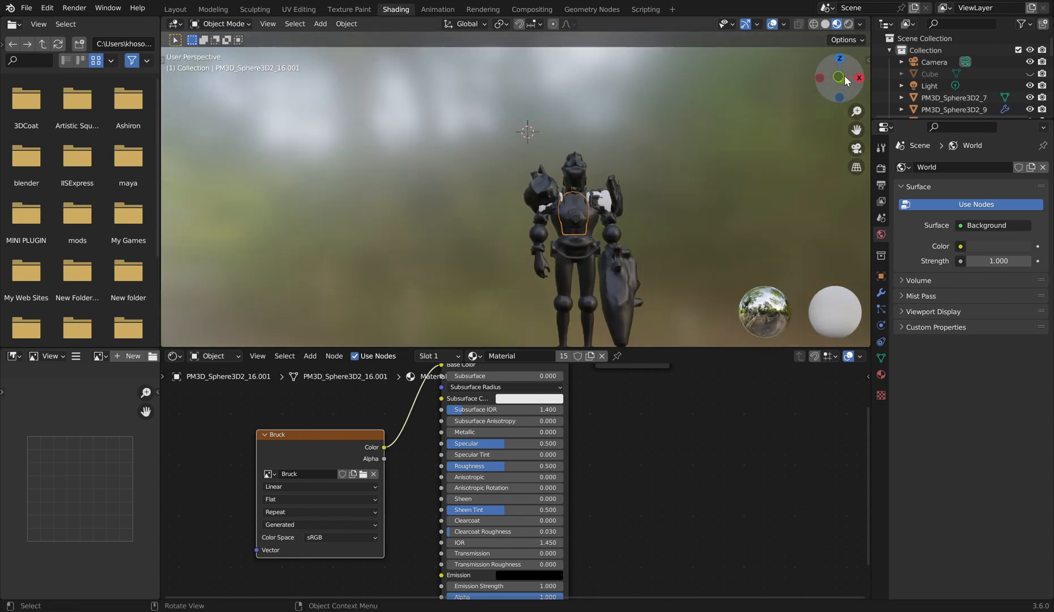
Inspect the character from several sides and select the white shoulder mesh that lacks the Bruck texture
{"action": "left_click", "coordinate": [859, 79]}
{"action": "left_click_drag", "start_coordinate": [860, 130], "coordinate": [332, 171]}
{"action": "scroll", "coordinate": [615, 135], "scroll_direction": "up", "scroll_amount": 3}
{"action": "left_click", "coordinate": [585, 141]}
{"action": "scroll", "coordinate": [881, 82], "scroll_direction": "down", "scroll_amount": 3}
{"action": "left_click", "coordinate": [839, 78]}
{"action": "left_click_drag", "start_coordinate": [846, 78], "coordinate": [757, 89]}
{"action": "scroll", "coordinate": [614, 195], "scroll_direction": "up", "scroll_amount": 5}
{"action": "left_click", "coordinate": [688, 178]}
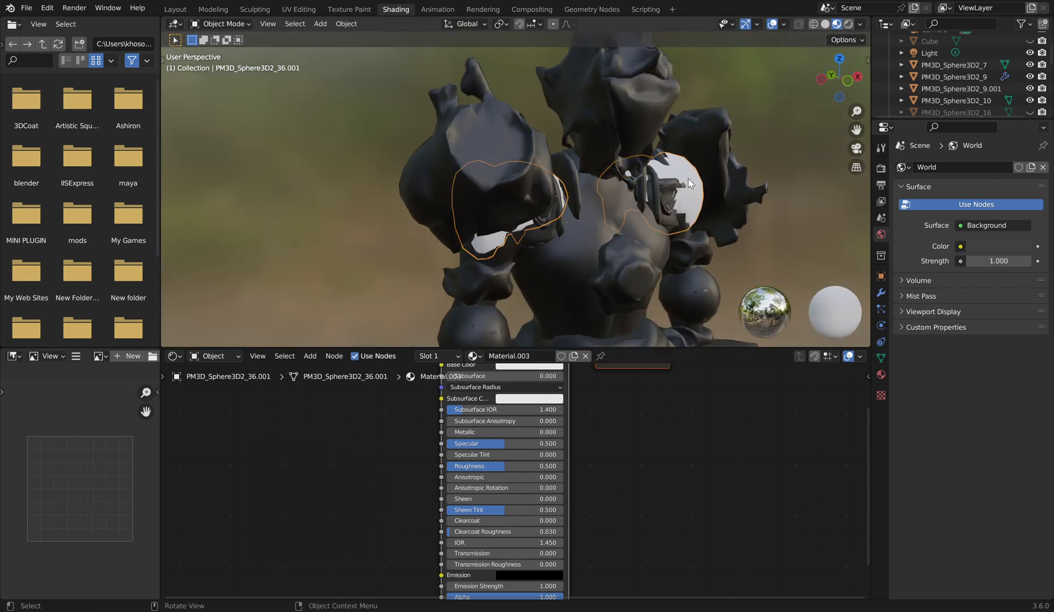
Replace Material.003 on the white shoulder mesh with the existing material named Material
{"action": "left_click", "coordinate": [881, 374]}
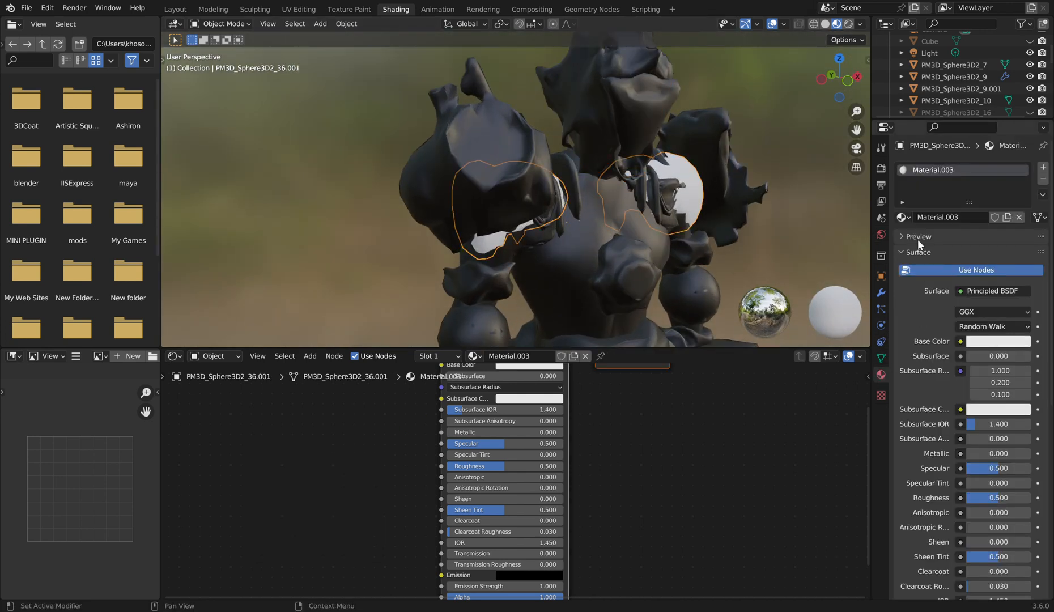
{"action": "left_click", "coordinate": [904, 217]}
{"action": "left_click", "coordinate": [794, 233]}
{"action": "left_click", "coordinate": [642, 200]}
{"action": "scroll", "coordinate": [738, 123], "scroll_direction": "down", "scroll_amount": 8}
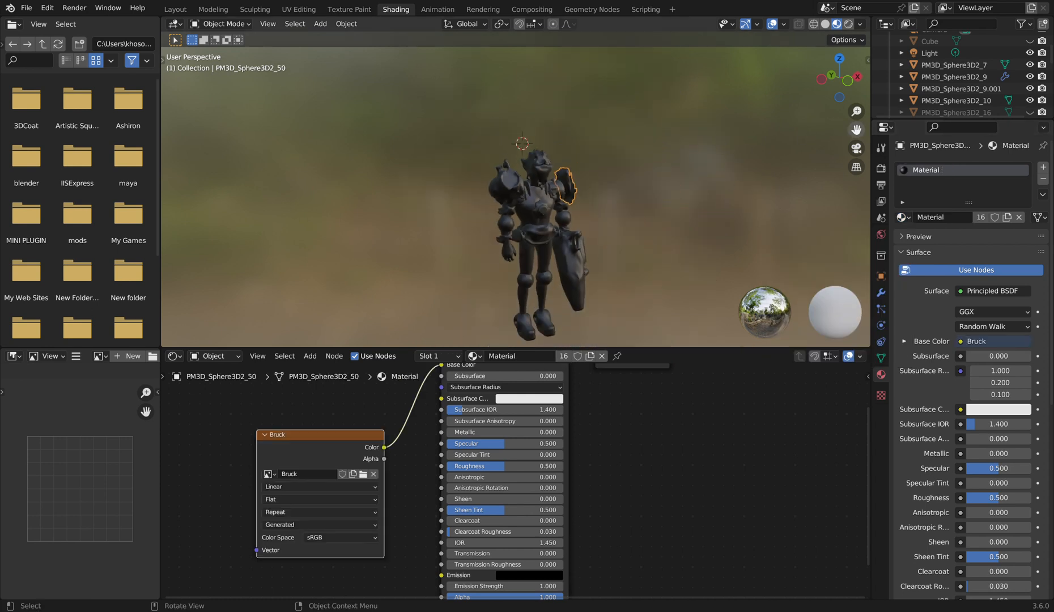
Select all the character's meshes and their geometry in Edit Mode, and switch to the Texture Paint workspace
{"action": "scroll", "coordinate": [846, 123], "scroll_direction": "up", "scroll_amount": 4}
{"action": "left_click_drag", "start_coordinate": [838, 76], "coordinate": [807, 77]}
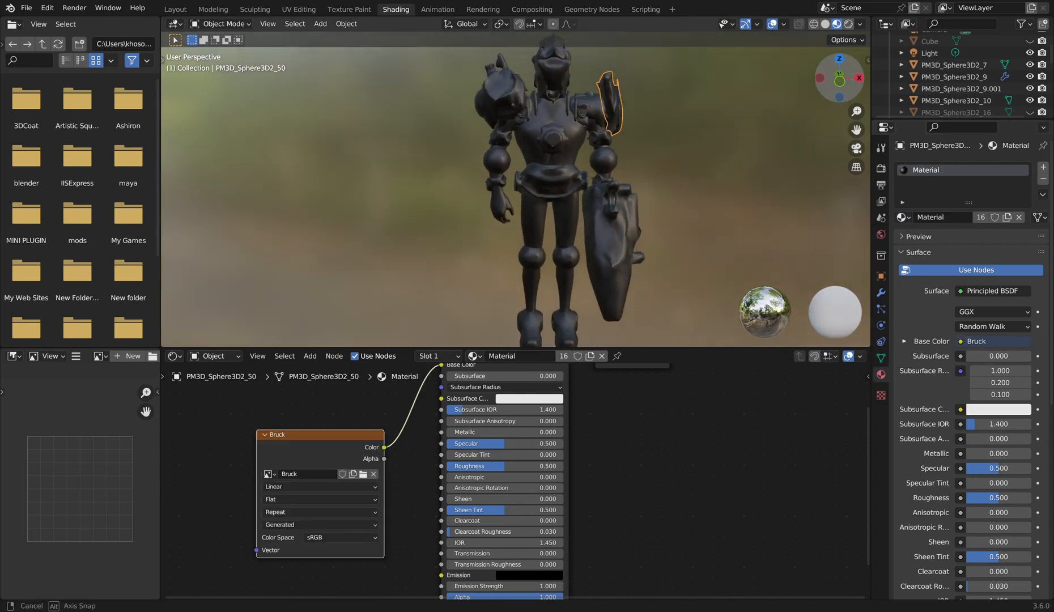
{"action": "scroll", "coordinate": [558, 104], "scroll_direction": "down", "scroll_amount": 2}
{"action": "left_click_drag", "start_coordinate": [395, 65], "coordinate": [688, 356]}
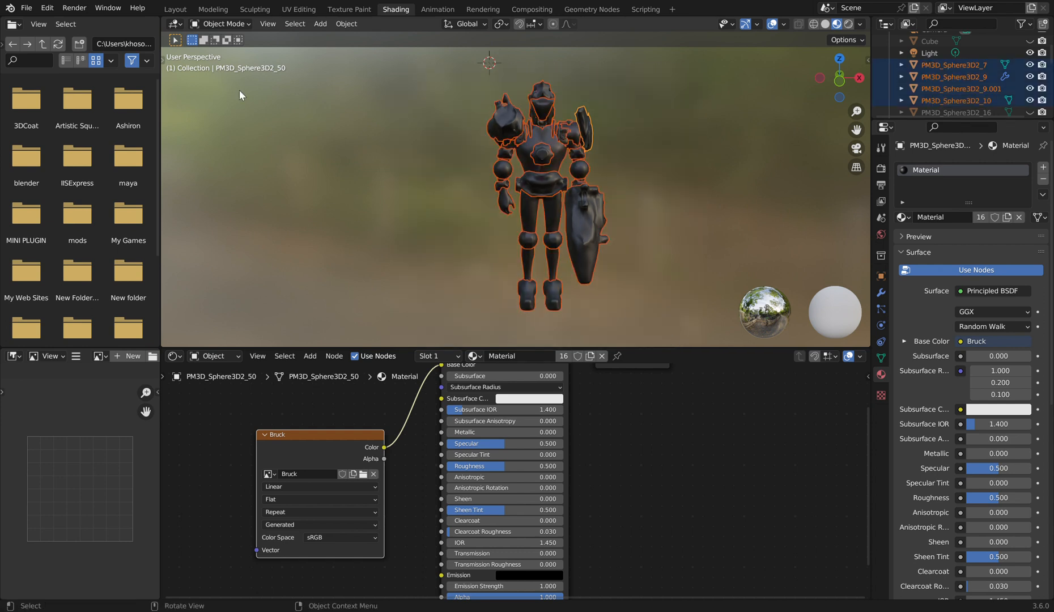
{"action": "left_click", "coordinate": [221, 24]}
{"action": "left_click", "coordinate": [221, 49]}
{"action": "scroll", "coordinate": [367, 131], "scroll_direction": "down", "scroll_amount": 2}
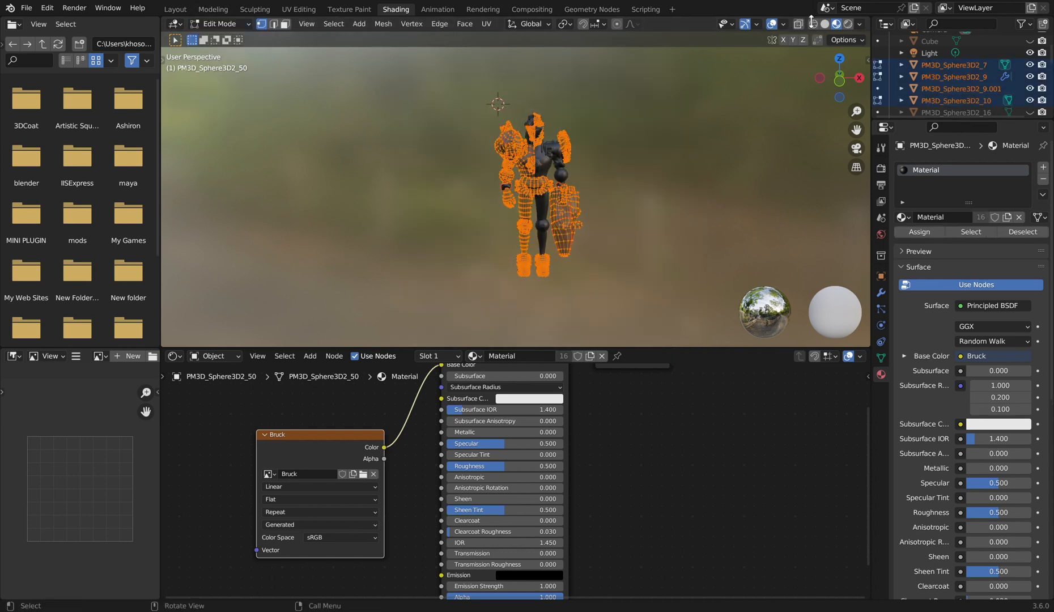
{"action": "left_click_drag", "start_coordinate": [406, 84], "coordinate": [682, 400]}
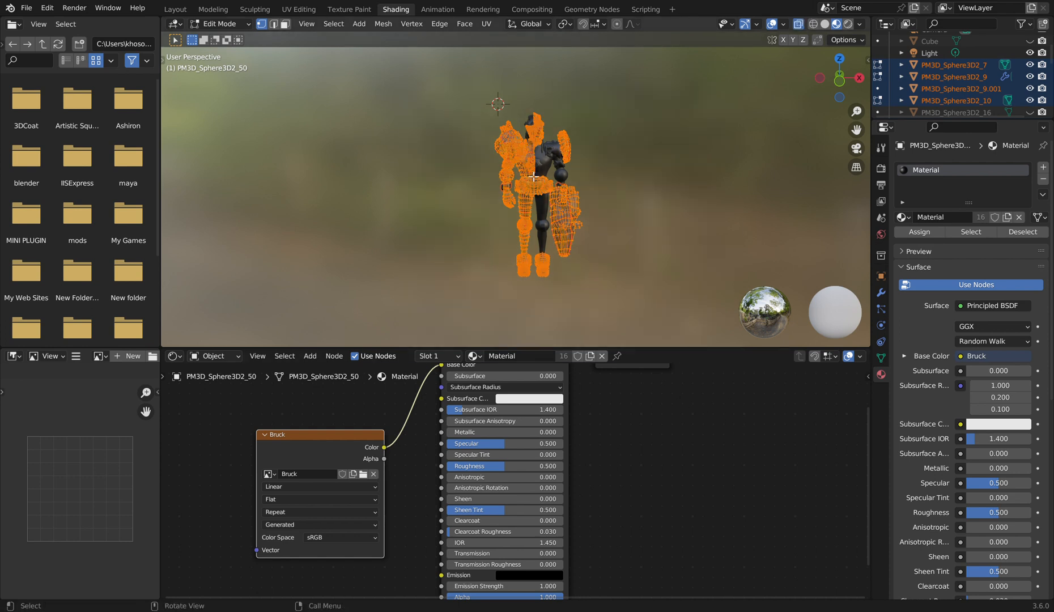
{"action": "left_click", "coordinate": [349, 9]}
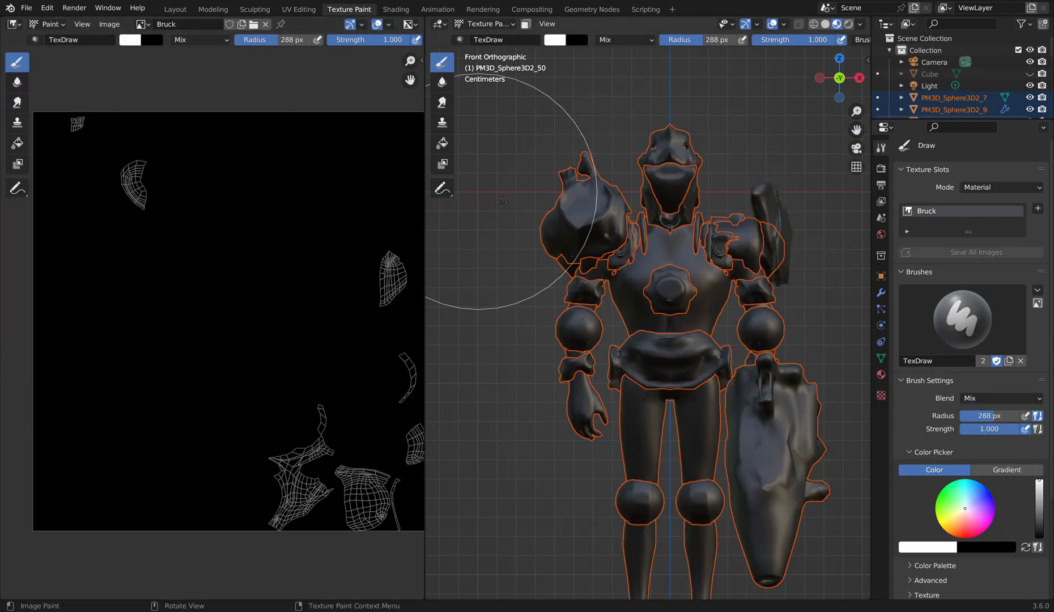
Unwrap all the selected character meshes together in the UV Editing workspace and show the model in Material Preview shading
{"action": "left_click", "coordinate": [299, 9]}
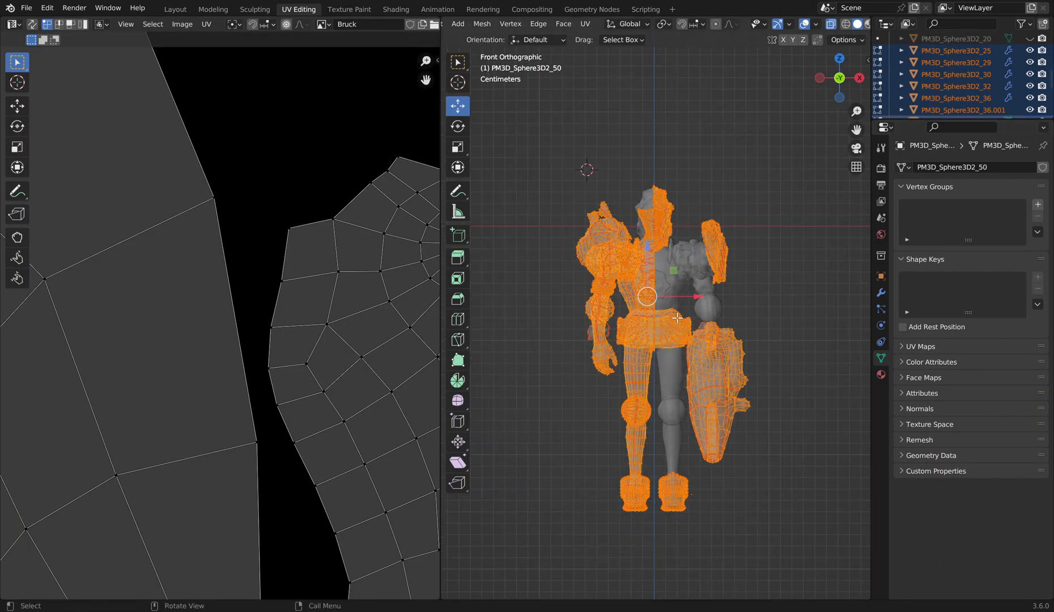
{"action": "scroll", "coordinate": [635, 217], "scroll_direction": "down", "scroll_amount": 2}
{"action": "key", "text": "u"}
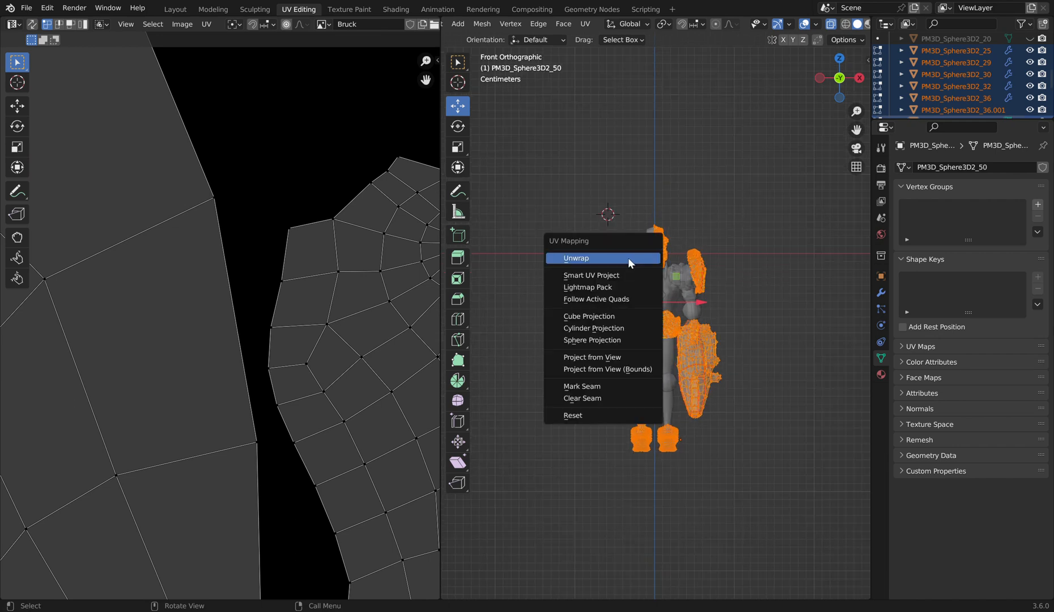
{"action": "left_click", "coordinate": [628, 257]}
{"action": "scroll", "coordinate": [273, 240], "scroll_direction": "down", "scroll_amount": 5}
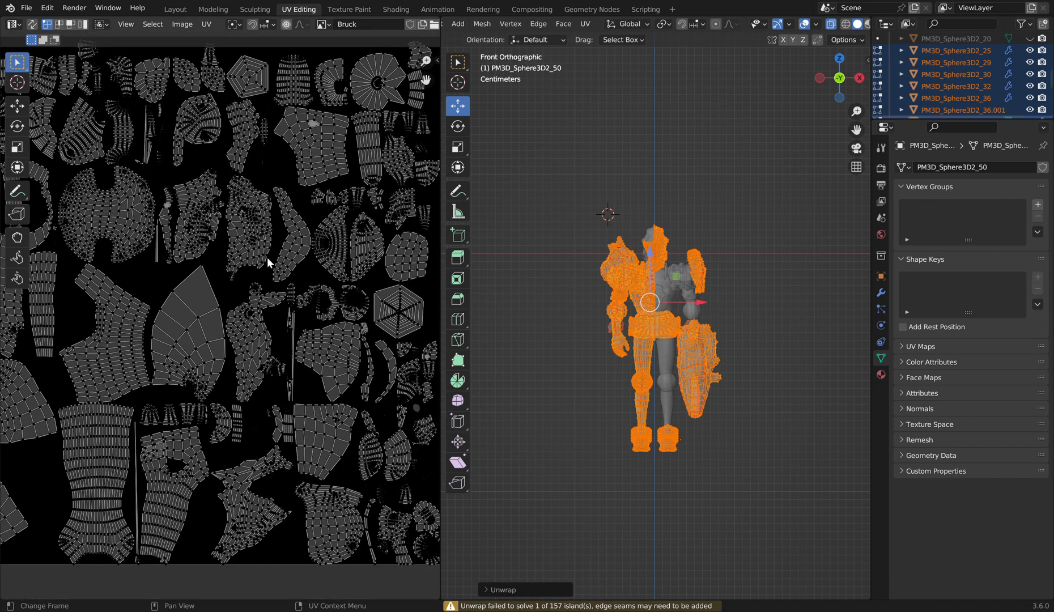
{"action": "scroll", "coordinate": [578, 321], "scroll_direction": "up", "scroll_amount": 5}
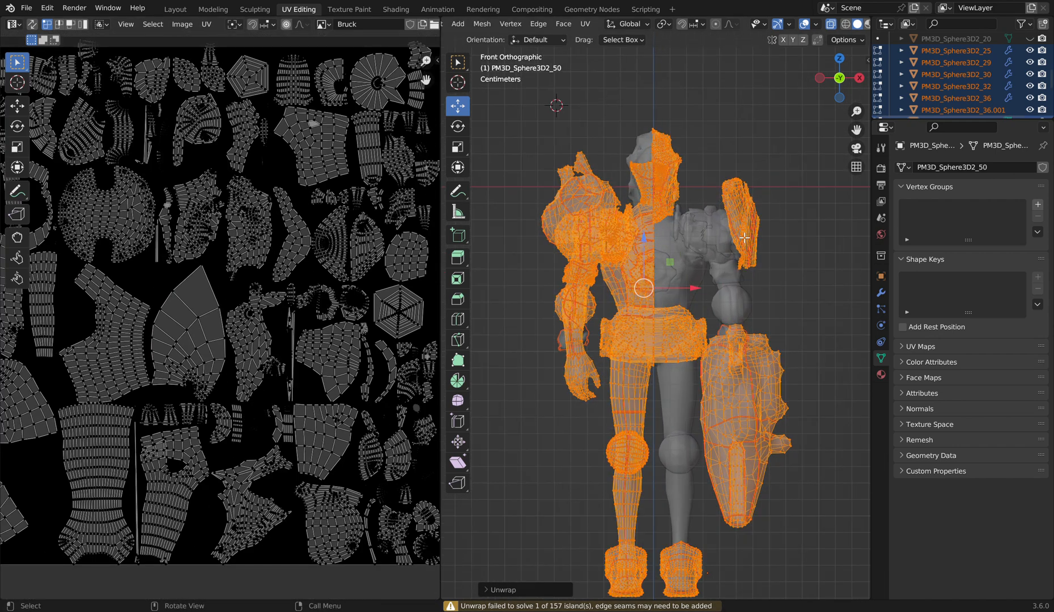
{"action": "left_click", "coordinate": [866, 25]}
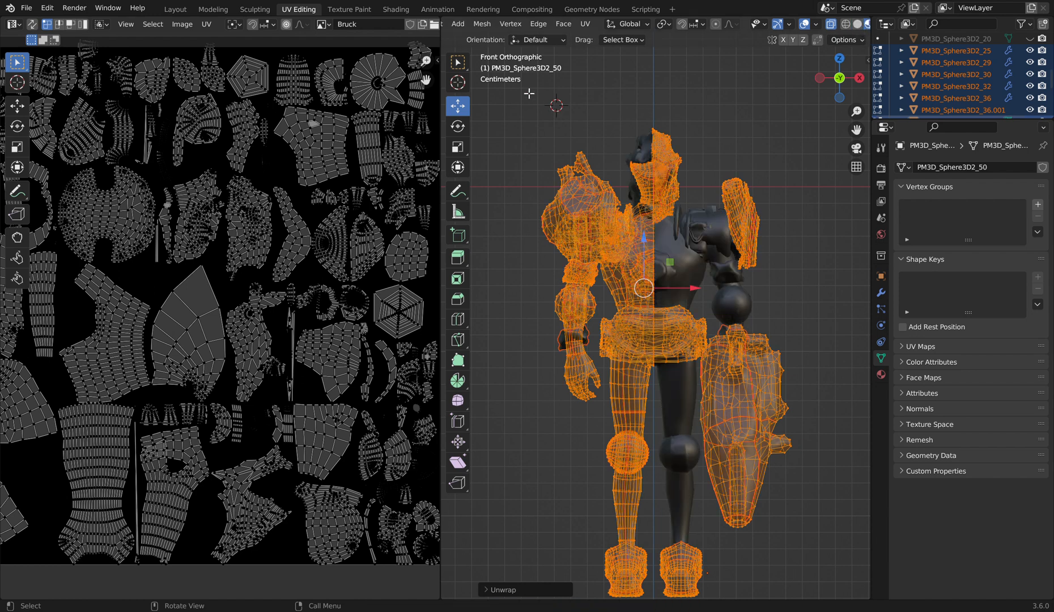
{"action": "scroll", "coordinate": [476, 24], "scroll_direction": "left", "scroll_amount": 5}
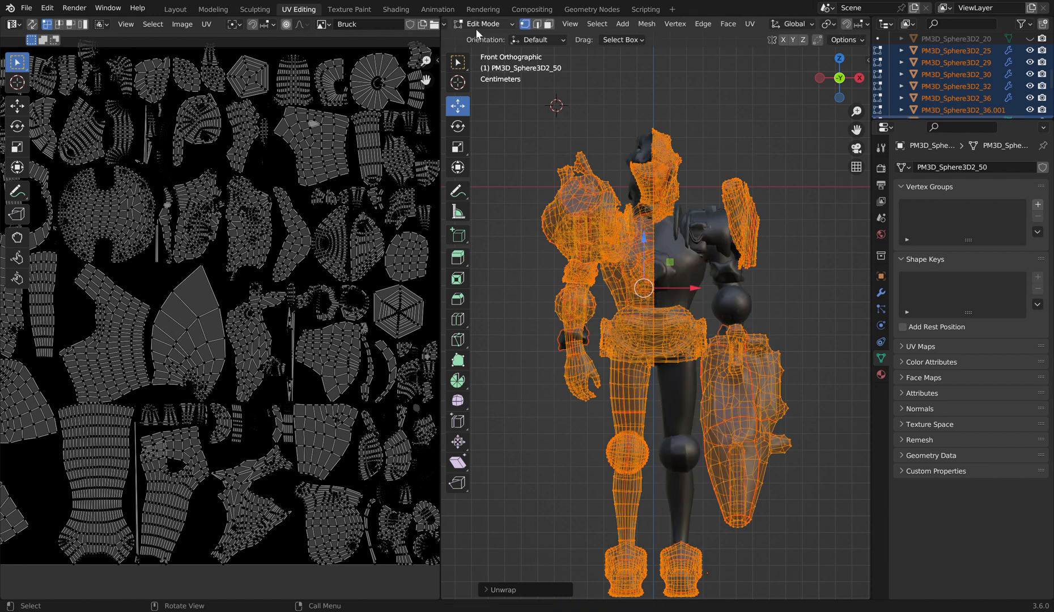
Switch the character to Texture Paint mode and set the brush colour to dark red
{"action": "left_click", "coordinate": [482, 24]}
{"action": "left_click", "coordinate": [474, 102]}
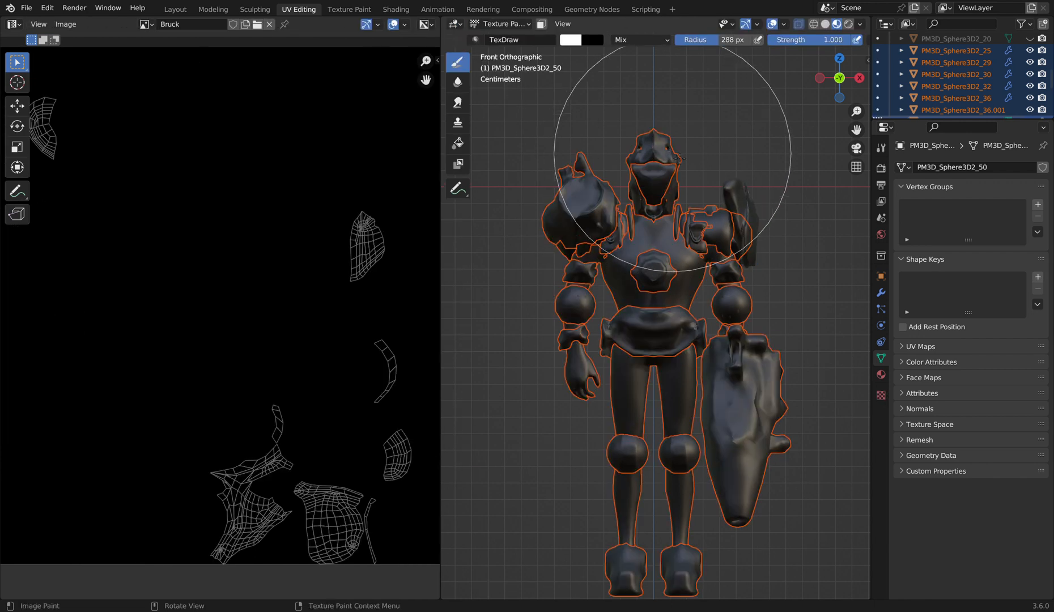
{"action": "left_click", "coordinate": [570, 40]}
{"action": "mouse_move", "coordinate": [661, 96]}
{"action": "left_mouse_down"}
{"action": "mouse_move", "coordinate": [662, 122]}
{"action": "mouse_move", "coordinate": [606, 128]}
{"action": "left_mouse_up"}
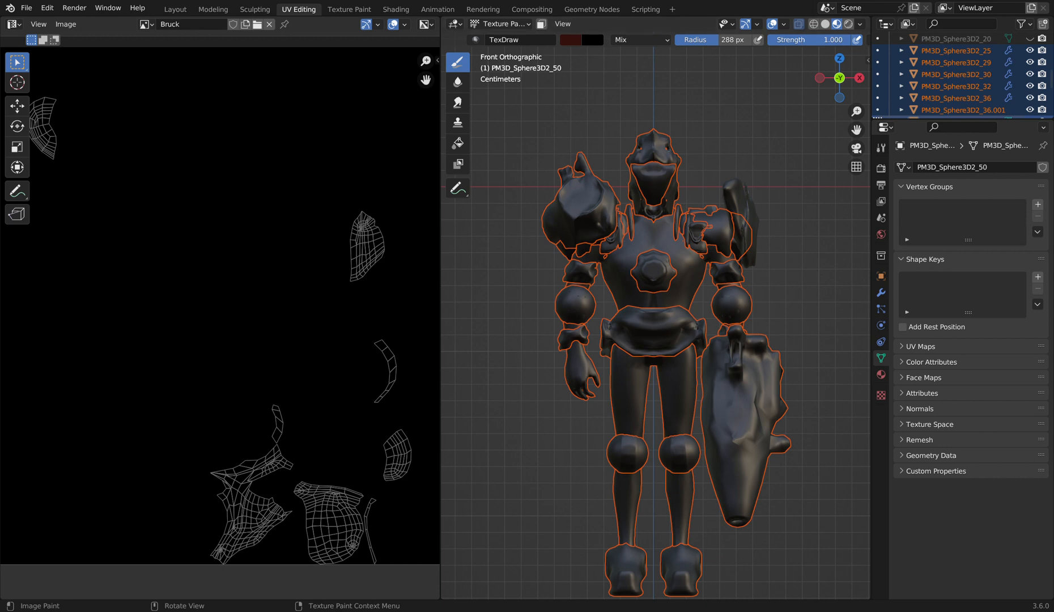
Select only the body mesh PM3D_Sphere3D2_25 in Object Mode and put it in Texture Paint mode to show its UV islands
{"action": "left_click", "coordinate": [486, 24]}
{"action": "left_click", "coordinate": [495, 37]}
{"action": "left_click", "coordinate": [628, 221]}
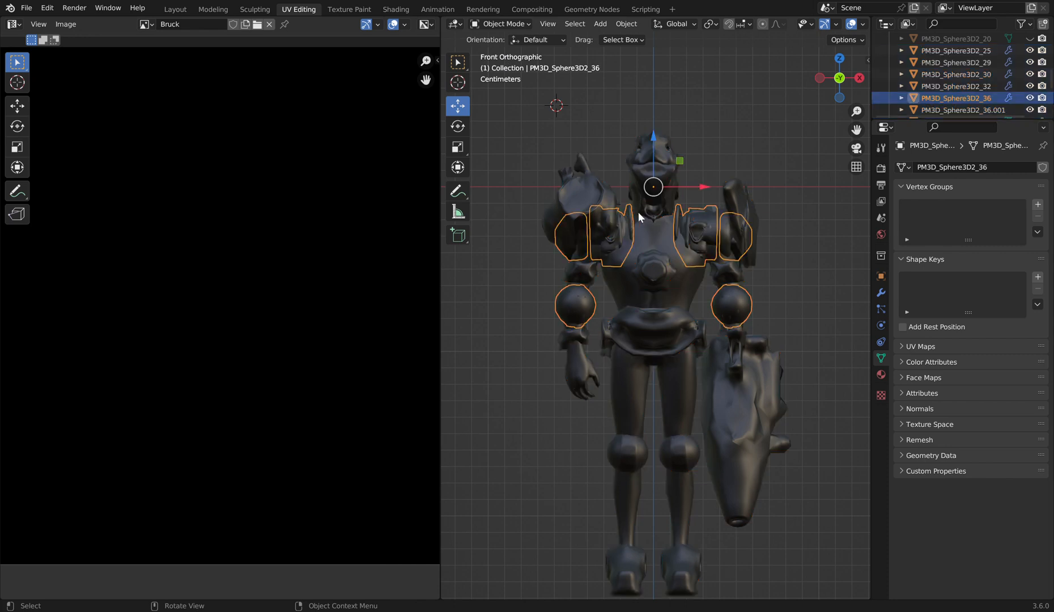
{"action": "left_click", "coordinate": [649, 230]}
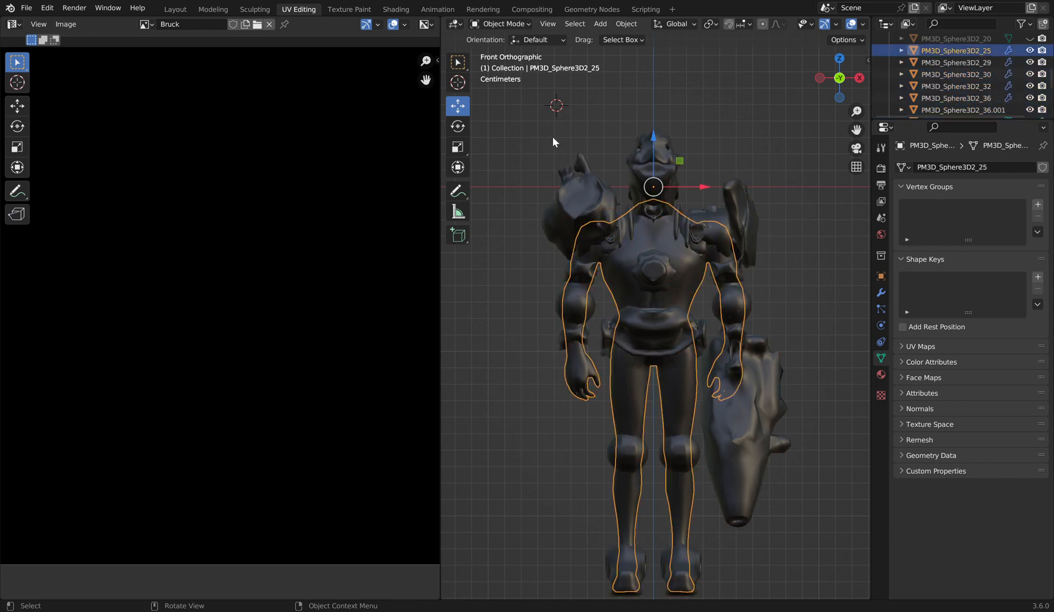
{"action": "left_click", "coordinate": [490, 23]}
{"action": "left_click", "coordinate": [499, 103]}
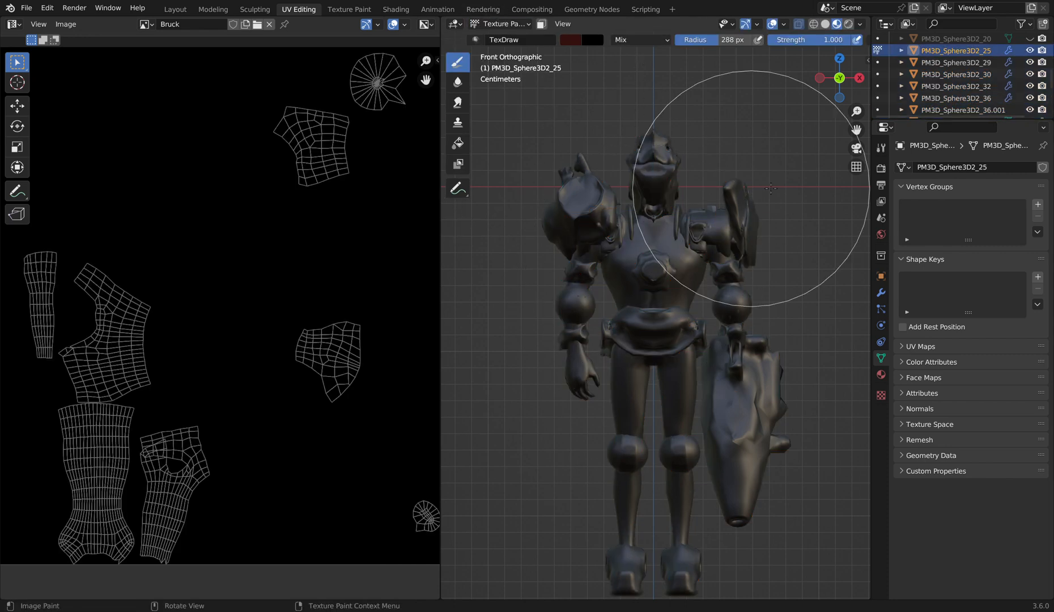
{"action": "scroll", "coordinate": [771, 188], "scroll_direction": "down", "scroll_amount": 4}
{"action": "scroll", "coordinate": [278, 278], "scroll_direction": "down", "scroll_amount": 4}
{"action": "scroll", "coordinate": [278, 278], "scroll_direction": "up", "scroll_amount": 4}
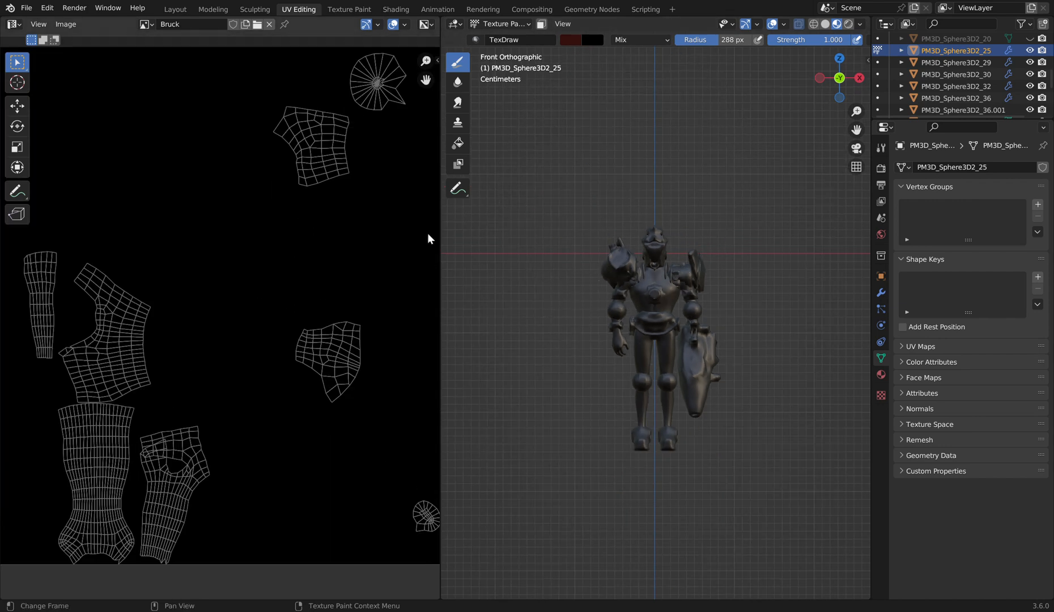
Return to Object Mode, select all the character's meshes and enter Edit Mode on them together
{"action": "left_click", "coordinate": [499, 24]}
{"action": "left_click", "coordinate": [499, 55]}
{"action": "left_click", "coordinate": [504, 23]}
{"action": "left_click", "coordinate": [503, 35]}
{"action": "left_click_drag", "start_coordinate": [571, 187], "coordinate": [771, 587]}
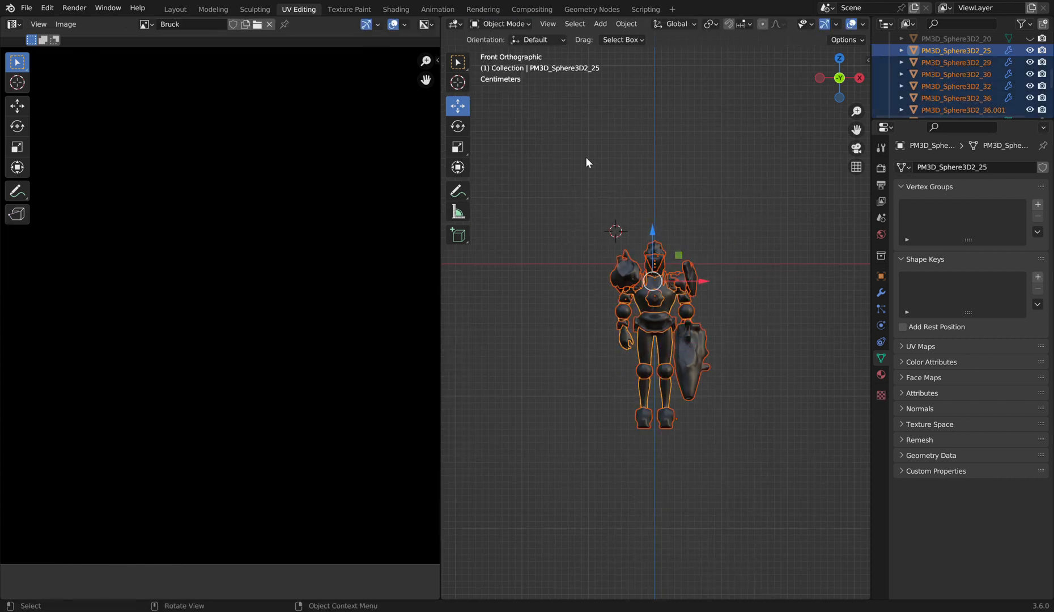
{"action": "left_click", "coordinate": [502, 24]}
{"action": "left_click", "coordinate": [499, 51]}
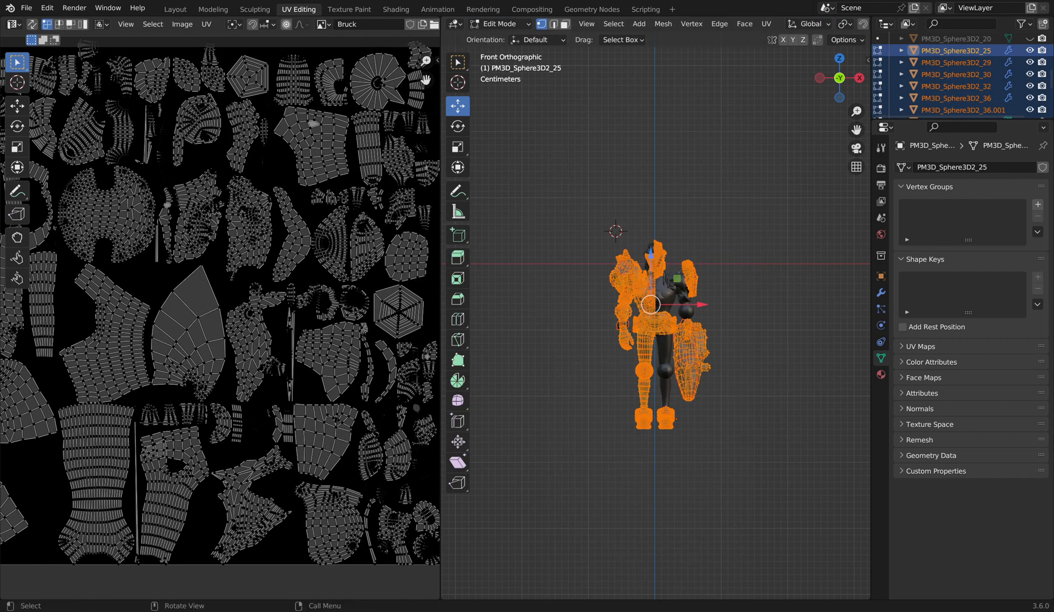
Select two edge loops across the body mesh's torso island in the UV layout, one below the shoulder and one across the waist
{"action": "left_click_drag", "start_coordinate": [425, 80], "coordinate": [584, 37]}
{"action": "scroll", "coordinate": [170, 210], "scroll_direction": "up", "scroll_amount": 6}
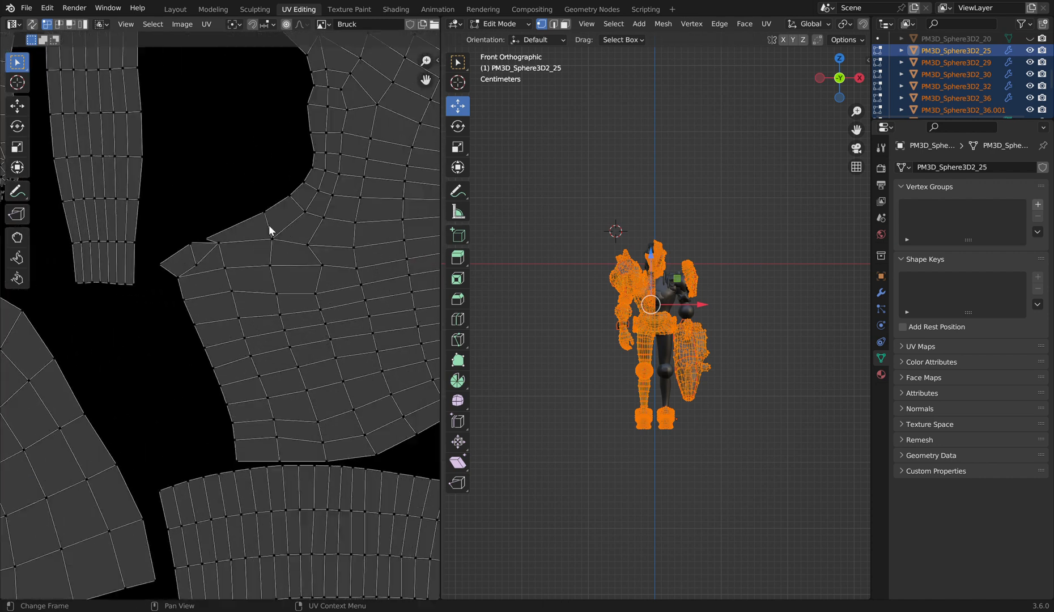
{"action": "left_click_drag", "start_coordinate": [430, 83], "coordinate": [310, 182]}
{"action": "left_click", "coordinate": [267, 211], "text": "alt"}
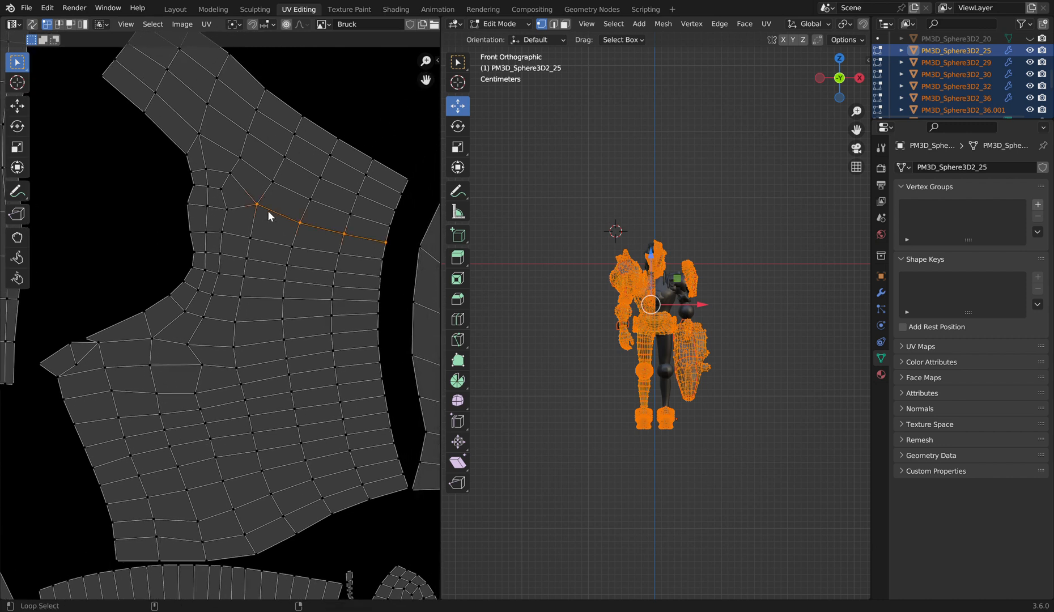
{"action": "left_click", "coordinate": [245, 186], "text": "alt+shift"}
{"action": "left_click", "coordinate": [204, 314], "text": "alt+shift"}
{"action": "key", "text": "ctrl+z"}
{"action": "left_click", "coordinate": [212, 318], "text": "alt+shift"}
Add an edge loop through the centre of the large round UV island and one across the elongated island beside the web-shaped island
{"action": "scroll", "coordinate": [269, 236], "scroll_direction": "down", "scroll_amount": 4}
{"action": "left_click_drag", "start_coordinate": [425, 80], "coordinate": [426, 240]}
{"action": "scroll", "coordinate": [240, 228], "scroll_direction": "up", "scroll_amount": 3}
{"action": "left_click", "coordinate": [266, 189], "text": "alt+shift"}
{"action": "scroll", "coordinate": [266, 189], "scroll_direction": "down", "scroll_amount": 4}
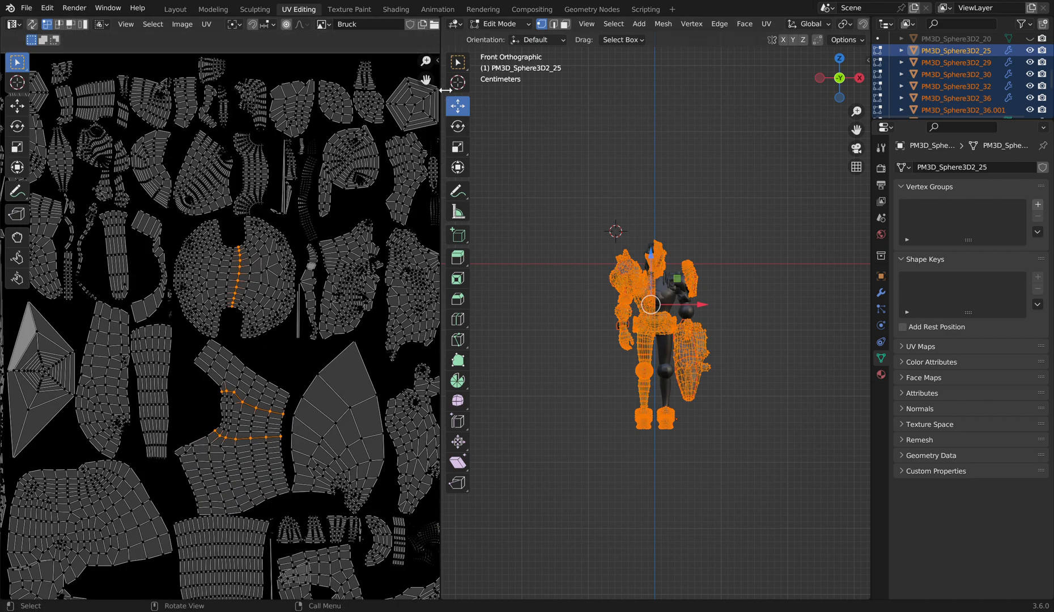
{"action": "left_click_drag", "start_coordinate": [426, 79], "coordinate": [570, 0]}
{"action": "scroll", "coordinate": [307, 253], "scroll_direction": "up", "scroll_amount": 3}
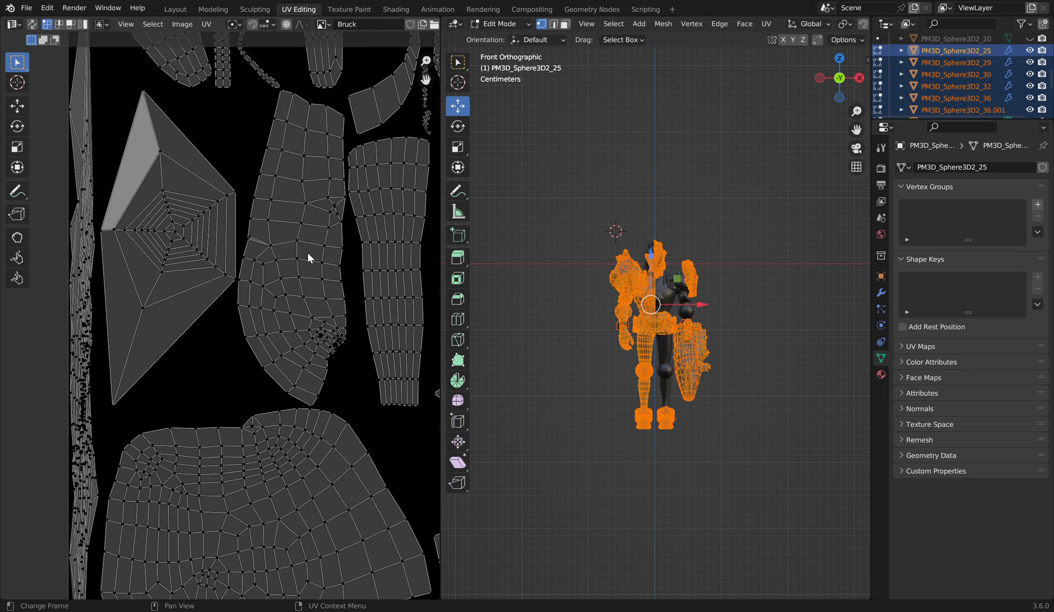
{"action": "left_click", "coordinate": [259, 245], "text": "alt"}
Try to select edge loops on the narrow stretched island along the left edge of the UV layout, and undo the selection
{"action": "left_click_drag", "start_coordinate": [430, 86], "coordinate": [566, 36]}
{"action": "scroll", "coordinate": [149, 228], "scroll_direction": "up", "scroll_amount": 6}
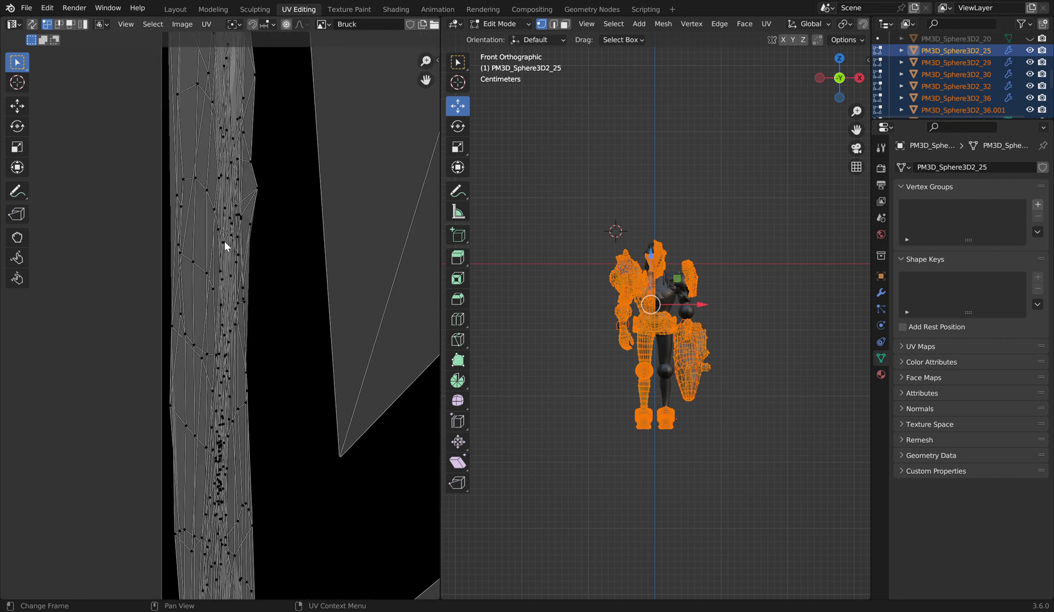
{"action": "left_click", "coordinate": [209, 200], "text": "alt"}
{"action": "scroll", "coordinate": [243, 206], "scroll_direction": "up", "scroll_amount": 2}
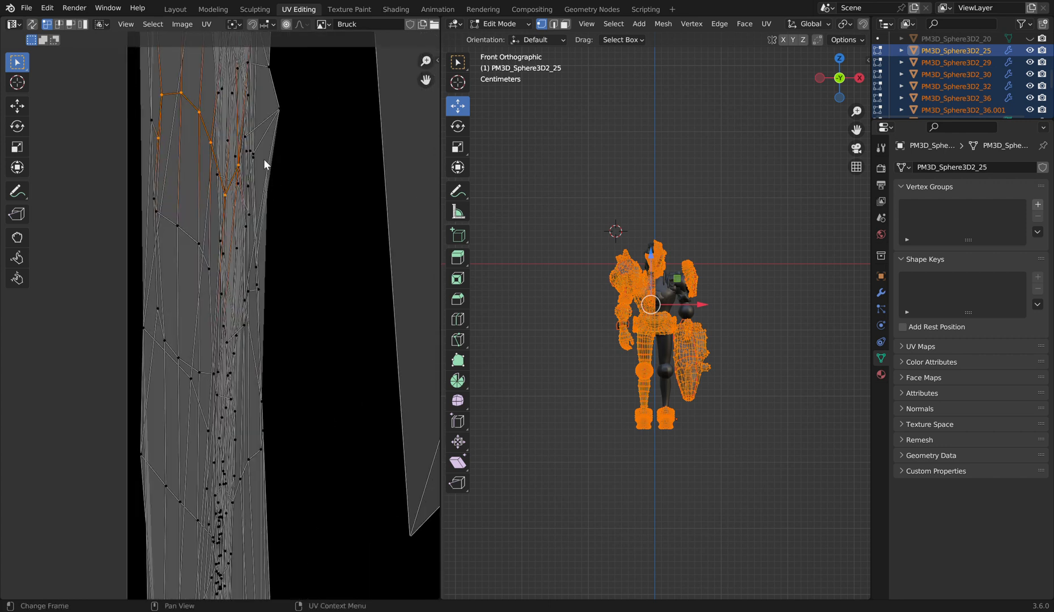
{"action": "left_click", "coordinate": [258, 139], "text": "alt+shift"}
{"action": "key", "text": "ctrl+z"}
{"action": "key", "text": "ctrl+z"}
{"action": "scroll", "coordinate": [177, 189], "scroll_direction": "down", "scroll_amount": 7}
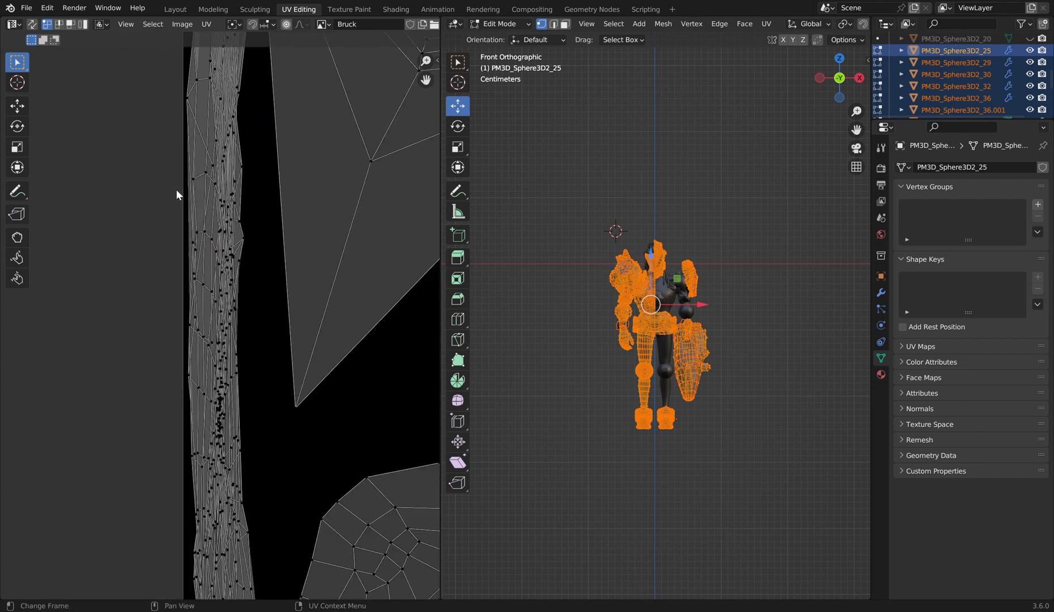
Add a vertical edge loop and a lower horizontal edge loop on the large double-lobed island near the UV origin
{"action": "scroll", "coordinate": [209, 195], "scroll_direction": "down", "scroll_amount": 3}
{"action": "left_click_drag", "start_coordinate": [436, 83], "coordinate": [365, 0]}
{"action": "scroll", "coordinate": [294, 191], "scroll_direction": "up", "scroll_amount": 2}
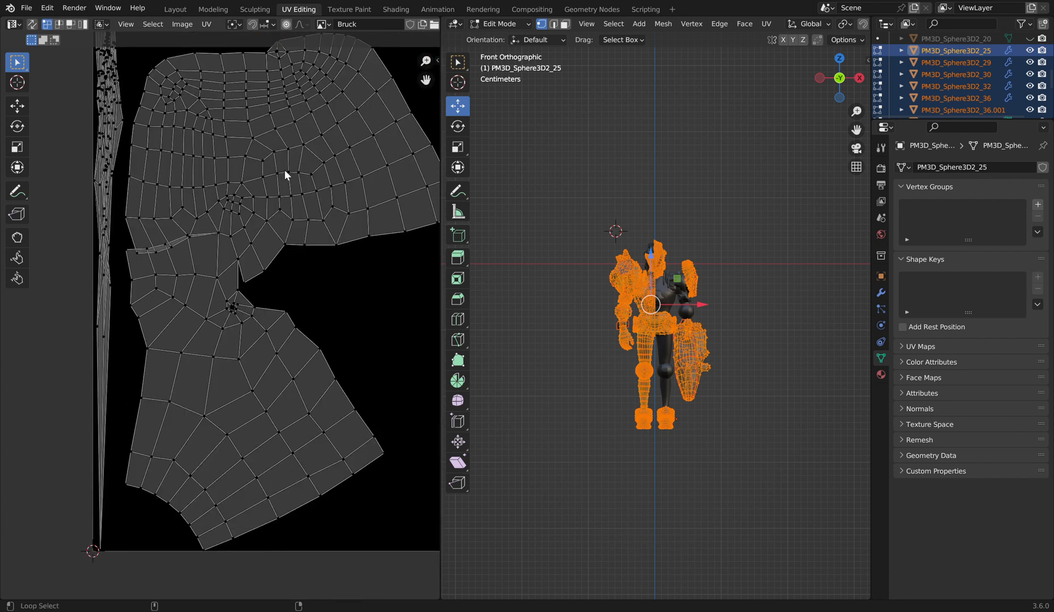
{"action": "left_click", "coordinate": [285, 169], "text": "alt"}
{"action": "left_click", "coordinate": [290, 168], "text": "alt"}
{"action": "left_click", "coordinate": [202, 275], "text": "alt+shift"}
Try adding an edge loop across the middle of the tall, finely gridded island along the lower edge of the UV layout
{"action": "scroll", "coordinate": [215, 280], "scroll_direction": "down", "scroll_amount": 1}
{"action": "left_click_drag", "start_coordinate": [426, 79], "coordinate": [208, 91]}
{"action": "scroll", "coordinate": [218, 278], "scroll_direction": "up", "scroll_amount": 2}
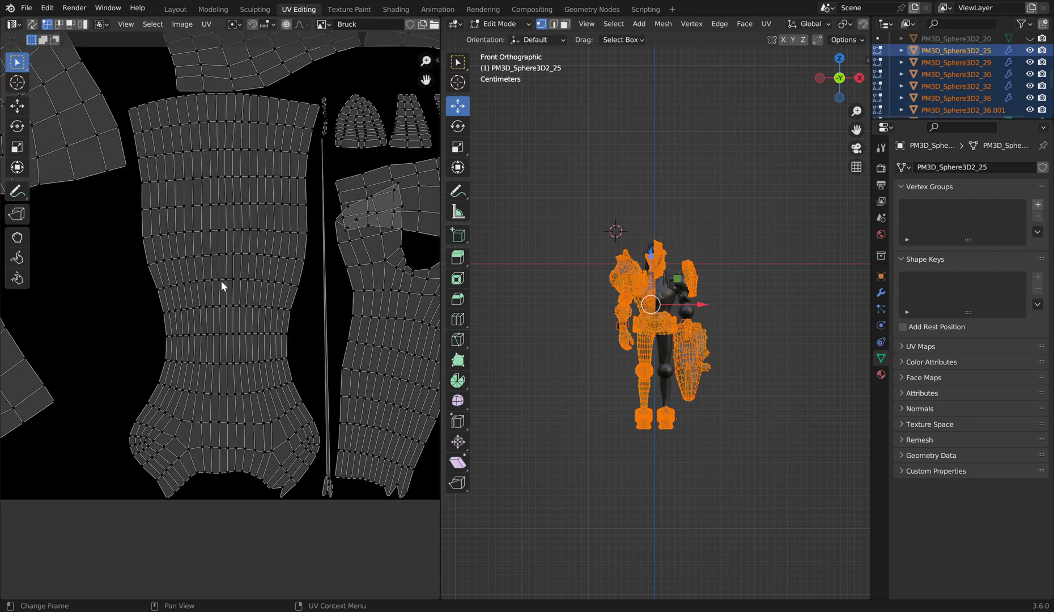
{"action": "left_click", "coordinate": [252, 280], "text": "alt"}
{"action": "scroll", "coordinate": [367, 135], "scroll_direction": "down", "scroll_amount": 1}
{"action": "scroll", "coordinate": [437, 103], "scroll_direction": "down", "scroll_amount": 1}
{"action": "left_click_drag", "start_coordinate": [426, 80], "coordinate": [383, 101]}
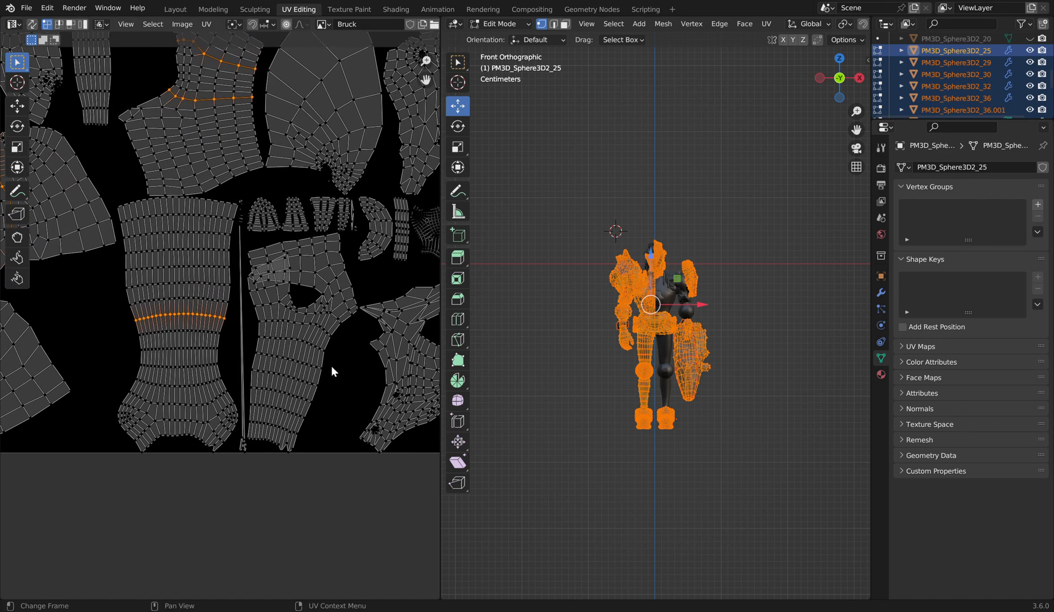
{"action": "scroll", "coordinate": [331, 347], "scroll_direction": "up", "scroll_amount": 2}
{"action": "scroll", "coordinate": [304, 276], "scroll_direction": "down", "scroll_amount": 4}
{"action": "scroll", "coordinate": [296, 275], "scroll_direction": "up", "scroll_amount": 4}
{"action": "scroll", "coordinate": [296, 275], "scroll_direction": "down", "scroll_amount": 3}
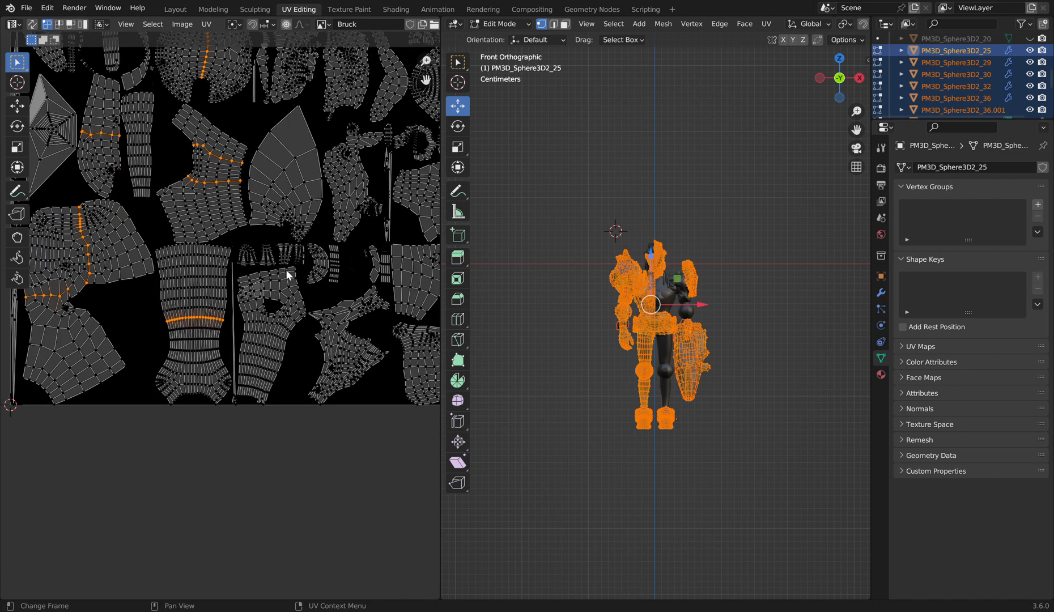
{"action": "scroll", "coordinate": [211, 284], "scroll_direction": "up", "scroll_amount": 3}
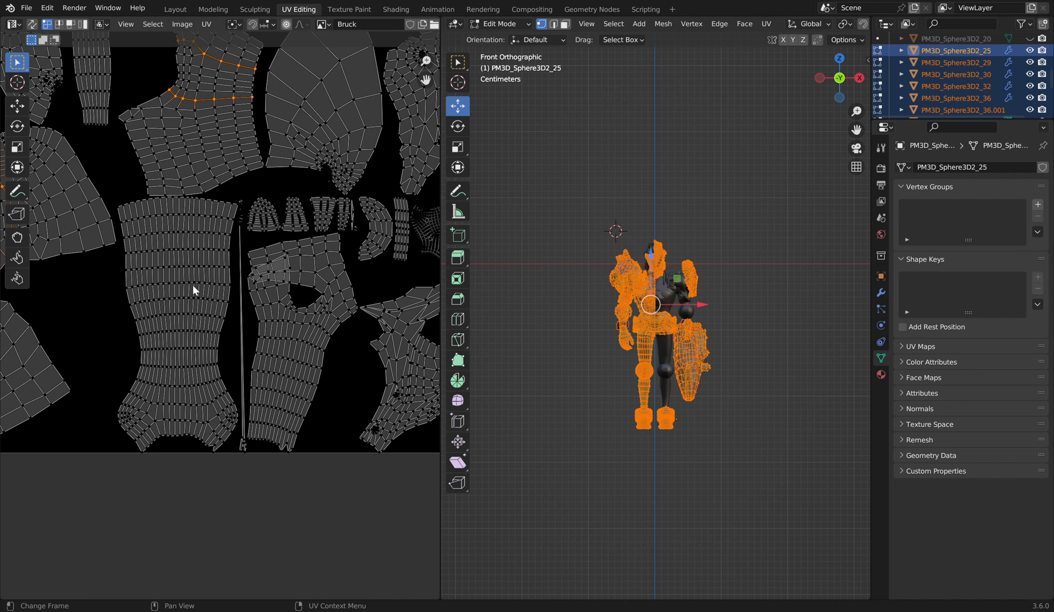
{"action": "scroll", "coordinate": [158, 277], "scroll_direction": "down", "scroll_amount": 3}
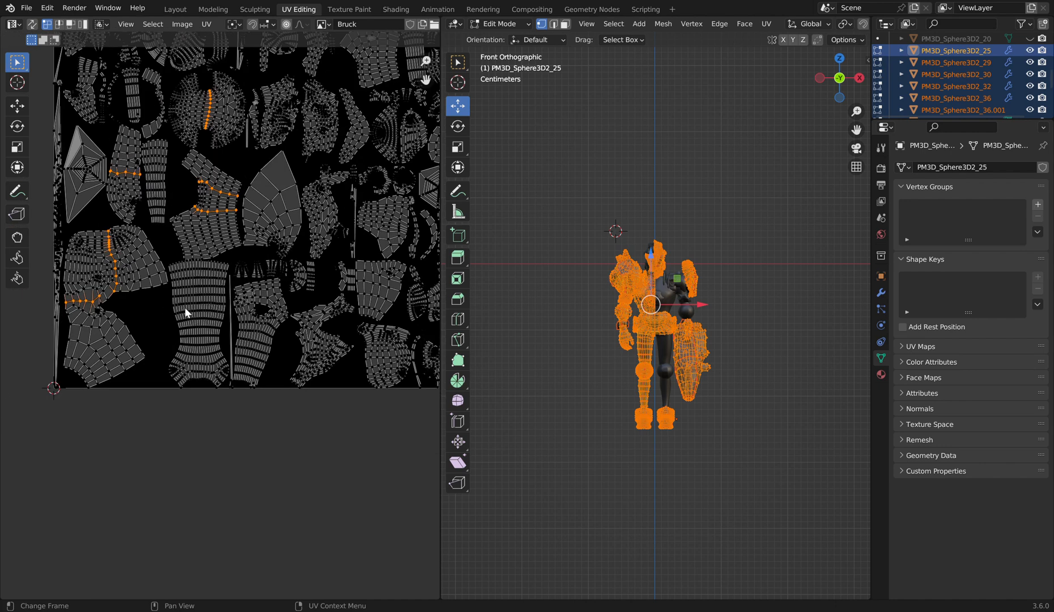
Add an edge loop below the hole in the leg-shaped UV island and one across the neck of the jagged island beside it
{"action": "scroll", "coordinate": [220, 376], "scroll_direction": "up", "scroll_amount": 5}
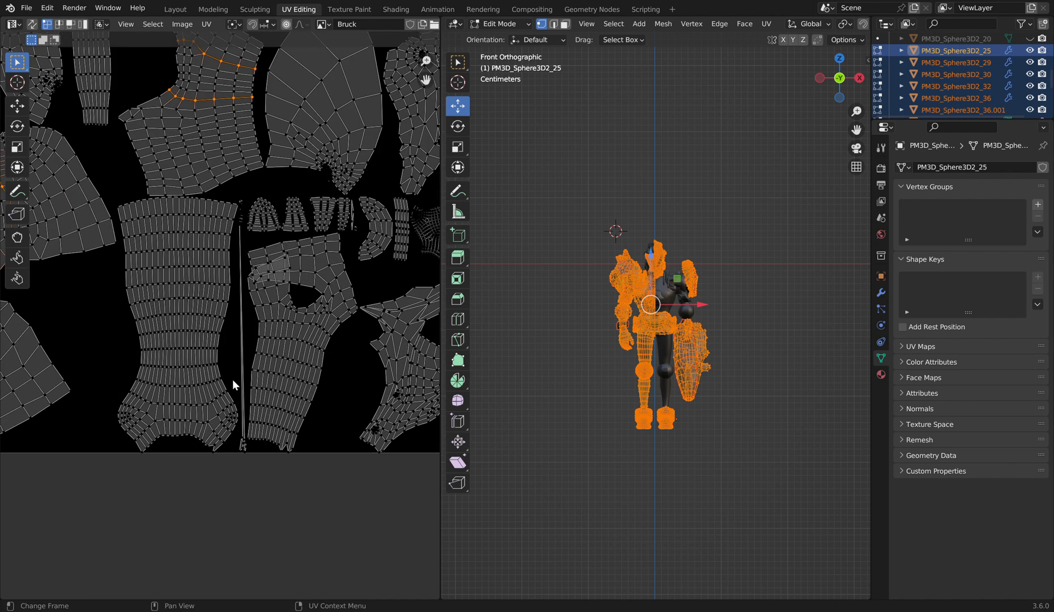
{"action": "left_click", "coordinate": [381, 329], "text": "alt"}
{"action": "scroll", "coordinate": [404, 165], "scroll_direction": "down", "scroll_amount": 3}
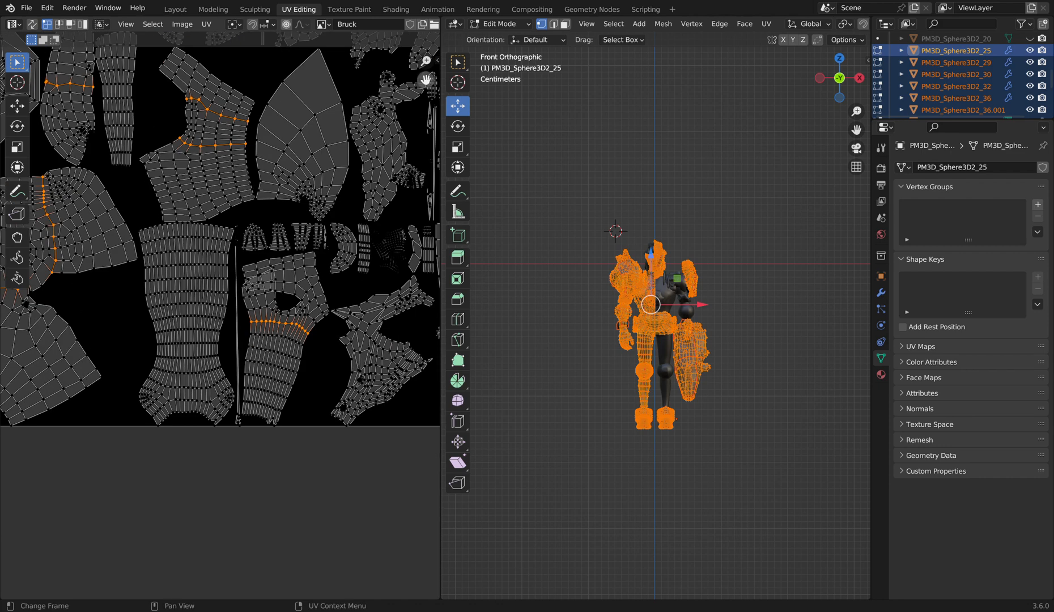
{"action": "scroll", "coordinate": [246, 253], "scroll_direction": "up", "scroll_amount": 6}
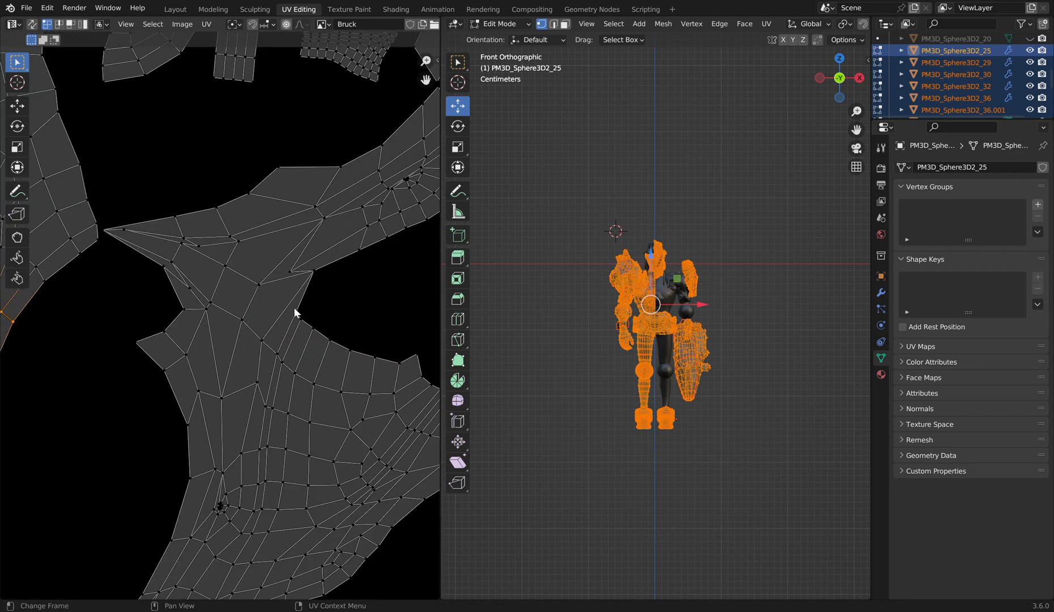
{"action": "left_click", "coordinate": [288, 278], "text": "alt"}
{"action": "scroll", "coordinate": [311, 177], "scroll_direction": "down", "scroll_amount": 5}
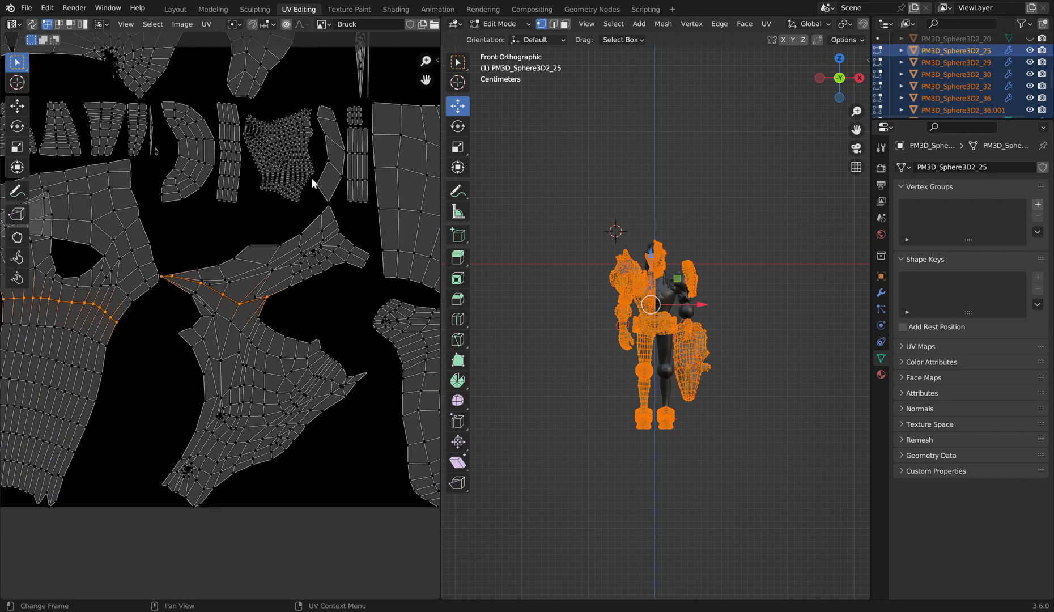
Add a lengthwise edge loop through the broad tapered island above the small strip islands in the UV layout
{"action": "left_click_drag", "start_coordinate": [427, 81], "coordinate": [261, 122]}
{"action": "middle_click_drag", "start_coordinate": [206, 146], "coordinate": [283, 327]}
{"action": "scroll", "coordinate": [278, 186], "scroll_direction": "up", "scroll_amount": 4}
{"action": "left_click", "coordinate": [329, 272], "text": "alt"}
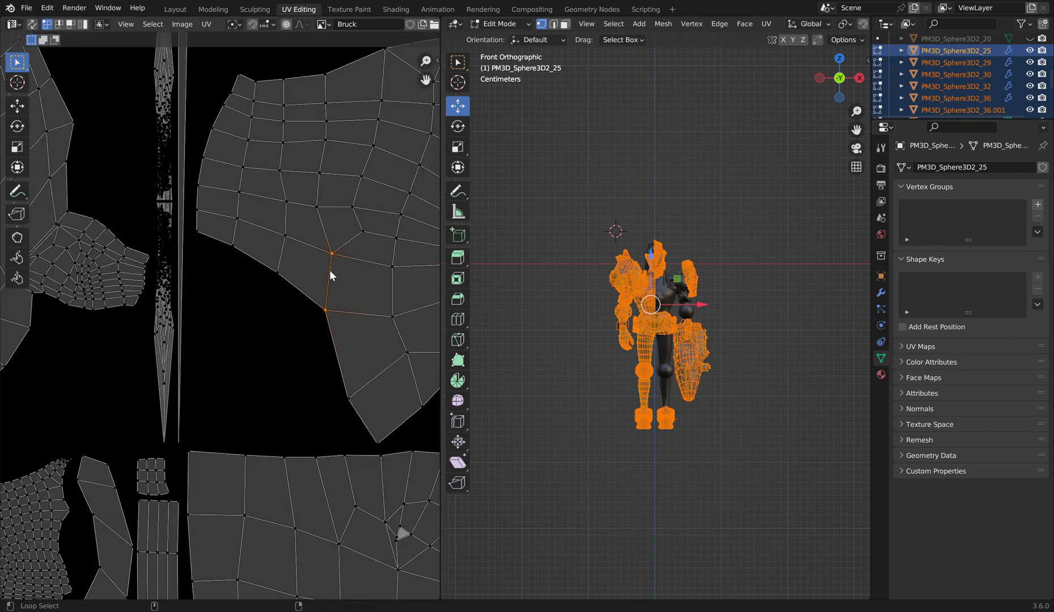
{"action": "left_click", "coordinate": [322, 230], "text": "alt+shift"}
{"action": "key", "text": "ctrl+z"}
{"action": "left_click", "coordinate": [356, 217], "text": "alt+shift"}
{"action": "scroll", "coordinate": [341, 225], "scroll_direction": "down", "scroll_amount": 4}
Examine the remaining islands across the UV layout for further edge loops to select
{"action": "left_click_drag", "start_coordinate": [422, 87], "coordinate": [590, 347]}
{"action": "scroll", "coordinate": [305, 275], "scroll_direction": "up", "scroll_amount": 3}
{"action": "scroll", "coordinate": [305, 275], "scroll_direction": "down", "scroll_amount": 3}
{"action": "scroll", "coordinate": [223, 240], "scroll_direction": "down", "scroll_amount": 2}
{"action": "left_click_drag", "start_coordinate": [430, 83], "coordinate": [676, 93]}
{"action": "scroll", "coordinate": [213, 171], "scroll_direction": "up", "scroll_amount": 5}
{"action": "scroll", "coordinate": [237, 119], "scroll_direction": "down", "scroll_amount": 3}
{"action": "left_click_drag", "start_coordinate": [429, 83], "coordinate": [99, 130]}
{"action": "left_click_drag", "start_coordinate": [227, 136], "coordinate": [130, 3]}
{"action": "left_click_drag", "start_coordinate": [226, 227], "coordinate": [255, 94]}
{"action": "scroll", "coordinate": [317, 243], "scroll_direction": "up", "scroll_amount": 4}
{"action": "scroll", "coordinate": [317, 243], "scroll_direction": "up", "scroll_amount": 3}
{"action": "scroll", "coordinate": [325, 222], "scroll_direction": "down", "scroll_amount": 3}
{"action": "left_click_drag", "start_coordinate": [426, 79], "coordinate": [321, 81]}
{"action": "scroll", "coordinate": [227, 246], "scroll_direction": "up", "scroll_amount": 3}
{"action": "scroll", "coordinate": [220, 241], "scroll_direction": "up", "scroll_amount": 1}
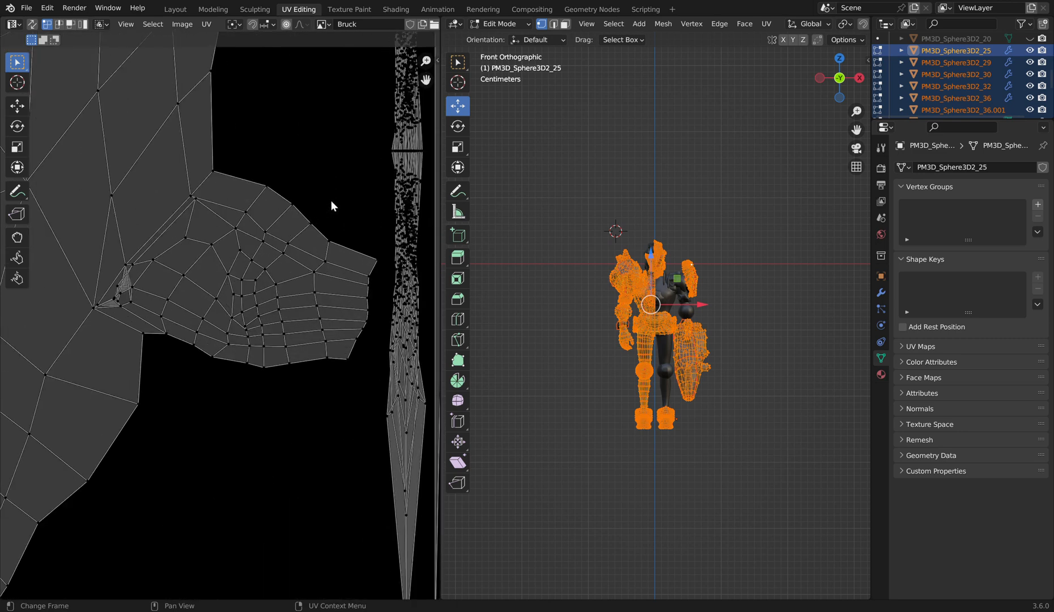
{"action": "scroll", "coordinate": [326, 185], "scroll_direction": "down", "scroll_amount": 8}
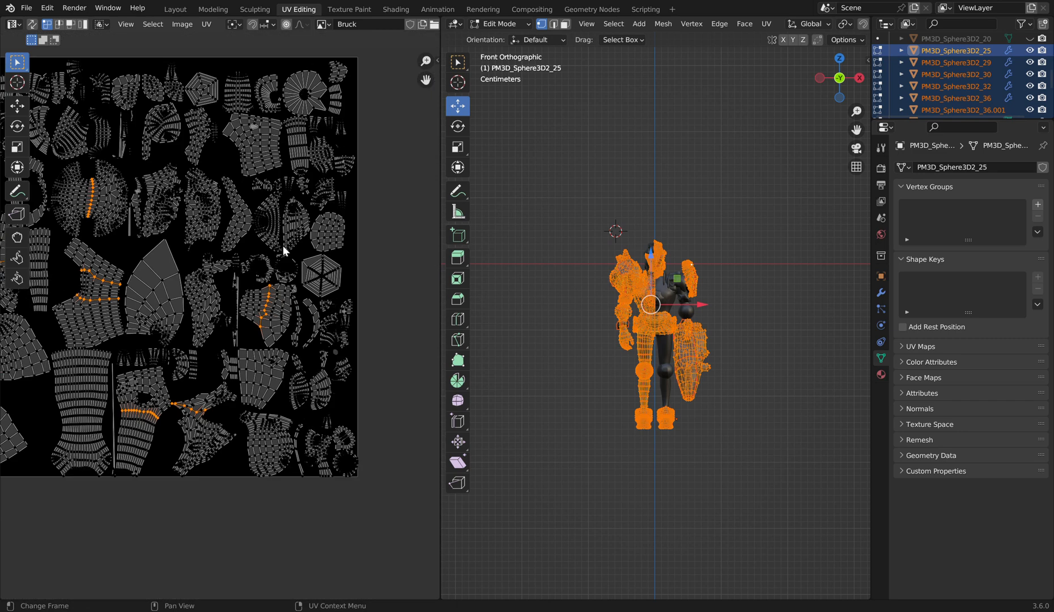
{"action": "scroll", "coordinate": [276, 270], "scroll_direction": "down", "scroll_amount": 1}
{"action": "scroll", "coordinate": [276, 269], "scroll_direction": "up", "scroll_amount": 1}
{"action": "middle_click_drag", "start_coordinate": [366, 293], "coordinate": [361, 178]}
{"action": "scroll", "coordinate": [319, 272], "scroll_direction": "up", "scroll_amount": 6}
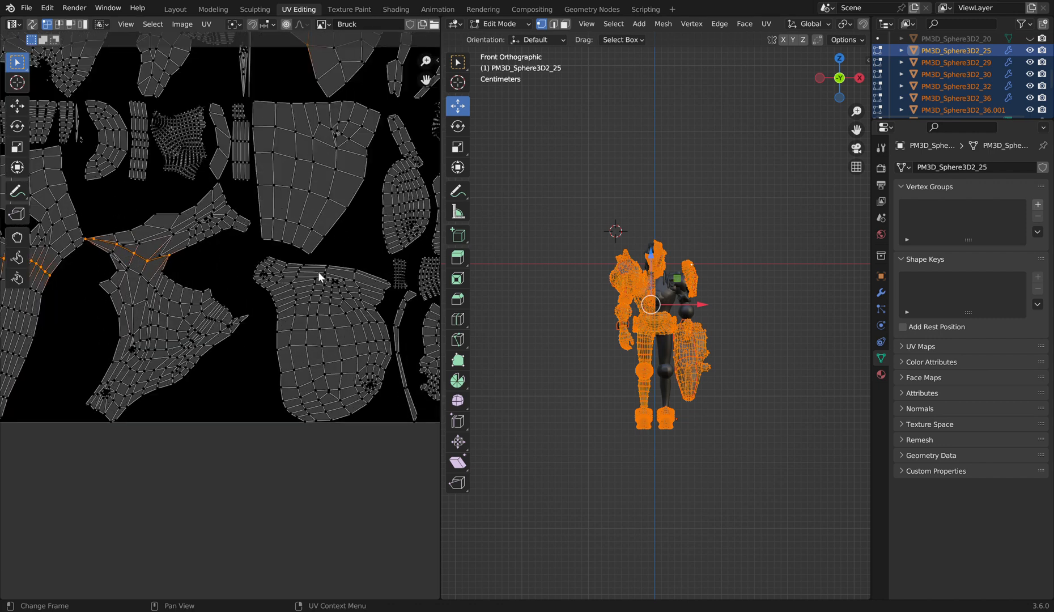
Mark the selected edge loops on the UV islands as seams
{"action": "scroll", "coordinate": [280, 305], "scroll_direction": "down", "scroll_amount": 5}
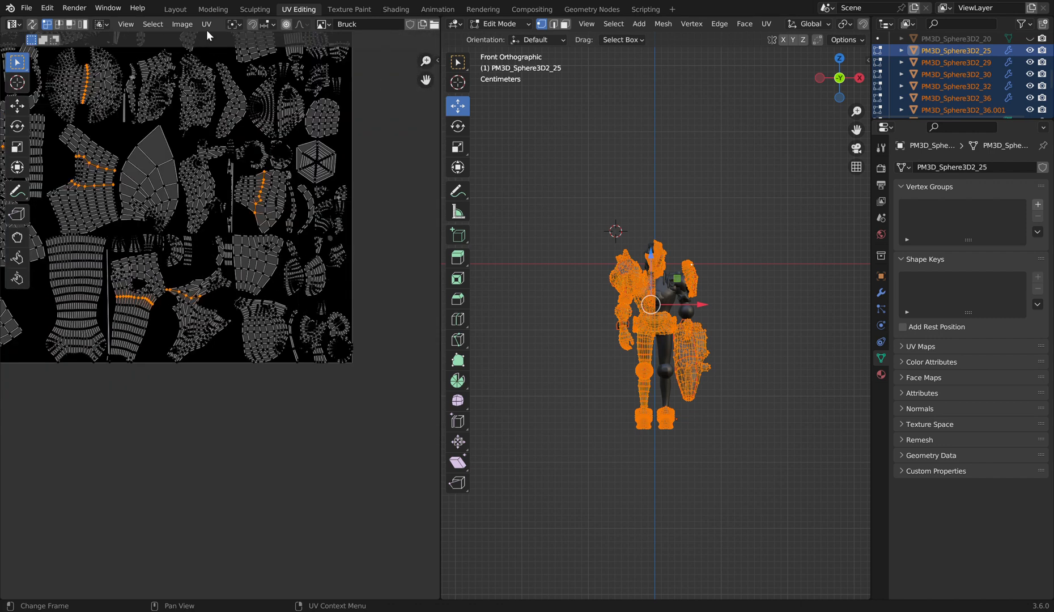
{"action": "left_click", "coordinate": [206, 25]}
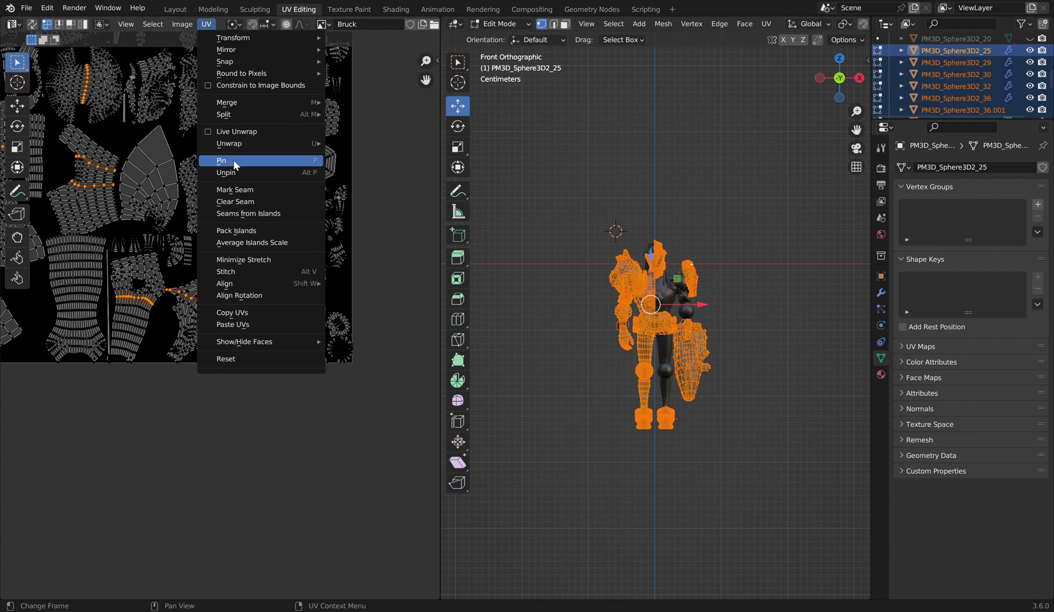
{"action": "left_click", "coordinate": [237, 191]}
{"action": "scroll", "coordinate": [612, 169], "scroll_direction": "up", "scroll_amount": 8}
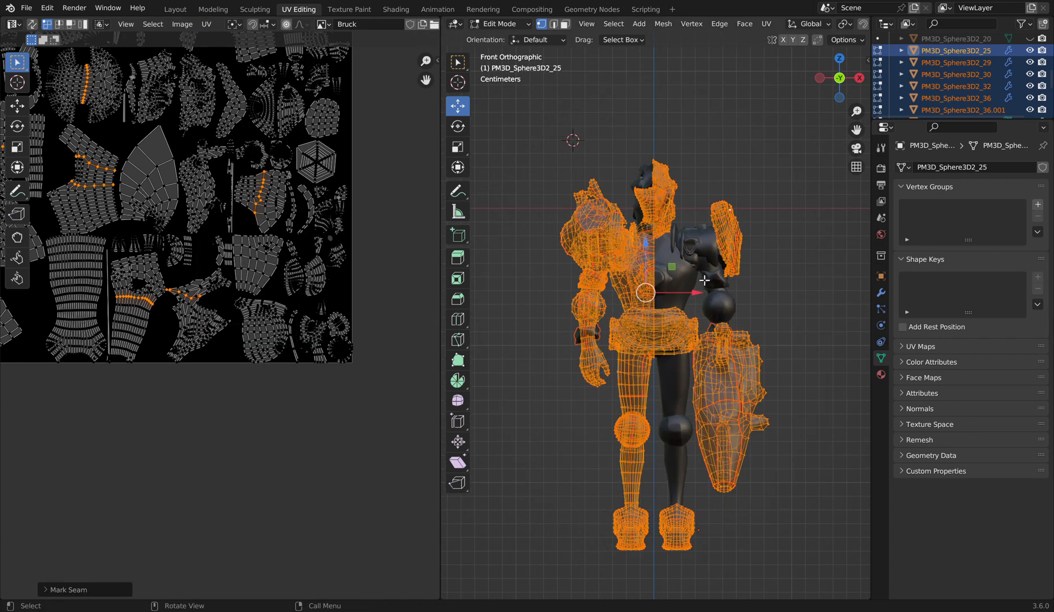
{"action": "scroll", "coordinate": [613, 169], "scroll_direction": "down", "scroll_amount": 3}
{"action": "scroll", "coordinate": [286, 214], "scroll_direction": "down", "scroll_amount": 3}
{"action": "scroll", "coordinate": [286, 214], "scroll_direction": "up", "scroll_amount": 2}
{"action": "left_click_drag", "start_coordinate": [424, 80], "coordinate": [538, 158]}
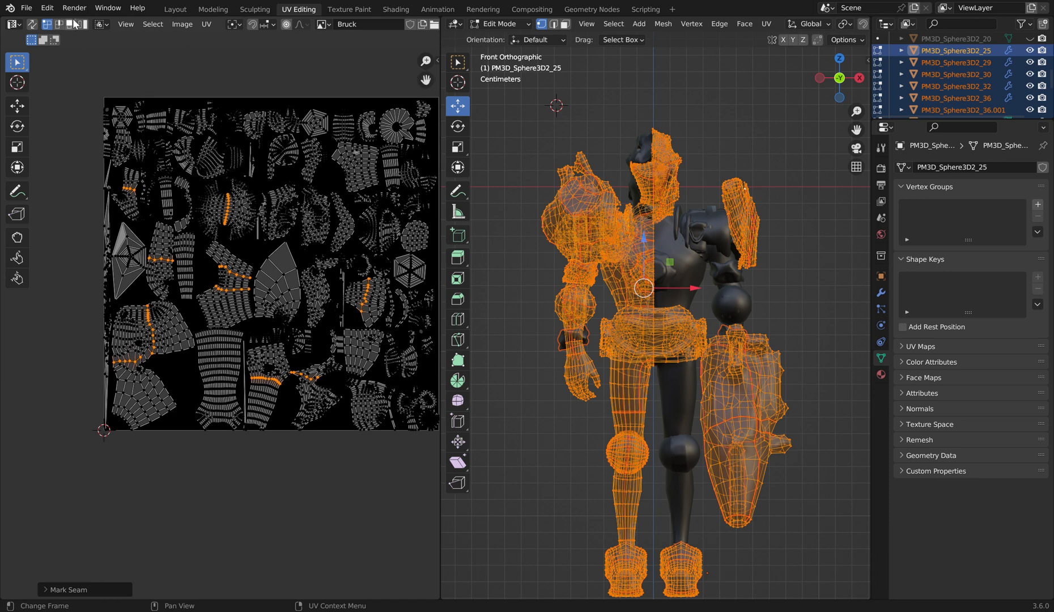
Leave mesh editing, reselect all the character's parts as objects, and reopen them together in Edit Mode
{"action": "left_click", "coordinate": [496, 24]}
{"action": "left_click", "coordinate": [485, 37]}
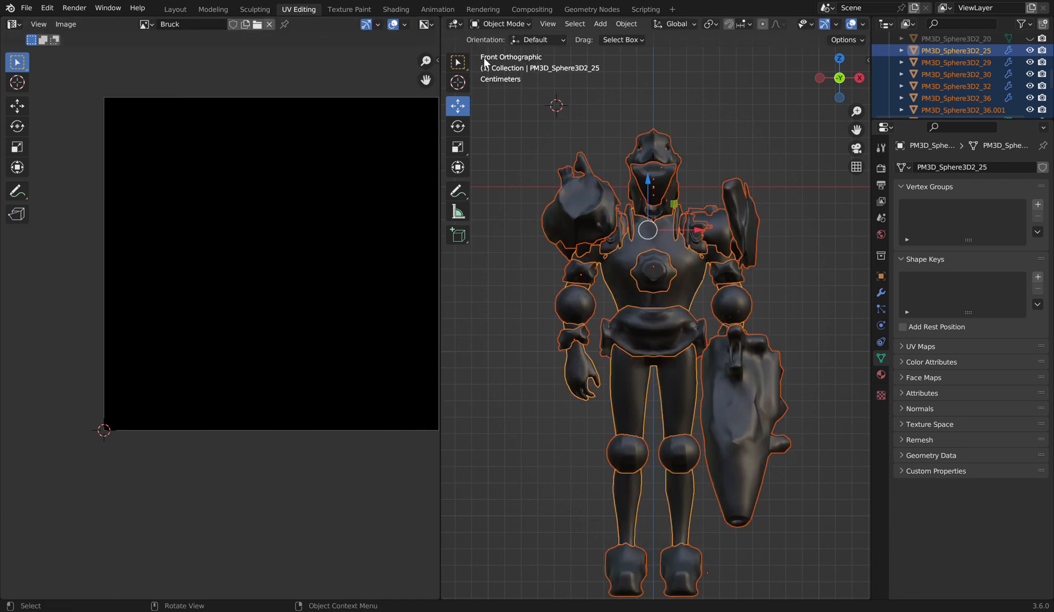
{"action": "left_click", "coordinate": [640, 146]}
{"action": "scroll", "coordinate": [640, 146], "scroll_direction": "down", "scroll_amount": 4}
{"action": "left_click_drag", "start_coordinate": [536, 183], "coordinate": [823, 531]}
{"action": "left_click", "coordinate": [499, 25]}
{"action": "left_click", "coordinate": [493, 50]}
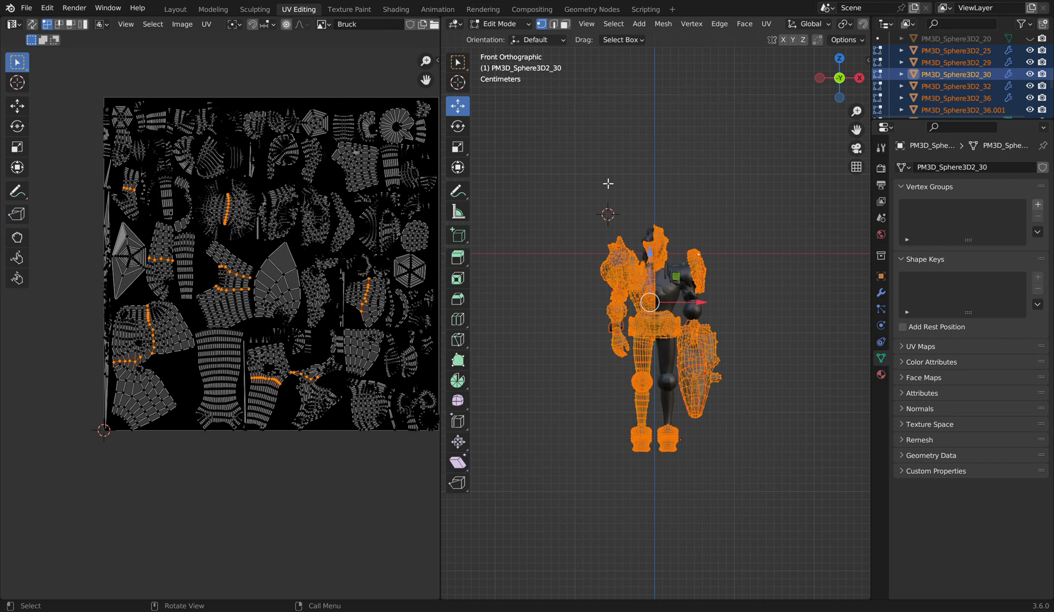
Clear the mesh selection and select the linked geometry of the face plate and the helmet around it
{"action": "scroll", "coordinate": [521, 29], "scroll_direction": "down", "scroll_amount": 1}
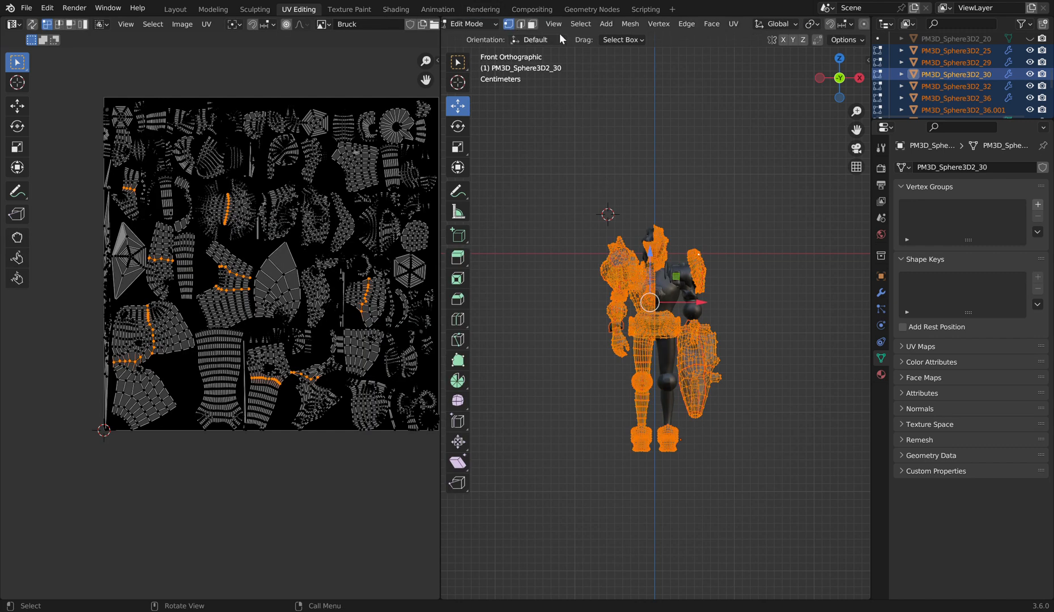
{"action": "scroll", "coordinate": [589, 36], "scroll_direction": "down", "scroll_amount": 1}
{"action": "scroll", "coordinate": [607, 27], "scroll_direction": "down", "scroll_amount": 4}
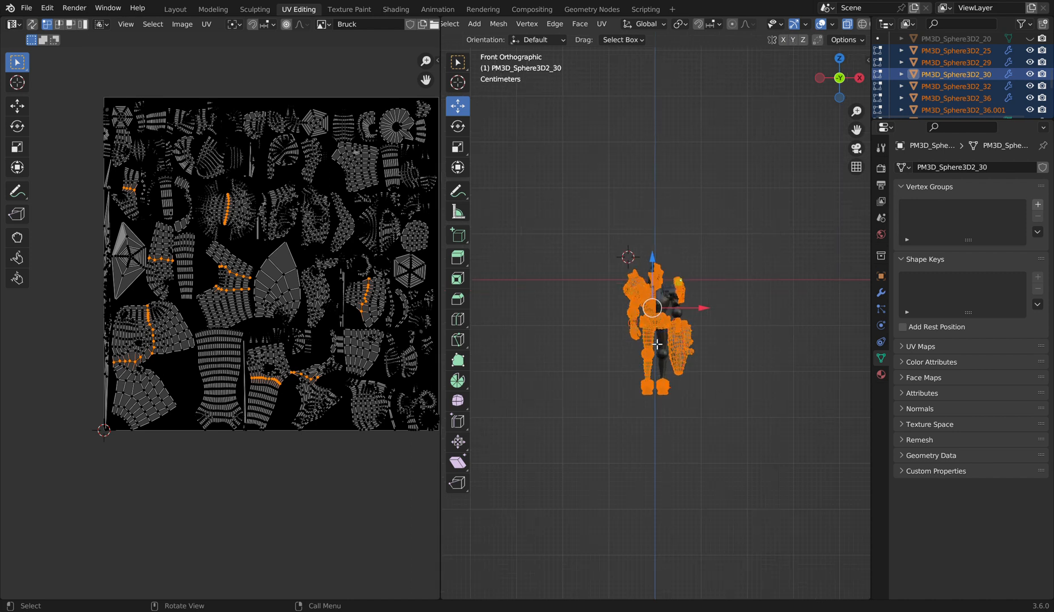
{"action": "scroll", "coordinate": [667, 250], "scroll_direction": "up", "scroll_amount": 4}
{"action": "left_click", "coordinate": [704, 144]}
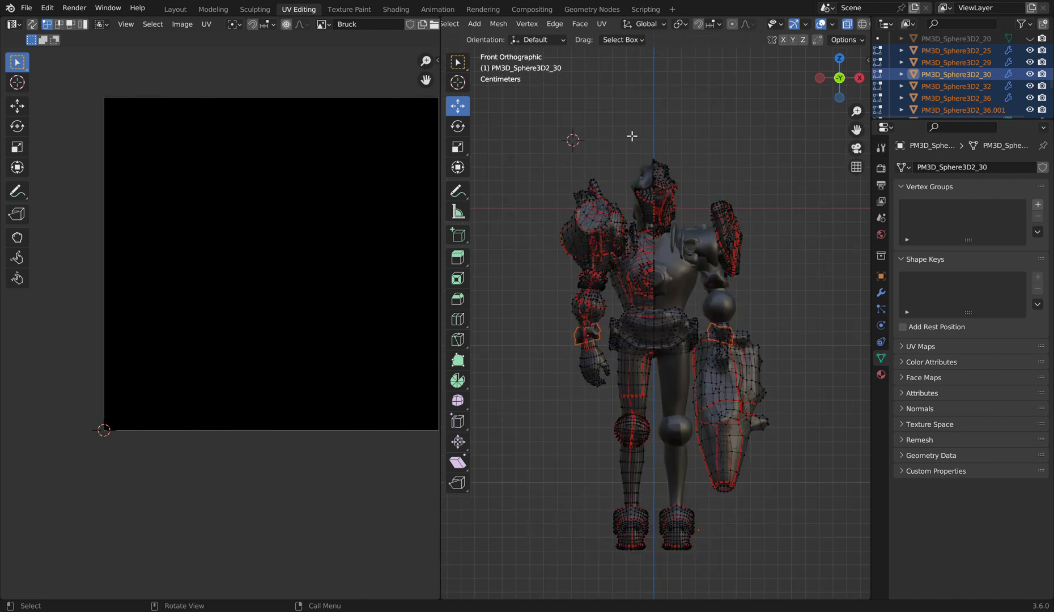
{"action": "key", "text": "l"}
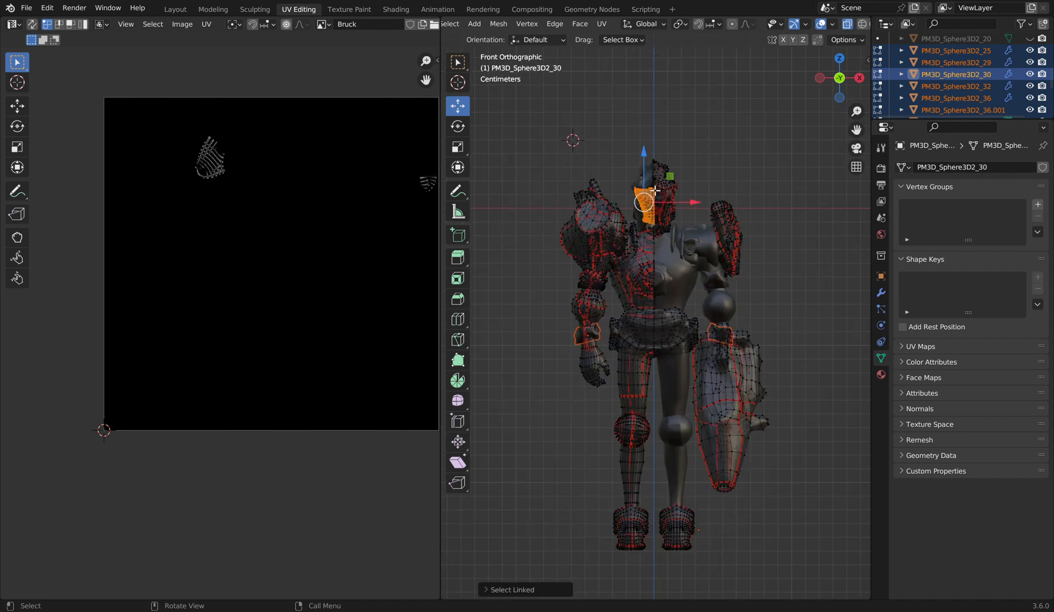
{"action": "scroll", "coordinate": [675, 184], "scroll_direction": "up", "scroll_amount": 2}
{"action": "scroll", "coordinate": [499, 24], "scroll_direction": "up", "scroll_amount": 4}
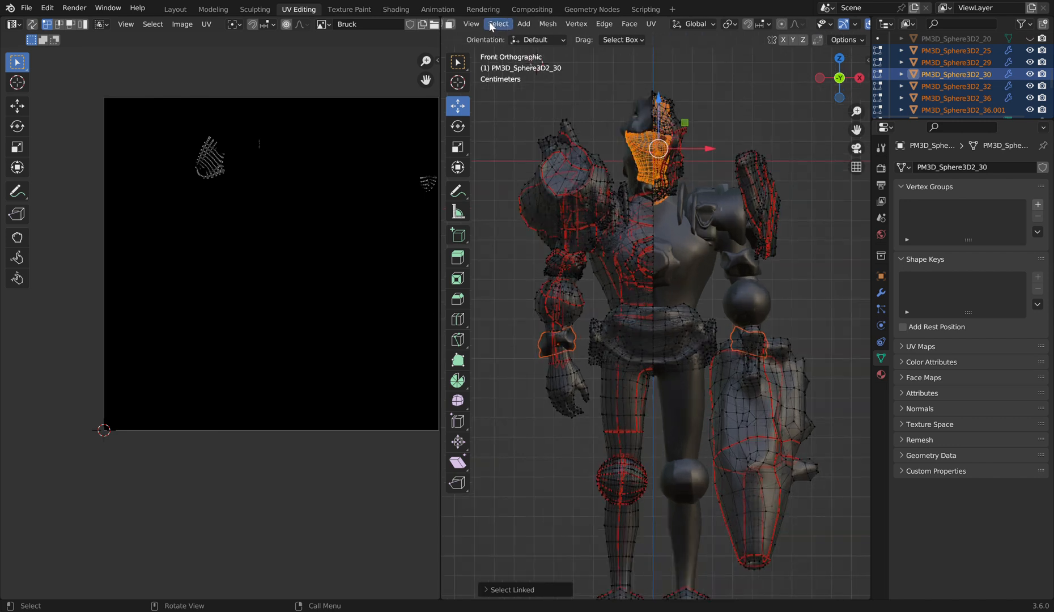
{"action": "key", "text": "l"}
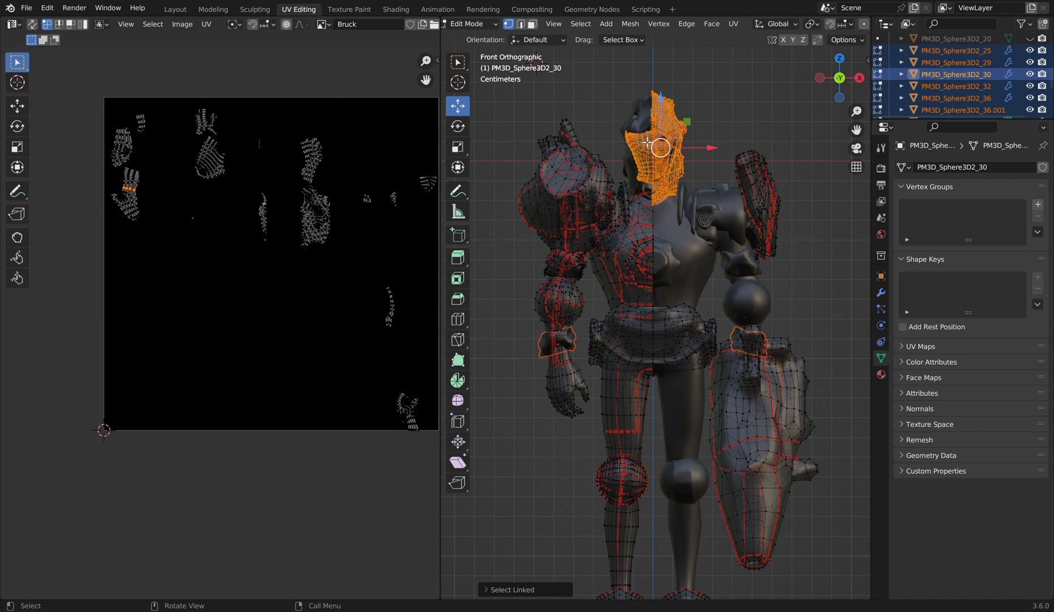
Examine the head's UV islands and add the linked chest-plate geometry to the selection
{"action": "scroll", "coordinate": [435, 126], "scroll_direction": "up", "scroll_amount": 3}
{"action": "left_click_drag", "start_coordinate": [426, 80], "coordinate": [258, 248]}
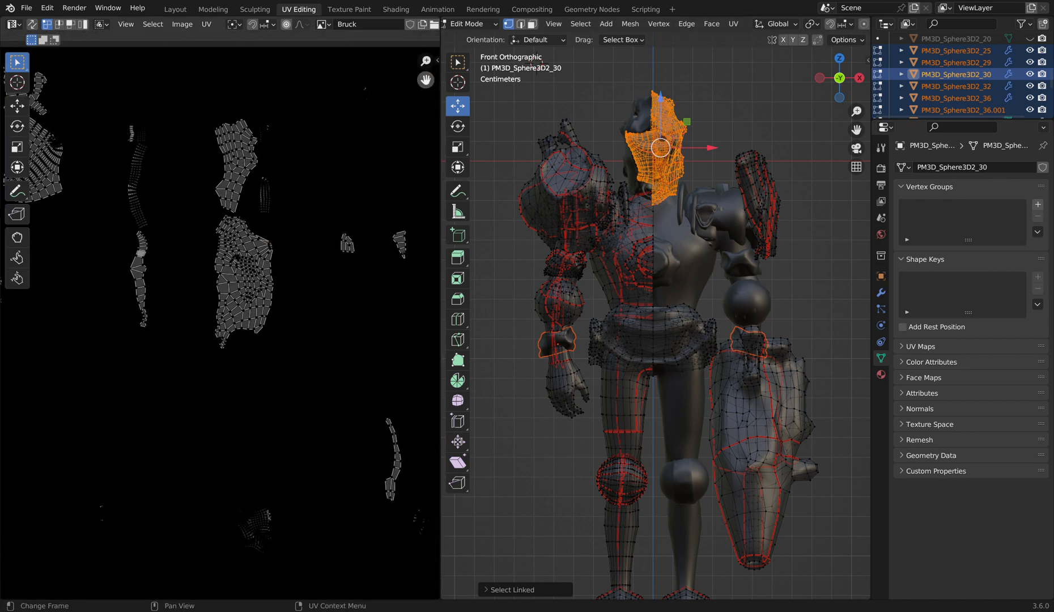
{"action": "scroll", "coordinate": [295, 230], "scroll_direction": "up", "scroll_amount": 4}
{"action": "scroll", "coordinate": [288, 234], "scroll_direction": "down", "scroll_amount": 9}
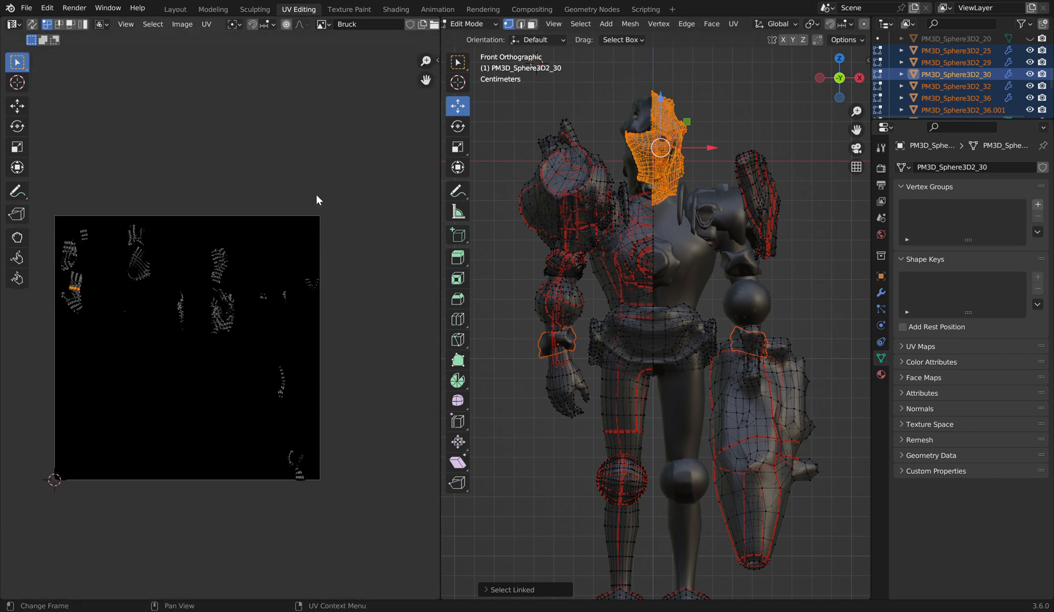
{"action": "left_click_drag", "start_coordinate": [426, 80], "coordinate": [479, 55]}
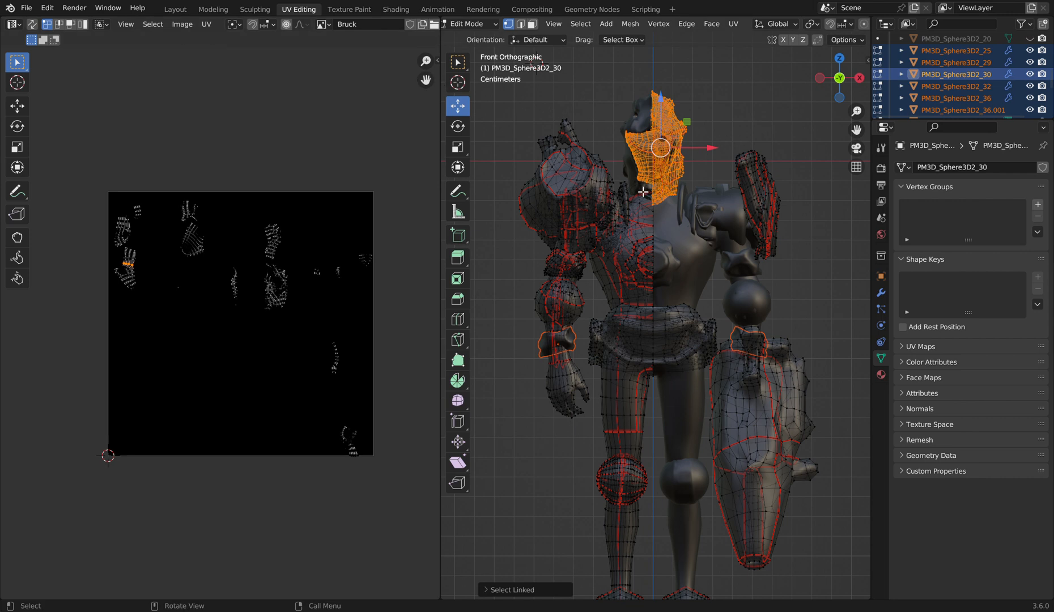
{"action": "key", "text": "l"}
{"action": "scroll", "coordinate": [149, 209], "scroll_direction": "up", "scroll_amount": 1}
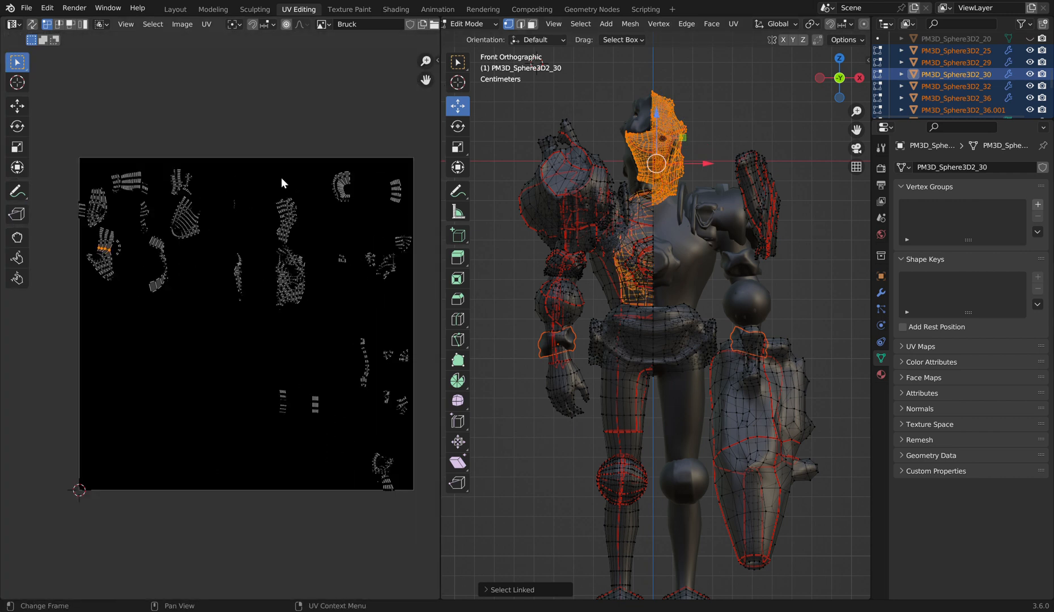
{"action": "scroll", "coordinate": [281, 177], "scroll_direction": "up", "scroll_amount": 2}
{"action": "left_click_drag", "start_coordinate": [425, 80], "coordinate": [460, 31]}
Add the linked large shoulder armour, the upper-arm cuff and the small pieces between shoulder and chest to the selection
{"action": "key", "text": "l"}
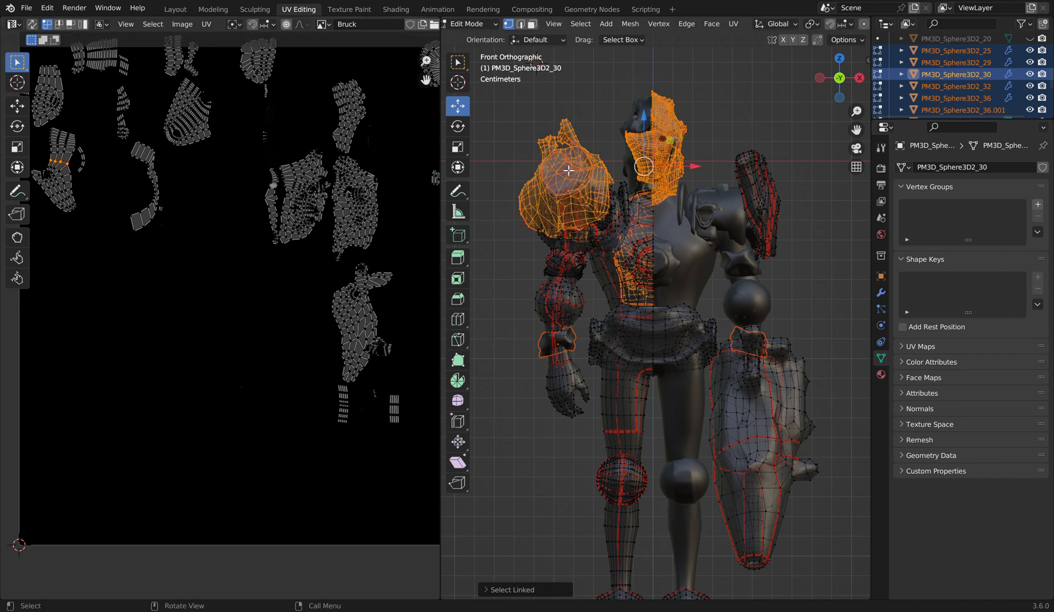
{"action": "key", "text": "l"}
{"action": "key", "text": "l"}
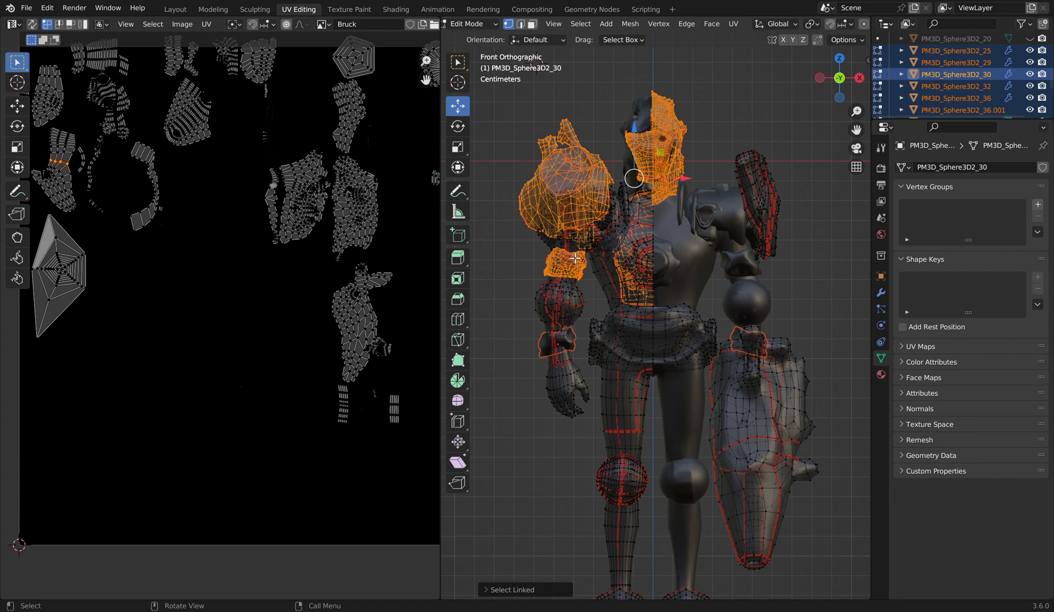
{"action": "key", "text": "l"}
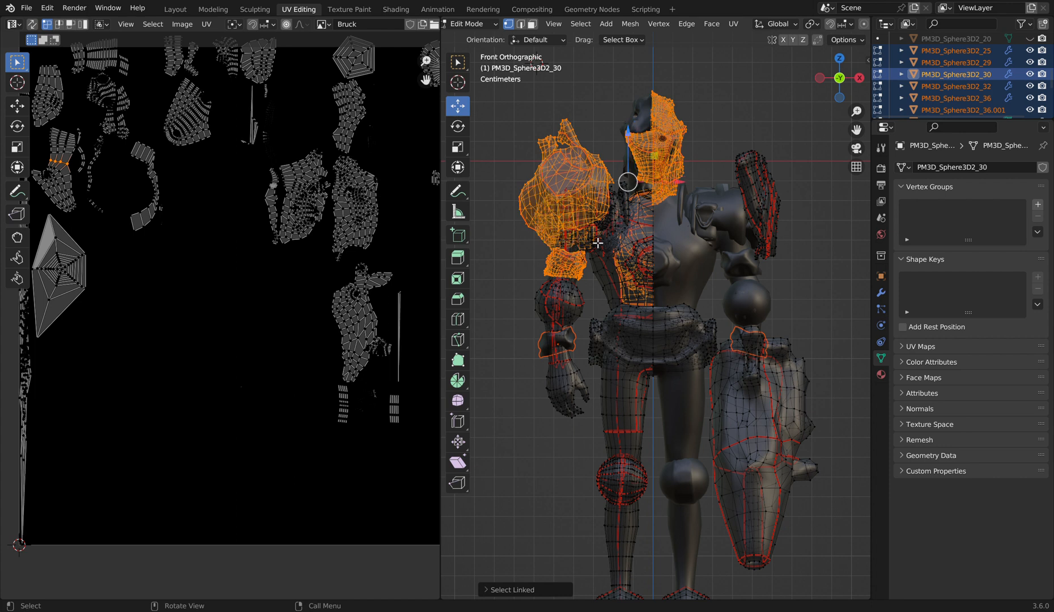
{"action": "key", "text": "l"}
{"action": "key", "text": "l"}
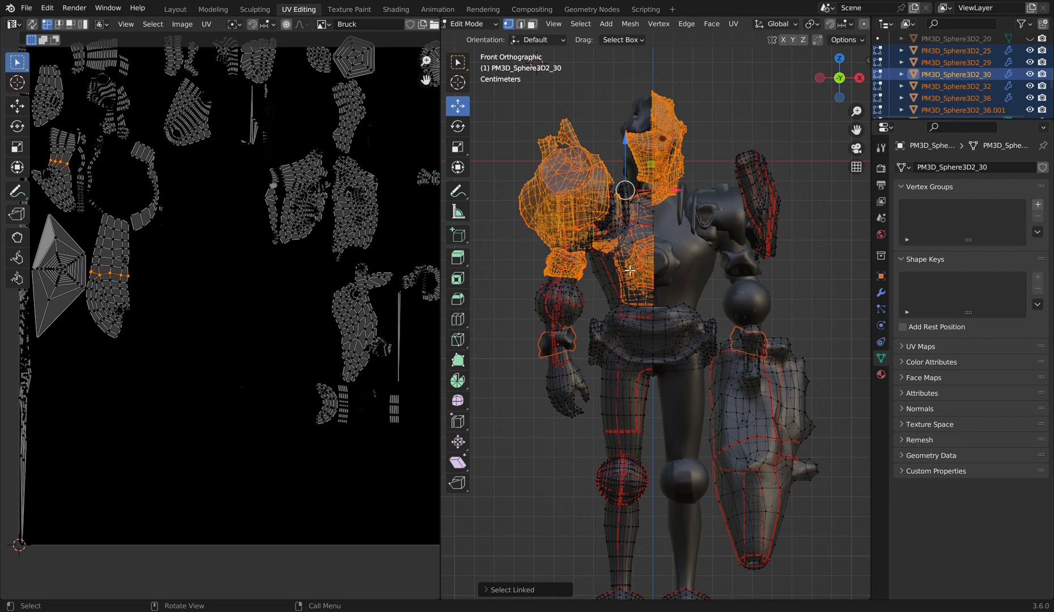
{"action": "scroll", "coordinate": [348, 170], "scroll_direction": "up", "scroll_amount": 5}
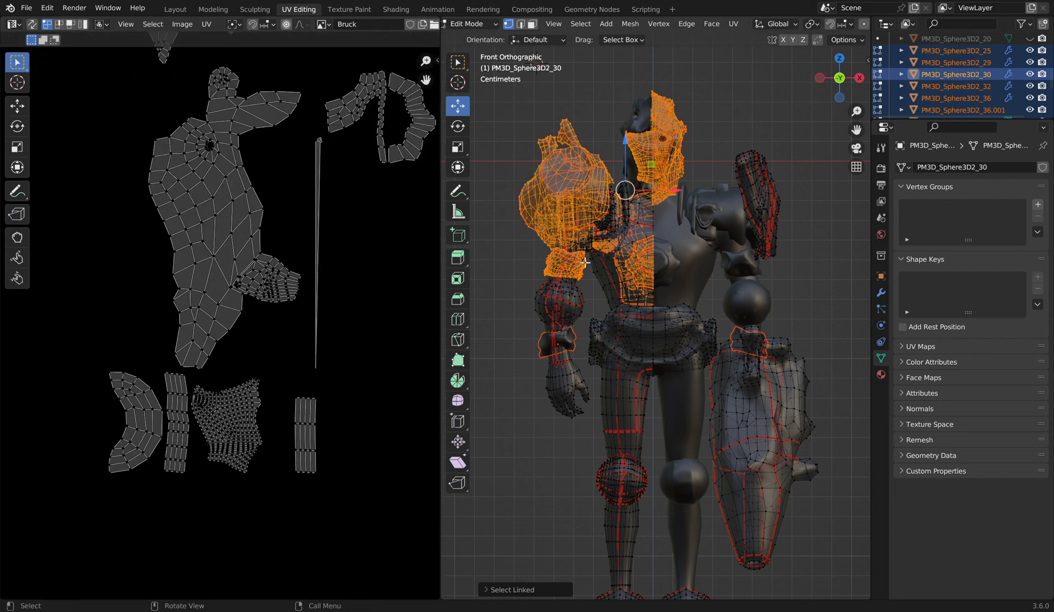
Try adding the linked elbow ball to the selection and examine its round islands in the UV layout
{"action": "key", "text": "l"}
{"action": "key", "text": "l"}
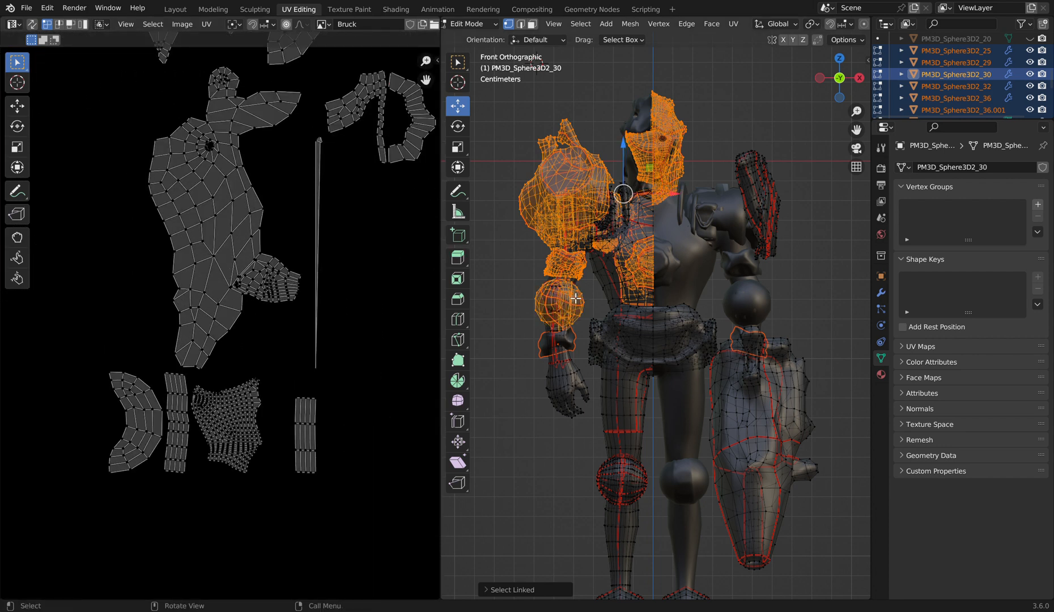
{"action": "scroll", "coordinate": [305, 229], "scroll_direction": "down", "scroll_amount": 3}
{"action": "scroll", "coordinate": [304, 267], "scroll_direction": "down", "scroll_amount": 2}
{"action": "scroll", "coordinate": [353, 216], "scroll_direction": "up", "scroll_amount": 1}
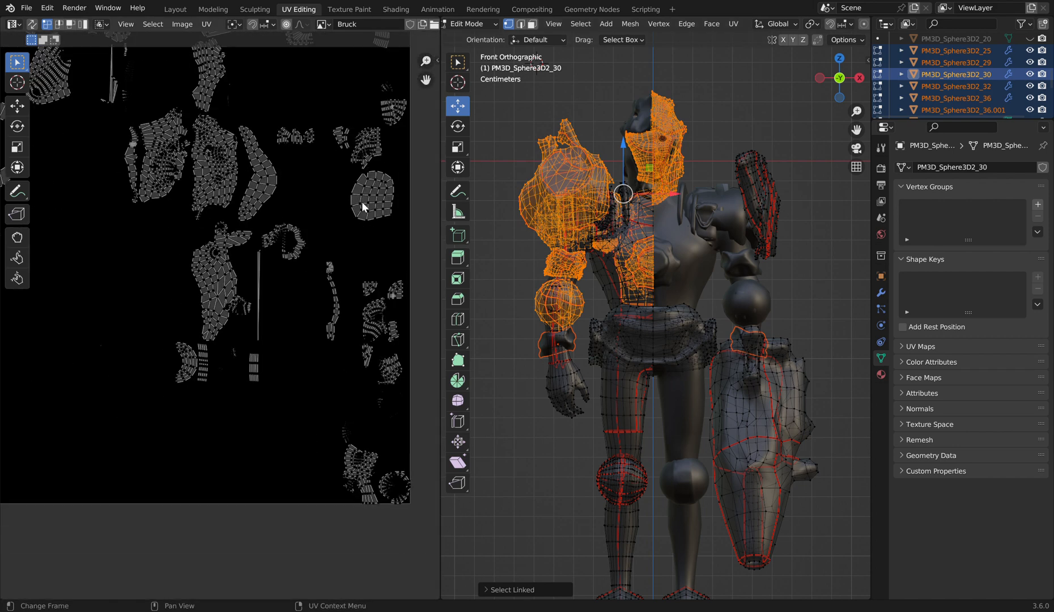
{"action": "scroll", "coordinate": [216, 331], "scroll_direction": "up", "scroll_amount": 2}
{"action": "middle_click_drag", "start_coordinate": [185, 308], "coordinate": [392, 188]}
{"action": "scroll", "coordinate": [377, 238], "scroll_direction": "up", "scroll_amount": 1}
{"action": "scroll", "coordinate": [375, 266], "scroll_direction": "down", "scroll_amount": 1}
{"action": "scroll", "coordinate": [298, 347], "scroll_direction": "up", "scroll_amount": 5}
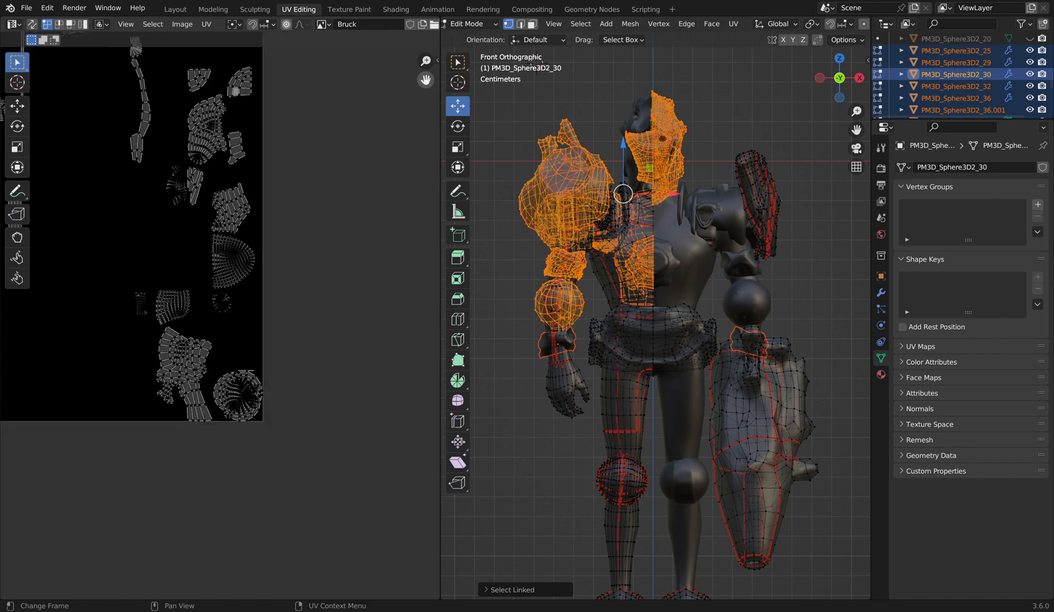
{"action": "scroll", "coordinate": [272, 385], "scroll_direction": "down", "scroll_amount": 4}
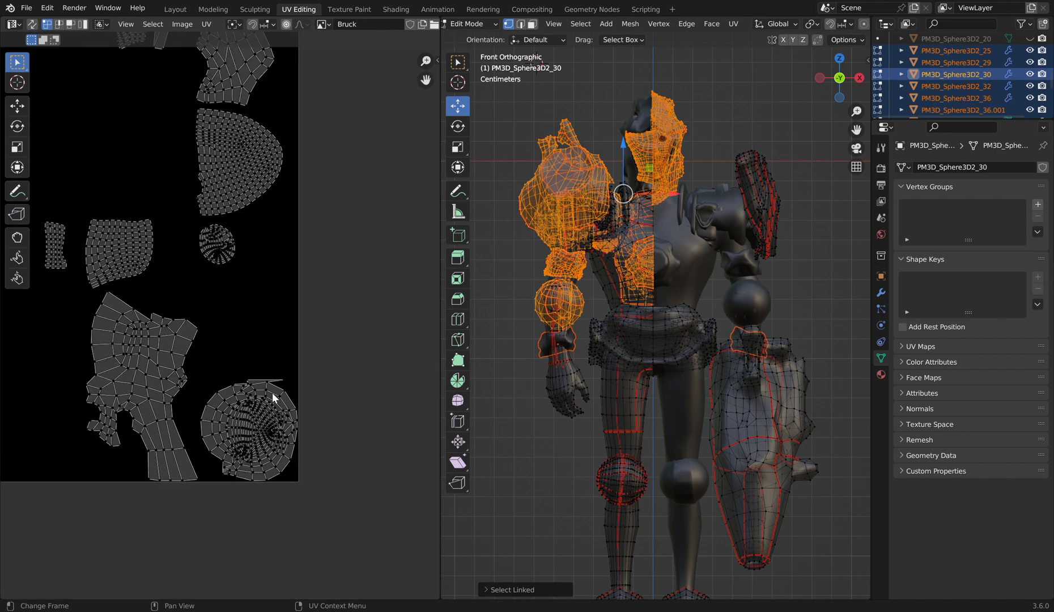
{"action": "scroll", "coordinate": [272, 370], "scroll_direction": "up", "scroll_amount": 2}
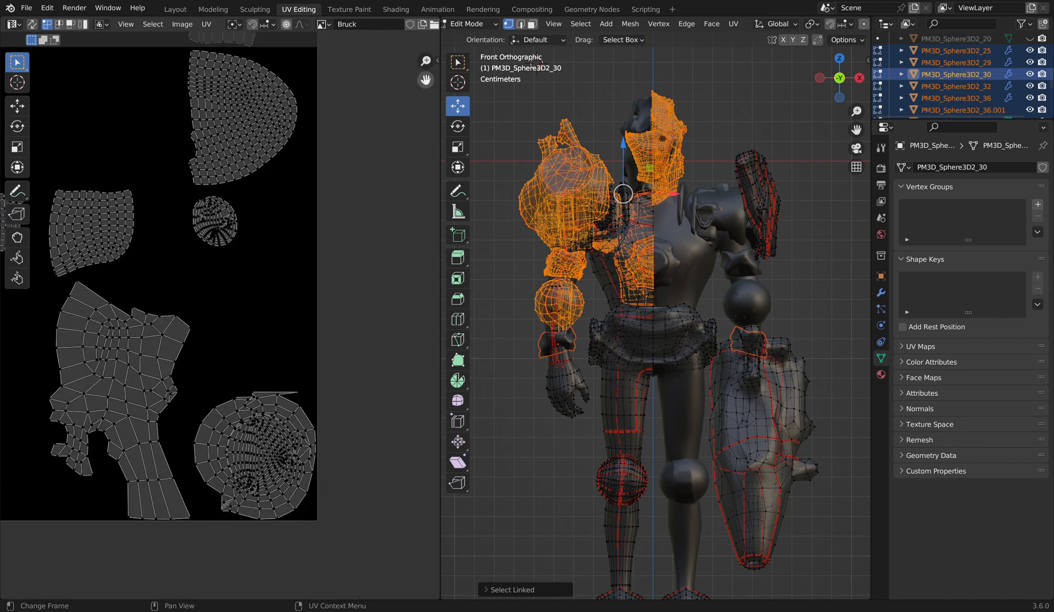
{"action": "left_click_drag", "start_coordinate": [426, 80], "coordinate": [415, 0]}
Undo the last linked selections, removing the elbow ball and the piece between shoulder and chest from the selected geometry
{"action": "key", "text": "ctrl+z"}
{"action": "key", "text": "ctrl+z"}
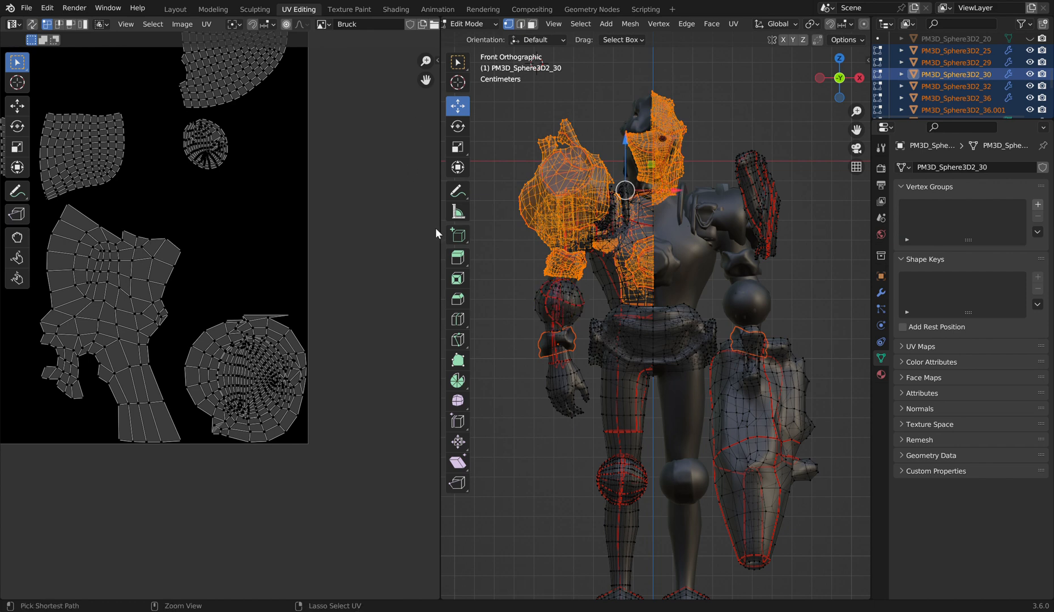
{"action": "key", "text": "ctrl+z"}
{"action": "key", "text": "ctrl+z"}
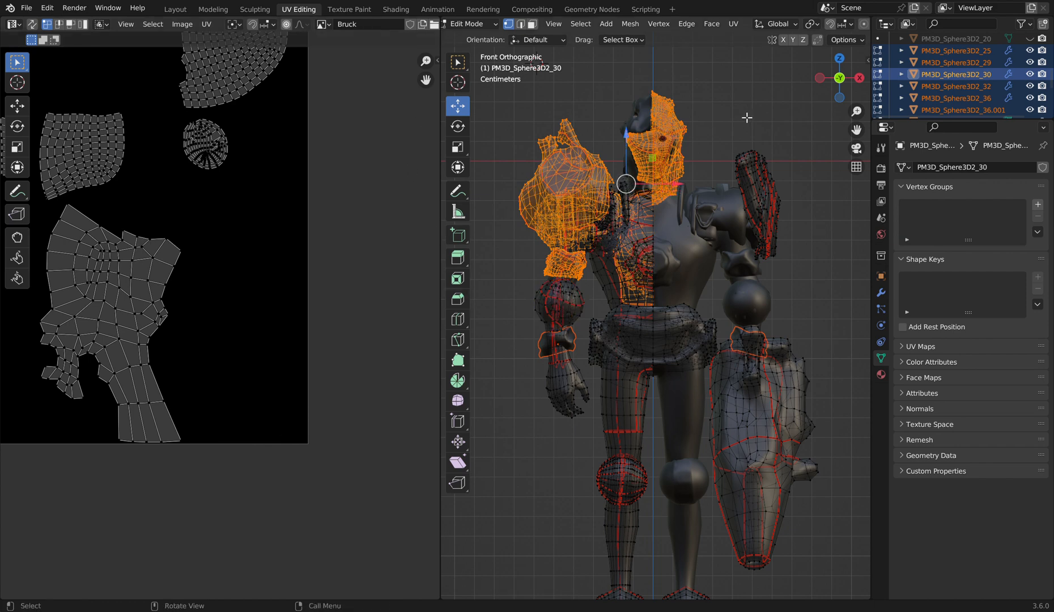
Add the linked spiked armour plate on the opposite shoulder to the selection and inspect its UV islands
{"action": "left_click_drag", "start_coordinate": [836, 77], "coordinate": [763, 244]}
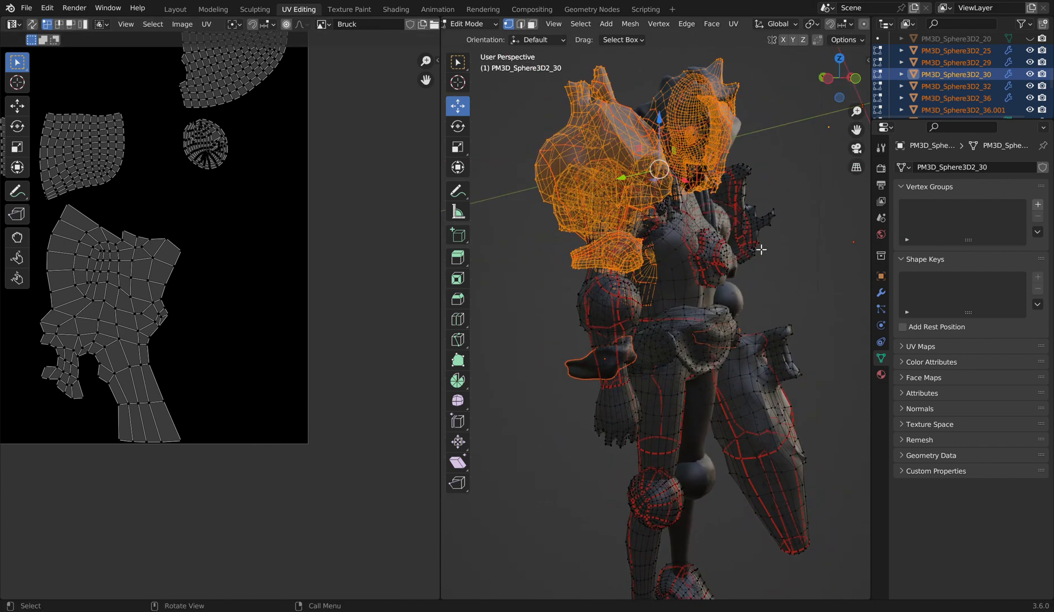
{"action": "key", "text": "ctrl+l"}
{"action": "scroll", "coordinate": [229, 283], "scroll_direction": "down", "scroll_amount": 5}
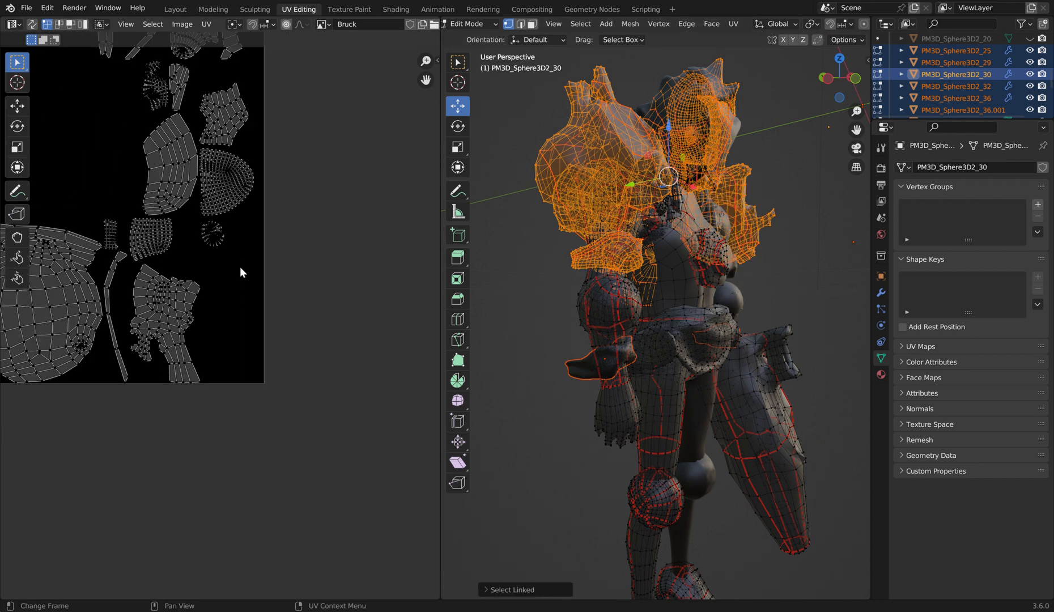
{"action": "scroll", "coordinate": [397, 86], "scroll_direction": "up", "scroll_amount": 4}
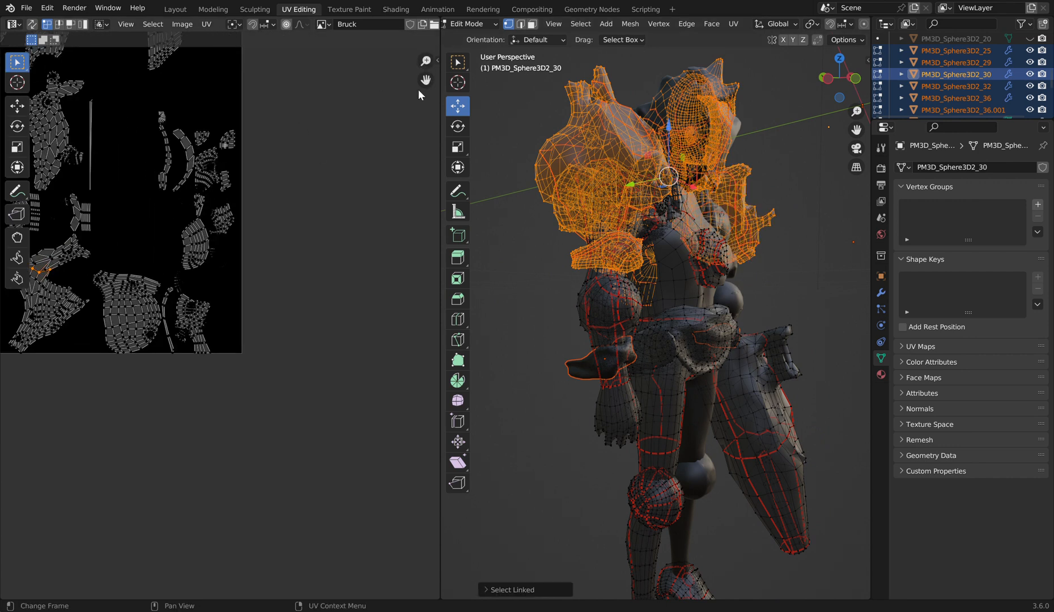
Add the linked long tapered shield-like piece on the opposite arm to the selection and view its UV islands
{"action": "left_click_drag", "start_coordinate": [434, 84], "coordinate": [466, 138]}
{"action": "left_click_drag", "start_coordinate": [421, 86], "coordinate": [976, 611]}
{"action": "scroll", "coordinate": [245, 162], "scroll_direction": "up", "scroll_amount": 5}
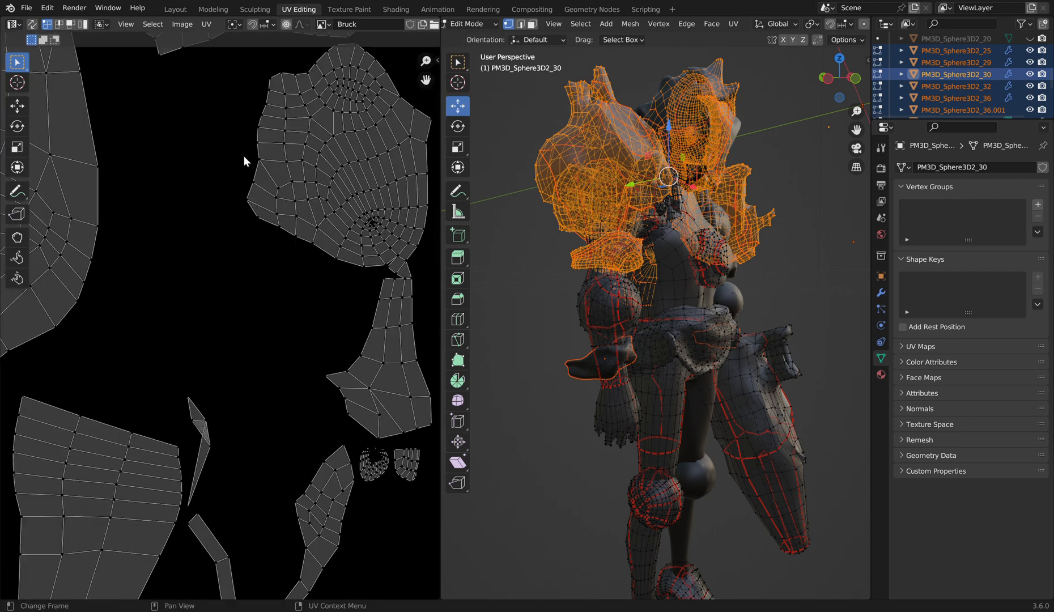
{"action": "scroll", "coordinate": [243, 156], "scroll_direction": "down", "scroll_amount": 6}
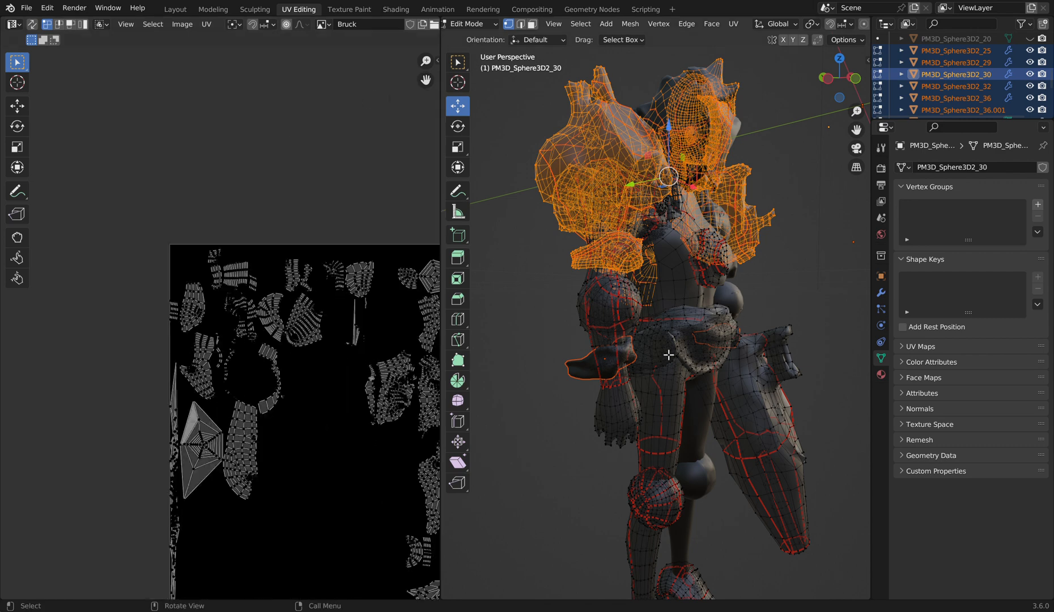
{"action": "key", "text": "l"}
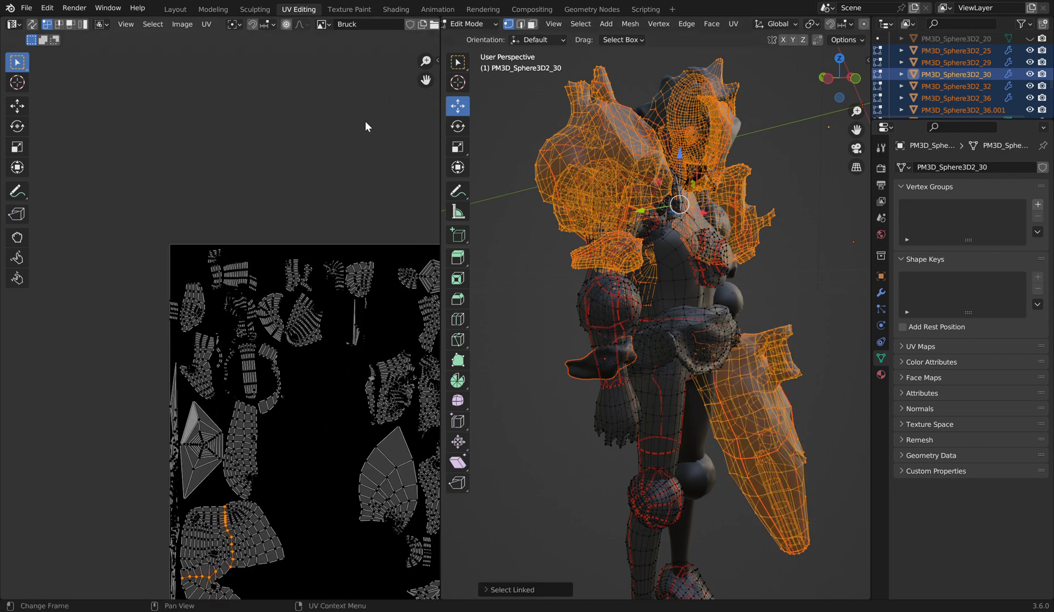
{"action": "left_click_drag", "start_coordinate": [426, 79], "coordinate": [237, 515]}
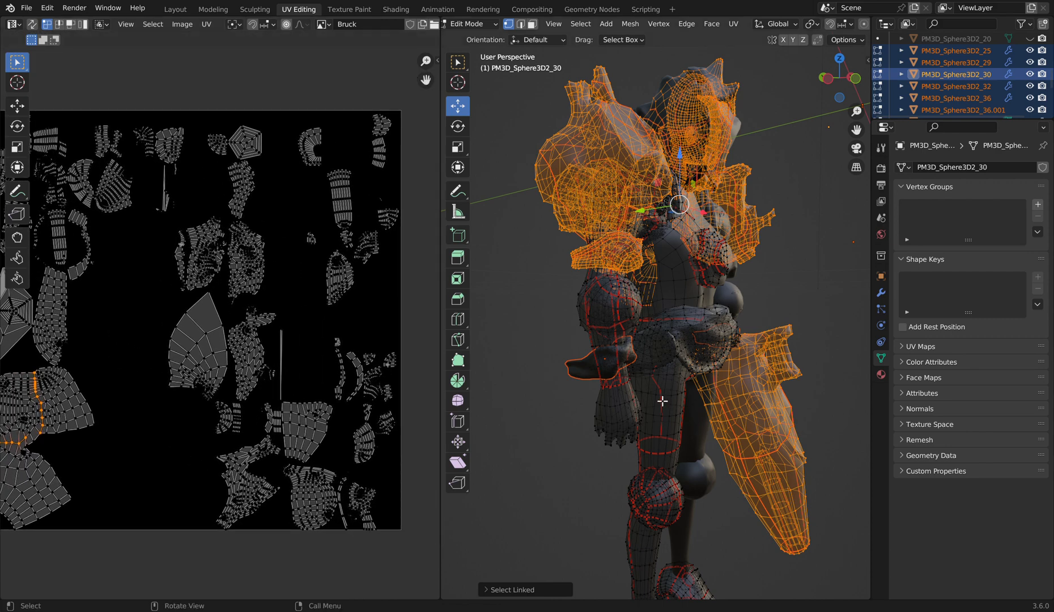
Add the linked body mesh of torso, arm and leg to the selection, check its UV islands and show the character from the front
{"action": "key", "text": "l"}
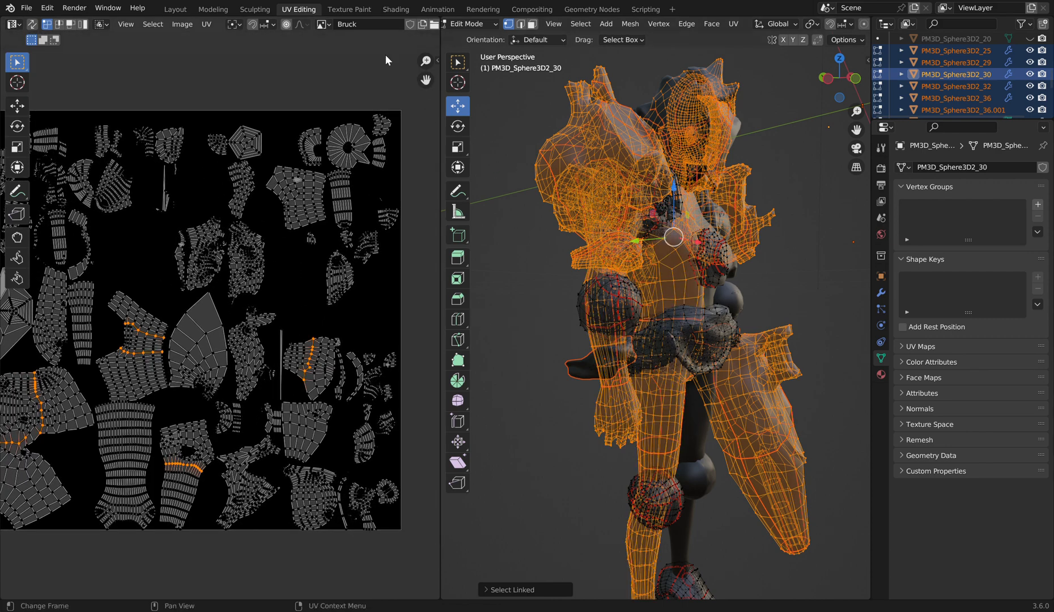
{"action": "scroll", "coordinate": [386, 54], "scroll_direction": "down", "scroll_amount": 3}
{"action": "scroll", "coordinate": [735, 188], "scroll_direction": "up", "scroll_amount": 2}
{"action": "scroll", "coordinate": [736, 187], "scroll_direction": "down", "scroll_amount": 3}
{"action": "left_click", "coordinate": [848, 80]}
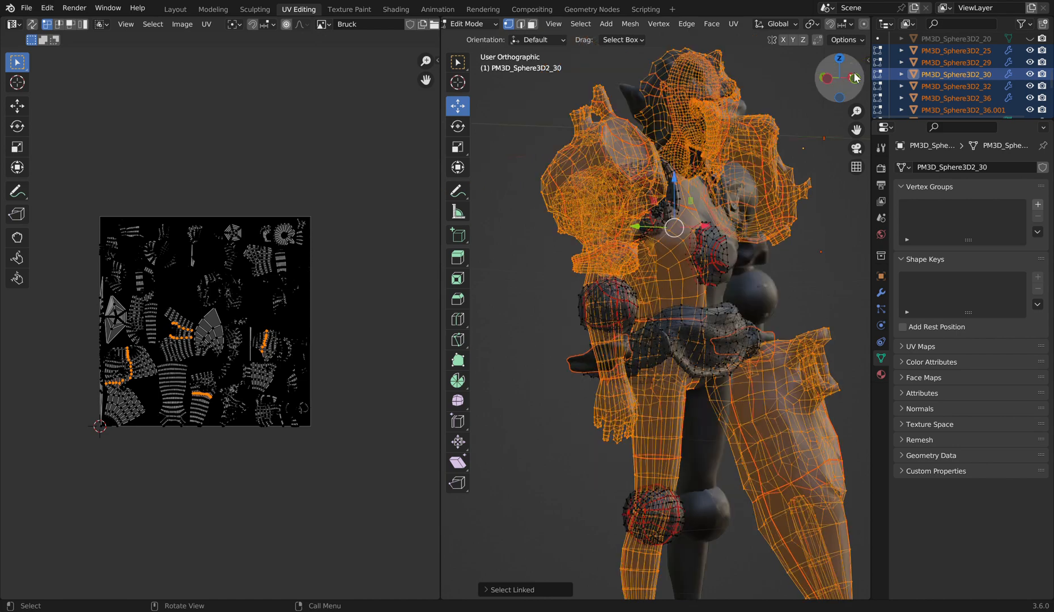
{"action": "left_click", "coordinate": [822, 77]}
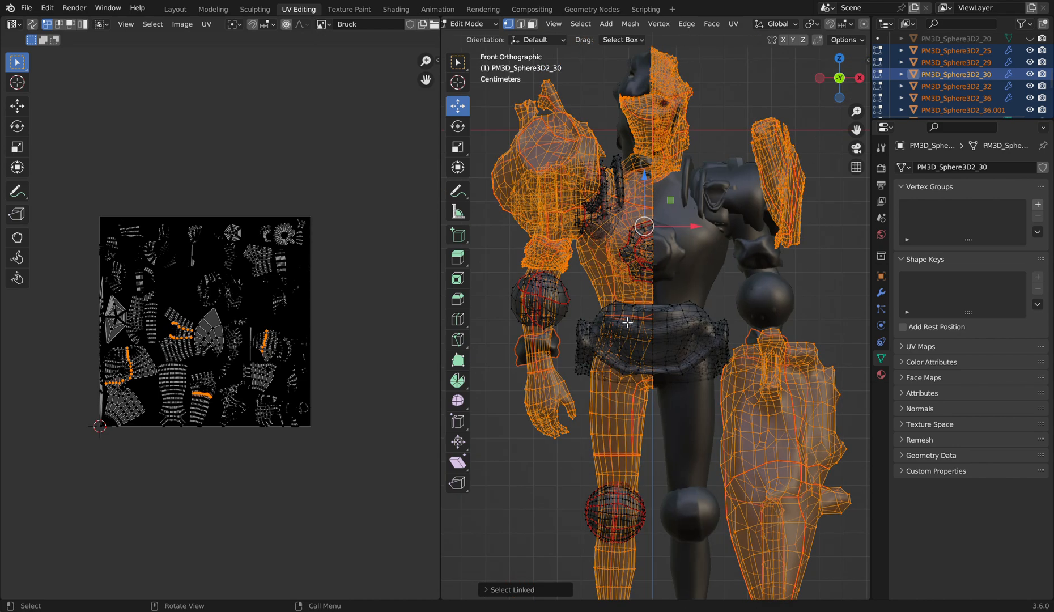
Add the linked waist belt to the selection and toggle it off and on to locate its UV islands
{"action": "key", "text": "l"}
{"action": "scroll", "coordinate": [329, 178], "scroll_direction": "up", "scroll_amount": 6}
{"action": "scroll", "coordinate": [327, 174], "scroll_direction": "down", "scroll_amount": 8}
{"action": "key", "text": "ctrl+z"}
{"action": "key", "text": "ctrl+shift+z"}
{"action": "middle_click_drag", "start_coordinate": [426, 89], "coordinate": [375, 0]}
{"action": "scroll", "coordinate": [283, 244], "scroll_direction": "up", "scroll_amount": 4}
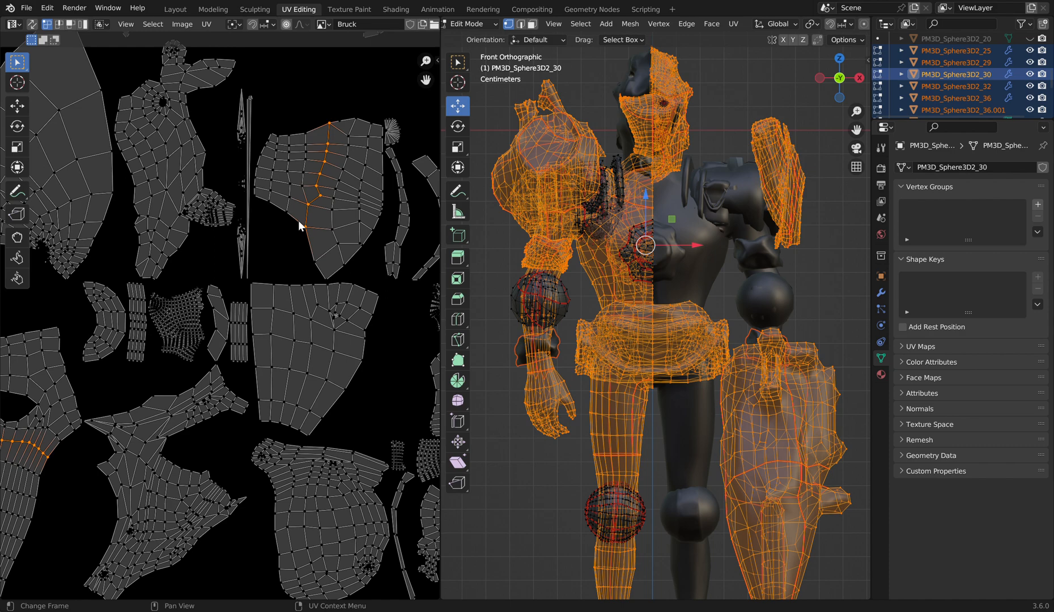
Examine the belt's UV islands in the layout and look over the front of the character for unselected parts
{"action": "scroll", "coordinate": [657, 310], "scroll_direction": "up", "scroll_amount": 3}
{"action": "scroll", "coordinate": [715, 300], "scroll_direction": "down", "scroll_amount": 4}
{"action": "scroll", "coordinate": [641, 216], "scroll_direction": "up", "scroll_amount": 3}
{"action": "scroll", "coordinate": [671, 198], "scroll_direction": "down", "scroll_amount": 3}
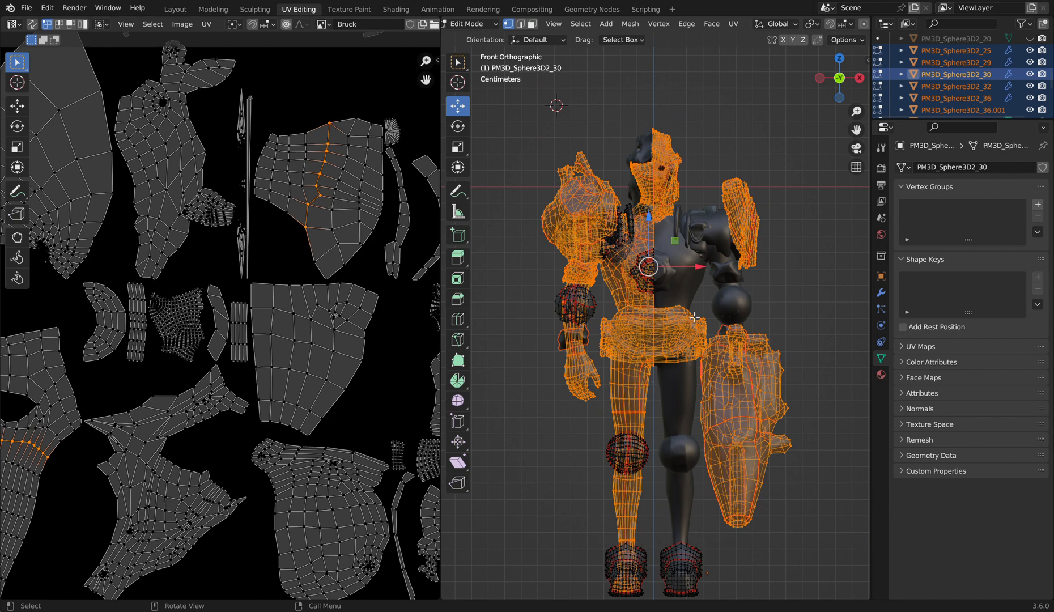
{"action": "scroll", "coordinate": [696, 200], "scroll_direction": "up", "scroll_amount": 2}
{"action": "scroll", "coordinate": [696, 200], "scroll_direction": "down", "scroll_amount": 3}
{"action": "scroll", "coordinate": [697, 200], "scroll_direction": "up", "scroll_amount": 3}
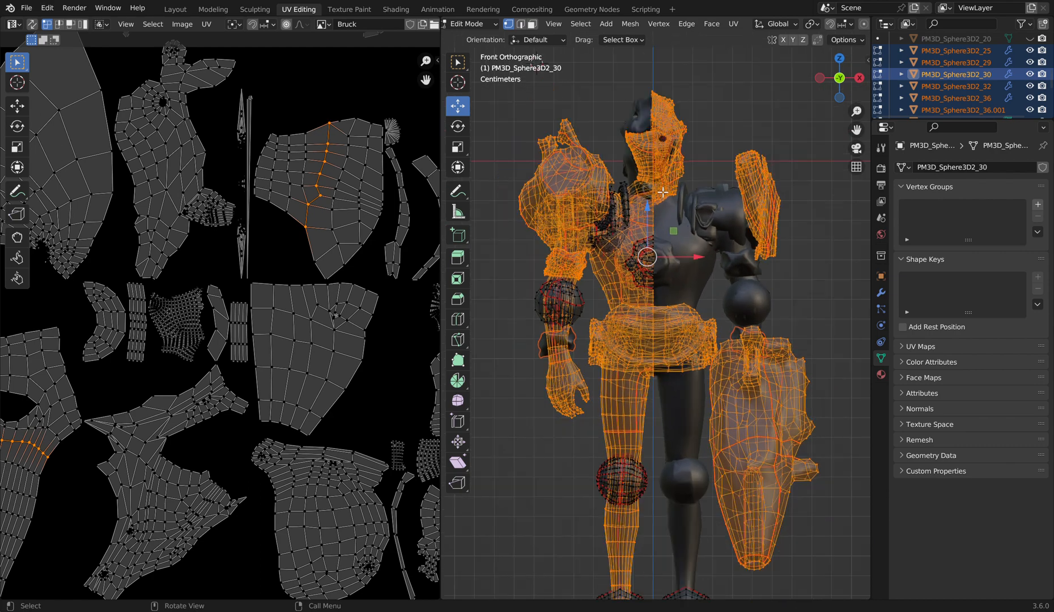
{"action": "scroll", "coordinate": [696, 201], "scroll_direction": "down", "scroll_amount": 4}
{"action": "scroll", "coordinate": [407, 252], "scroll_direction": "down", "scroll_amount": 1}
{"action": "scroll", "coordinate": [408, 252], "scroll_direction": "down", "scroll_amount": 3}
{"action": "scroll", "coordinate": [576, 283], "scroll_direction": "up", "scroll_amount": 4}
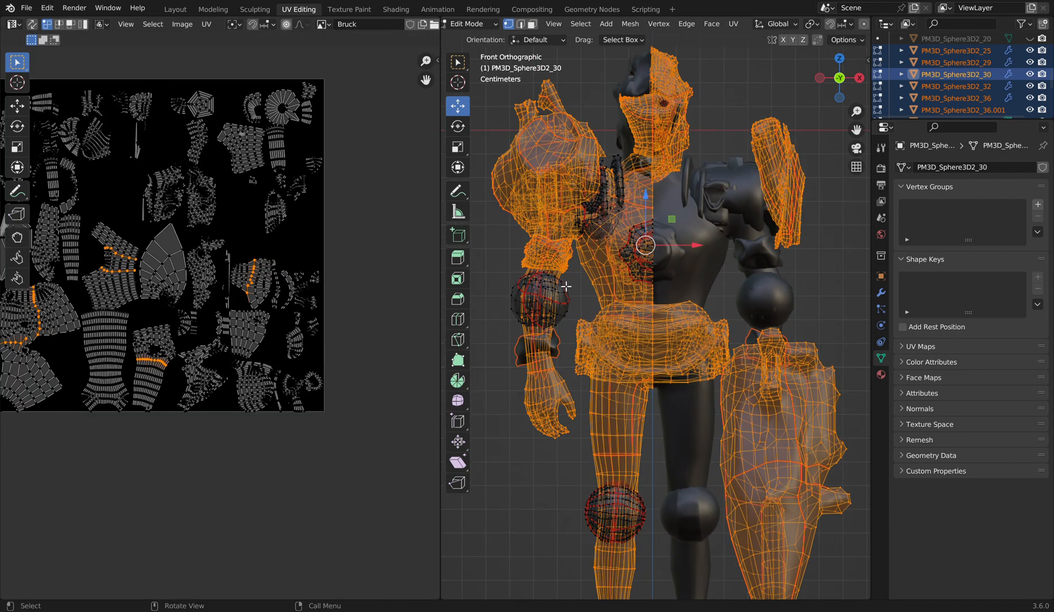
Try to add the linked elbow ball to the selection
{"action": "key", "text": "ctrl+l"}
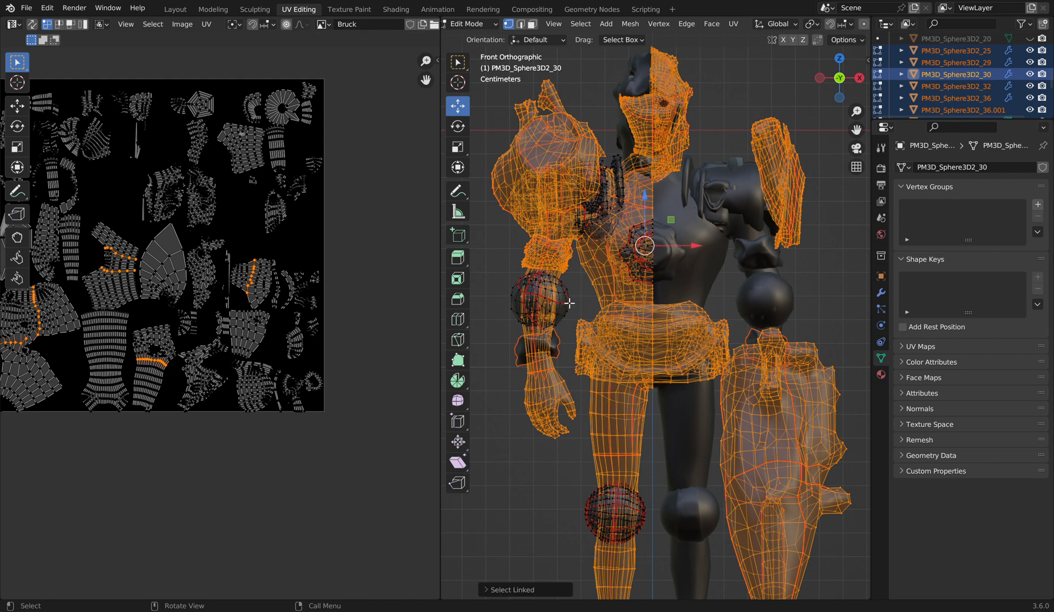
{"action": "scroll", "coordinate": [337, 332], "scroll_direction": "up", "scroll_amount": 5}
{"action": "scroll", "coordinate": [507, 288], "scroll_direction": "up", "scroll_amount": 1}
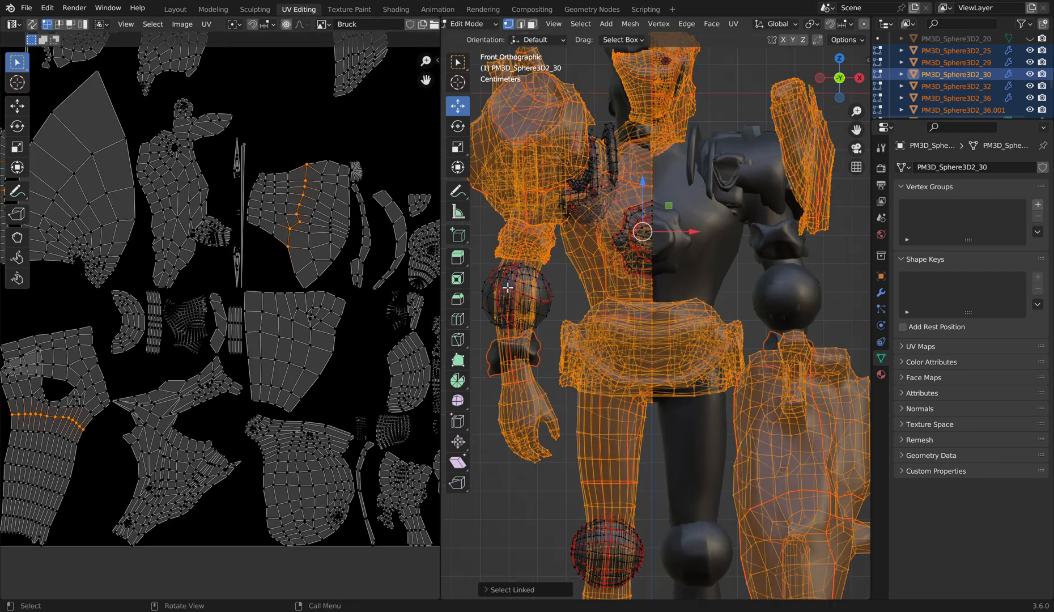
{"action": "scroll", "coordinate": [508, 288], "scroll_direction": "up", "scroll_amount": 2}
{"action": "left_click_drag", "start_coordinate": [857, 130], "coordinate": [1027, 134]}
{"action": "scroll", "coordinate": [686, 212], "scroll_direction": "up", "scroll_amount": 3}
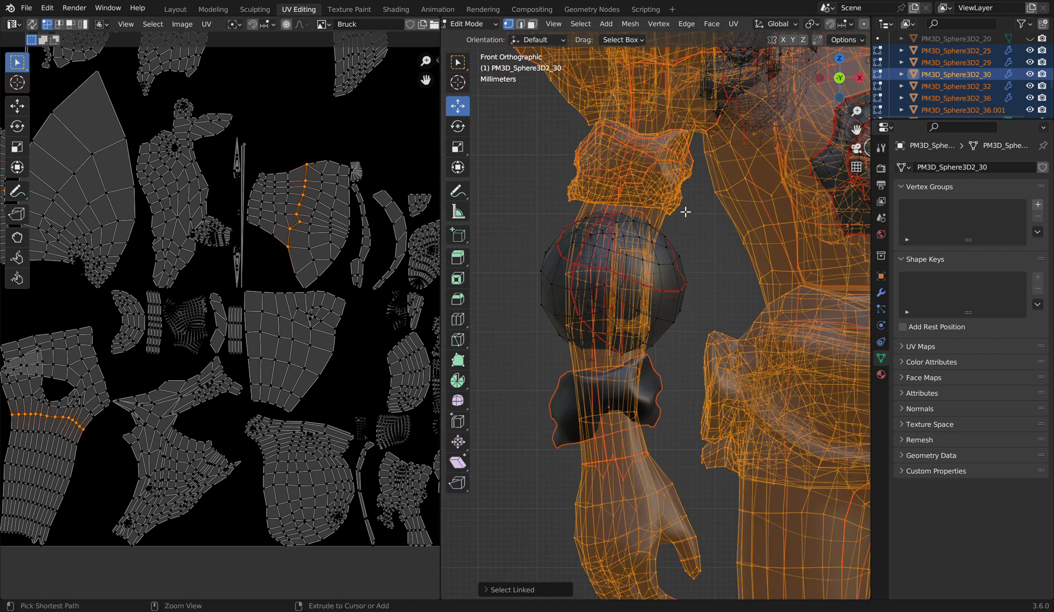
{"action": "key", "text": "ctrl+z"}
{"action": "key", "text": "ctrl+shift+z"}
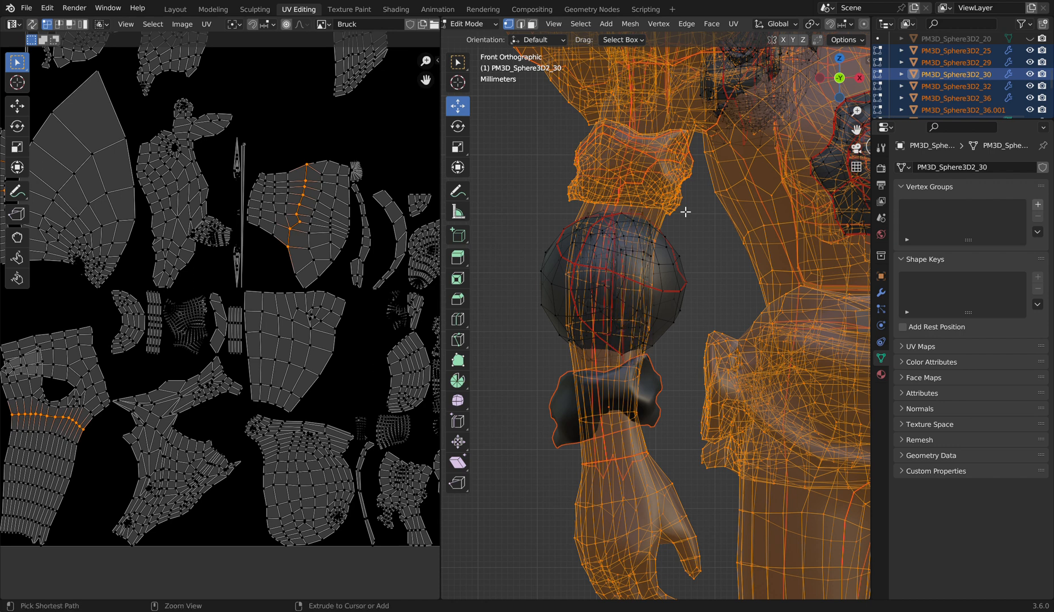
Add the linked elbow ball, knee ball and both feet to the selection and view the large UV islands
{"action": "key", "text": "l"}
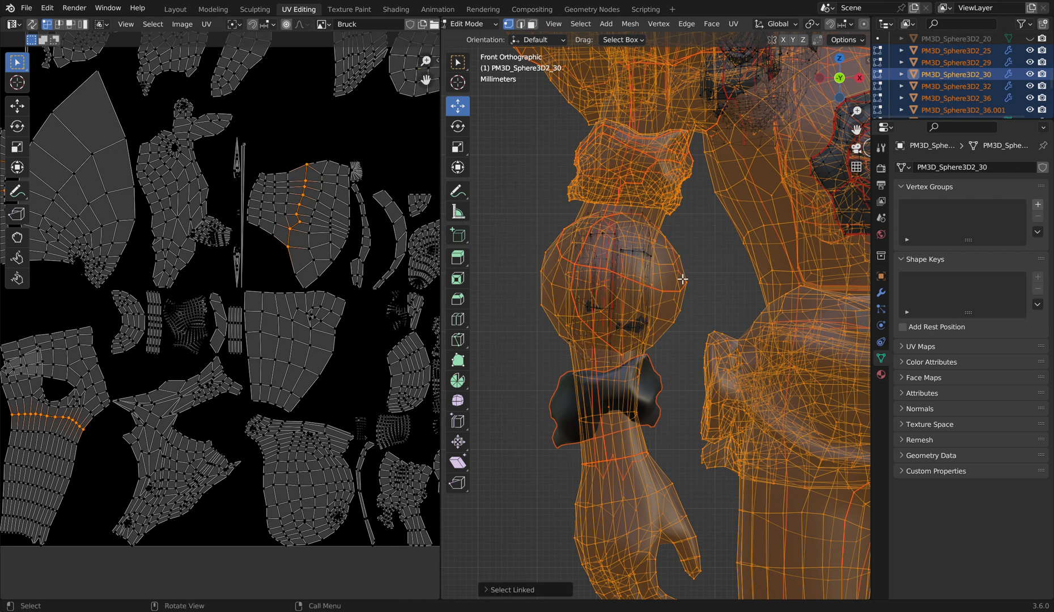
{"action": "scroll", "coordinate": [661, 262], "scroll_direction": "down", "scroll_amount": 8}
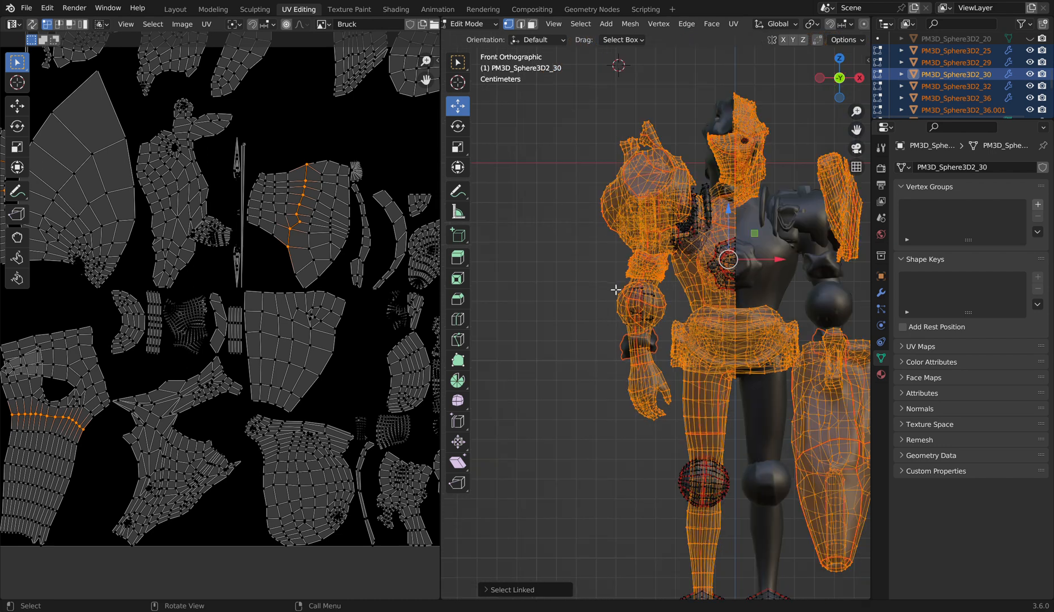
{"action": "left_click_drag", "start_coordinate": [856, 130], "coordinate": [791, 39]}
{"action": "scroll", "coordinate": [282, 236], "scroll_direction": "down", "scroll_amount": 2}
{"action": "scroll", "coordinate": [283, 237], "scroll_direction": "up", "scroll_amount": 2}
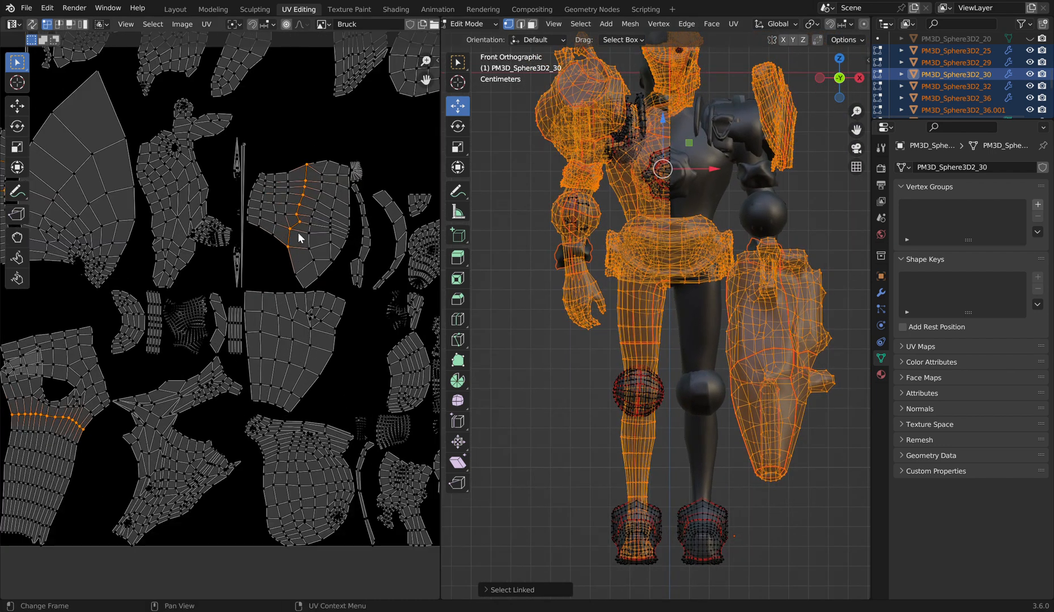
{"action": "scroll", "coordinate": [299, 238], "scroll_direction": "down", "scroll_amount": 1}
{"action": "left_click_drag", "start_coordinate": [426, 80], "coordinate": [692, 27]}
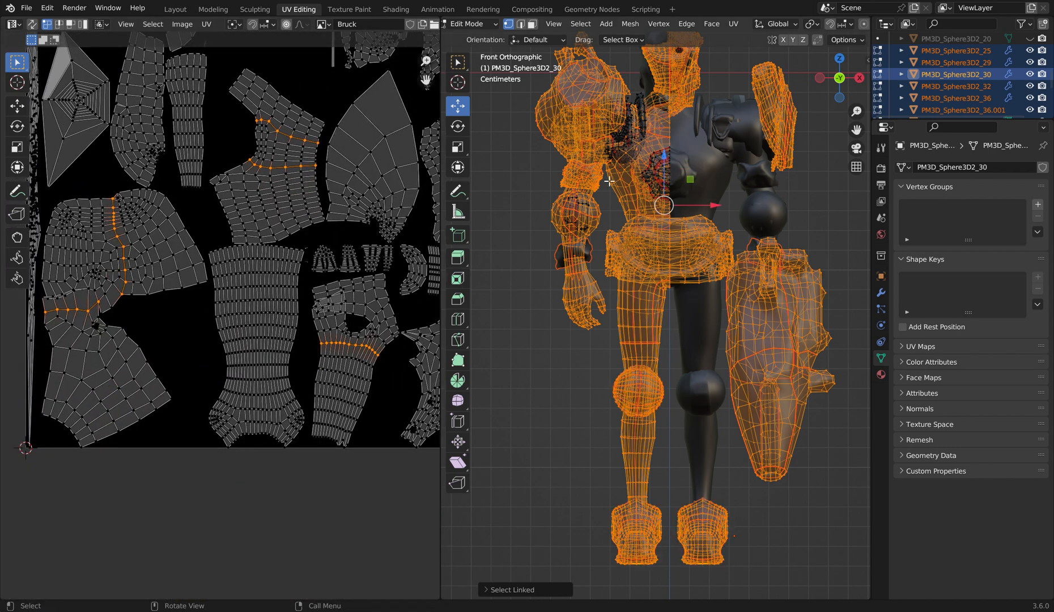
Add the linked upright collar plate beside the neck to the selection and look for its island in the UV layout
{"action": "scroll", "coordinate": [795, 114], "scroll_direction": "up", "scroll_amount": 2}
{"action": "left_click_drag", "start_coordinate": [856, 131], "coordinate": [867, 366]}
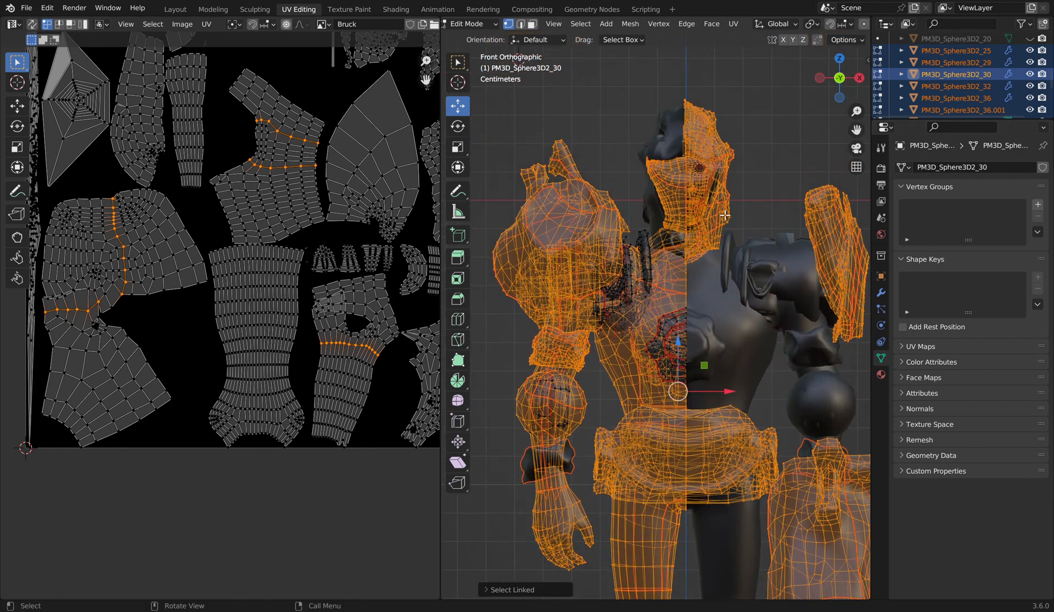
{"action": "scroll", "coordinate": [643, 218], "scroll_direction": "up", "scroll_amount": 4}
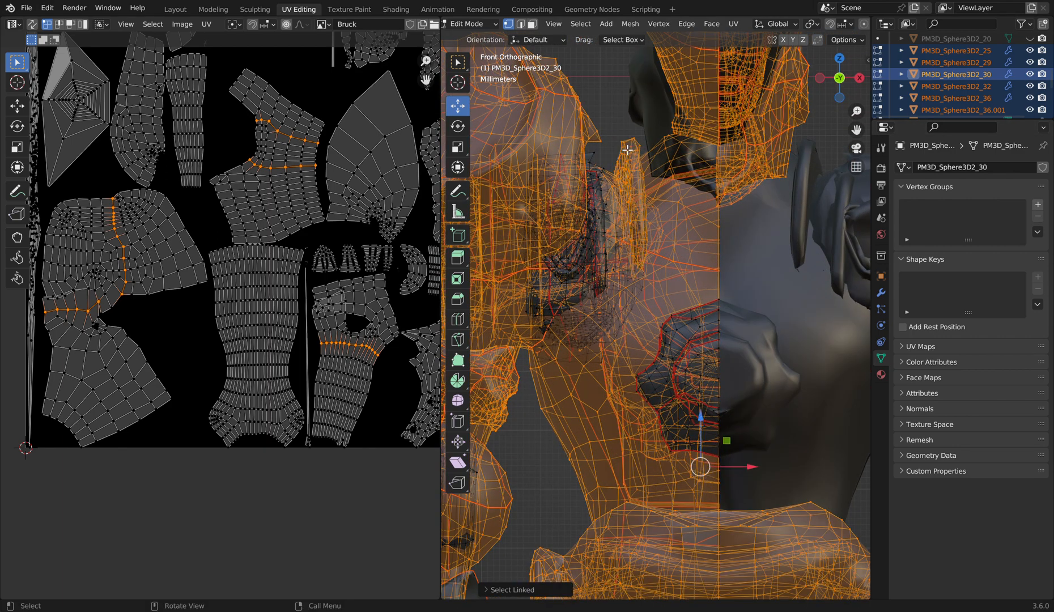
{"action": "scroll", "coordinate": [630, 176], "scroll_direction": "down", "scroll_amount": 6}
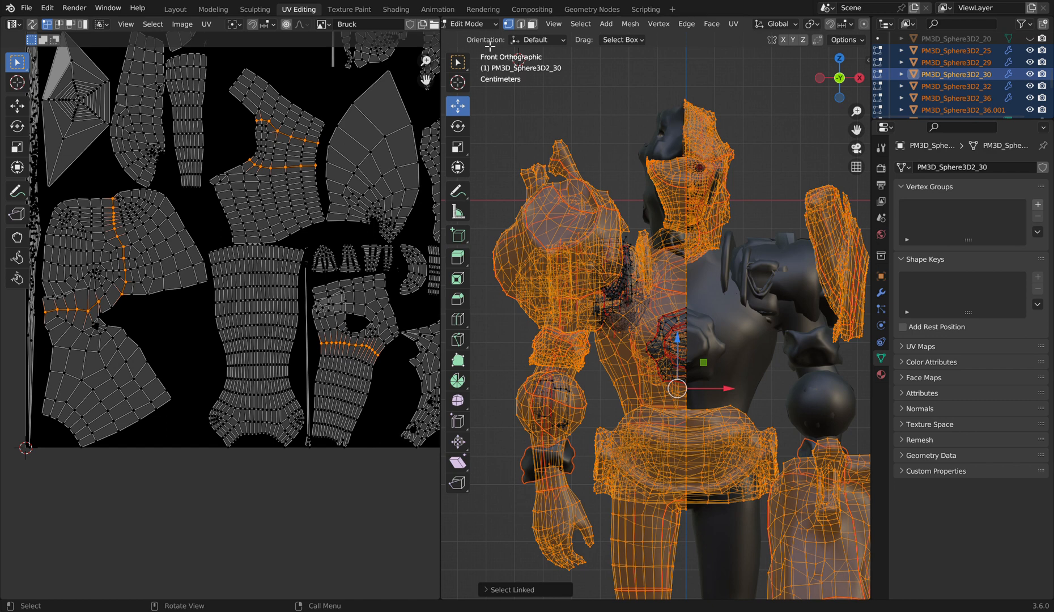
Return to Object Mode, select only the PM3D_Sphere3D2_36 shoulder and collar object, and open it in Edit Mode
{"action": "left_click", "coordinate": [473, 37]}
{"action": "scroll", "coordinate": [631, 158], "scroll_direction": "down", "scroll_amount": 2}
{"action": "scroll", "coordinate": [656, 220], "scroll_direction": "up", "scroll_amount": 4}
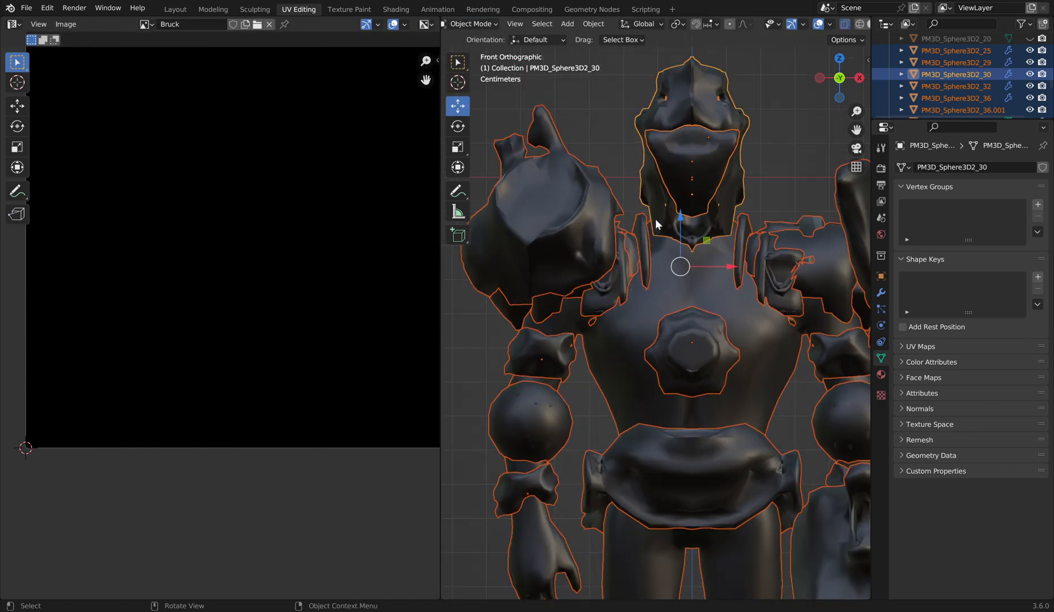
{"action": "left_click", "coordinate": [644, 225]}
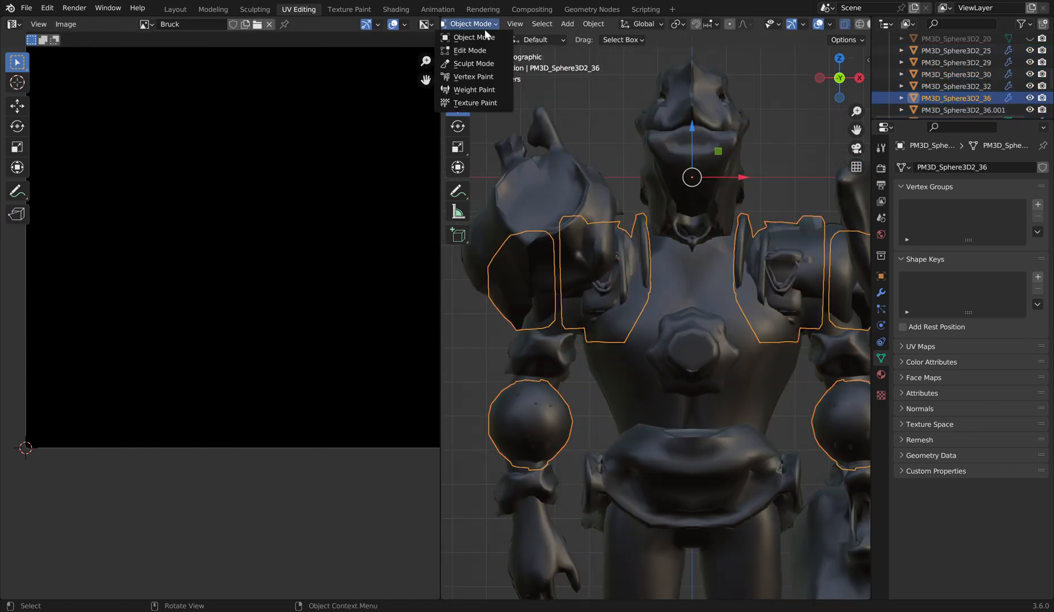
{"action": "left_click", "coordinate": [481, 51]}
Select the edges running around the upright collar plate beside the neck and mark them as a seam
{"action": "scroll", "coordinate": [609, 207], "scroll_direction": "down", "scroll_amount": 3}
{"action": "scroll", "coordinate": [295, 324], "scroll_direction": "down", "scroll_amount": 3}
{"action": "scroll", "coordinate": [270, 335], "scroll_direction": "up", "scroll_amount": 4}
{"action": "scroll", "coordinate": [599, 167], "scroll_direction": "up", "scroll_amount": 3}
{"action": "scroll", "coordinate": [662, 203], "scroll_direction": "up", "scroll_amount": 3}
{"action": "left_click_drag", "start_coordinate": [821, 87], "coordinate": [845, 79]}
{"action": "left_click", "coordinate": [834, 242]}
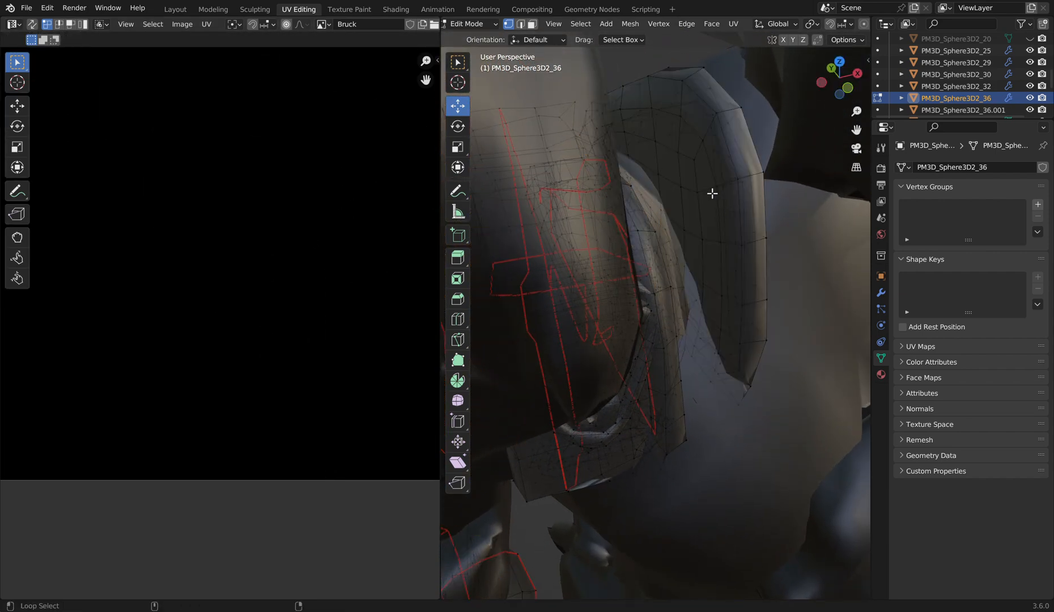
{"action": "left_click_drag", "start_coordinate": [846, 84], "coordinate": [893, 219]}
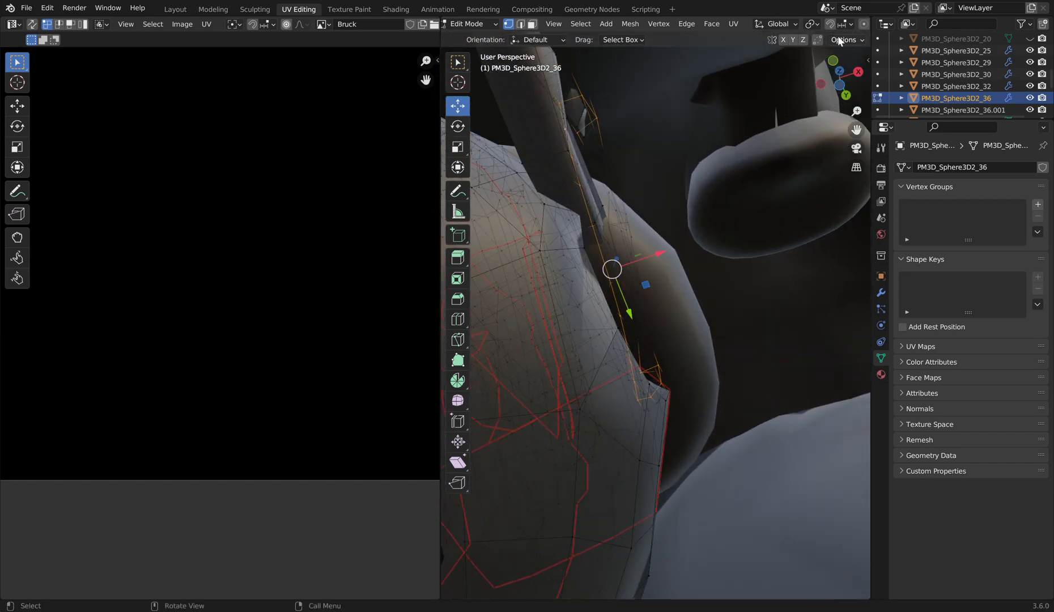
{"action": "left_click_drag", "start_coordinate": [829, 69], "coordinate": [949, 161]}
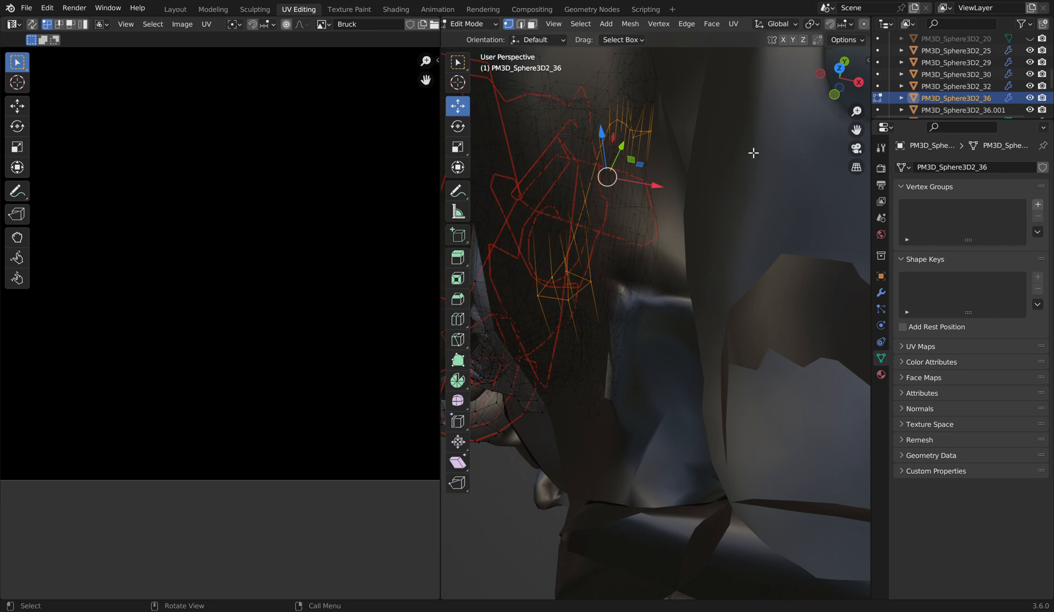
{"action": "scroll", "coordinate": [753, 153], "scroll_direction": "up", "scroll_amount": 3}
{"action": "left_click_drag", "start_coordinate": [857, 130], "coordinate": [916, 202]}
{"action": "left_click_drag", "start_coordinate": [838, 82], "coordinate": [510, 69]}
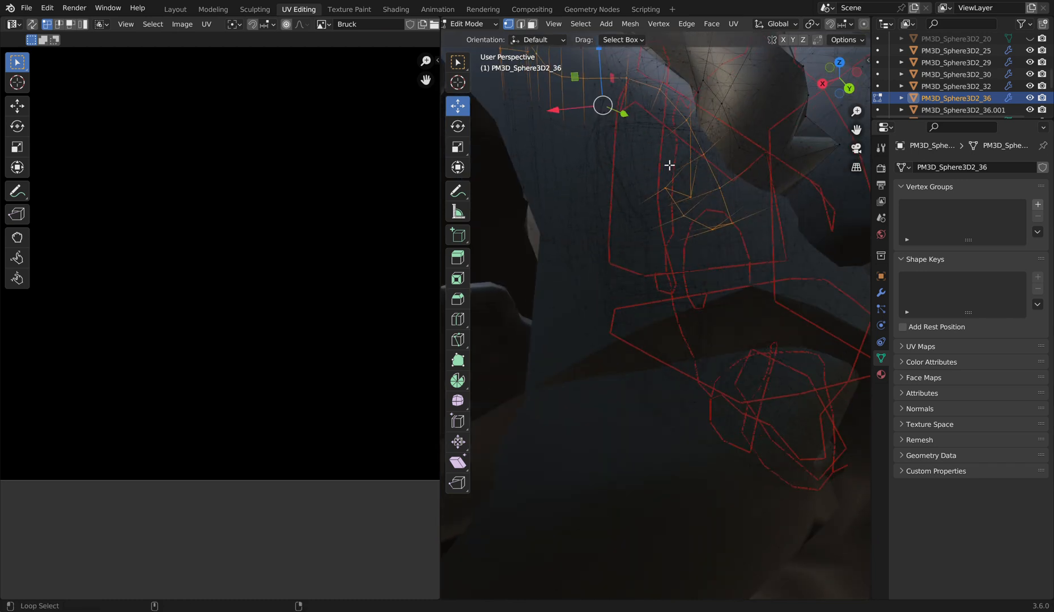
{"action": "scroll", "coordinate": [828, 28], "scroll_direction": "down", "scroll_amount": 5}
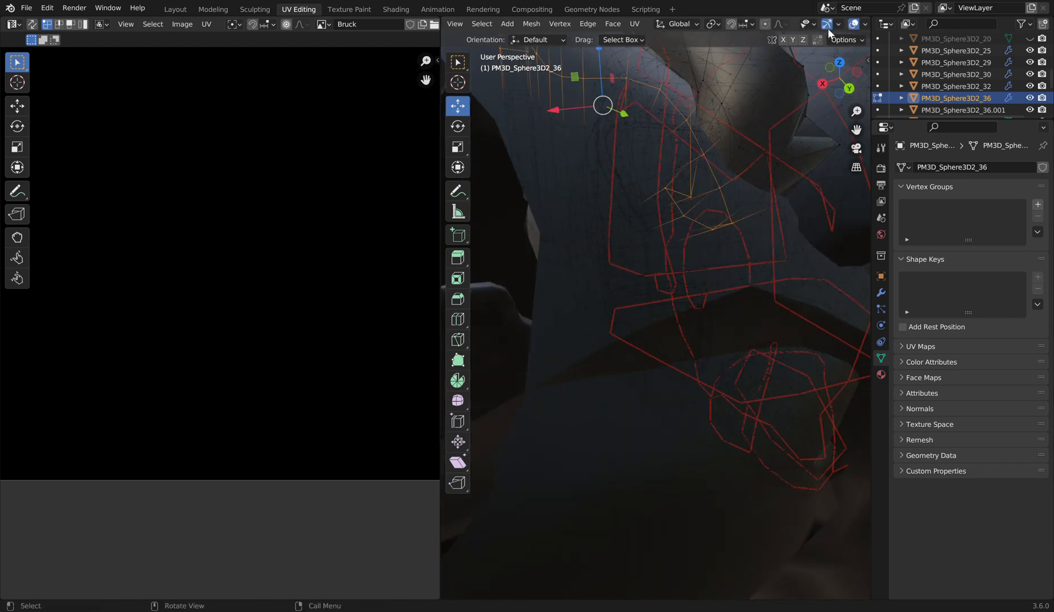
{"action": "mouse_move", "coordinate": [827, 59]}
{"action": "left_mouse_down"}
{"action": "mouse_move", "coordinate": [844, 72]}
{"action": "mouse_move", "coordinate": [817, 75]}
{"action": "mouse_move", "coordinate": [850, 64]}
{"action": "mouse_move", "coordinate": [867, 80]}
{"action": "mouse_move", "coordinate": [846, 69]}
{"action": "mouse_move", "coordinate": [829, 81]}
{"action": "left_mouse_up"}
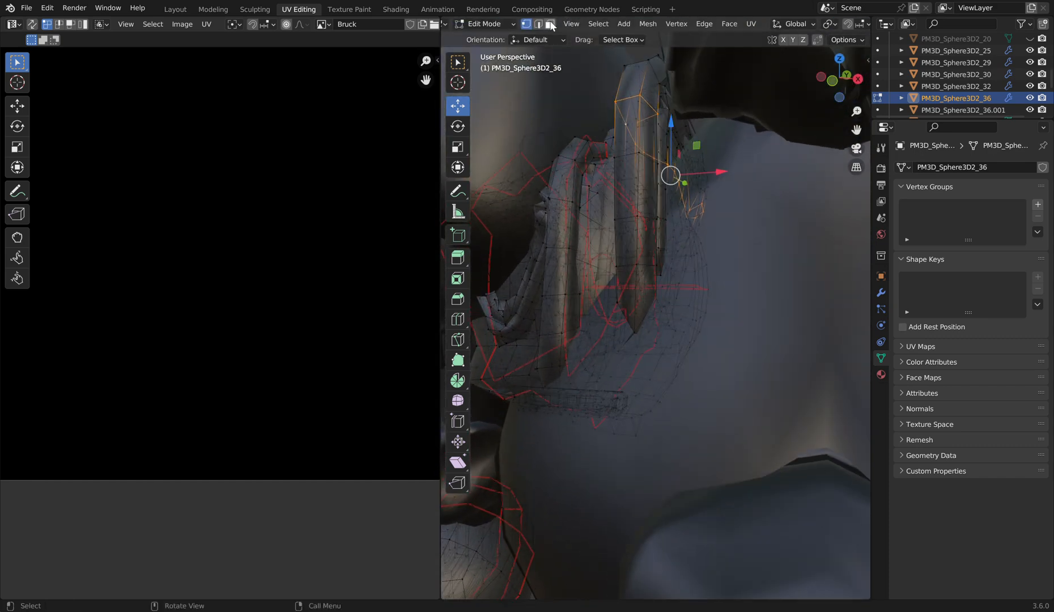
{"action": "right_click", "coordinate": [618, 152]}
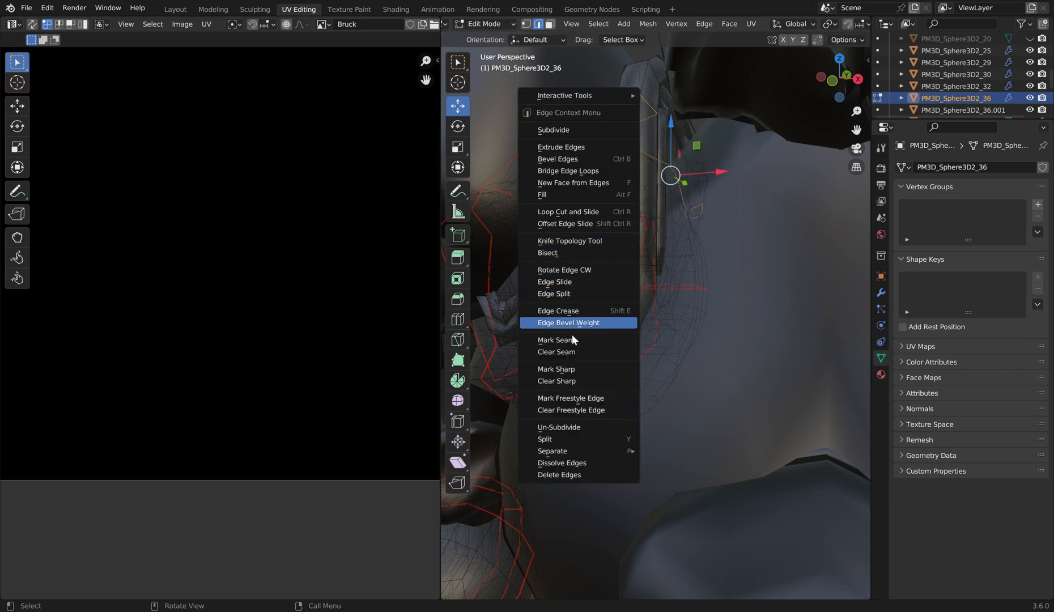
{"action": "left_click", "coordinate": [572, 340]}
Inspect the seams on the collar plate and neighbouring shoulder pieces from several angles
{"action": "left_click_drag", "start_coordinate": [854, 88], "coordinate": [794, 202]}
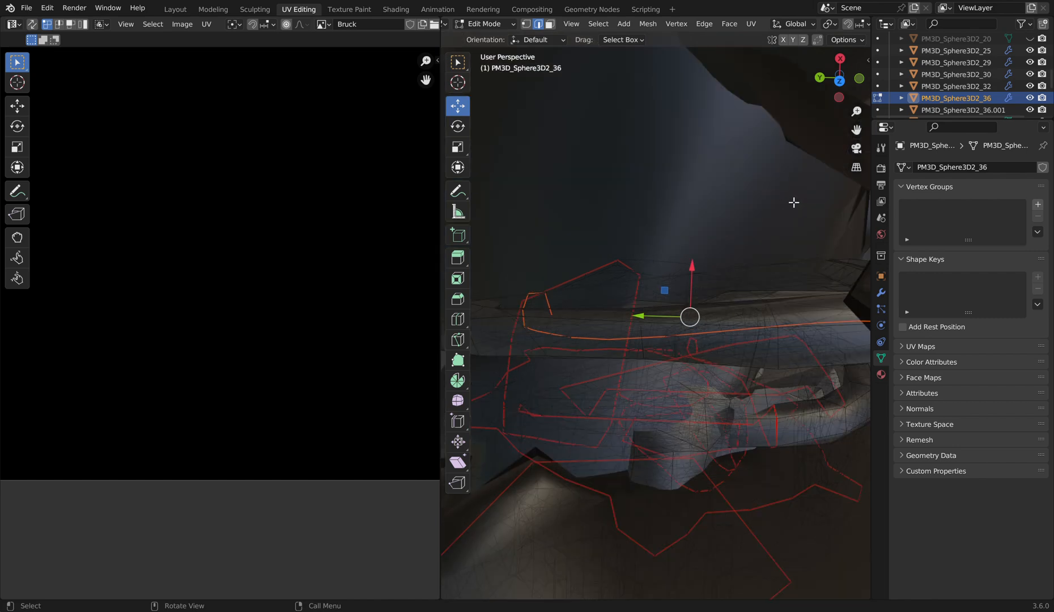
{"action": "left_click_drag", "start_coordinate": [834, 91], "coordinate": [645, 111]}
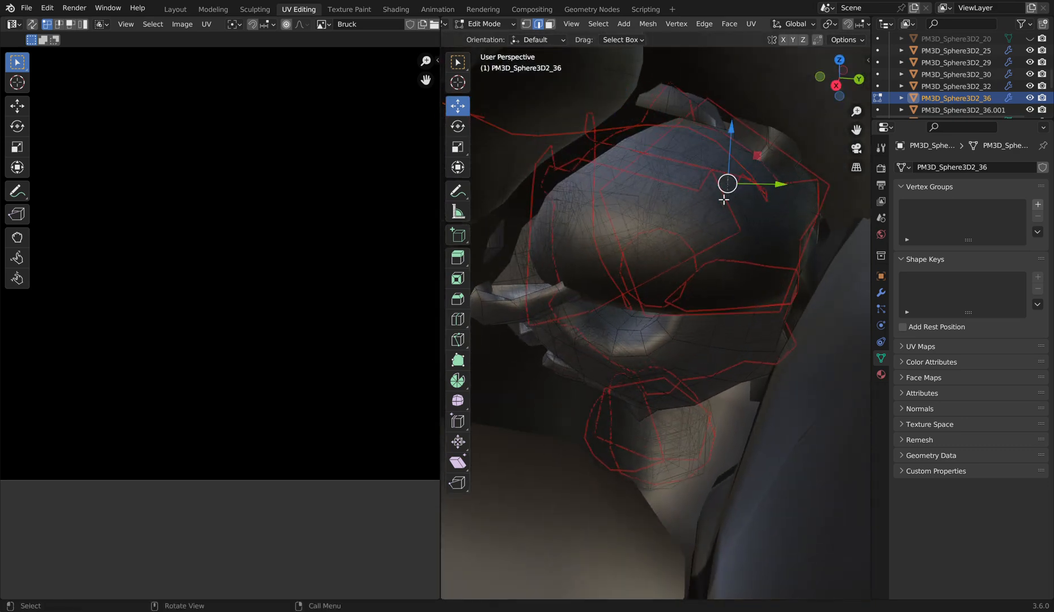
{"action": "mouse_move", "coordinate": [841, 76]}
{"action": "left_mouse_down"}
{"action": "mouse_move", "coordinate": [823, 85]}
{"action": "mouse_move", "coordinate": [853, 60]}
{"action": "left_mouse_up"}
{"action": "scroll", "coordinate": [853, 113], "scroll_direction": "up", "scroll_amount": 3}
{"action": "left_click_drag", "start_coordinate": [856, 130], "coordinate": [800, 244]}
{"action": "scroll", "coordinate": [852, 136], "scroll_direction": "down", "scroll_amount": 7}
{"action": "left_click_drag", "start_coordinate": [837, 79], "coordinate": [769, 78]}
{"action": "scroll", "coordinate": [709, 232], "scroll_direction": "up", "scroll_amount": 4}
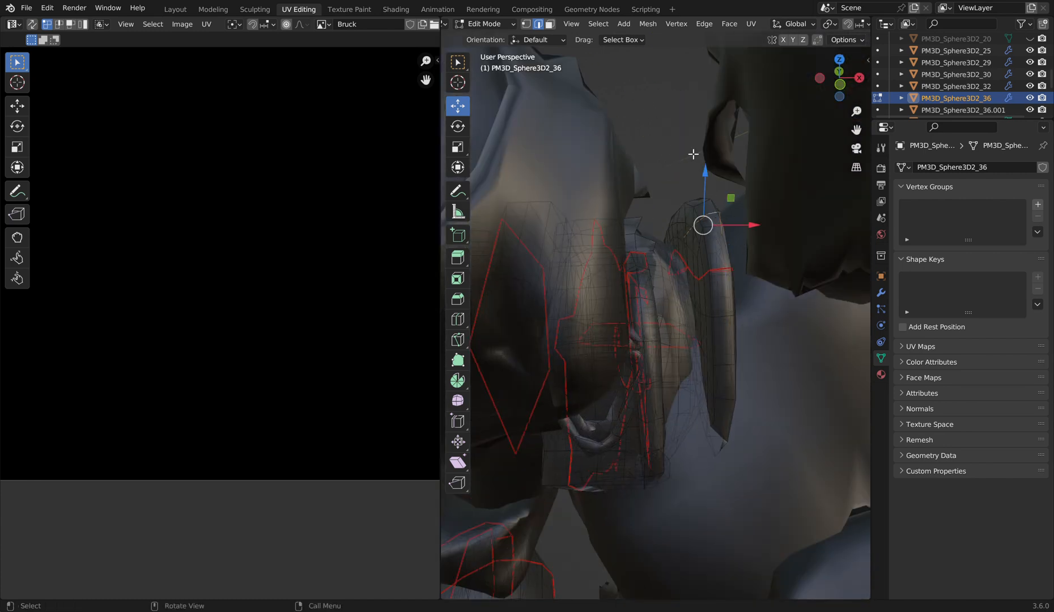
{"action": "left_click_drag", "start_coordinate": [840, 76], "coordinate": [837, 72]}
{"action": "middle_click_drag", "start_coordinate": [683, 176], "coordinate": [764, 102]}
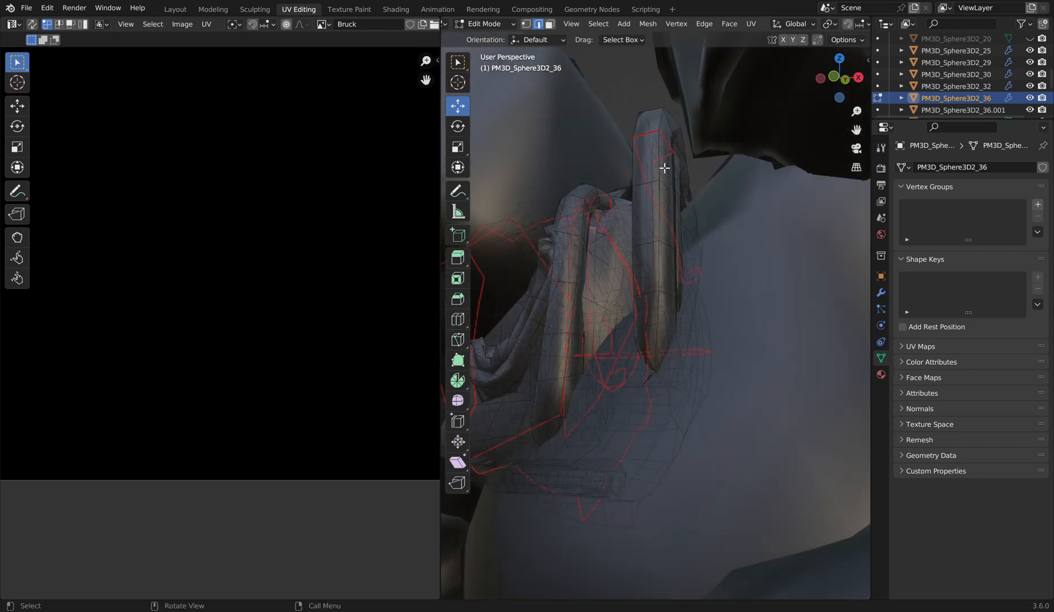
Select the edge loops around the remaining collar plates beside the neck, including their short crosswise edges, and mark them as seams
{"action": "mouse_move", "coordinate": [824, 98]}
{"action": "left_mouse_down"}
{"action": "mouse_move", "coordinate": [847, 74]}
{"action": "mouse_move", "coordinate": [825, 86]}
{"action": "left_mouse_up"}
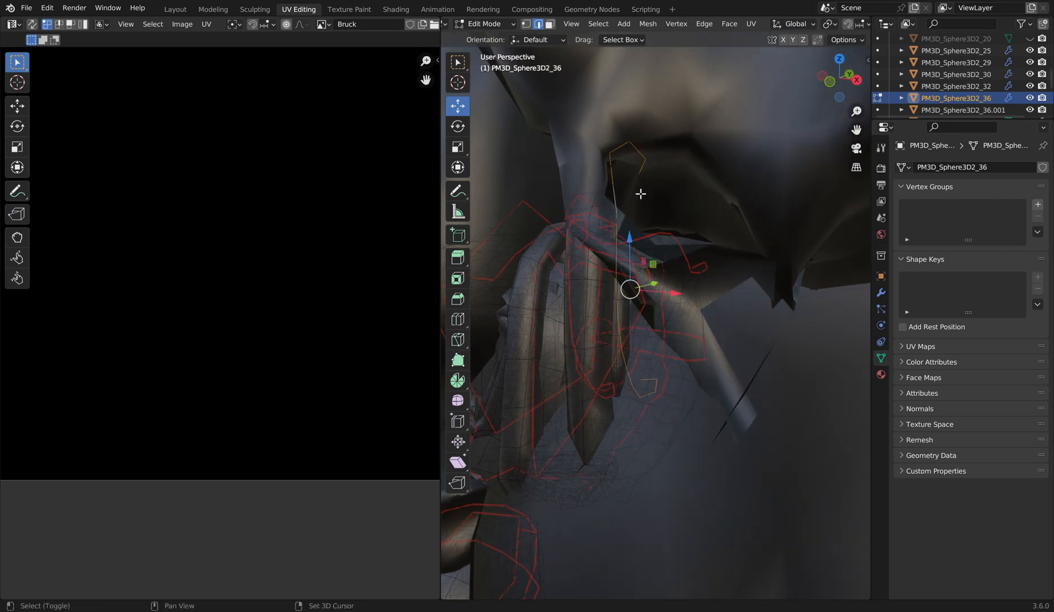
{"action": "left_click_drag", "start_coordinate": [860, 111], "coordinate": [898, 202]}
{"action": "scroll", "coordinate": [774, 169], "scroll_direction": "up", "scroll_amount": 2}
{"action": "left_click_drag", "start_coordinate": [834, 74], "coordinate": [818, 81]}
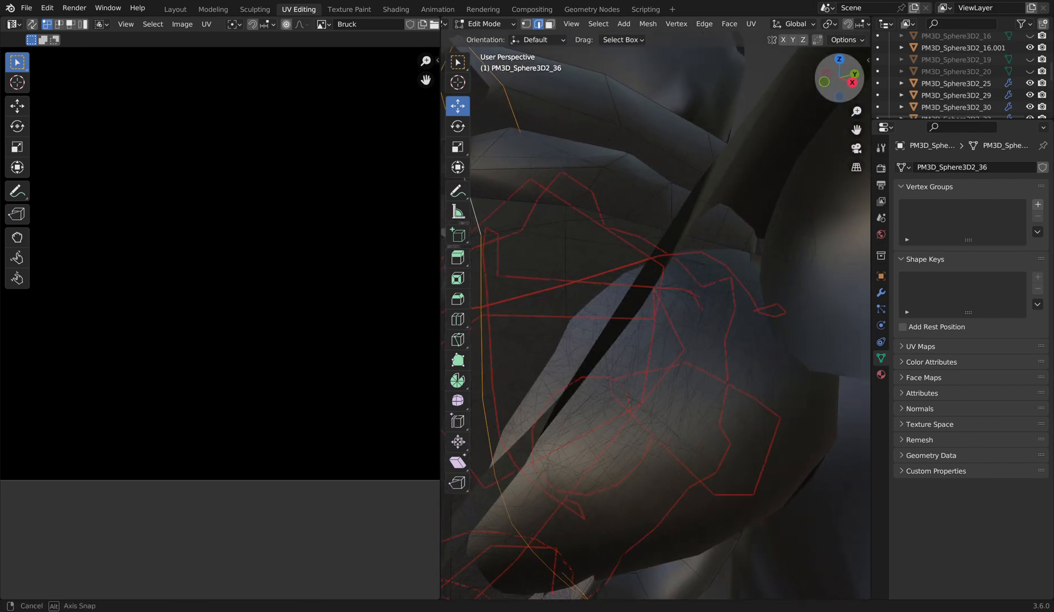
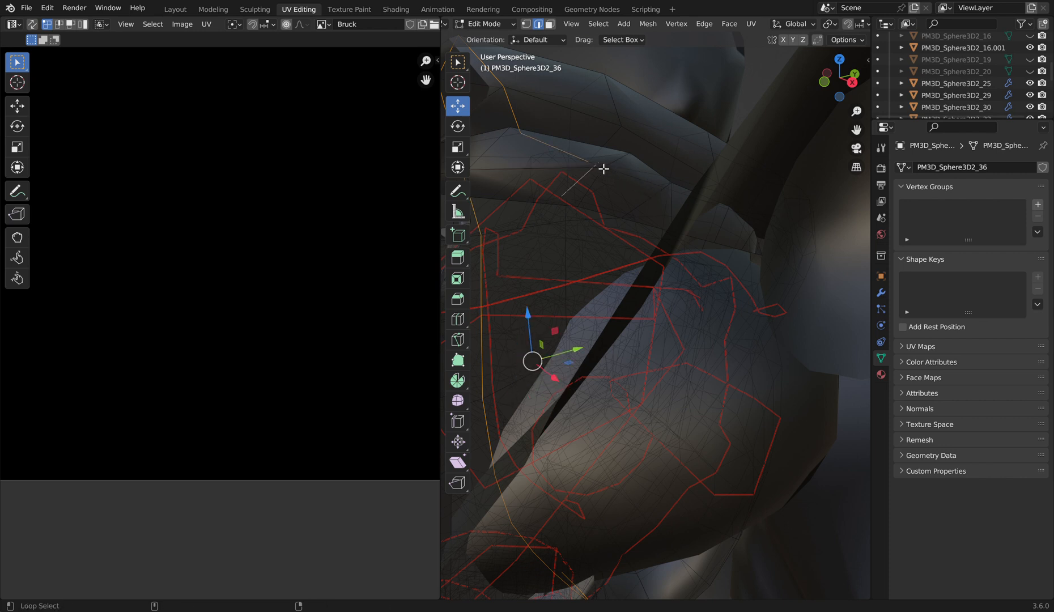
{"action": "left_click_drag", "start_coordinate": [838, 79], "coordinate": [804, 92]}
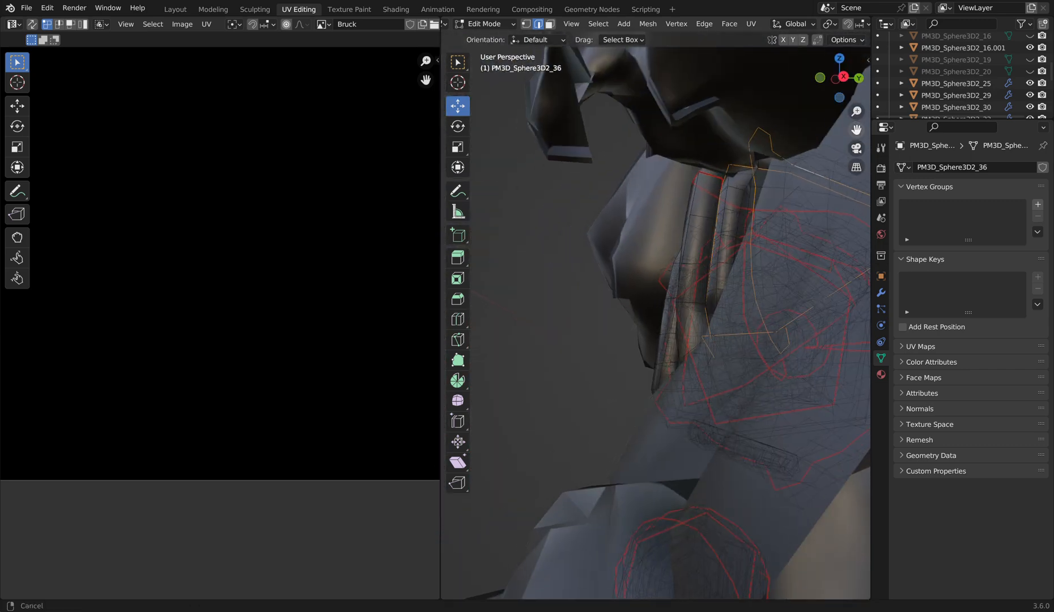
{"action": "left_click_drag", "start_coordinate": [836, 86], "coordinate": [829, 85]}
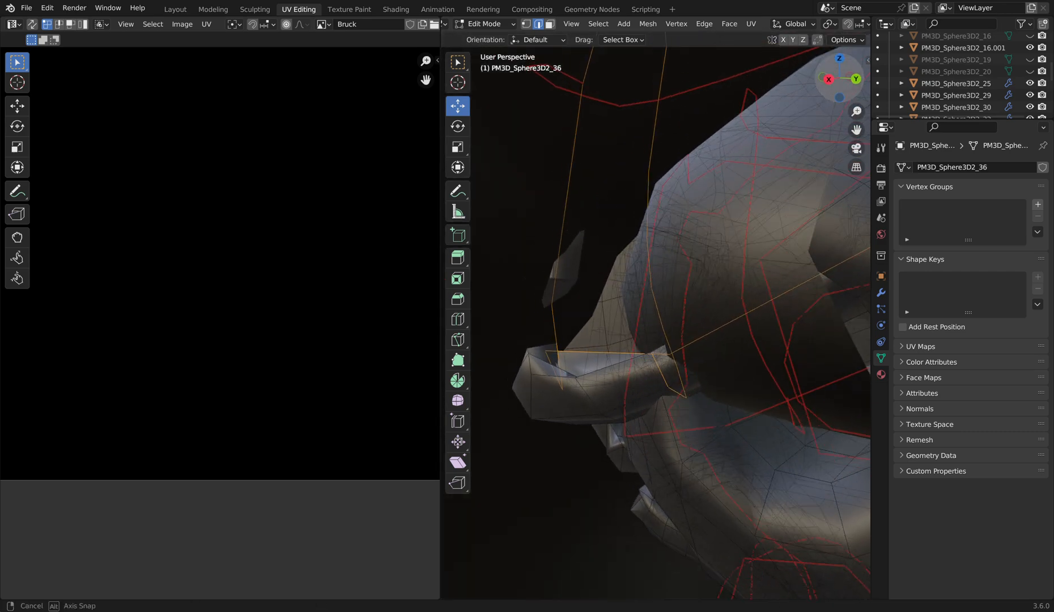
{"action": "left_click_drag", "start_coordinate": [832, 86], "coordinate": [736, 164]}
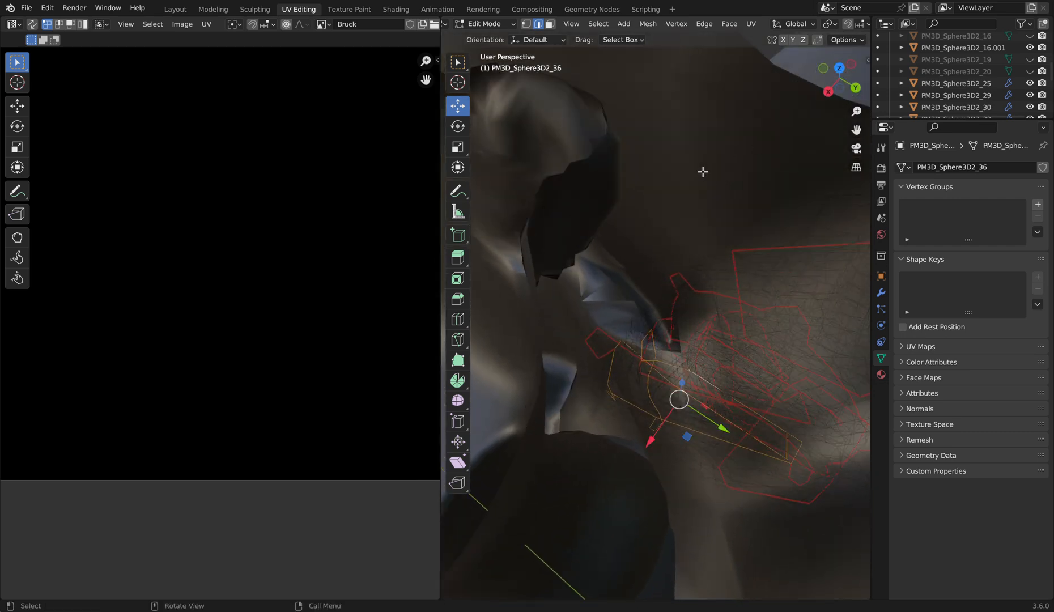
{"action": "scroll", "coordinate": [703, 171], "scroll_direction": "down", "scroll_amount": 5}
{"action": "right_click", "coordinate": [663, 231]}
{"action": "left_click", "coordinate": [629, 260]}
Return to Object Mode, select the spiked shoulder armour PM3D_Sphere3D2_51.001, and open it in Edit Mode
{"action": "left_click_drag", "start_coordinate": [839, 79], "coordinate": [572, 75]}
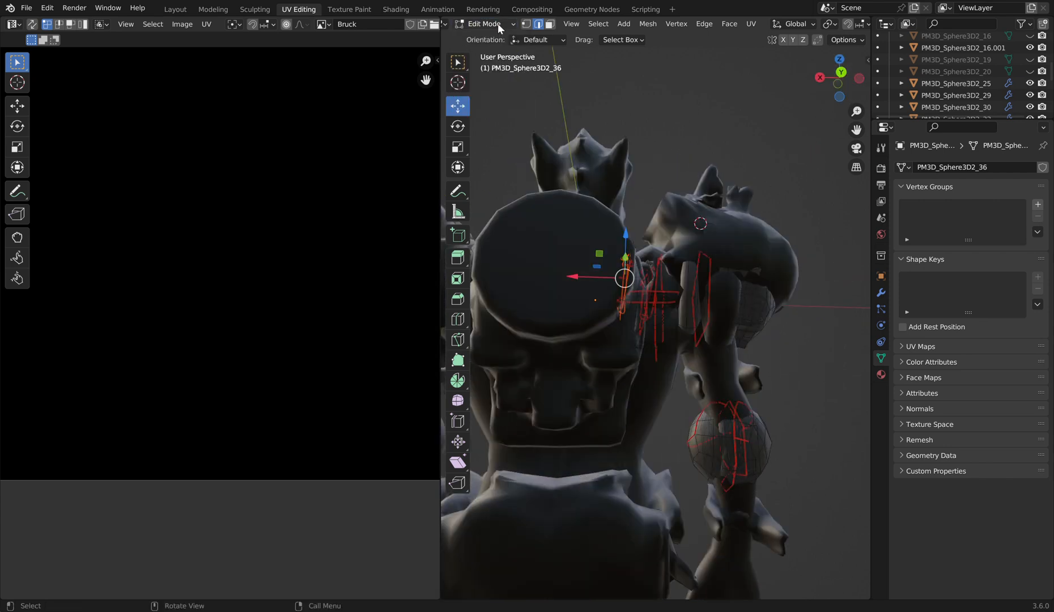
{"action": "left_click", "coordinate": [470, 38]}
{"action": "left_click", "coordinate": [677, 199]}
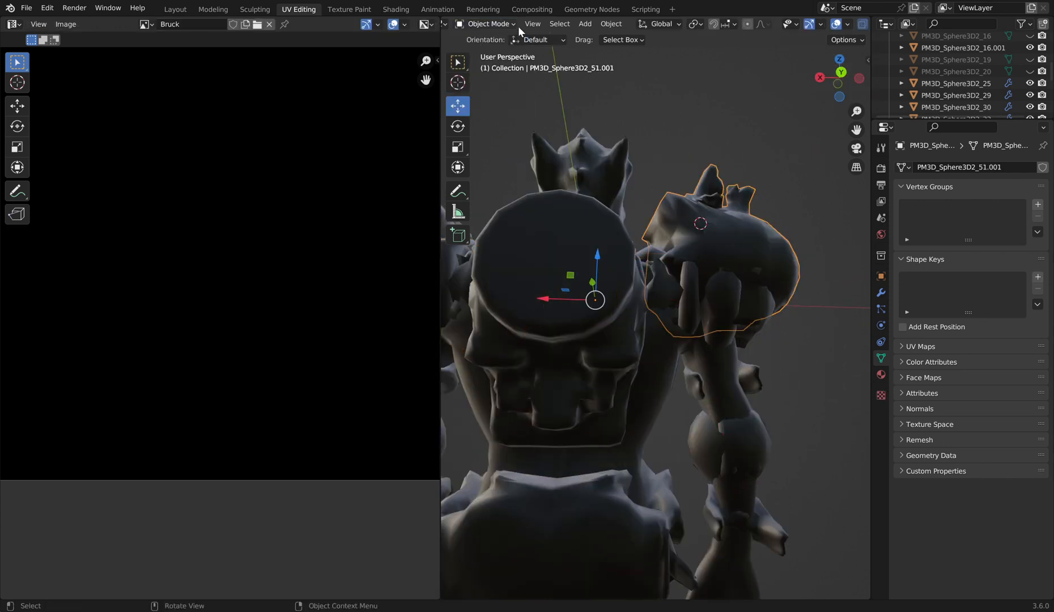
{"action": "left_click", "coordinate": [478, 51]}
With X-ray off, select the edges running down the front face of the shoulder armour to its lower rim and mark them as a seam
{"action": "left_click_drag", "start_coordinate": [825, 89], "coordinate": [663, 40]}
{"action": "left_click_drag", "start_coordinate": [694, 141], "coordinate": [698, 149]}
{"action": "scroll", "coordinate": [617, 247], "scroll_direction": "up", "scroll_amount": 4}
{"action": "left_click_drag", "start_coordinate": [856, 131], "coordinate": [978, 116]}
{"action": "scroll", "coordinate": [692, 222], "scroll_direction": "up", "scroll_amount": 2}
{"action": "scroll", "coordinate": [788, 121], "scroll_direction": "down", "scroll_amount": 2}
{"action": "left_click_drag", "start_coordinate": [818, 87], "coordinate": [854, 114]}
{"action": "scroll", "coordinate": [708, 235], "scroll_direction": "up", "scroll_amount": 4}
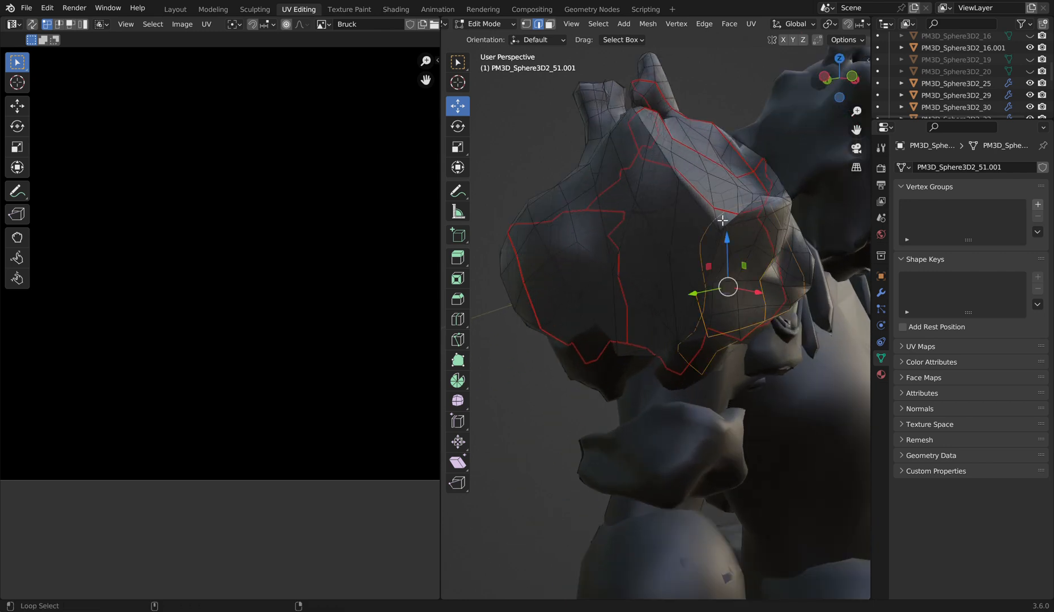
{"action": "left_click_drag", "start_coordinate": [825, 96], "coordinate": [604, 136]}
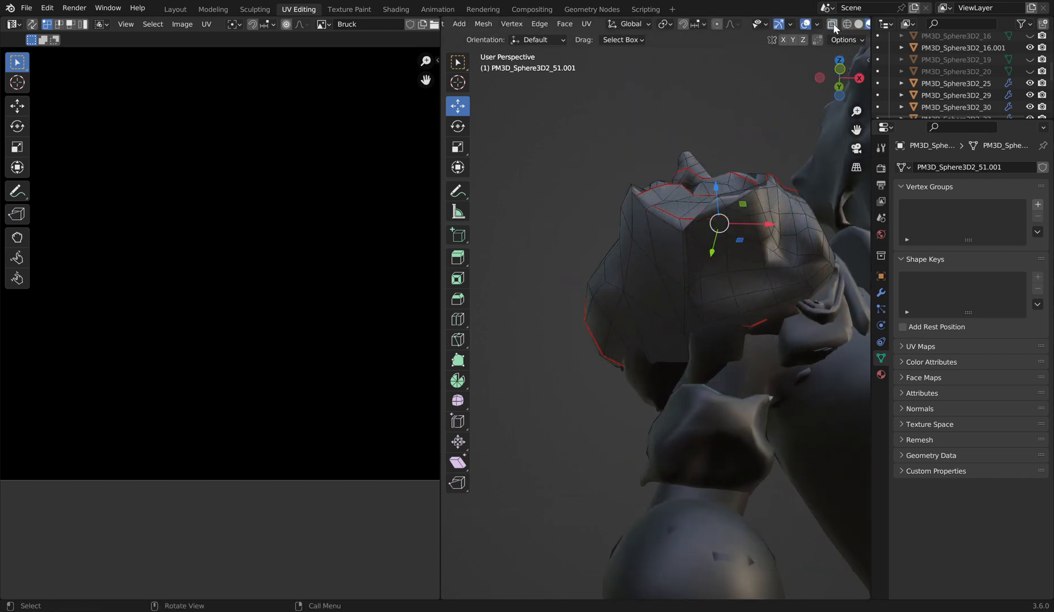
{"action": "scroll", "coordinate": [738, 245], "scroll_direction": "up", "scroll_amount": 2}
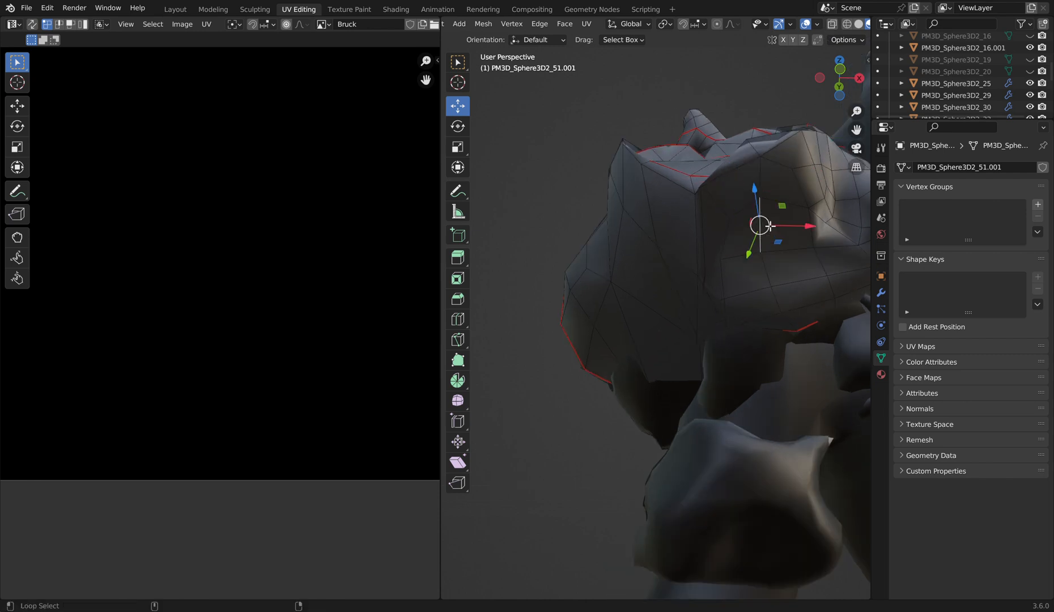
{"action": "left_click_drag", "start_coordinate": [827, 88], "coordinate": [806, 224]}
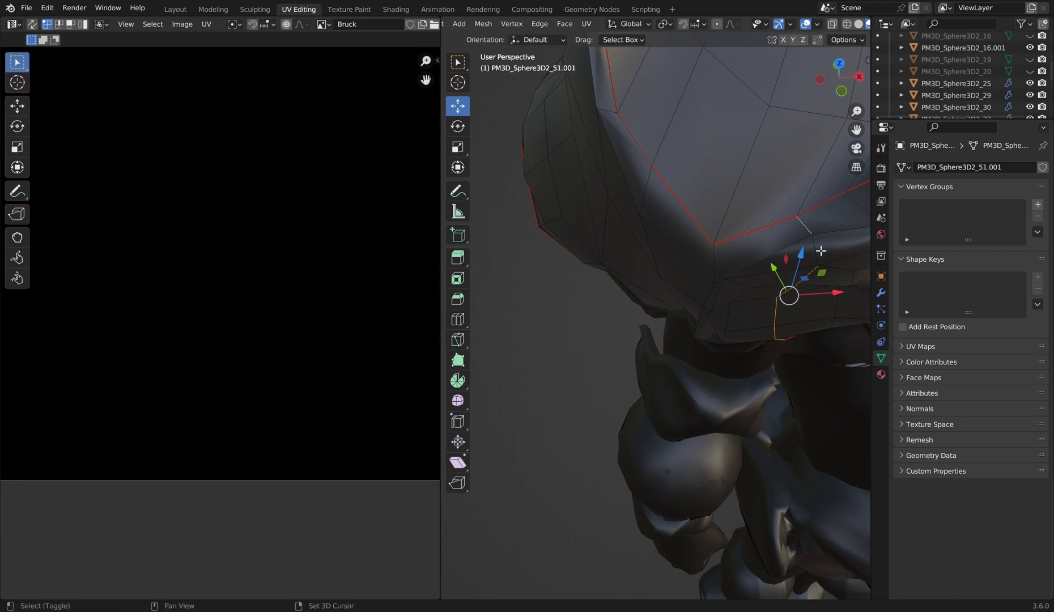
{"action": "left_click_drag", "start_coordinate": [840, 78], "coordinate": [815, 139]}
{"action": "right_click", "coordinate": [718, 302]}
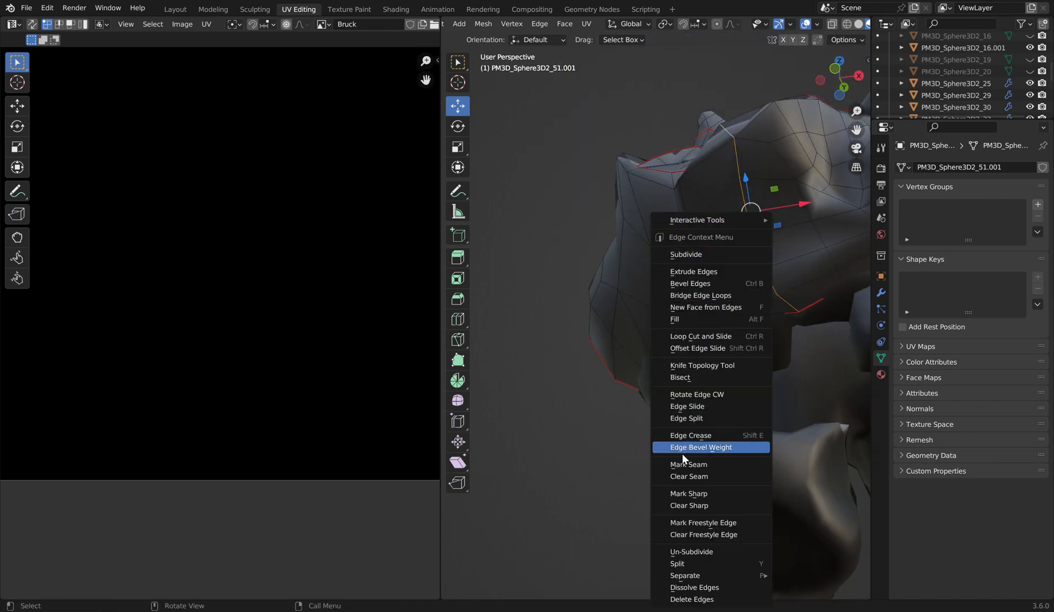
{"action": "left_click", "coordinate": [669, 464]}
Select the edge path across the rounded outer back of the shoulder armour and mark it as a seam
{"action": "middle_click_drag", "start_coordinate": [808, 132], "coordinate": [743, 183]}
{"action": "scroll", "coordinate": [626, 242], "scroll_direction": "up", "scroll_amount": 3}
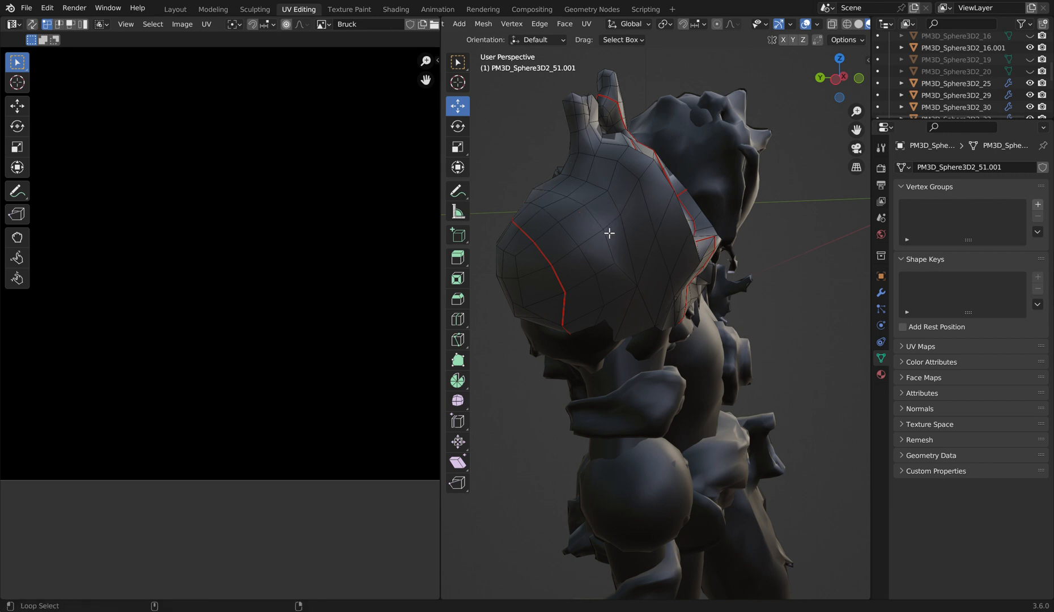
{"action": "left_click_drag", "start_coordinate": [837, 79], "coordinate": [690, 136]}
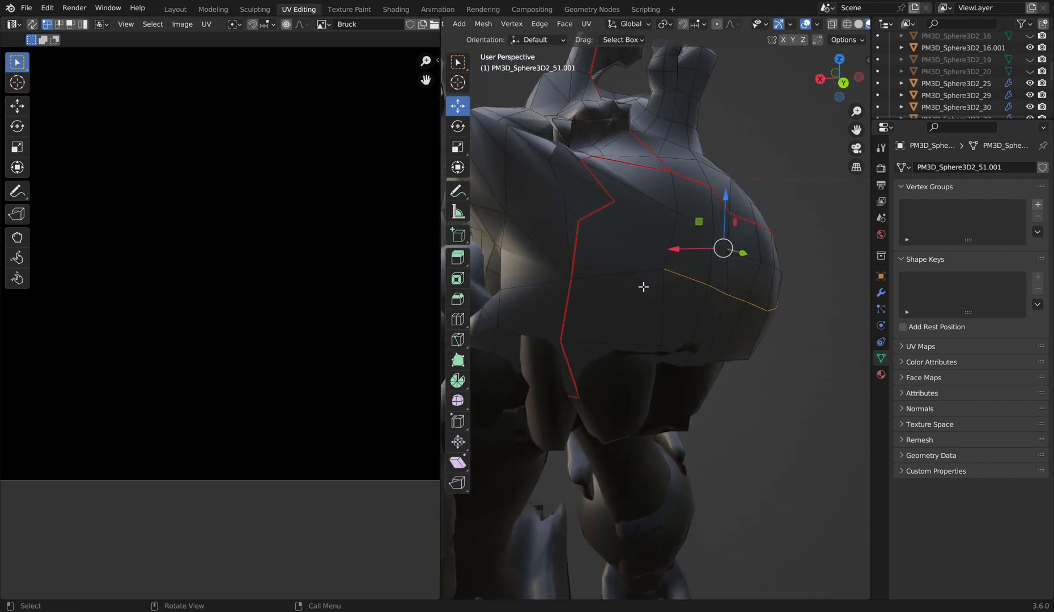
{"action": "left_click_drag", "start_coordinate": [839, 79], "coordinate": [804, 64]}
{"action": "left_click_drag", "start_coordinate": [551, 215], "coordinate": [645, 293], "text": "ctrl"}
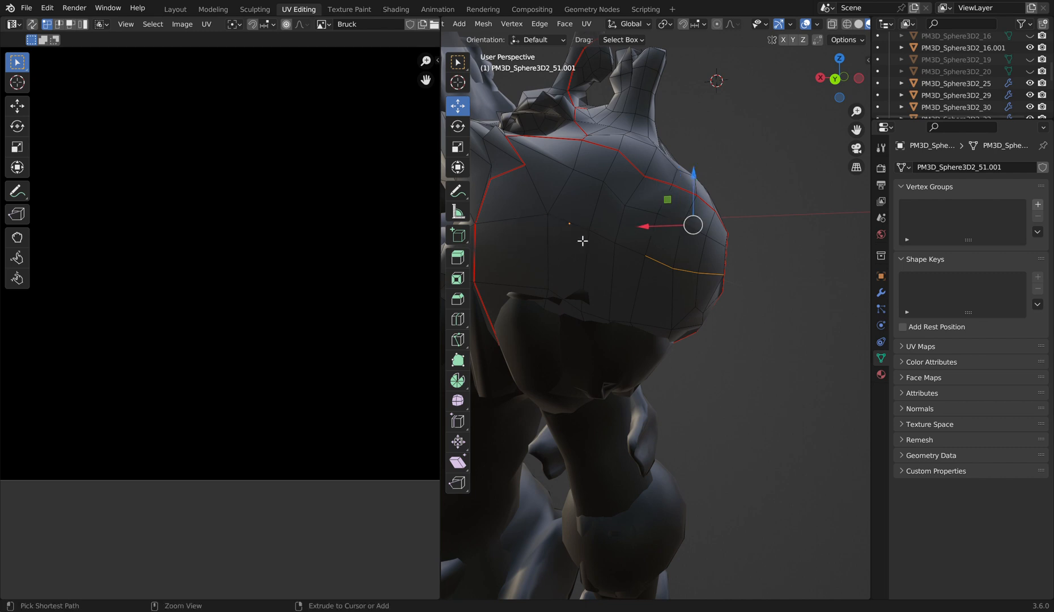
{"action": "left_click_drag", "start_coordinate": [653, 253], "coordinate": [642, 252], "text": "ctrl"}
{"action": "left_click_drag", "start_coordinate": [701, 280], "coordinate": [686, 254], "text": "ctrl"}
{"action": "right_click", "coordinate": [640, 202]}
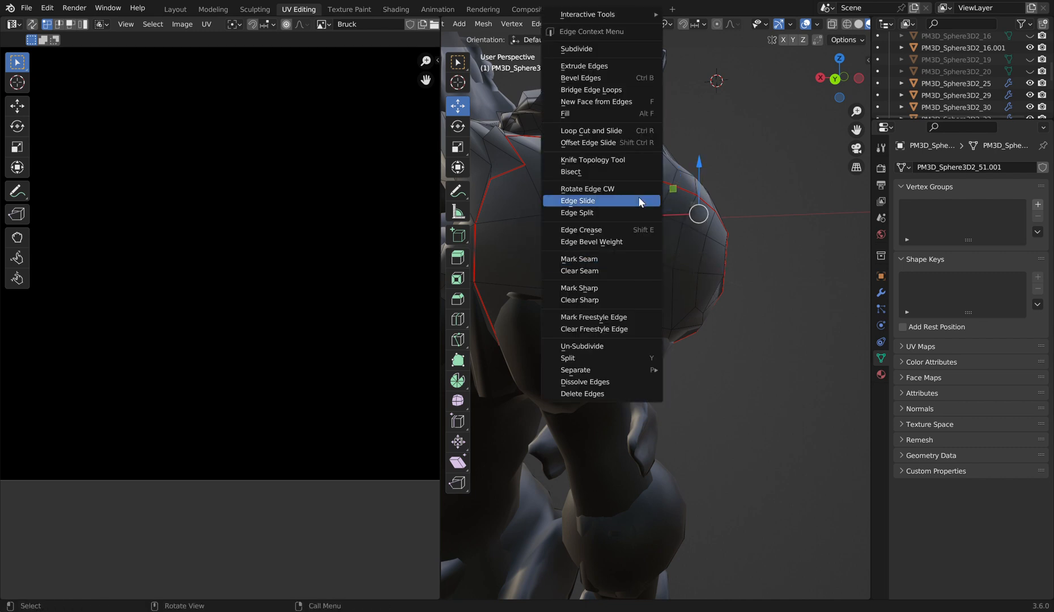
{"action": "left_click", "coordinate": [571, 263]}
Switch back to editing the PM3D_Sphere3D2_36 mesh beneath the shoulder armour and turn on X-ray display
{"action": "left_click_drag", "start_coordinate": [844, 85], "coordinate": [563, 78]}
{"action": "scroll", "coordinate": [469, 25], "scroll_direction": "up", "scroll_amount": 4}
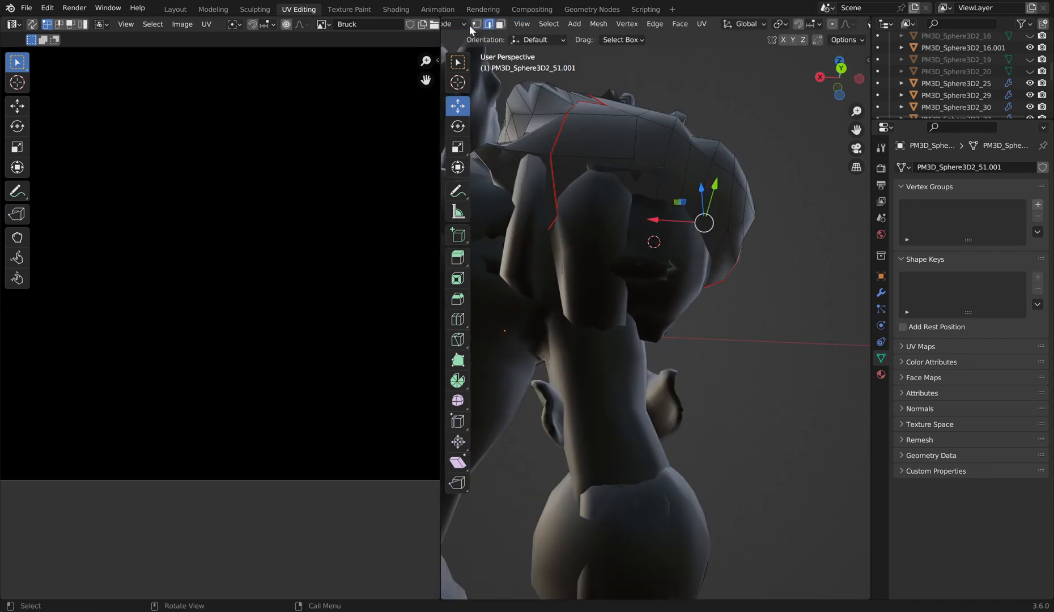
{"action": "left_click", "coordinate": [467, 25]}
{"action": "left_click", "coordinate": [482, 40]}
{"action": "left_click", "coordinate": [631, 220]}
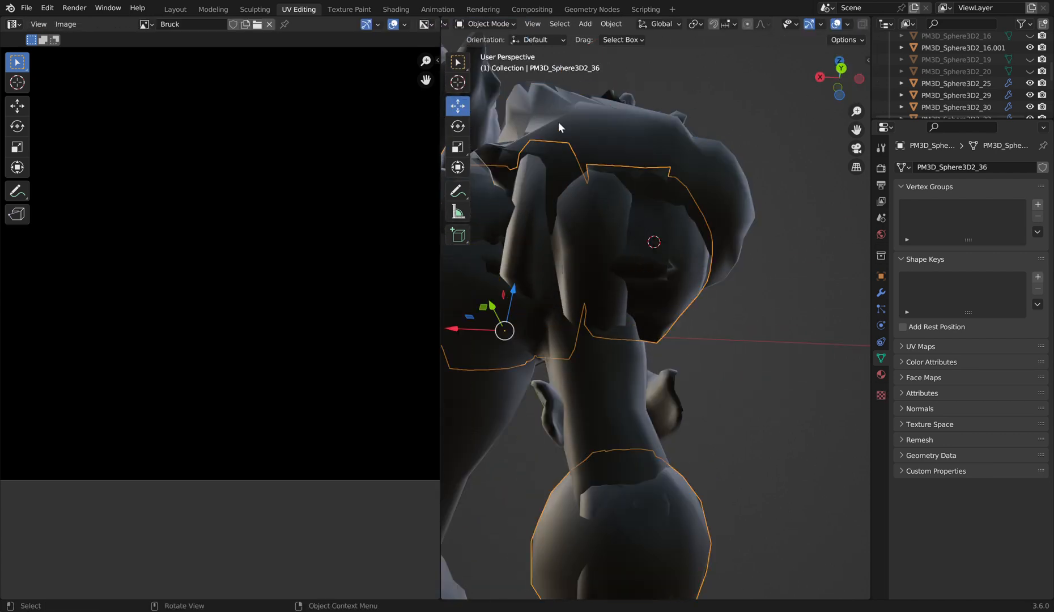
{"action": "left_click", "coordinate": [486, 24]}
{"action": "left_click", "coordinate": [488, 49]}
{"action": "left_click_drag", "start_coordinate": [820, 75], "coordinate": [579, 115]}
{"action": "scroll", "coordinate": [840, 21], "scroll_direction": "down", "scroll_amount": 5}
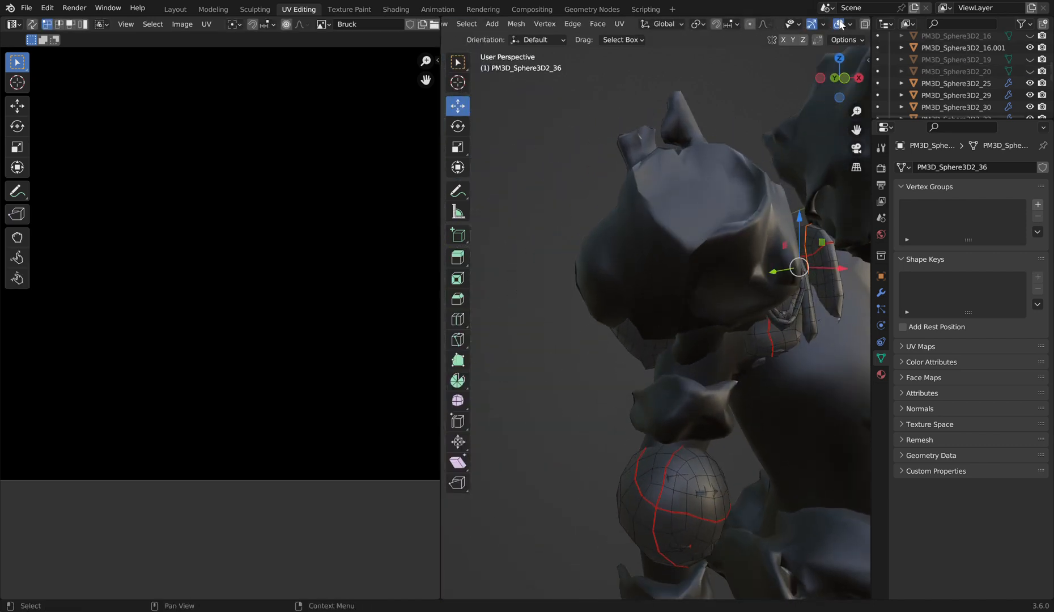
{"action": "left_click", "coordinate": [831, 24]}
Clear the selection, then select the horizontal and a lengthwise edge loop on the rounded piece hidden under the shoulder armour
{"action": "scroll", "coordinate": [843, 76], "scroll_direction": "up", "scroll_amount": 3}
{"action": "left_click_drag", "start_coordinate": [844, 80], "coordinate": [786, 102]}
{"action": "scroll", "coordinate": [788, 90], "scroll_direction": "down", "scroll_amount": 5}
{"action": "left_click_drag", "start_coordinate": [831, 73], "coordinate": [771, 132]}
{"action": "scroll", "coordinate": [676, 223], "scroll_direction": "up", "scroll_amount": 6}
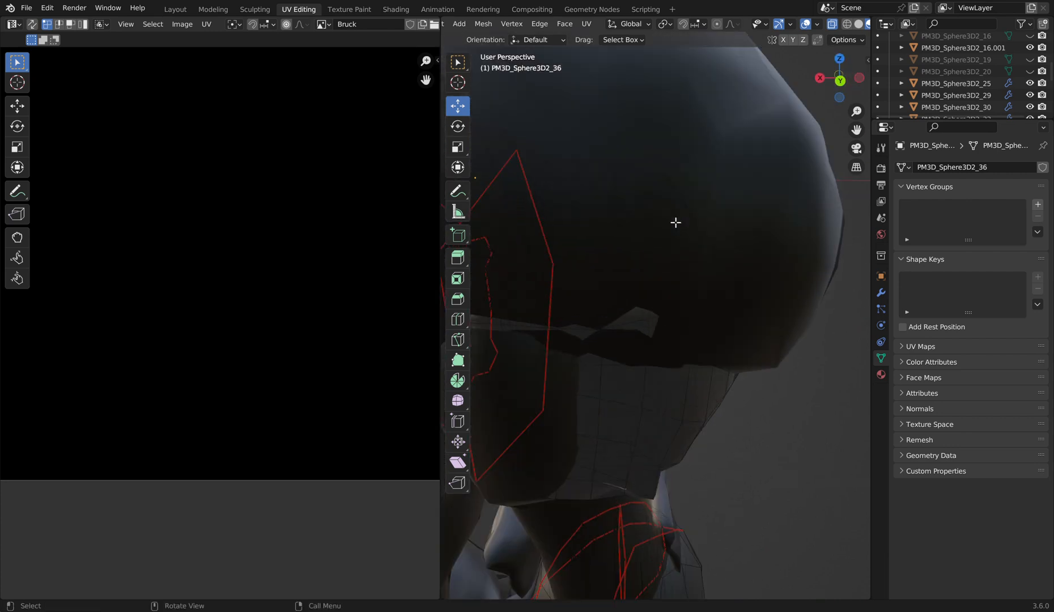
{"action": "left_click", "coordinate": [718, 244]}
{"action": "scroll", "coordinate": [685, 268], "scroll_direction": "down", "scroll_amount": 3}
{"action": "middle_click_drag", "start_coordinate": [743, 307], "coordinate": [750, 431]}
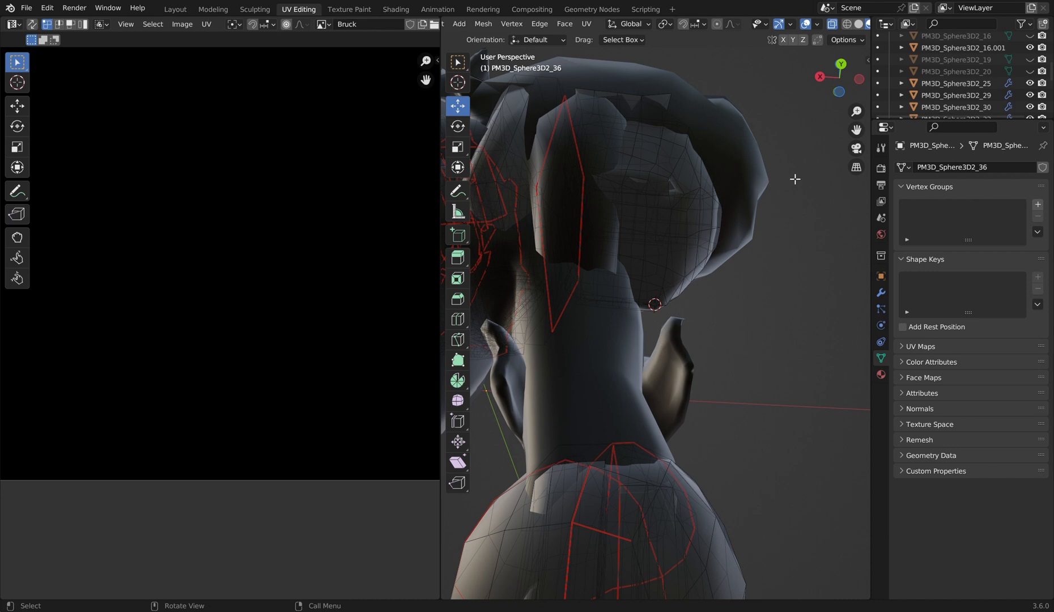
{"action": "left_click_drag", "start_coordinate": [838, 76], "coordinate": [829, 79]}
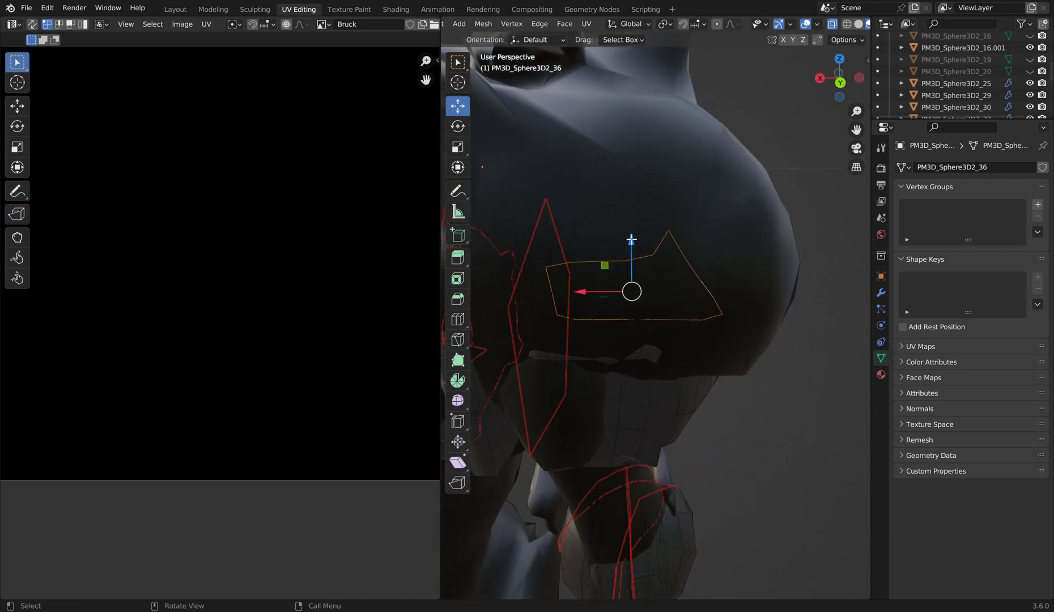
{"action": "scroll", "coordinate": [621, 245], "scroll_direction": "up", "scroll_amount": 3}
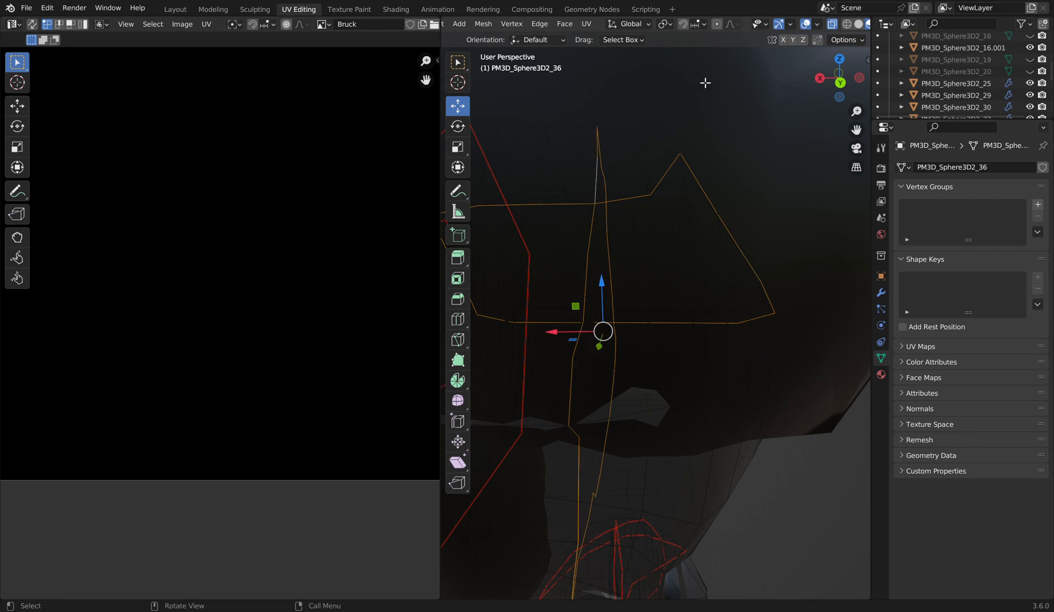
Add another lengthwise row of edges alongside the first one on the hidden shoulder piece to the selection
{"action": "scroll", "coordinate": [754, 77], "scroll_direction": "down", "scroll_amount": 5}
{"action": "left_click_drag", "start_coordinate": [836, 77], "coordinate": [617, 78]}
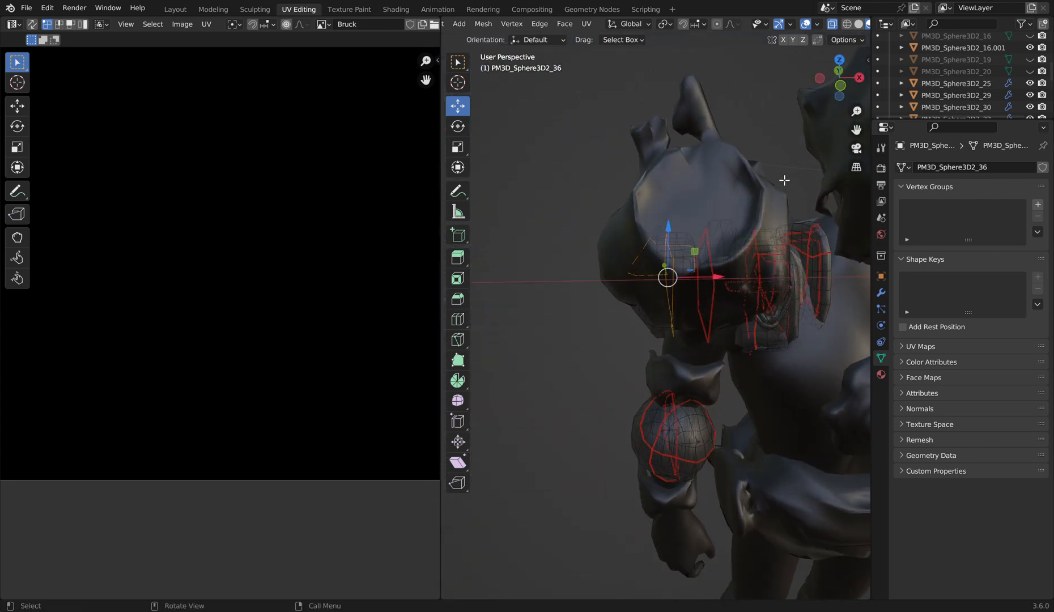
{"action": "scroll", "coordinate": [682, 282], "scroll_direction": "up", "scroll_amount": 4}
{"action": "scroll", "coordinate": [803, 87], "scroll_direction": "down", "scroll_amount": 1}
{"action": "left_click_drag", "start_coordinate": [838, 72], "coordinate": [711, 140]}
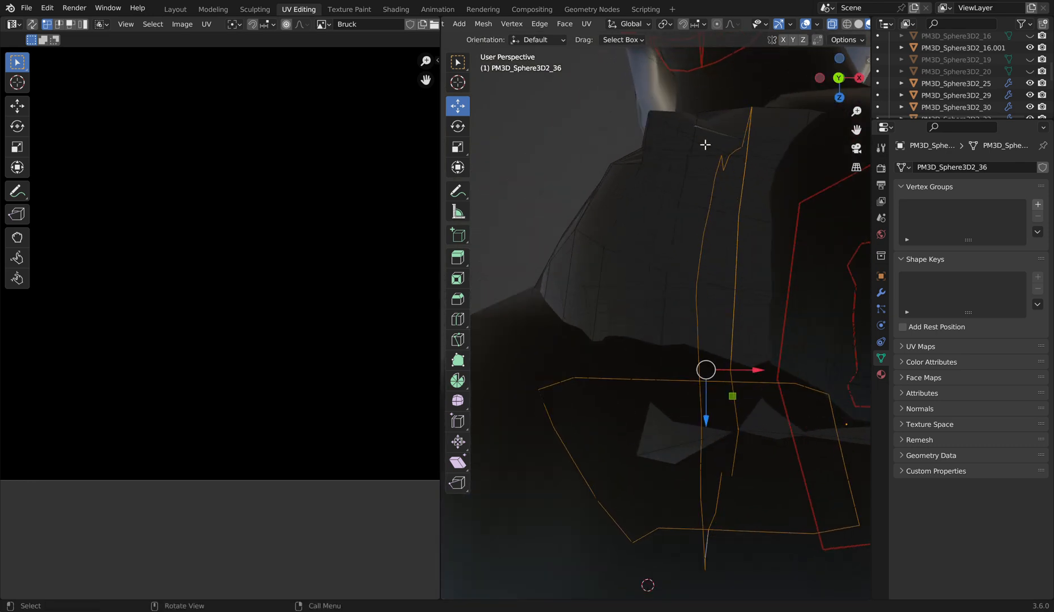
{"action": "scroll", "coordinate": [748, 133], "scroll_direction": "down", "scroll_amount": 5}
{"action": "mouse_move", "coordinate": [826, 79]}
{"action": "left_mouse_down"}
{"action": "mouse_move", "coordinate": [827, 43]}
{"action": "mouse_move", "coordinate": [827, 77]}
{"action": "left_mouse_up"}
{"action": "scroll", "coordinate": [748, 195], "scroll_direction": "up", "scroll_amount": 5}
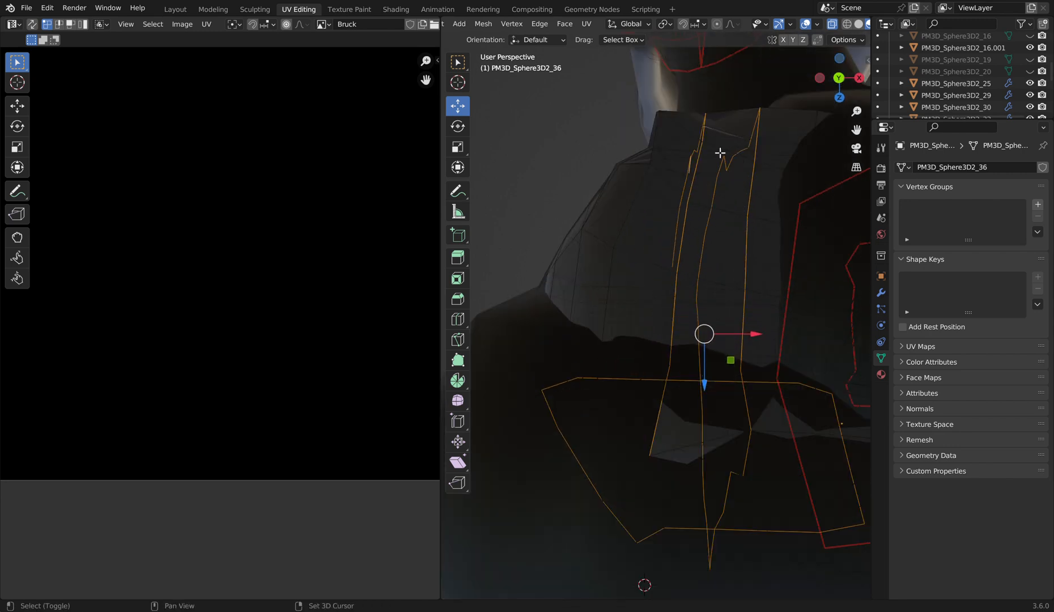
Add the edges on the underside and inside of the hidden shoulder piece to the seam selection
{"action": "left_click_drag", "start_coordinate": [828, 80], "coordinate": [970, 196]}
{"action": "scroll", "coordinate": [677, 213], "scroll_direction": "down", "scroll_amount": 8}
{"action": "scroll", "coordinate": [749, 395], "scroll_direction": "up", "scroll_amount": 5}
{"action": "scroll", "coordinate": [747, 392], "scroll_direction": "up", "scroll_amount": 5}
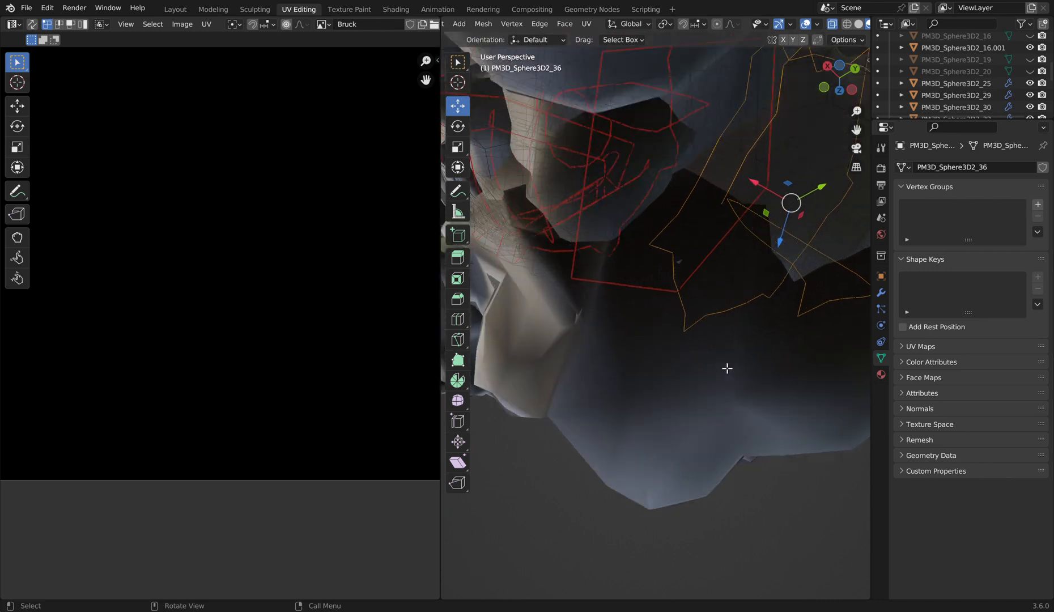
{"action": "left_click_drag", "start_coordinate": [835, 94], "coordinate": [858, 201]}
{"action": "scroll", "coordinate": [685, 214], "scroll_direction": "up", "scroll_amount": 3}
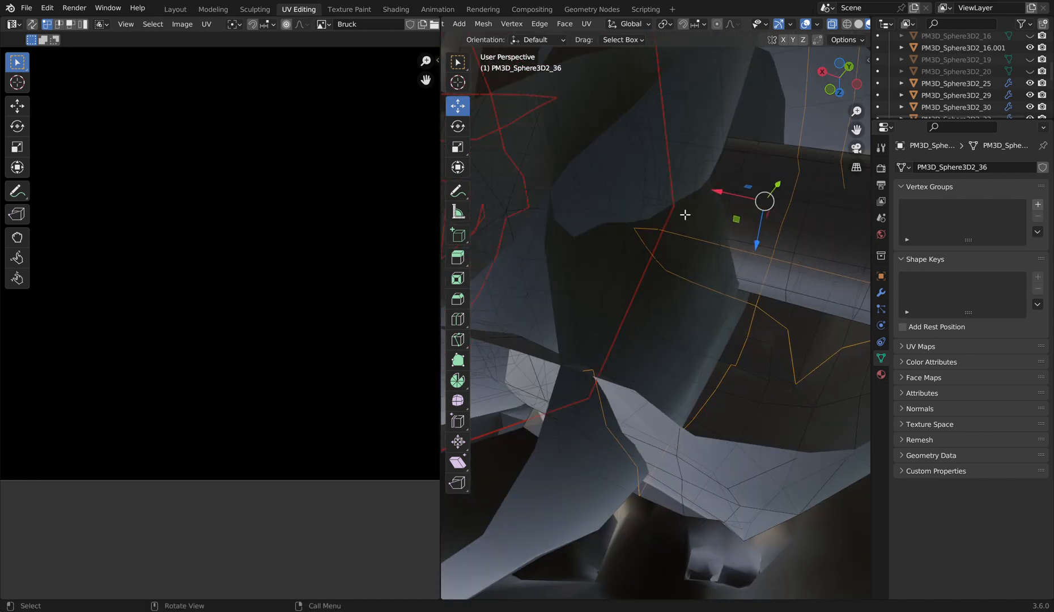
{"action": "scroll", "coordinate": [689, 210], "scroll_direction": "down", "scroll_amount": 2}
{"action": "left_click_drag", "start_coordinate": [834, 81], "coordinate": [856, 55]}
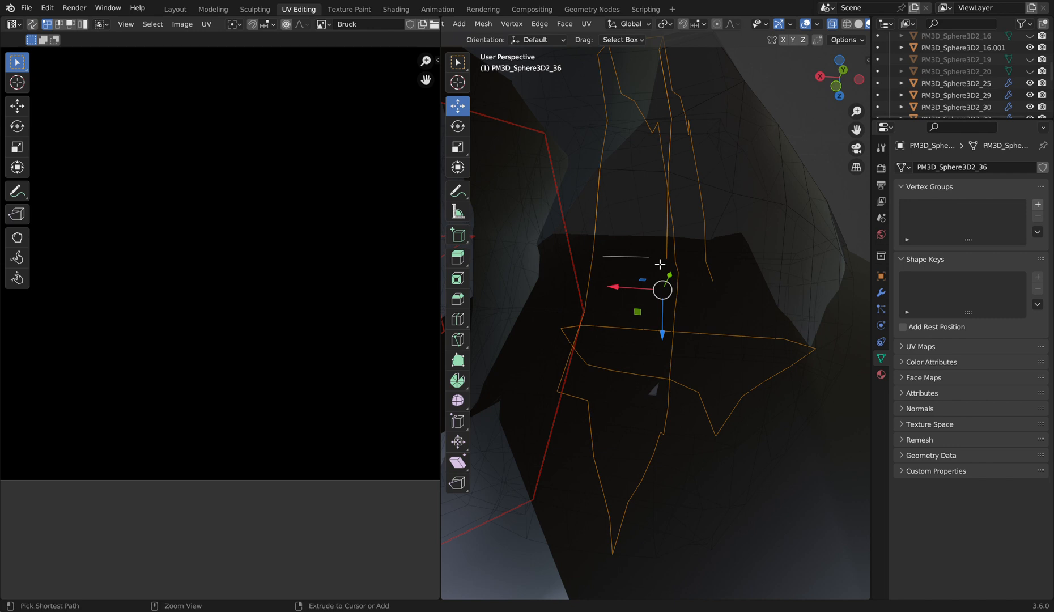
{"action": "middle_click_drag", "start_coordinate": [685, 255], "coordinate": [786, 241]}
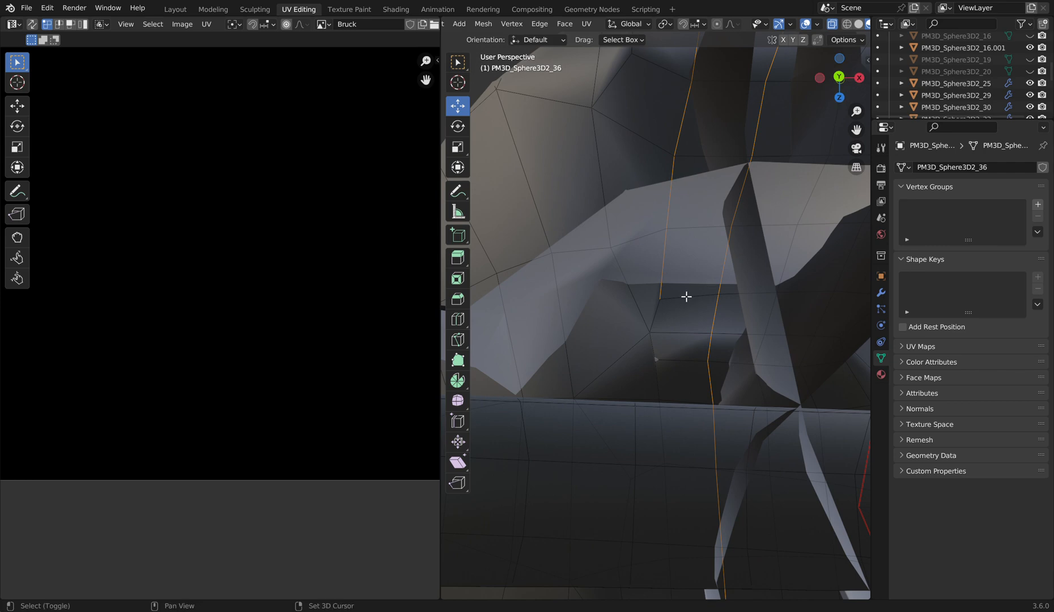
Extend the selection with short crosswise edges and the row stepping outward near the hidden shoulder piece's lower rim
{"action": "scroll", "coordinate": [686, 230], "scroll_direction": "down", "scroll_amount": 7}
{"action": "mouse_move", "coordinate": [840, 79]}
{"action": "left_mouse_down"}
{"action": "mouse_move", "coordinate": [638, 102]}
{"action": "mouse_move", "coordinate": [857, 81]}
{"action": "left_mouse_up"}
{"action": "scroll", "coordinate": [662, 259], "scroll_direction": "up", "scroll_amount": 4}
{"action": "scroll", "coordinate": [610, 287], "scroll_direction": "up", "scroll_amount": 3}
{"action": "scroll", "coordinate": [607, 279], "scroll_direction": "down", "scroll_amount": 3}
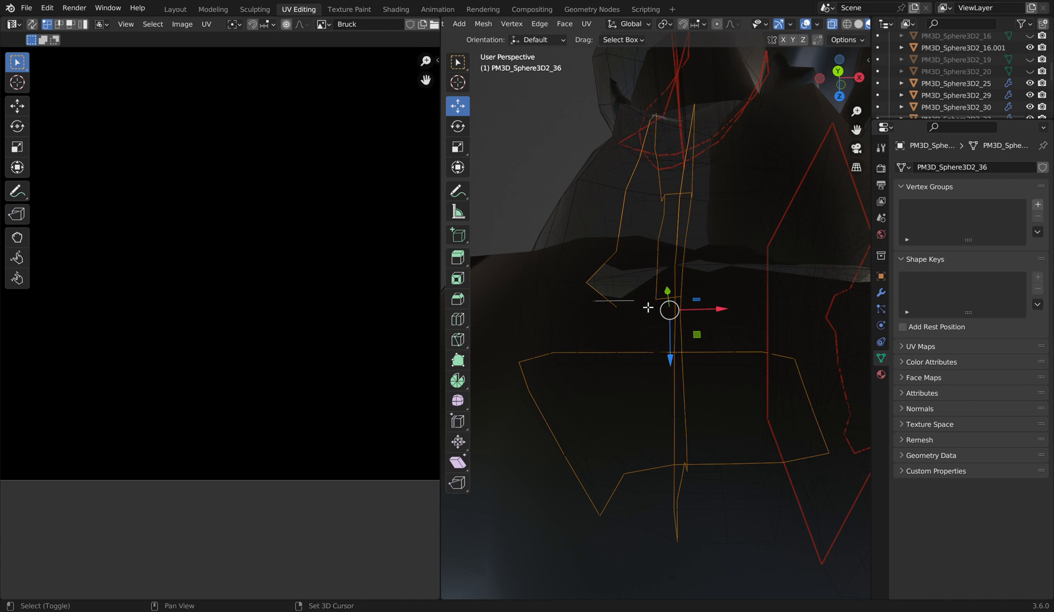
Mark the selected edges on the rounded piece hidden under the shoulder armour as seams
{"action": "left_click_drag", "start_coordinate": [839, 85], "coordinate": [796, 159]}
{"action": "left_click", "coordinate": [833, 24]}
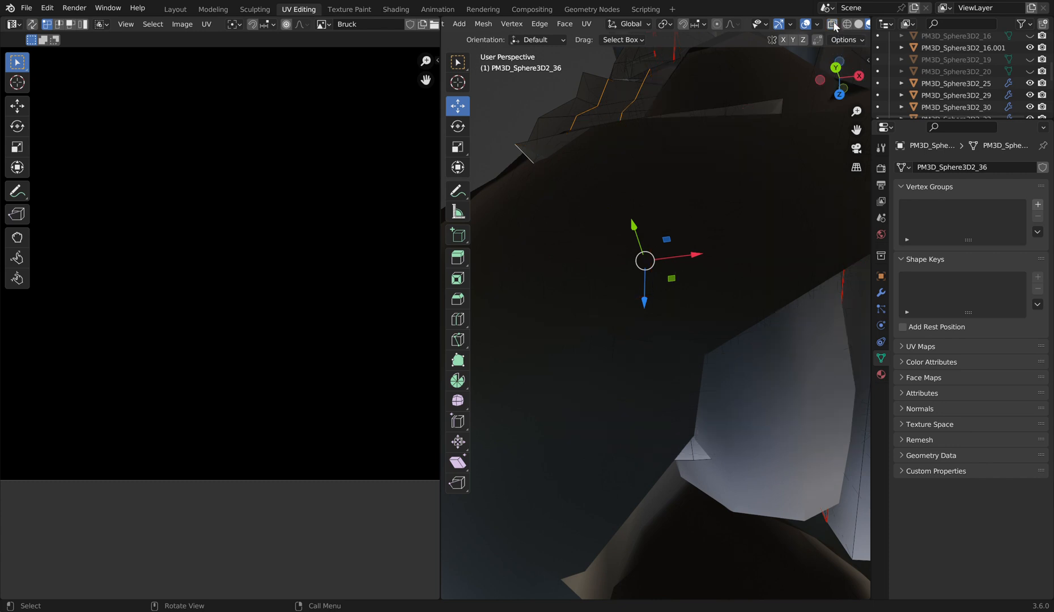
{"action": "mouse_move", "coordinate": [827, 76]}
{"action": "left_mouse_down"}
{"action": "mouse_move", "coordinate": [834, 96]}
{"action": "mouse_move", "coordinate": [839, 79]}
{"action": "left_mouse_up"}
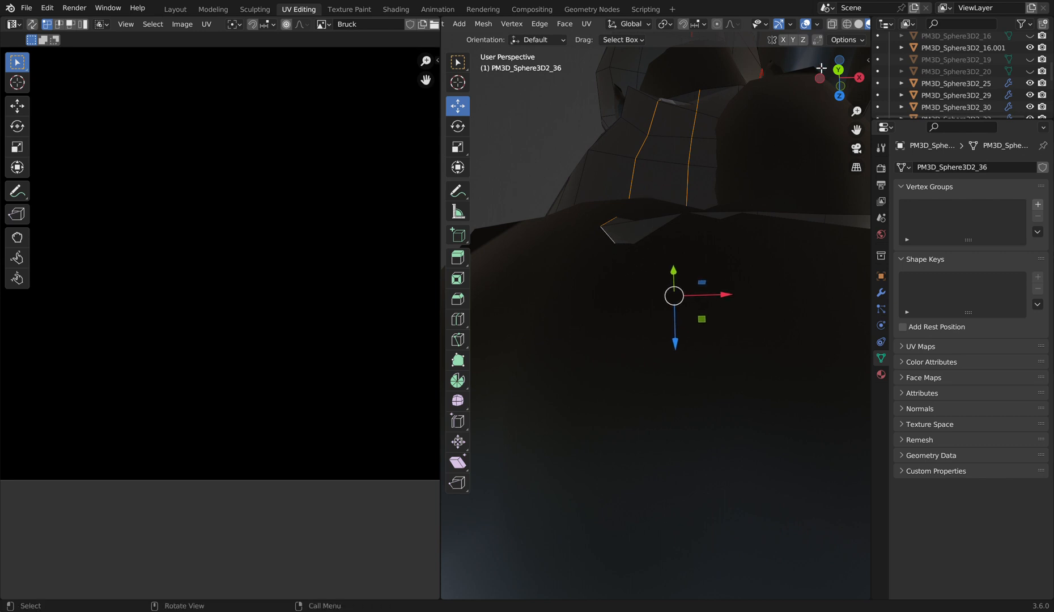
{"action": "left_click", "coordinate": [833, 24]}
{"action": "mouse_move", "coordinate": [826, 81]}
{"action": "left_mouse_down"}
{"action": "mouse_move", "coordinate": [834, 80]}
{"action": "mouse_move", "coordinate": [826, 84]}
{"action": "left_mouse_up"}
{"action": "scroll", "coordinate": [661, 198], "scroll_direction": "down", "scroll_amount": 2}
{"action": "right_click", "coordinate": [661, 200]}
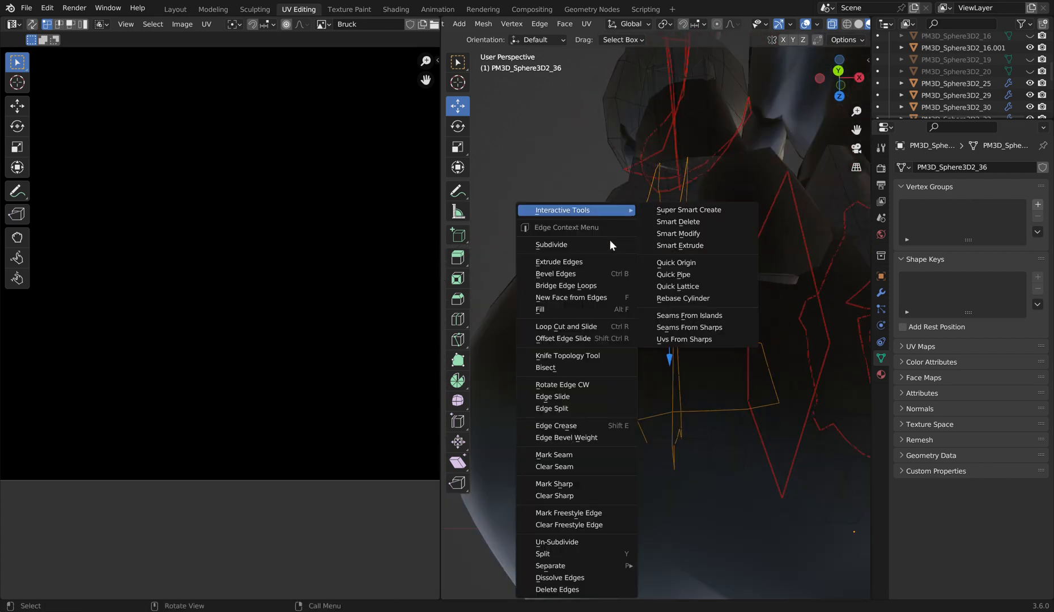
{"action": "left_click", "coordinate": [587, 454]}
{"action": "scroll", "coordinate": [600, 348], "scroll_direction": "down", "scroll_amount": 4}
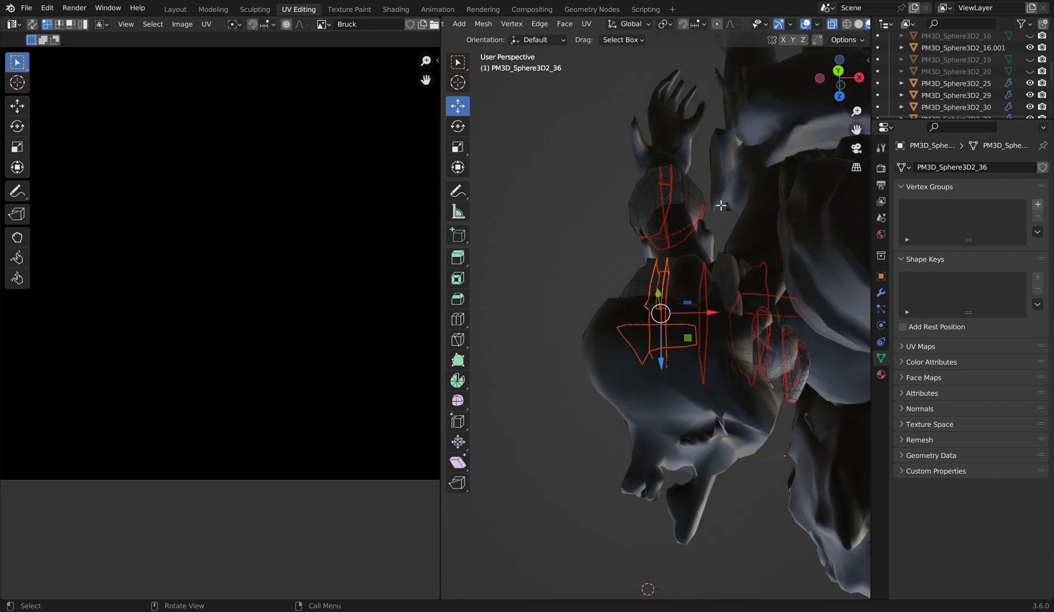
Finish editing the linked arm and shoulder parts and return to Object Mode
{"action": "scroll", "coordinate": [721, 205], "scroll_direction": "down", "scroll_amount": 2}
{"action": "left_click_drag", "start_coordinate": [839, 79], "coordinate": [744, 89]}
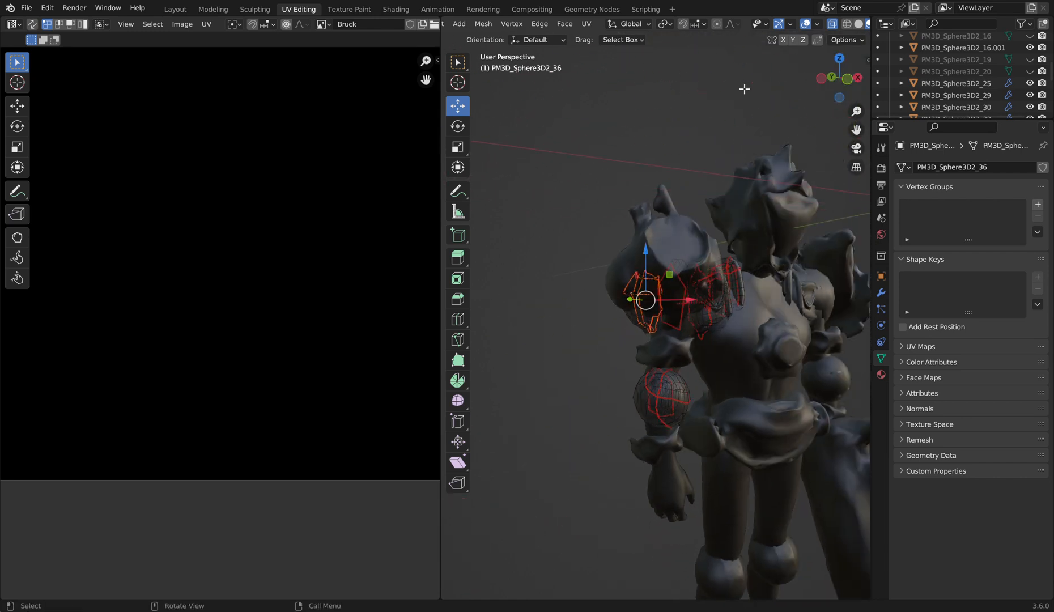
{"action": "scroll", "coordinate": [493, 48], "scroll_direction": "up", "scroll_amount": 3}
{"action": "scroll", "coordinate": [483, 23], "scroll_direction": "up", "scroll_amount": 5}
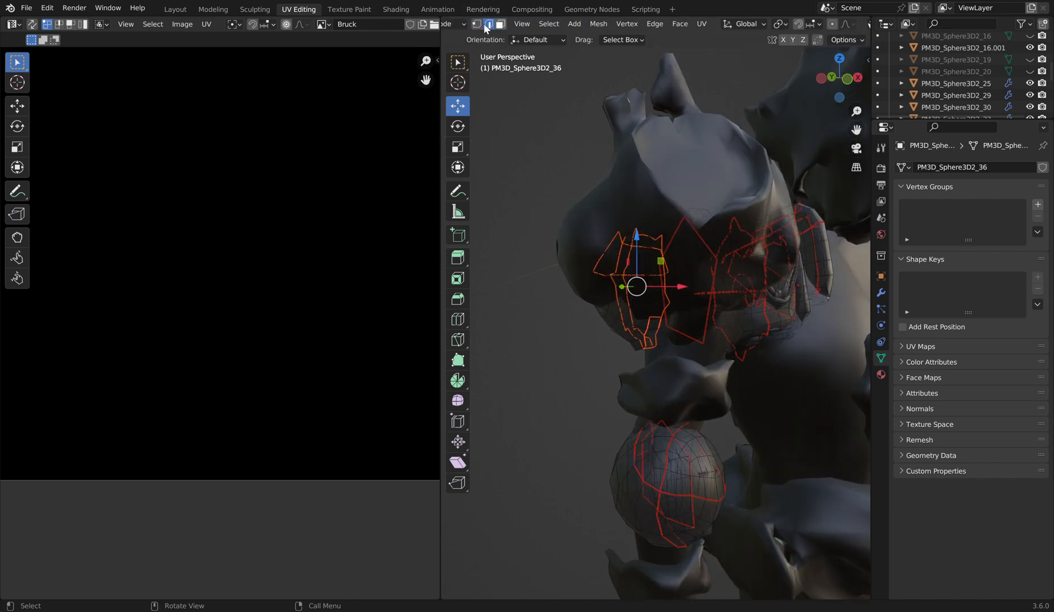
{"action": "left_click", "coordinate": [483, 24]}
{"action": "left_click", "coordinate": [473, 35]}
{"action": "scroll", "coordinate": [528, 318], "scroll_direction": "down", "scroll_amount": 2}
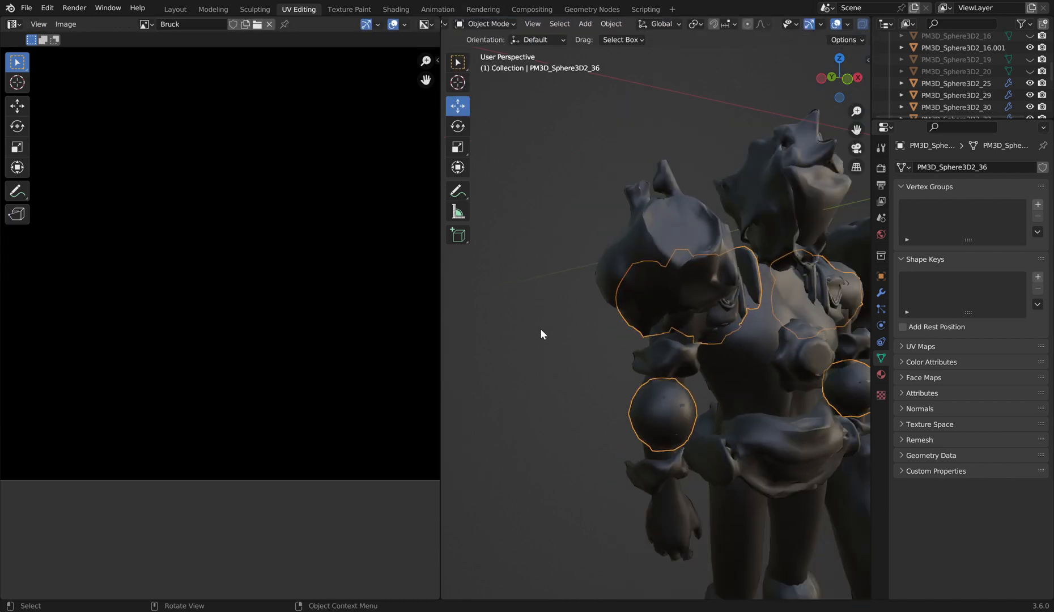
{"action": "left_click_drag", "start_coordinate": [642, 391], "coordinate": [495, 104]}
{"action": "left_click", "coordinate": [486, 24]}
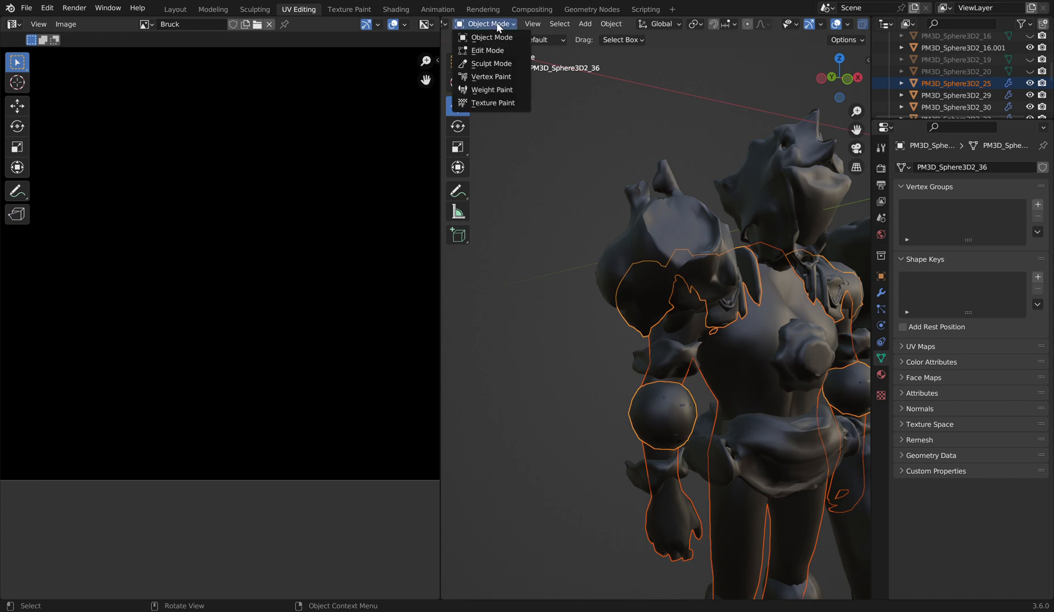
{"action": "scroll", "coordinate": [825, 106], "scroll_direction": "down", "scroll_amount": 2}
{"action": "scroll", "coordinate": [619, 165], "scroll_direction": "down", "scroll_amount": 4}
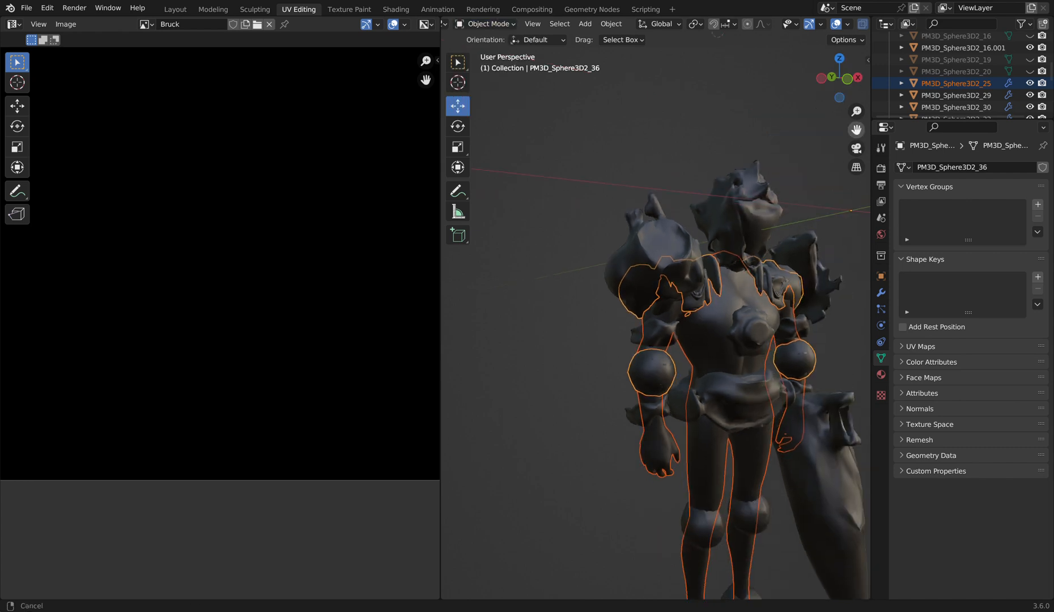
{"action": "left_click_drag", "start_coordinate": [532, 127], "coordinate": [814, 598]}
{"action": "left_click", "coordinate": [498, 25]}
{"action": "left_click", "coordinate": [491, 64]}
{"action": "left_click", "coordinate": [493, 24]}
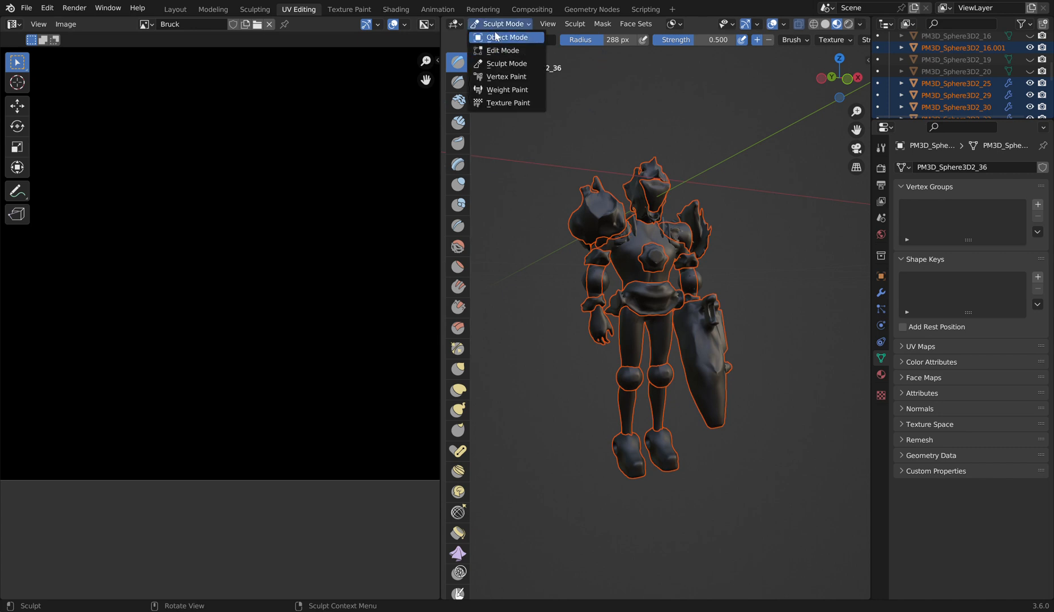
{"action": "left_click", "coordinate": [495, 38]}
Select the waist armour on its own and open it in Edit Mode
{"action": "scroll", "coordinate": [650, 282], "scroll_direction": "up", "scroll_amount": 5}
{"action": "left_click", "coordinate": [638, 285]}
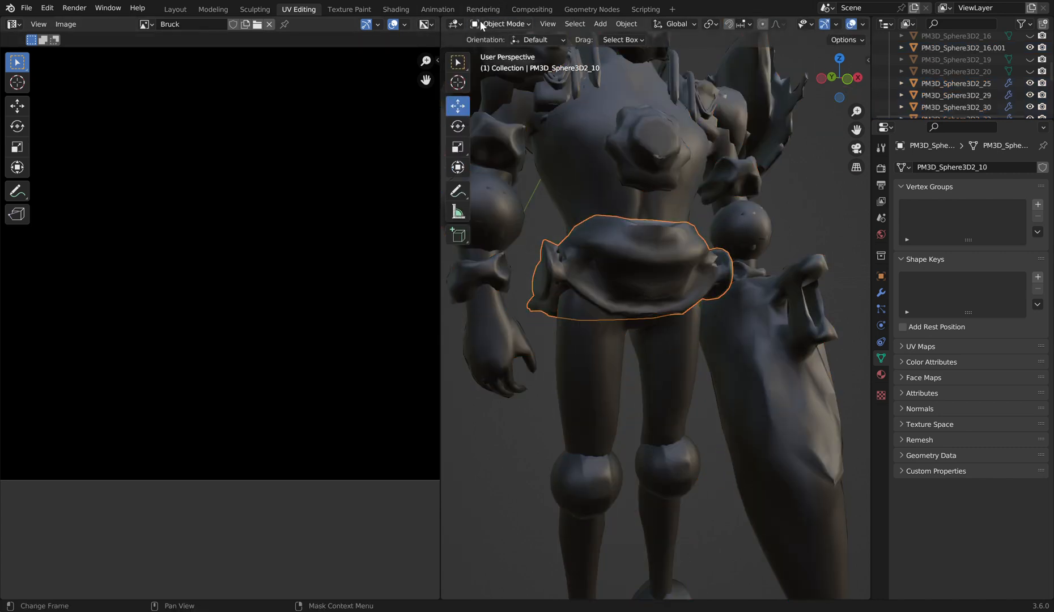
{"action": "left_click", "coordinate": [503, 50]}
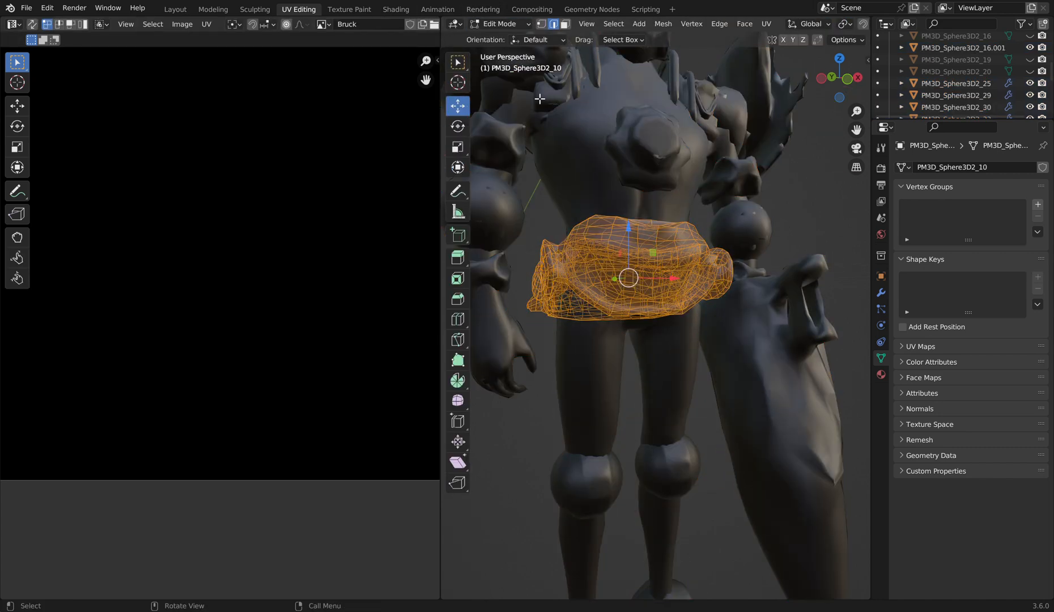
{"action": "left_click", "coordinate": [822, 78]}
Clear the selection and select edge loops around the waist armour's upper rim, sides and back
{"action": "left_click", "coordinate": [803, 177]}
{"action": "left_click_drag", "start_coordinate": [857, 130], "coordinate": [963, 146]}
{"action": "scroll", "coordinate": [693, 219], "scroll_direction": "up", "scroll_amount": 3}
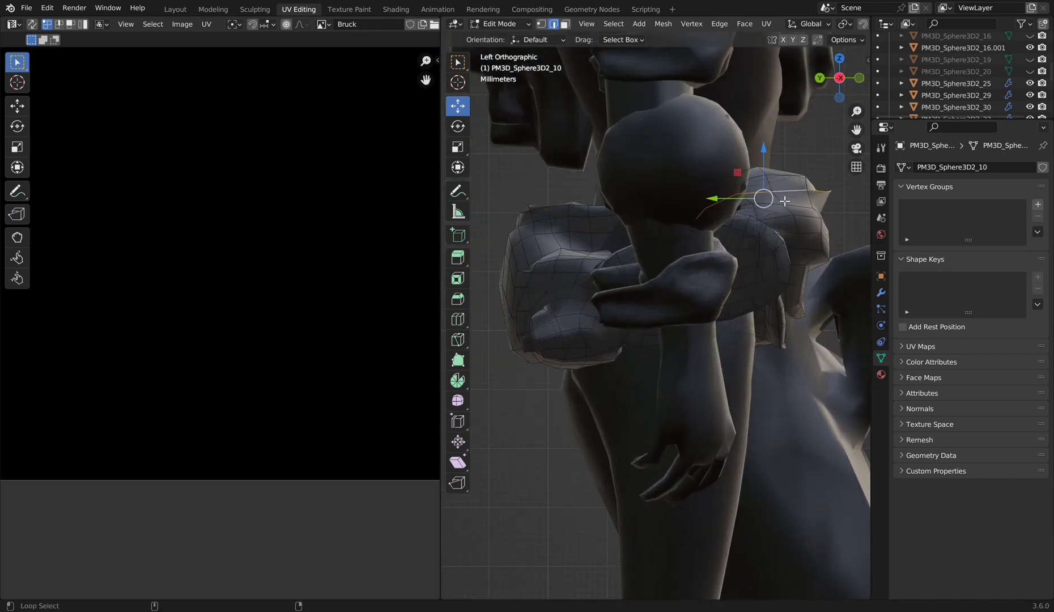
{"action": "left_click_drag", "start_coordinate": [850, 84], "coordinate": [609, 216]}
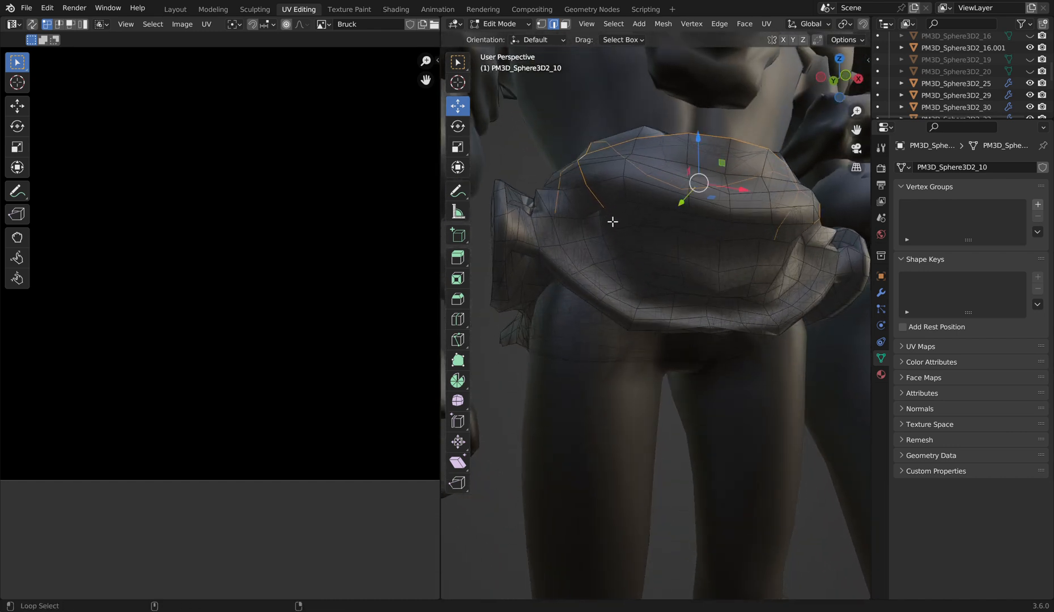
{"action": "scroll", "coordinate": [757, 156], "scroll_direction": "up", "scroll_amount": 1}
{"action": "left_click_drag", "start_coordinate": [842, 95], "coordinate": [773, 154]}
{"action": "left_click", "coordinate": [647, 218], "text": "alt+shift"}
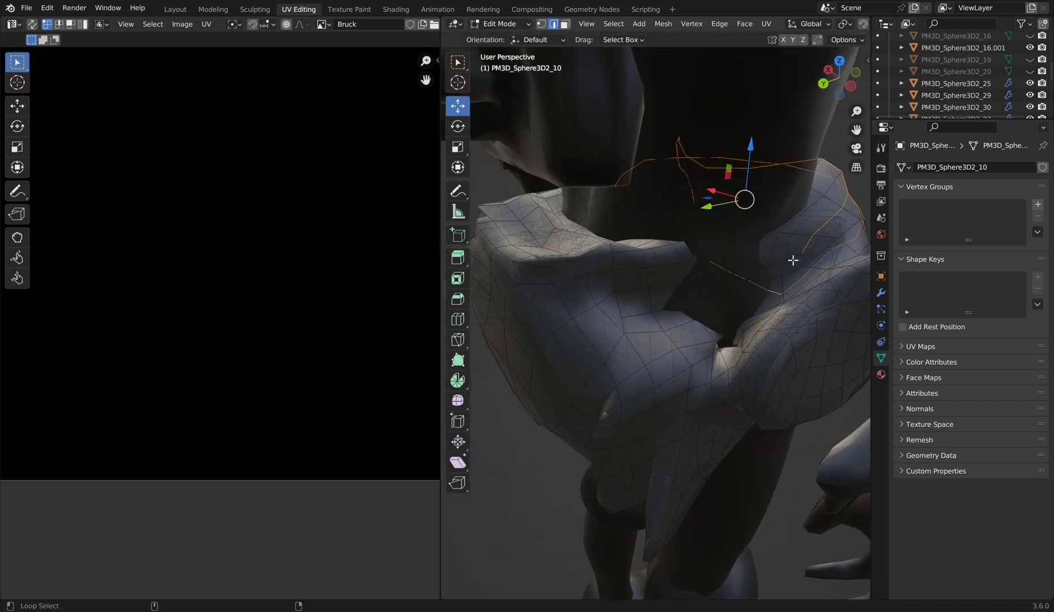
{"action": "left_click_drag", "start_coordinate": [843, 88], "coordinate": [909, 27]}
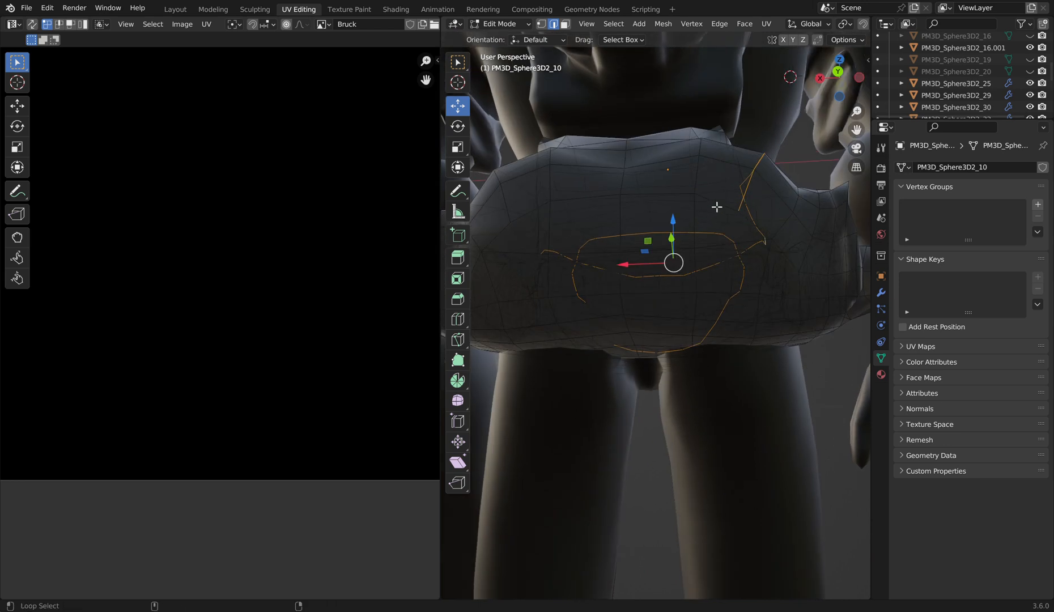
Mark the selected edge loops on the waist armour as seams
{"action": "scroll", "coordinate": [748, 164], "scroll_direction": "down", "scroll_amount": 5}
{"action": "left_click_drag", "start_coordinate": [840, 78], "coordinate": [641, 93]}
{"action": "right_click", "coordinate": [694, 207]}
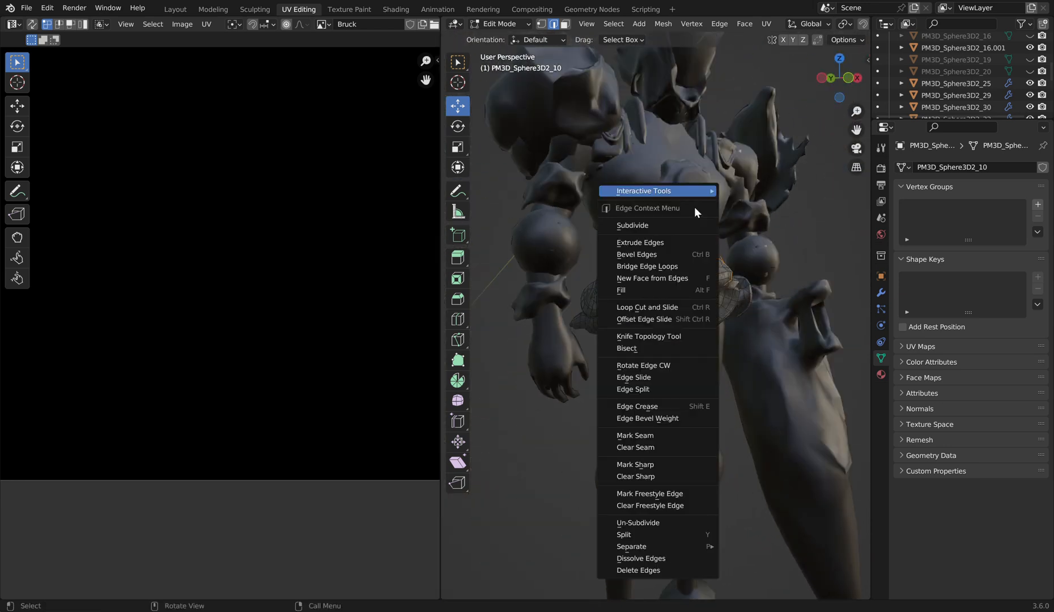
{"action": "left_click", "coordinate": [672, 437]}
Clear the selection and select an edge loop running down one side of the waist armour
{"action": "left_click_drag", "start_coordinate": [840, 78], "coordinate": [796, 156]}
{"action": "scroll", "coordinate": [765, 190], "scroll_direction": "up", "scroll_amount": 6}
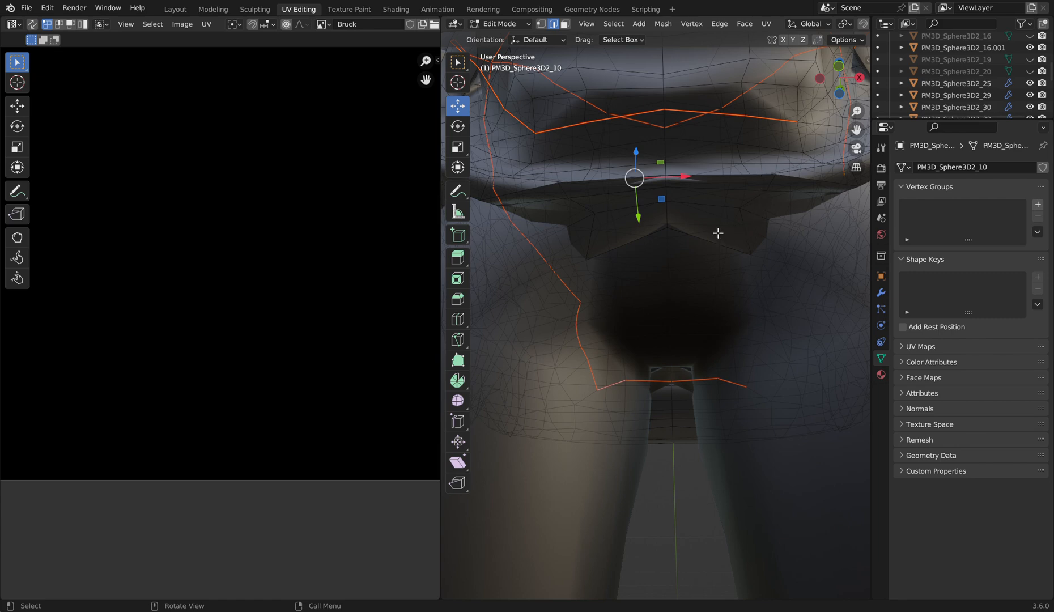
{"action": "scroll", "coordinate": [757, 189], "scroll_direction": "down", "scroll_amount": 3}
{"action": "left_click_drag", "start_coordinate": [842, 89], "coordinate": [839, 66]}
{"action": "scroll", "coordinate": [710, 255], "scroll_direction": "up", "scroll_amount": 3}
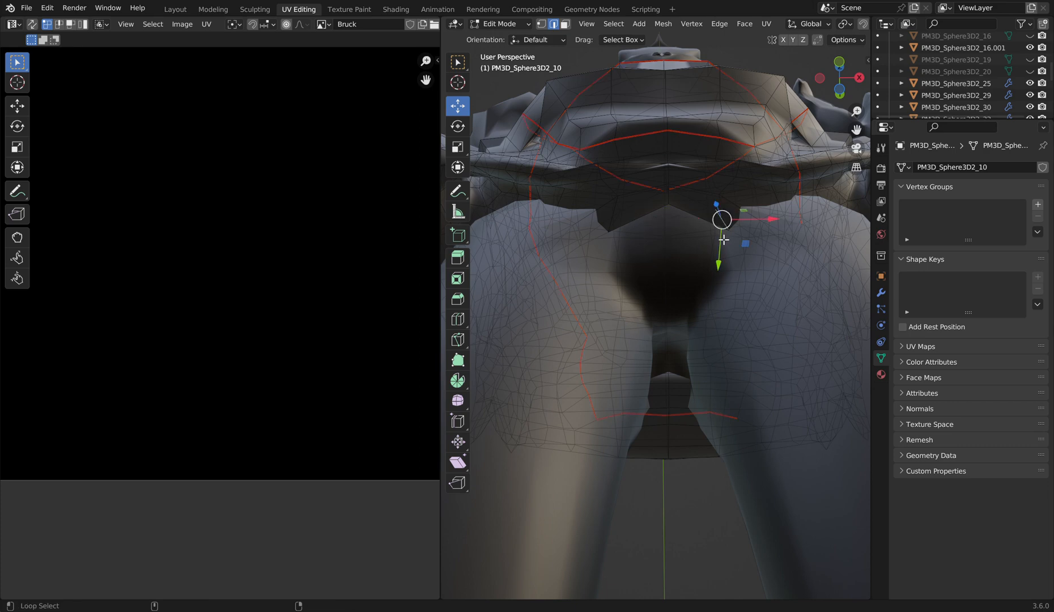
{"action": "scroll", "coordinate": [724, 240], "scroll_direction": "down", "scroll_amount": 3}
{"action": "left_click_drag", "start_coordinate": [849, 60], "coordinate": [783, 135]}
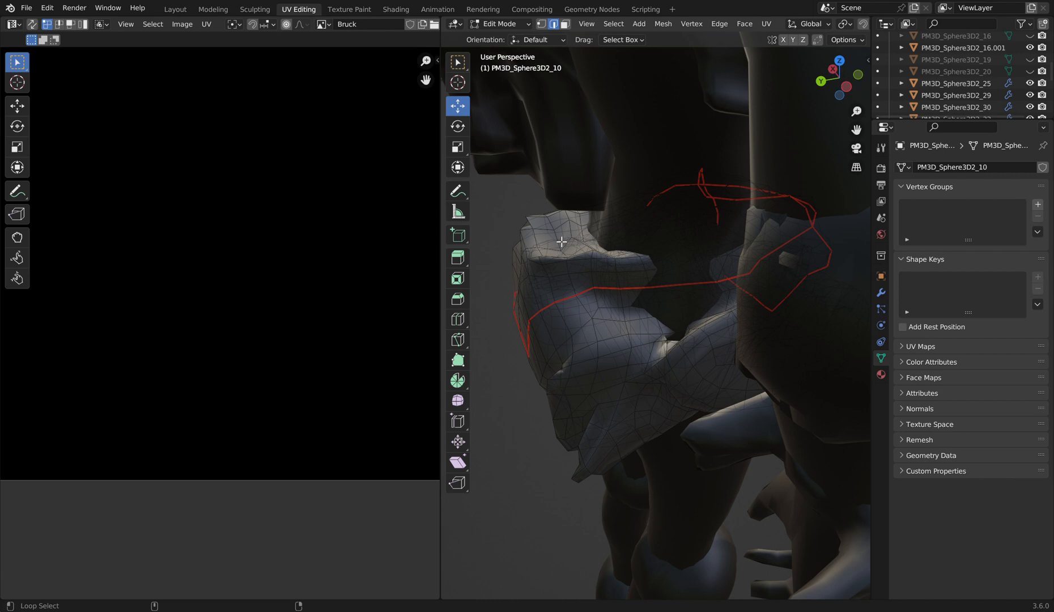
{"action": "left_click_drag", "start_coordinate": [835, 82], "coordinate": [1023, 82]}
{"action": "scroll", "coordinate": [751, 351], "scroll_direction": "up", "scroll_amount": 2}
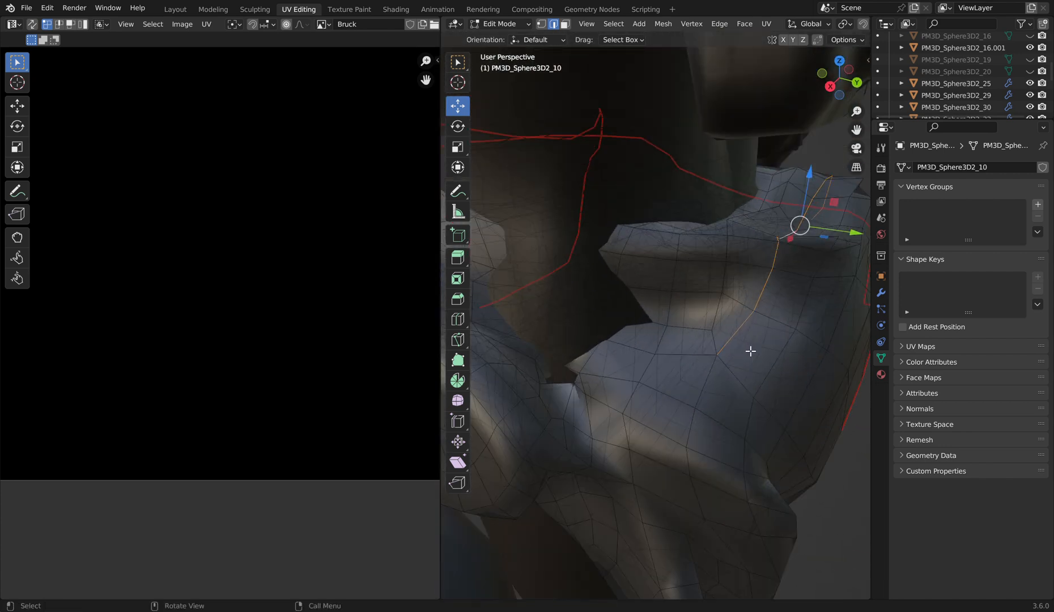
Add edge rows along the waist armour's lower rim and inner side to the selection
{"action": "left_click_drag", "start_coordinate": [837, 85], "coordinate": [838, 594]}
{"action": "scroll", "coordinate": [771, 104], "scroll_direction": "down", "scroll_amount": 1}
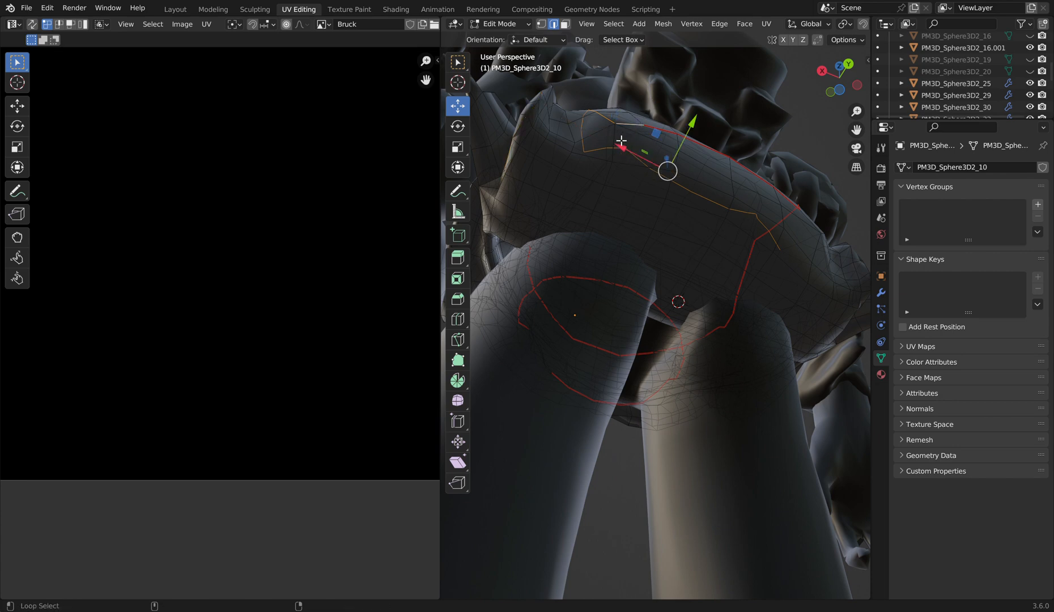
{"action": "left_click_drag", "start_coordinate": [842, 91], "coordinate": [856, 110]}
{"action": "scroll", "coordinate": [681, 293], "scroll_direction": "up", "scroll_amount": 3}
{"action": "scroll", "coordinate": [721, 196], "scroll_direction": "up", "scroll_amount": 4}
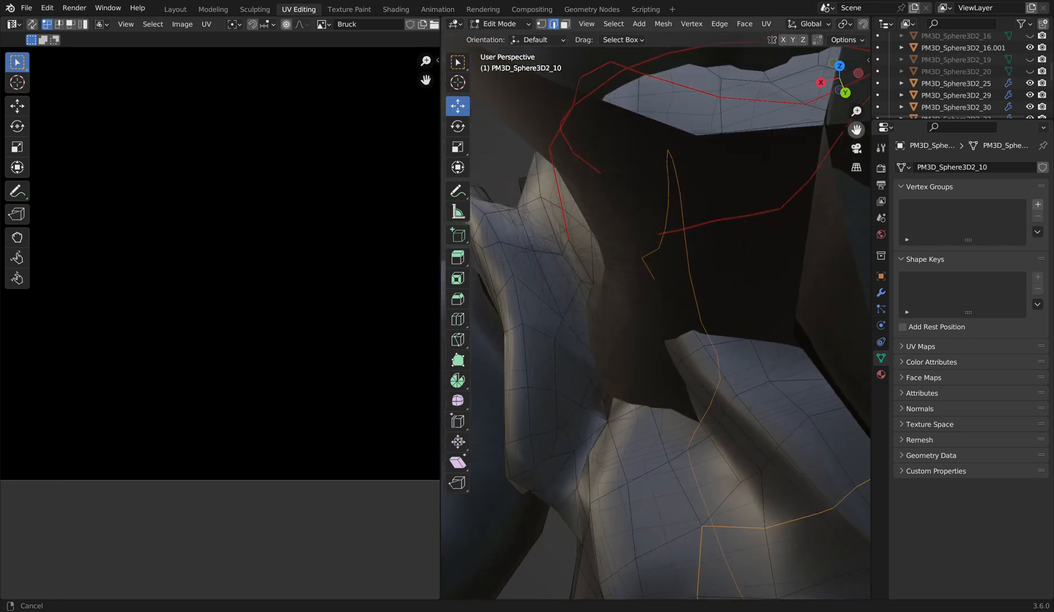
{"action": "left_click_drag", "start_coordinate": [835, 90], "coordinate": [766, 40]}
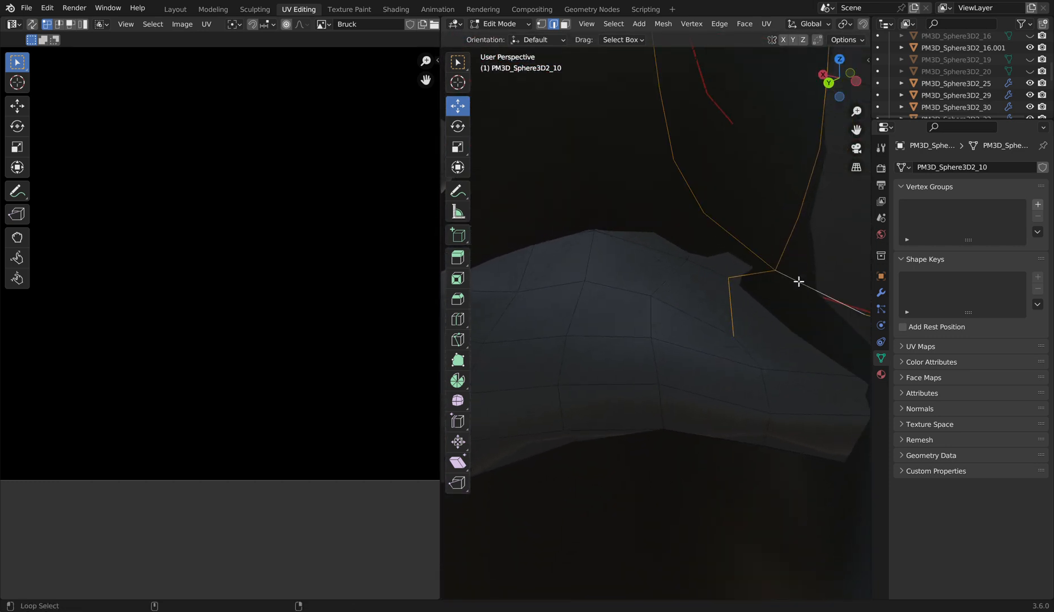
Mark the newly selected side and inner edges of the waist armour as seams
{"action": "left_click_drag", "start_coordinate": [856, 130], "coordinate": [576, 218]}
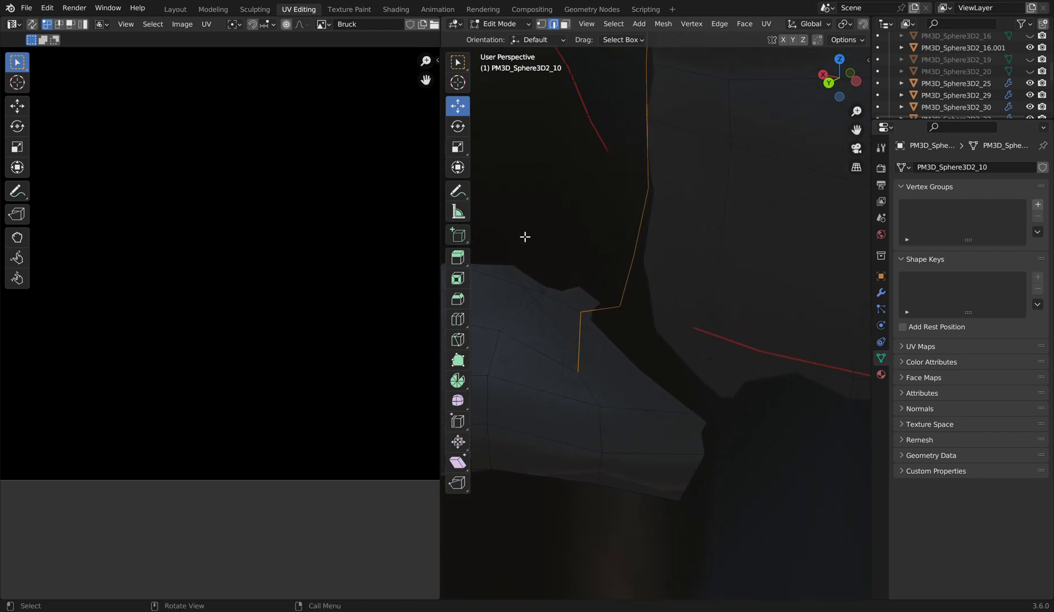
{"action": "right_click", "coordinate": [621, 232]}
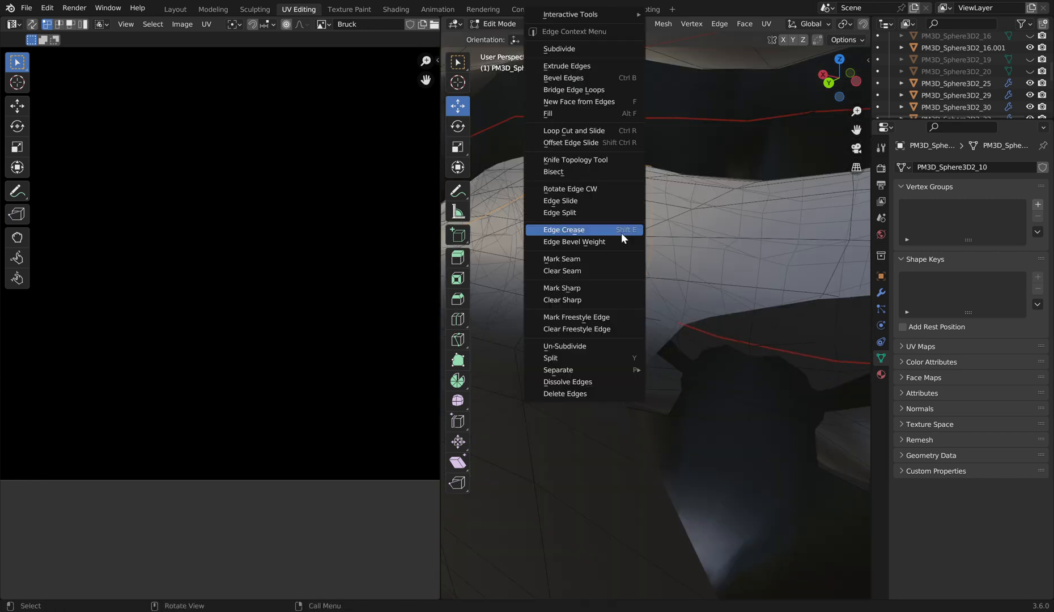
{"action": "left_click", "coordinate": [601, 262]}
Start a new selection with edges that link the open ends of the waist armour's existing seams
{"action": "left_click_drag", "start_coordinate": [839, 75], "coordinate": [815, 95]}
{"action": "scroll", "coordinate": [685, 396], "scroll_direction": "up", "scroll_amount": 3}
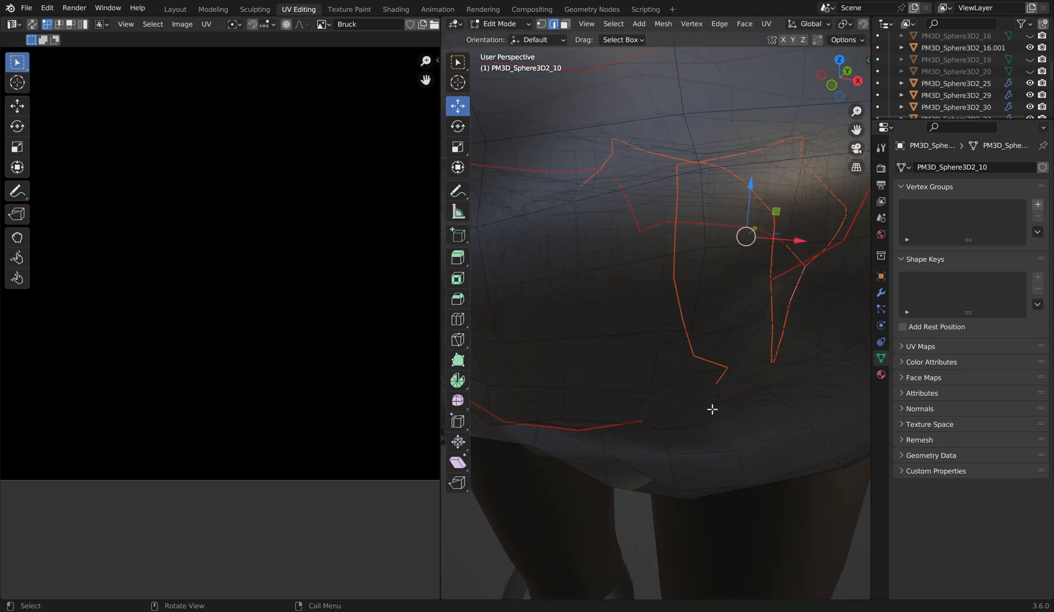
{"action": "left_click", "coordinate": [706, 399]}
{"action": "left_click_drag", "start_coordinate": [836, 111], "coordinate": [834, 95]}
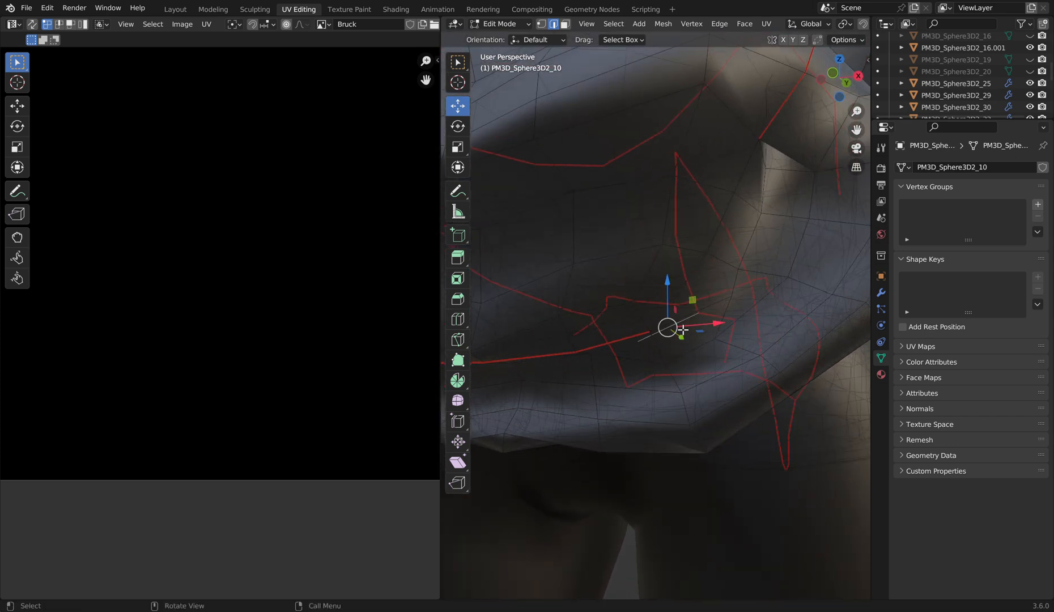
{"action": "left_click_drag", "start_coordinate": [818, 86], "coordinate": [841, 93]}
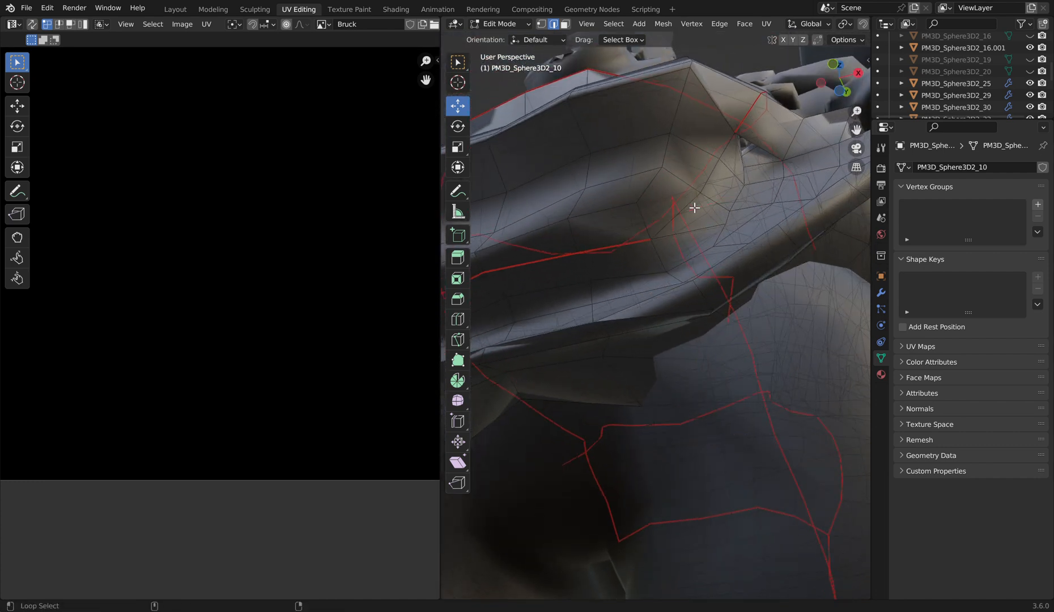
{"action": "left_click_drag", "start_coordinate": [829, 71], "coordinate": [794, 128]}
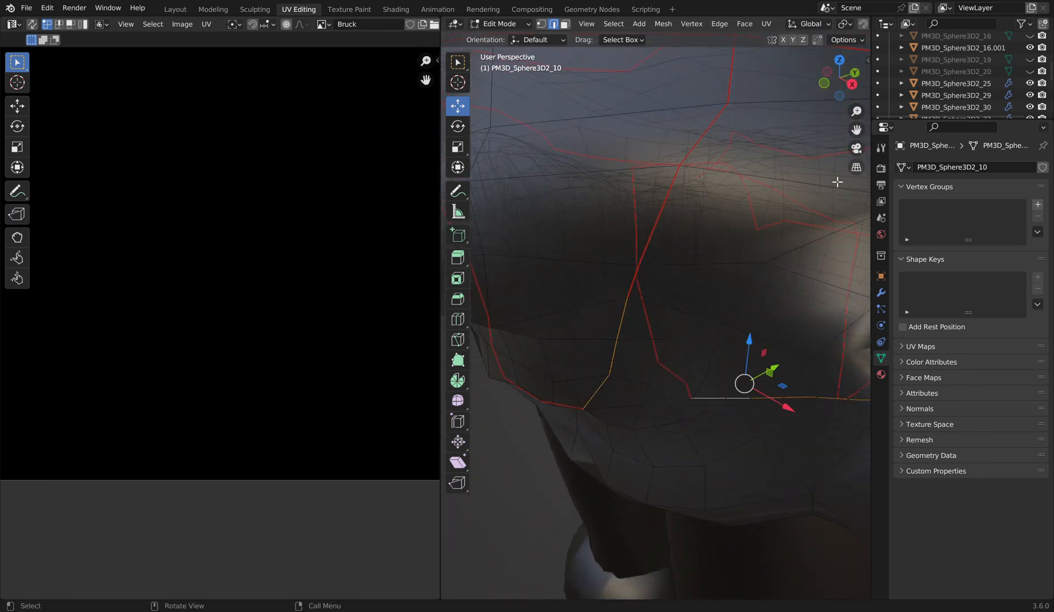
Extend the selection with a crosswise row of edges along the inner side of the waist armour
{"action": "left_click_drag", "start_coordinate": [838, 95], "coordinate": [746, 58]}
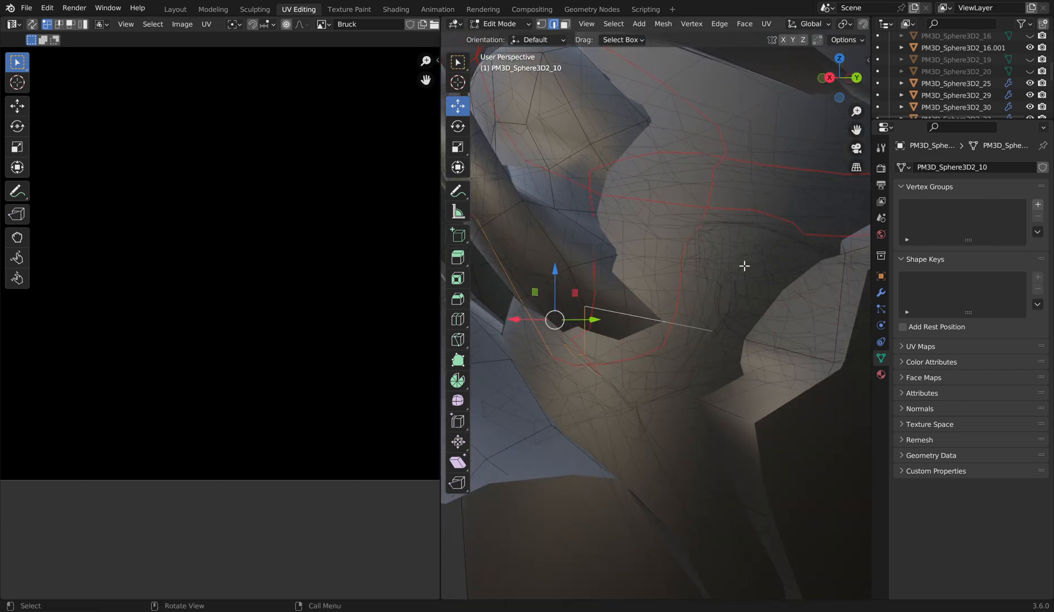
{"action": "left_click_drag", "start_coordinate": [820, 90], "coordinate": [798, 100]}
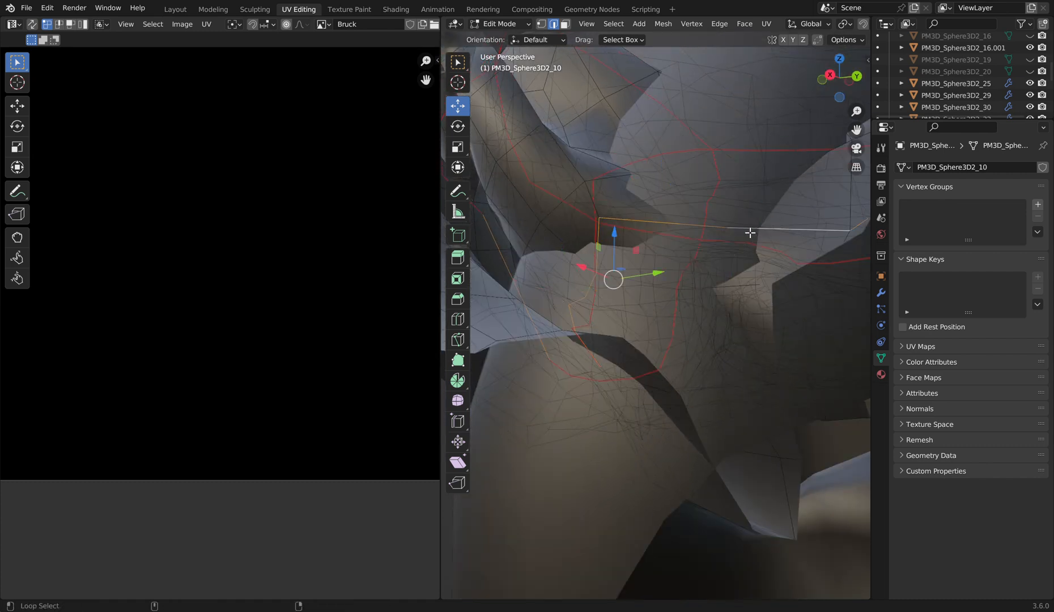
{"action": "middle_click_drag", "start_coordinate": [750, 232], "coordinate": [769, 151]}
{"action": "mouse_move", "coordinate": [829, 75]}
{"action": "left_mouse_down"}
{"action": "mouse_move", "coordinate": [808, 88]}
{"action": "mouse_move", "coordinate": [821, 82]}
{"action": "left_mouse_up"}
{"action": "scroll", "coordinate": [850, 101], "scroll_direction": "up", "scroll_amount": 3}
Continue the crosswise edge row across the front part of the waist armour, past the existing lengthwise seams
{"action": "mouse_move", "coordinate": [856, 130]}
{"action": "left_mouse_down"}
{"action": "mouse_move", "coordinate": [757, 48]}
{"action": "mouse_move", "coordinate": [636, 3]}
{"action": "mouse_move", "coordinate": [846, 145]}
{"action": "left_mouse_up"}
{"action": "left_click_drag", "start_coordinate": [843, 82], "coordinate": [992, 41]}
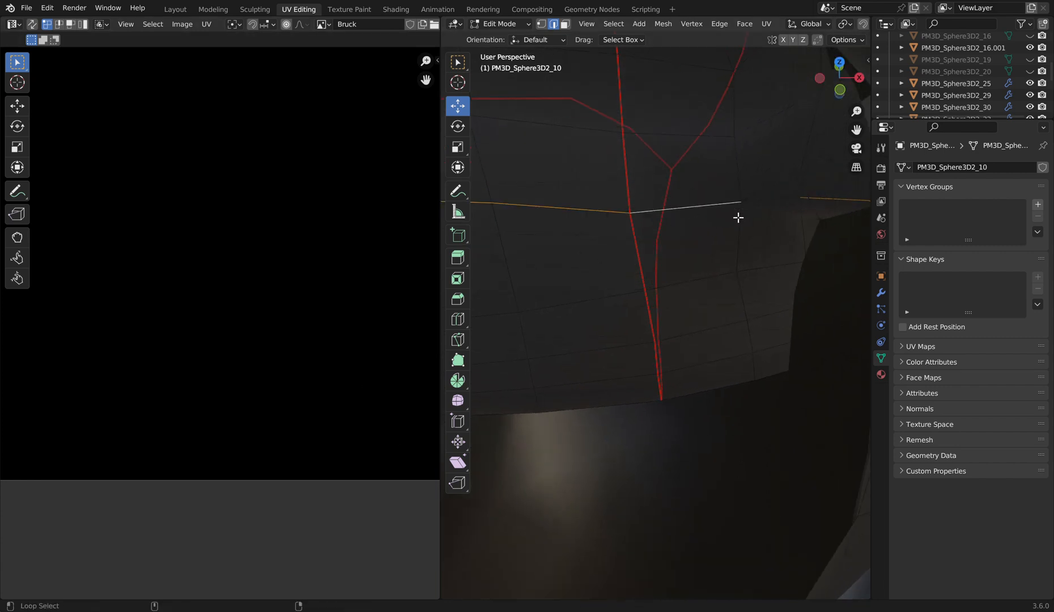
{"action": "scroll", "coordinate": [739, 81], "scroll_direction": "down", "scroll_amount": 5}
{"action": "left_click_drag", "start_coordinate": [832, 72], "coordinate": [511, 133]}
{"action": "left_click_drag", "start_coordinate": [848, 92], "coordinate": [932, 82]}
{"action": "scroll", "coordinate": [848, 112], "scroll_direction": "up", "scroll_amount": 6}
{"action": "key", "text": "g"}
{"action": "left_click", "coordinate": [832, 214]}
{"action": "key", "text": "ctrl+z"}
Extend the edge selection around the inner side of the waist armour, closing the remaining gaps in the crosswise row
{"action": "left_click_drag", "start_coordinate": [857, 130], "coordinate": [630, 264]}
{"action": "left_click_drag", "start_coordinate": [848, 75], "coordinate": [831, 94]}
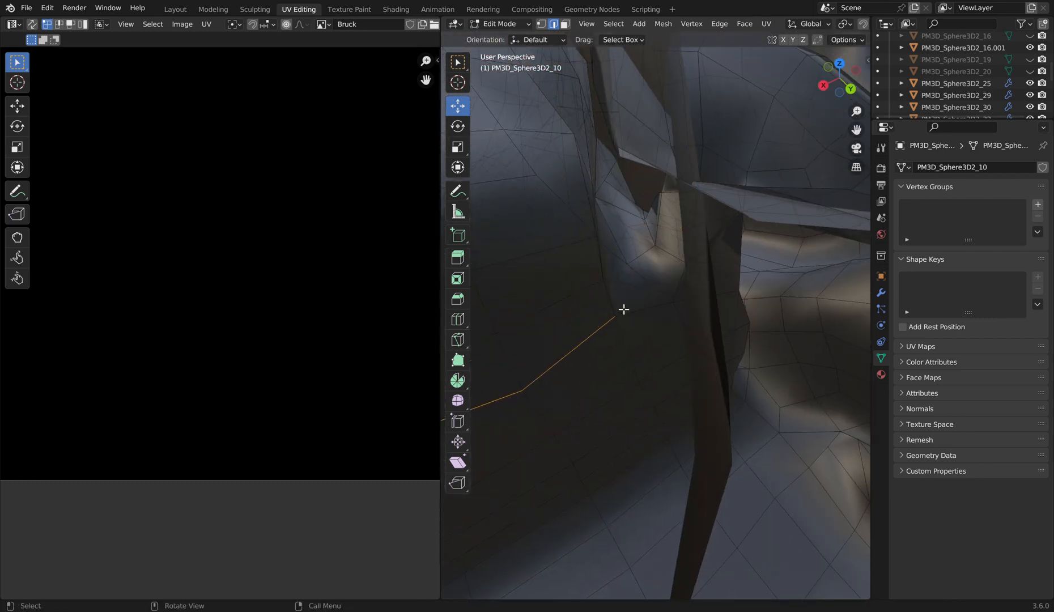
{"action": "scroll", "coordinate": [785, 118], "scroll_direction": "down", "scroll_amount": 5}
{"action": "left_click_drag", "start_coordinate": [852, 71], "coordinate": [831, 102]}
{"action": "scroll", "coordinate": [709, 245], "scroll_direction": "up", "scroll_amount": 4}
{"action": "scroll", "coordinate": [679, 277], "scroll_direction": "up", "scroll_amount": 1}
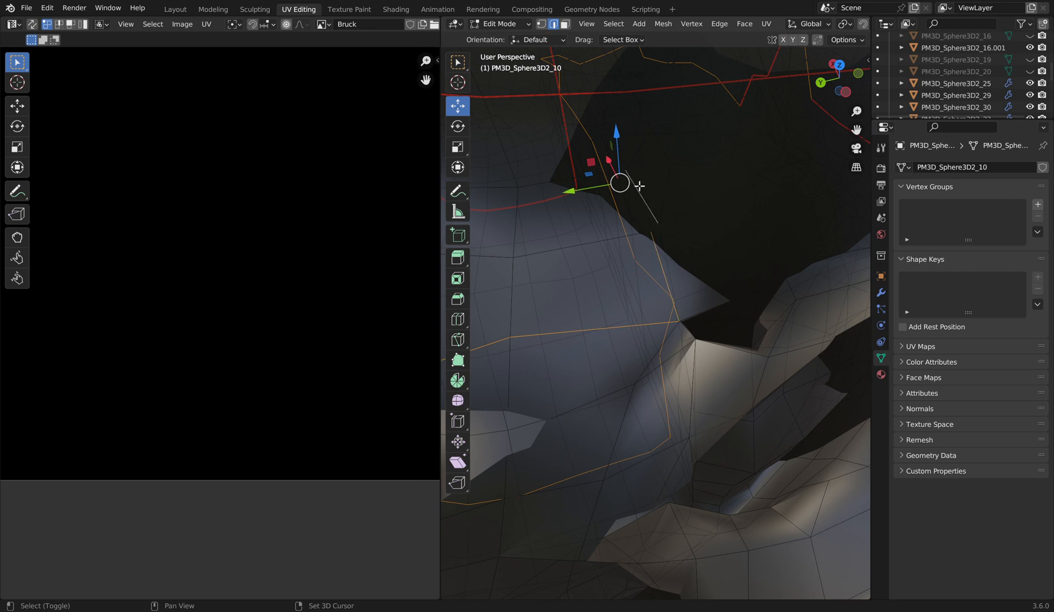
{"action": "left_click_drag", "start_coordinate": [840, 83], "coordinate": [861, 85]}
{"action": "scroll", "coordinate": [662, 128], "scroll_direction": "down", "scroll_amount": 2}
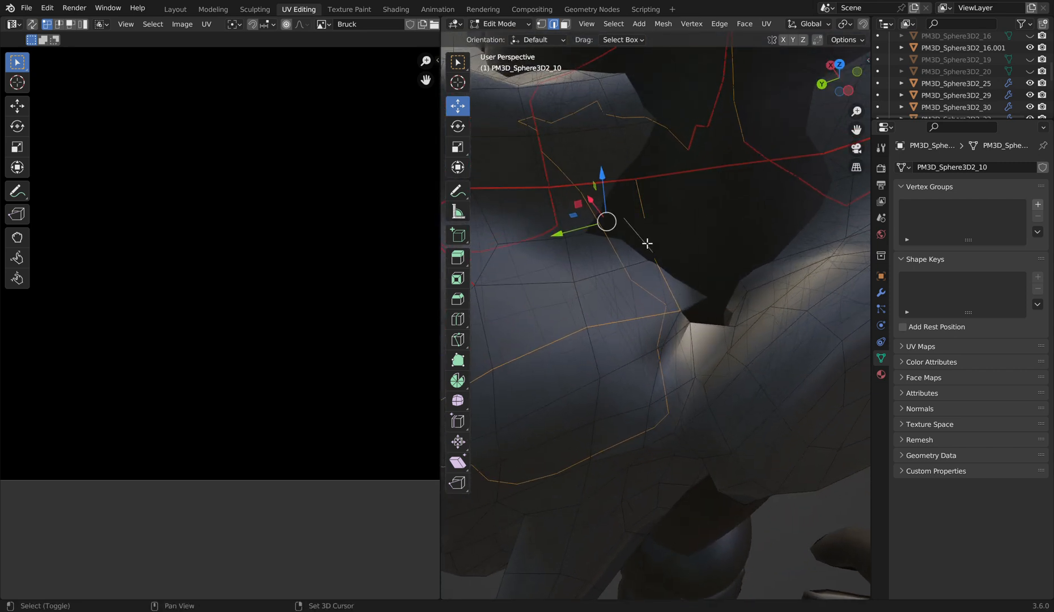
Mark the selected crosswise edges of the waist armour as seams
{"action": "scroll", "coordinate": [793, 101], "scroll_direction": "down", "scroll_amount": 5}
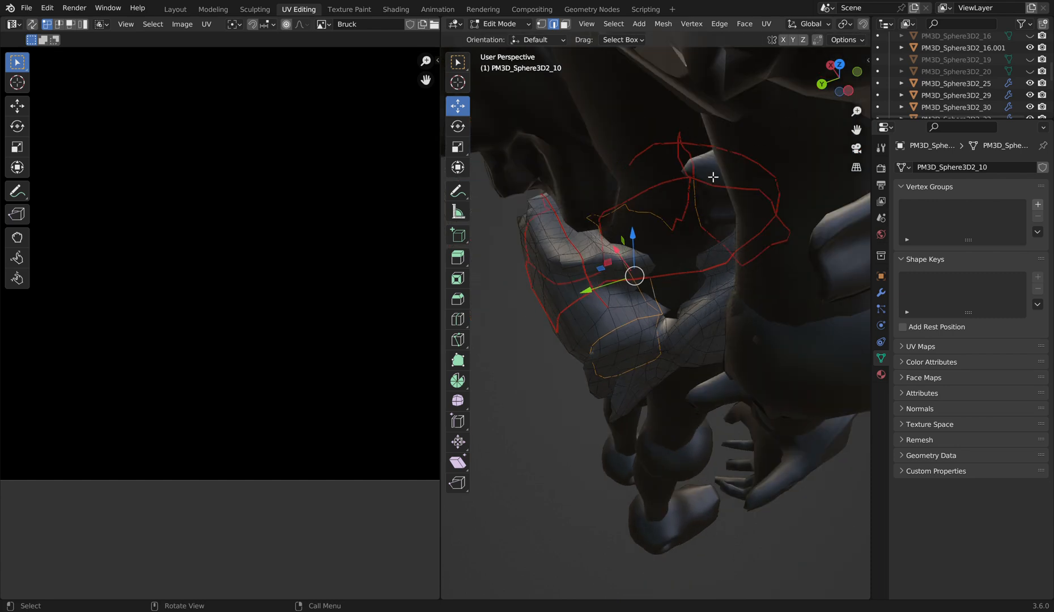
{"action": "right_click", "coordinate": [702, 185]}
{"action": "left_click", "coordinate": [647, 259]}
Start another edge selection on the waist armour's inner side, branching off the seams near its side opening
{"action": "left_click_drag", "start_coordinate": [833, 94], "coordinate": [773, 122]}
{"action": "left_click_drag", "start_coordinate": [856, 132], "coordinate": [829, 91]}
{"action": "scroll", "coordinate": [647, 290], "scroll_direction": "up", "scroll_amount": 2}
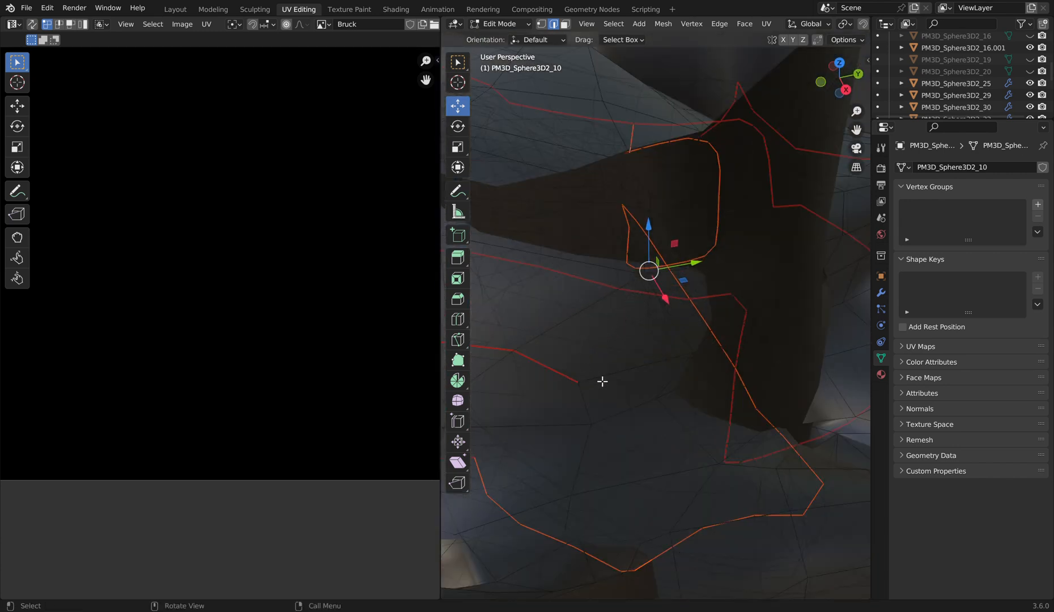
{"action": "mouse_move", "coordinate": [848, 86]}
{"action": "left_mouse_down"}
{"action": "mouse_move", "coordinate": [835, 91]}
{"action": "mouse_move", "coordinate": [834, 79]}
{"action": "mouse_move", "coordinate": [836, 91]}
{"action": "left_mouse_up"}
{"action": "left_click_drag", "start_coordinate": [856, 130], "coordinate": [794, 121]}
{"action": "scroll", "coordinate": [757, 195], "scroll_direction": "up", "scroll_amount": 2}
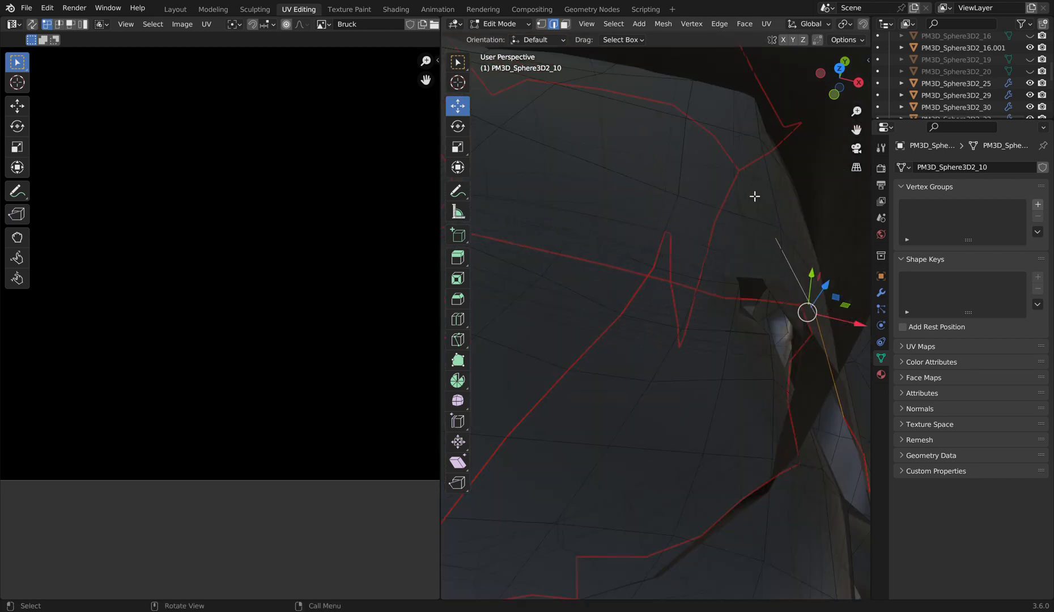
{"action": "left_click", "coordinate": [708, 213], "text": "shift"}
Complete the new edge row along the waist armour's side and mark it as a seam
{"action": "left_click_drag", "start_coordinate": [841, 78], "coordinate": [710, 101]}
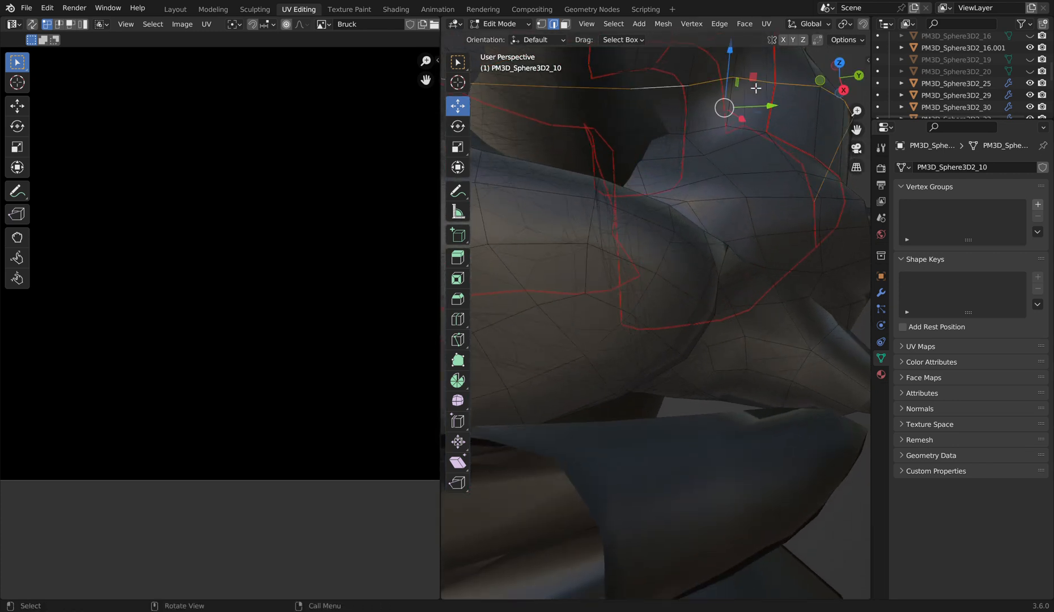
{"action": "left_click_drag", "start_coordinate": [860, 91], "coordinate": [747, 253]}
{"action": "left_click_drag", "start_coordinate": [725, 197], "coordinate": [675, 145], "text": "ctrl"}
{"action": "right_click", "coordinate": [707, 214]}
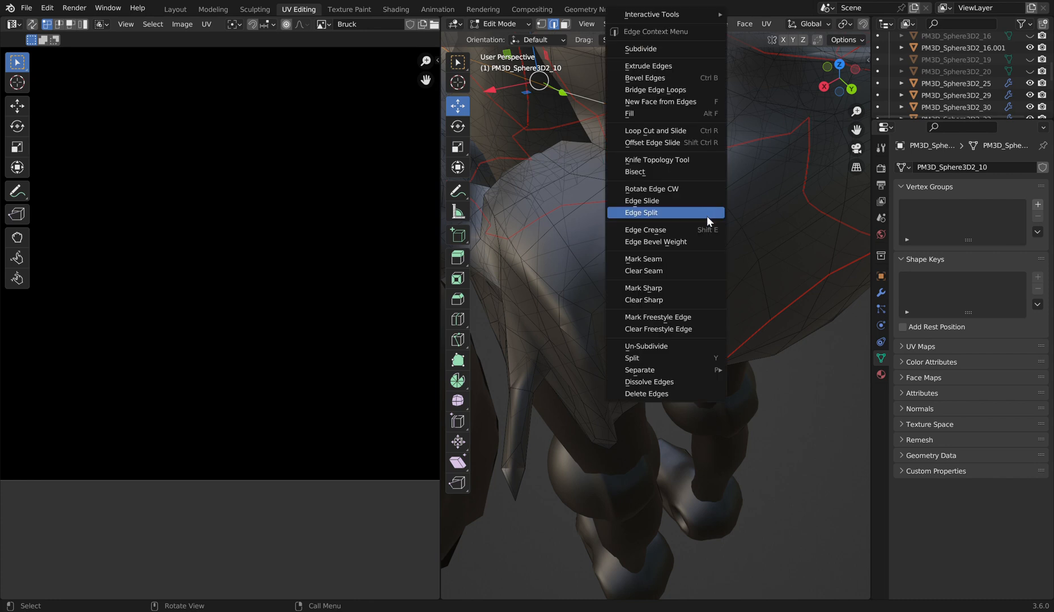
{"action": "left_click", "coordinate": [682, 262]}
Return the waist armour to Object Mode and clear the object selection
{"action": "scroll", "coordinate": [701, 205], "scroll_direction": "down", "scroll_amount": 5}
{"action": "scroll", "coordinate": [767, 108], "scroll_direction": "down", "scroll_amount": 5}
{"action": "left_click_drag", "start_coordinate": [838, 83], "coordinate": [571, 6]}
{"action": "left_click", "coordinate": [498, 26]}
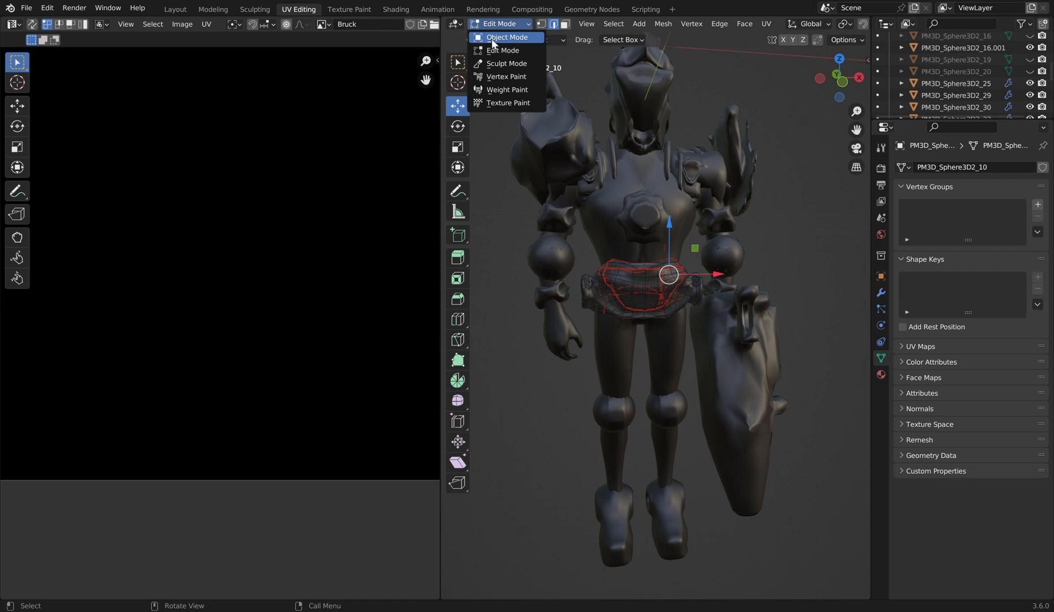
{"action": "left_click", "coordinate": [492, 38]}
{"action": "left_click", "coordinate": [769, 479]}
Select all visible character parts, including the shield, and enter Edit Mode on them together
{"action": "scroll", "coordinate": [697, 376], "scroll_direction": "down", "scroll_amount": 4}
{"action": "left_click_drag", "start_coordinate": [541, 112], "coordinate": [812, 558]}
{"action": "left_click", "coordinate": [496, 27]}
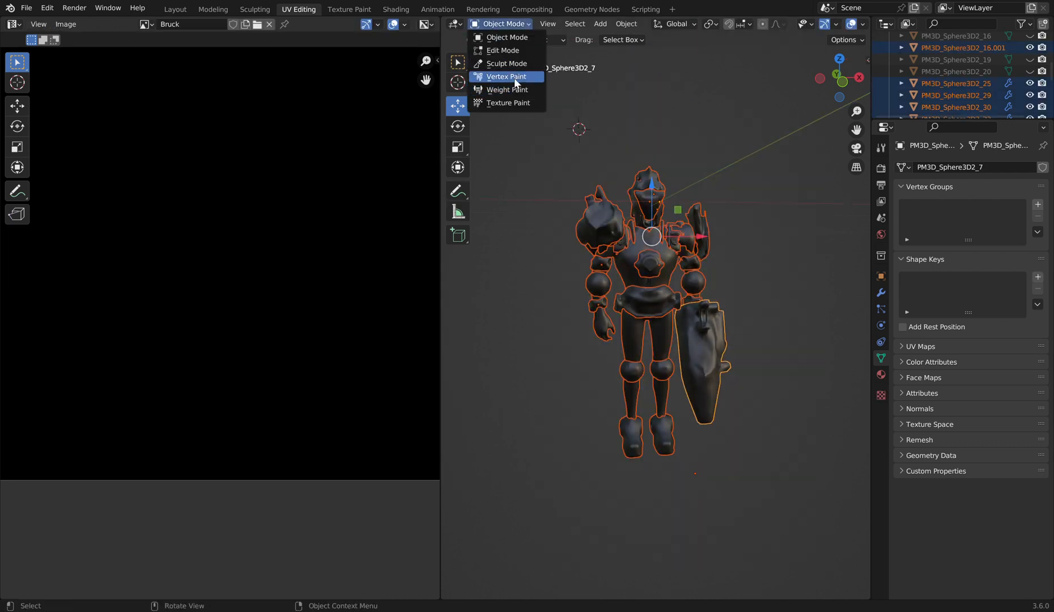
{"action": "left_click", "coordinate": [522, 53]}
Select the geometry of all the parts with X-ray enabled and unwrap it along the seams
{"action": "scroll", "coordinate": [808, 22], "scroll_direction": "down", "scroll_amount": 8}
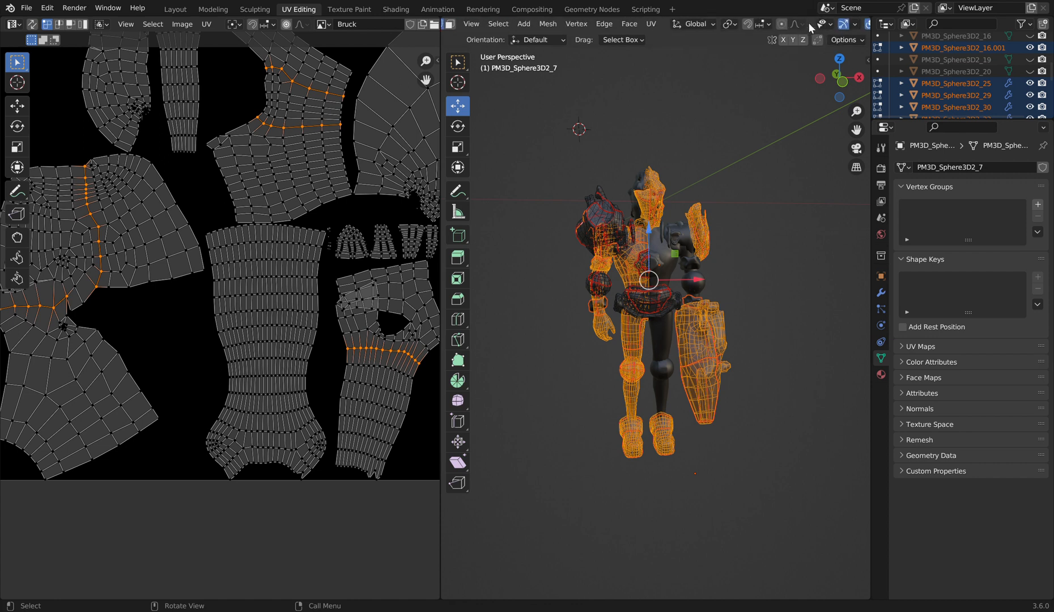
{"action": "scroll", "coordinate": [650, 128], "scroll_direction": "down", "scroll_amount": 4}
{"action": "left_click_drag", "start_coordinate": [592, 162], "coordinate": [763, 515]}
{"action": "scroll", "coordinate": [567, 25], "scroll_direction": "down", "scroll_amount": 2}
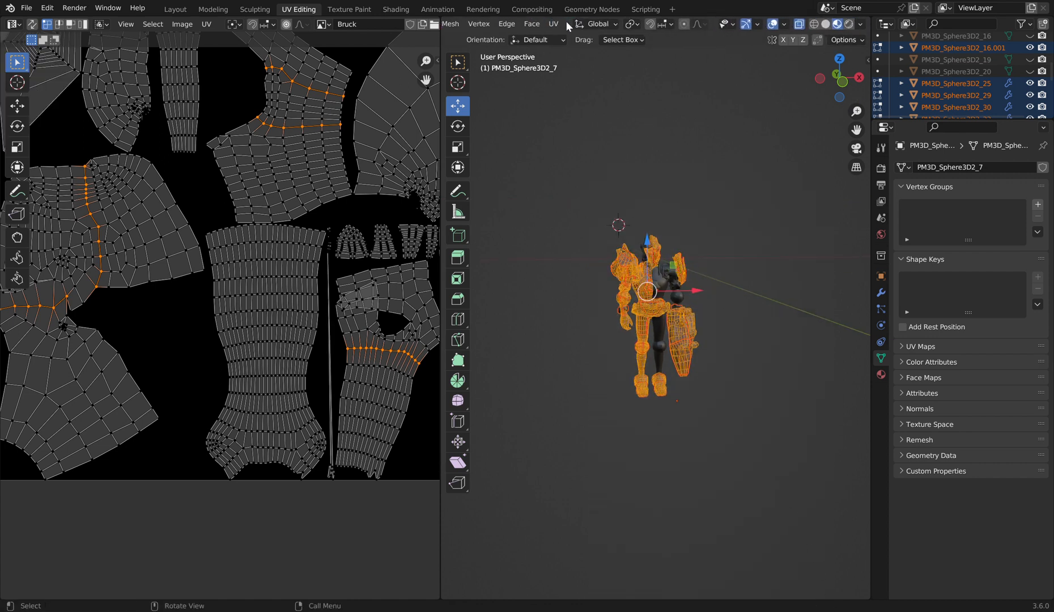
{"action": "key", "text": "u"}
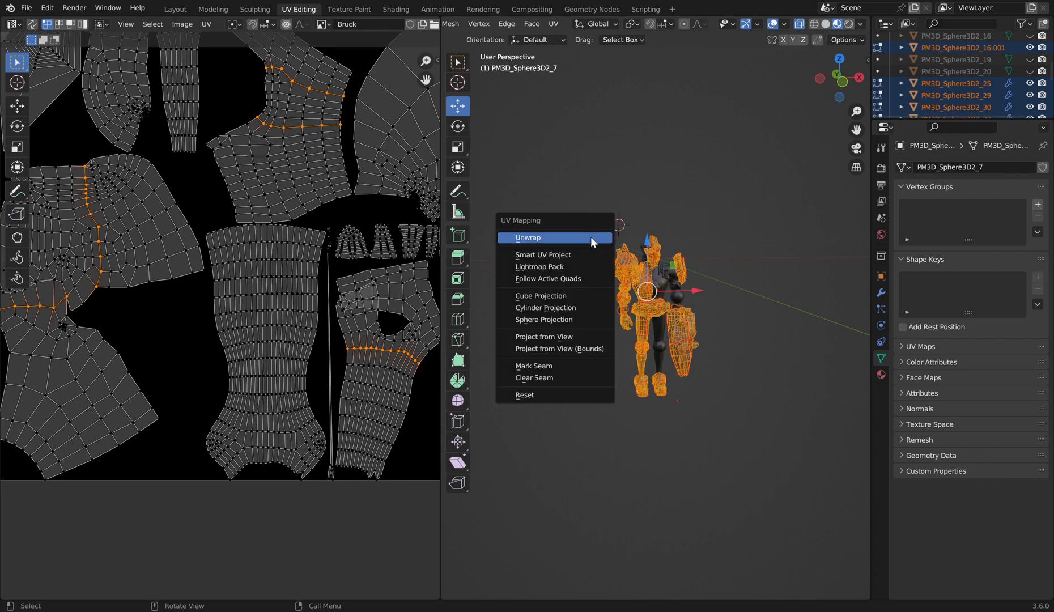
{"action": "left_click", "coordinate": [591, 237]}
Reselect the geometry of all the parts and examine the unwrapped UV layout alongside the model
{"action": "scroll", "coordinate": [260, 250], "scroll_direction": "down", "scroll_amount": 6}
{"action": "scroll", "coordinate": [301, 255], "scroll_direction": "up", "scroll_amount": 6}
{"action": "left_click", "coordinate": [625, 176]}
{"action": "scroll", "coordinate": [609, 187], "scroll_direction": "up", "scroll_amount": 4}
{"action": "scroll", "coordinate": [609, 187], "scroll_direction": "down", "scroll_amount": 3}
{"action": "left_click_drag", "start_coordinate": [533, 151], "coordinate": [928, 547]}
{"action": "scroll", "coordinate": [252, 274], "scroll_direction": "down", "scroll_amount": 6}
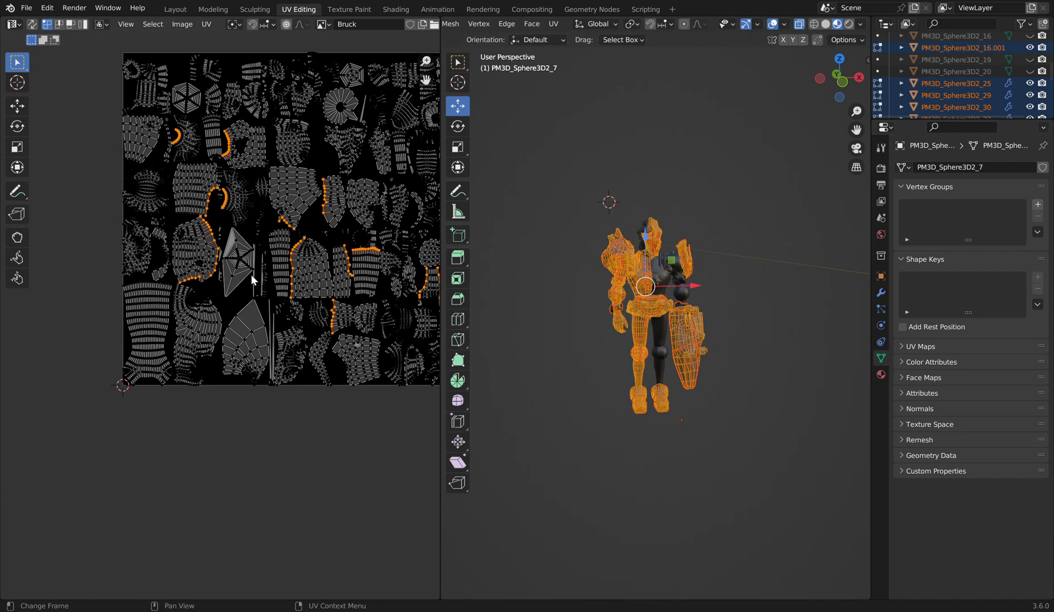
{"action": "scroll", "coordinate": [251, 274], "scroll_direction": "up", "scroll_amount": 1}
{"action": "scroll", "coordinate": [652, 312], "scroll_direction": "up", "scroll_amount": 2}
{"action": "scroll", "coordinate": [641, 270], "scroll_direction": "up", "scroll_amount": 1}
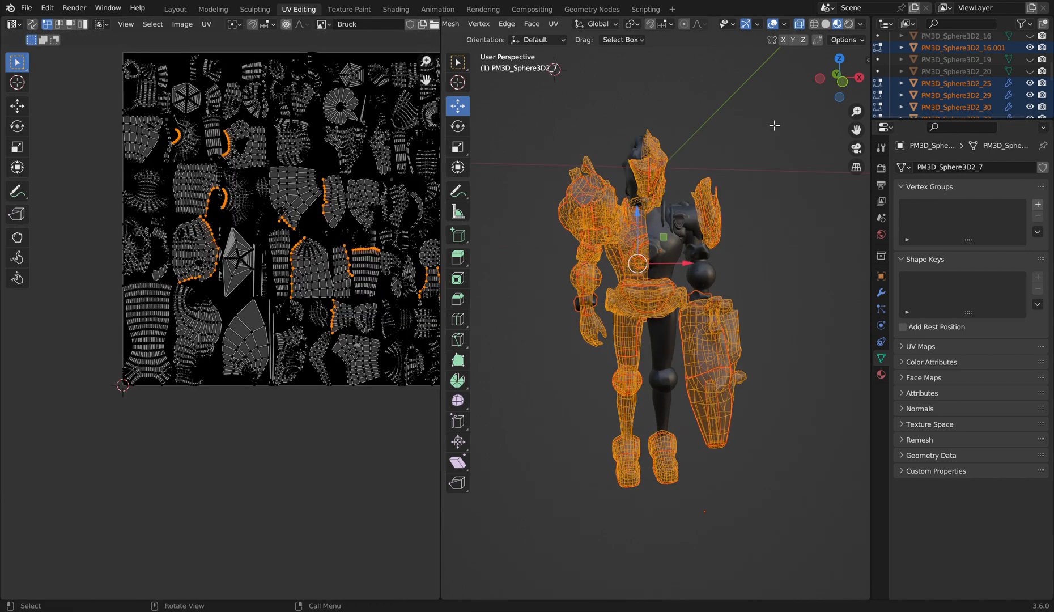
Preview the character in Texture Paint mode and return it to Object Mode
{"action": "mouse_move", "coordinate": [832, 85]}
{"action": "left_mouse_down"}
{"action": "mouse_move", "coordinate": [808, 85]}
{"action": "mouse_move", "coordinate": [838, 83]}
{"action": "left_mouse_up"}
{"action": "scroll", "coordinate": [464, 30], "scroll_direction": "up", "scroll_amount": 5}
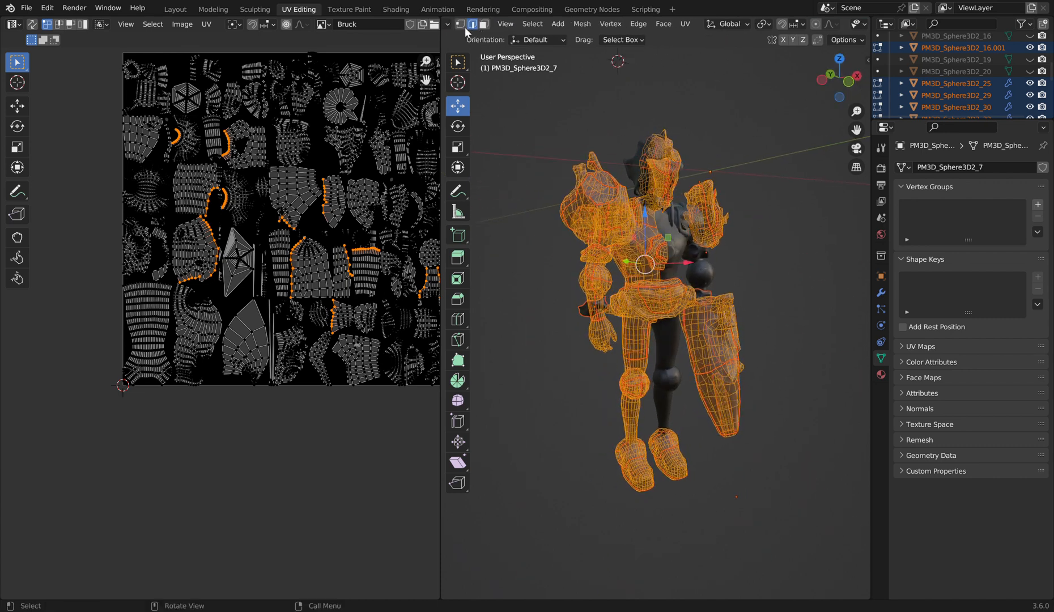
{"action": "left_click", "coordinate": [462, 25]}
{"action": "left_click", "coordinate": [505, 105]}
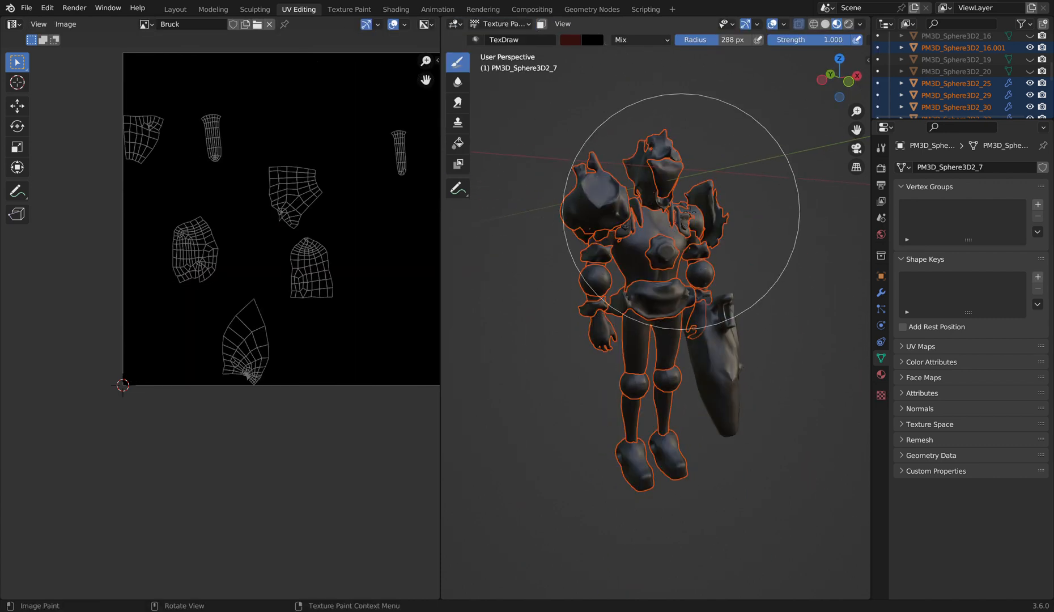
{"action": "left_click", "coordinate": [483, 24]}
{"action": "left_click", "coordinate": [492, 38]}
{"action": "left_click_drag", "start_coordinate": [839, 78], "coordinate": [644, 31]}
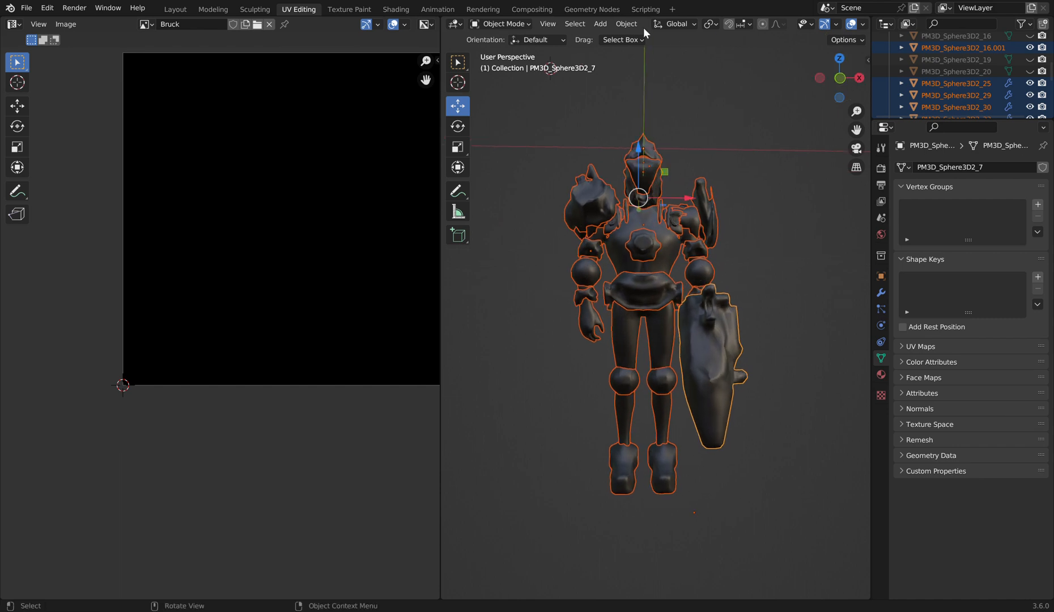
Look over the character's material in the Shading workspace and open the Texture Paint workspace
{"action": "left_click", "coordinate": [396, 9]}
{"action": "scroll", "coordinate": [582, 129], "scroll_direction": "up", "scroll_amount": 3}
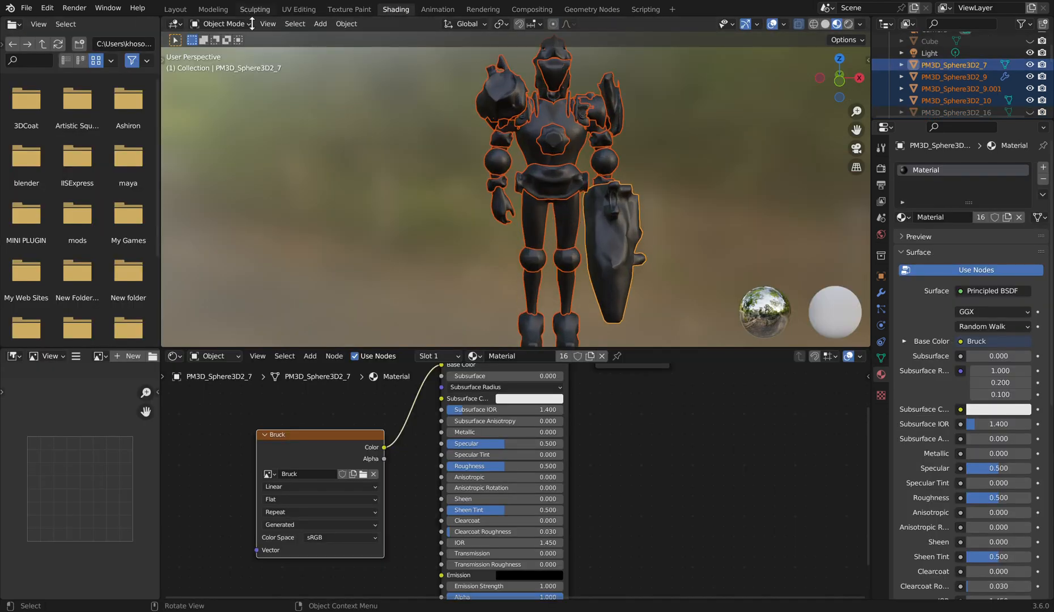
{"action": "left_click", "coordinate": [346, 9]}
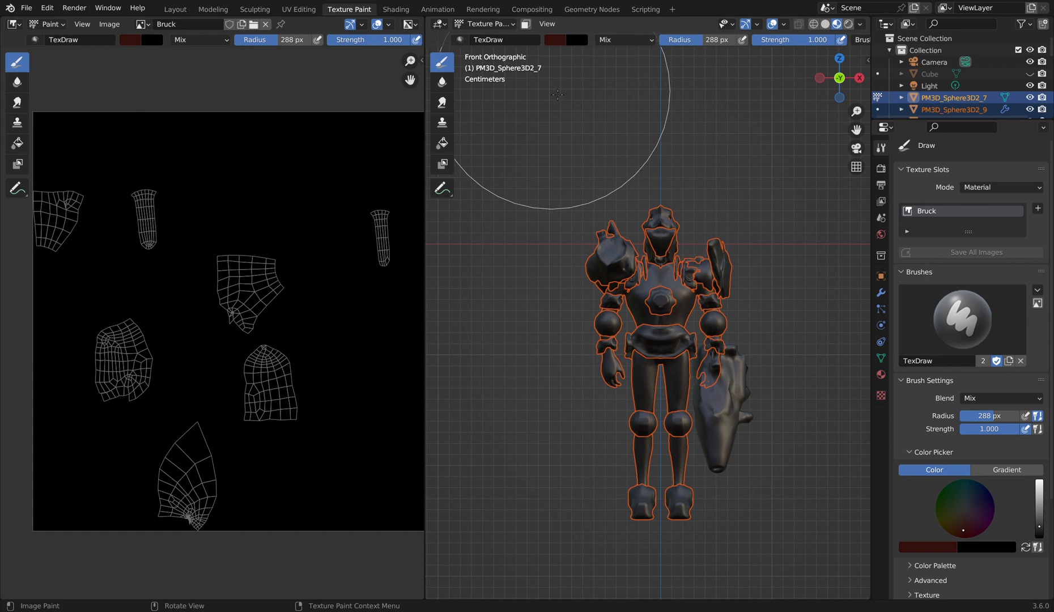
Select all parts of the character in Object Mode and enter Edit Mode on them
{"action": "left_click", "coordinate": [486, 23]}
{"action": "left_click", "coordinate": [484, 35]}
{"action": "left_click_drag", "start_coordinate": [557, 165], "coordinate": [790, 600]}
{"action": "left_click", "coordinate": [487, 24]}
{"action": "left_click", "coordinate": [483, 47]}
Enable X-ray display, select the entire mesh of the character and unwrap its UVs
{"action": "scroll", "coordinate": [786, 26], "scroll_direction": "down", "scroll_amount": 4}
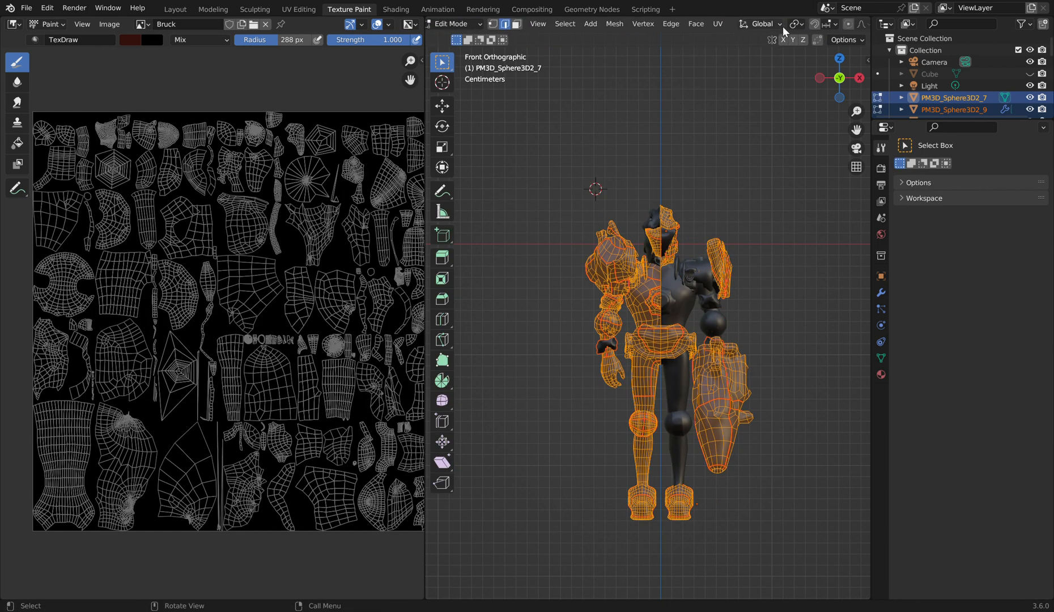
{"action": "scroll", "coordinate": [785, 28], "scroll_direction": "down", "scroll_amount": 2}
{"action": "left_click", "coordinate": [848, 24]}
{"action": "left_click_drag", "start_coordinate": [558, 162], "coordinate": [872, 600]}
{"action": "key", "text": "u"}
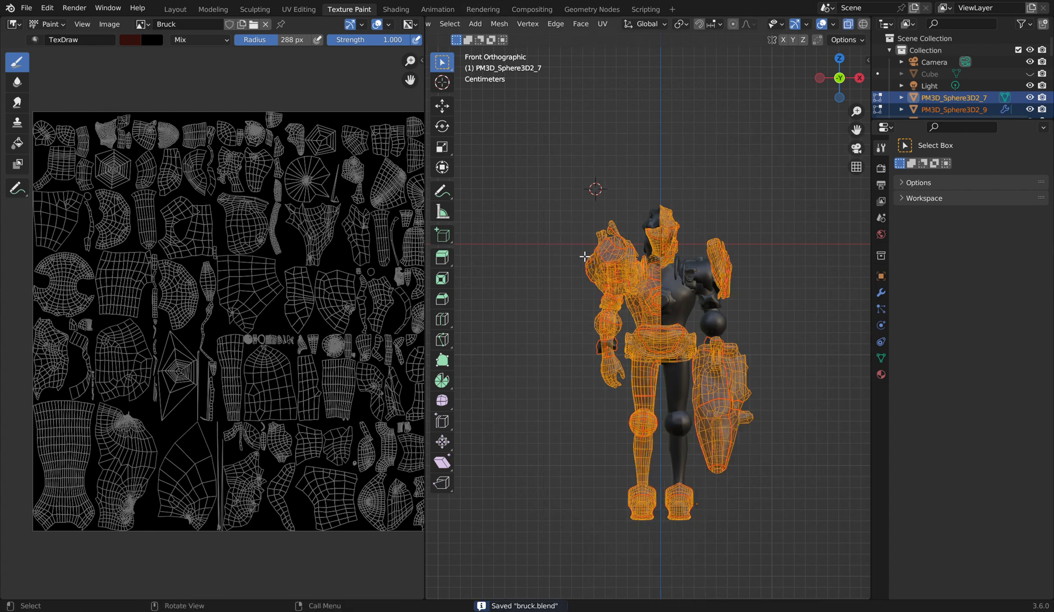
{"action": "key", "text": "u"}
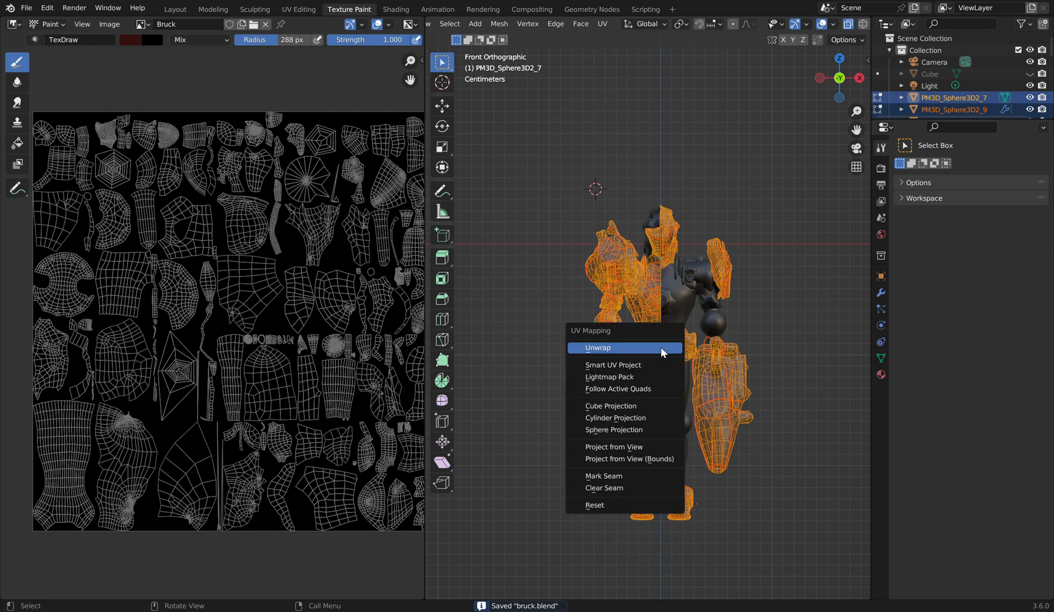
{"action": "key", "text": "Return"}
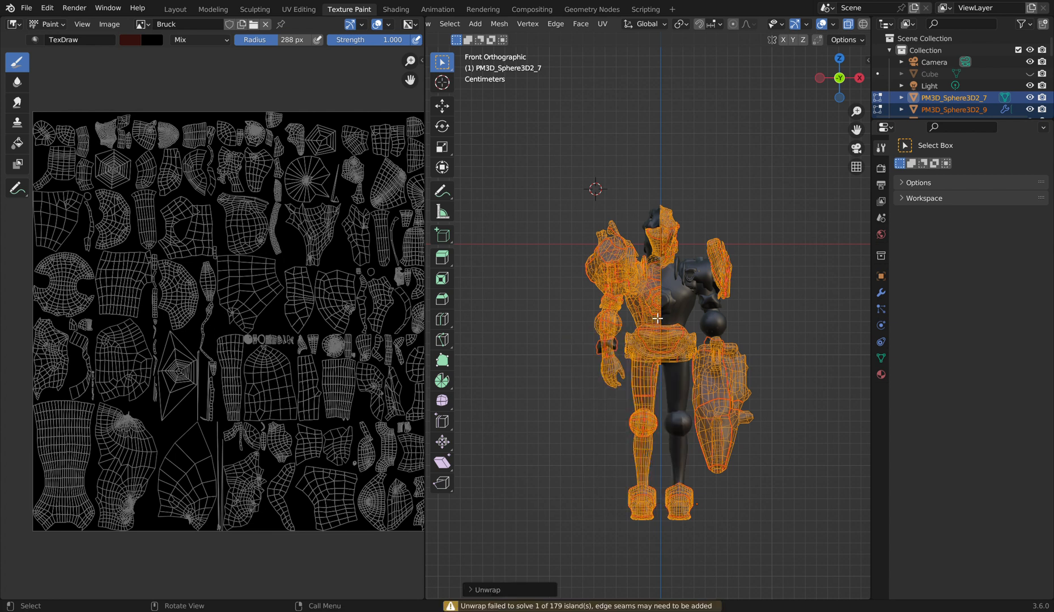
{"action": "scroll", "coordinate": [658, 320], "scroll_direction": "up", "scroll_amount": 4}
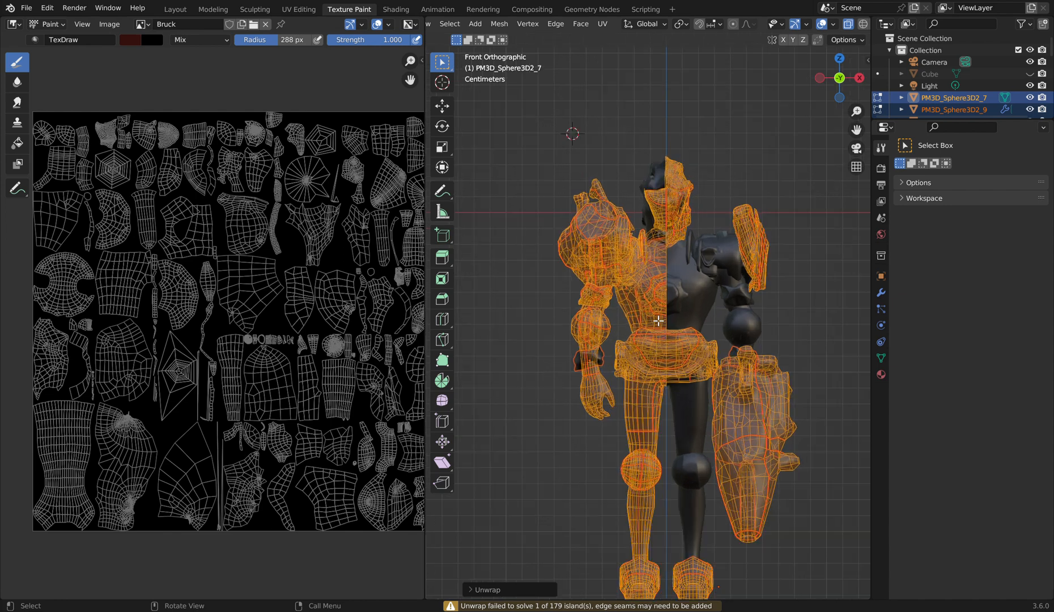
{"action": "scroll", "coordinate": [658, 321], "scroll_direction": "down", "scroll_amount": 2}
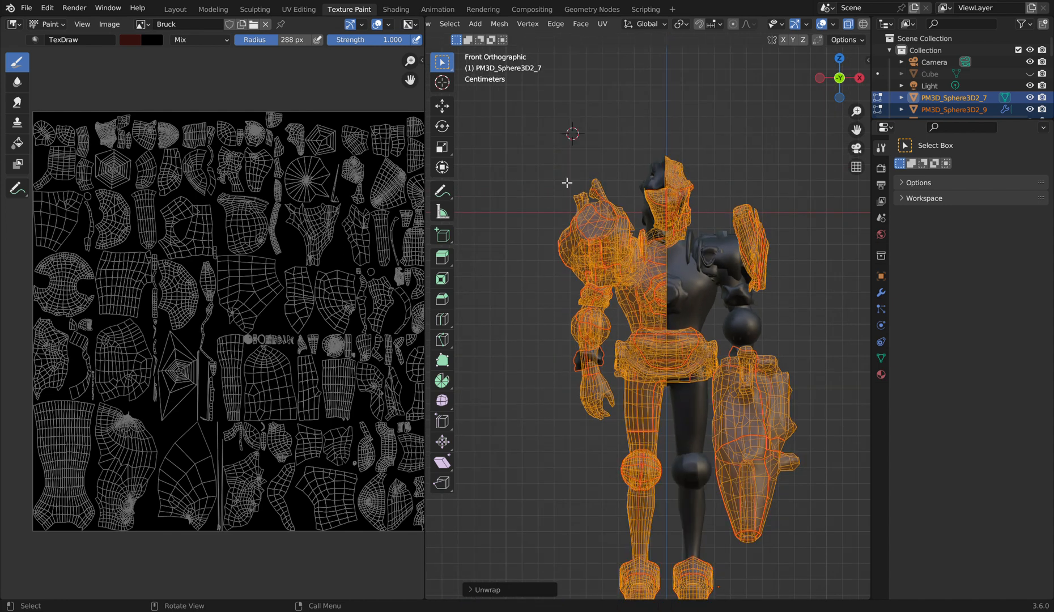
{"action": "scroll", "coordinate": [457, 32], "scroll_direction": "up", "scroll_amount": 5}
{"action": "left_click", "coordinate": [485, 23]}
{"action": "left_click", "coordinate": [476, 46]}
{"action": "left_click", "coordinate": [483, 9]}
{"action": "left_click", "coordinate": [438, 9]}
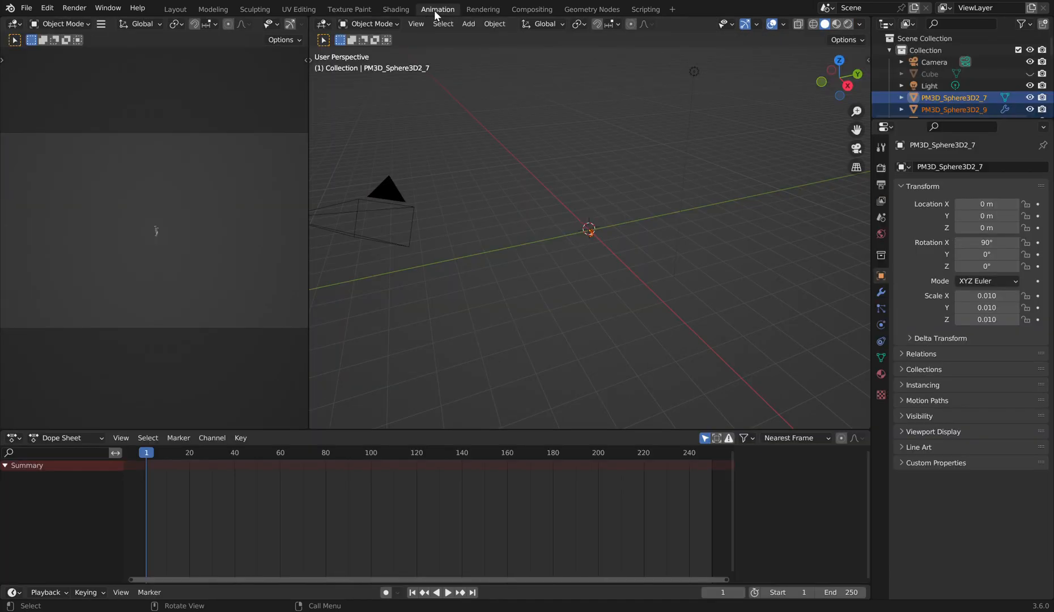
{"action": "left_click", "coordinate": [395, 9]}
{"action": "left_click", "coordinate": [356, 9]}
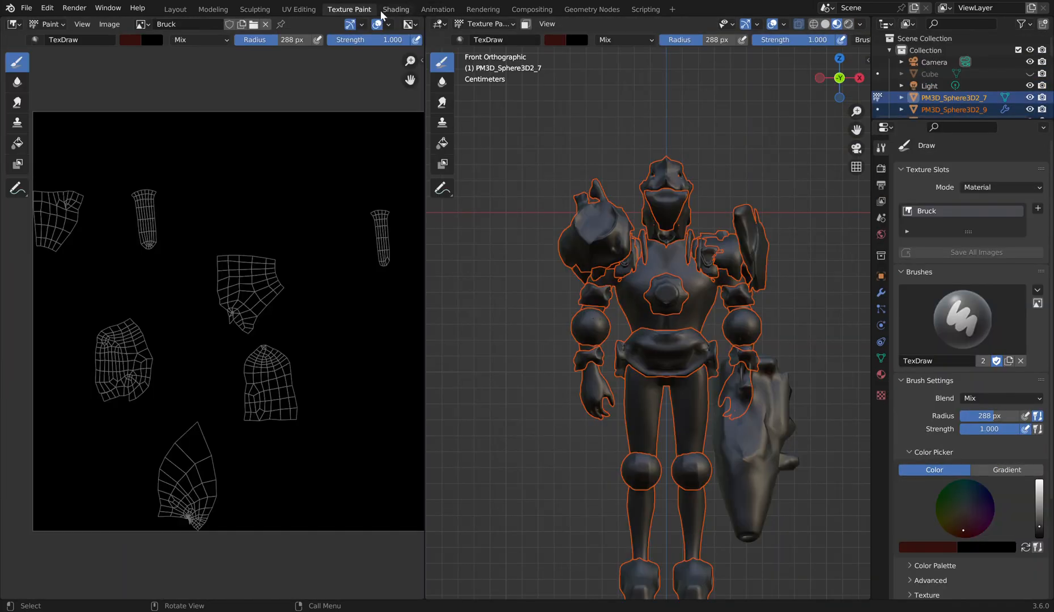
Select only the hip armour belt in Object Mode, enter Edit Mode and unwrap its UVs
{"action": "scroll", "coordinate": [545, 199], "scroll_direction": "up", "scroll_amount": 3}
{"action": "left_click", "coordinate": [485, 24]}
{"action": "left_click", "coordinate": [471, 38]}
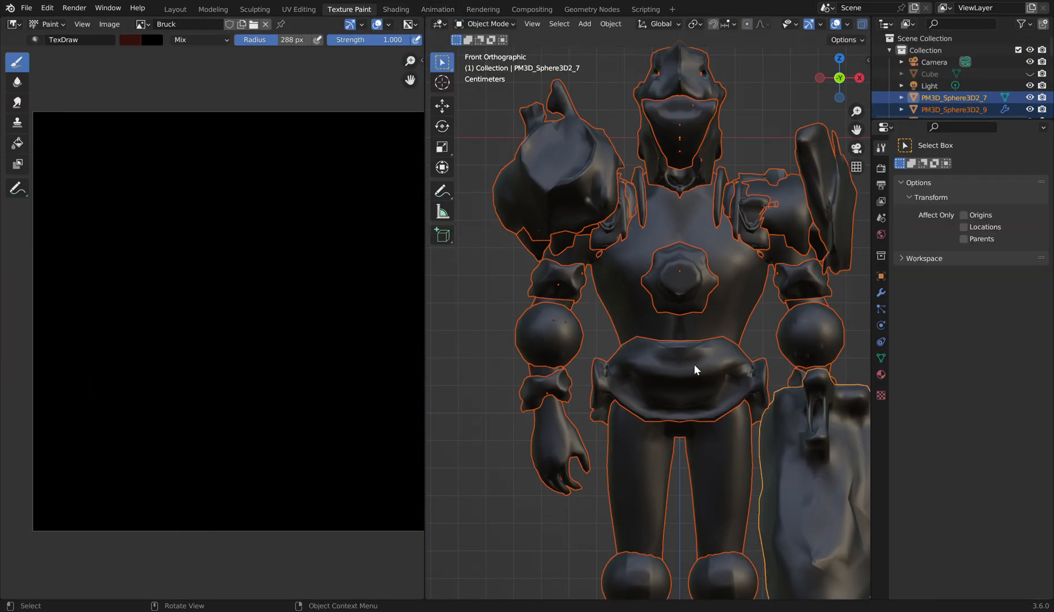
{"action": "left_click", "coordinate": [698, 369]}
{"action": "left_click", "coordinate": [485, 24]}
{"action": "left_click", "coordinate": [482, 50]}
{"action": "scroll", "coordinate": [576, 245], "scroll_direction": "down", "scroll_amount": 3}
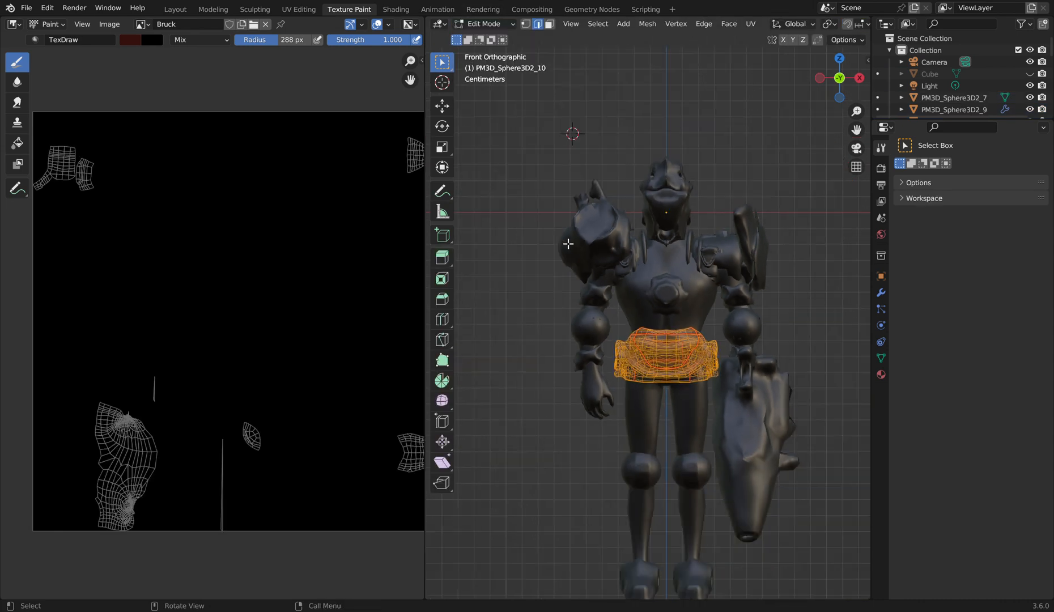
{"action": "right_click", "coordinate": [598, 298]}
{"action": "key", "text": "Escape"}
{"action": "key", "text": "u"}
{"action": "left_click", "coordinate": [618, 308]}
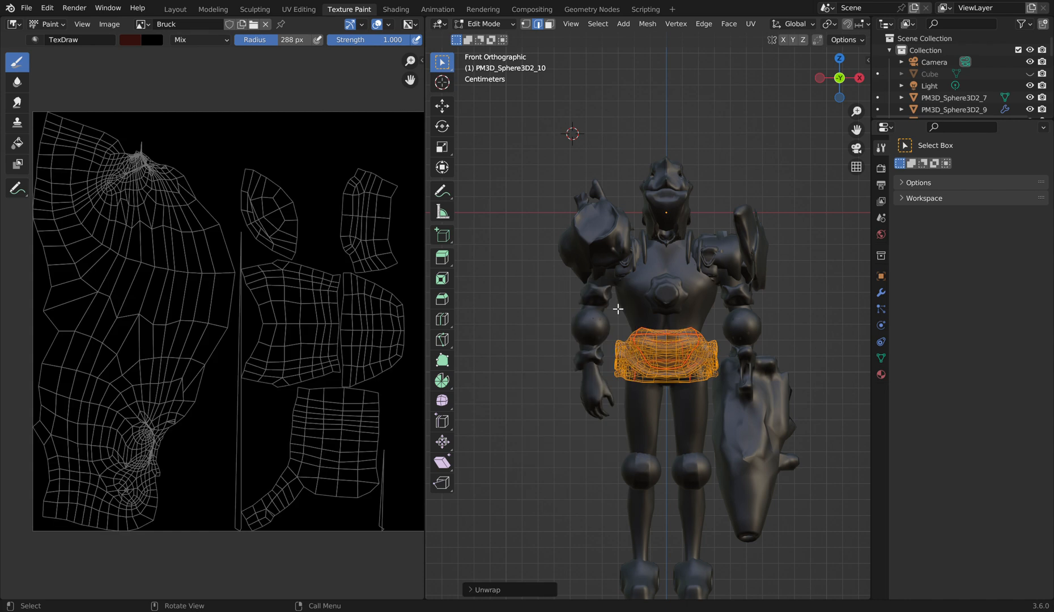
Select the combined shoulder and elbow object in Object Mode, enter Edit Mode and unwrap its UVs
{"action": "left_click", "coordinate": [483, 24]}
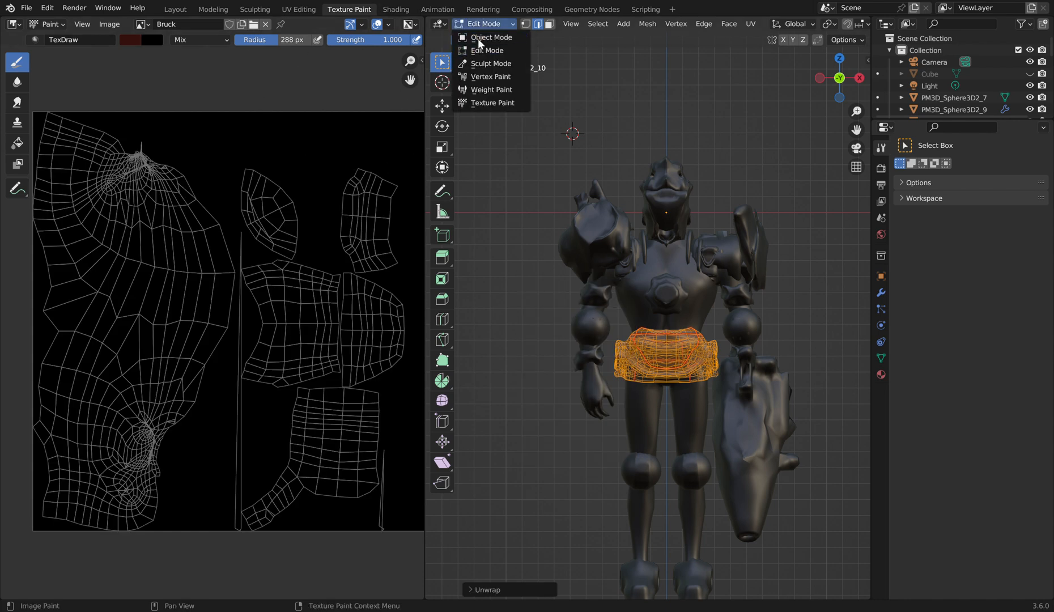
{"action": "left_click", "coordinate": [480, 38]}
{"action": "left_click", "coordinate": [638, 266]}
{"action": "left_click", "coordinate": [639, 262]}
{"action": "left_click", "coordinate": [638, 253]}
{"action": "left_click", "coordinate": [487, 24]}
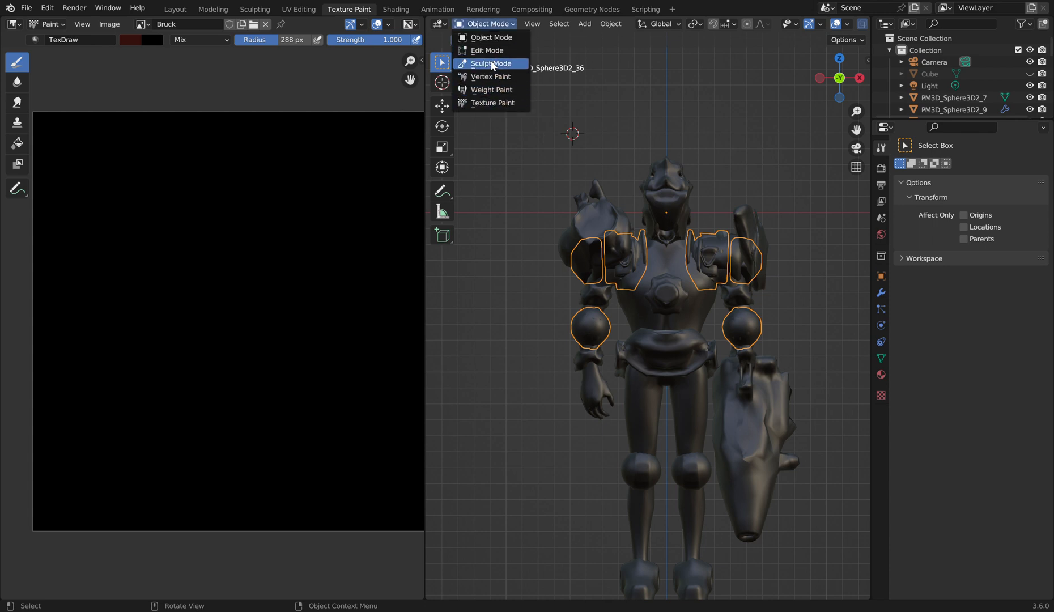
{"action": "left_click", "coordinate": [489, 51]}
{"action": "key", "text": "u"}
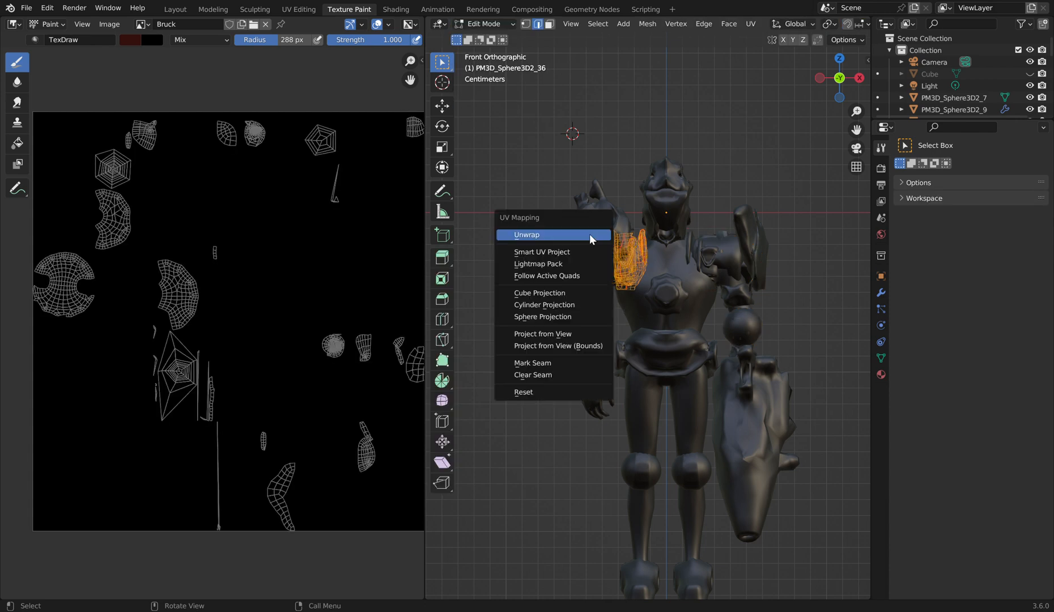
{"action": "left_click", "coordinate": [594, 237]}
Clear the mesh selection and examine the seams on the shoulder and elbow parts from an angle
{"action": "scroll", "coordinate": [646, 197], "scroll_direction": "up", "scroll_amount": 5}
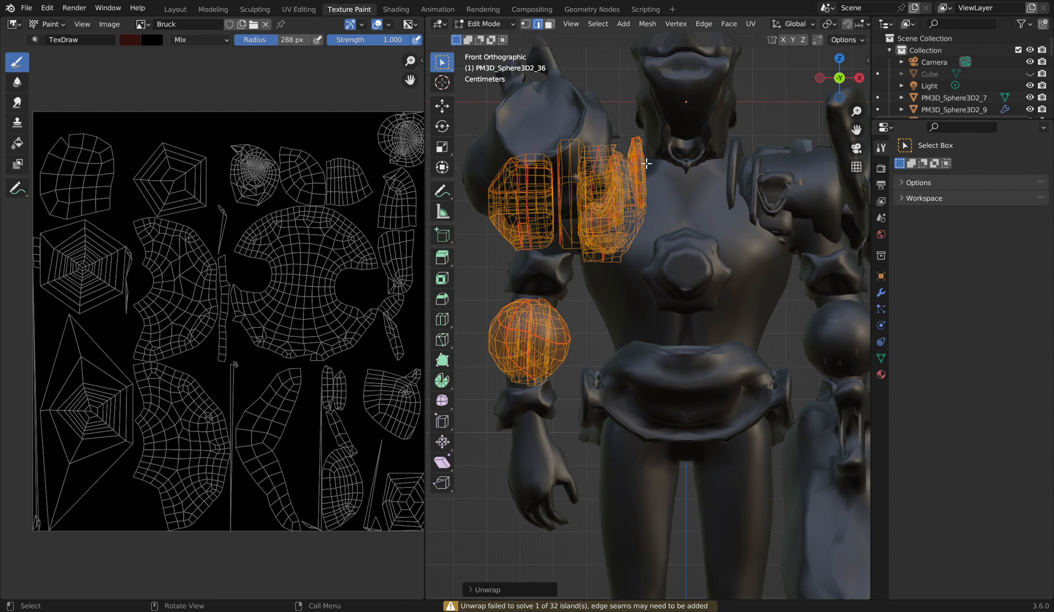
{"action": "scroll", "coordinate": [853, 124], "scroll_direction": "down", "scroll_amount": 2}
{"action": "left_click_drag", "start_coordinate": [858, 130], "coordinate": [982, 178]}
{"action": "scroll", "coordinate": [669, 209], "scroll_direction": "up", "scroll_amount": 2}
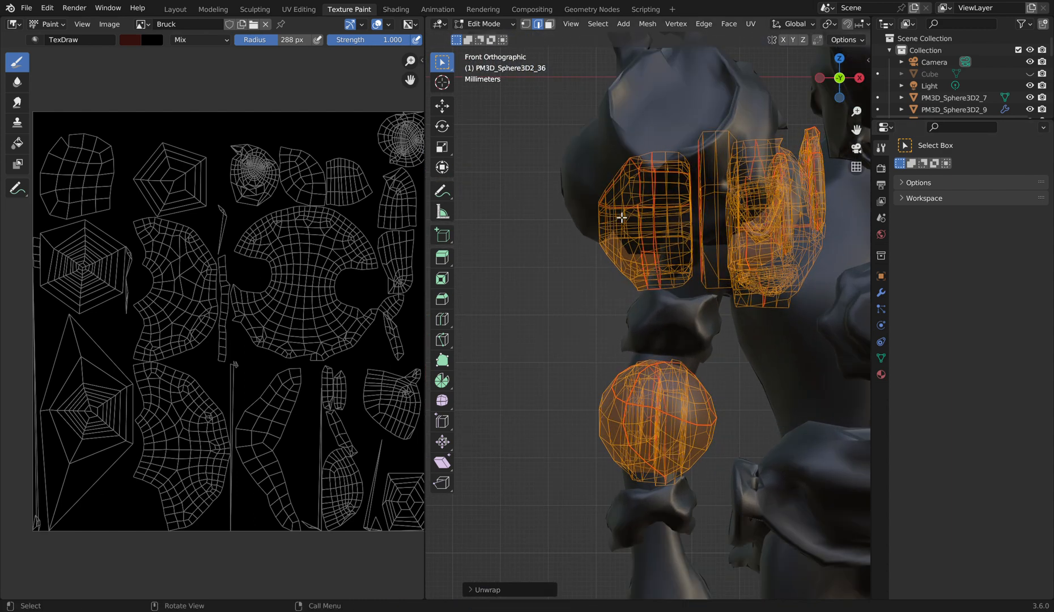
{"action": "scroll", "coordinate": [539, 256], "scroll_direction": "down", "scroll_amount": 1}
{"action": "left_click", "coordinate": [564, 262]}
{"action": "left_click_drag", "start_coordinate": [839, 80], "coordinate": [957, 97]}
{"action": "left_click_drag", "start_coordinate": [857, 130], "coordinate": [1050, 63]}
{"action": "scroll", "coordinate": [831, 118], "scroll_direction": "down", "scroll_amount": 2}
{"action": "left_click_drag", "start_coordinate": [829, 78], "coordinate": [796, 67]}
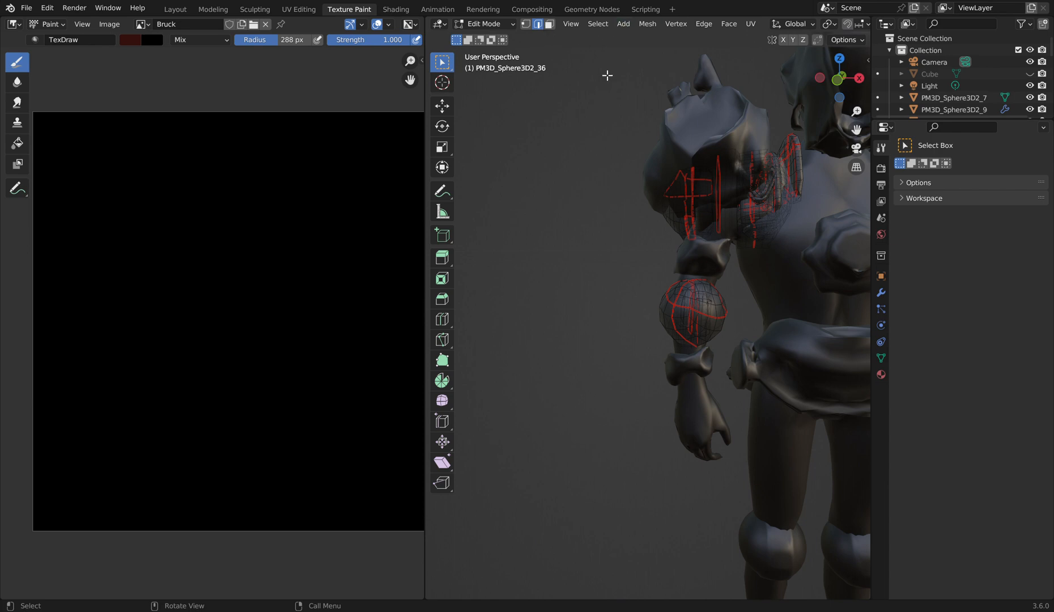
Select the linked geometry of the elbow sphere to examine its UV islands, and clear the selection
{"action": "key", "text": "l"}
{"action": "key", "text": "l"}
{"action": "key", "text": "l"}
{"action": "scroll", "coordinate": [597, 243], "scroll_direction": "up", "scroll_amount": 3}
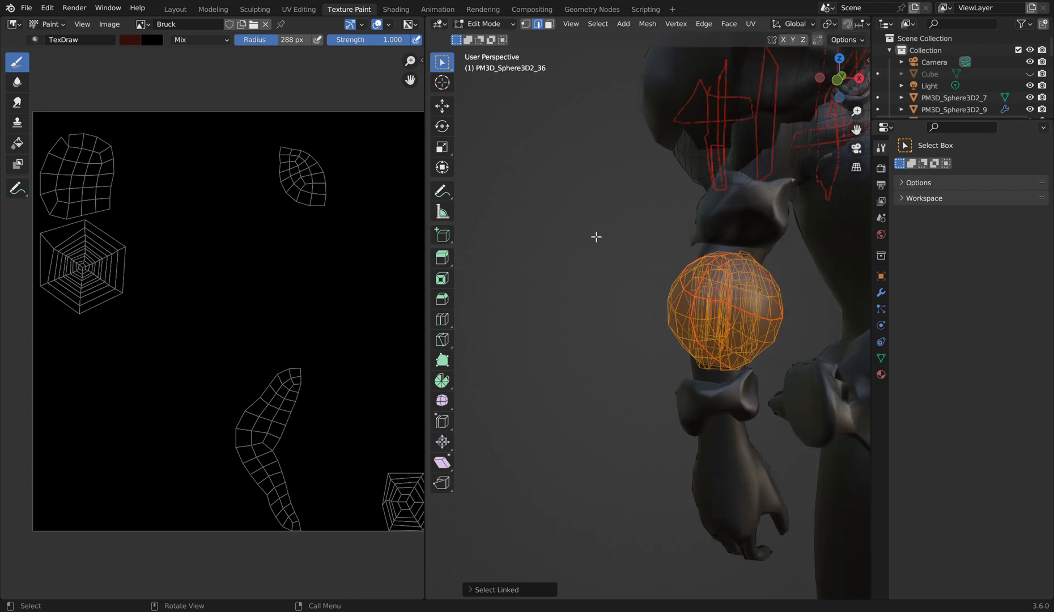
{"action": "left_click", "coordinate": [605, 225]}
Select the linked geometry of the spiked shoulder disc and examine its seams and UV islands
{"action": "scroll", "coordinate": [680, 162], "scroll_direction": "down", "scroll_amount": 3}
{"action": "key", "text": "l"}
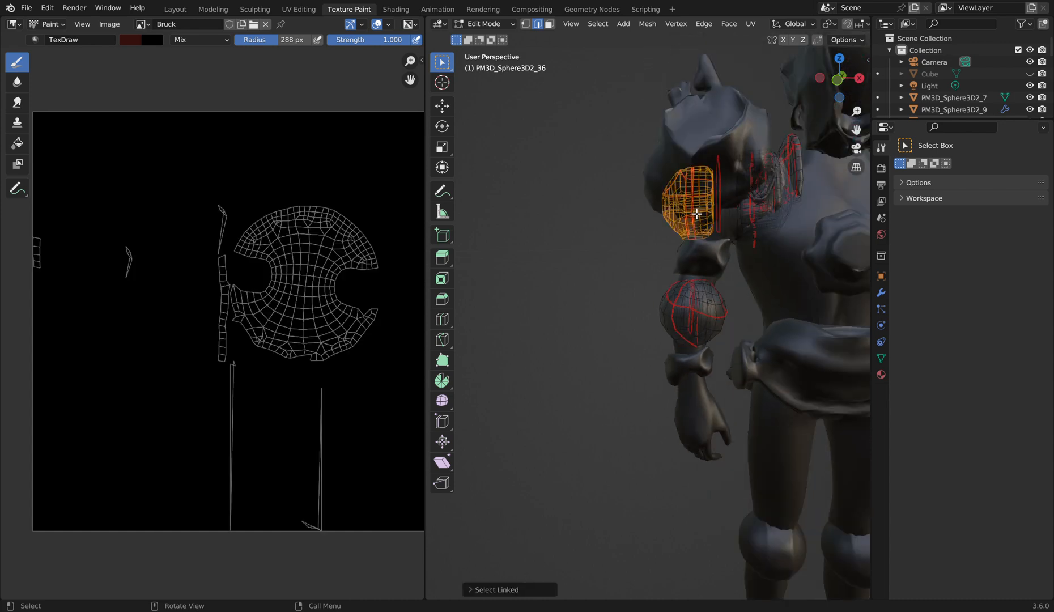
{"action": "scroll", "coordinate": [511, 186], "scroll_direction": "up", "scroll_amount": 4}
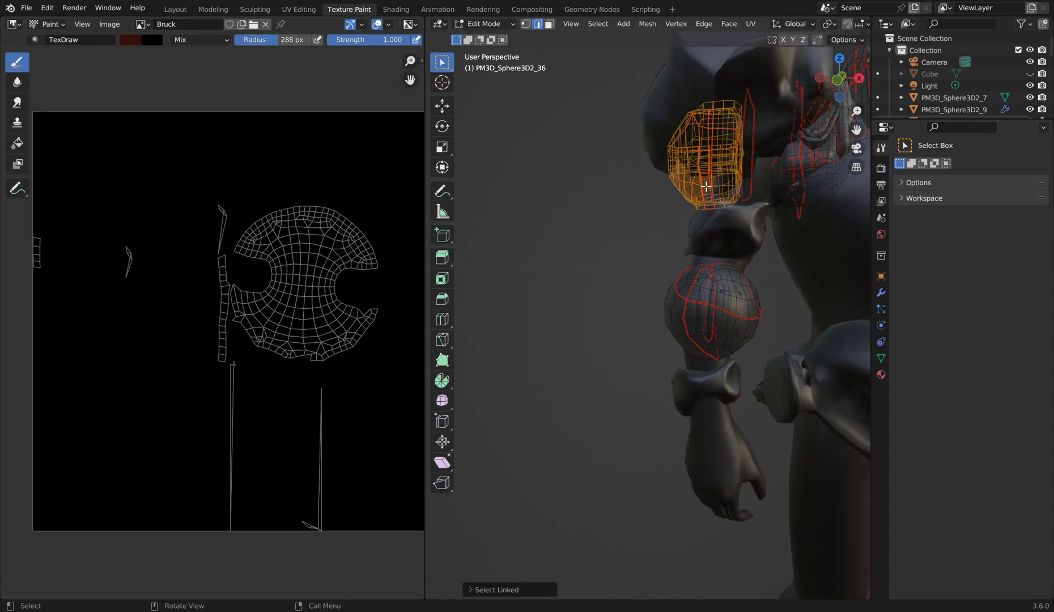
{"action": "left_click", "coordinate": [820, 77]}
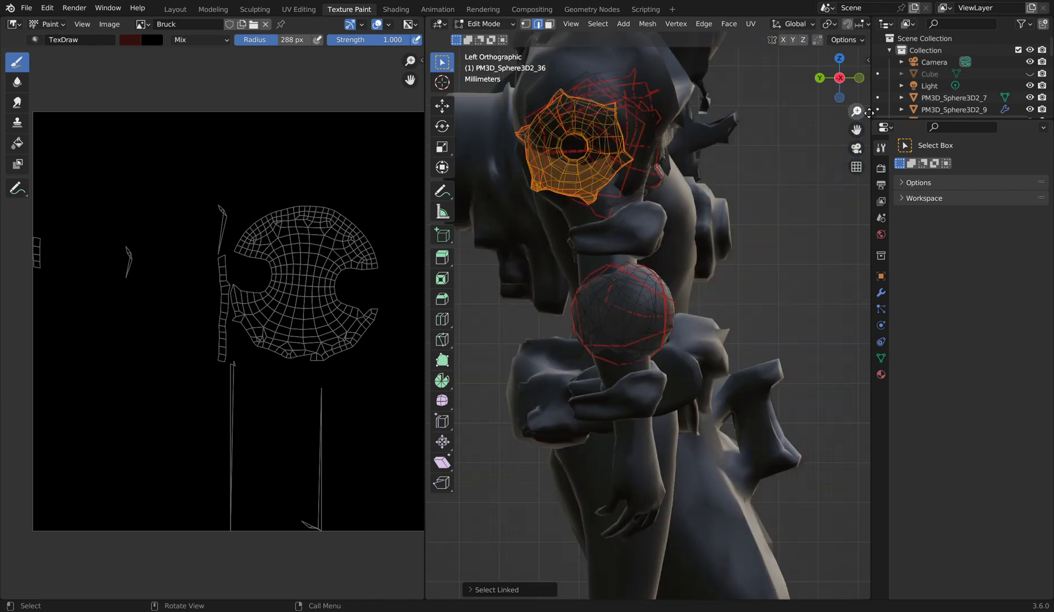
{"action": "left_click_drag", "start_coordinate": [856, 130], "coordinate": [900, 286]}
{"action": "scroll", "coordinate": [711, 165], "scroll_direction": "up", "scroll_amount": 4}
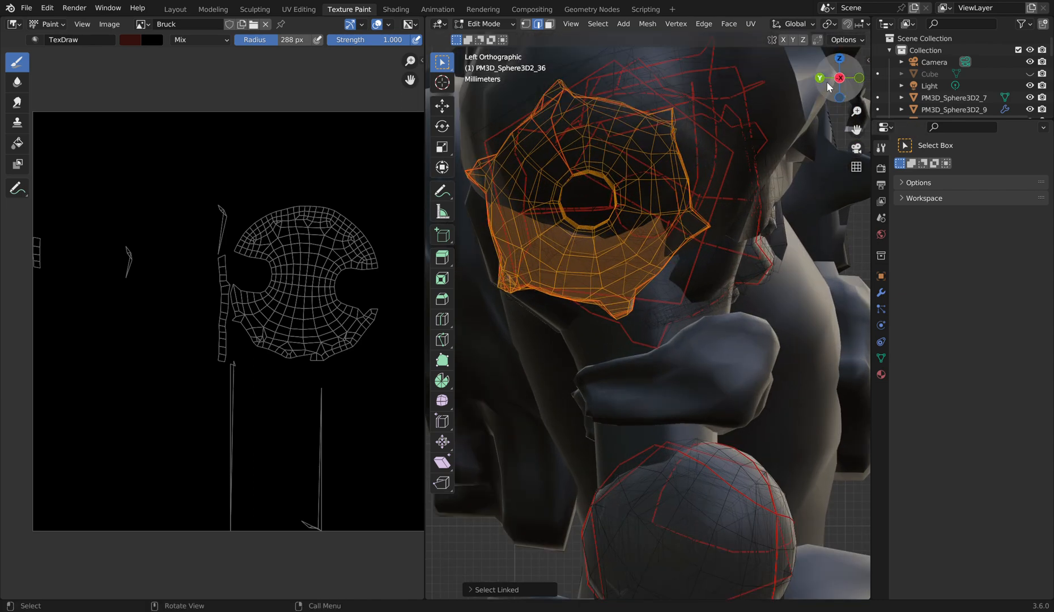
{"action": "left_click_drag", "start_coordinate": [838, 81], "coordinate": [703, 100]}
{"action": "left_click_drag", "start_coordinate": [856, 130], "coordinate": [711, 170]}
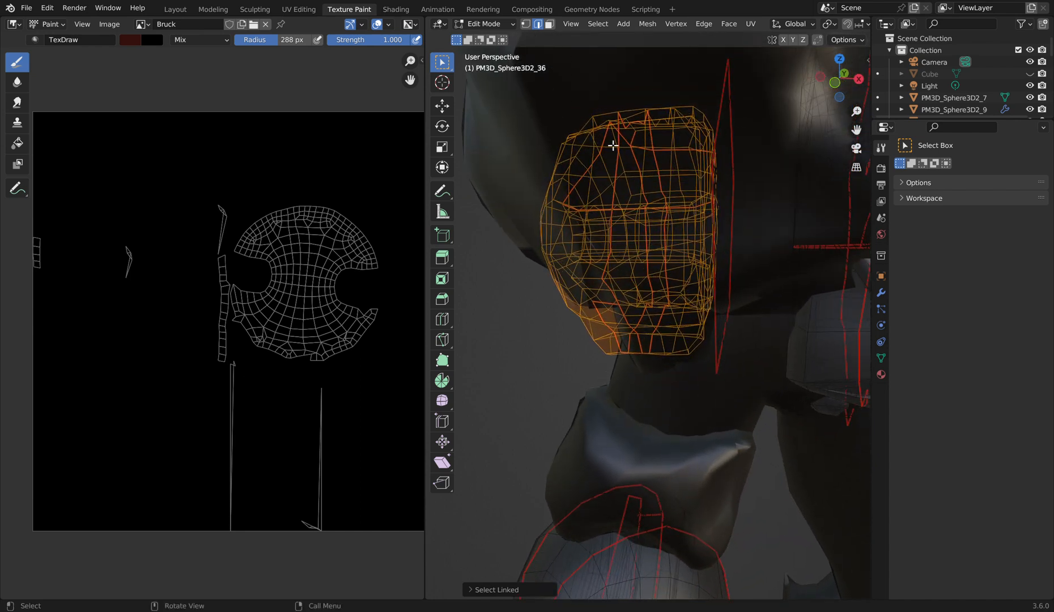
{"action": "key", "text": "alt+a"}
{"action": "scroll", "coordinate": [619, 179], "scroll_direction": "down", "scroll_amount": 3}
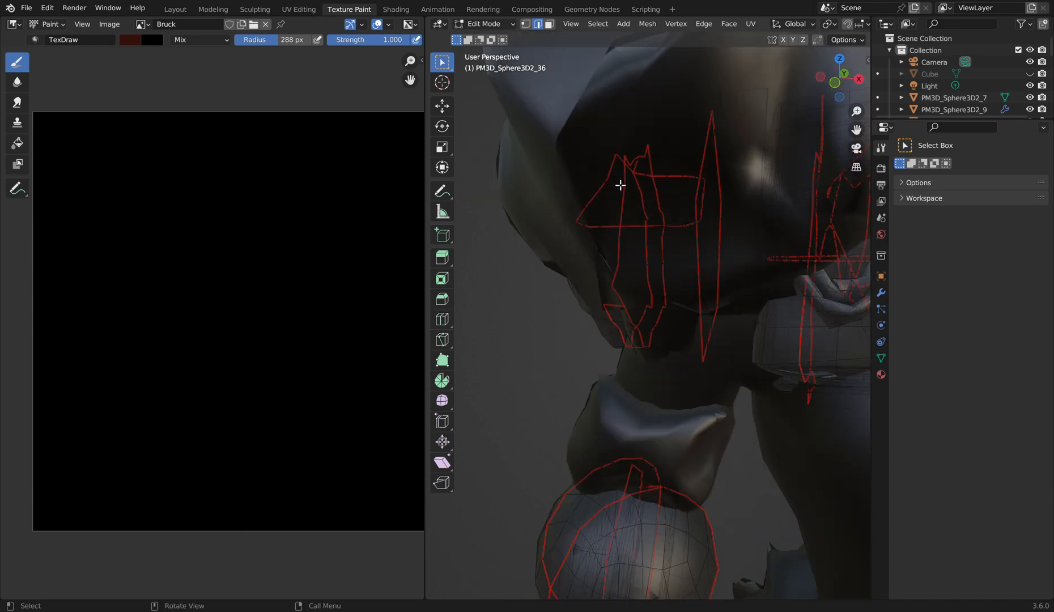
{"action": "key", "text": "l"}
{"action": "scroll", "coordinate": [283, 136], "scroll_direction": "up", "scroll_amount": 4}
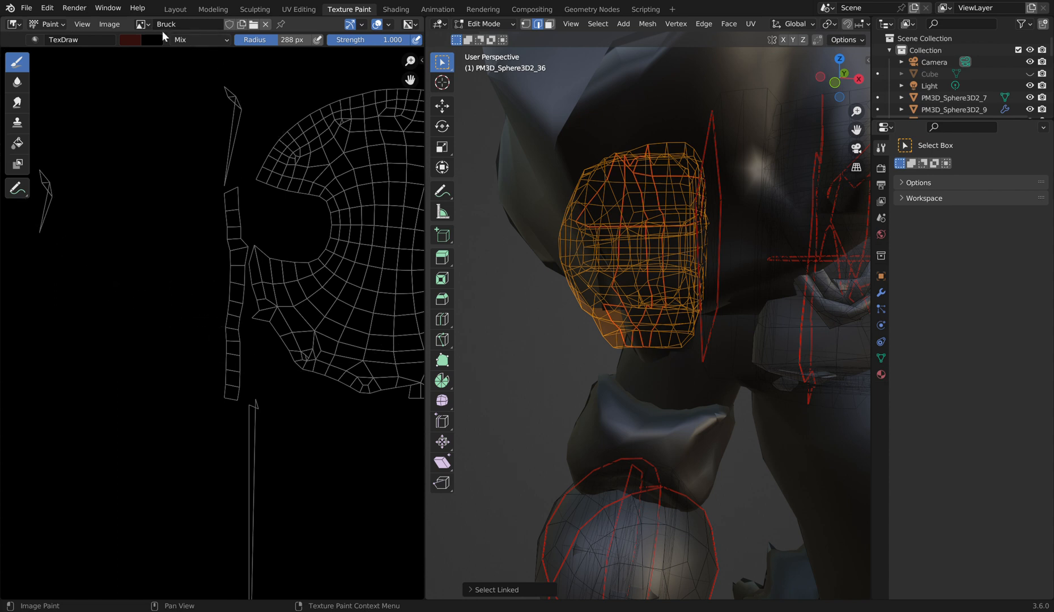
In the UV Editing workspace, mark a seam along the horizontal edge loop across the middle of the disc's round UV island
{"action": "left_click", "coordinate": [299, 9]}
{"action": "scroll", "coordinate": [373, 222], "scroll_direction": "up", "scroll_amount": 2}
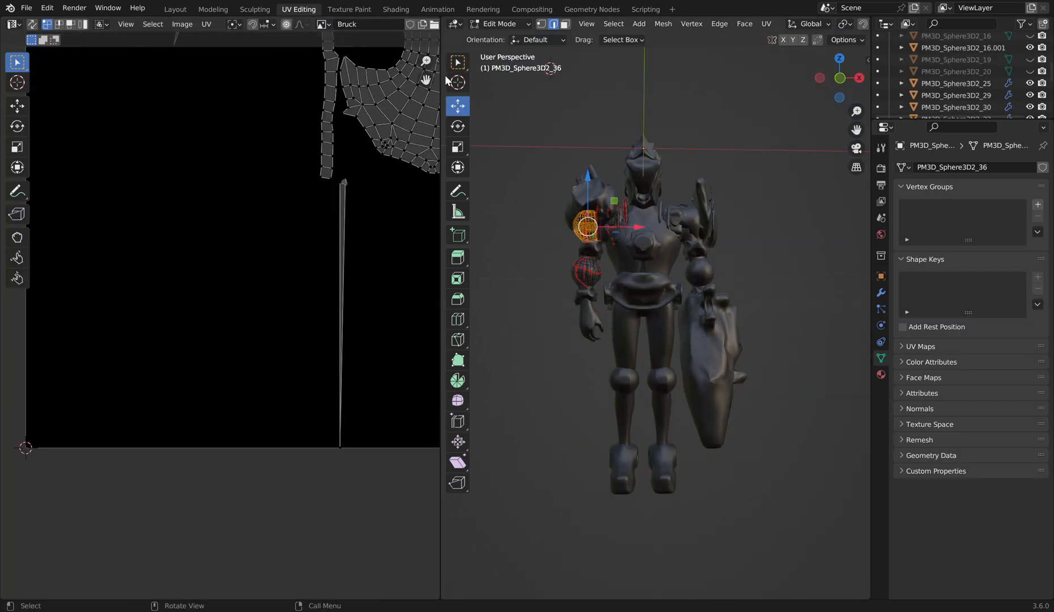
{"action": "left_click_drag", "start_coordinate": [435, 75], "coordinate": [291, 160]}
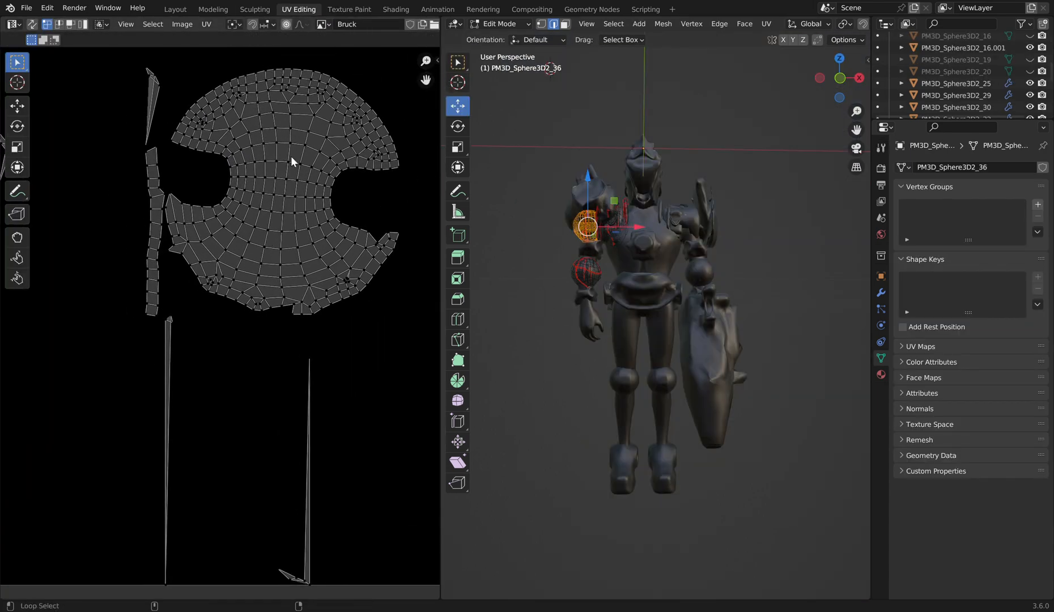
{"action": "left_click", "coordinate": [271, 178], "text": "alt"}
{"action": "right_click", "coordinate": [270, 177]}
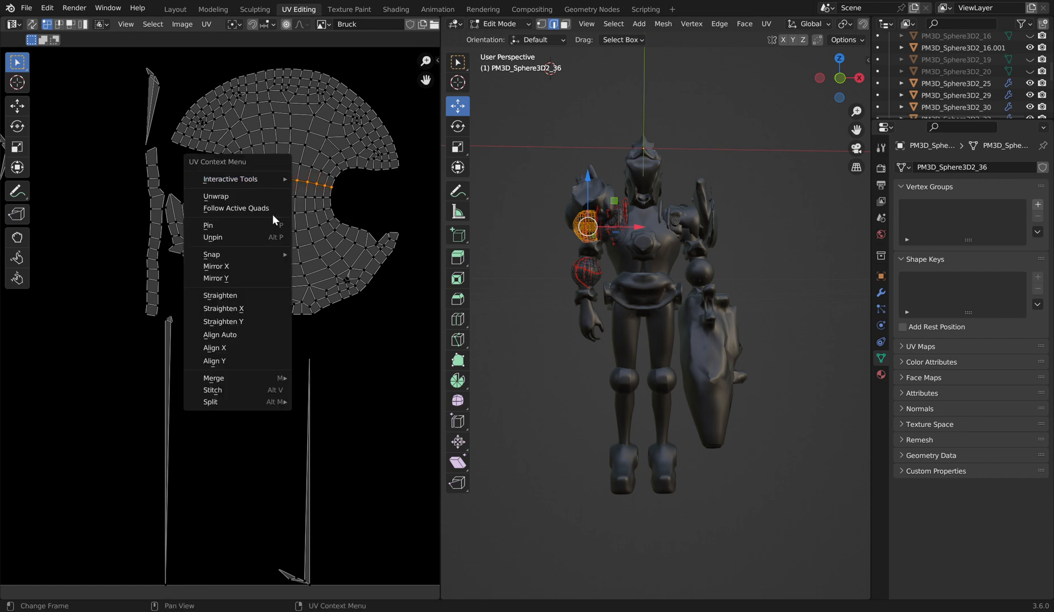
{"action": "left_click", "coordinate": [204, 24]}
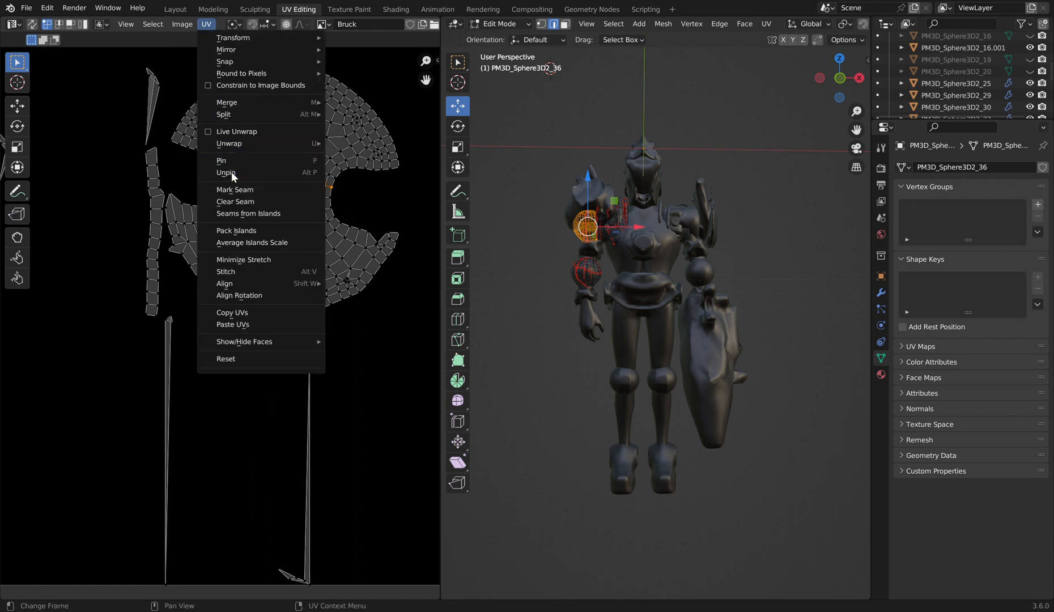
{"action": "left_click", "coordinate": [242, 195]}
Select linked geometry inside the elbow sphere to examine its seams and UV islands, and undo the selection
{"action": "scroll", "coordinate": [680, 171], "scroll_direction": "up", "scroll_amount": 2}
{"action": "left_click_drag", "start_coordinate": [841, 79], "coordinate": [889, 81]}
{"action": "left_click_drag", "start_coordinate": [856, 129], "coordinate": [936, 167]}
{"action": "scroll", "coordinate": [193, 184], "scroll_direction": "down", "scroll_amount": 4}
{"action": "scroll", "coordinate": [673, 199], "scroll_direction": "up", "scroll_amount": 5}
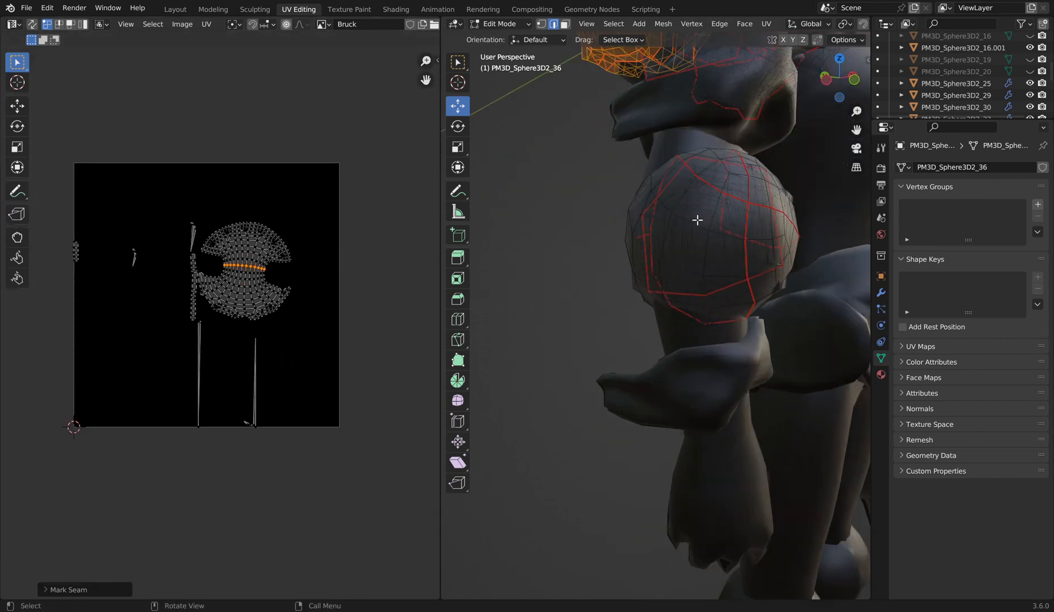
{"action": "key", "text": "l"}
{"action": "left_click_drag", "start_coordinate": [845, 106], "coordinate": [758, 133]}
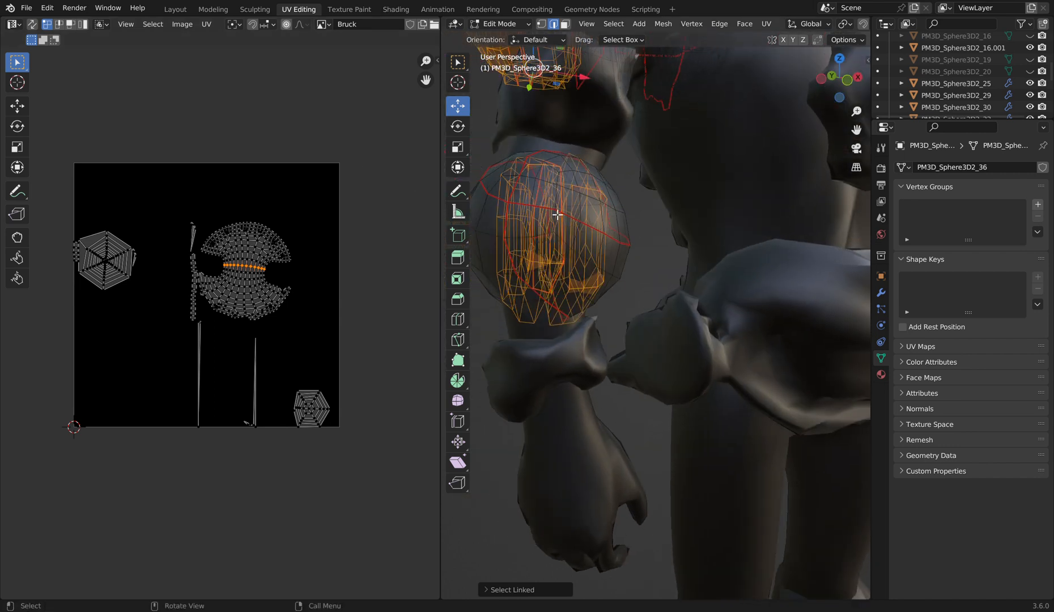
{"action": "key", "text": "ctrl+z"}
Mark a seam around the vertical rim edge loop of the disc inside the elbow sphere
{"action": "mouse_move", "coordinate": [828, 94]}
{"action": "left_mouse_down"}
{"action": "mouse_move", "coordinate": [894, 98]}
{"action": "mouse_move", "coordinate": [848, 98]}
{"action": "left_mouse_up"}
{"action": "left_click", "coordinate": [565, 238]}
{"action": "left_click", "coordinate": [679, 195], "text": "alt"}
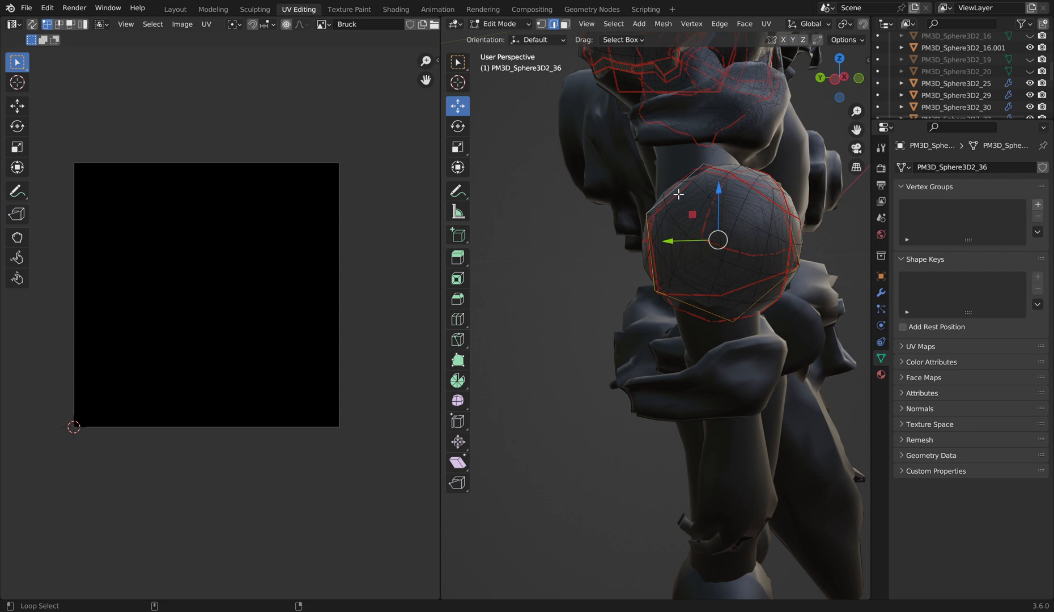
{"action": "key", "text": "KP_Decimal"}
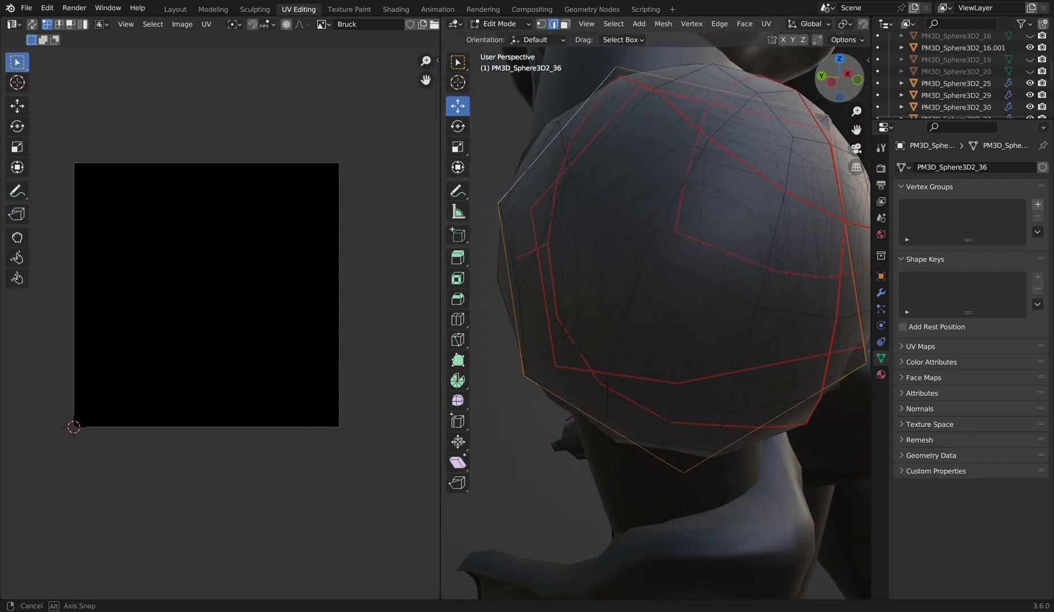
{"action": "left_click", "coordinate": [747, 123], "text": "alt+shift"}
{"action": "left_click_drag", "start_coordinate": [841, 85], "coordinate": [765, 85]}
{"action": "left_click_drag", "start_coordinate": [857, 130], "coordinate": [1048, 137]}
{"action": "scroll", "coordinate": [795, 139], "scroll_direction": "up", "scroll_amount": 2}
{"action": "left_click_drag", "start_coordinate": [839, 83], "coordinate": [803, 82]}
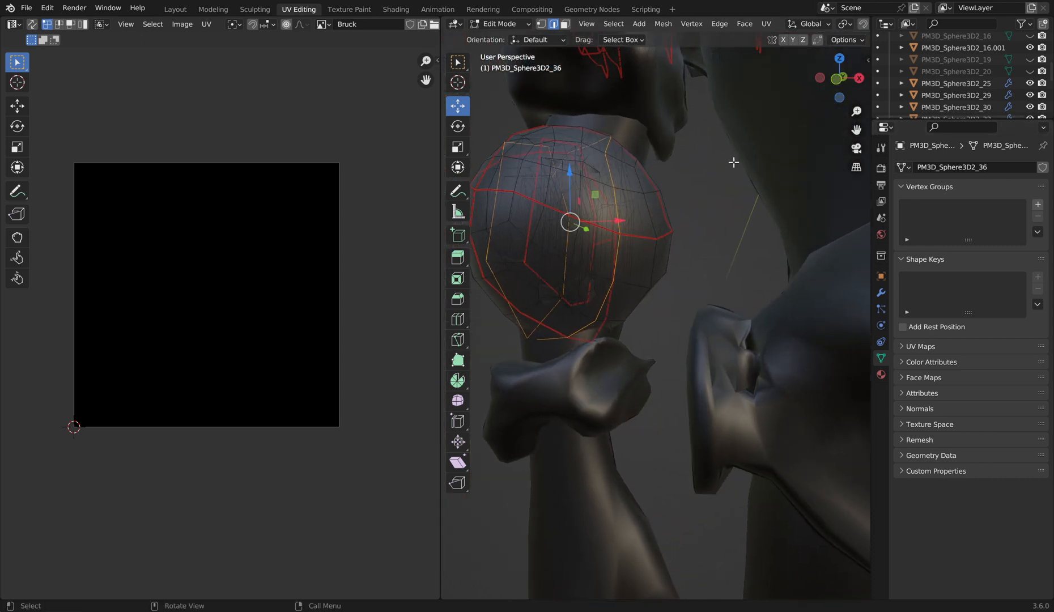
{"action": "left_click", "coordinate": [650, 205], "text": "alt+shift"}
{"action": "key", "text": "ctrl+z"}
{"action": "left_click_drag", "start_coordinate": [832, 75], "coordinate": [791, 86]}
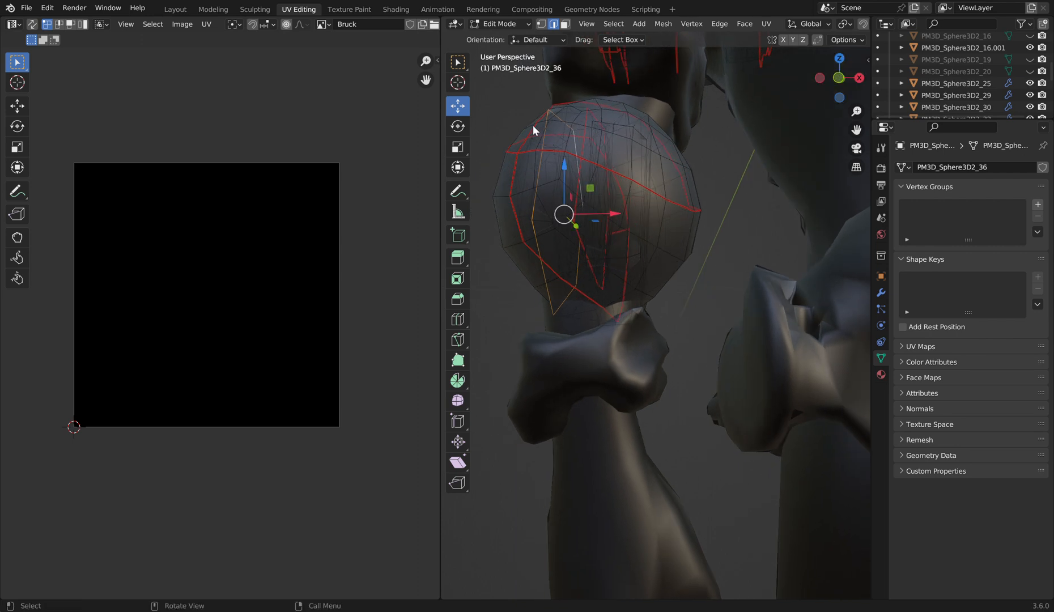
{"action": "right_click", "coordinate": [538, 85]}
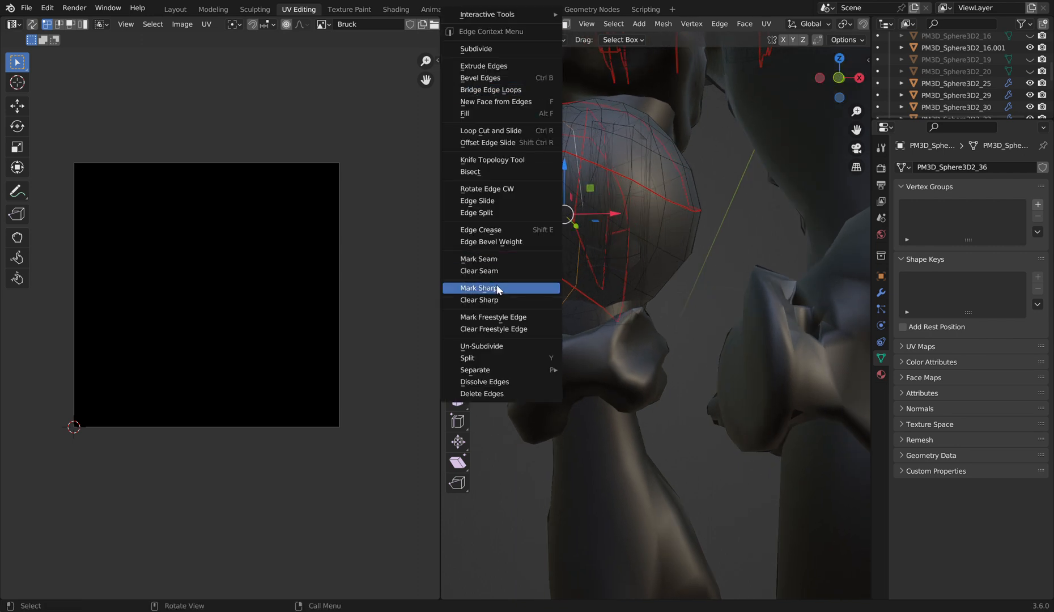
{"action": "left_click", "coordinate": [479, 259]}
Switch to Object Mode and back to Edit Mode, and select the geometry linked to the disc's rim inside the elbow sphere
{"action": "left_click", "coordinate": [498, 24]}
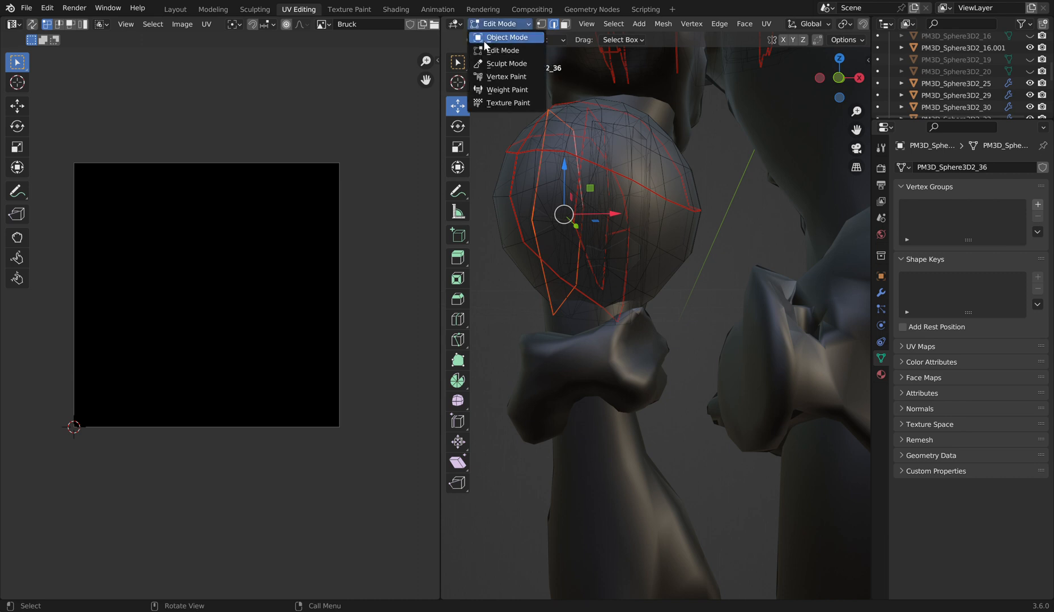
{"action": "left_click", "coordinate": [494, 34]}
{"action": "left_click", "coordinate": [500, 24]}
{"action": "left_click", "coordinate": [502, 47]}
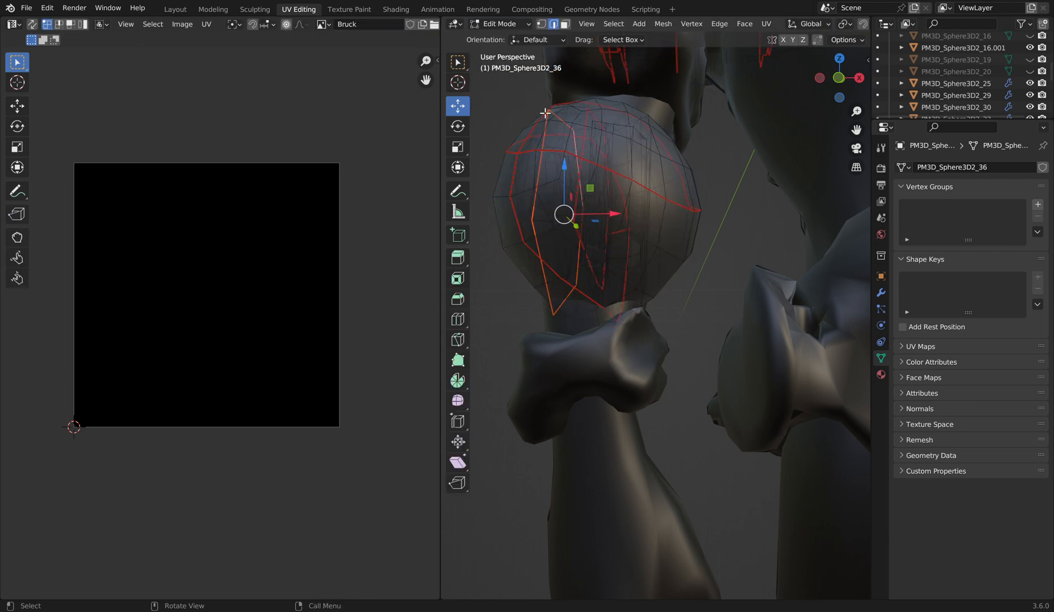
{"action": "key", "text": "ctrl+l"}
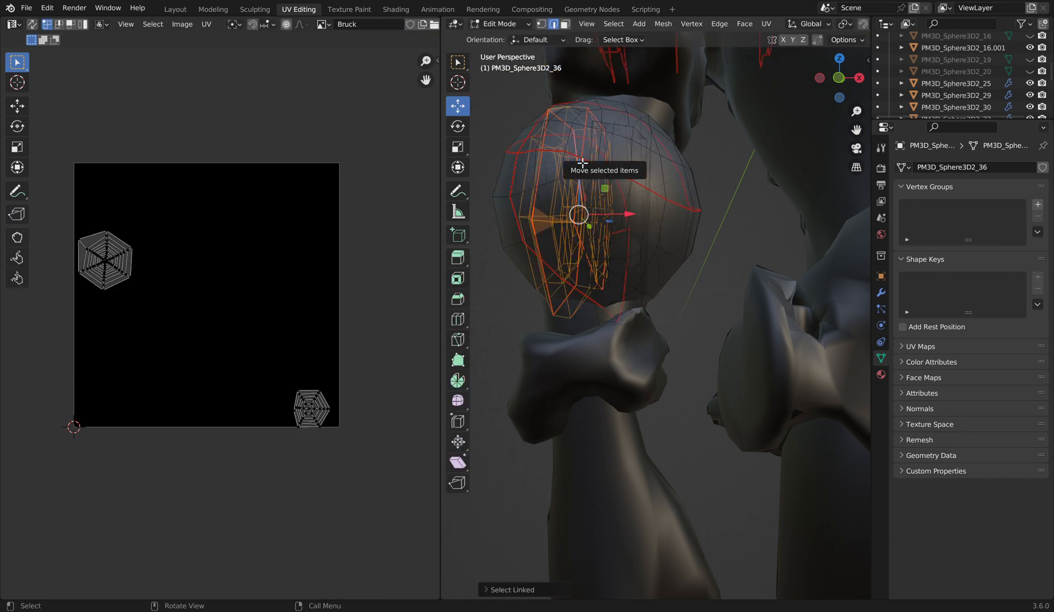
{"action": "mouse_move", "coordinate": [840, 77]}
{"action": "left_mouse_down"}
{"action": "mouse_move", "coordinate": [794, 83]}
{"action": "mouse_move", "coordinate": [823, 79]}
{"action": "left_mouse_up"}
{"action": "scroll", "coordinate": [229, 222], "scroll_direction": "up", "scroll_amount": 2}
{"action": "scroll", "coordinate": [183, 227], "scroll_direction": "down", "scroll_amount": 1}
Mark seams along the outer and inner ring edge loops of the disc's two hexagonal UV islands
{"action": "left_click", "coordinate": [90, 216], "text": "alt"}
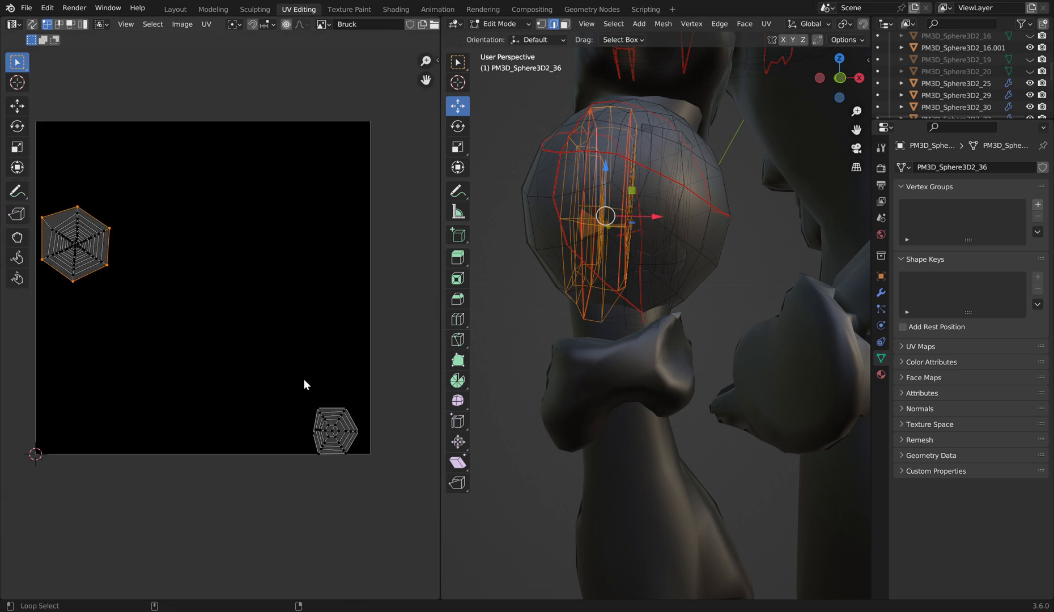
{"action": "left_click", "coordinate": [265, 287]}
{"action": "left_click", "coordinate": [93, 221], "text": "alt"}
{"action": "left_click", "coordinate": [95, 221], "text": "alt+shift"}
{"action": "left_click", "coordinate": [350, 413], "text": "alt+shift"}
{"action": "right_click", "coordinate": [321, 408]}
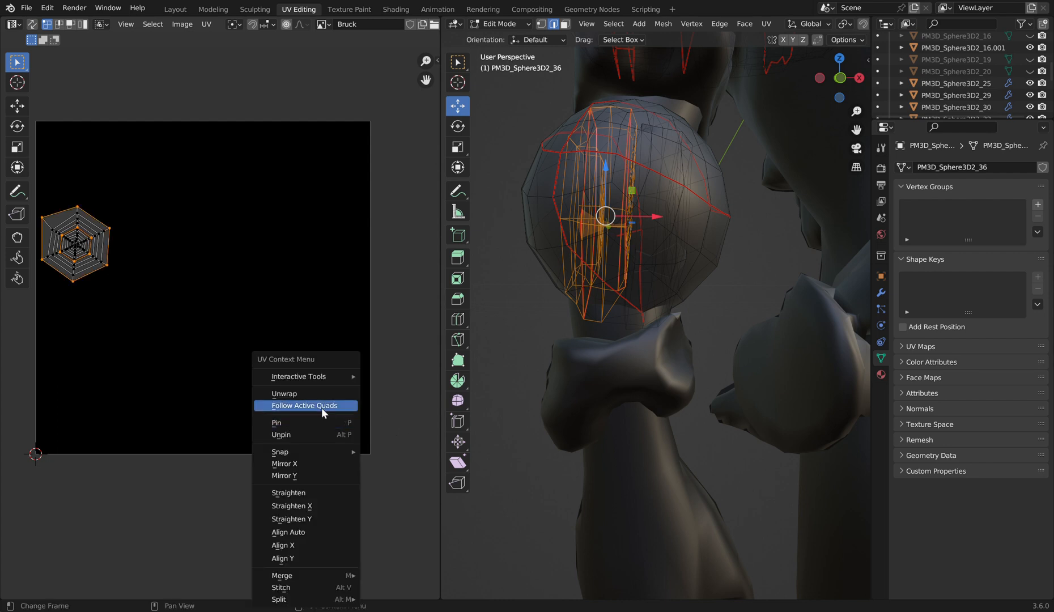
{"action": "left_click", "coordinate": [204, 23]}
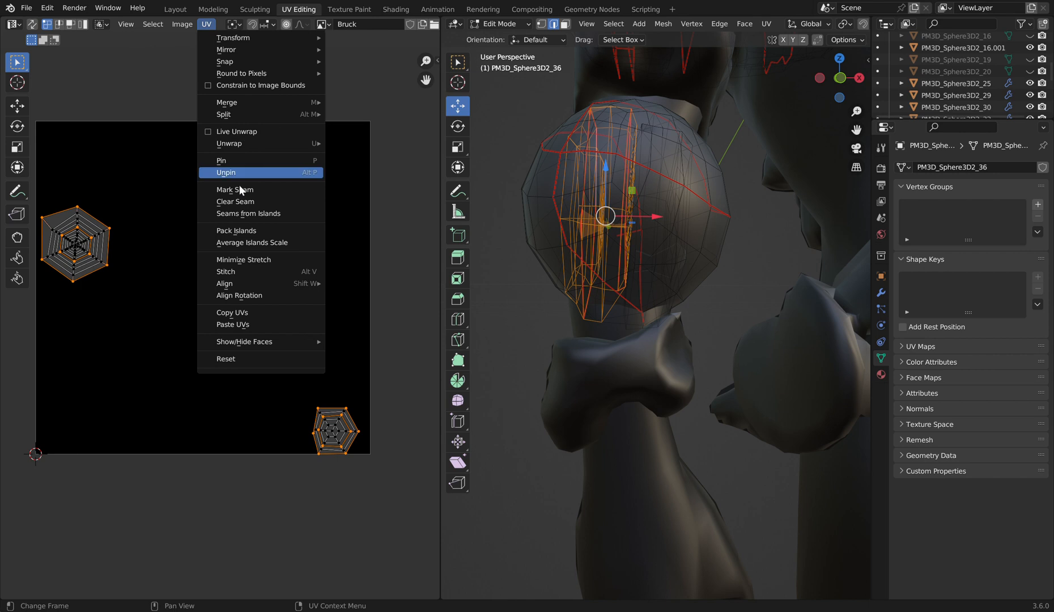
{"action": "left_click", "coordinate": [272, 188]}
{"action": "scroll", "coordinate": [654, 245], "scroll_direction": "down", "scroll_amount": 3}
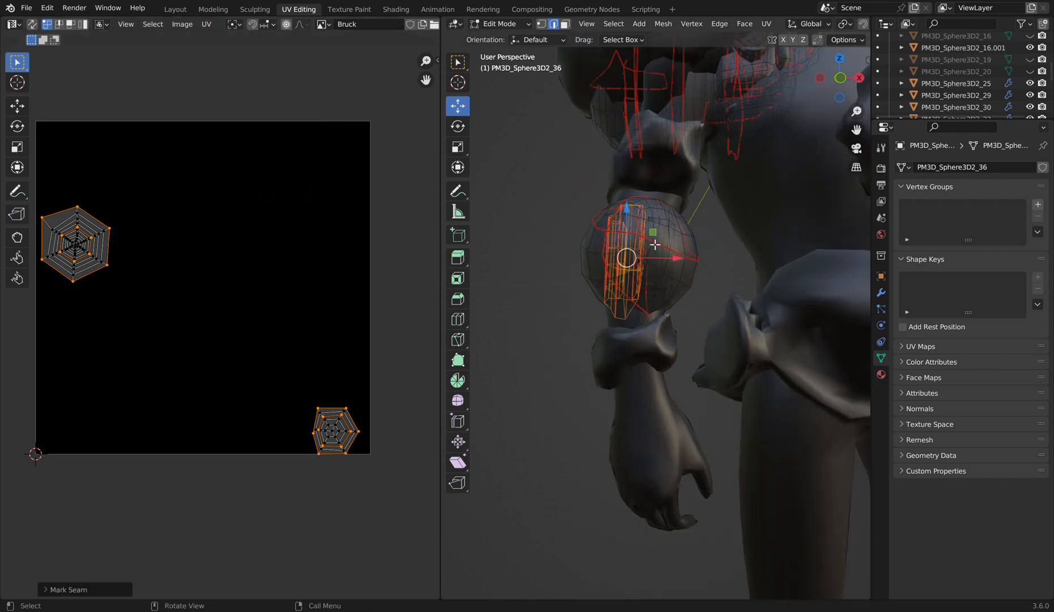
Try to unwrap the linked geometry of the torso-side disc inside the elbow sphere
{"action": "key", "text": "ctrl+l"}
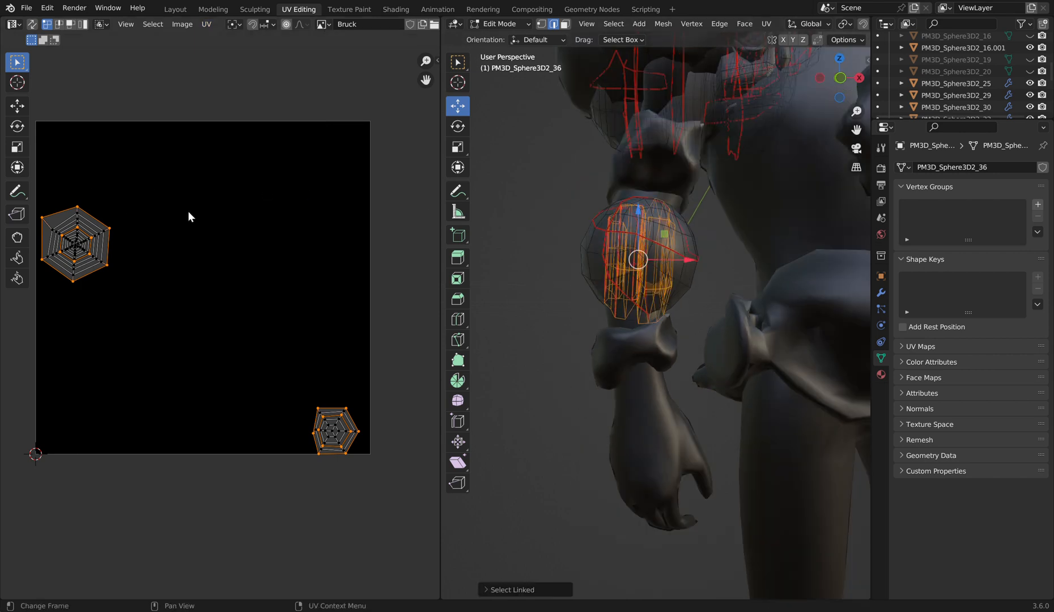
{"action": "left_click", "coordinate": [699, 229]}
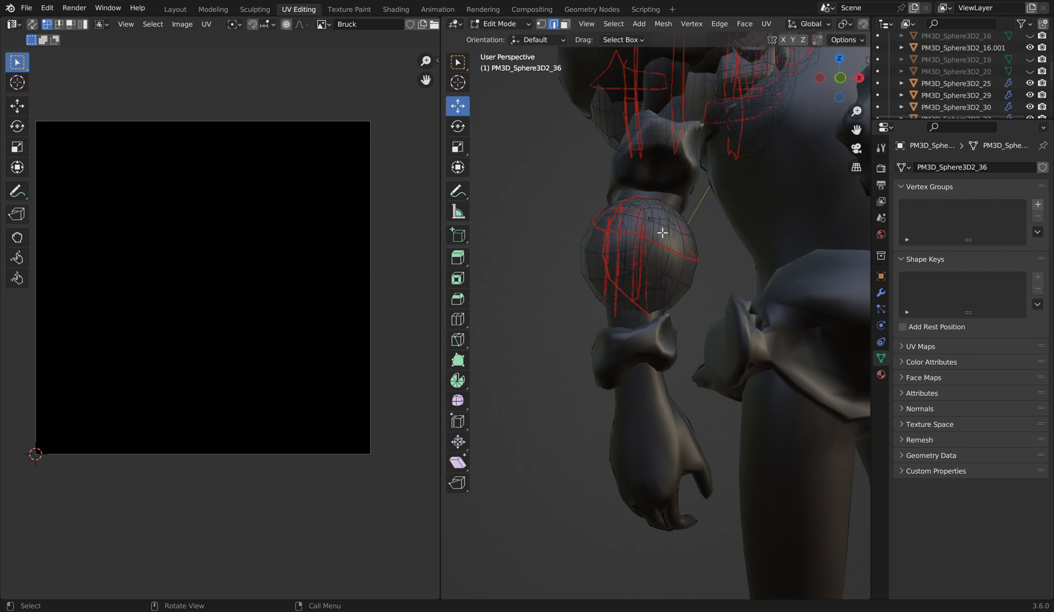
{"action": "left_click", "coordinate": [673, 231]}
{"action": "key", "text": "ctrl+l"}
{"action": "scroll", "coordinate": [793, 167], "scroll_direction": "up", "scroll_amount": 4}
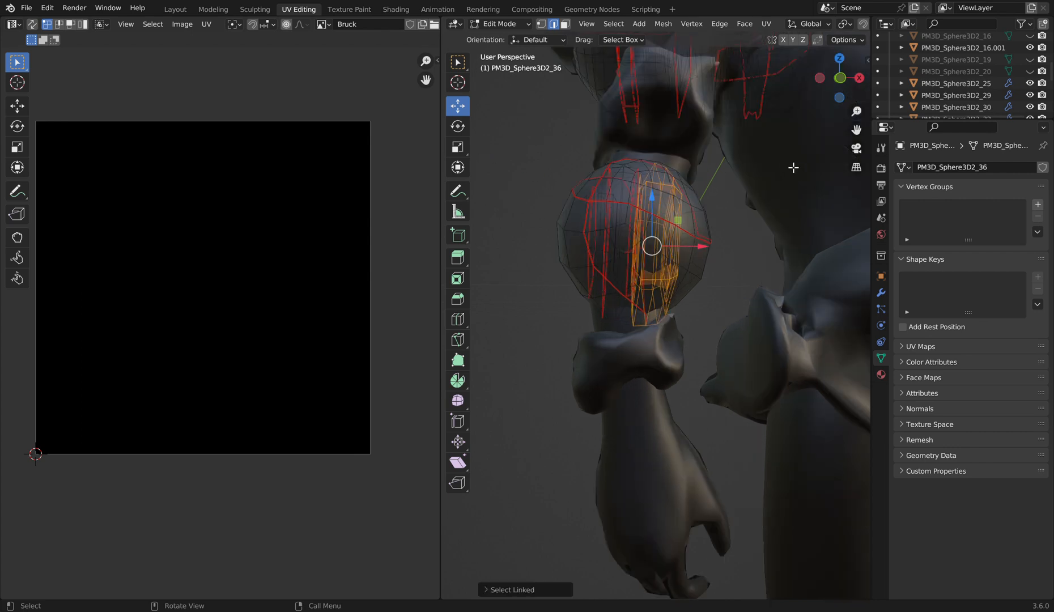
{"action": "left_click_drag", "start_coordinate": [845, 84], "coordinate": [726, 187]}
{"action": "key", "text": "u"}
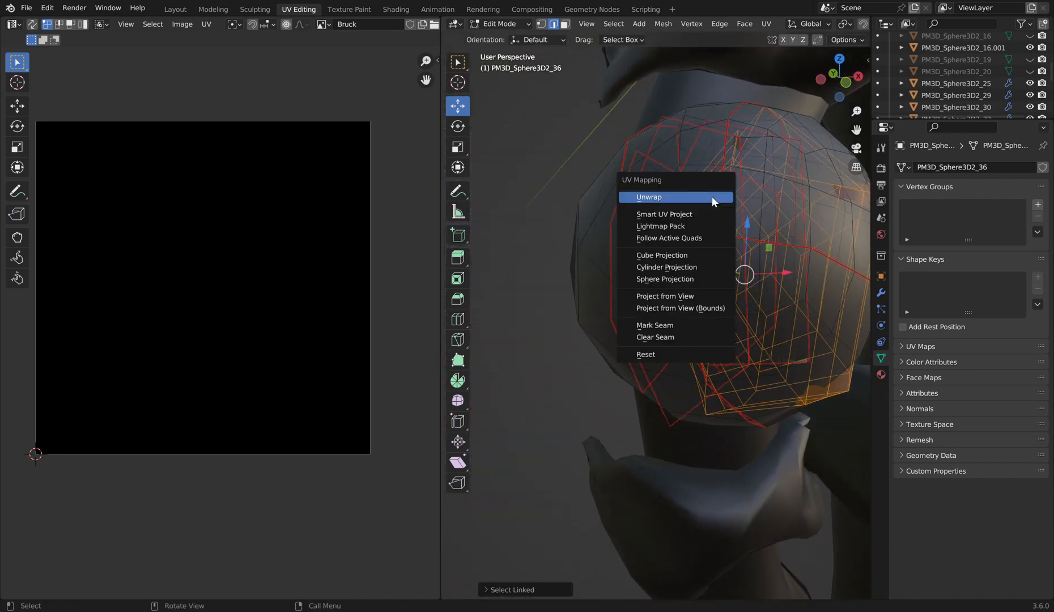
{"action": "left_click", "coordinate": [716, 199]}
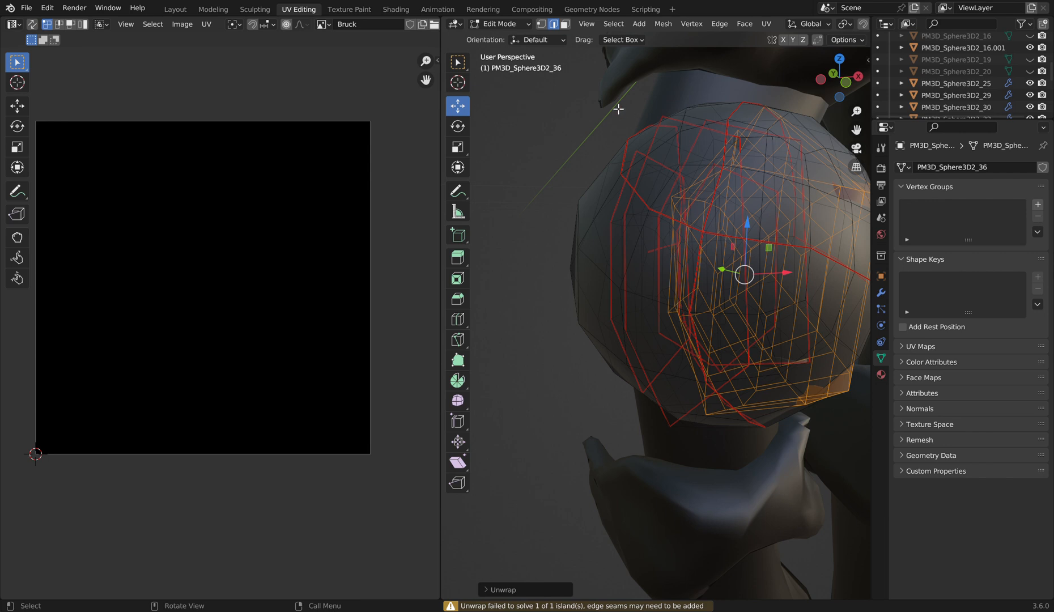
Mark seams along two neighbouring vertical edge loops of the torso-side disc inside the elbow sphere
{"action": "left_click_drag", "start_coordinate": [830, 80], "coordinate": [825, 78]}
{"action": "scroll", "coordinate": [656, 214], "scroll_direction": "up", "scroll_amount": 2}
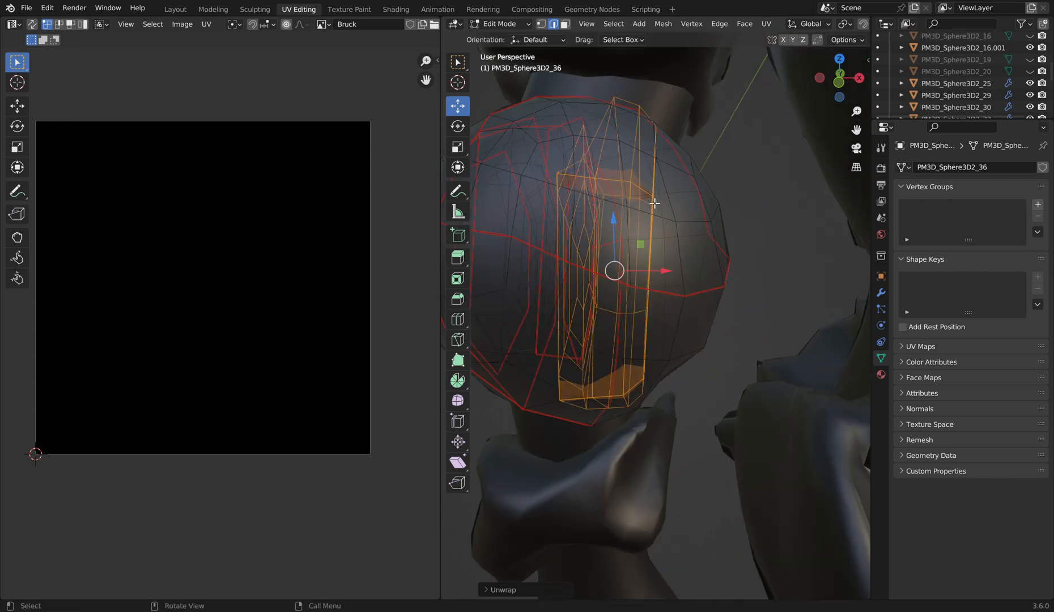
{"action": "left_click", "coordinate": [775, 186]}
{"action": "left_click", "coordinate": [633, 158], "text": "alt"}
{"action": "left_click", "coordinate": [736, 143]}
{"action": "left_click", "coordinate": [634, 166], "text": "alt"}
{"action": "left_click_drag", "start_coordinate": [838, 80], "coordinate": [829, 81]}
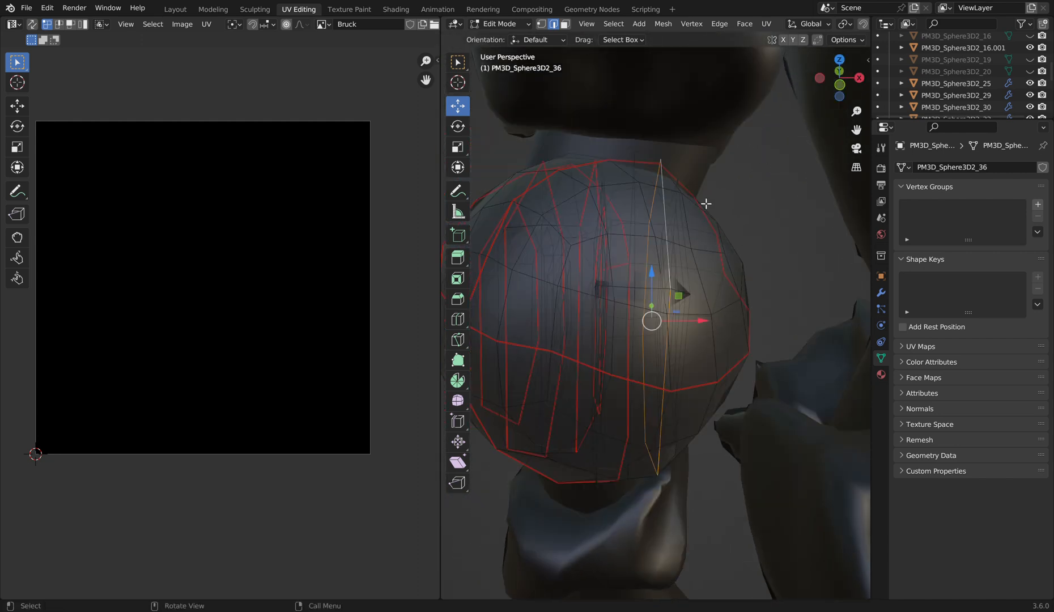
{"action": "left_click", "coordinate": [681, 206], "text": "alt+shift"}
{"action": "key", "text": "ctrl+z"}
{"action": "left_click", "coordinate": [637, 190], "text": "alt+shift"}
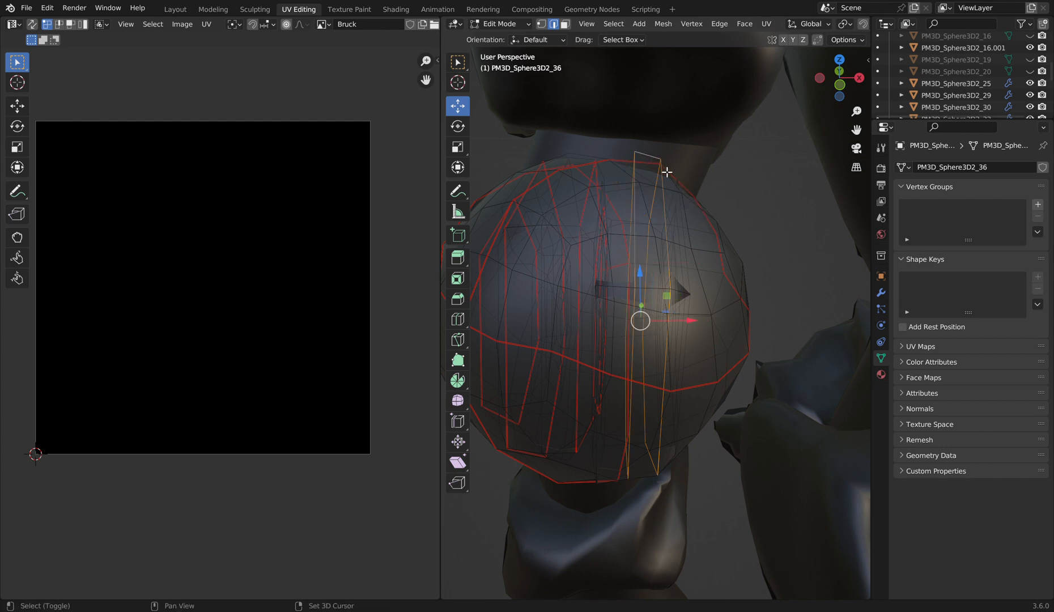
{"action": "left_click_drag", "start_coordinate": [830, 91], "coordinate": [830, 76]}
{"action": "right_click", "coordinate": [679, 149]}
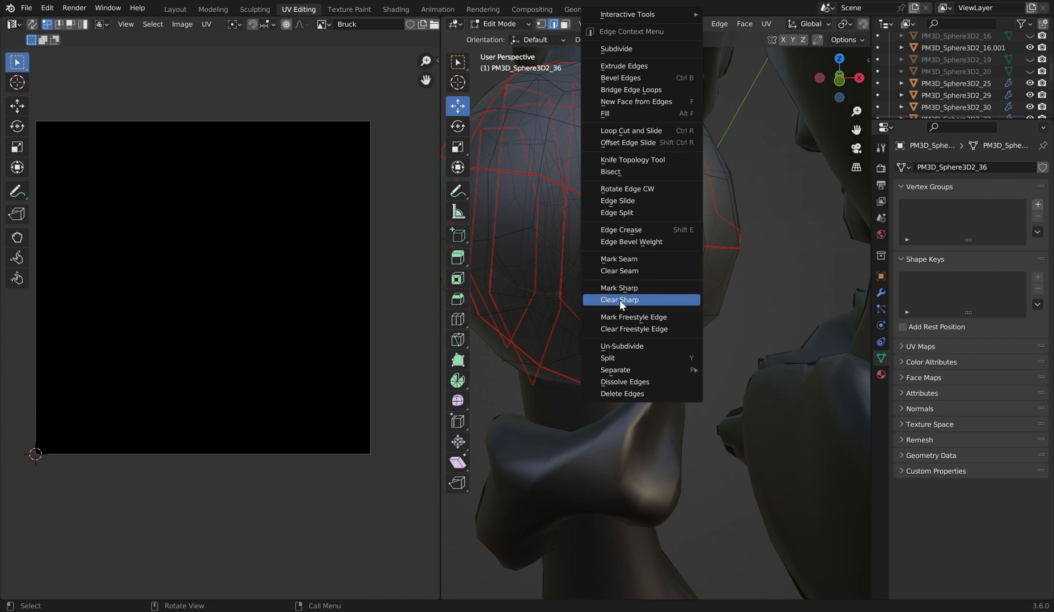
{"action": "left_click", "coordinate": [629, 259]}
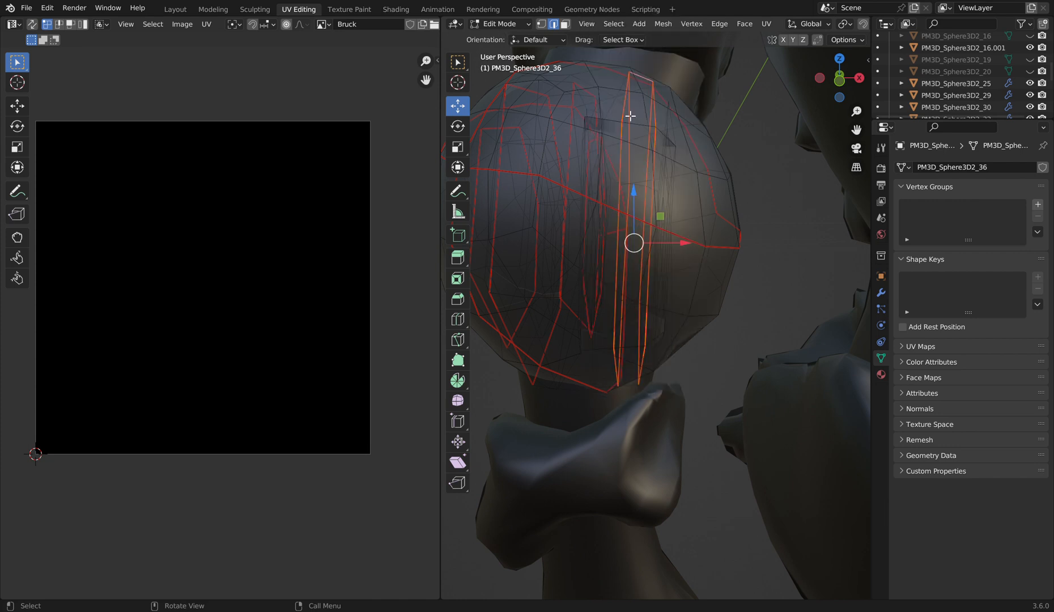
Select the linked geometry of the torso-side part of the elbow sphere and unwrap it with the new seams
{"action": "key", "text": "l"}
{"action": "left_click", "coordinate": [760, 125]}
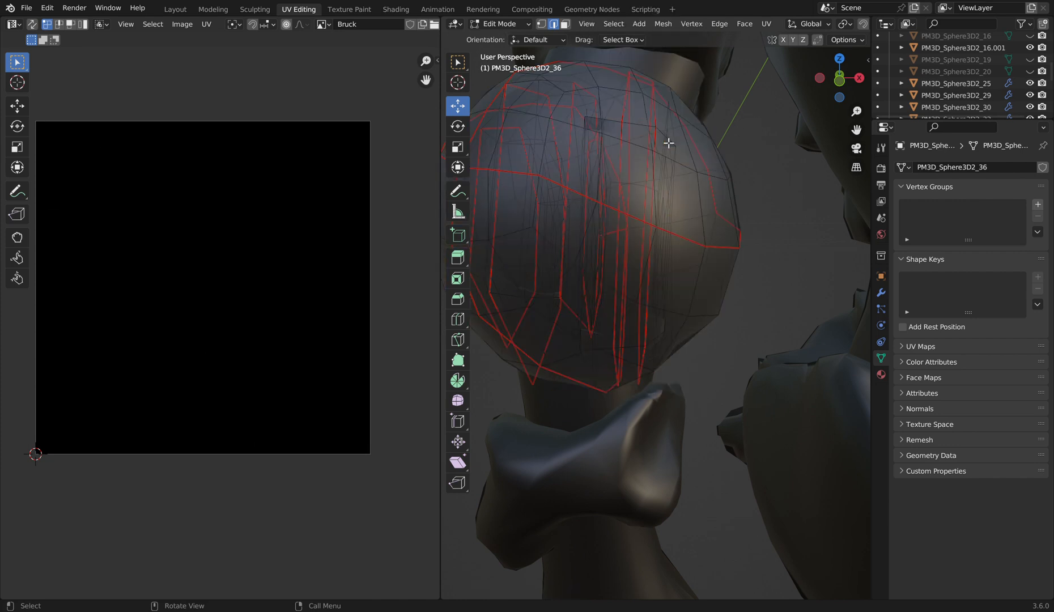
{"action": "key", "text": "l"}
{"action": "left_click", "coordinate": [745, 117]}
{"action": "key", "text": "l"}
{"action": "scroll", "coordinate": [794, 102], "scroll_direction": "down", "scroll_amount": 2}
{"action": "mouse_move", "coordinate": [768, 104]}
{"action": "middle_mouse_down"}
{"action": "mouse_move", "coordinate": [851, 102]}
{"action": "mouse_move", "coordinate": [775, 104]}
{"action": "middle_mouse_up"}
{"action": "key", "text": "u"}
{"action": "left_click", "coordinate": [769, 102]}
Select the whole elbow sphere with its inner discs and unwrap it
{"action": "scroll", "coordinate": [613, 154], "scroll_direction": "down", "scroll_amount": 2}
{"action": "left_click_drag", "start_coordinate": [547, 130], "coordinate": [753, 477]}
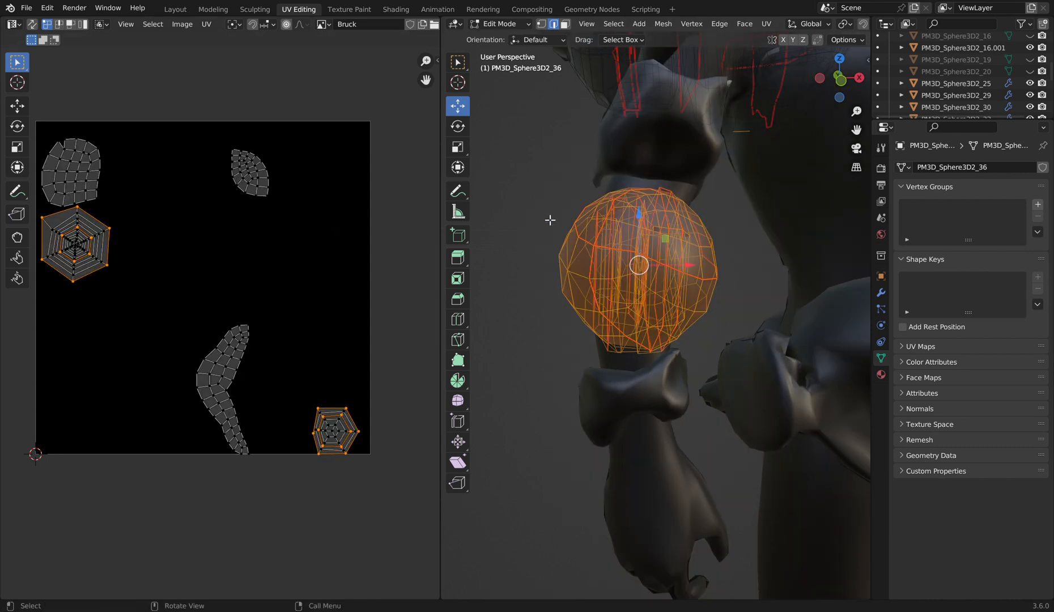
{"action": "scroll", "coordinate": [664, 24], "scroll_direction": "down", "scroll_amount": 5}
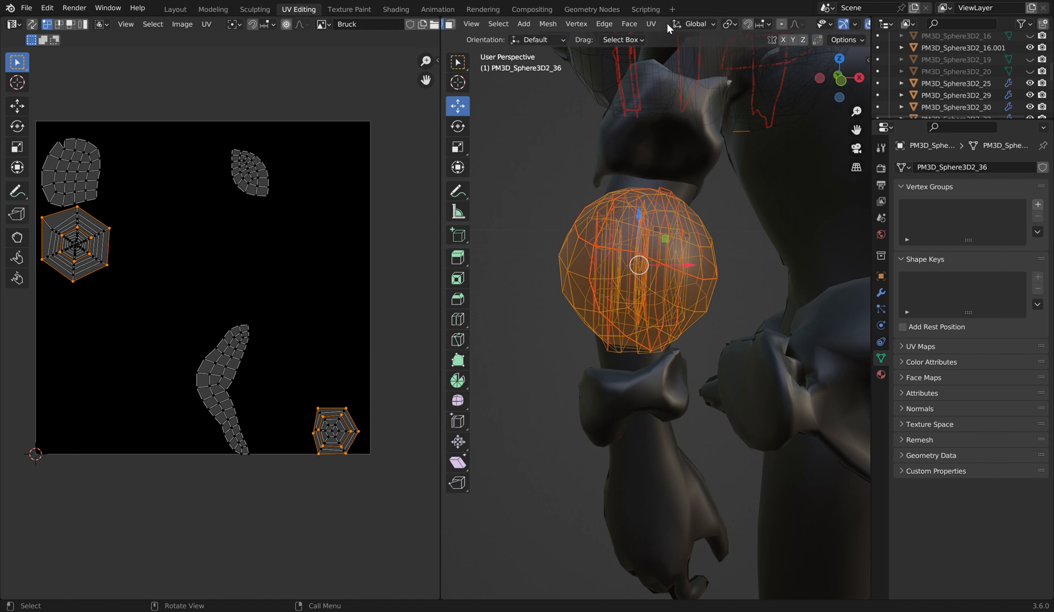
{"action": "scroll", "coordinate": [543, 53], "scroll_direction": "down", "scroll_amount": 2}
{"action": "key", "text": "u"}
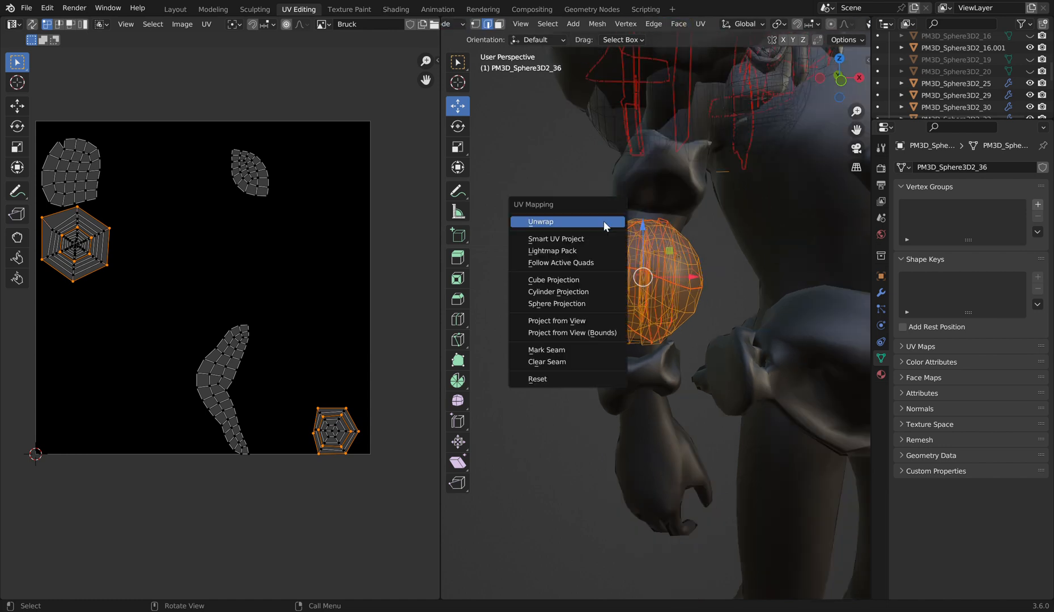
{"action": "left_click", "coordinate": [605, 223]}
Switch to vertex selection, select all shoulder and elbow geometry of the mesh, and unwrap it
{"action": "left_click_drag", "start_coordinate": [550, 170], "coordinate": [793, 528]}
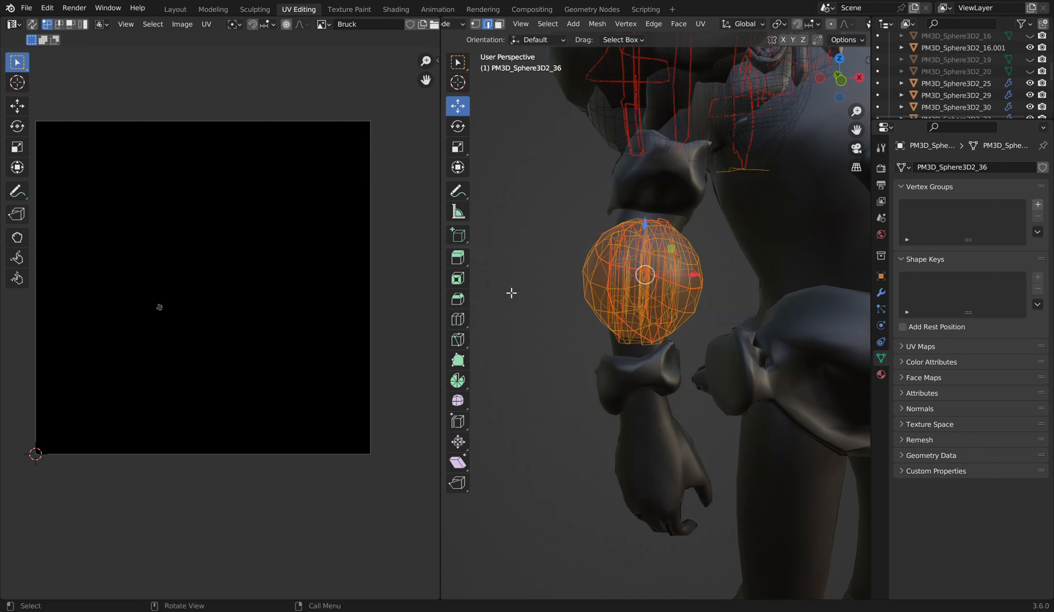
{"action": "scroll", "coordinate": [147, 285], "scroll_direction": "up", "scroll_amount": 4}
{"action": "scroll", "coordinate": [207, 285], "scroll_direction": "down", "scroll_amount": 3}
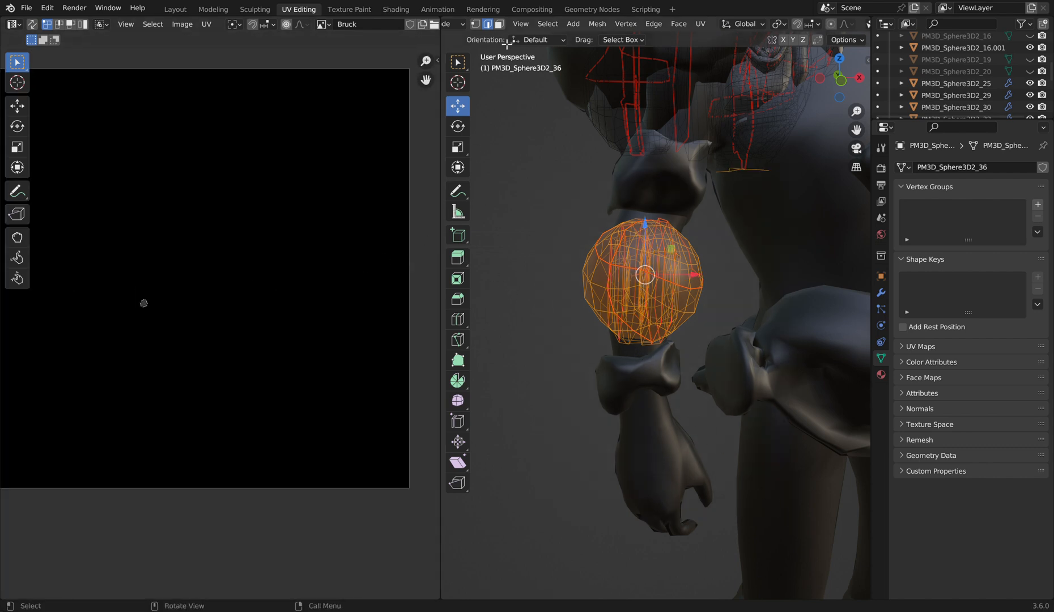
{"action": "left_click", "coordinate": [499, 25]}
{"action": "left_click", "coordinate": [475, 24]}
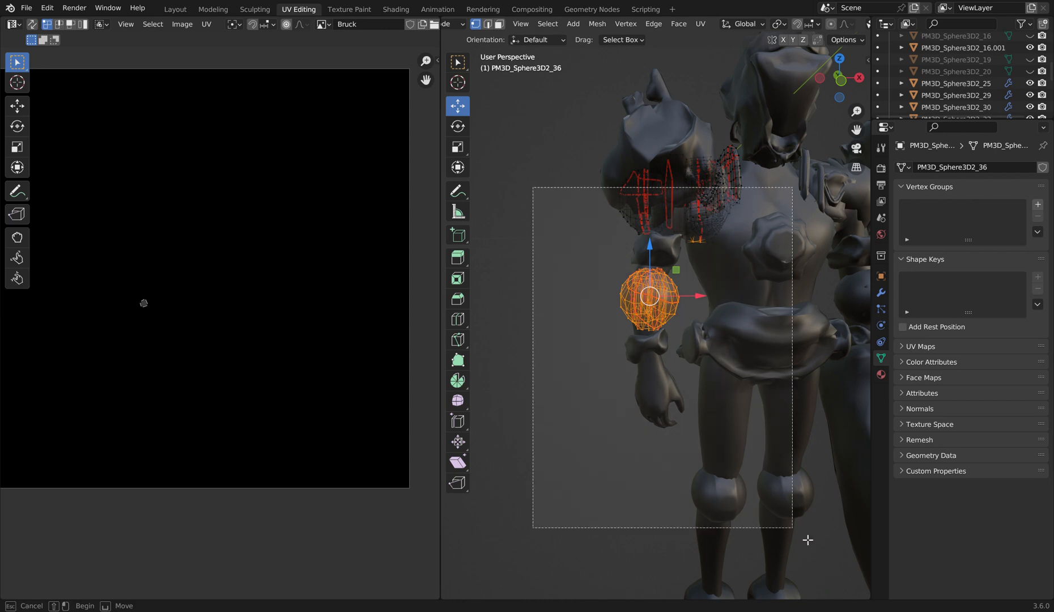
{"action": "left_click_drag", "start_coordinate": [794, 529], "coordinate": [794, 528]}
{"action": "scroll", "coordinate": [601, 233], "scroll_direction": "down", "scroll_amount": 3}
{"action": "left_click_drag", "start_coordinate": [518, 136], "coordinate": [871, 599]}
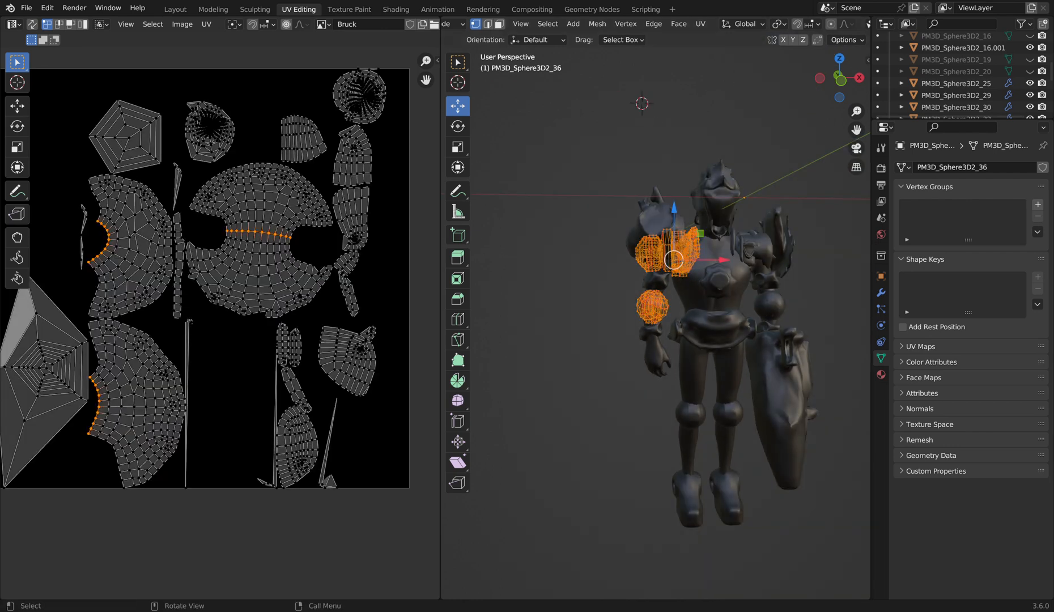
{"action": "key", "text": "u"}
{"action": "left_click", "coordinate": [693, 285]}
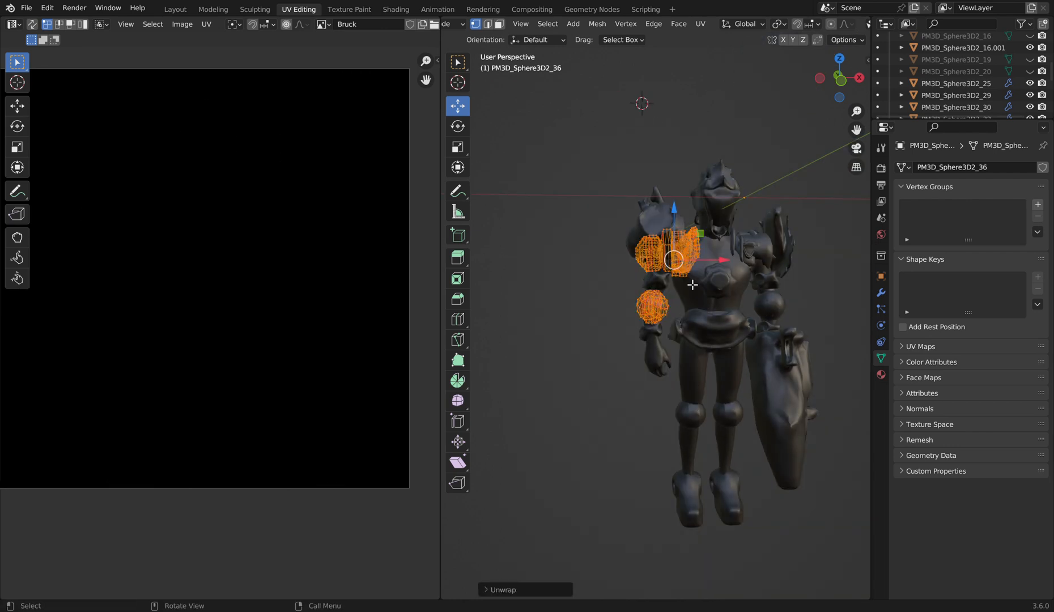
Return to Object Mode and box-select all parts of the armoured character
{"action": "scroll", "coordinate": [577, 246], "scroll_direction": "down", "scroll_amount": 2}
{"action": "scroll", "coordinate": [252, 112], "scroll_direction": "down", "scroll_amount": 3}
{"action": "scroll", "coordinate": [141, 219], "scroll_direction": "down", "scroll_amount": 4}
{"action": "scroll", "coordinate": [190, 309], "scroll_direction": "up", "scroll_amount": 6}
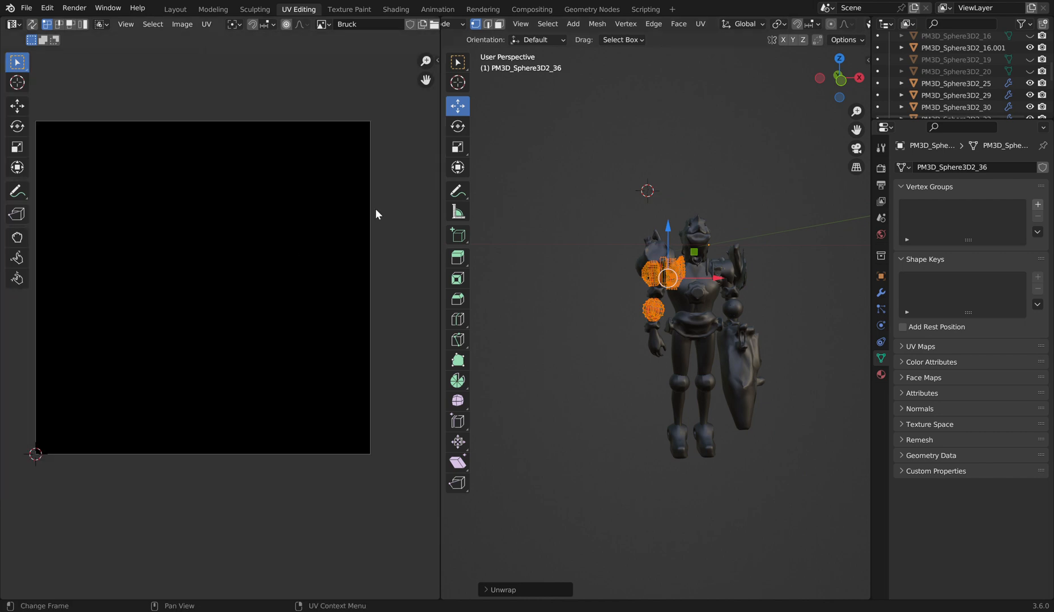
{"action": "scroll", "coordinate": [496, 25], "scroll_direction": "up", "scroll_amount": 3}
{"action": "left_click", "coordinate": [493, 23]}
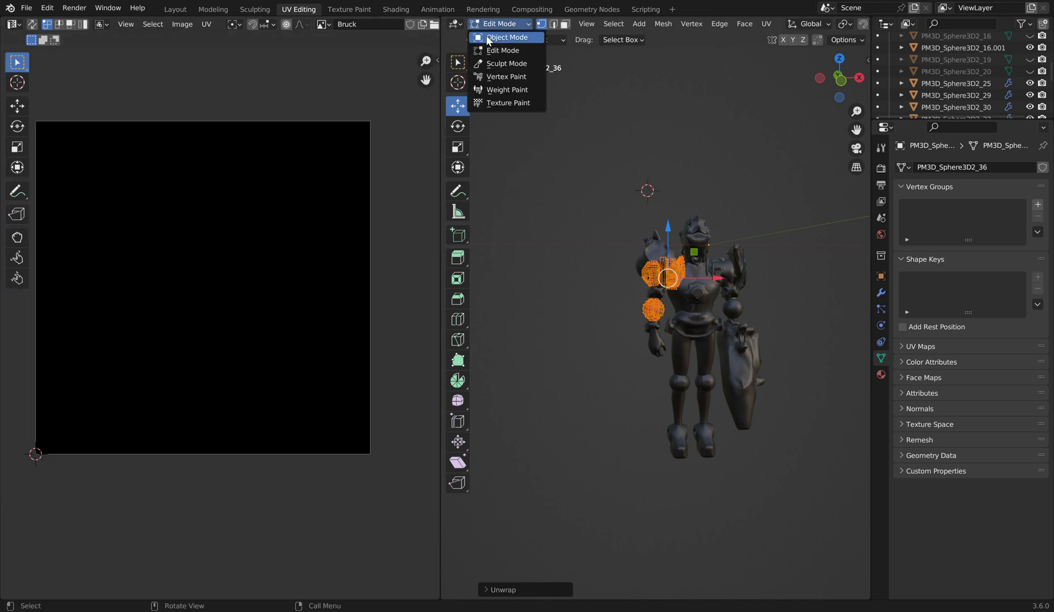
{"action": "left_click", "coordinate": [513, 37]}
{"action": "left_click_drag", "start_coordinate": [562, 150], "coordinate": [567, 148]}
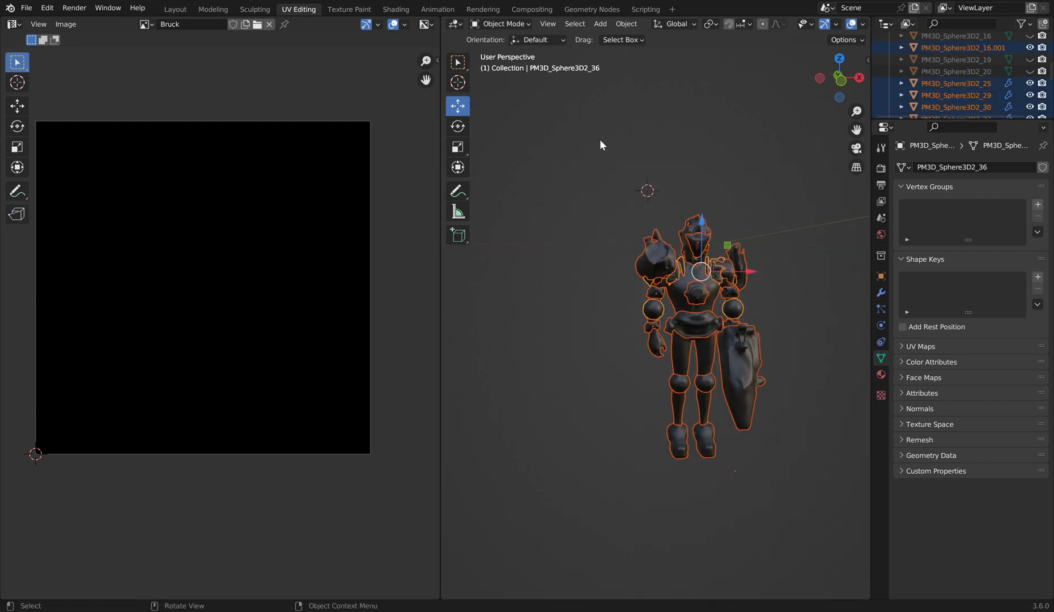
Enter Edit Mode on all selected character parts and unwrap their geometry together
{"action": "left_click", "coordinate": [500, 23]}
{"action": "left_click", "coordinate": [493, 50]}
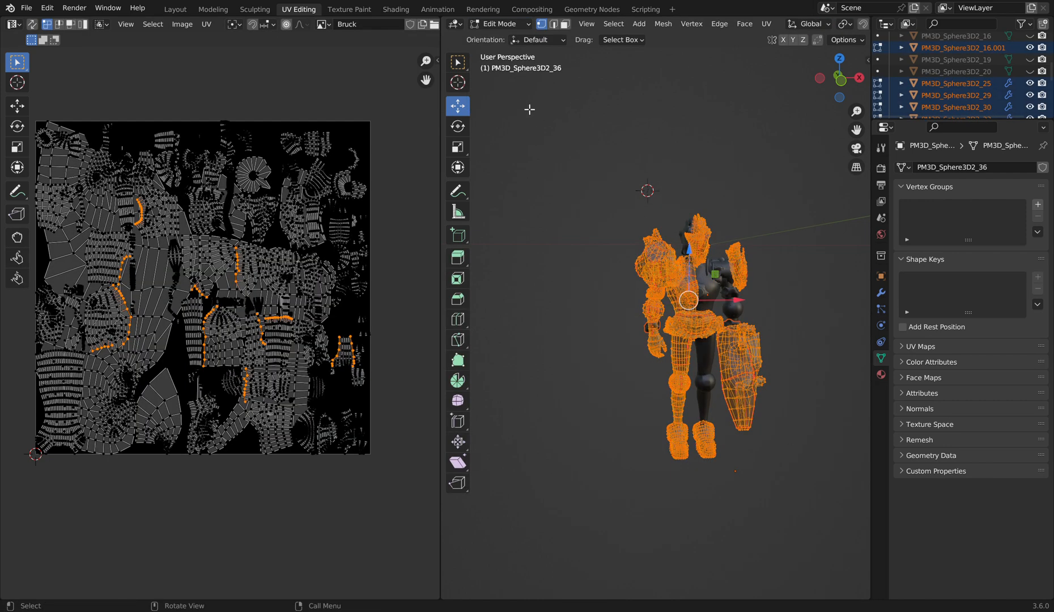
{"action": "scroll", "coordinate": [745, 29], "scroll_direction": "down", "scroll_amount": 5}
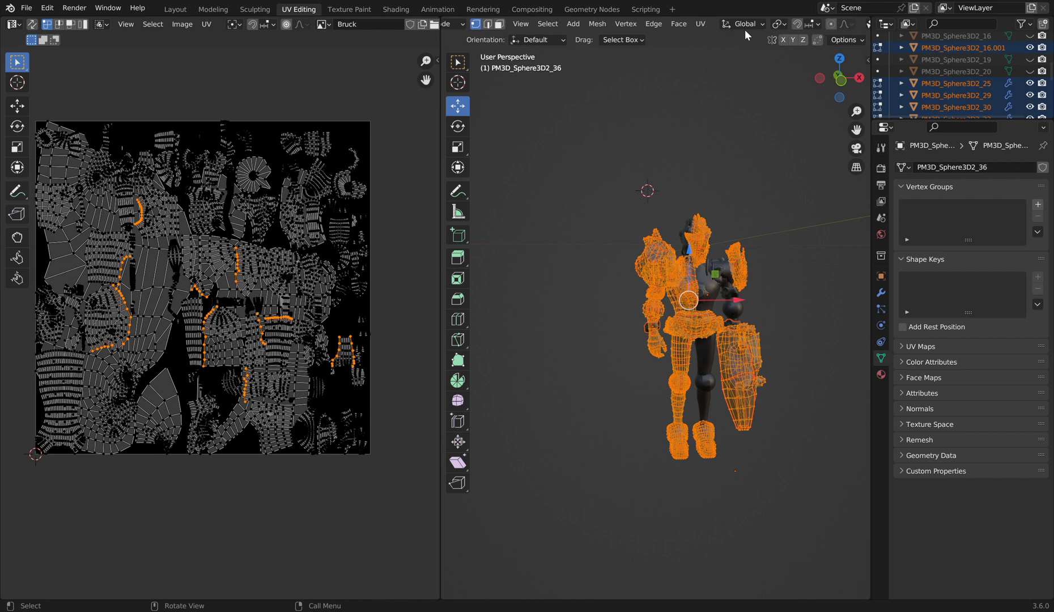
{"action": "key", "text": "u"}
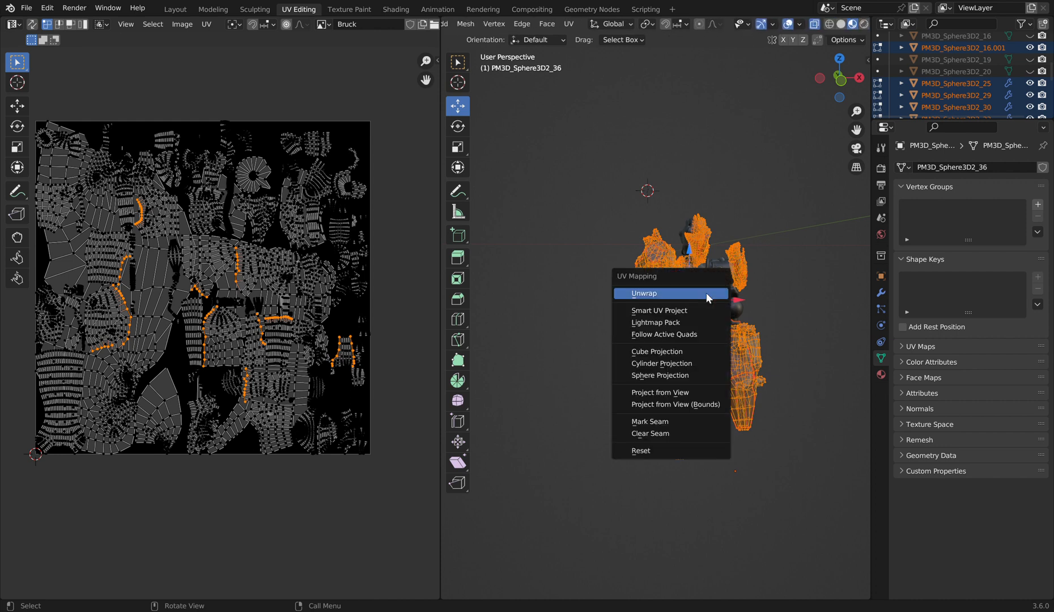
{"action": "left_click", "coordinate": [706, 292]}
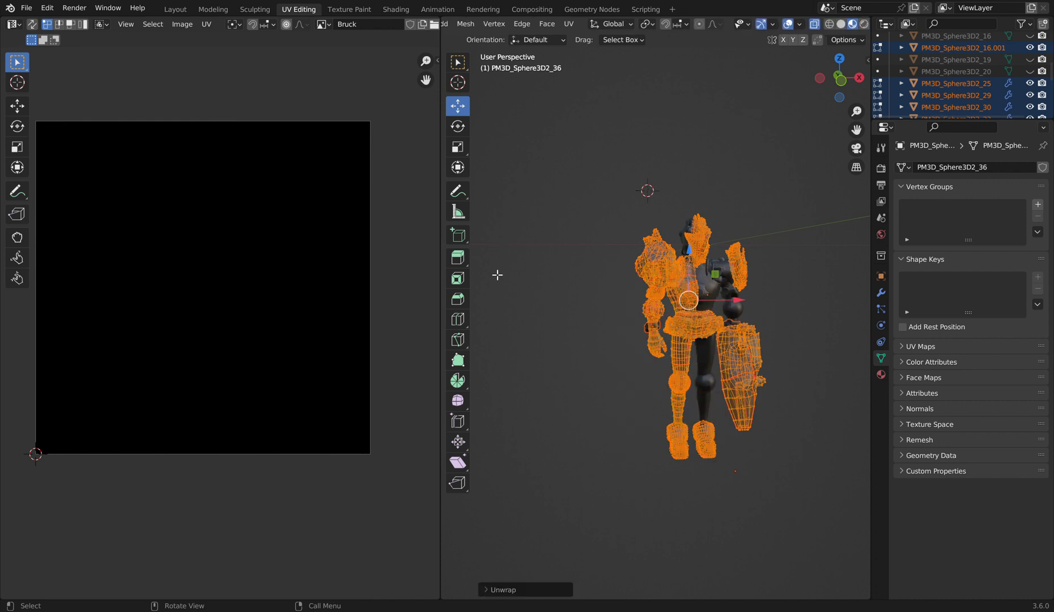
Open the Texture Paint workspace and change the selected character parts from Texture Paint through Object Mode to Edit Mode
{"action": "left_click", "coordinate": [256, 10]}
{"action": "left_click", "coordinate": [317, 4]}
{"action": "left_click", "coordinate": [349, 9]}
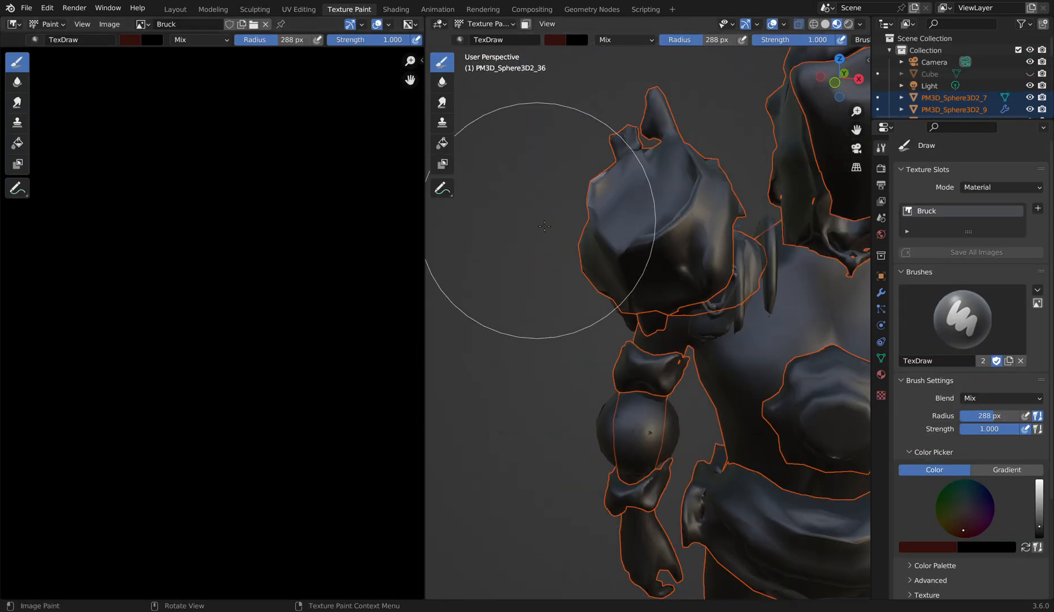
{"action": "left_click", "coordinate": [478, 23]}
{"action": "left_click", "coordinate": [477, 42]}
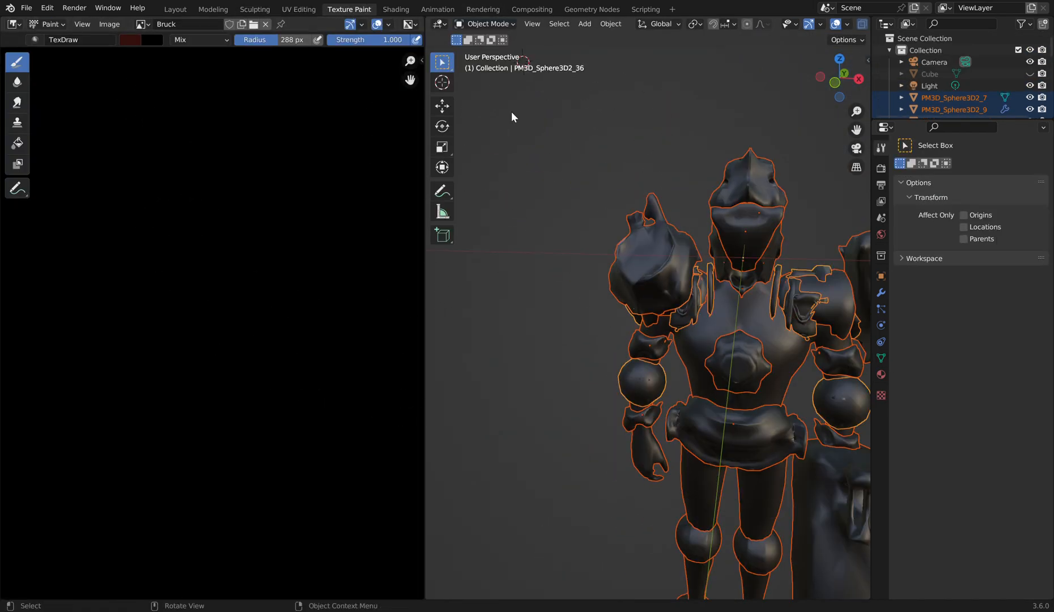
{"action": "left_click", "coordinate": [492, 24]}
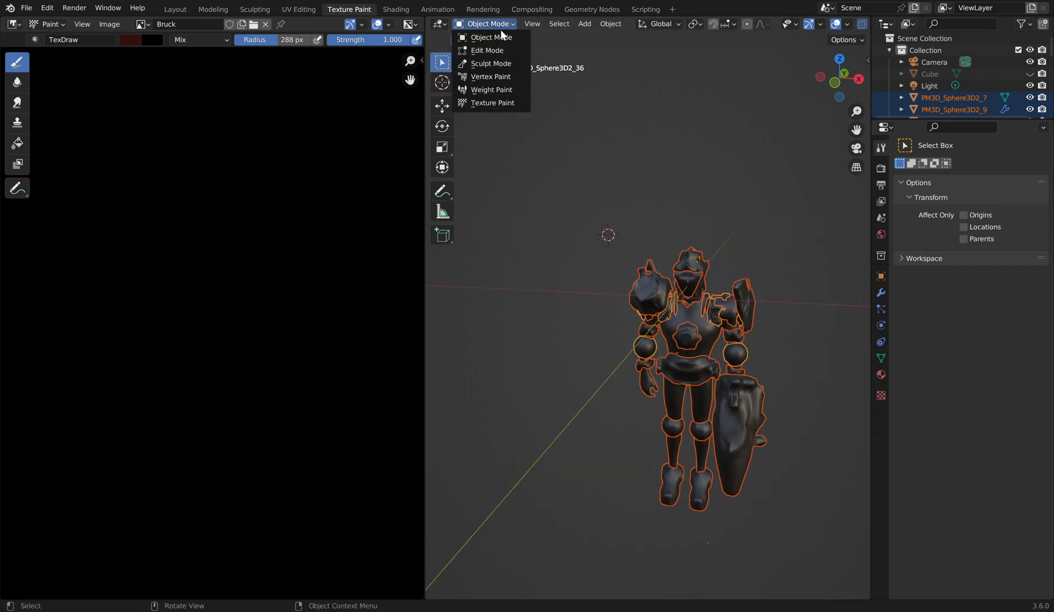
{"action": "left_click", "coordinate": [488, 50]}
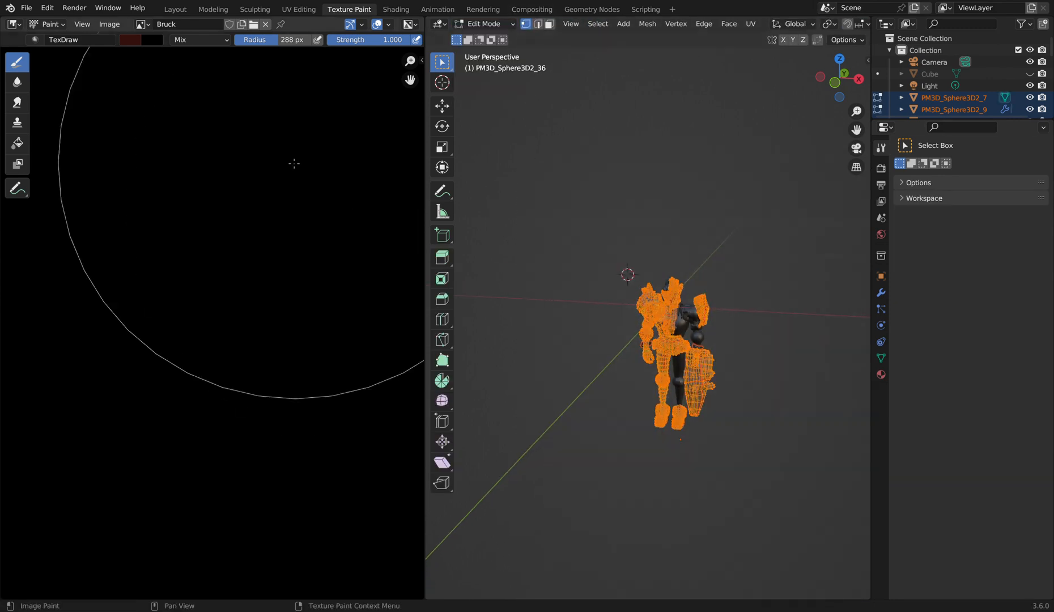
{"action": "scroll", "coordinate": [295, 164], "scroll_direction": "down", "scroll_amount": 4}
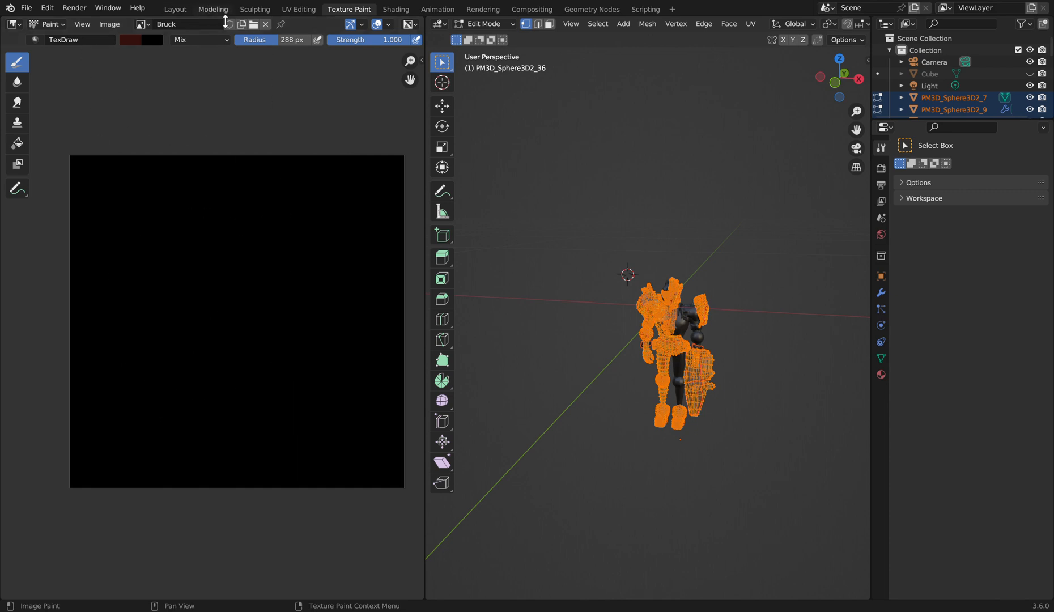
Return to the UV Editing workspace and put the character parts back into Object Mode
{"action": "left_click", "coordinate": [255, 9]}
{"action": "left_click", "coordinate": [298, 9]}
{"action": "scroll", "coordinate": [603, 310], "scroll_direction": "up", "scroll_amount": 3}
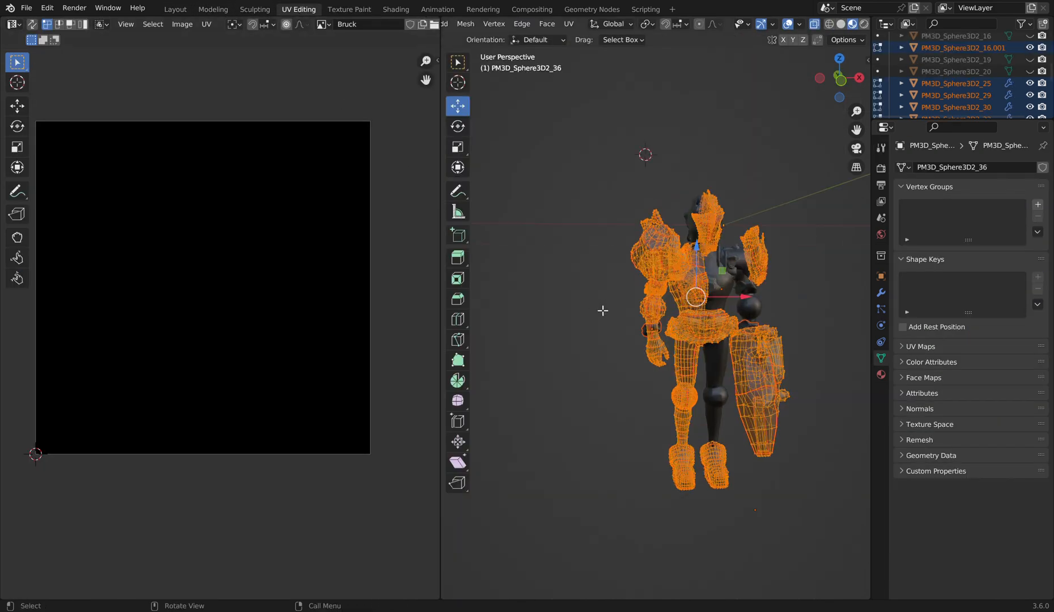
{"action": "left_click_drag", "start_coordinate": [839, 78], "coordinate": [605, 39]}
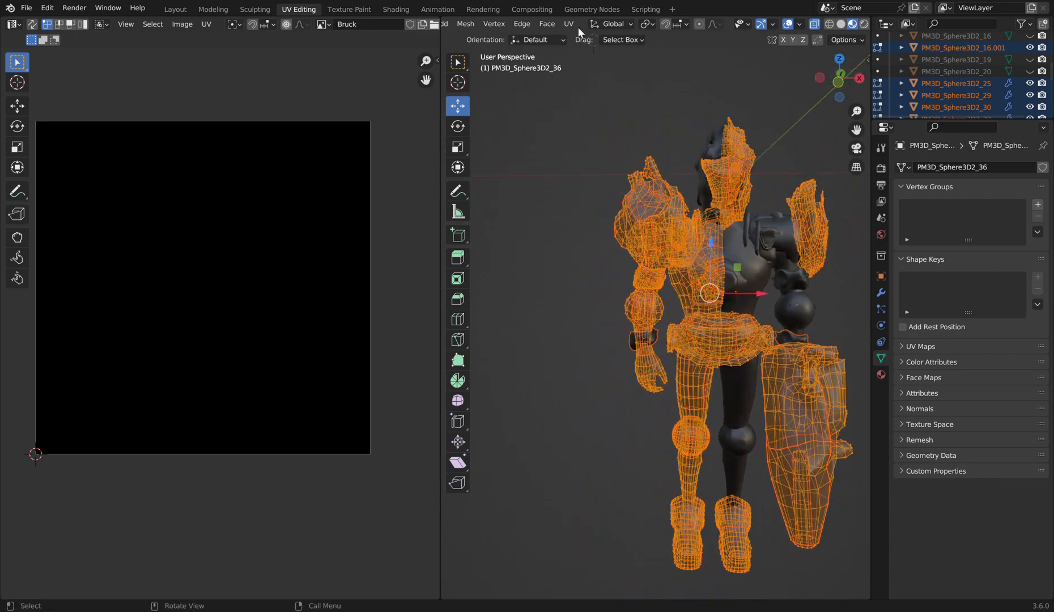
{"action": "scroll", "coordinate": [468, 23], "scroll_direction": "up", "scroll_amount": 5}
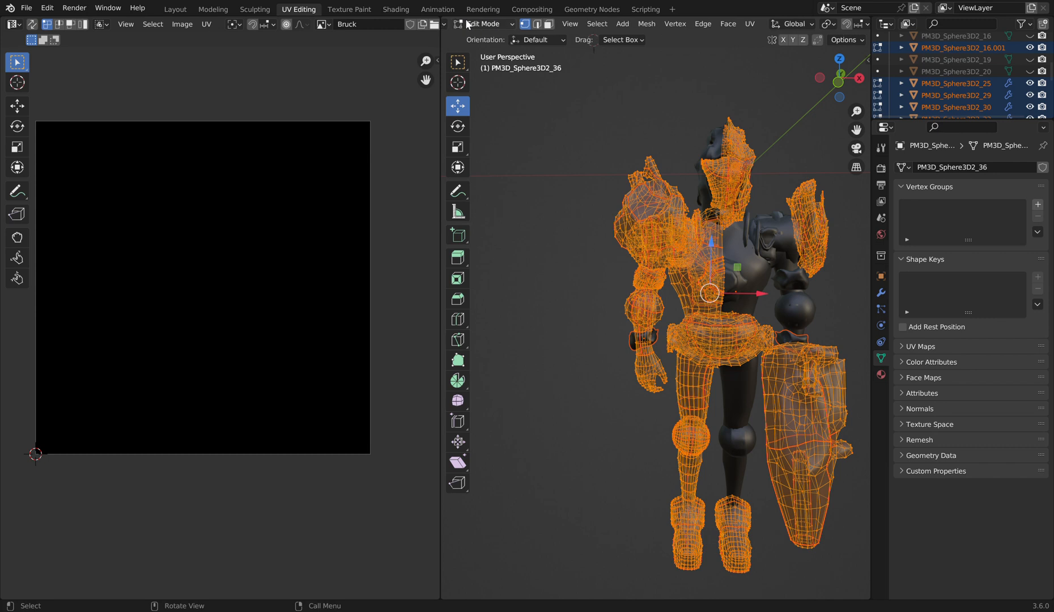
{"action": "left_click", "coordinate": [467, 23]}
{"action": "left_click", "coordinate": [490, 37]}
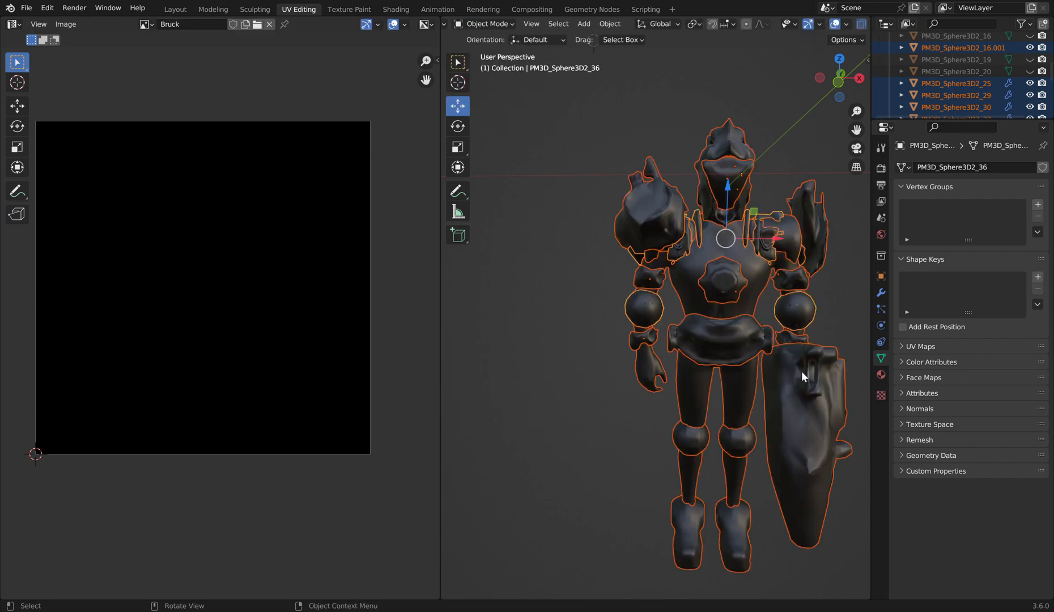
Select only the chest part, select all its geometry in Edit Mode and unwrap it
{"action": "left_click", "coordinate": [715, 266]}
{"action": "left_click", "coordinate": [497, 22]}
{"action": "left_click", "coordinate": [488, 51]}
{"action": "key", "text": "b"}
{"action": "left_click_drag", "start_coordinate": [901, 533], "coordinate": [904, 535]}
{"action": "key", "text": "u"}
{"action": "left_click", "coordinate": [743, 267]}
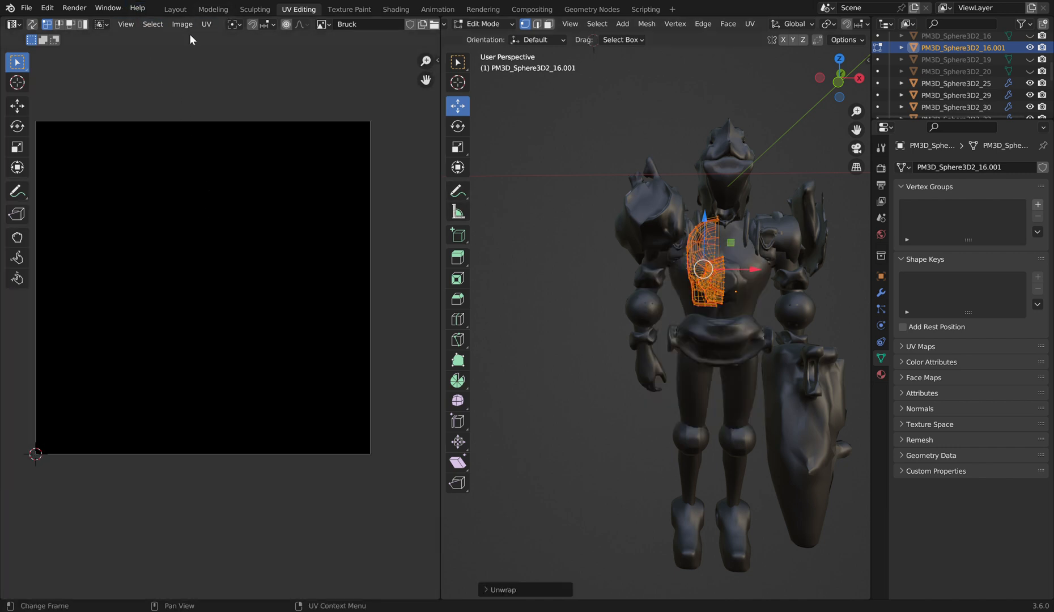
{"action": "left_click", "coordinate": [255, 9]}
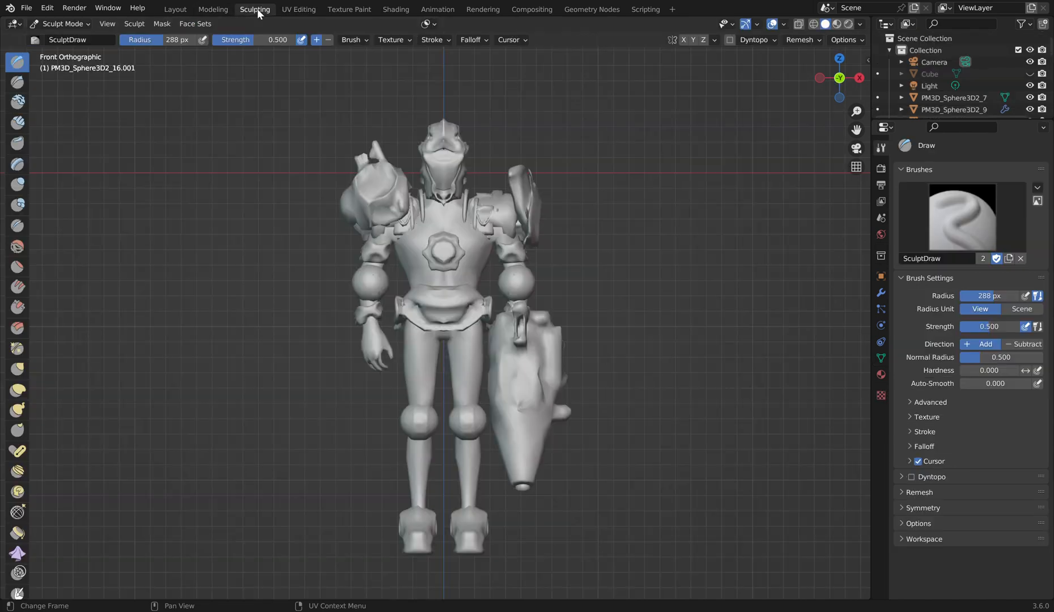
{"action": "left_click", "coordinate": [317, 7]}
{"action": "left_click", "coordinate": [349, 4]}
{"action": "left_click", "coordinate": [383, 9]}
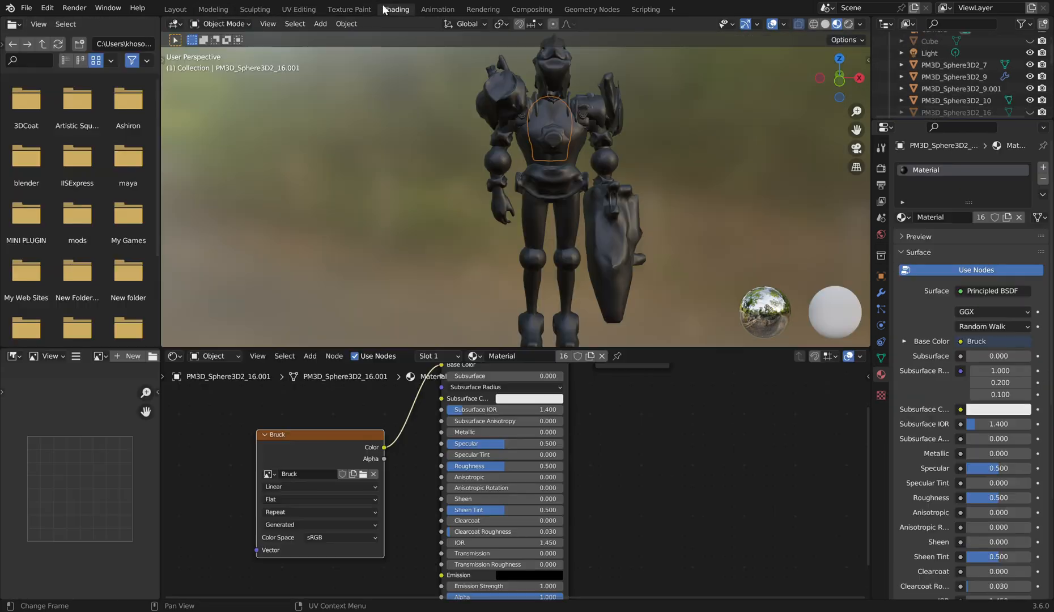
{"action": "left_click", "coordinate": [420, 9]}
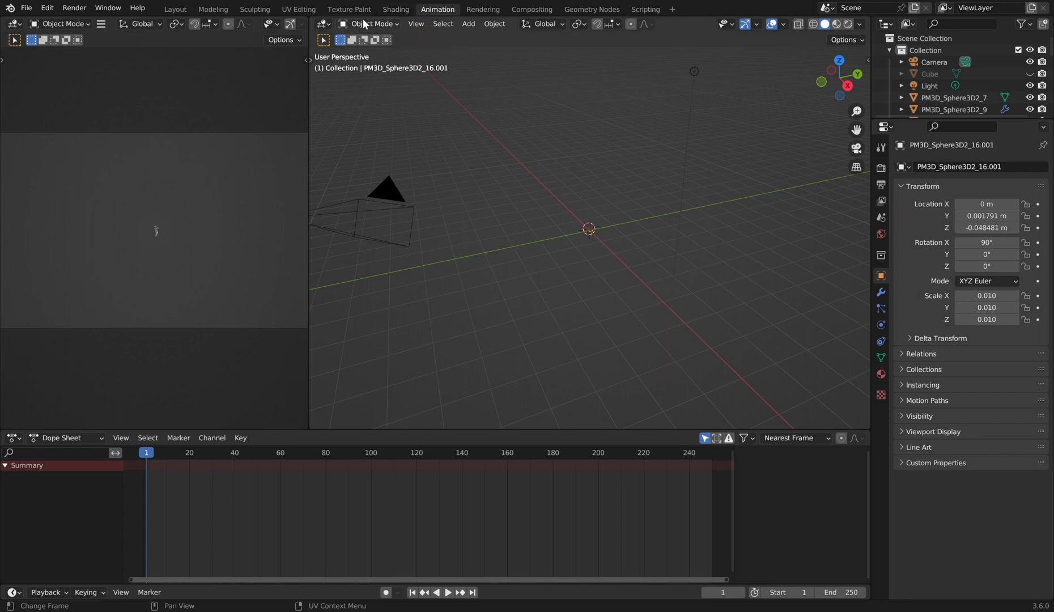
Save the bruck1.blend file and reopen it from the recently used files
{"action": "left_click", "coordinate": [34, 9]}
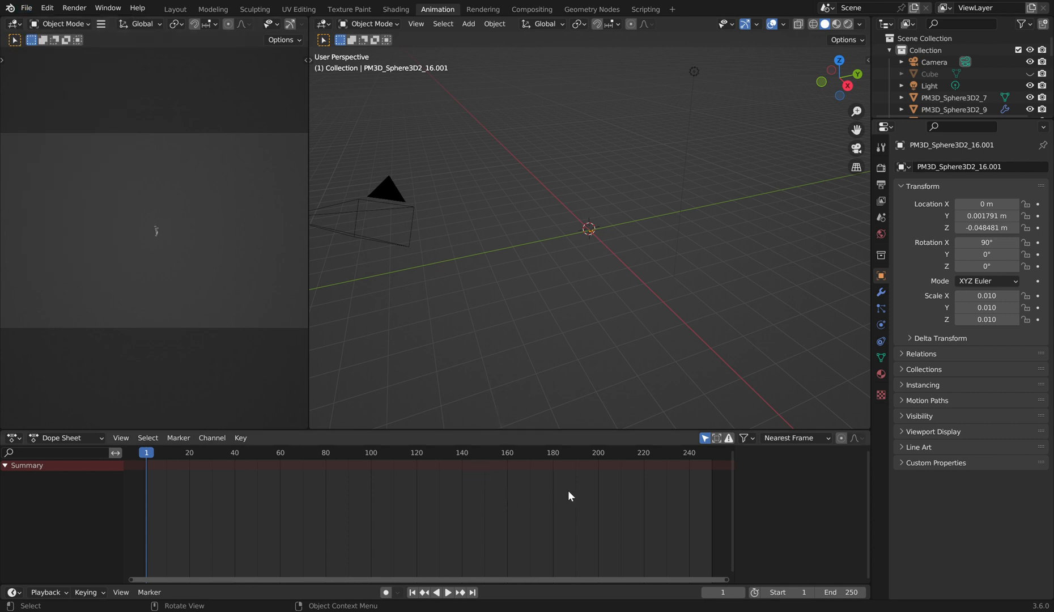
{"action": "key", "text": "ctrl+s"}
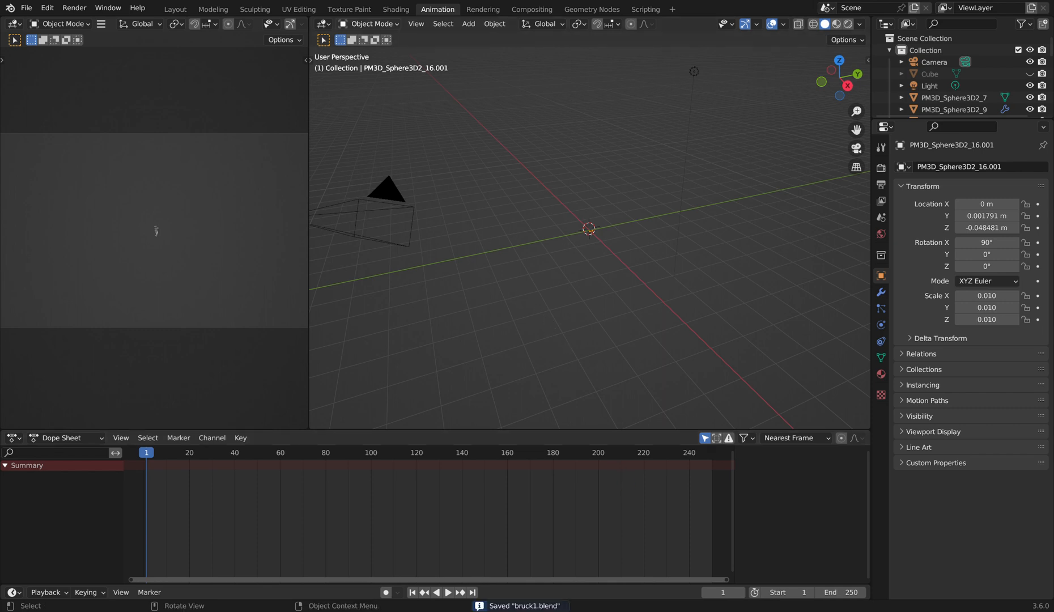
{"action": "scroll", "coordinate": [550, 165], "scroll_direction": "up", "scroll_amount": 10}
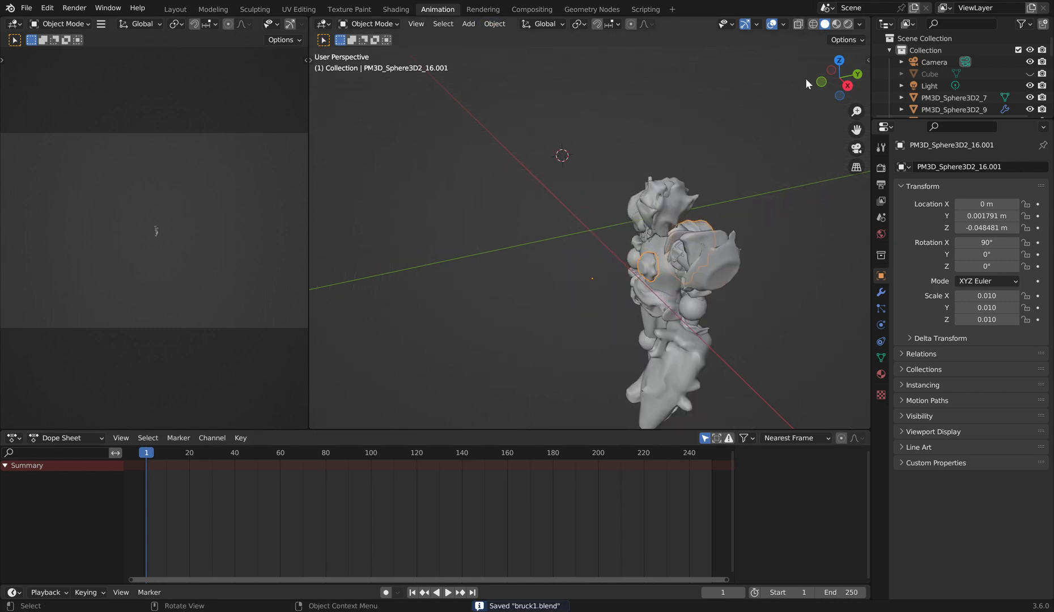
{"action": "left_click", "coordinate": [820, 84]}
{"action": "mouse_move", "coordinate": [856, 129]}
{"action": "left_mouse_down"}
{"action": "mouse_move", "coordinate": [856, 107]}
{"action": "mouse_move", "coordinate": [856, 131]}
{"action": "left_mouse_up"}
{"action": "left_click", "coordinate": [26, 7]}
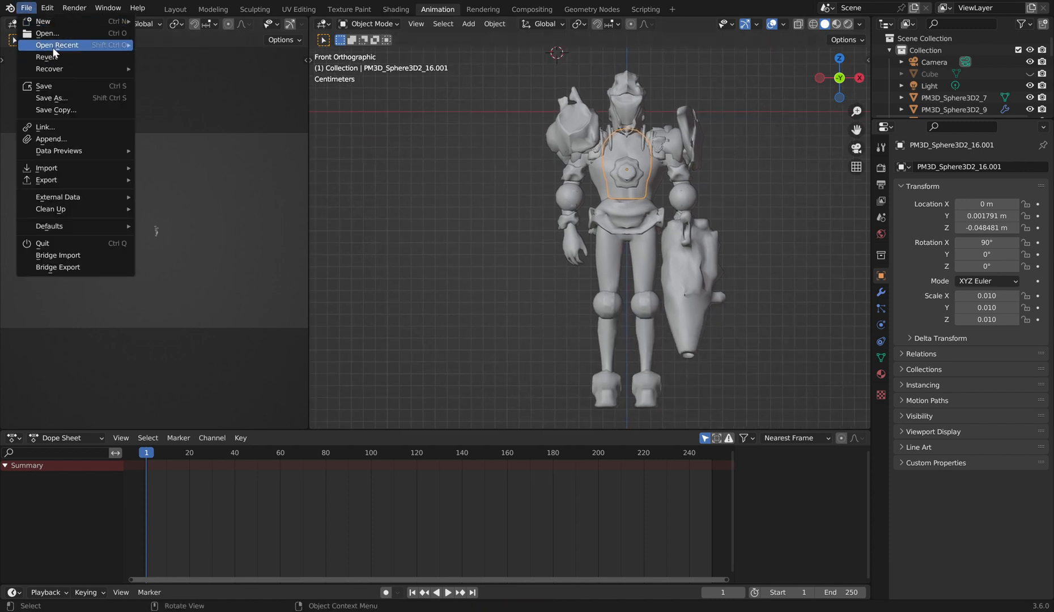
{"action": "mouse_move", "coordinate": [57, 45]}
{"action": "left_click", "coordinate": [186, 44]}
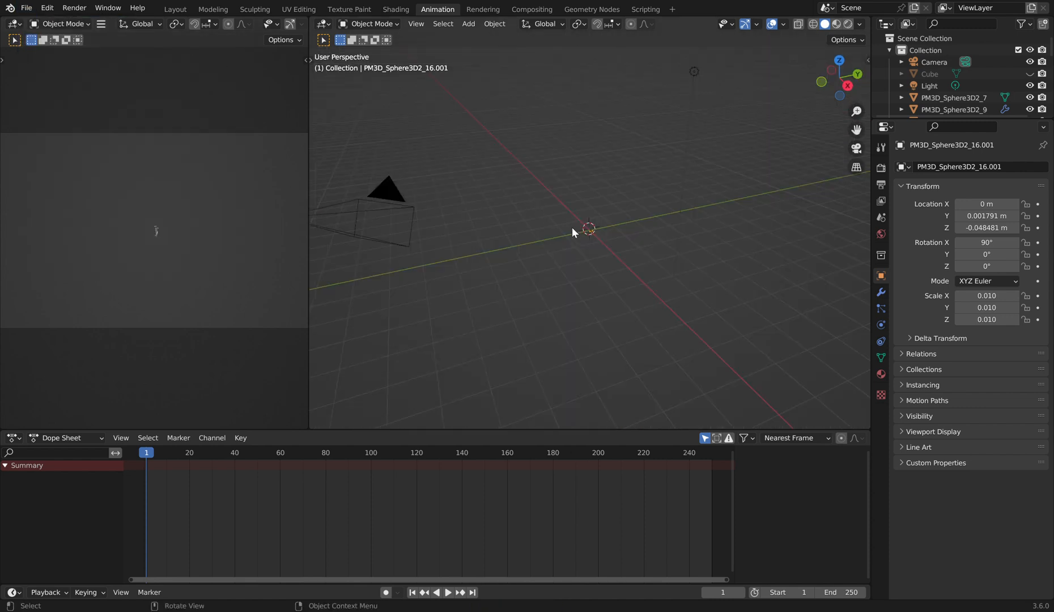
Go back to the UV Editing workspace and box-select all character parts in Object Mode
{"action": "scroll", "coordinate": [664, 258], "scroll_direction": "up", "scroll_amount": 10}
{"action": "left_click", "coordinate": [821, 85]}
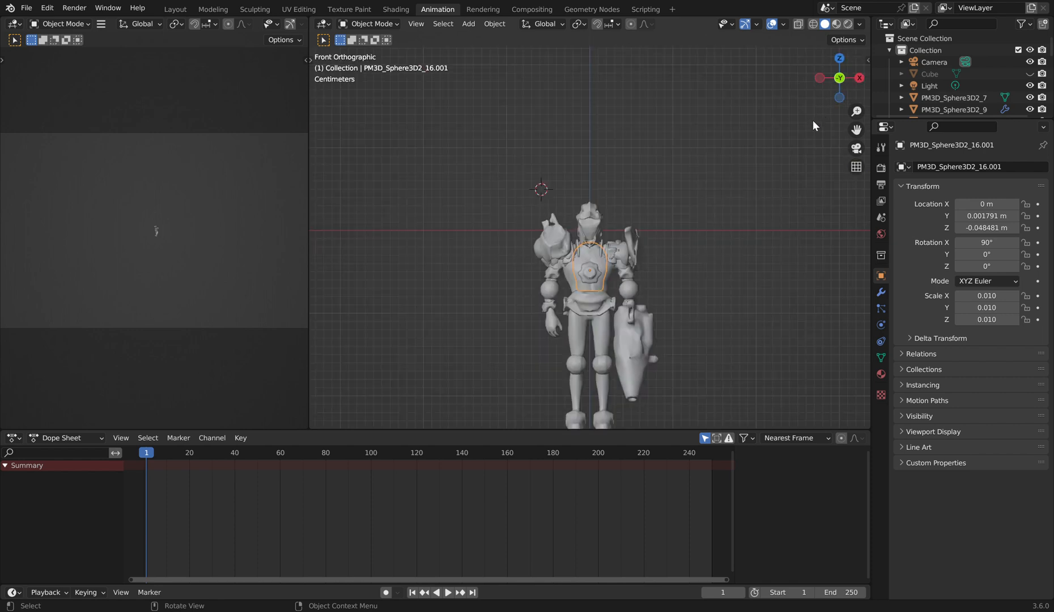
{"action": "left_click", "coordinate": [331, 9]}
{"action": "left_click", "coordinate": [298, 9]}
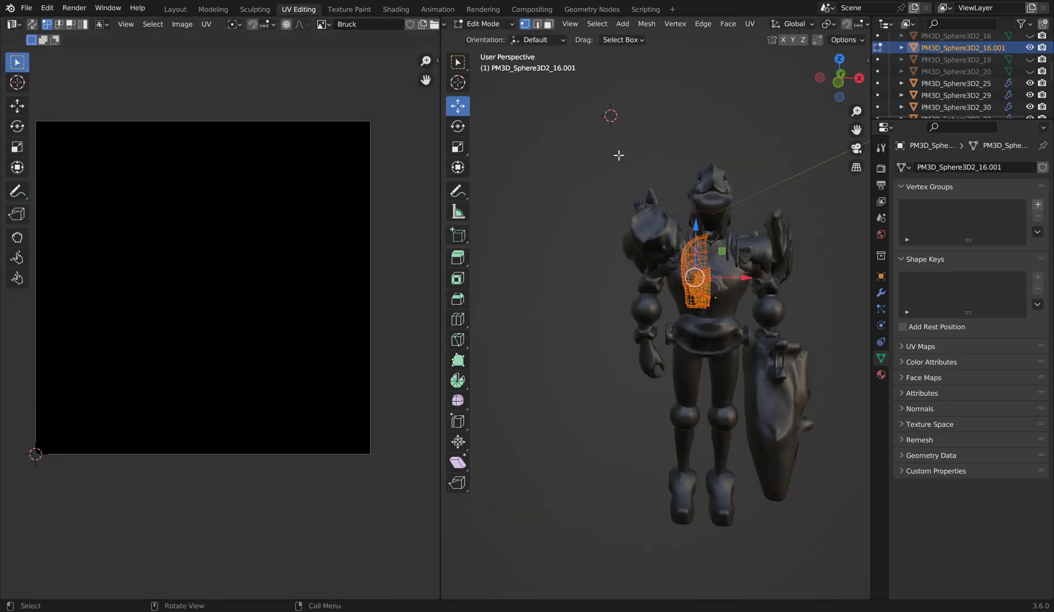
{"action": "left_click_drag", "start_coordinate": [546, 188], "coordinate": [795, 585]}
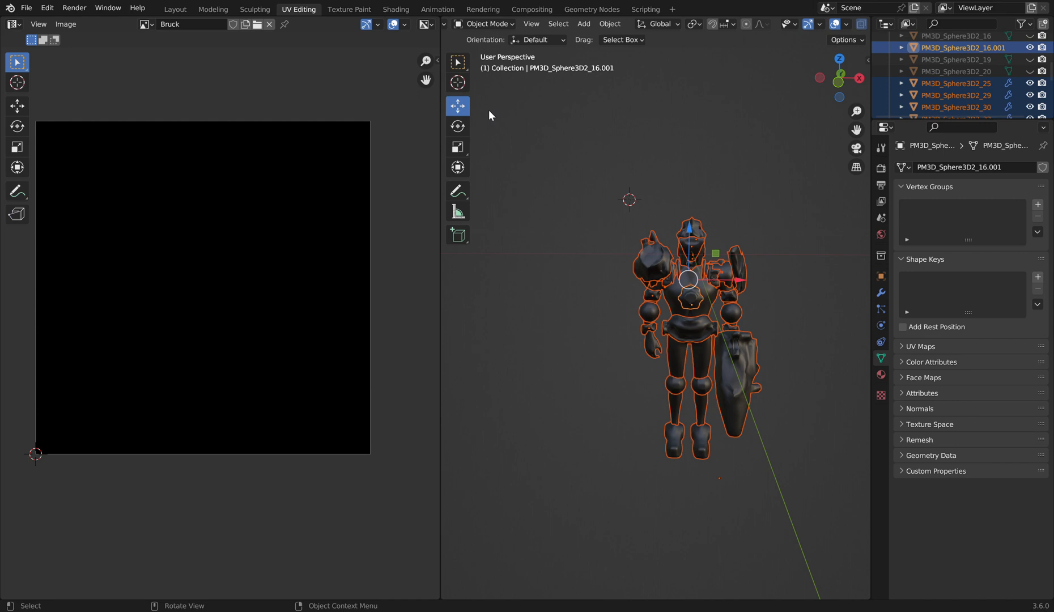
Unwrap the geometry of all selected character parts together in Edit Mode with an unwrap margin of 0.000
{"action": "left_click", "coordinate": [492, 24]}
{"action": "left_click", "coordinate": [491, 50]}
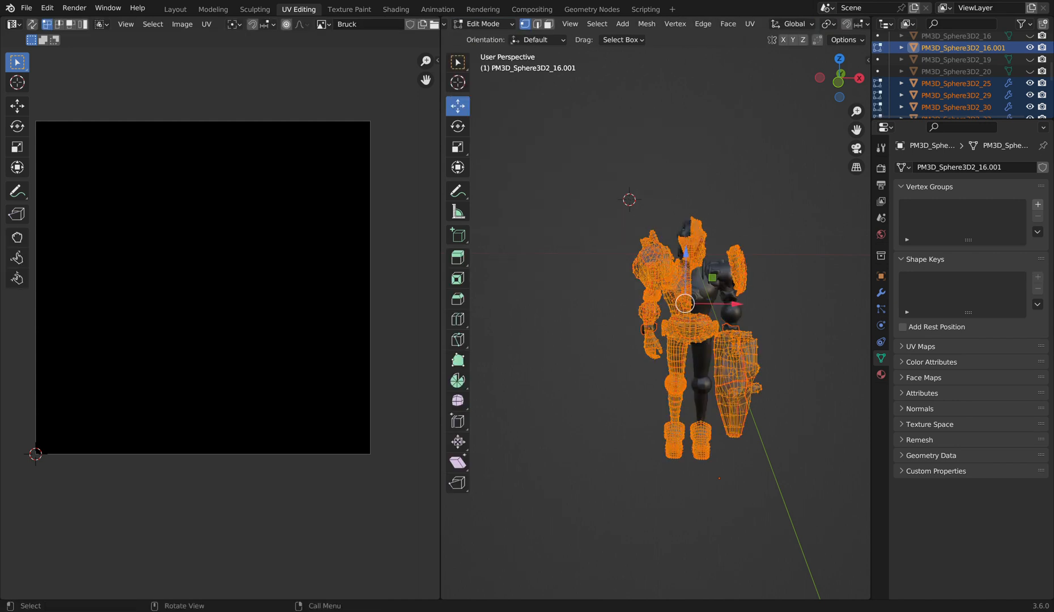
{"action": "scroll", "coordinate": [775, 24], "scroll_direction": "down", "scroll_amount": 5}
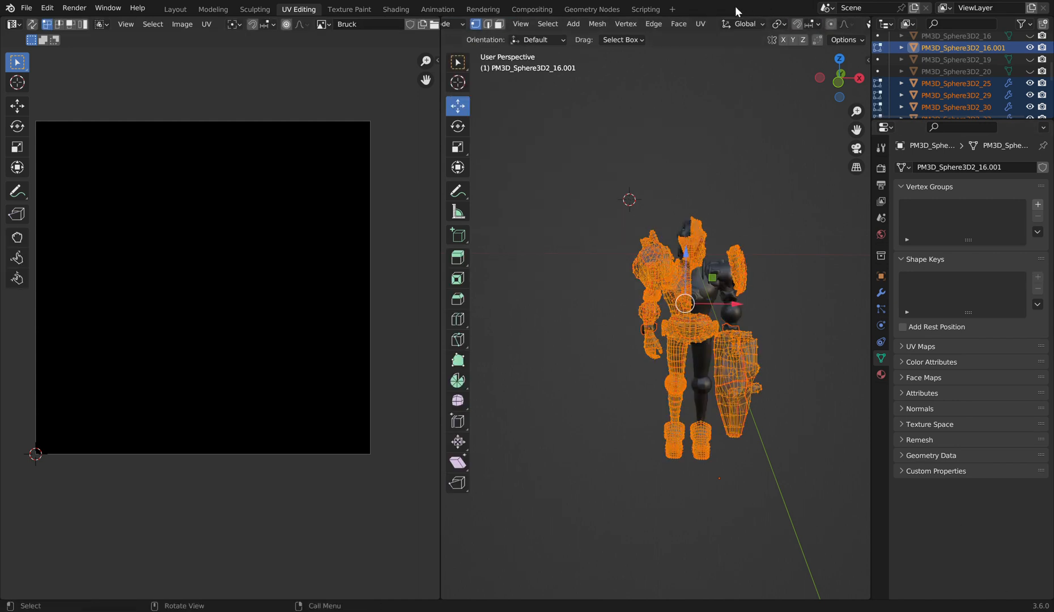
{"action": "key", "text": "u"}
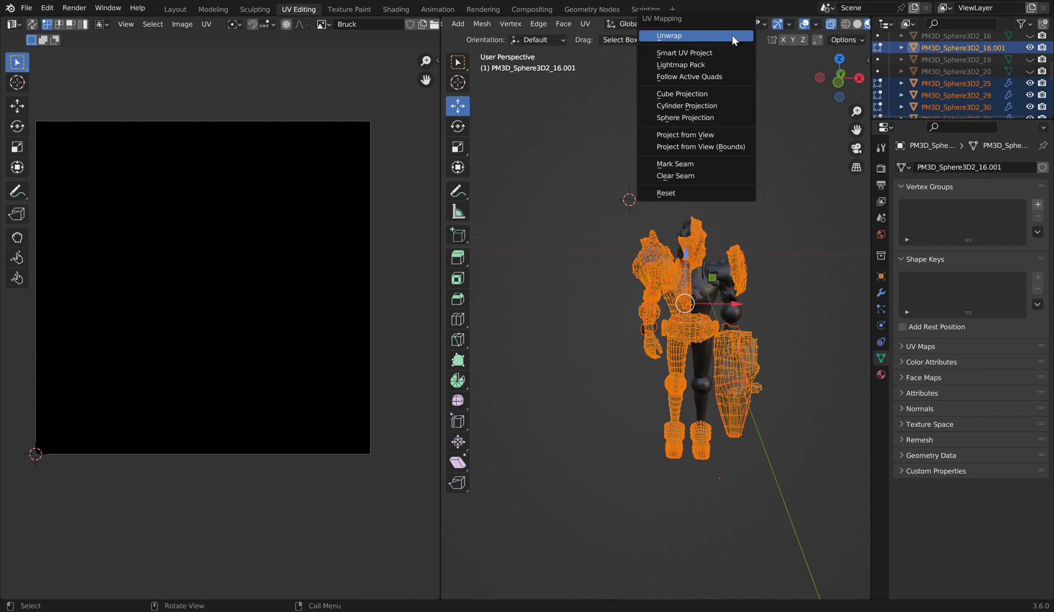
{"action": "left_click", "coordinate": [731, 34]}
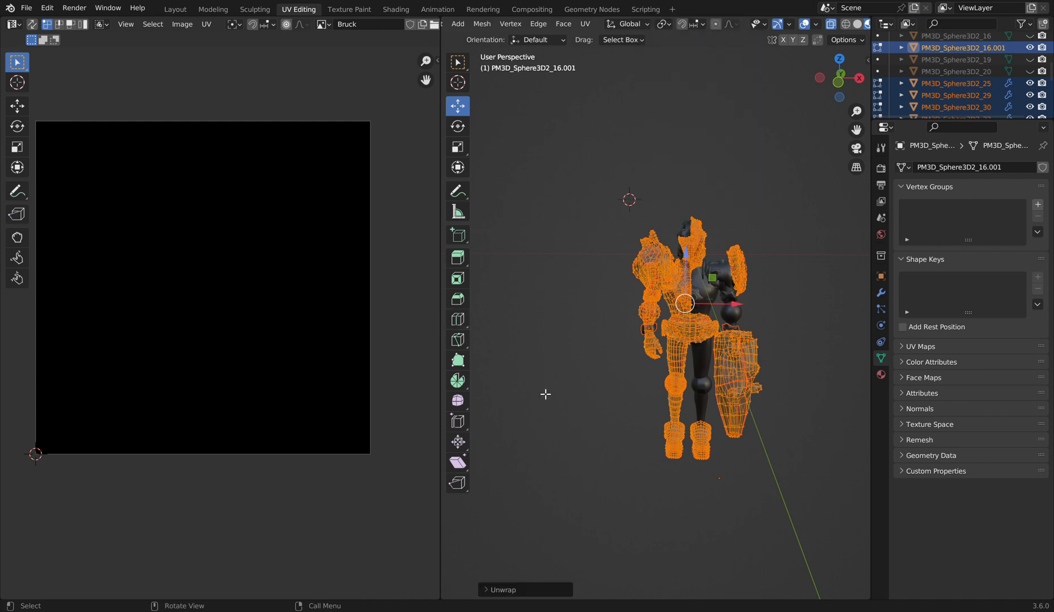
{"action": "left_click", "coordinate": [496, 590]}
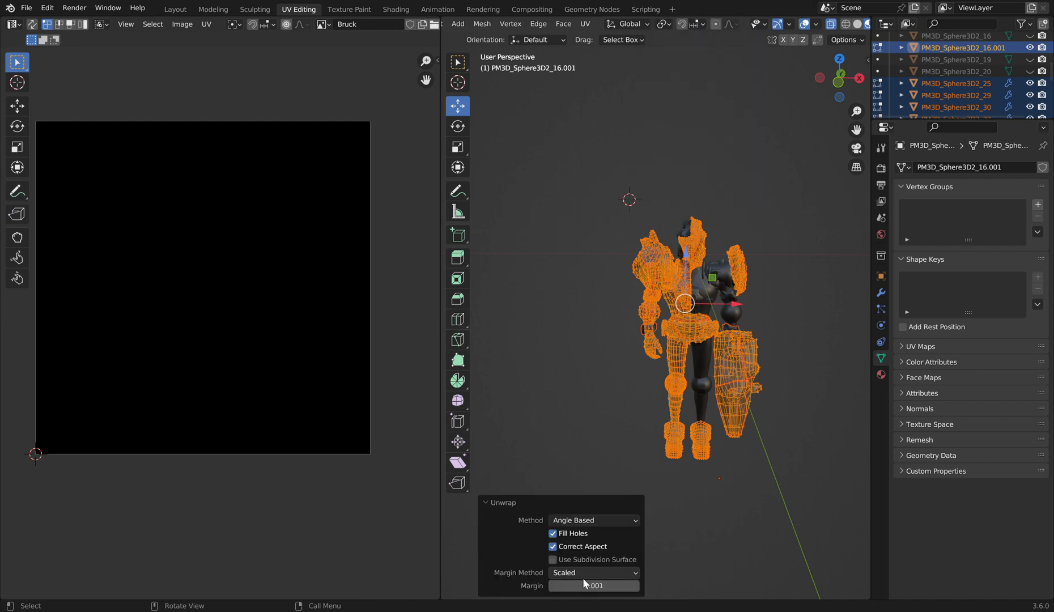
{"action": "left_click_drag", "start_coordinate": [595, 585], "coordinate": [551, 571]}
{"action": "scroll", "coordinate": [608, 246], "scroll_direction": "up", "scroll_amount": 5}
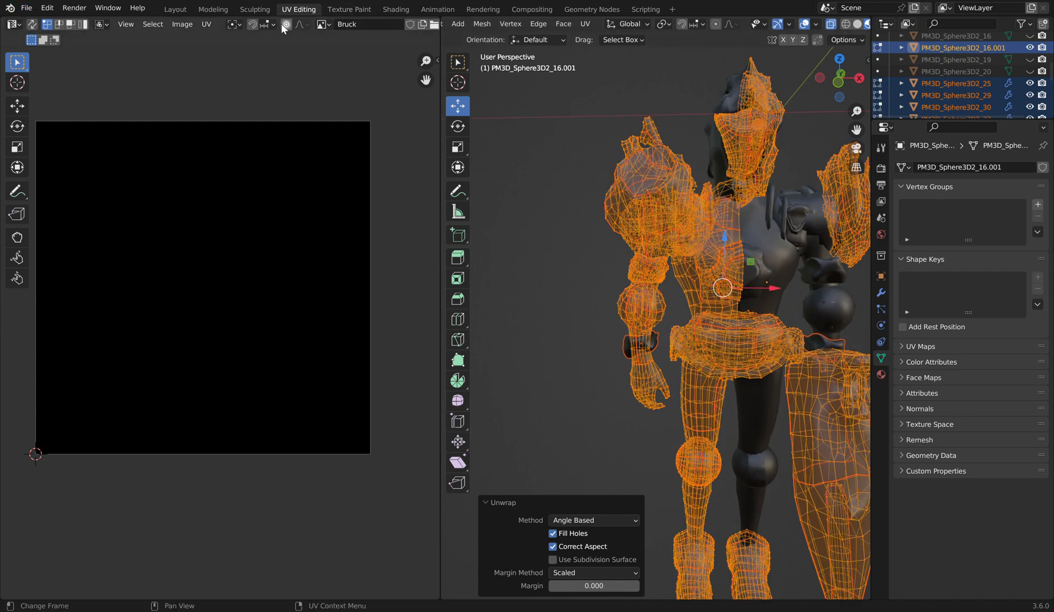
Switch to the Texture Paint workspace with all character parts still selected and examine the model there
{"action": "left_click", "coordinate": [347, 9]}
{"action": "scroll", "coordinate": [670, 347], "scroll_direction": "up", "scroll_amount": 7}
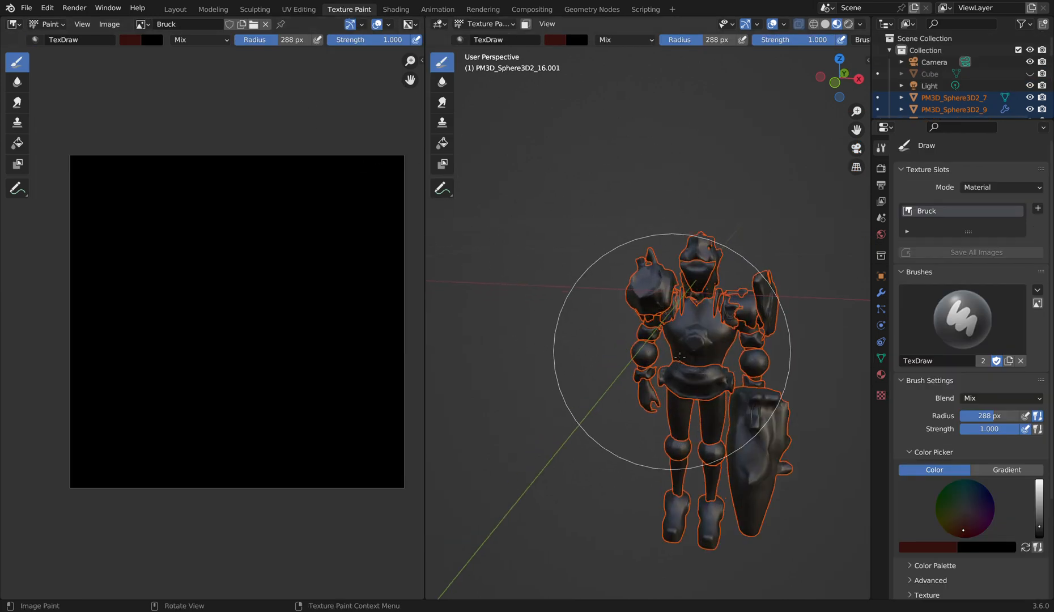
Paint a dark red test stroke across the Bruck texture and examine the material's nodes in the Shading workspace
{"action": "mouse_move", "coordinate": [165, 236]}
{"action": "left_mouse_down"}
{"action": "mouse_move", "coordinate": [122, 261]}
{"action": "mouse_move", "coordinate": [232, 417]}
{"action": "mouse_move", "coordinate": [340, 437]}
{"action": "left_mouse_up"}
{"action": "mouse_move", "coordinate": [836, 87]}
{"action": "left_mouse_down"}
{"action": "mouse_move", "coordinate": [721, 70]}
{"action": "mouse_move", "coordinate": [714, 50]}
{"action": "mouse_move", "coordinate": [567, 32]}
{"action": "left_mouse_up"}
{"action": "left_click", "coordinate": [386, 9]}
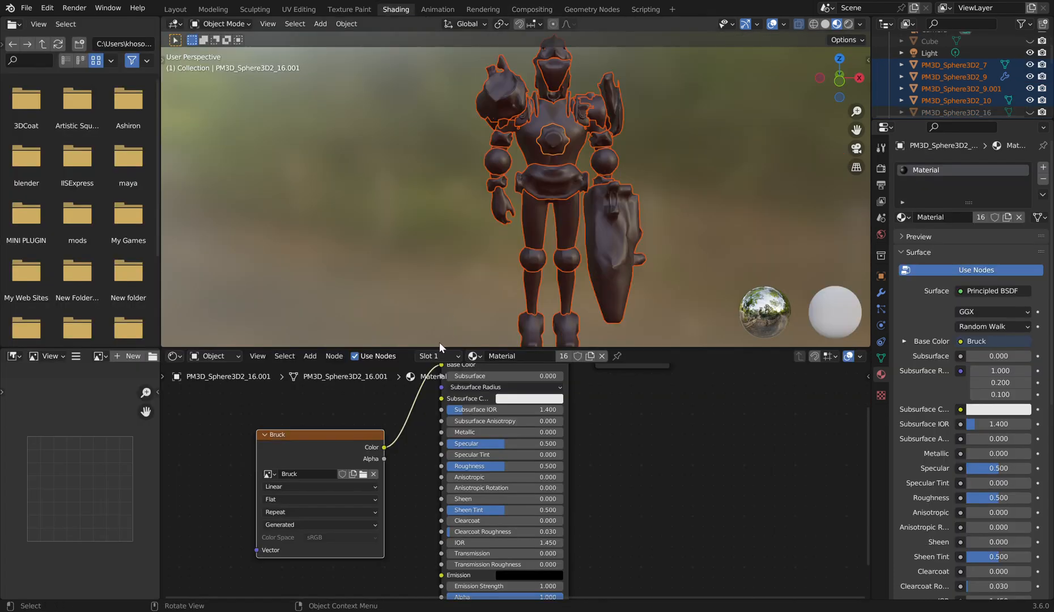
{"action": "scroll", "coordinate": [357, 419], "scroll_direction": "down", "scroll_amount": 3}
{"action": "scroll", "coordinate": [418, 477], "scroll_direction": "up", "scroll_amount": 2}
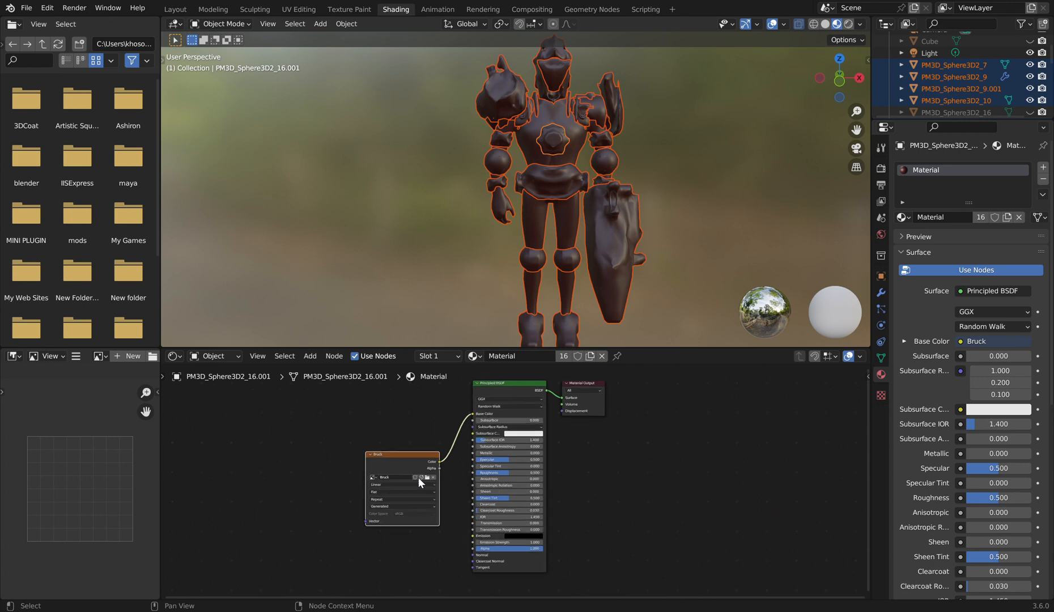
Display the Bruck image in the Shading workspace's image editor
{"action": "left_click", "coordinate": [57, 356]}
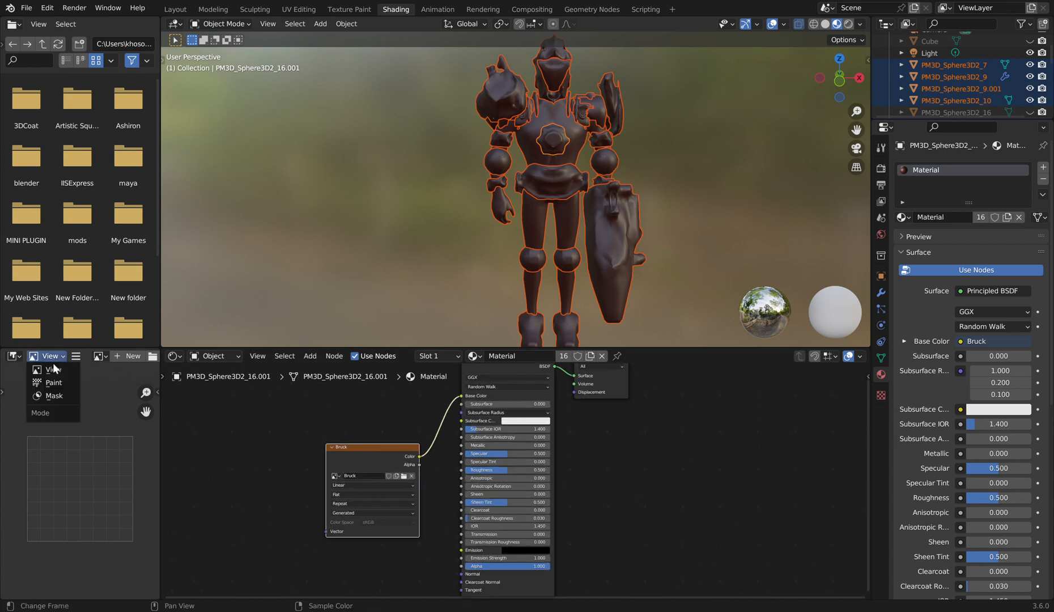
{"action": "left_click", "coordinate": [21, 355]}
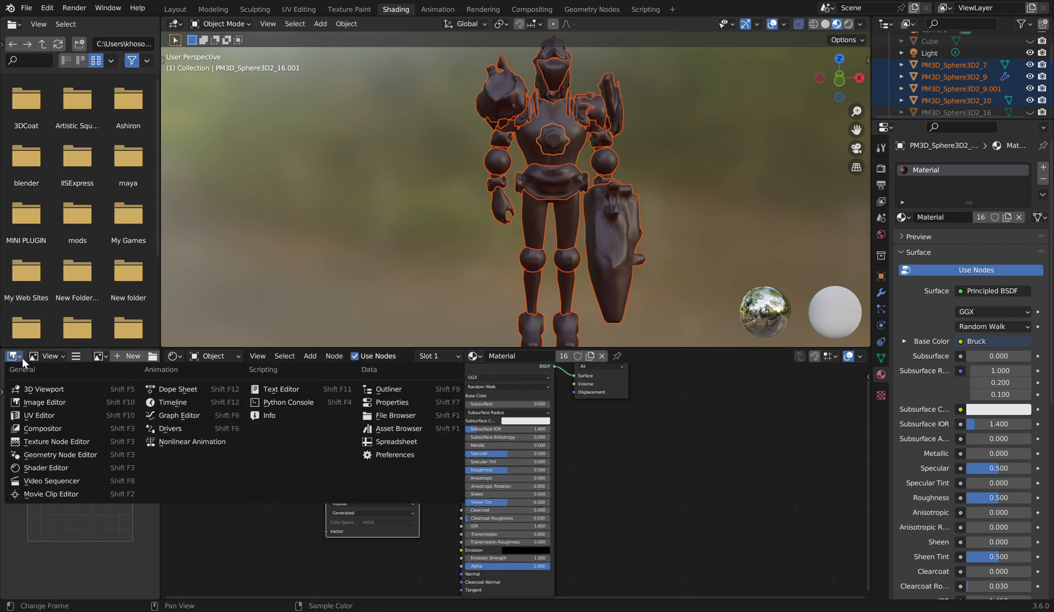
{"action": "left_click", "coordinate": [22, 358]}
{"action": "left_click", "coordinate": [56, 356]}
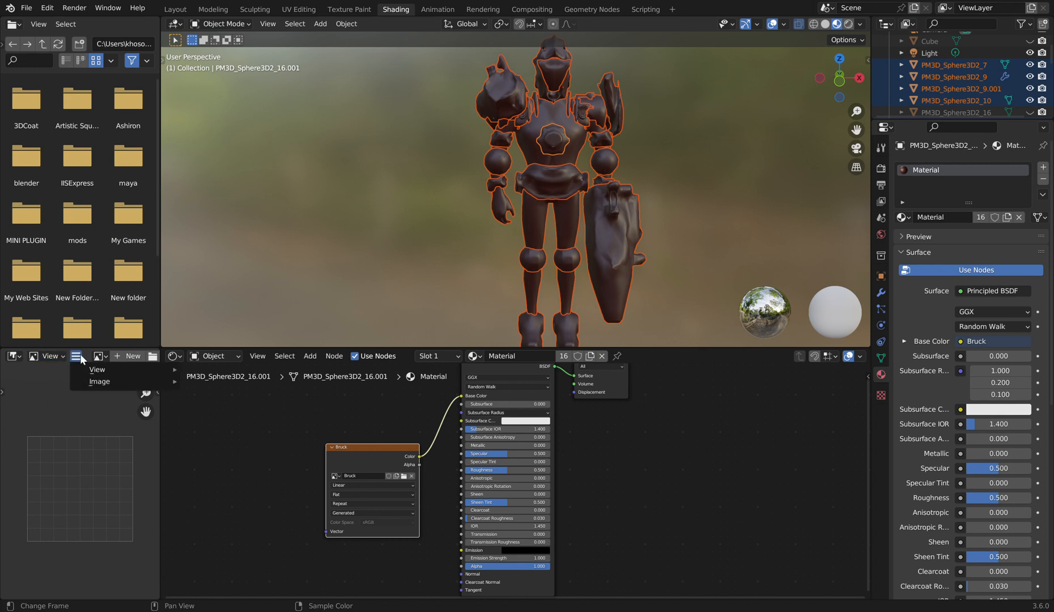
{"action": "left_click", "coordinate": [101, 356]}
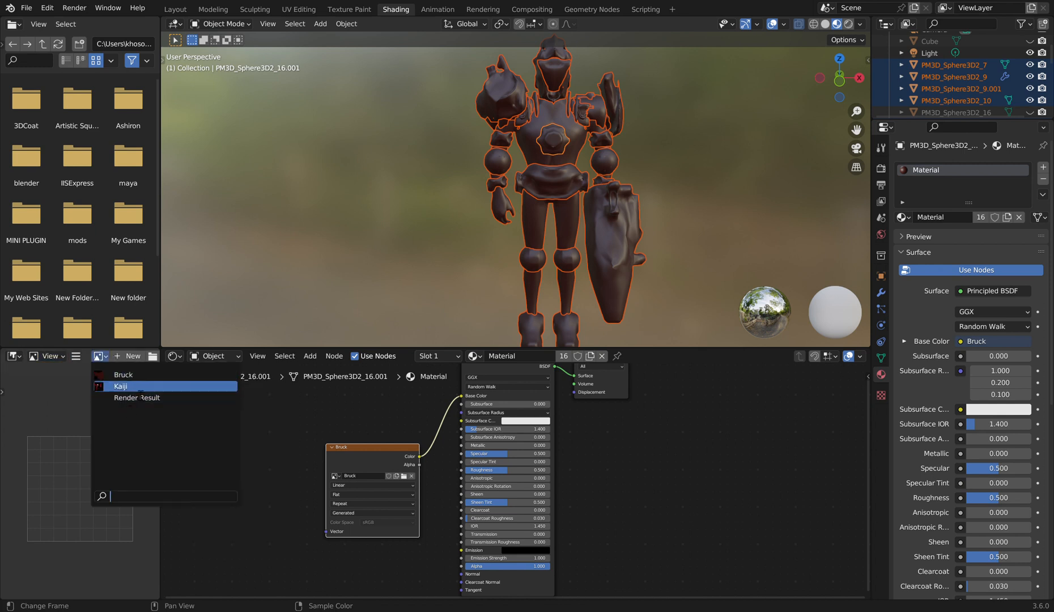
{"action": "left_click", "coordinate": [131, 375]}
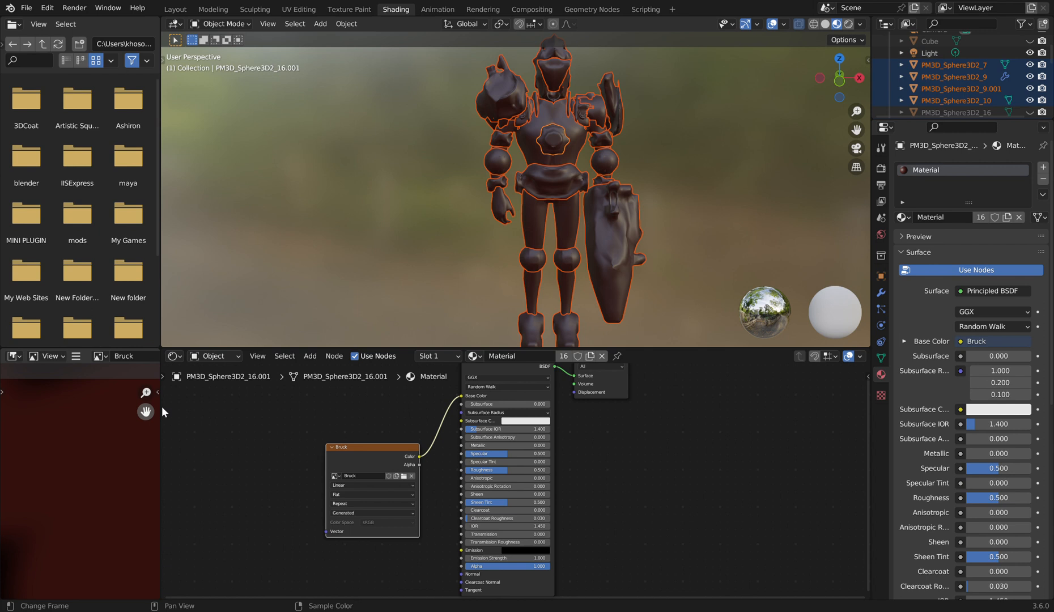
Unwrap all selected character parts together in Edit Mode in the Shading workspace
{"action": "scroll", "coordinate": [551, 126], "scroll_direction": "down", "scroll_amount": 3}
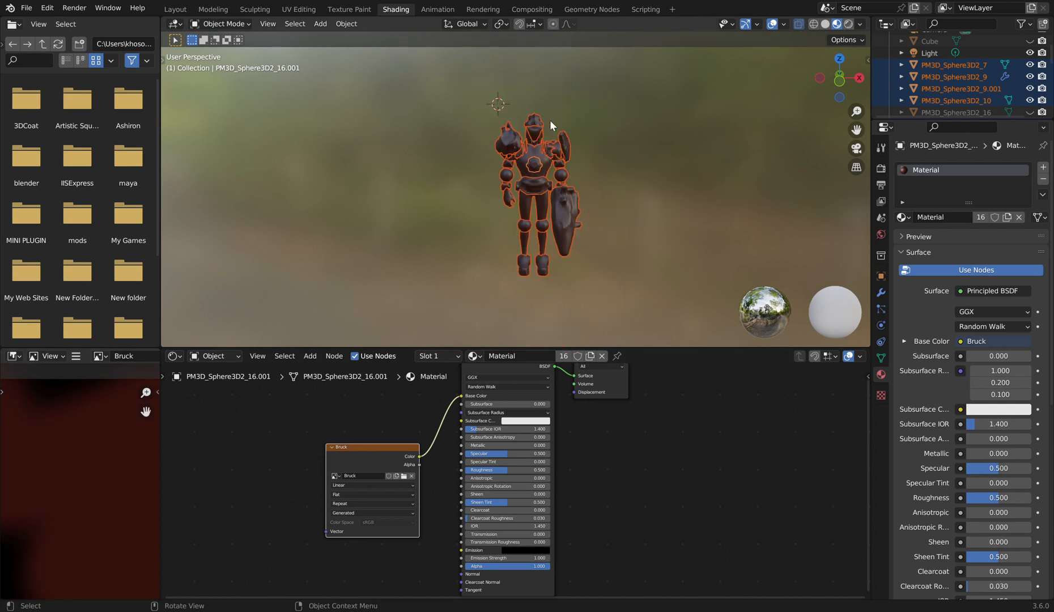
{"action": "left_click", "coordinate": [222, 24]}
{"action": "left_click", "coordinate": [222, 53]}
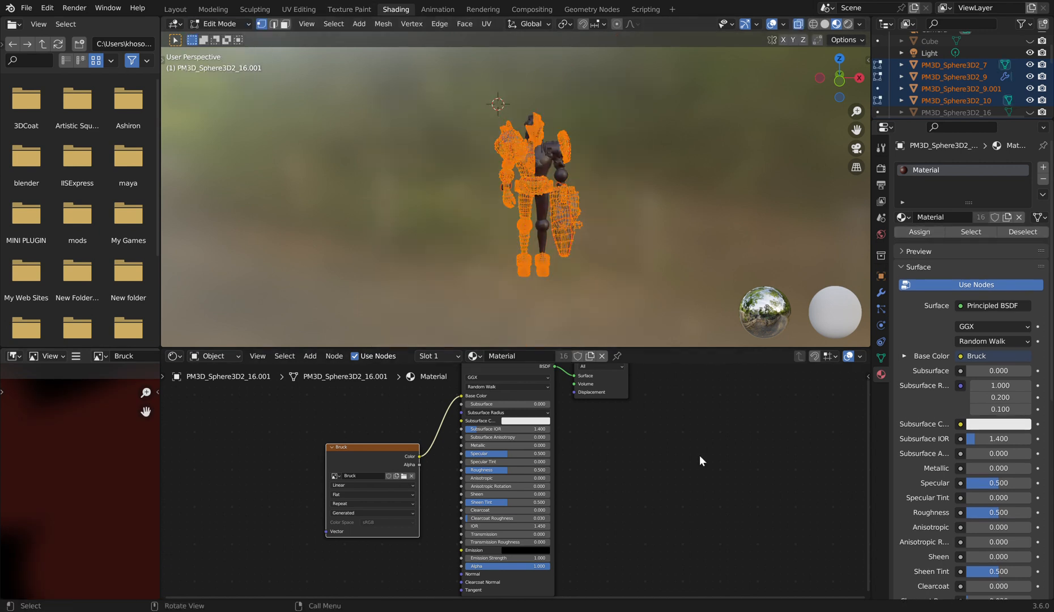
{"action": "key", "text": "u"}
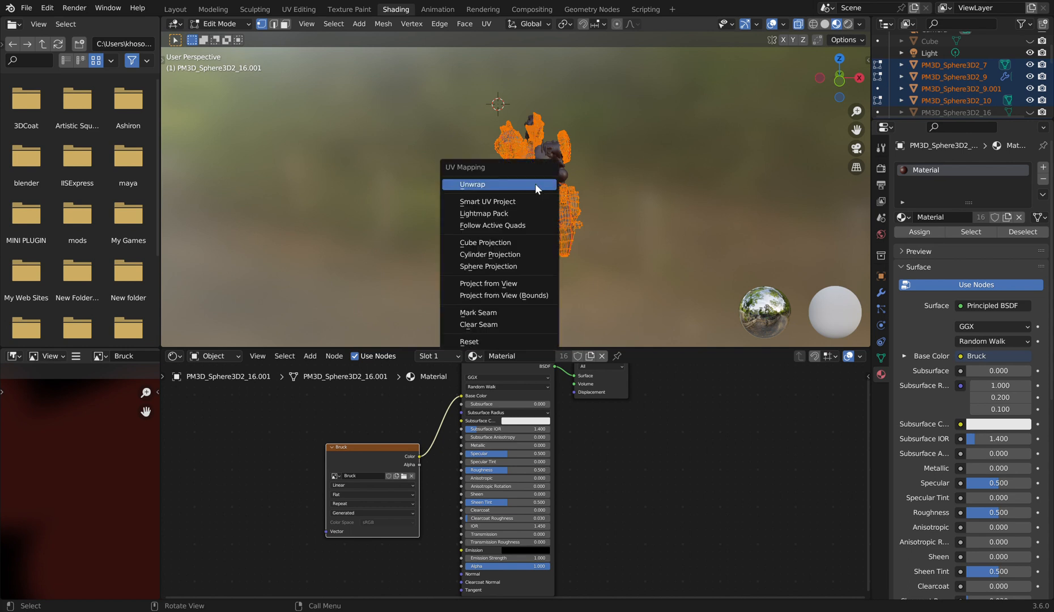
{"action": "left_click", "coordinate": [536, 184]}
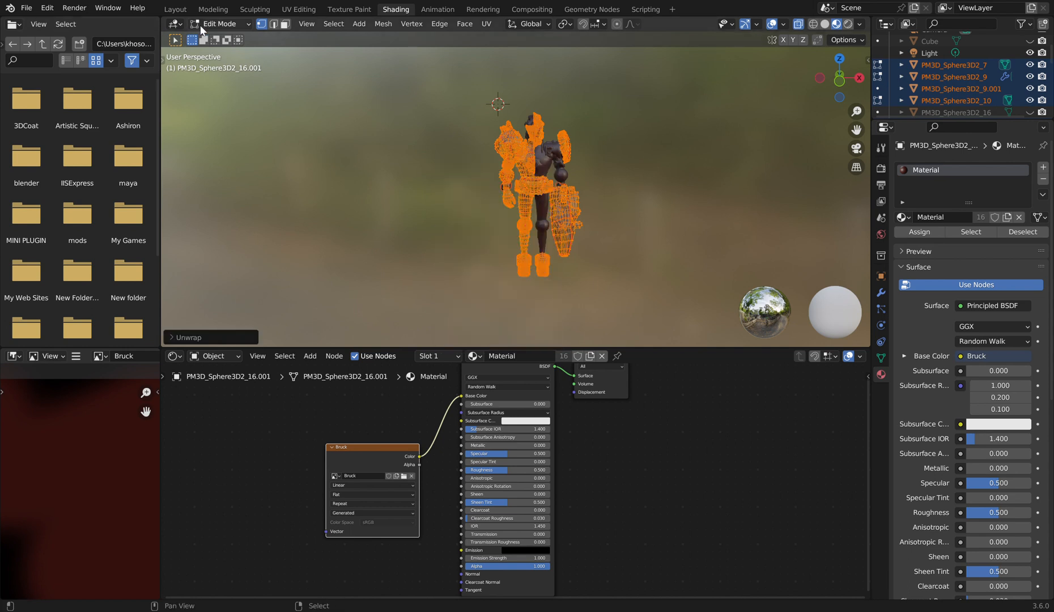
Return to the UV Editing workspace and open a file, discarding the unsaved changes to bruck1.blend and its image
{"action": "left_click", "coordinate": [298, 9]}
{"action": "left_click", "coordinate": [26, 11]}
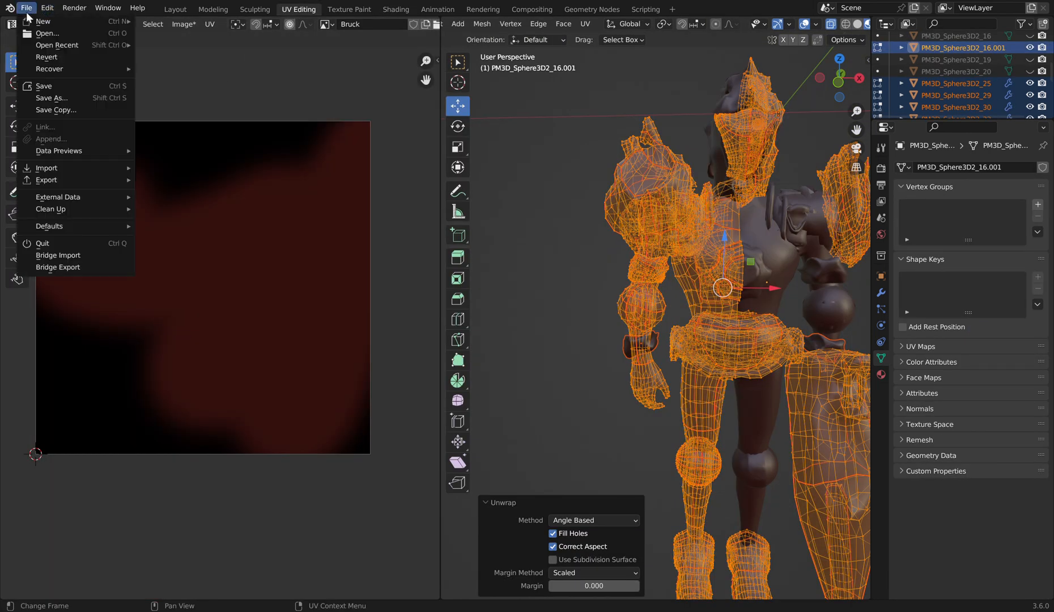
{"action": "left_click", "coordinate": [29, 30]}
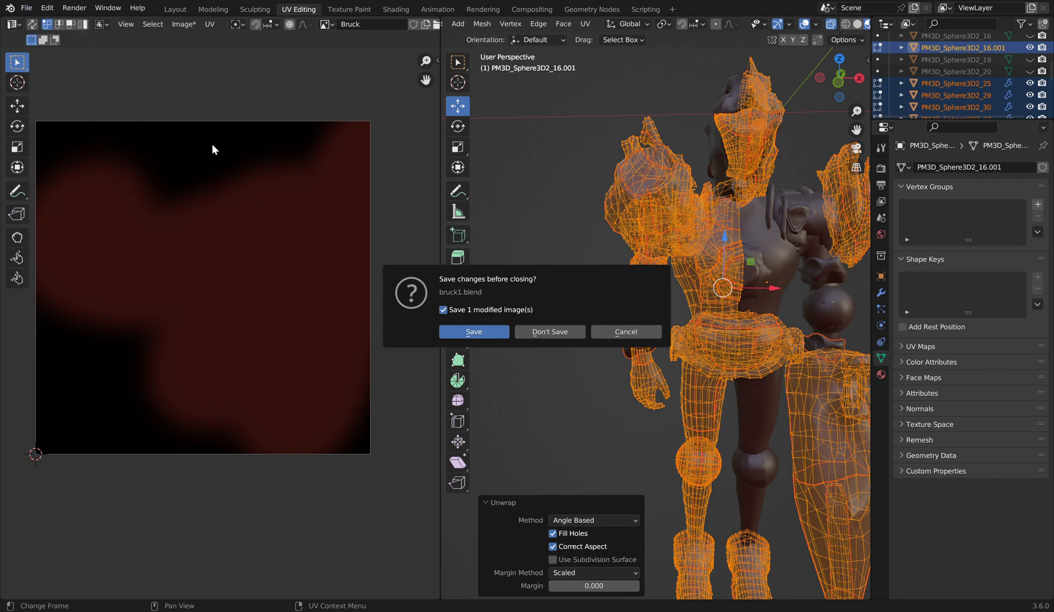
{"action": "left_click", "coordinate": [539, 331]}
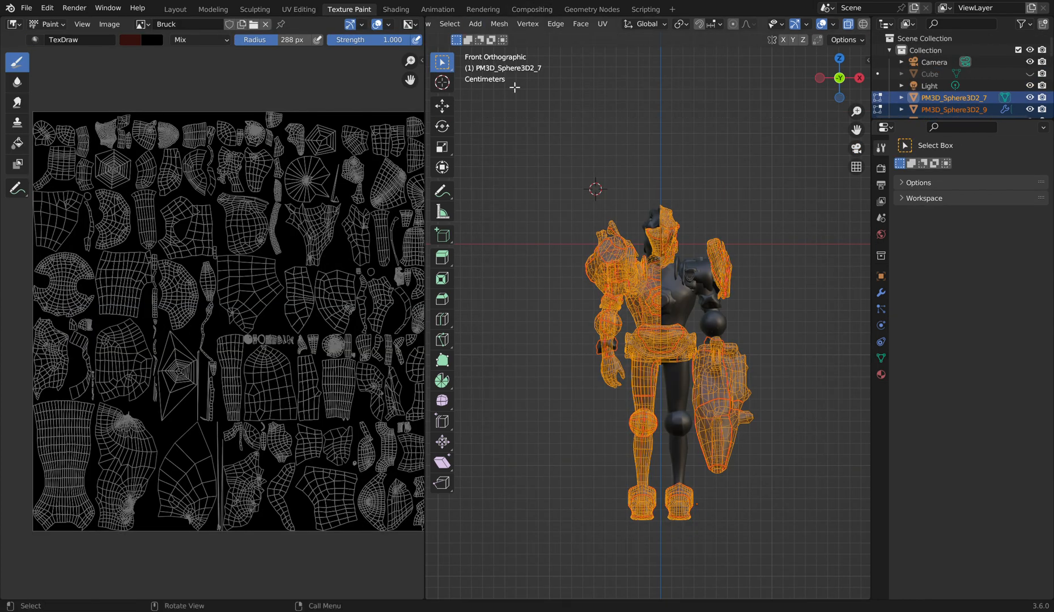
Unwrap all selected character parts in the Texture Paint workspace and inspect the meshes for problem areas
{"action": "key", "text": "u"}
{"action": "left_click", "coordinate": [670, 275]}
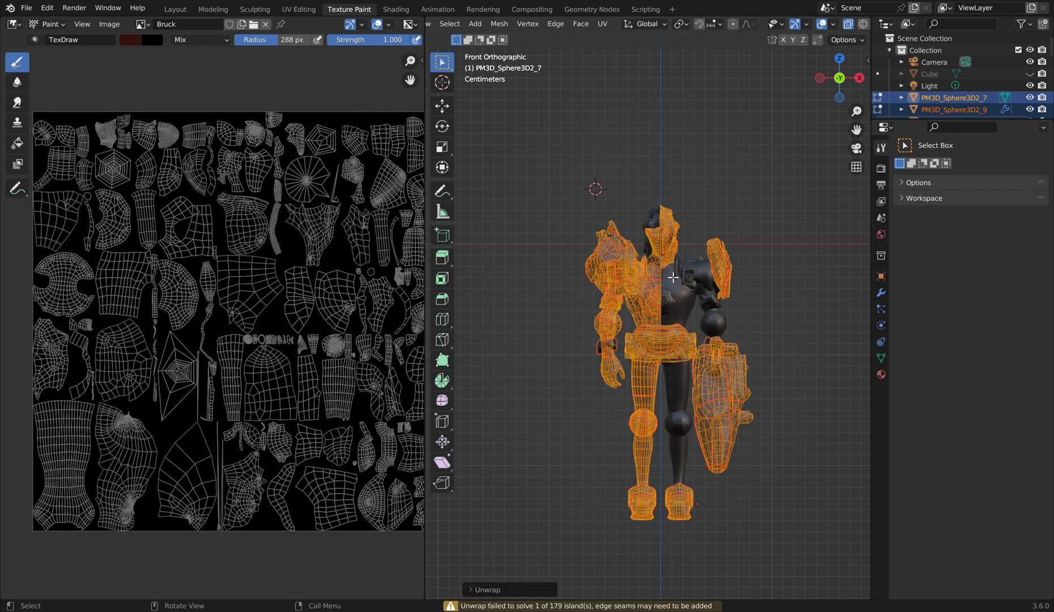
{"action": "scroll", "coordinate": [674, 278], "scroll_direction": "up", "scroll_amount": 4}
{"action": "scroll", "coordinate": [680, 295], "scroll_direction": "up", "scroll_amount": 2}
{"action": "scroll", "coordinate": [680, 295], "scroll_direction": "down", "scroll_amount": 2}
{"action": "scroll", "coordinate": [462, 24], "scroll_direction": "left", "scroll_amount": 4}
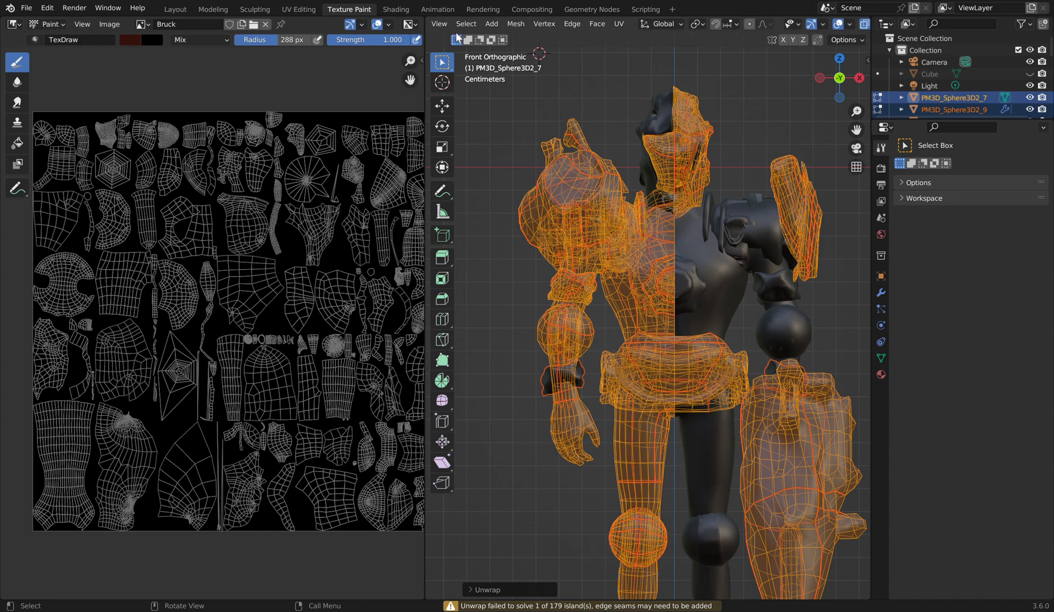
{"action": "scroll", "coordinate": [609, 241], "scroll_direction": "up", "scroll_amount": 2}
{"action": "scroll", "coordinate": [673, 269], "scroll_direction": "down", "scroll_amount": 2}
{"action": "middle_click_drag", "start_coordinate": [781, 166], "coordinate": [519, 190]}
{"action": "left_click_drag", "start_coordinate": [840, 77], "coordinate": [589, 84]}
Open only the waist armour in Edit Mode and examine its seams with nothing selected
{"action": "left_click", "coordinate": [437, 23]}
{"action": "left_click", "coordinate": [422, 35]}
{"action": "left_click", "coordinate": [632, 380]}
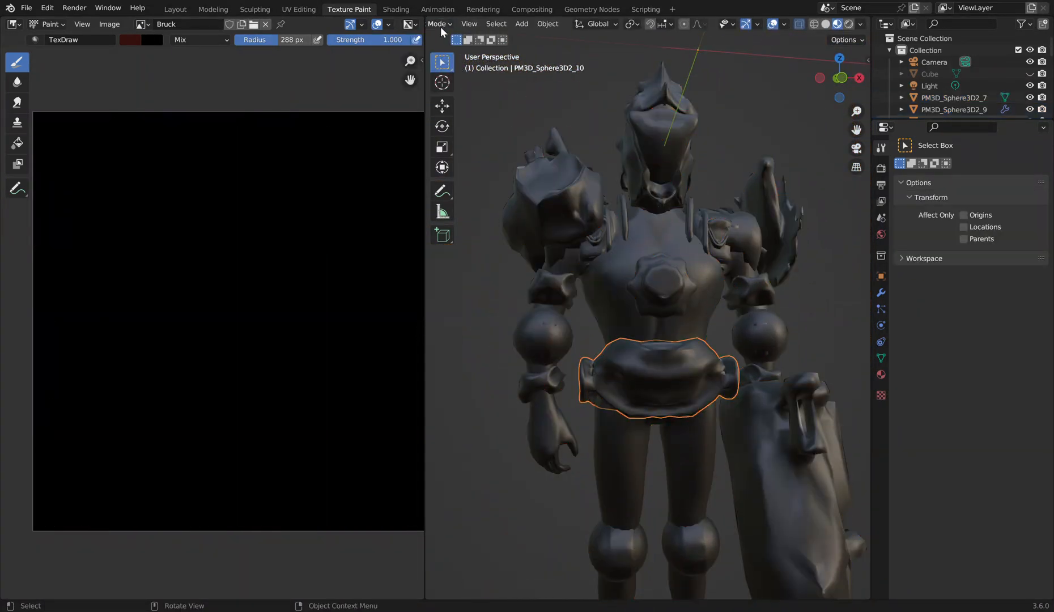
{"action": "scroll", "coordinate": [434, 28], "scroll_direction": "up", "scroll_amount": 3}
{"action": "left_click", "coordinate": [465, 24]}
{"action": "left_click", "coordinate": [477, 50]}
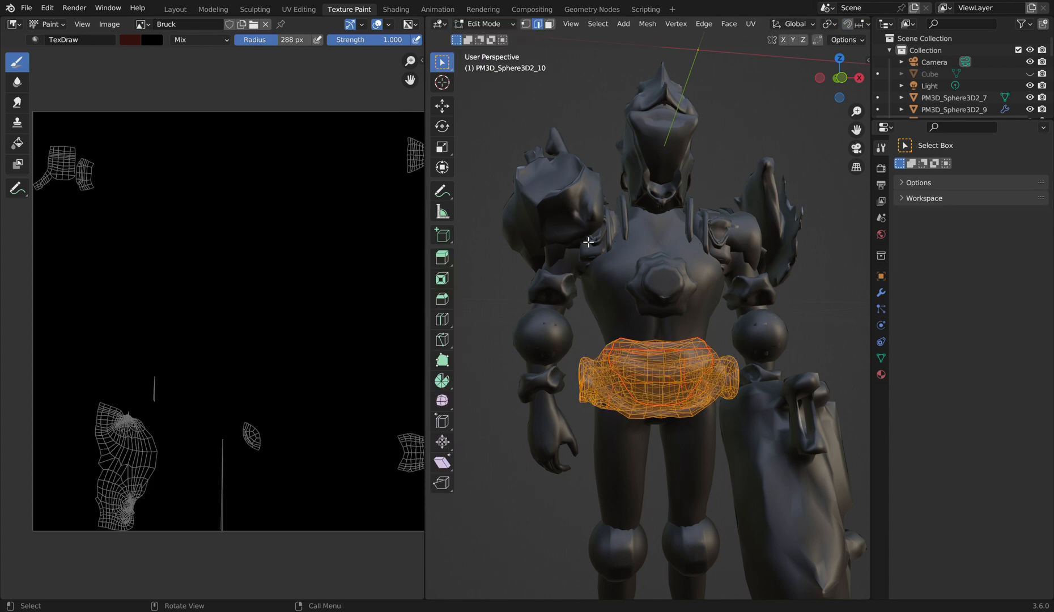
{"action": "scroll", "coordinate": [648, 297], "scroll_direction": "up", "scroll_amount": 1}
{"action": "middle_click_drag", "start_coordinate": [648, 297], "coordinate": [543, 281]}
{"action": "left_click", "coordinate": [542, 280]}
{"action": "left_click_drag", "start_coordinate": [836, 80], "coordinate": [860, 71]}
{"action": "left_click_drag", "start_coordinate": [856, 130], "coordinate": [985, 96]}
Leave the waist armour and open the mesh containing the elbow sphere in Edit Mode on its own
{"action": "left_click", "coordinate": [473, 22]}
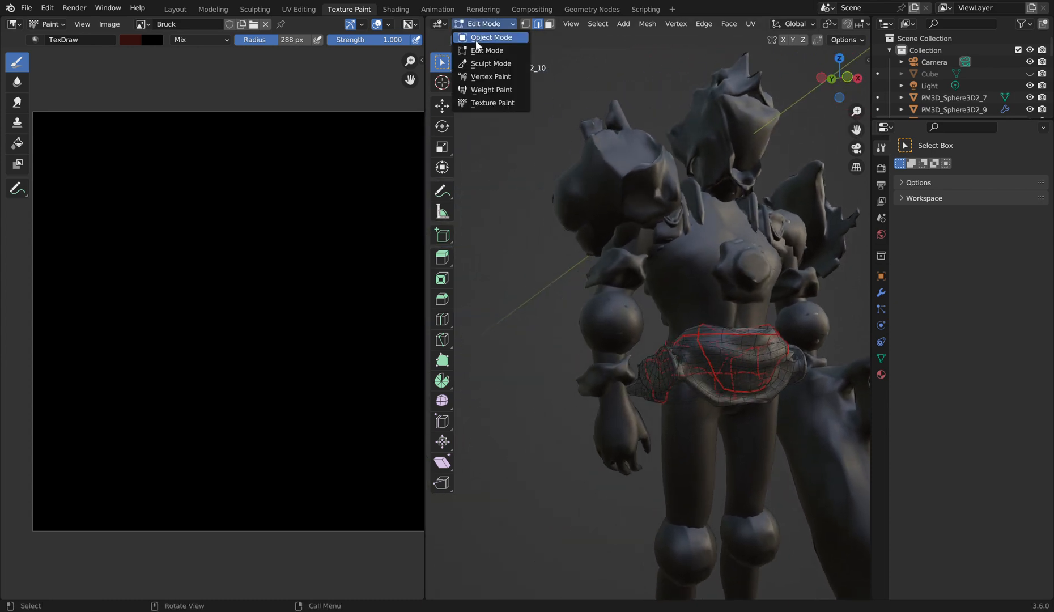
{"action": "left_click", "coordinate": [475, 39]}
{"action": "left_click", "coordinate": [635, 300]}
{"action": "left_click", "coordinate": [485, 23]}
{"action": "left_click", "coordinate": [488, 48]}
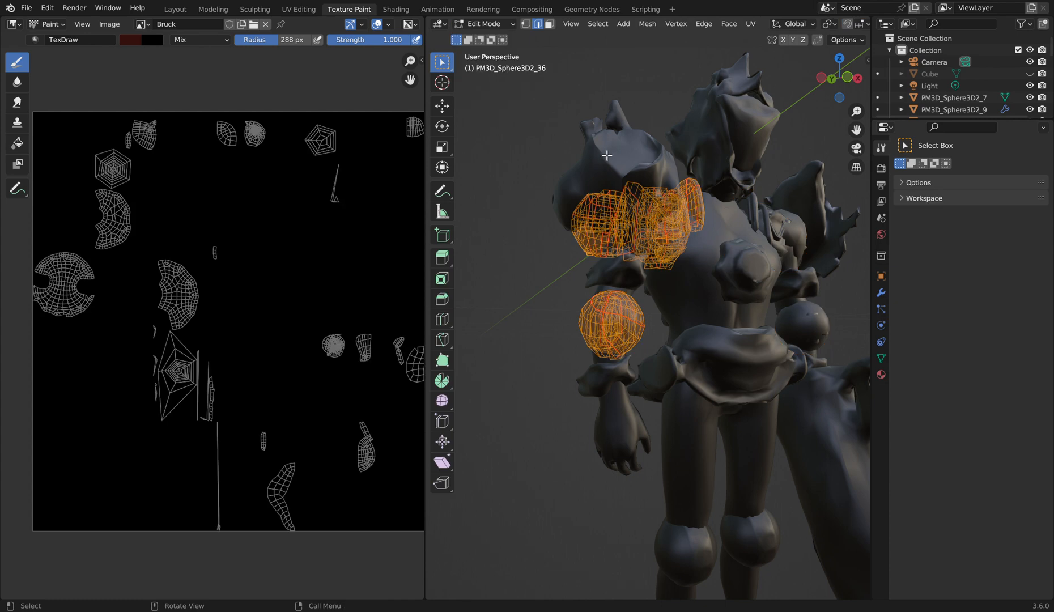
Deselect the whole mesh and select only the linked geometry hidden inside the elbow sphere
{"action": "left_click", "coordinate": [822, 78]}
{"action": "left_click", "coordinate": [857, 80]}
{"action": "scroll", "coordinate": [742, 202], "scroll_direction": "up", "scroll_amount": 4}
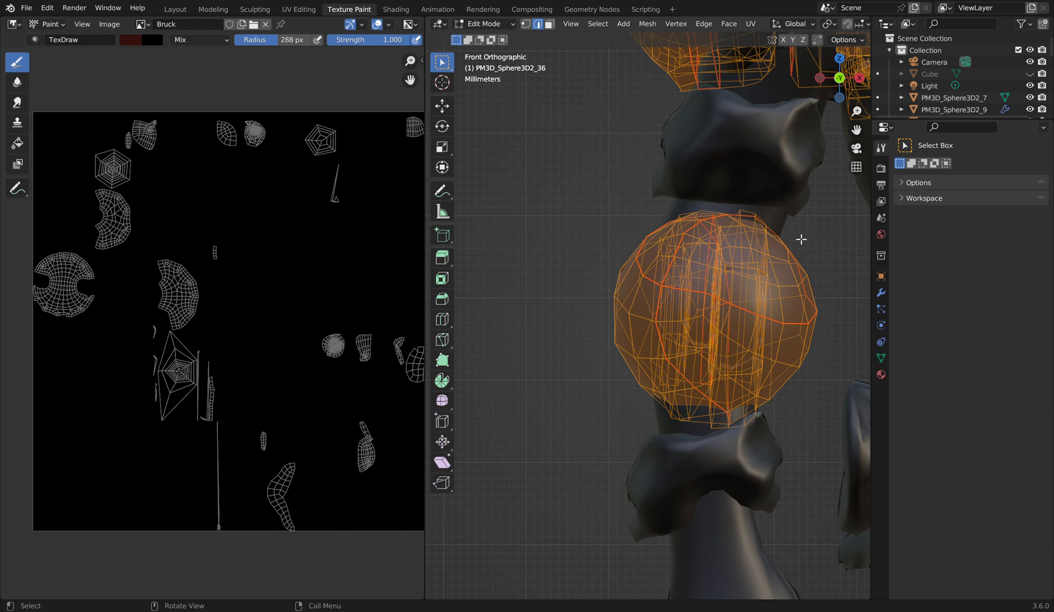
{"action": "left_click", "coordinate": [605, 110]}
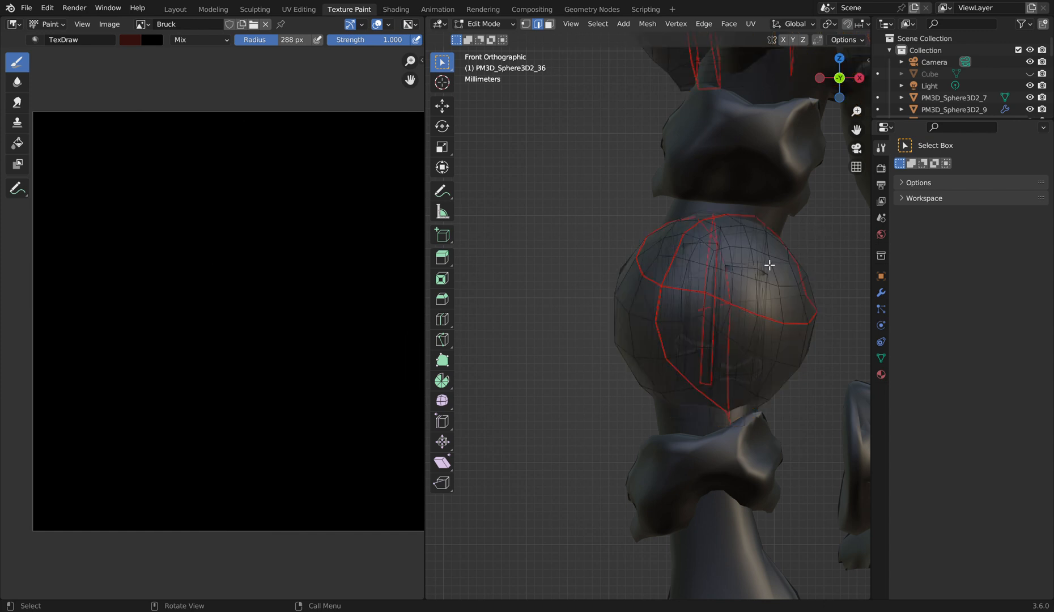
{"action": "key", "text": "l"}
{"action": "mouse_move", "coordinate": [840, 77]}
{"action": "left_mouse_down"}
{"action": "mouse_move", "coordinate": [788, 91]}
{"action": "mouse_move", "coordinate": [827, 83]}
{"action": "left_mouse_up"}
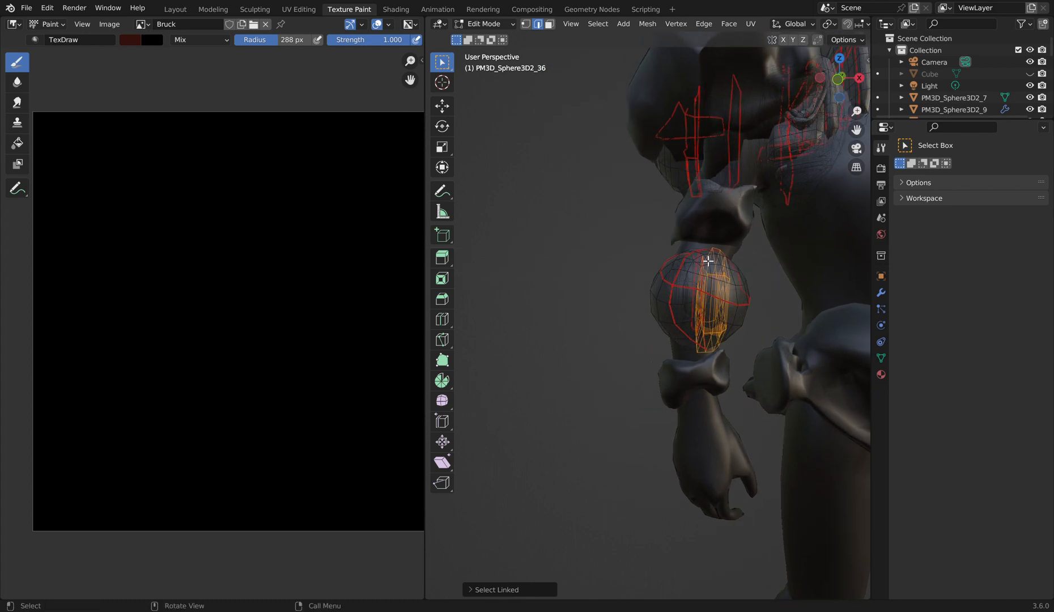
Try to unwrap the selected geometry inside the elbow sphere, and delete its vertices
{"action": "key", "text": "u"}
{"action": "left_click", "coordinate": [549, 167]}
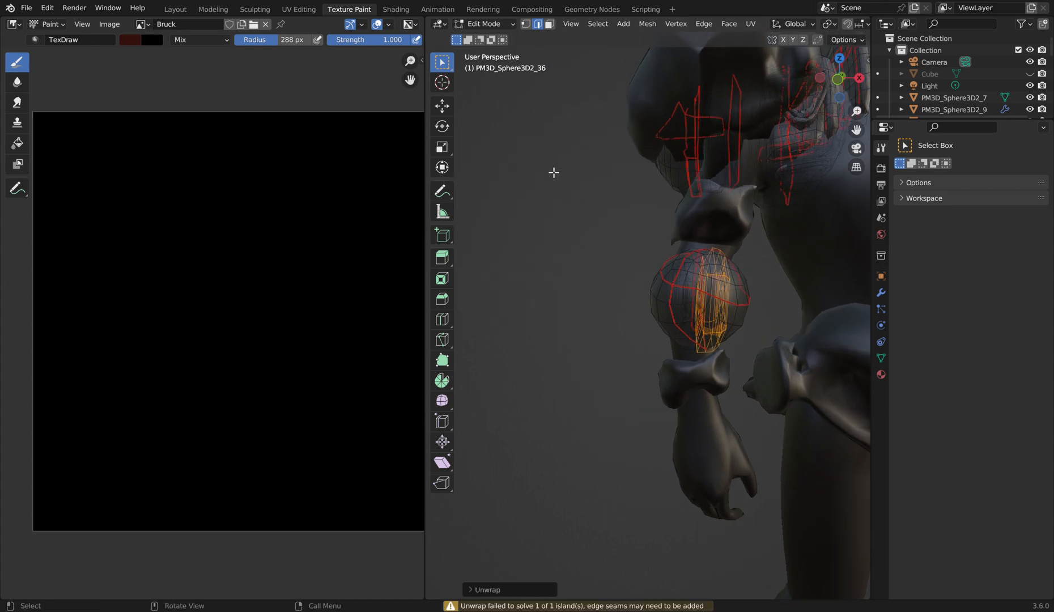
{"action": "key", "text": "x"}
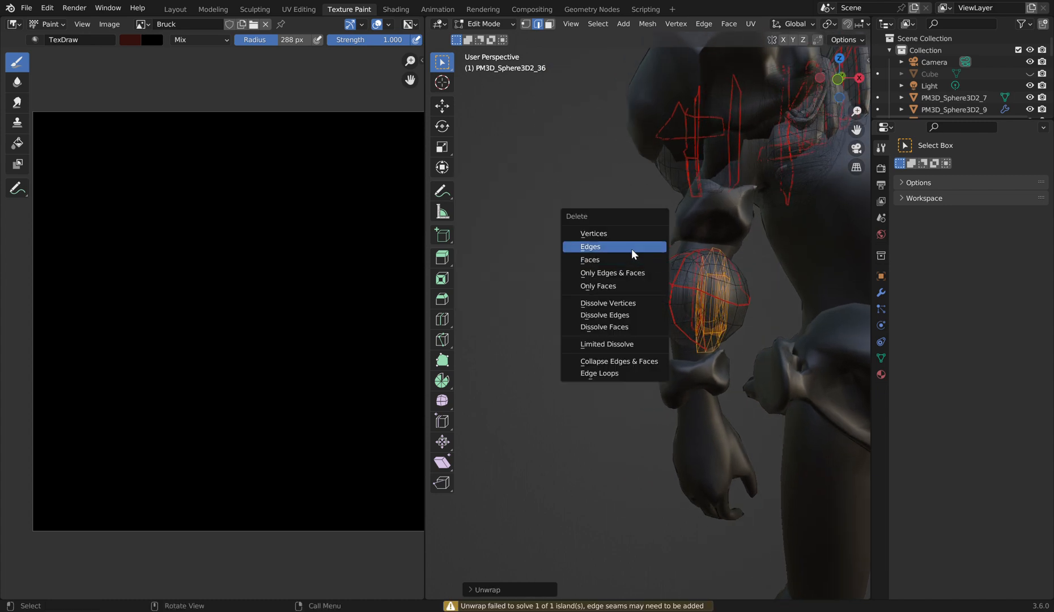
{"action": "left_click", "coordinate": [618, 229]}
Box-select all character parts in Object Mode and unwrap them together in Edit Mode
{"action": "left_click", "coordinate": [483, 24]}
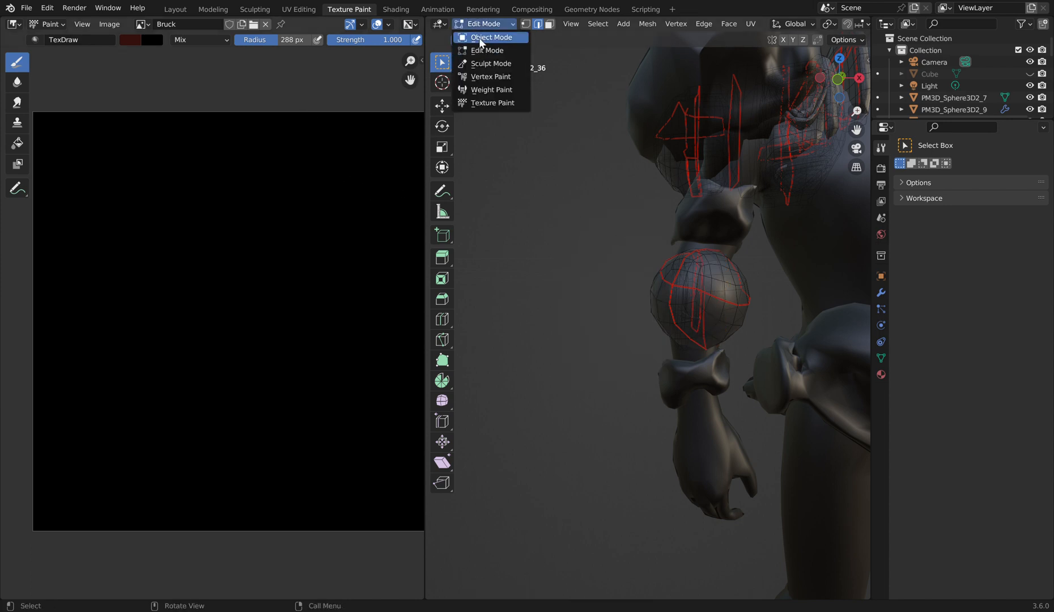
{"action": "left_click", "coordinate": [481, 37]}
{"action": "scroll", "coordinate": [520, 180], "scroll_direction": "down", "scroll_amount": 5}
{"action": "left_click_drag", "start_coordinate": [522, 171], "coordinate": [721, 425]}
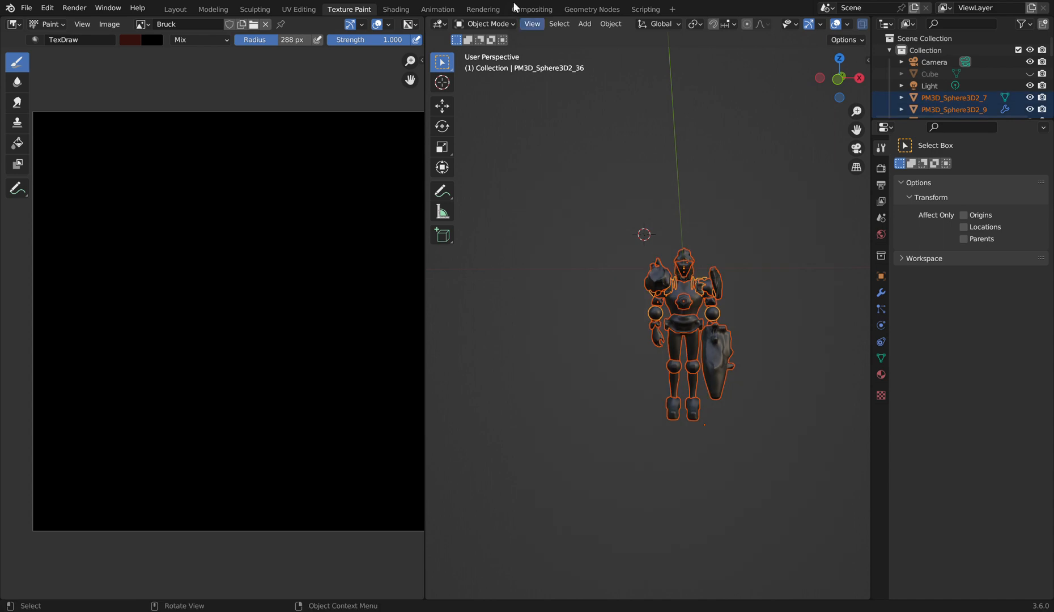
{"action": "left_click", "coordinate": [484, 23]}
{"action": "left_click", "coordinate": [488, 50]}
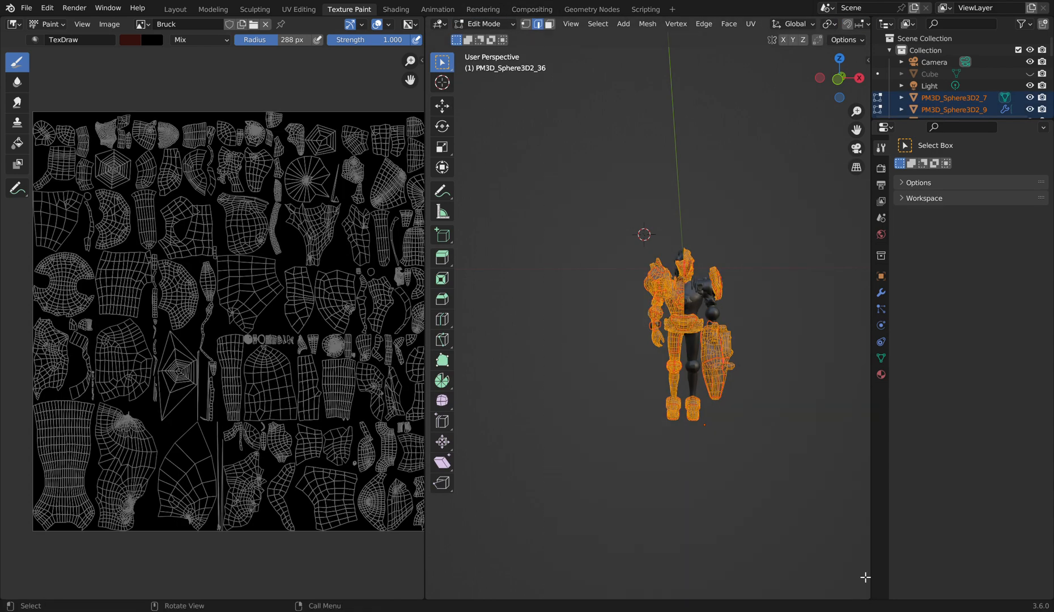
{"action": "key", "text": "u"}
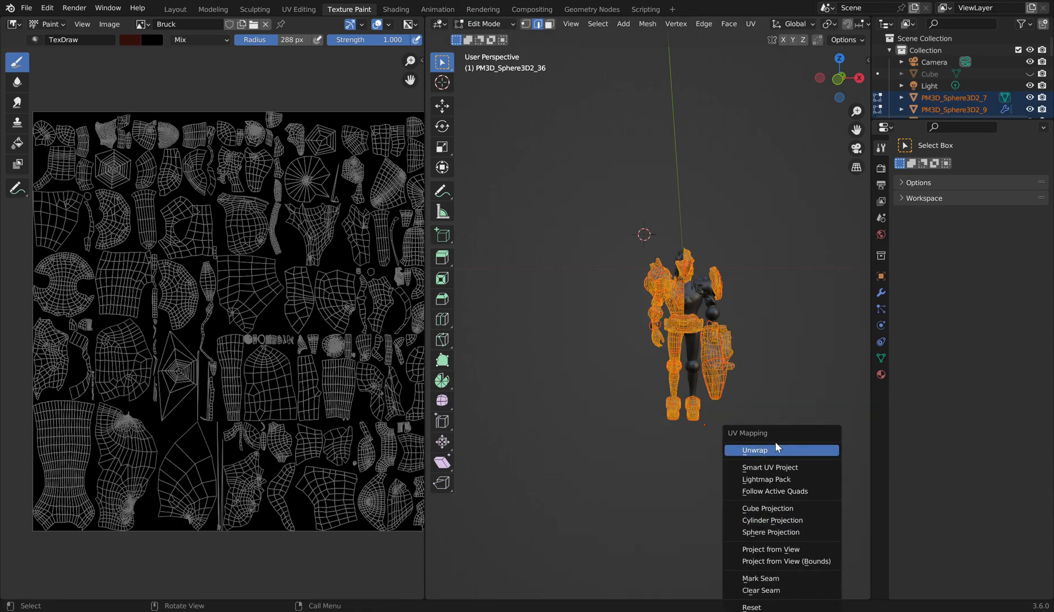
{"action": "left_click", "coordinate": [771, 452]}
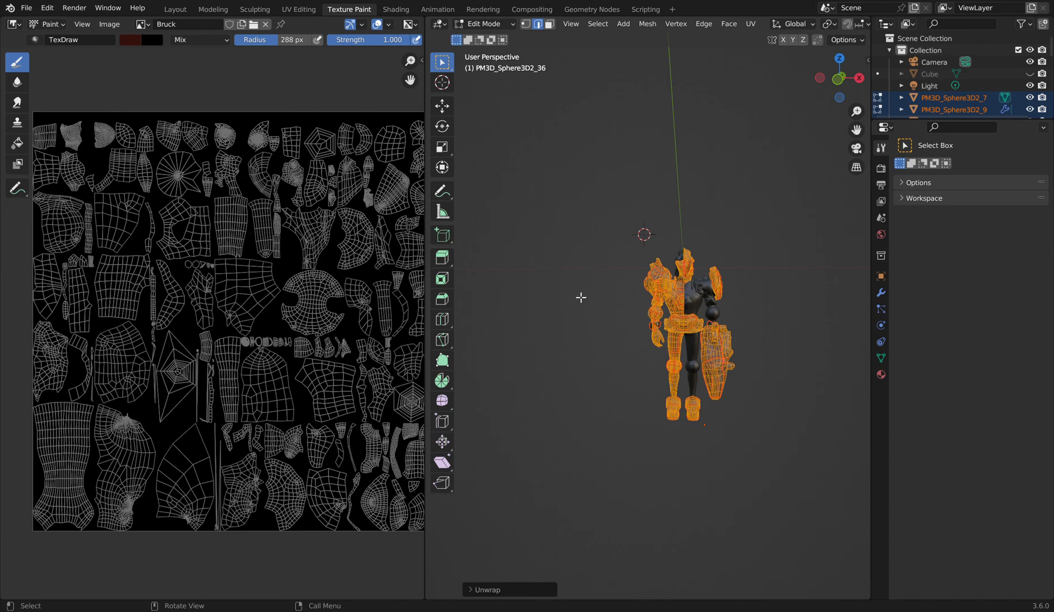
Widen the image editor in the Texture Paint workspace and examine the new UV layout up close
{"action": "scroll", "coordinate": [569, 285], "scroll_direction": "up", "scroll_amount": 8}
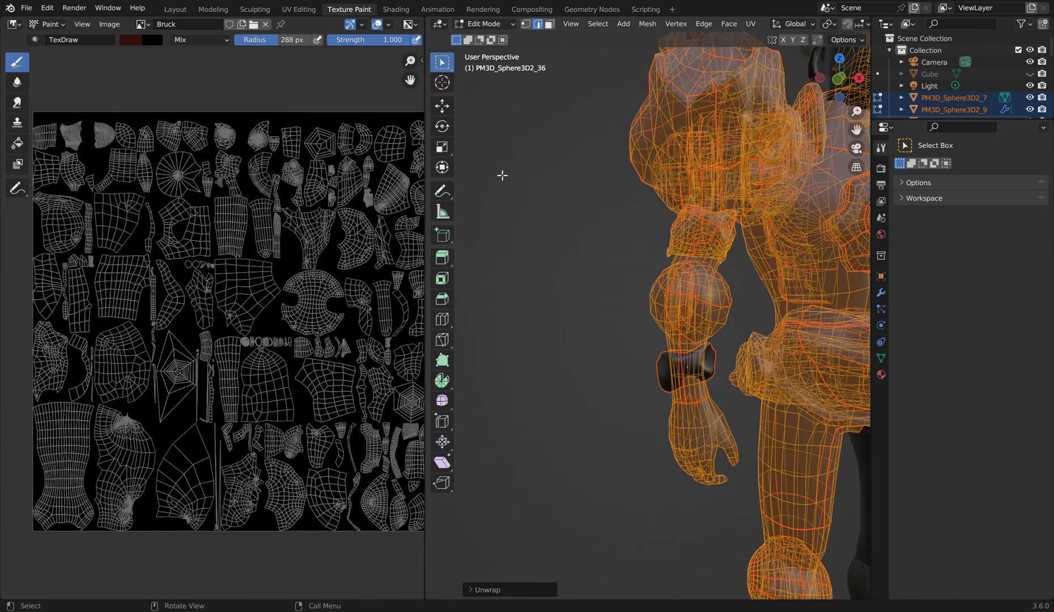
{"action": "scroll", "coordinate": [255, 187], "scroll_direction": "up", "scroll_amount": 1}
{"action": "scroll", "coordinate": [318, 190], "scroll_direction": "down", "scroll_amount": 2}
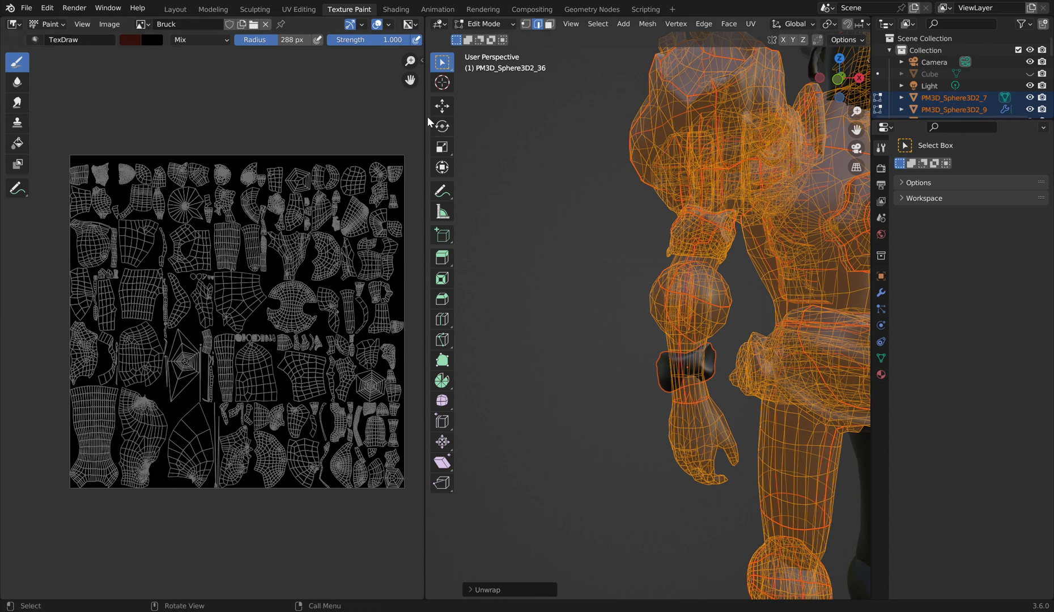
{"action": "left_click_drag", "start_coordinate": [426, 125], "coordinate": [591, 125]}
{"action": "scroll", "coordinate": [420, 240], "scroll_direction": "up", "scroll_amount": 3}
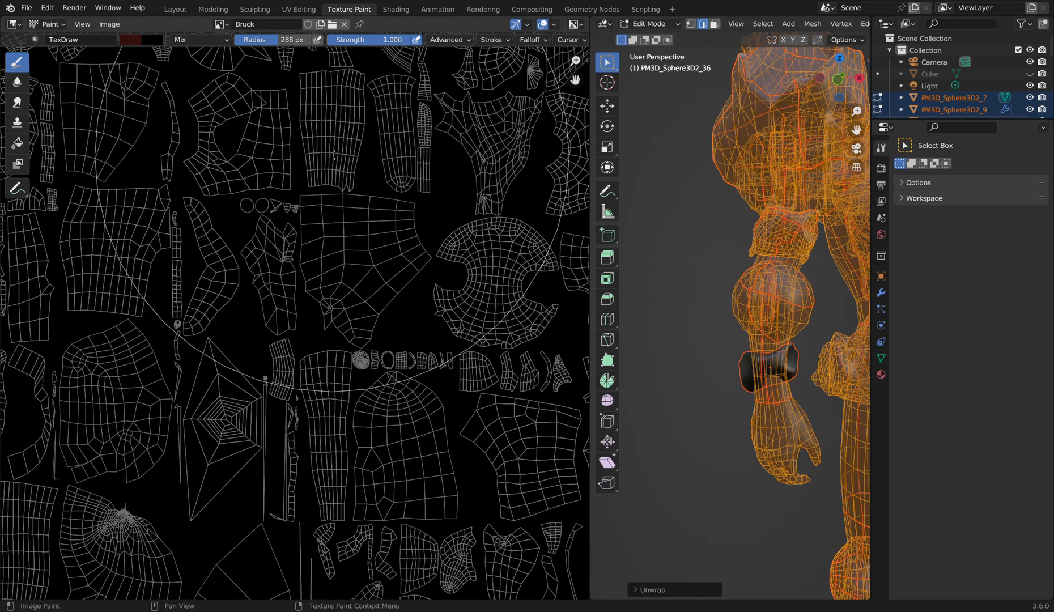
Switch to the UV Editing workspace and widen the UV editor across most of the 3D viewport
{"action": "left_click", "coordinate": [299, 9]}
{"action": "scroll", "coordinate": [299, 248], "scroll_direction": "up", "scroll_amount": 3}
{"action": "left_click", "coordinate": [311, 509]}
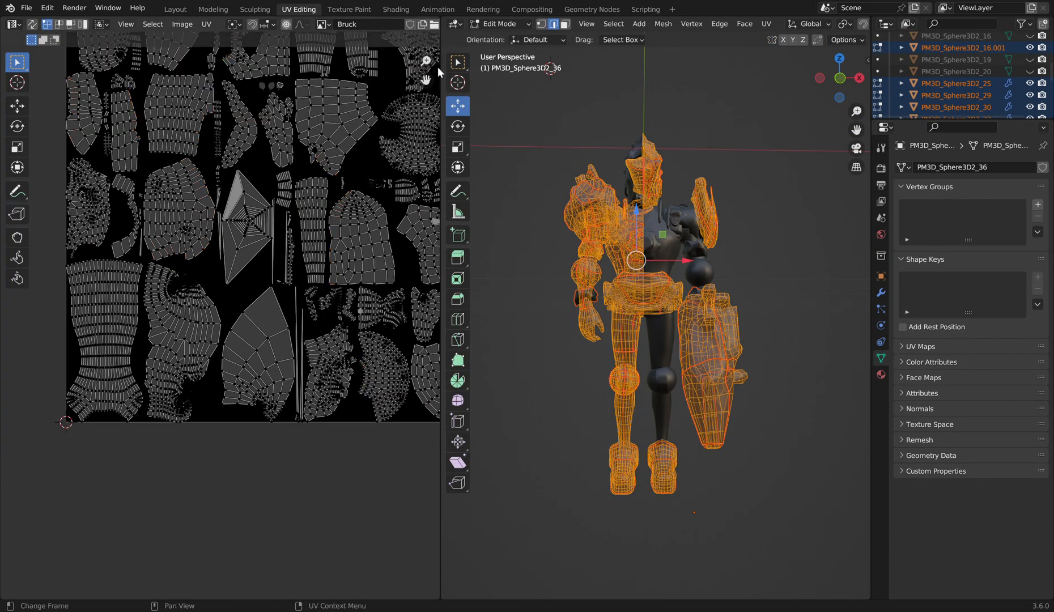
{"action": "left_click_drag", "start_coordinate": [440, 67], "coordinate": [854, 107]}
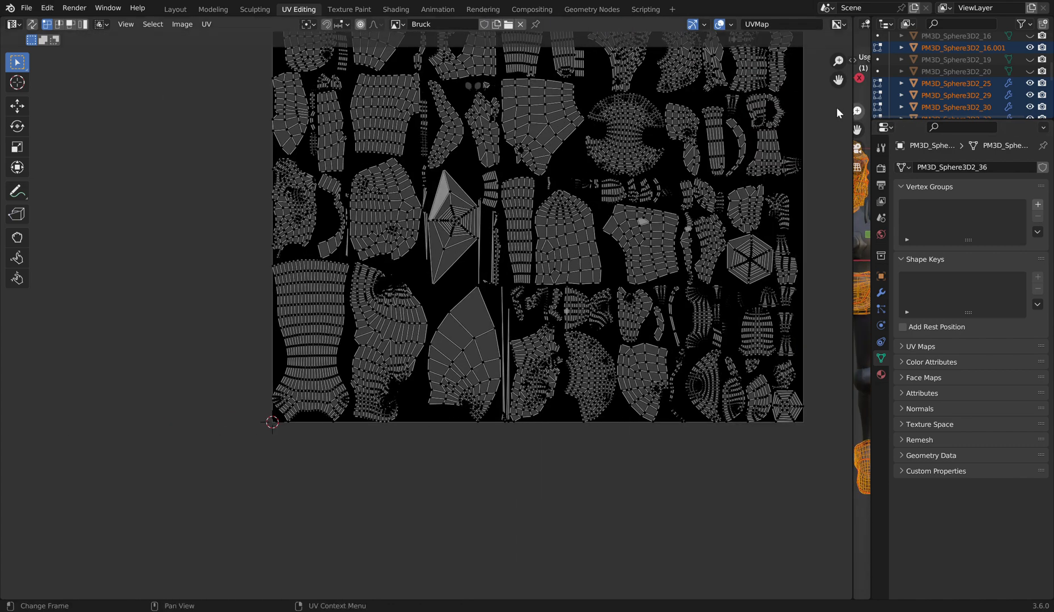
{"action": "scroll", "coordinate": [623, 294], "scroll_direction": "up", "scroll_amount": 8}
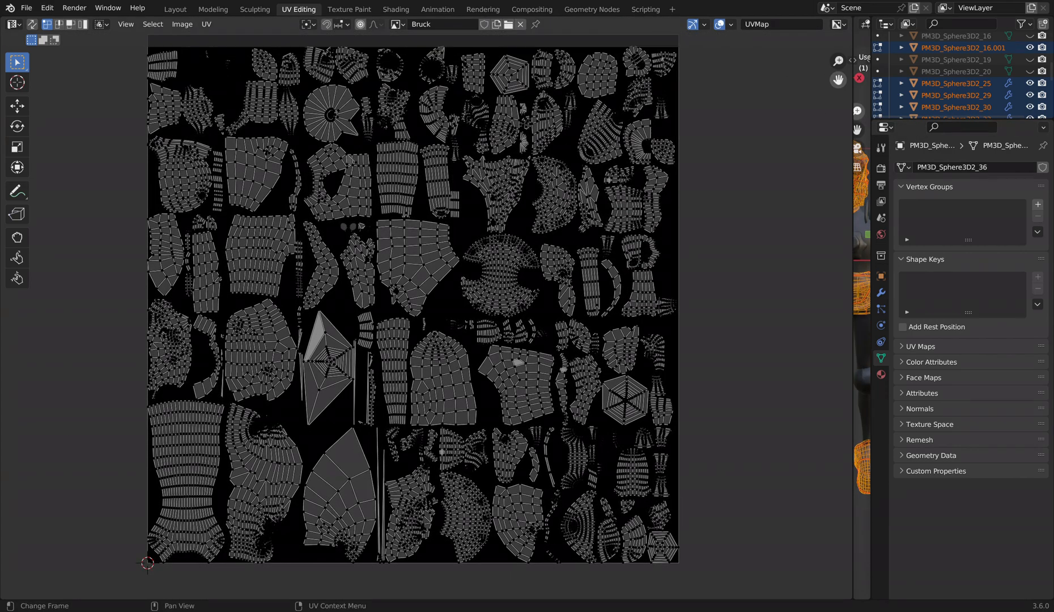
{"action": "key", "text": "alt"}
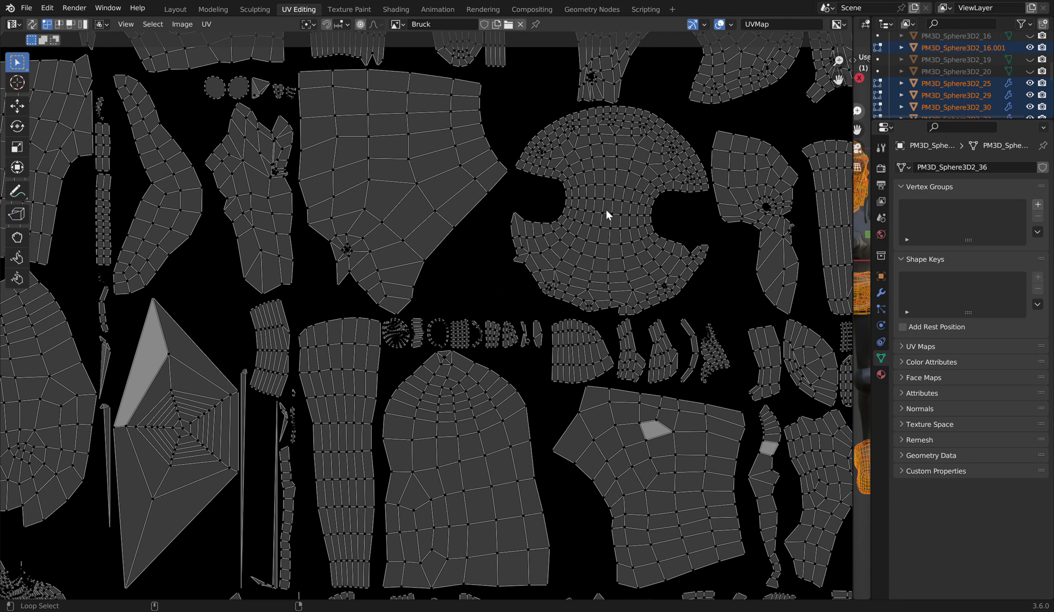
{"action": "right_click", "coordinate": [596, 222]}
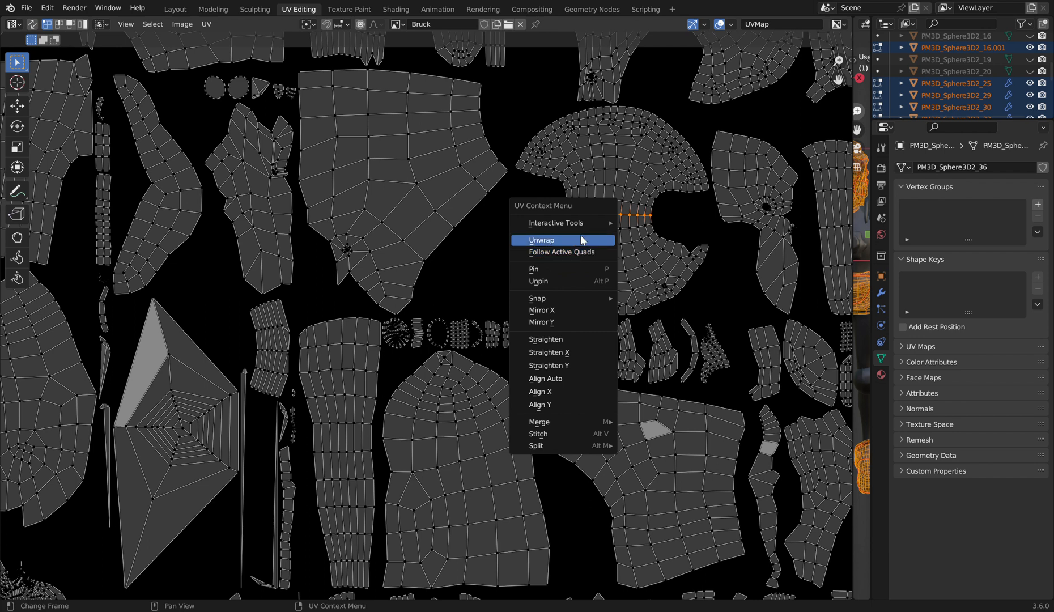
{"action": "left_click", "coordinate": [552, 266]}
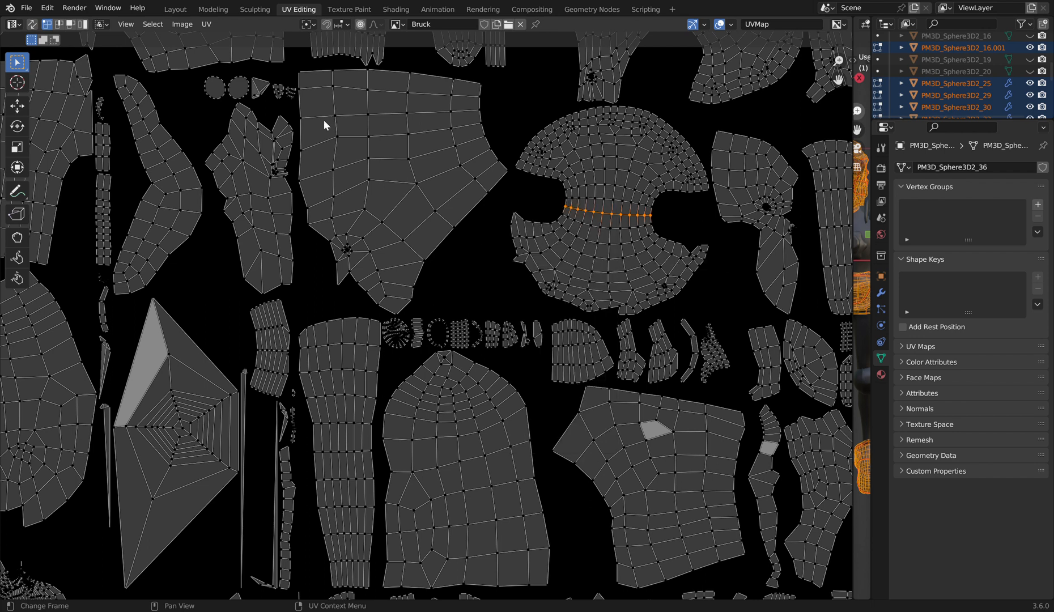
{"action": "left_click", "coordinate": [164, 24]}
{"action": "mouse_move", "coordinate": [182, 24]}
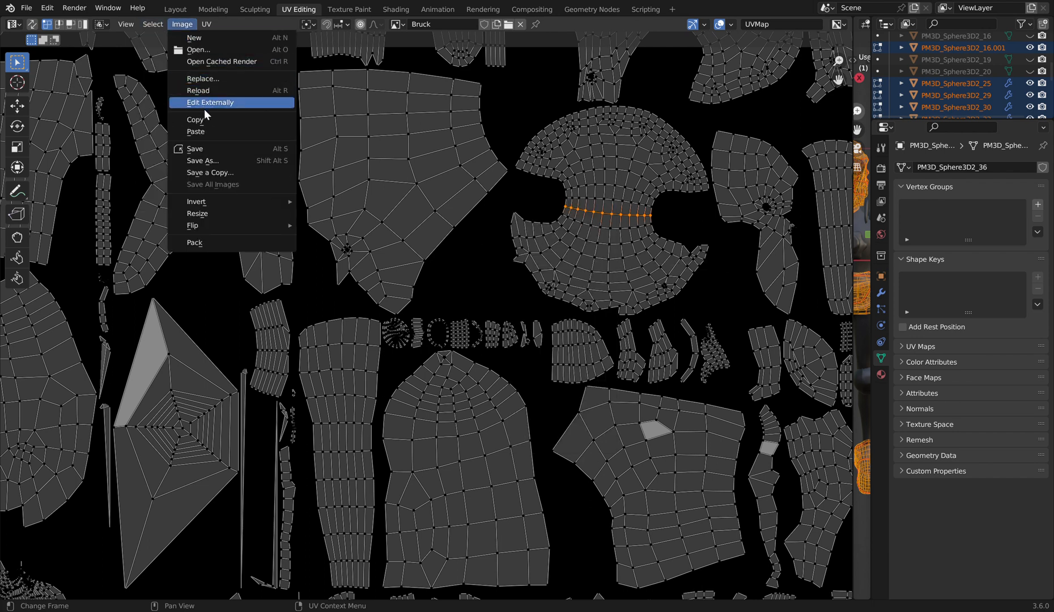
{"action": "right_click", "coordinate": [583, 88]}
Select the short edge loop where the curved strip joins the gridded island near the top of the UV layout
{"action": "scroll", "coordinate": [464, 228], "scroll_direction": "down", "scroll_amount": 3}
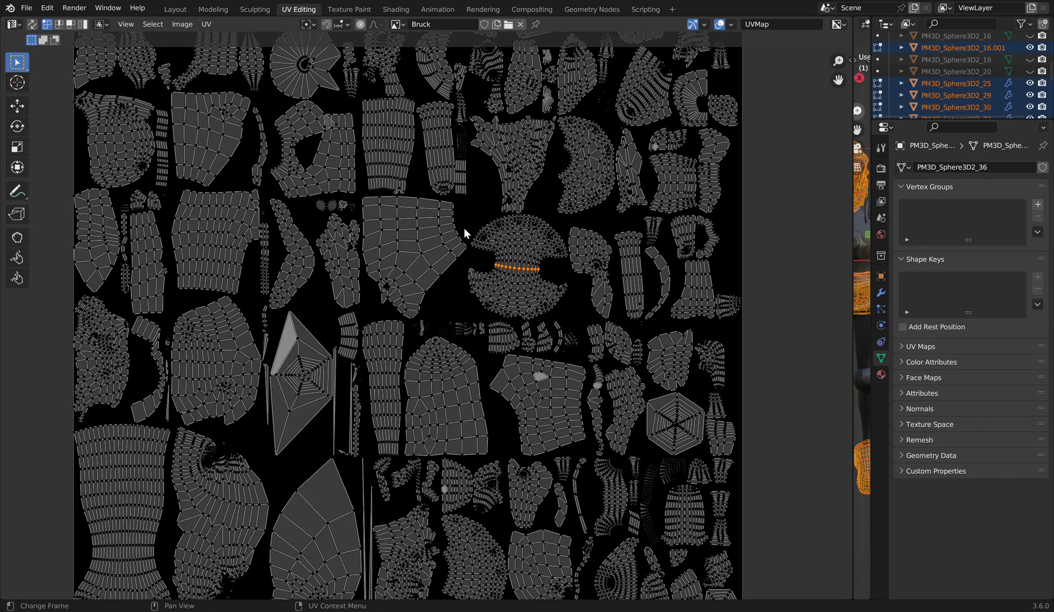
{"action": "scroll", "coordinate": [507, 225], "scroll_direction": "up", "scroll_amount": 2}
{"action": "left_click_drag", "start_coordinate": [858, 130], "coordinate": [1053, 391]}
{"action": "left_click", "coordinate": [851, 128]}
{"action": "left_click_drag", "start_coordinate": [88, 463], "coordinate": [101, 466]}
{"action": "scroll", "coordinate": [429, 319], "scroll_direction": "up", "scroll_amount": 3}
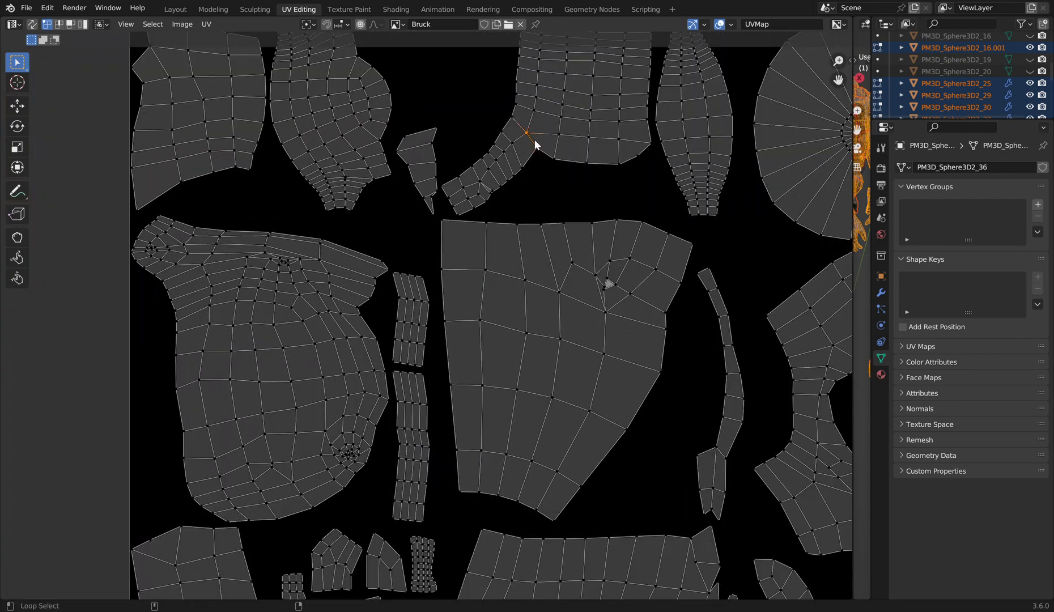
{"action": "scroll", "coordinate": [737, 136], "scroll_direction": "down", "scroll_amount": 4}
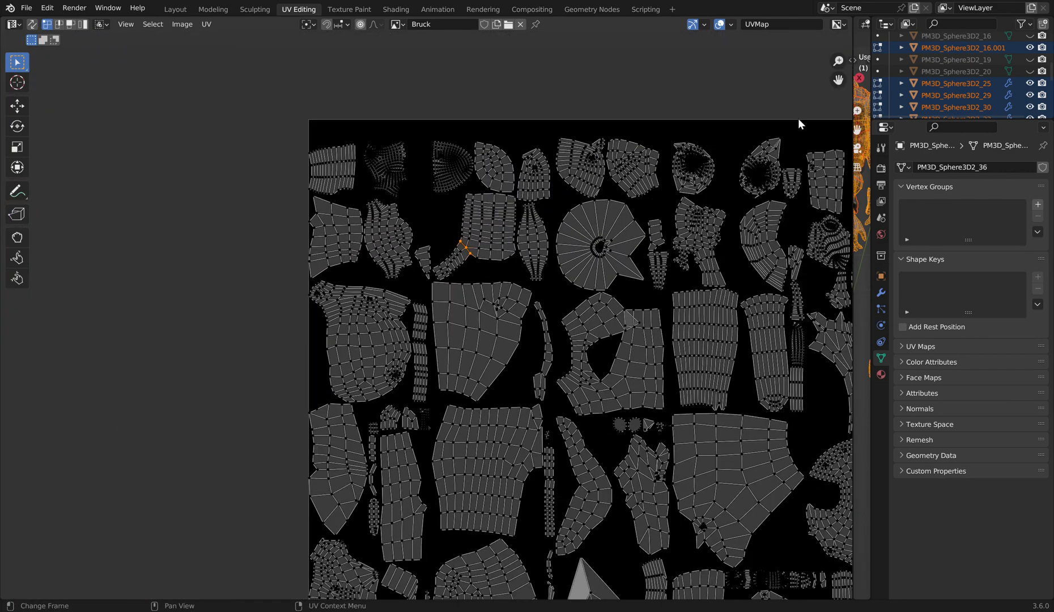
Add the connected edge loops running across the middle of the large curved island in the layout's lower part to the selection
{"action": "left_click_drag", "start_coordinate": [842, 79], "coordinate": [850, 0]}
{"action": "left_click_drag", "start_coordinate": [839, 79], "coordinate": [757, 0]}
{"action": "scroll", "coordinate": [378, 372], "scroll_direction": "up", "scroll_amount": 7}
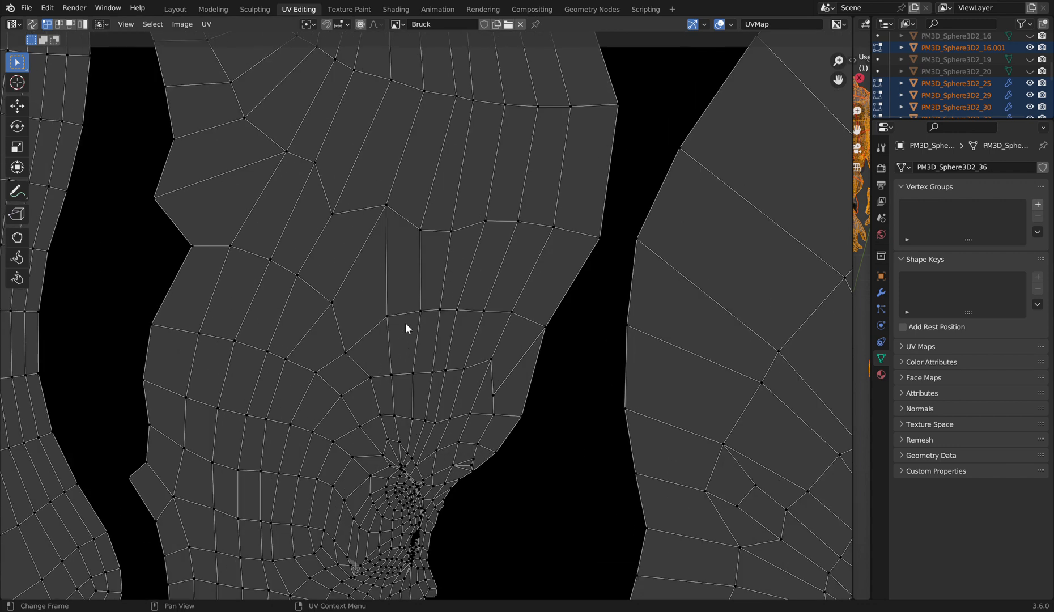
{"action": "left_click", "coordinate": [418, 312], "text": "alt"}
{"action": "left_click", "coordinate": [411, 222], "text": "alt"}
{"action": "left_click", "coordinate": [322, 181], "text": "alt+shift"}
{"action": "left_click", "coordinate": [195, 178], "text": "alt+shift"}
Try selecting edge loops on the forked island above the round notched one, and drop those selections
{"action": "scroll", "coordinate": [373, 286], "scroll_direction": "down", "scroll_amount": 3}
{"action": "scroll", "coordinate": [373, 286], "scroll_direction": "down", "scroll_amount": 3}
{"action": "left_click_drag", "start_coordinate": [838, 80], "coordinate": [550, 402]}
{"action": "scroll", "coordinate": [416, 307], "scroll_direction": "up", "scroll_amount": 3}
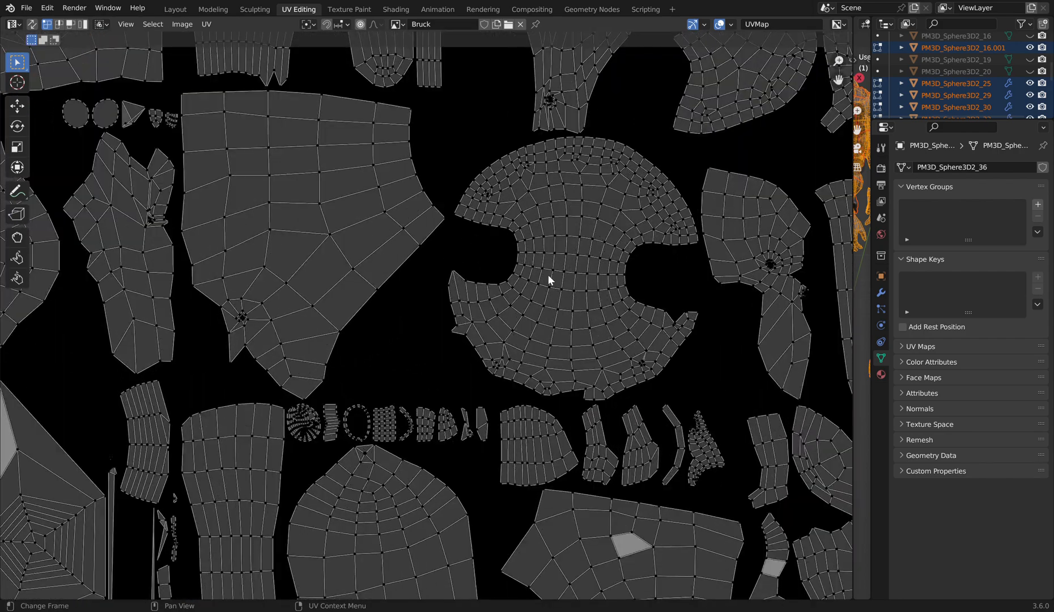
{"action": "scroll", "coordinate": [543, 251], "scroll_direction": "down", "scroll_amount": 4}
{"action": "scroll", "coordinate": [757, 132], "scroll_direction": "up", "scroll_amount": 1}
{"action": "scroll", "coordinate": [758, 127], "scroll_direction": "up", "scroll_amount": 2}
{"action": "left_click_drag", "start_coordinate": [839, 80], "coordinate": [772, 258]}
{"action": "scroll", "coordinate": [482, 207], "scroll_direction": "up", "scroll_amount": 3}
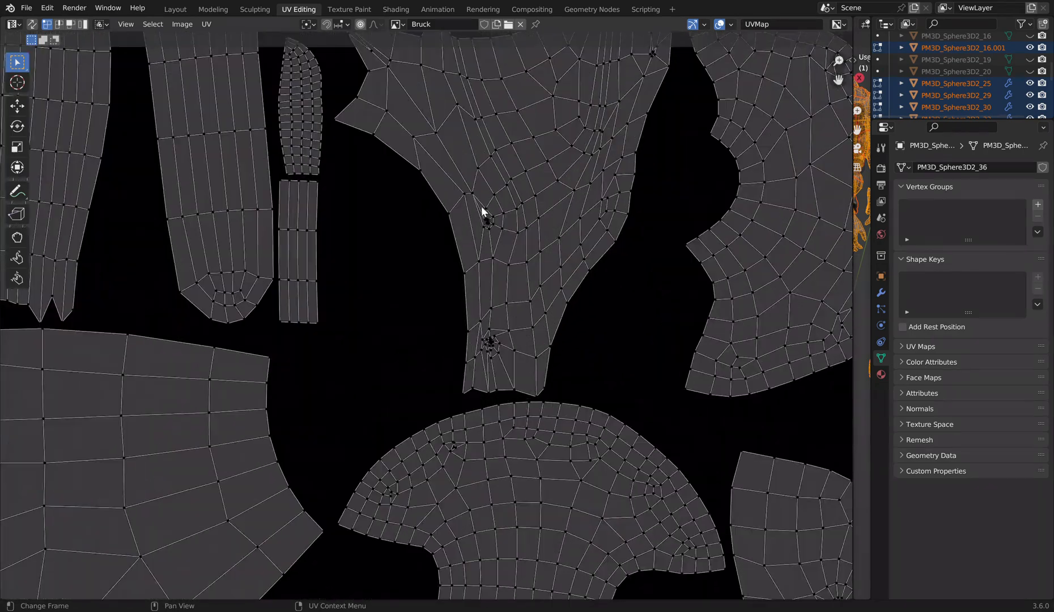
{"action": "scroll", "coordinate": [507, 229], "scroll_direction": "down", "scroll_amount": 1}
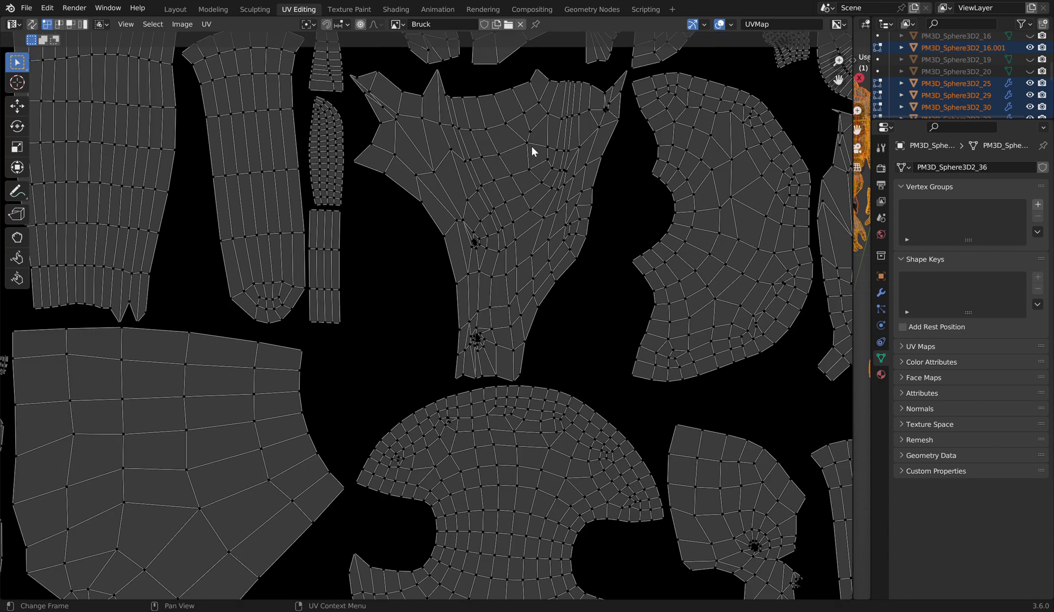
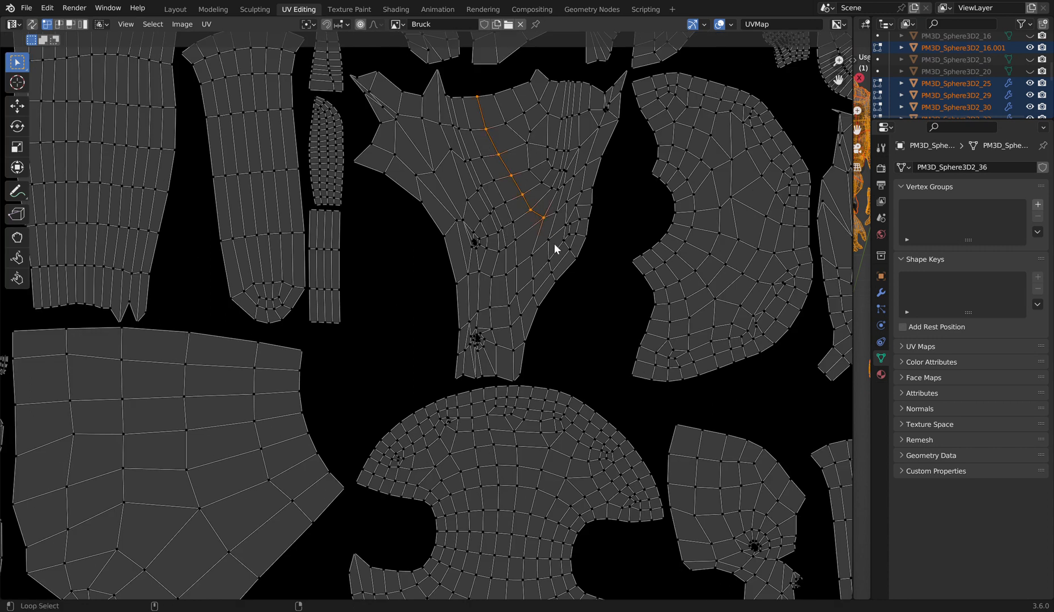
{"action": "key", "text": "alt+a"}
{"action": "left_click", "coordinate": [498, 213], "text": "alt"}
{"action": "key", "text": "alt+a"}
{"action": "scroll", "coordinate": [531, 197], "scroll_direction": "down", "scroll_amount": 4}
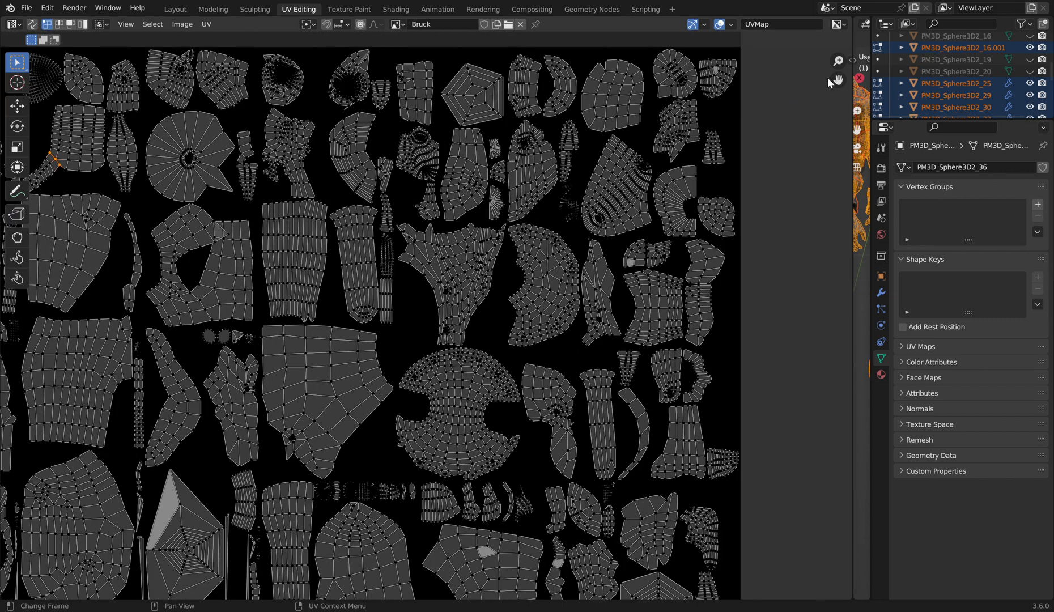
Mark the selected edge loops on the two UV islands as seams
{"action": "left_click_drag", "start_coordinate": [838, 79], "coordinate": [1033, 40]}
{"action": "scroll", "coordinate": [415, 294], "scroll_direction": "down", "scroll_amount": 4}
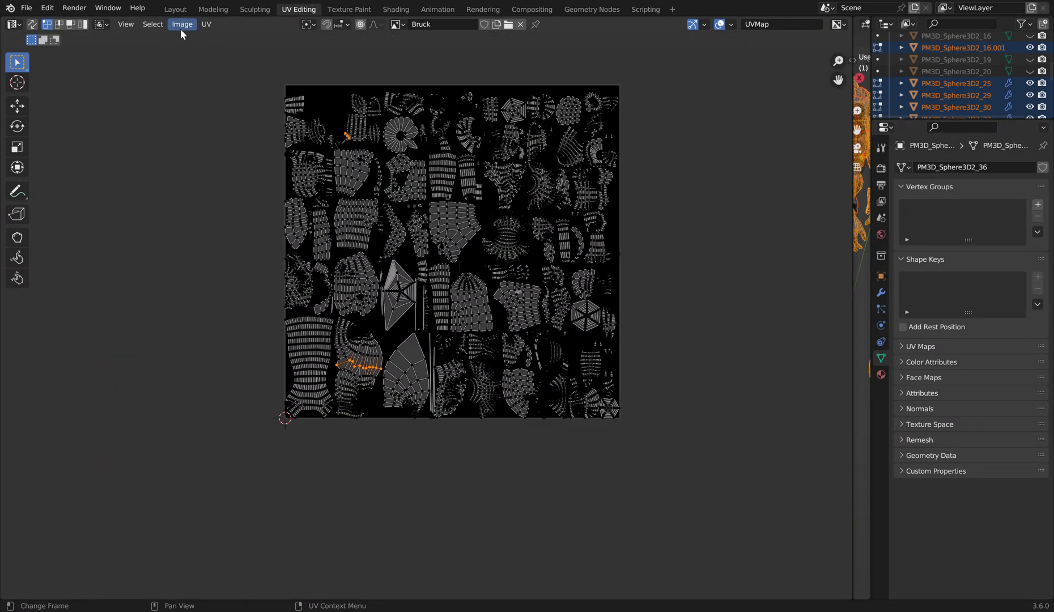
{"action": "left_click", "coordinate": [206, 24]}
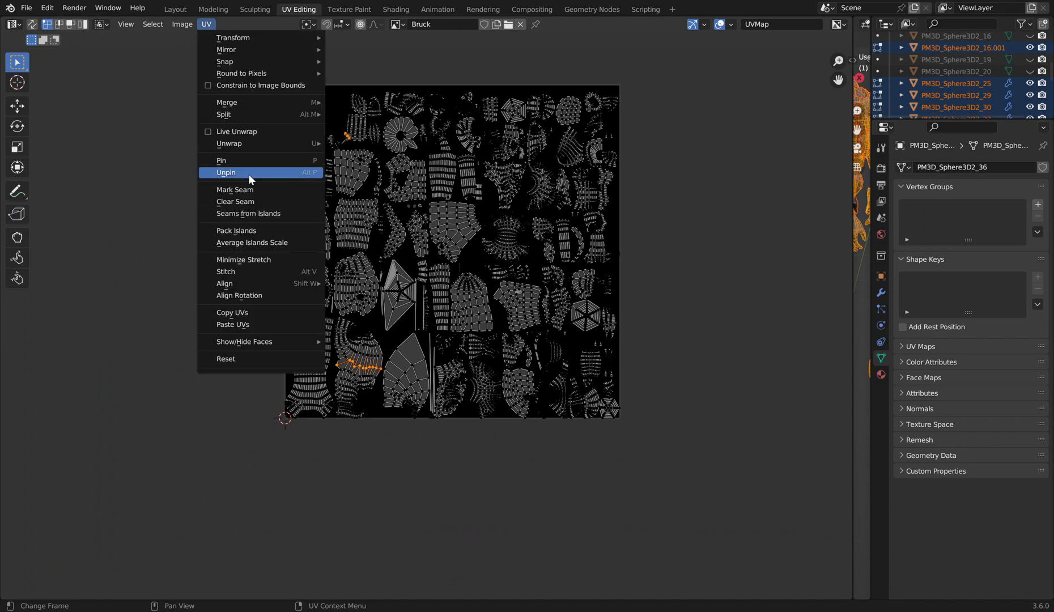
{"action": "left_click", "coordinate": [250, 191]}
{"action": "scroll", "coordinate": [380, 111], "scroll_direction": "up", "scroll_amount": 3}
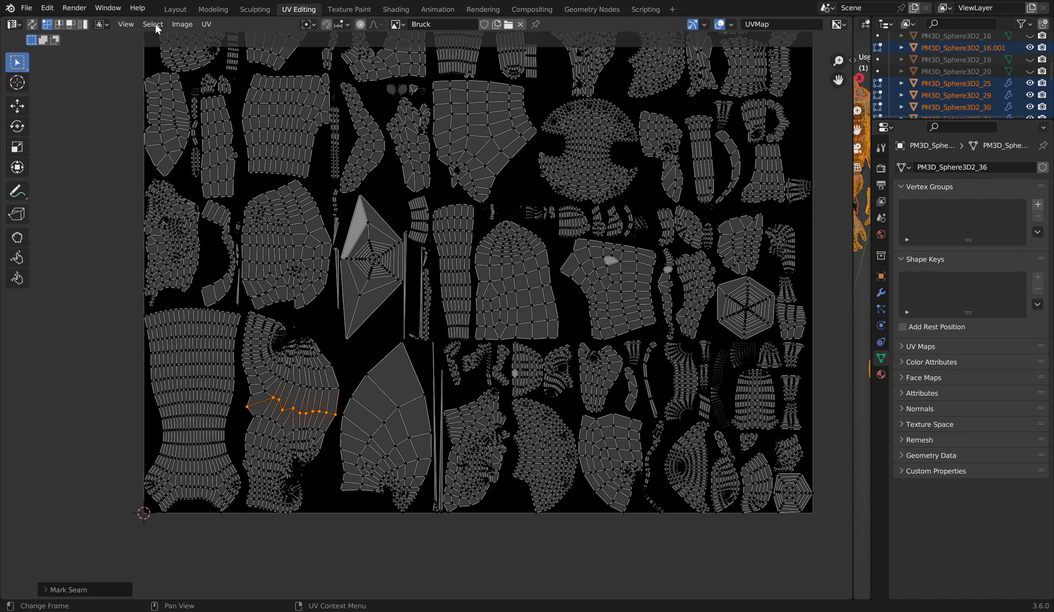
{"action": "scroll", "coordinate": [379, 132], "scroll_direction": "down", "scroll_amount": 3}
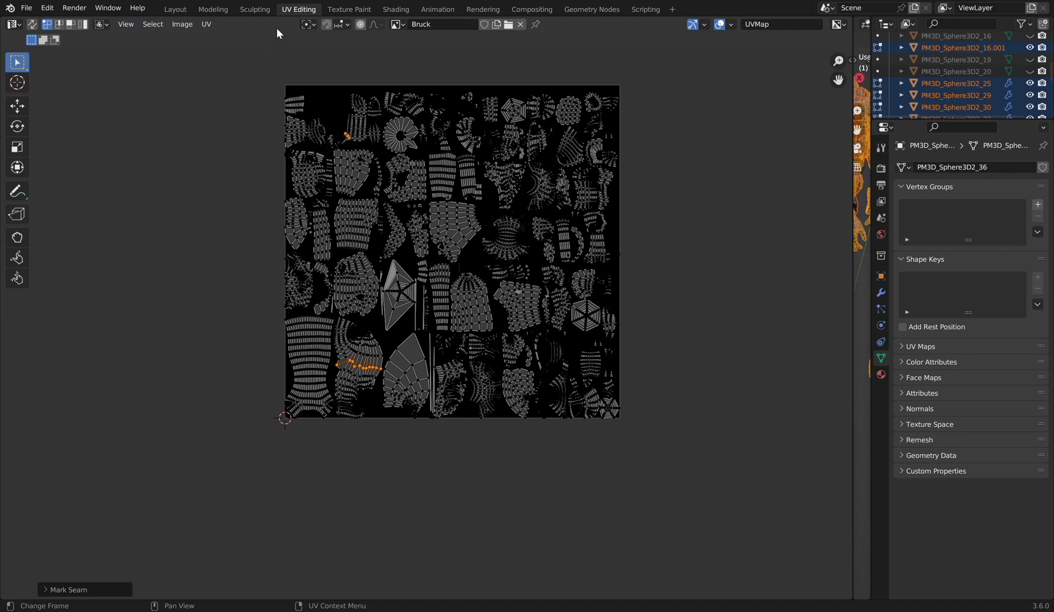
Unwrap all character parts again in the Modeling workspace and review the new layout in the UV Editing workspace
{"action": "left_click", "coordinate": [254, 10]}
{"action": "left_click", "coordinate": [203, 9]}
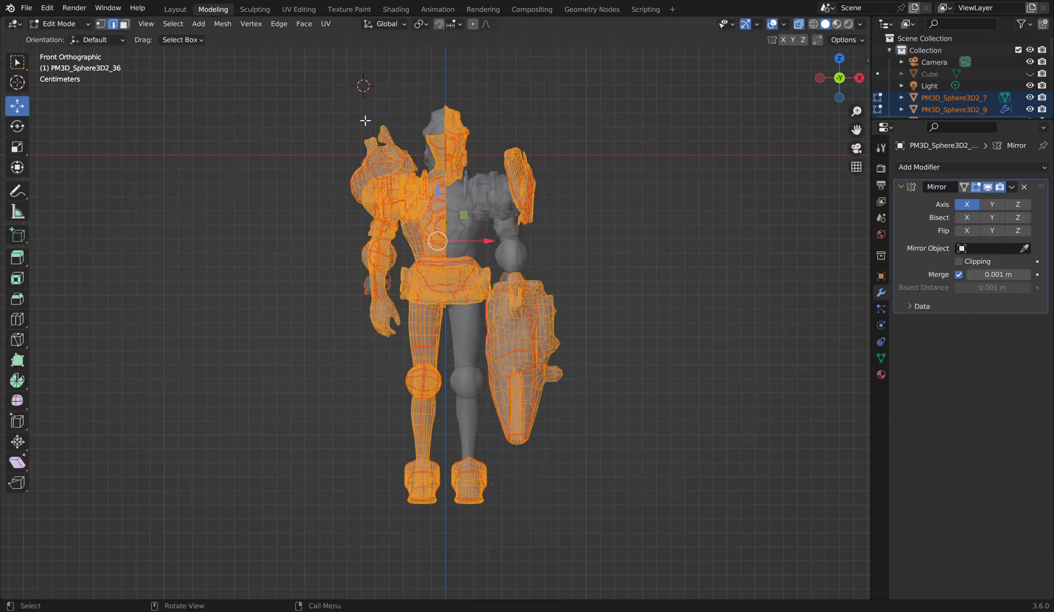
{"action": "key", "text": "u"}
{"action": "left_click", "coordinate": [460, 206]}
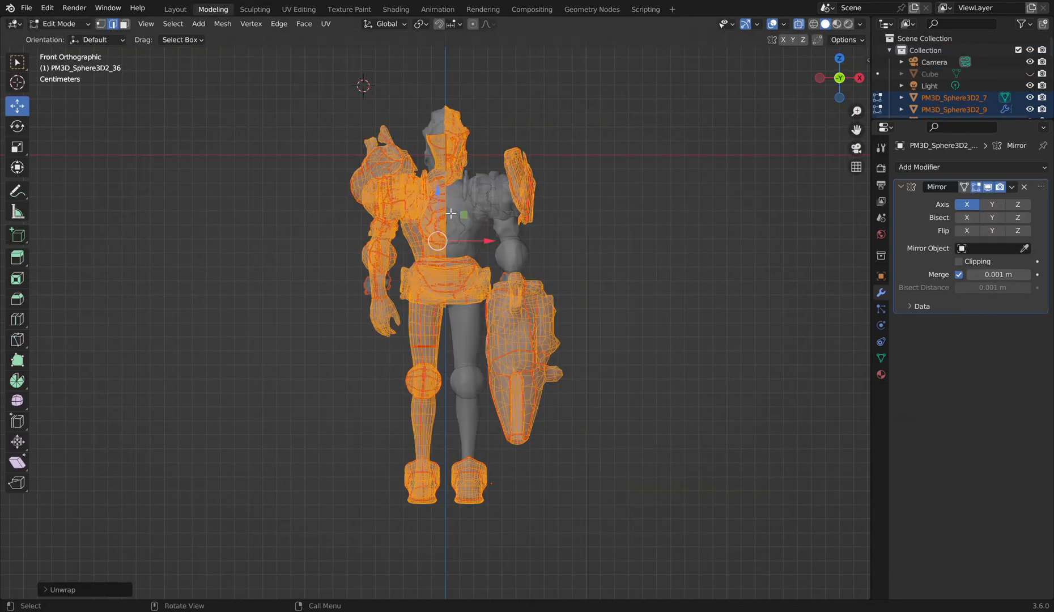
{"action": "left_click", "coordinate": [295, 9]}
{"action": "scroll", "coordinate": [439, 218], "scroll_direction": "up", "scroll_amount": 3}
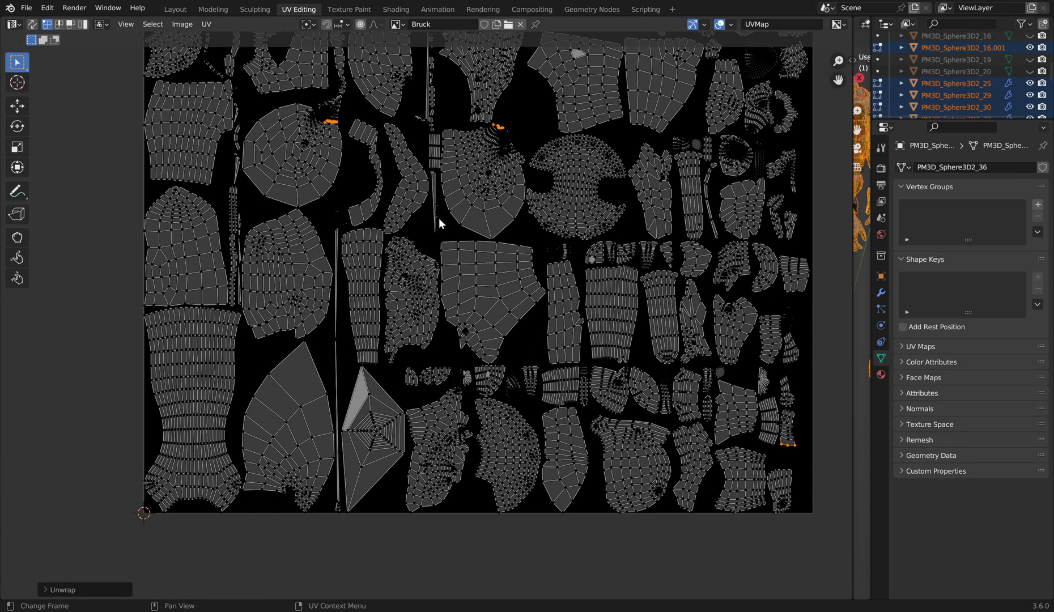
{"action": "scroll", "coordinate": [452, 250], "scroll_direction": "down", "scroll_amount": 1}
{"action": "scroll", "coordinate": [451, 250], "scroll_direction": "up", "scroll_amount": 1}
{"action": "scroll", "coordinate": [567, 207], "scroll_direction": "up", "scroll_amount": 1}
{"action": "left_click_drag", "start_coordinate": [851, 90], "coordinate": [792, 151]}
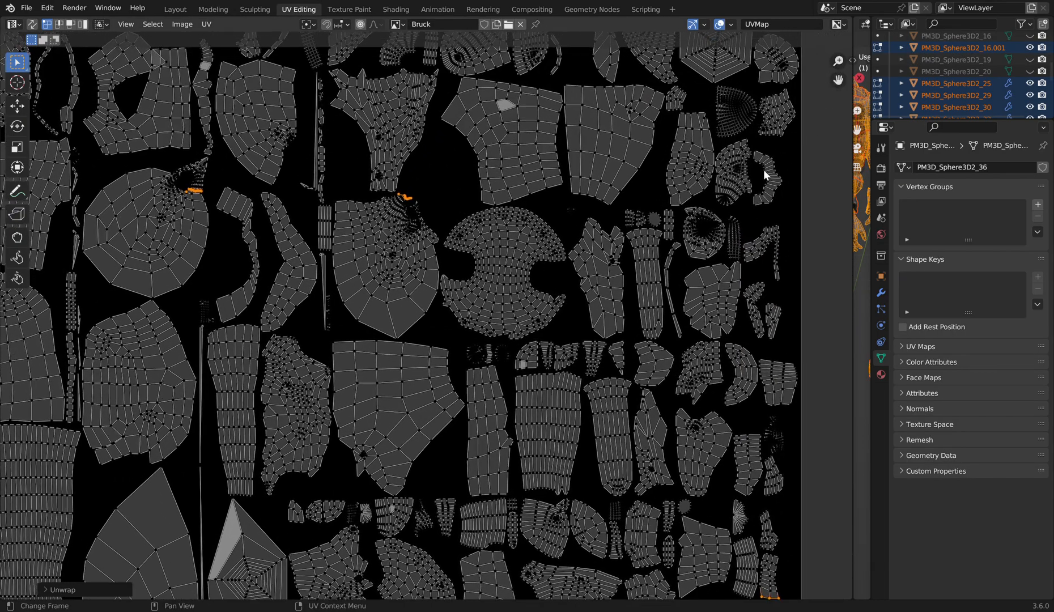
Put the character parts back into Edit Mode in the Sculpting workspace and box-select all their geometry
{"action": "left_click", "coordinate": [862, 227]}
{"action": "left_click", "coordinate": [254, 9]}
{"action": "left_click", "coordinate": [289, 8]}
{"action": "scroll", "coordinate": [488, 205], "scroll_direction": "down", "scroll_amount": 4}
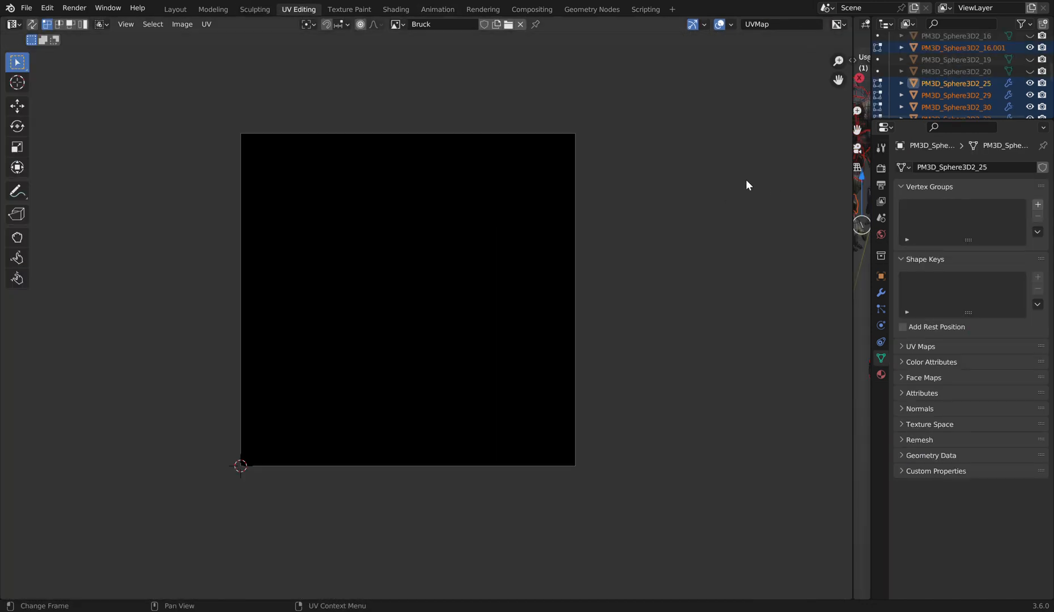
{"action": "scroll", "coordinate": [301, 161], "scroll_direction": "down", "scroll_amount": 3}
{"action": "left_click", "coordinate": [255, 9]}
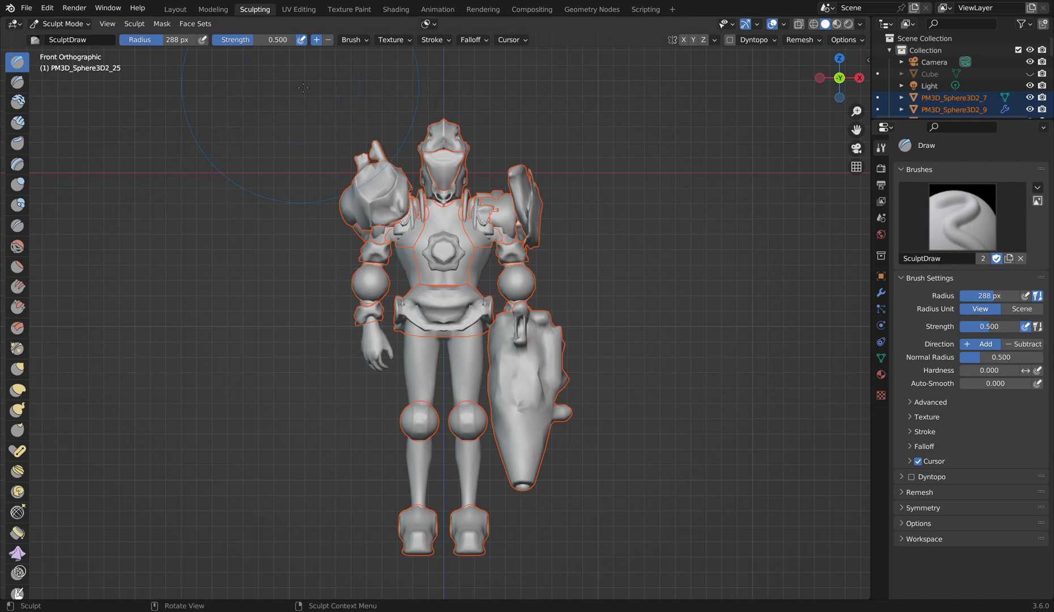
{"action": "left_click", "coordinate": [66, 24]}
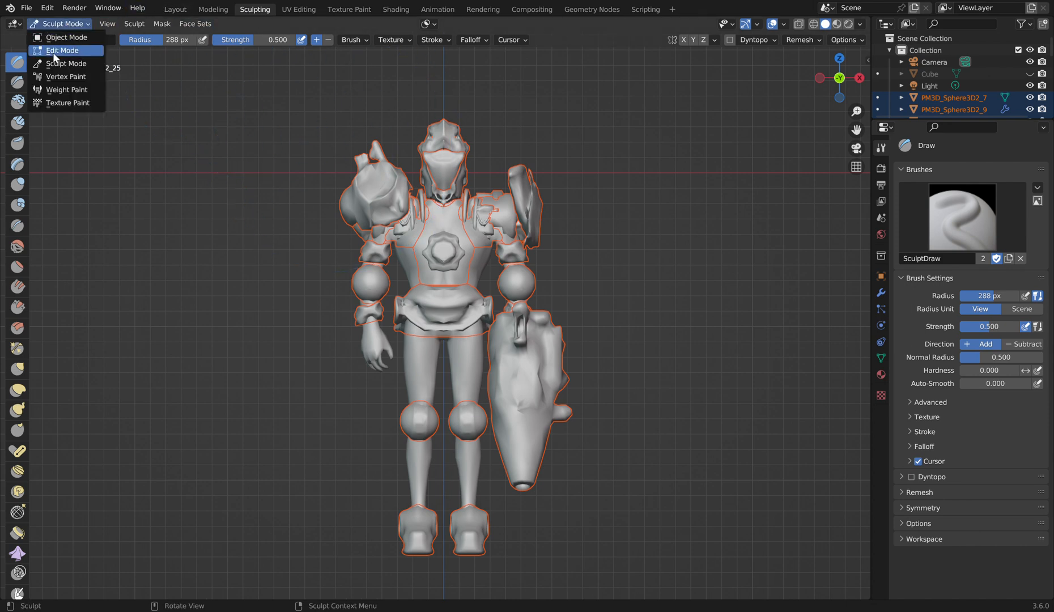
{"action": "left_click", "coordinate": [51, 52]}
{"action": "scroll", "coordinate": [244, 131], "scroll_direction": "down", "scroll_amount": 3}
{"action": "left_click_drag", "start_coordinate": [334, 131], "coordinate": [510, 238]}
{"action": "left_click_drag", "start_coordinate": [644, 102], "coordinate": [247, 586]}
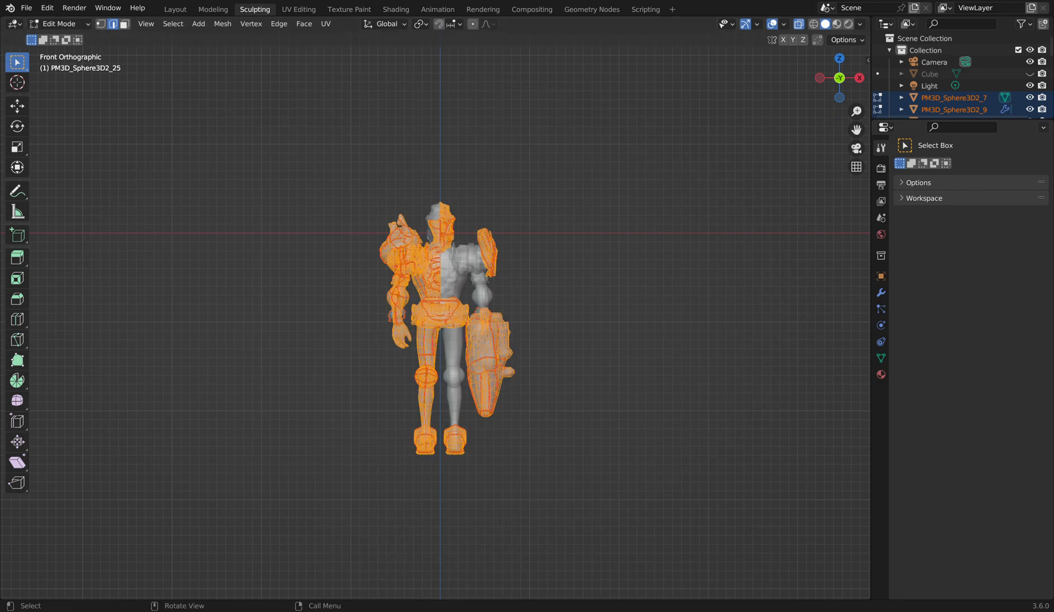
In the UV Editing workspace, select the edge loop across the neck of the round notched island and mark it as a seam
{"action": "left_click", "coordinate": [283, 9]}
{"action": "scroll", "coordinate": [387, 235], "scroll_direction": "up", "scroll_amount": 6}
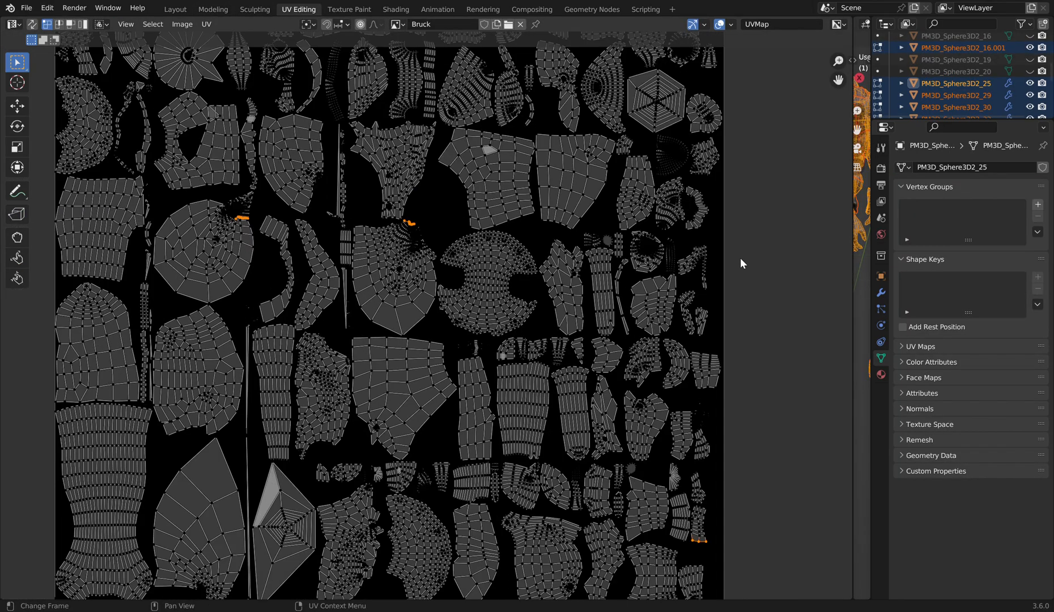
{"action": "left_click", "coordinate": [488, 278], "text": "alt"}
{"action": "scroll", "coordinate": [489, 278], "scroll_direction": "up", "scroll_amount": 3}
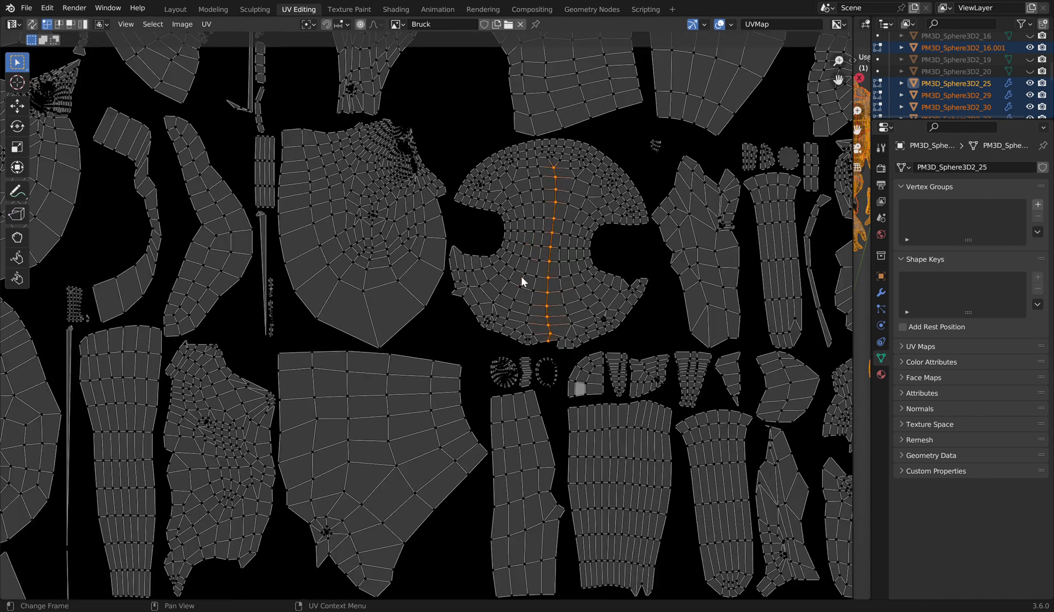
{"action": "left_click", "coordinate": [457, 134]}
{"action": "left_click", "coordinate": [535, 231], "text": "alt"}
{"action": "scroll", "coordinate": [453, 181], "scroll_direction": "down", "scroll_amount": 4}
{"action": "left_click", "coordinate": [206, 24]}
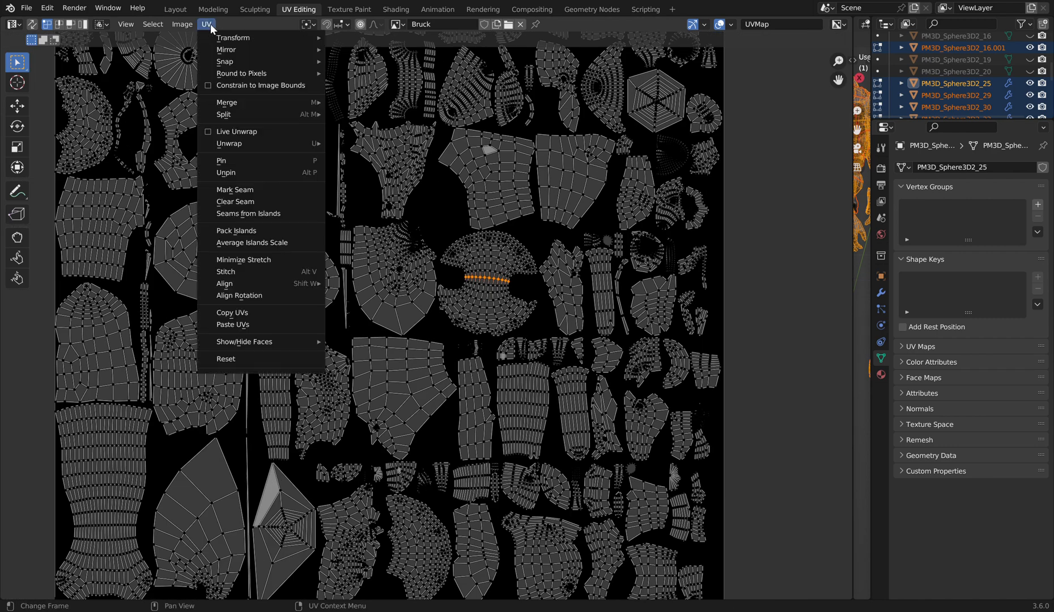
{"action": "left_click", "coordinate": [247, 190]}
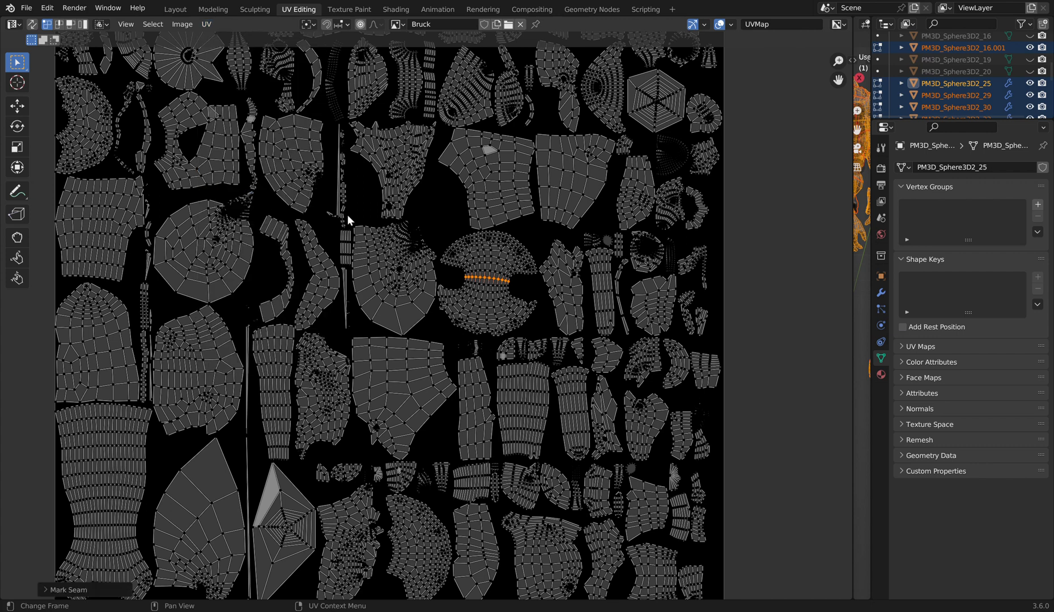
Unwrap all parts again with the new seam and inspect the split round island
{"action": "scroll", "coordinate": [349, 116], "scroll_direction": "down", "scroll_amount": 4}
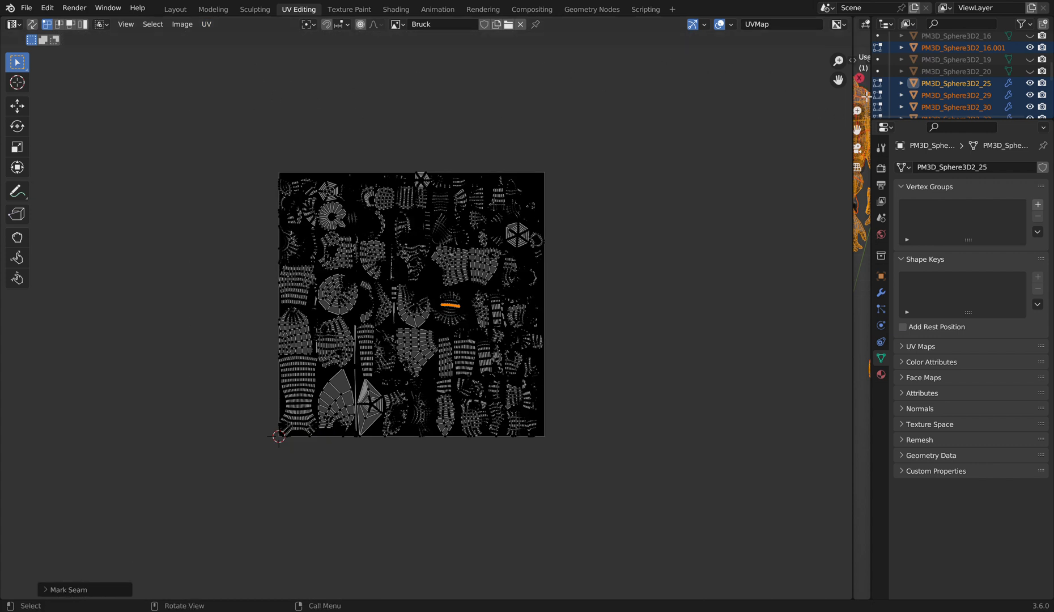
{"action": "key", "text": "u"}
{"action": "left_click", "coordinate": [849, 99]}
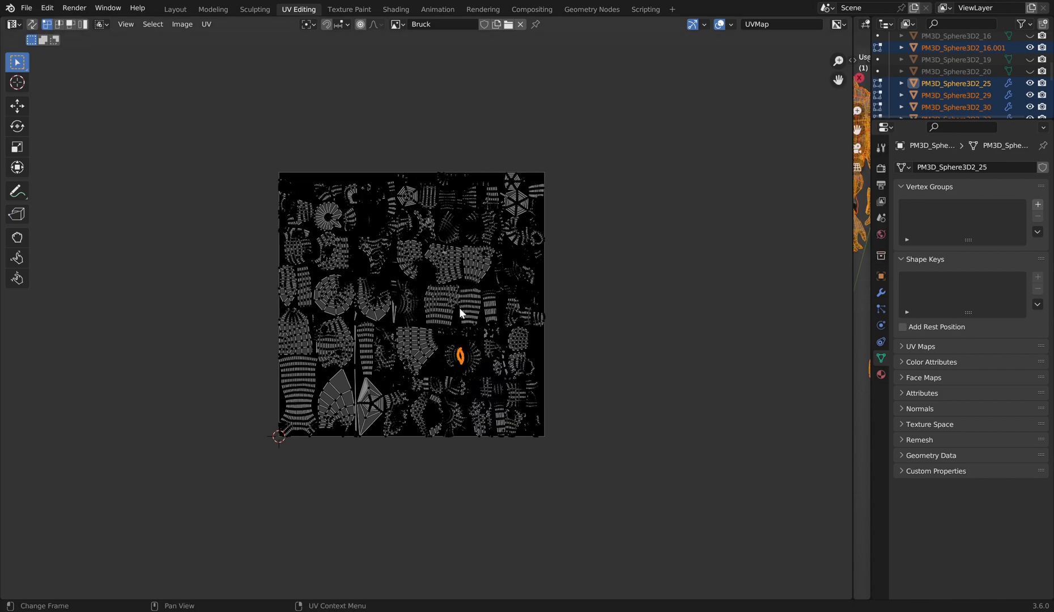
{"action": "scroll", "coordinate": [459, 308], "scroll_direction": "up", "scroll_amount": 5}
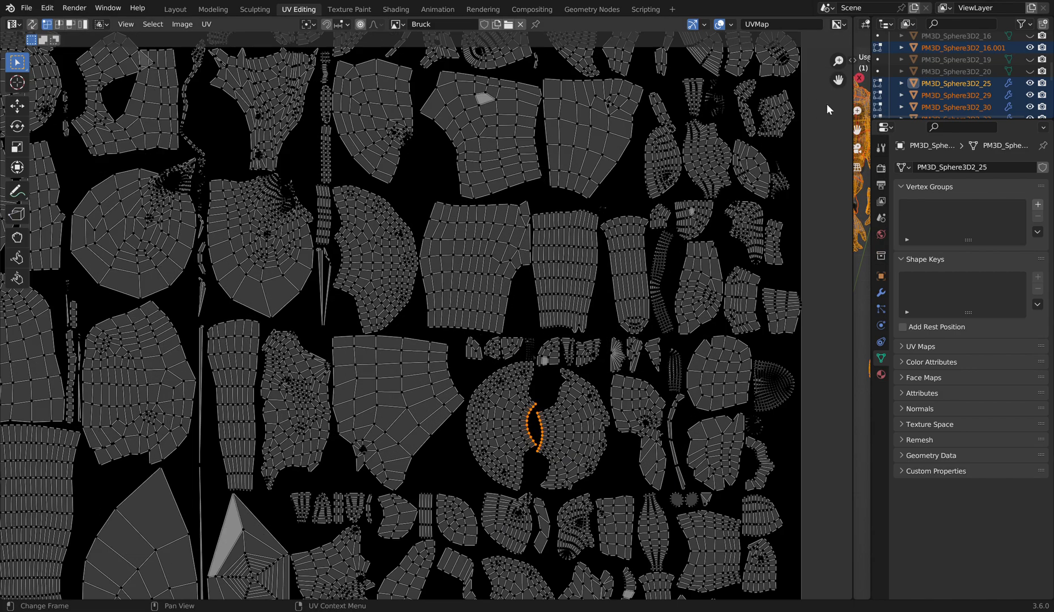
{"action": "left_click_drag", "start_coordinate": [838, 81], "coordinate": [759, 0]}
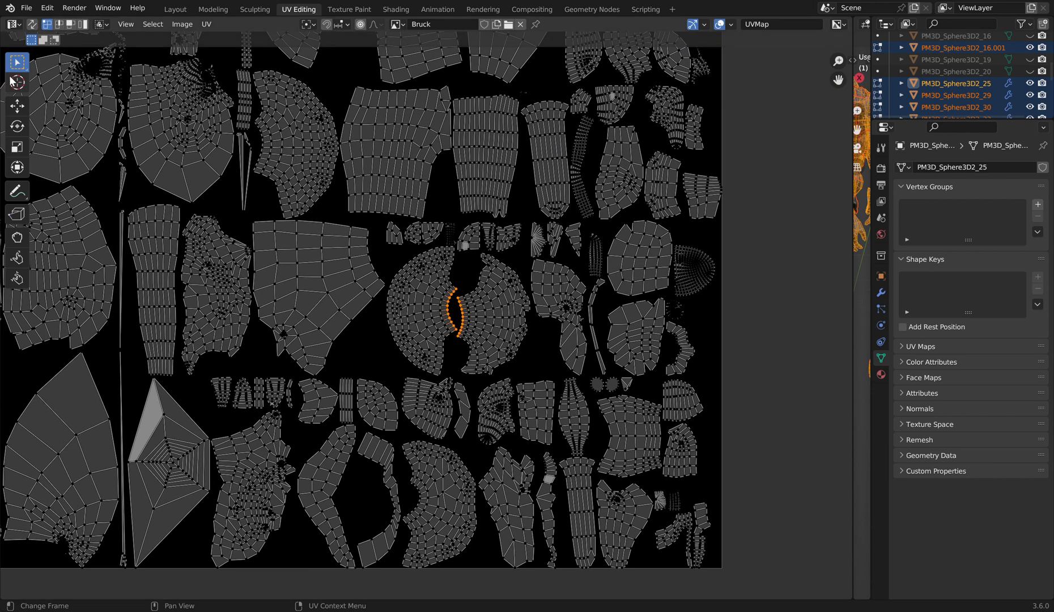
Rotate the unselected-side right half of the split round island about 180 degrees and lay it over the matching left half
{"action": "left_click", "coordinate": [17, 105]}
{"action": "left_click", "coordinate": [755, 244]}
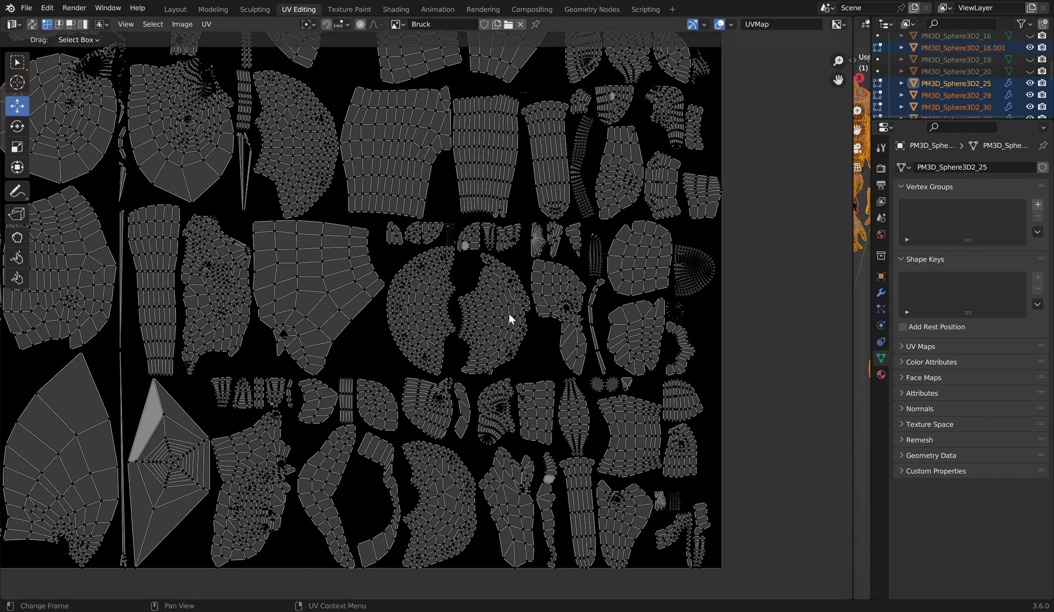
{"action": "key", "text": "l"}
{"action": "left_click", "coordinate": [19, 127]}
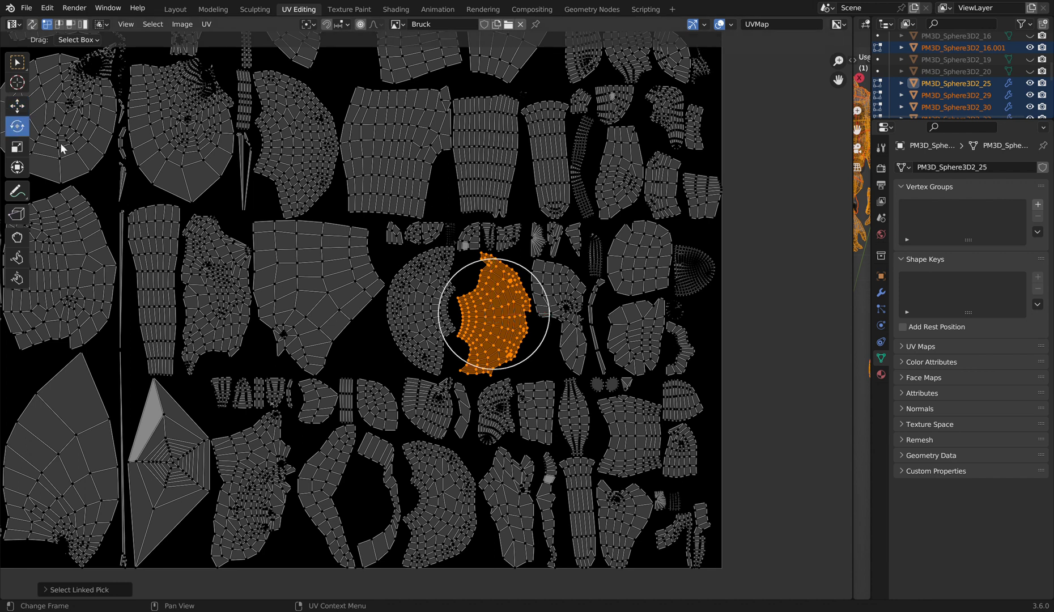
{"action": "left_click_drag", "start_coordinate": [525, 273], "coordinate": [464, 356]}
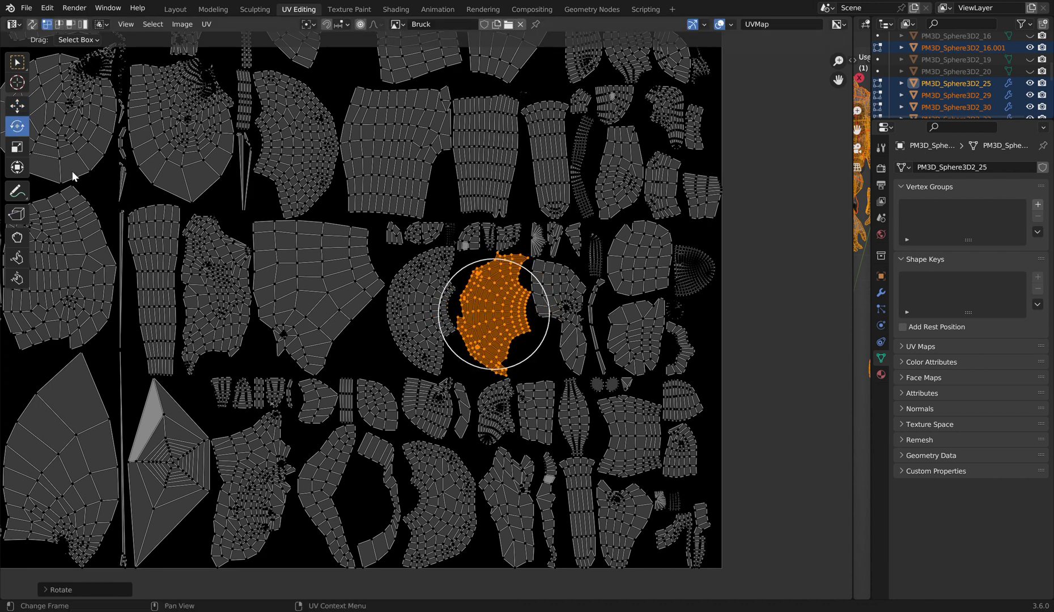
{"action": "left_click", "coordinate": [17, 110]}
{"action": "left_click_drag", "start_coordinate": [487, 304], "coordinate": [418, 303]}
{"action": "left_click", "coordinate": [501, 323]}
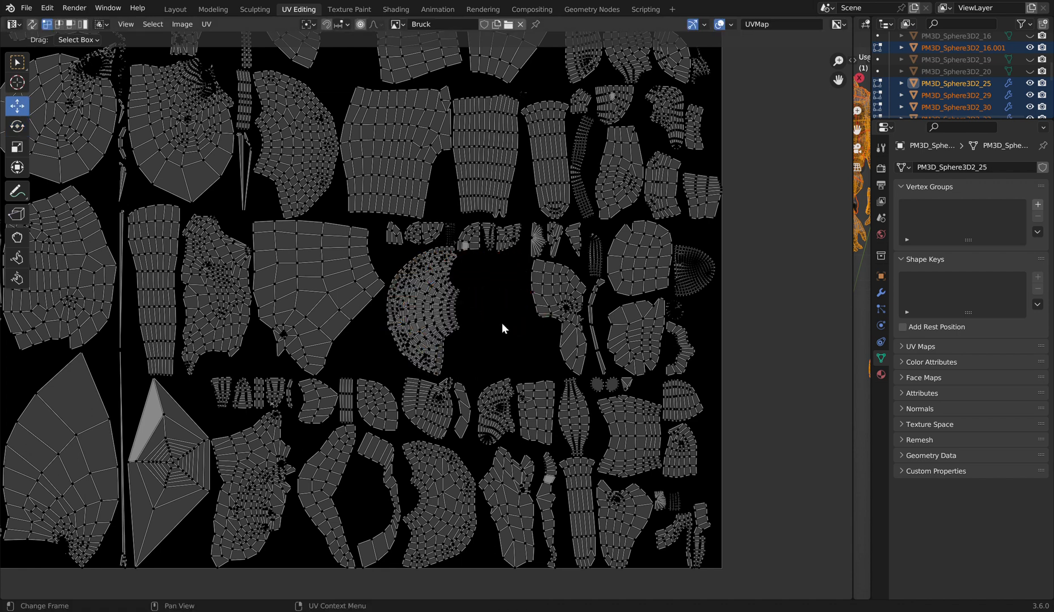
Move the half-disc island from the middle of the layout onto the stacked round halves and rotate it to face the same way
{"action": "scroll", "coordinate": [502, 323], "scroll_direction": "down", "scroll_amount": 2}
{"action": "scroll", "coordinate": [795, 114], "scroll_direction": "up", "scroll_amount": 2}
{"action": "left_click_drag", "start_coordinate": [838, 83], "coordinate": [1039, 405]}
{"action": "scroll", "coordinate": [451, 165], "scroll_direction": "down", "scroll_amount": 2}
{"action": "scroll", "coordinate": [582, 220], "scroll_direction": "up", "scroll_amount": 1}
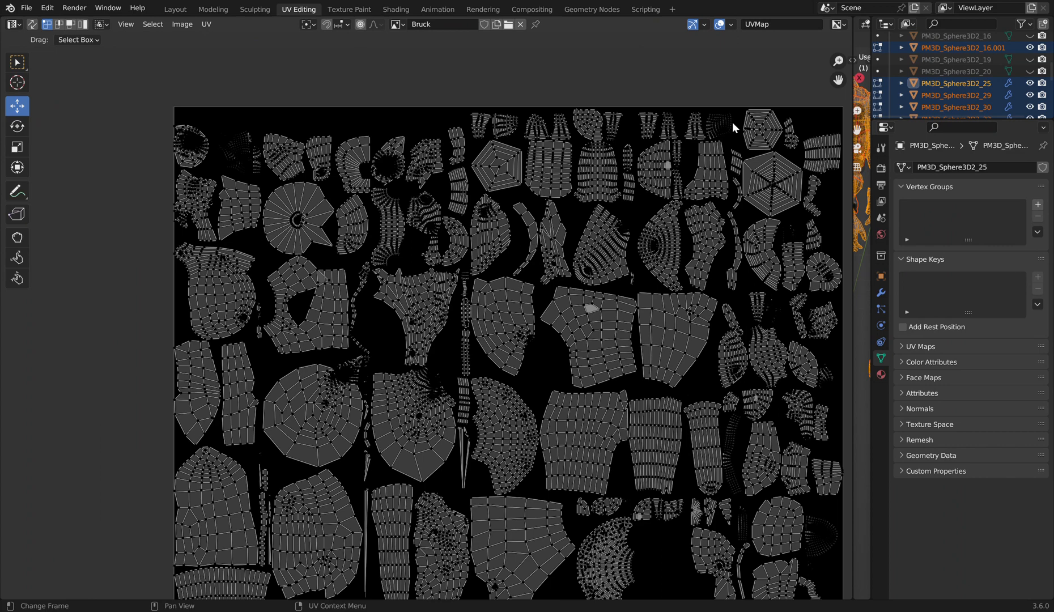
{"action": "left_click_drag", "start_coordinate": [838, 80], "coordinate": [781, 0]}
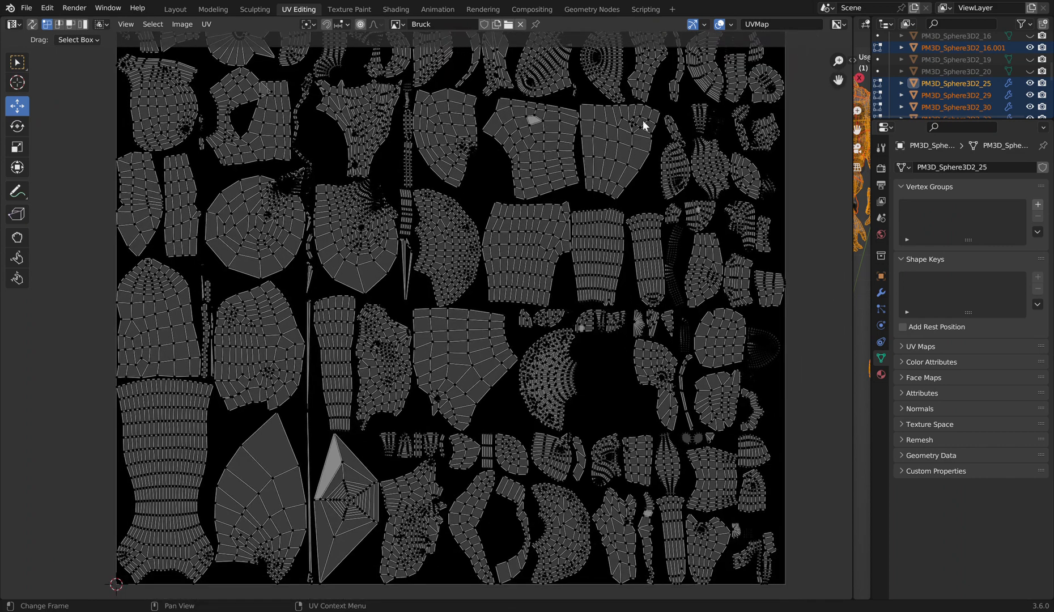
{"action": "scroll", "coordinate": [574, 166], "scroll_direction": "down", "scroll_amount": 1}
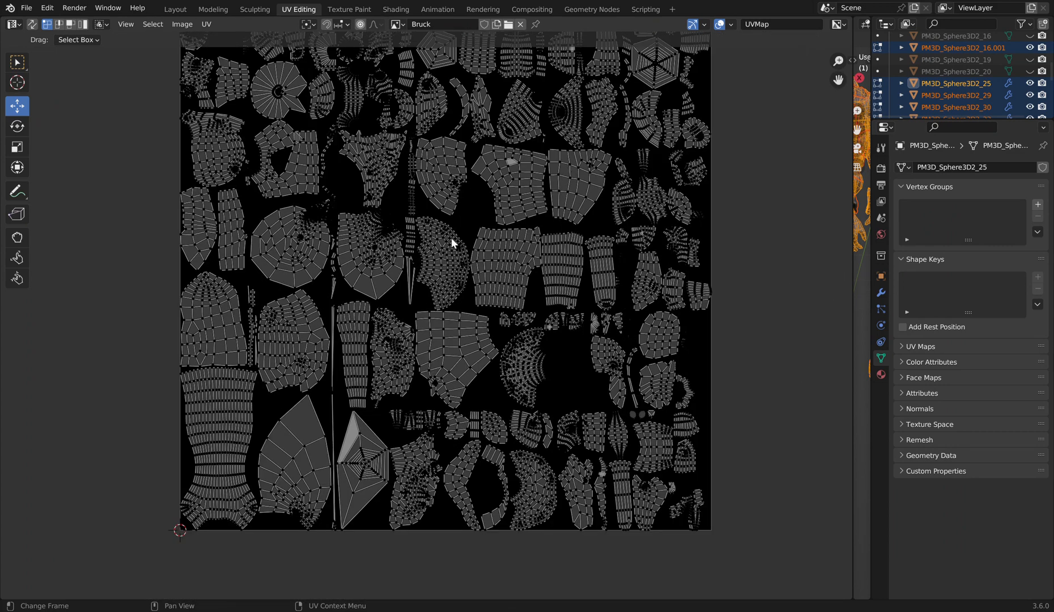
{"action": "scroll", "coordinate": [452, 237], "scroll_direction": "up", "scroll_amount": 2}
{"action": "scroll", "coordinate": [451, 237], "scroll_direction": "down", "scroll_amount": 1}
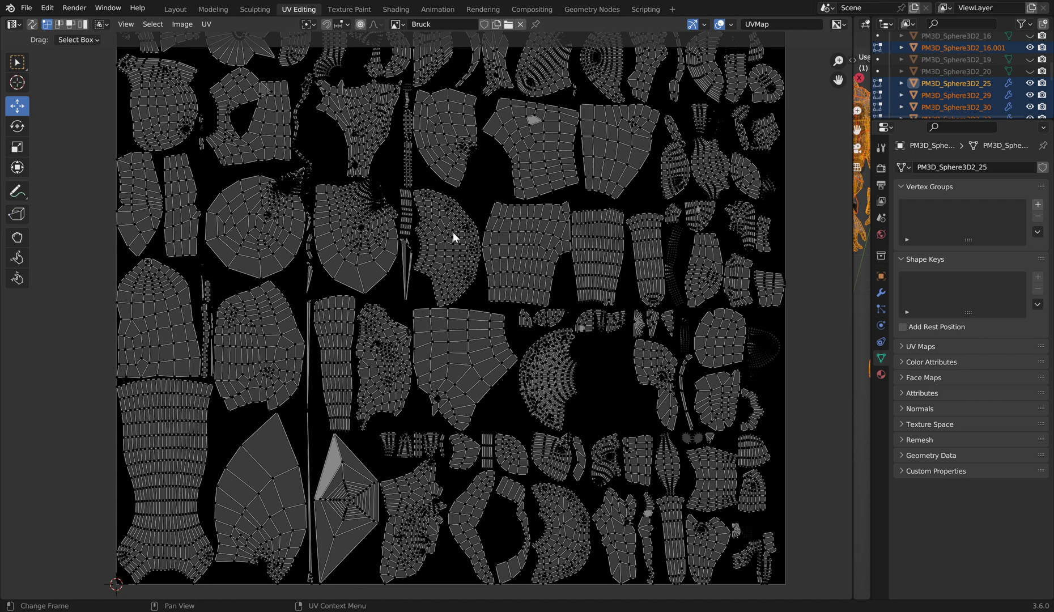
{"action": "scroll", "coordinate": [453, 234], "scroll_direction": "up", "scroll_amount": 1}
{"action": "key", "text": "l"}
{"action": "left_click_drag", "start_coordinate": [461, 229], "coordinate": [620, 401]}
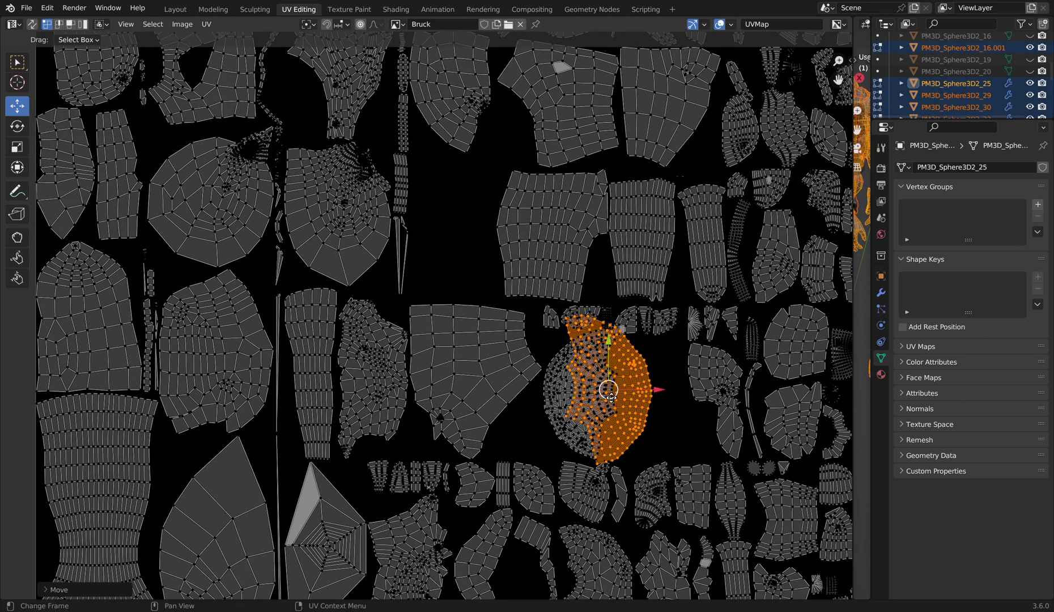
{"action": "key", "text": "shift+space"}
{"action": "key", "text": "r"}
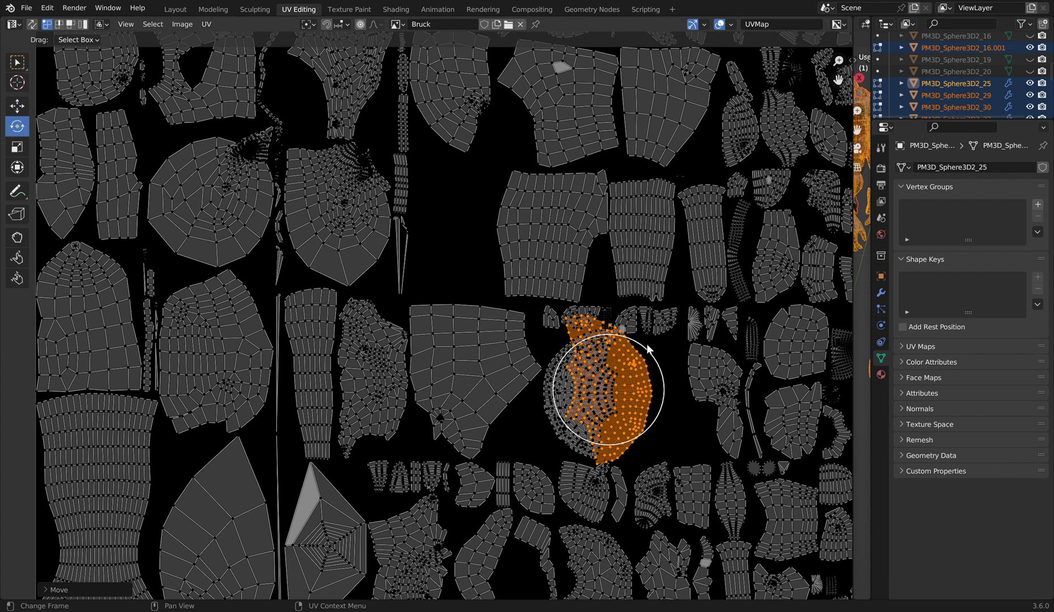
{"action": "left_click_drag", "start_coordinate": [655, 359], "coordinate": [569, 428]}
Scale down the added half-disc island, then fine-tune its rotation and position to match the stacked halves
{"action": "left_click", "coordinate": [17, 109]}
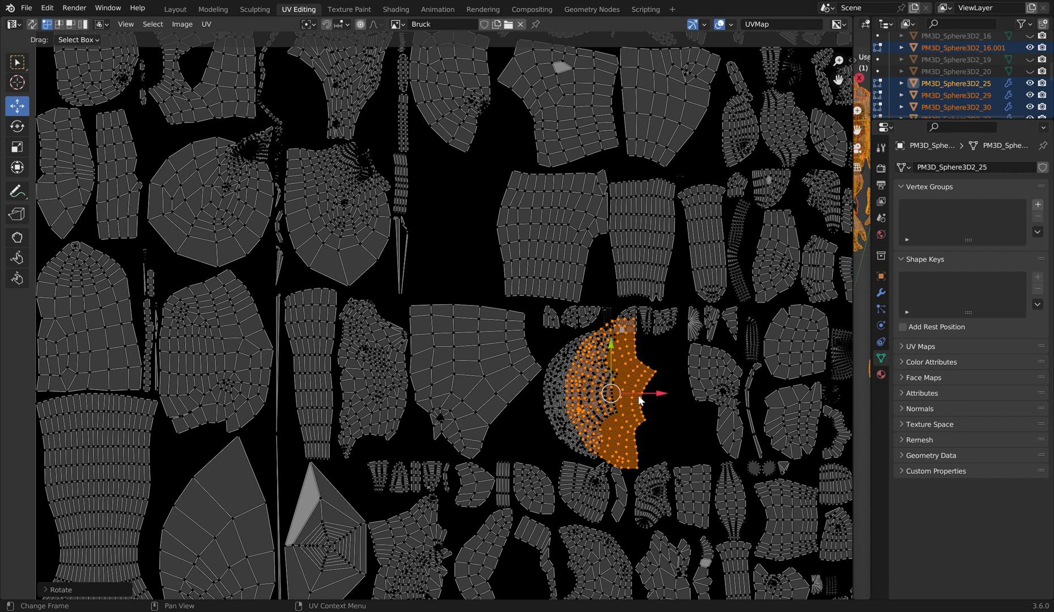
{"action": "key", "text": "s"}
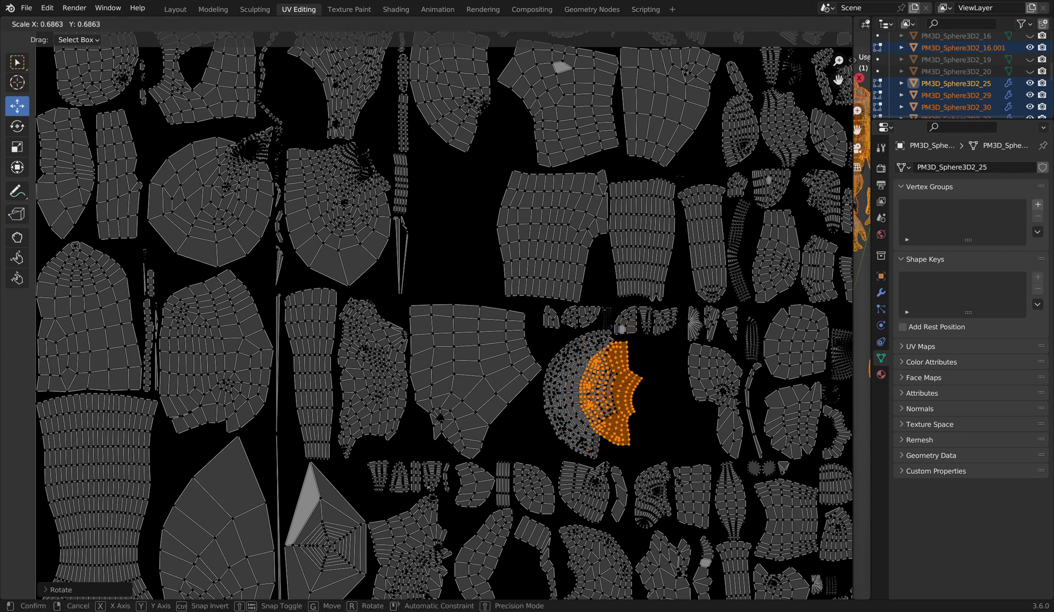
{"action": "left_click", "coordinate": [689, 350]}
{"action": "left_click_drag", "start_coordinate": [616, 396], "coordinate": [585, 402]}
{"action": "left_click", "coordinate": [17, 126]}
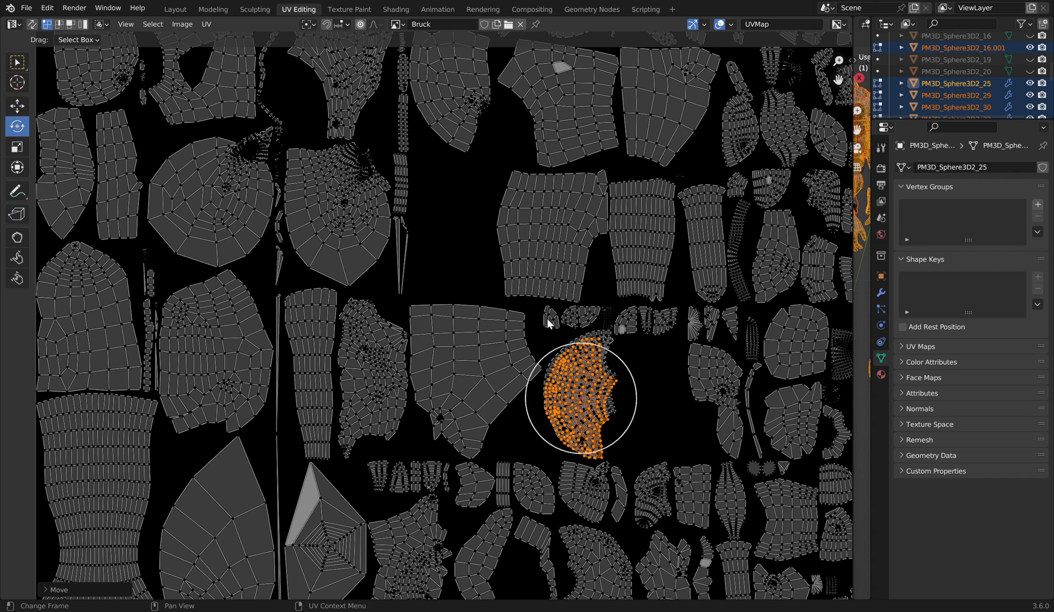
{"action": "left_click_drag", "start_coordinate": [614, 359], "coordinate": [621, 366]}
{"action": "left_click", "coordinate": [16, 107]}
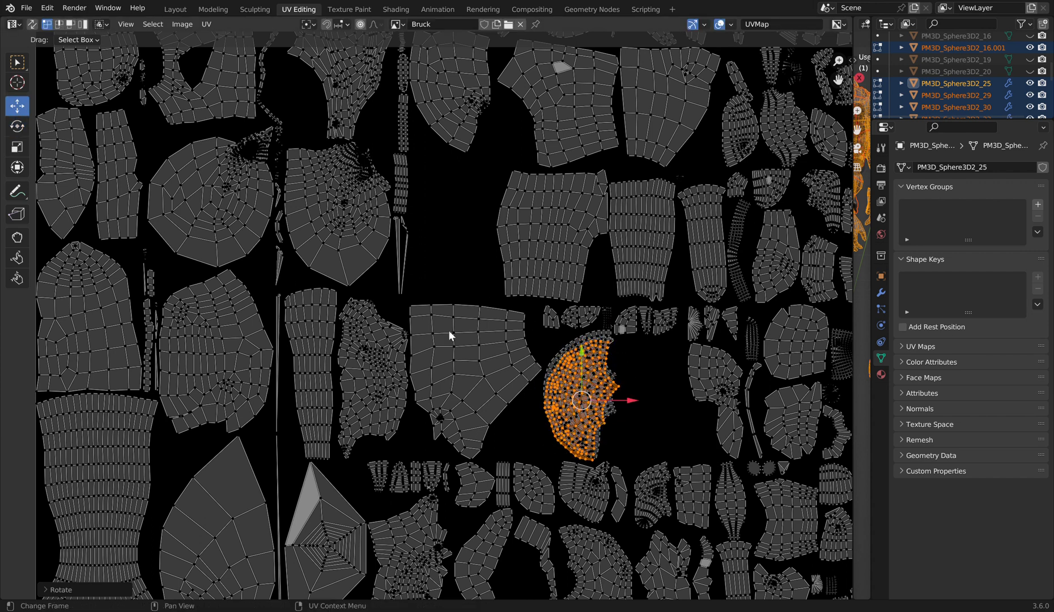
{"action": "left_click_drag", "start_coordinate": [591, 400], "coordinate": [595, 393]}
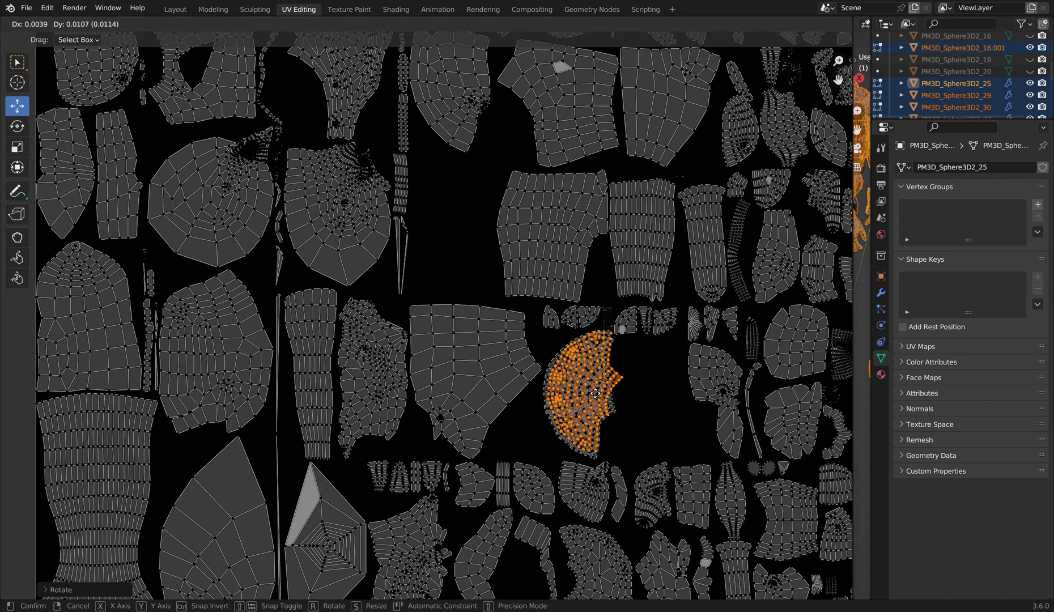
{"action": "left_click", "coordinate": [596, 393]}
Examine the UV layout for further islands with similar outlines that could share the same space
{"action": "left_click", "coordinate": [432, 216]}
{"action": "scroll", "coordinate": [457, 221], "scroll_direction": "down", "scroll_amount": 4}
{"action": "left_click", "coordinate": [703, 235]}
{"action": "scroll", "coordinate": [656, 245], "scroll_direction": "up", "scroll_amount": 4}
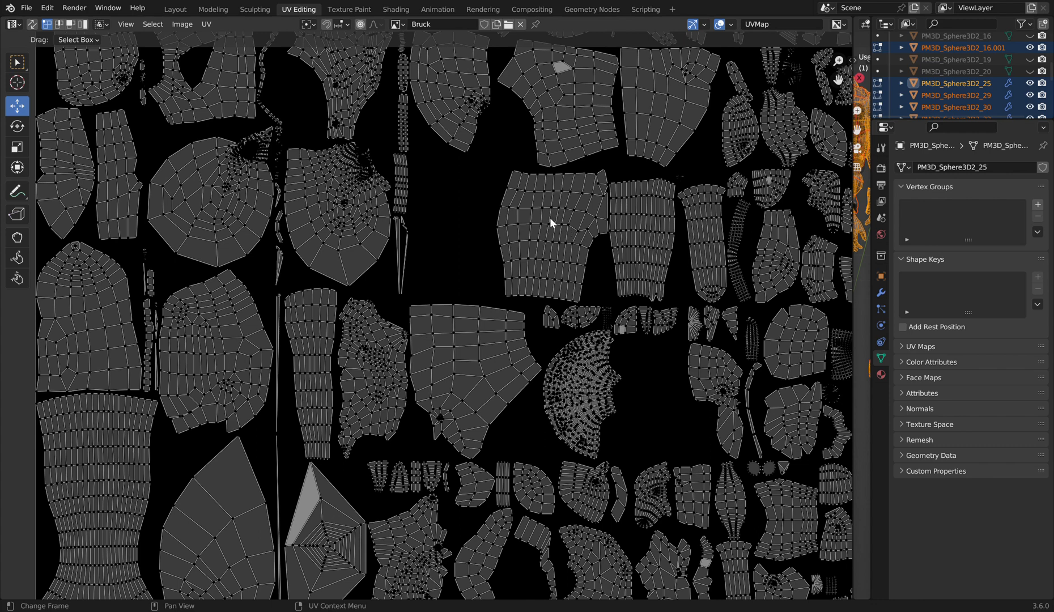
{"action": "scroll", "coordinate": [371, 204], "scroll_direction": "down", "scroll_amount": 2}
{"action": "scroll", "coordinate": [240, 170], "scroll_direction": "down", "scroll_amount": 3}
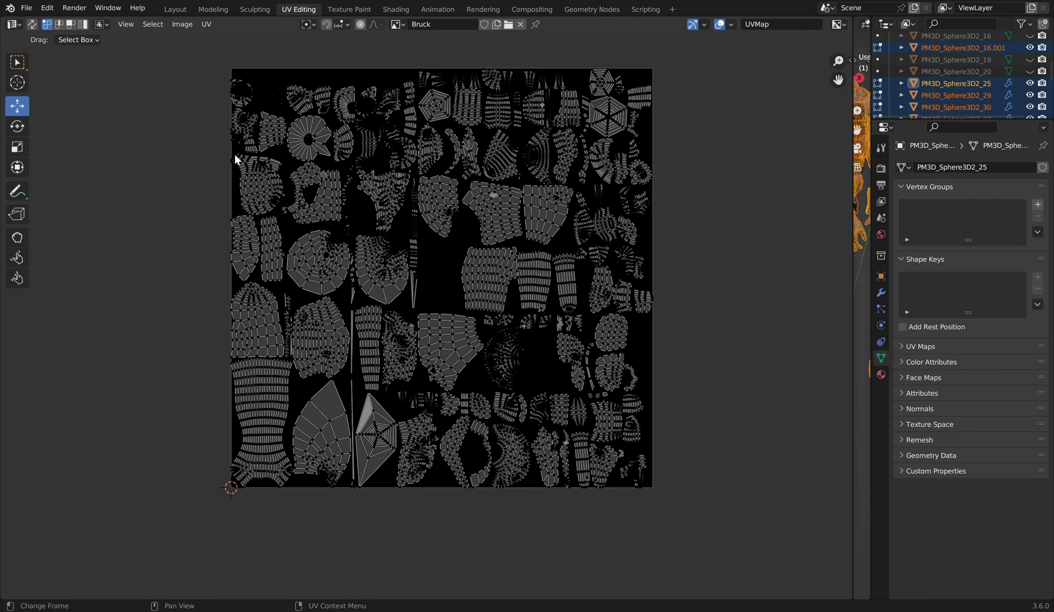
{"action": "scroll", "coordinate": [323, 449], "scroll_direction": "up", "scroll_amount": 3}
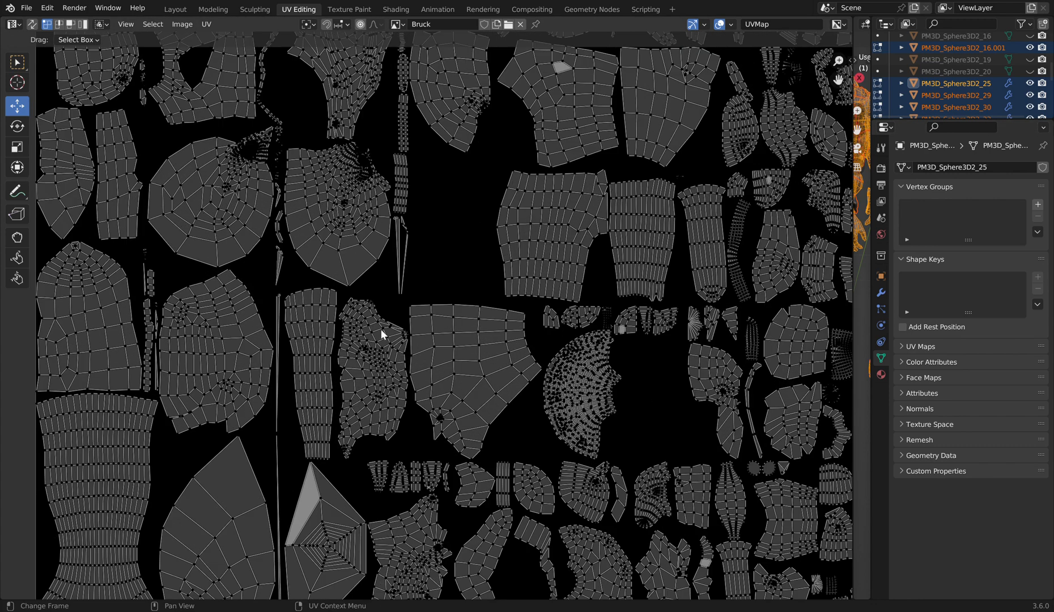
{"action": "scroll", "coordinate": [375, 333], "scroll_direction": "down", "scroll_amount": 3}
{"action": "scroll", "coordinate": [359, 340], "scroll_direction": "up", "scroll_amount": 4}
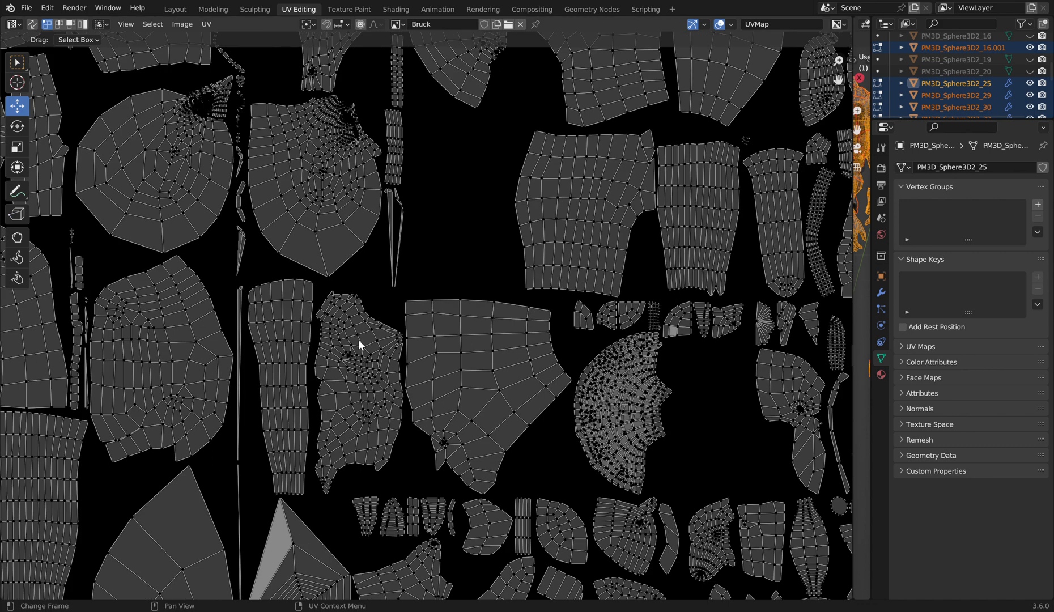
{"action": "scroll", "coordinate": [359, 339], "scroll_direction": "down", "scroll_amount": 3}
{"action": "scroll", "coordinate": [358, 339], "scroll_direction": "up", "scroll_amount": 3}
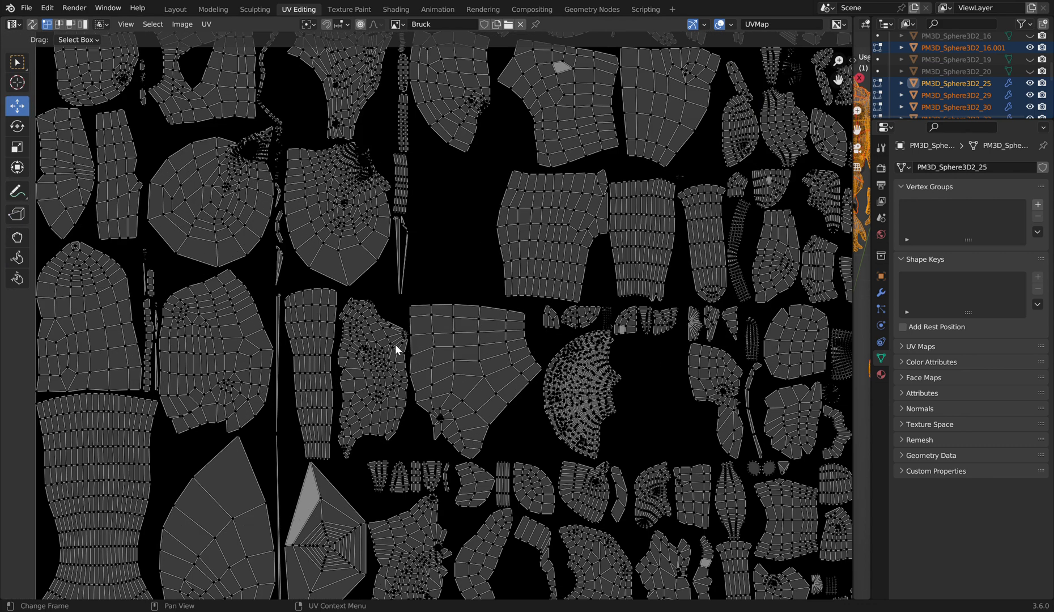
{"action": "scroll", "coordinate": [325, 327], "scroll_direction": "down", "scroll_amount": 2}
{"action": "scroll", "coordinate": [305, 264], "scroll_direction": "up", "scroll_amount": 1}
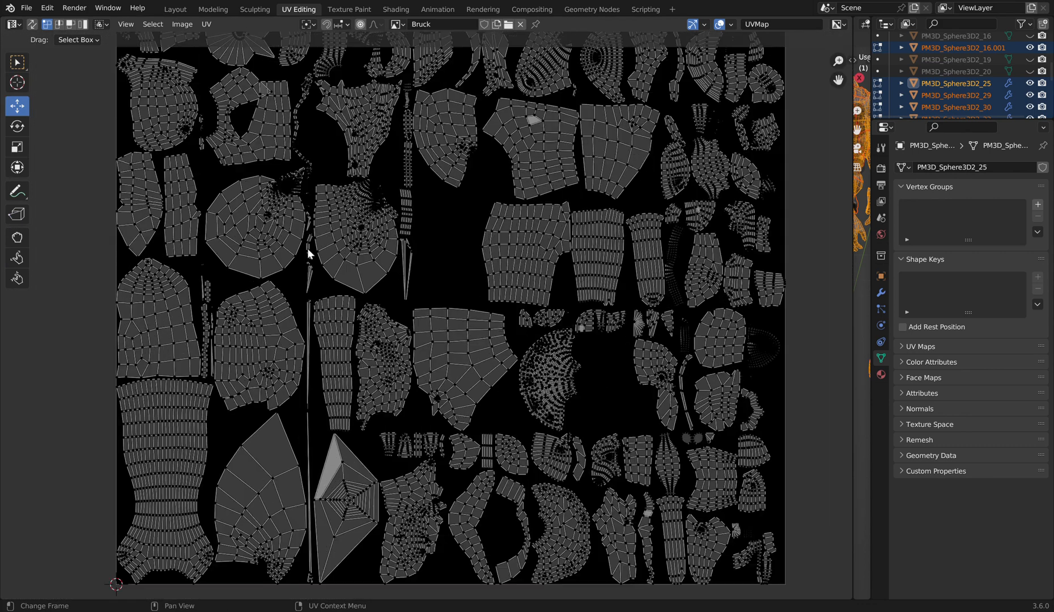
Move the fan-shaped disc island onto the large round island below it and enlarge it to cover that island
{"action": "scroll", "coordinate": [300, 252], "scroll_direction": "up", "scroll_amount": 2}
{"action": "scroll", "coordinate": [839, 80], "scroll_direction": "down", "scroll_amount": 1}
{"action": "middle_click_drag", "start_coordinate": [491, 145], "coordinate": [531, 202]}
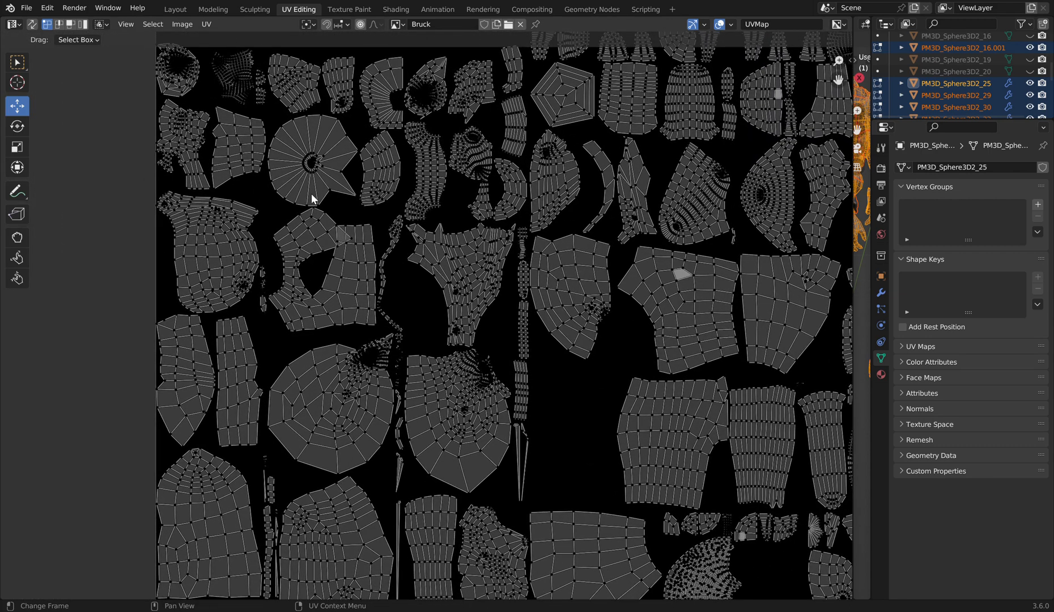
{"action": "key", "text": "l"}
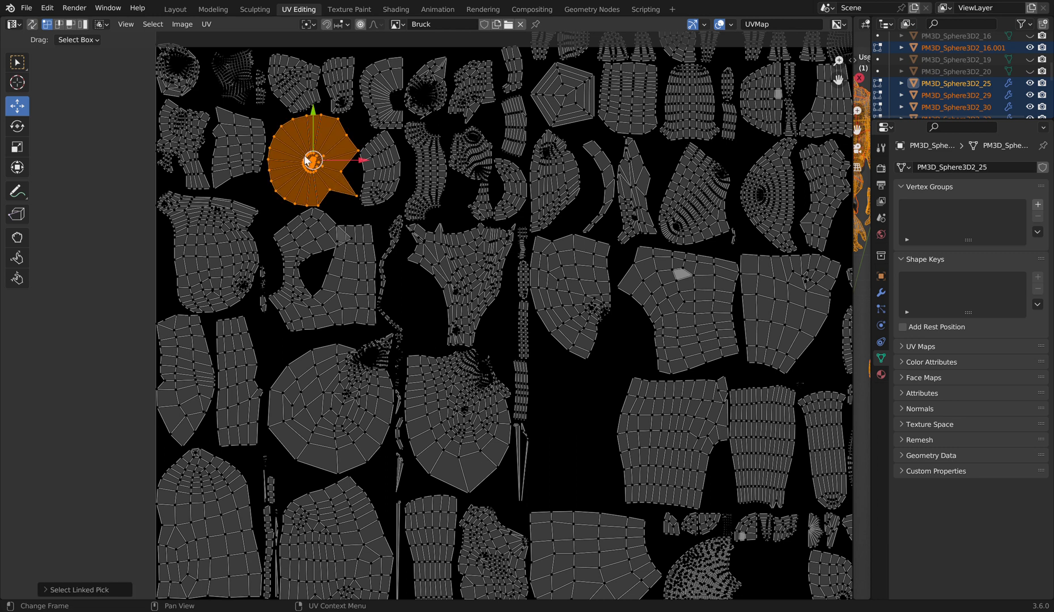
{"action": "left_click_drag", "start_coordinate": [309, 160], "coordinate": [313, 441]}
{"action": "key", "text": "s"}
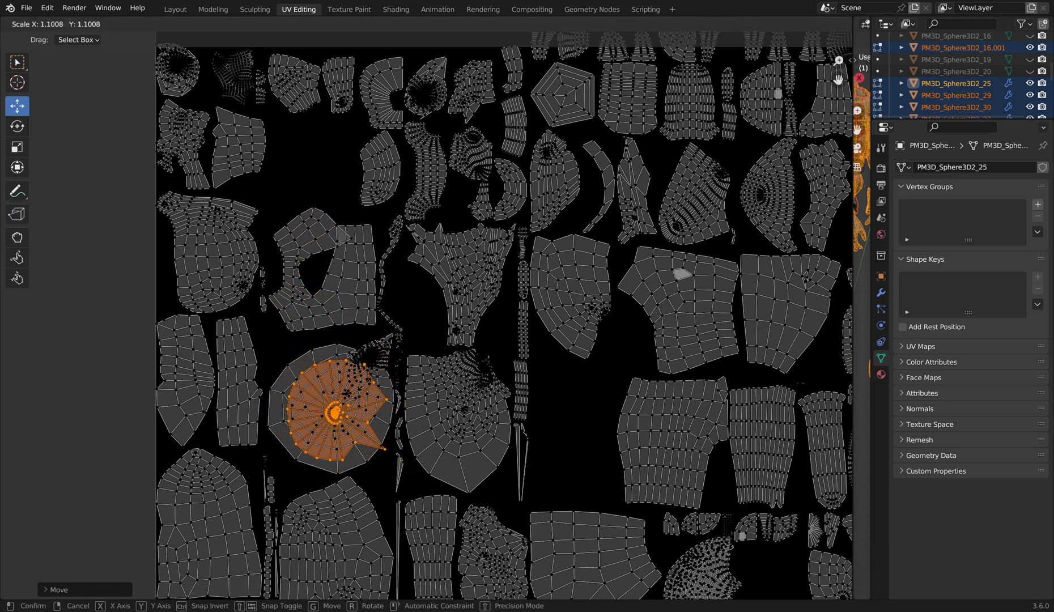
{"action": "left_click", "coordinate": [373, 386]}
{"action": "left_click_drag", "start_coordinate": [348, 408], "coordinate": [343, 406]}
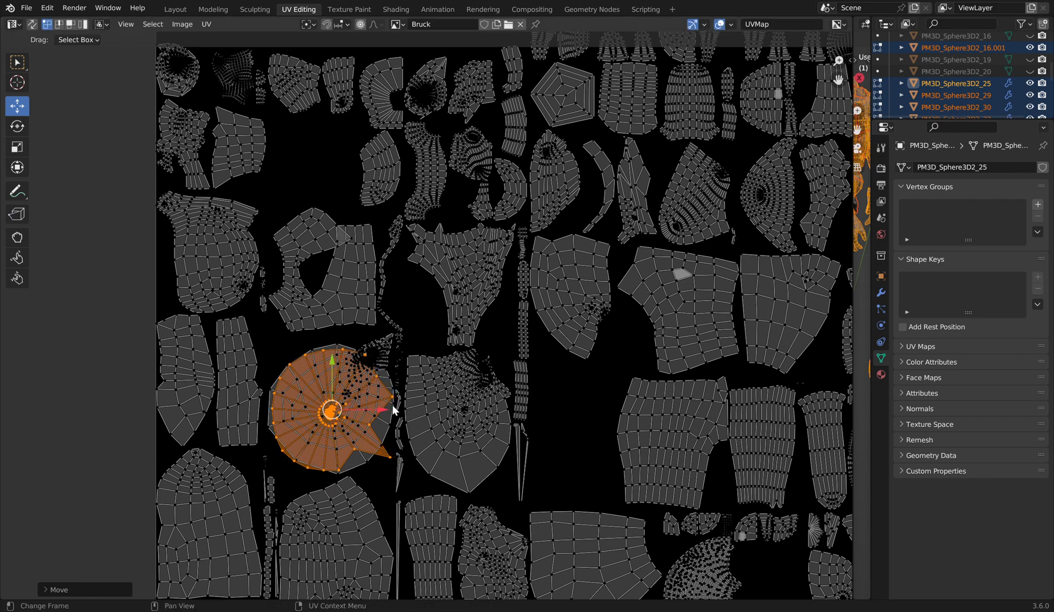
{"action": "scroll", "coordinate": [372, 375], "scroll_direction": "up", "scroll_amount": 3}
{"action": "scroll", "coordinate": [364, 270], "scroll_direction": "down", "scroll_amount": 5}
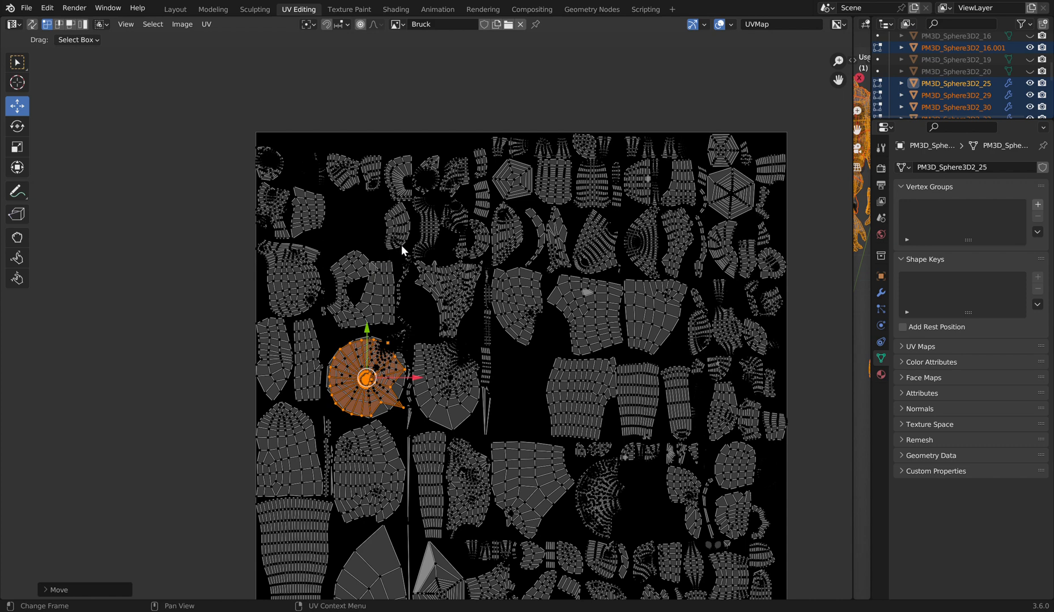
Widen the 3D viewport beside the UV layout and select the linked geometry of the character's head parts
{"action": "left_click_drag", "start_coordinate": [854, 119], "coordinate": [618, 138]}
{"action": "left_click_drag", "start_coordinate": [857, 130], "coordinate": [785, 259]}
{"action": "scroll", "coordinate": [728, 165], "scroll_direction": "up", "scroll_amount": 3}
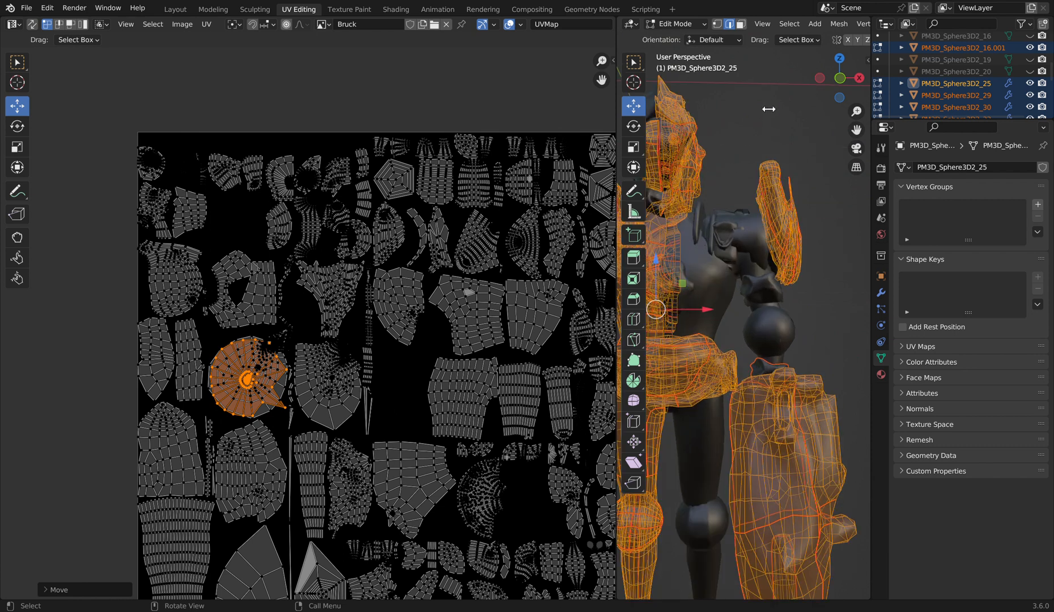
{"action": "left_click", "coordinate": [772, 112]}
{"action": "key", "text": "l"}
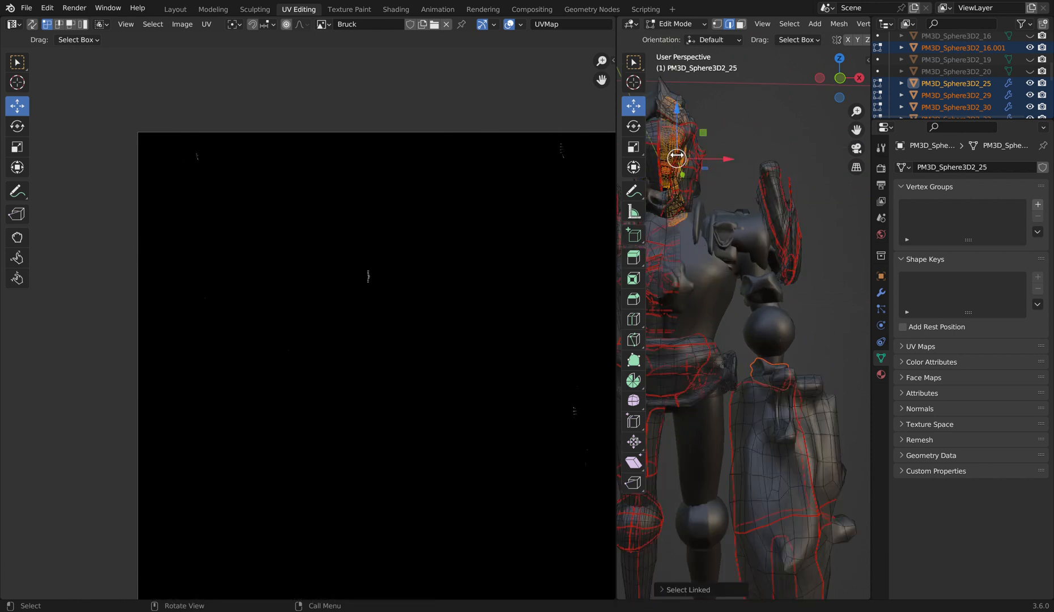
{"action": "key", "text": "l"}
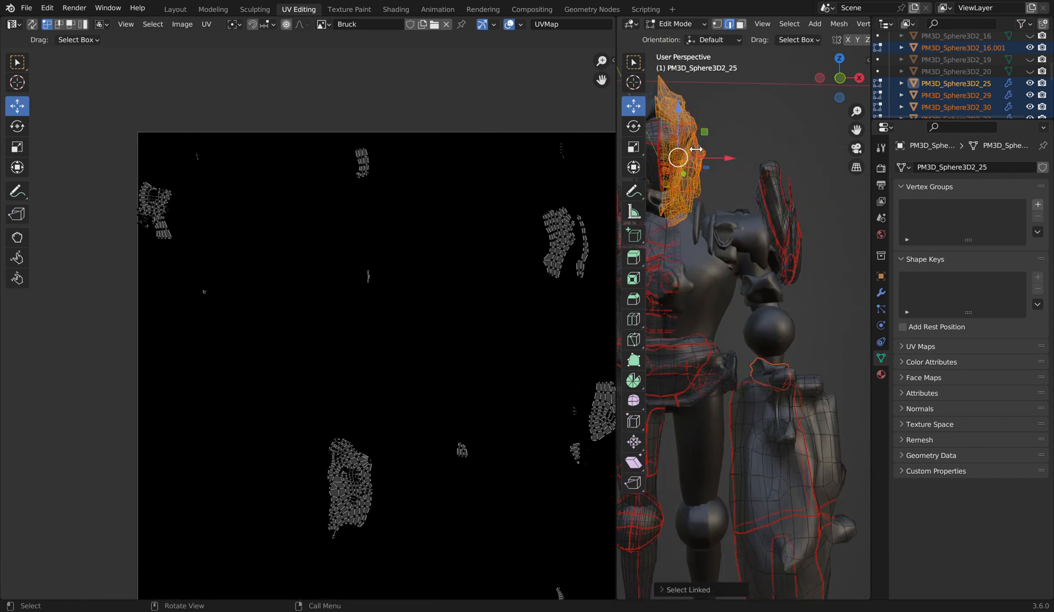
Return the character parts to Object Mode and select only the object inside the head piece
{"action": "left_click", "coordinate": [676, 24]}
{"action": "left_click", "coordinate": [673, 37]}
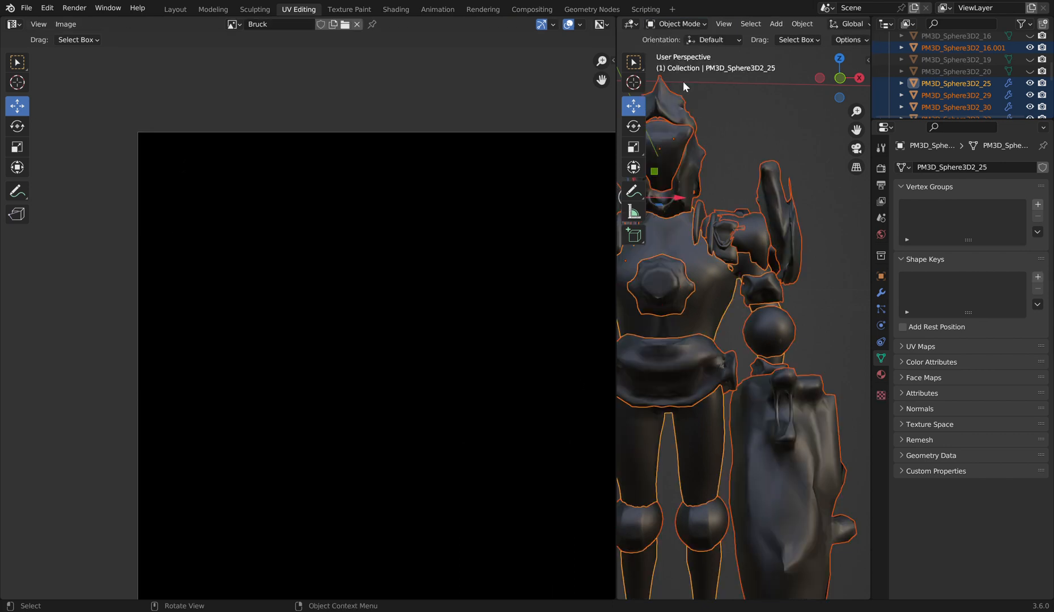
{"action": "left_click", "coordinate": [673, 142]}
{"action": "left_click", "coordinate": [675, 155]}
{"action": "left_click", "coordinate": [677, 156]}
Select the spiky head piece object PM3D_Sphere3D2_30 and bring it fully into view from the side
{"action": "left_click_drag", "start_coordinate": [857, 130], "coordinate": [972, 155]}
{"action": "scroll", "coordinate": [742, 156], "scroll_direction": "up", "scroll_amount": 4}
{"action": "left_click_drag", "start_coordinate": [854, 70], "coordinate": [825, 76]}
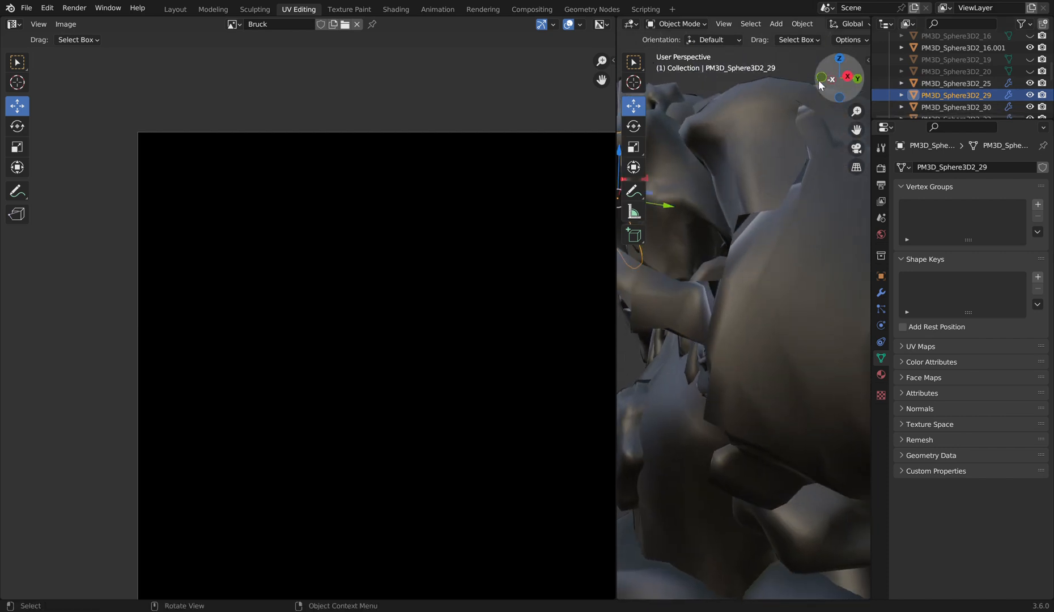
{"action": "left_click", "coordinate": [685, 177]}
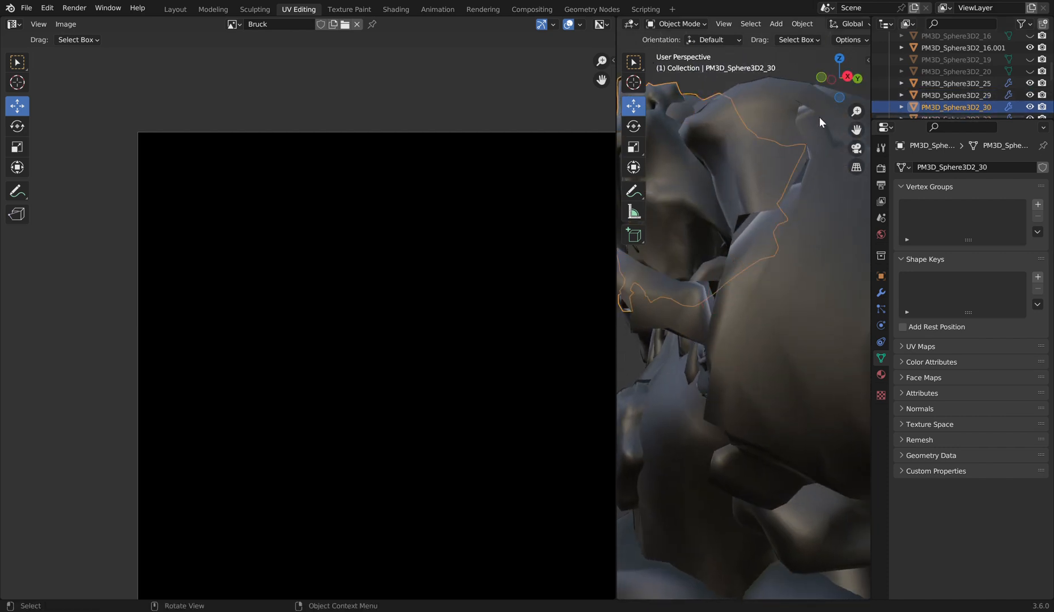
{"action": "left_click_drag", "start_coordinate": [857, 130], "coordinate": [962, 147]}
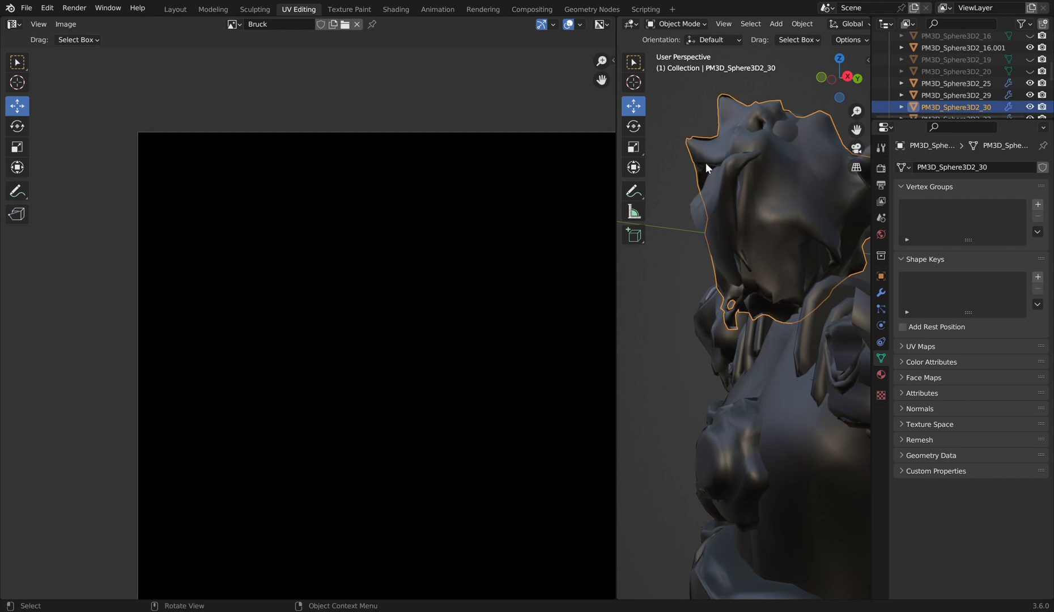
{"action": "scroll", "coordinate": [705, 164], "scroll_direction": "down", "scroll_amount": 2}
{"action": "scroll", "coordinate": [755, 24], "scroll_direction": "down", "scroll_amount": 6}
{"action": "scroll", "coordinate": [825, 23], "scroll_direction": "down", "scroll_amount": 3}
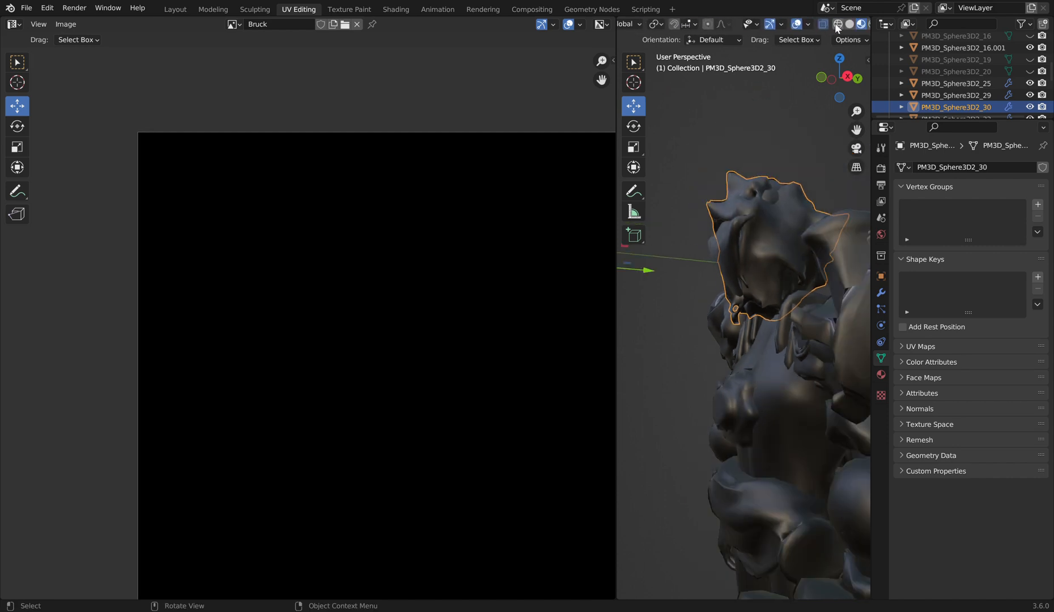
{"action": "scroll", "coordinate": [831, 25], "scroll_direction": "down", "scroll_amount": 1}
{"action": "scroll", "coordinate": [752, 104], "scroll_direction": "down", "scroll_amount": 1}
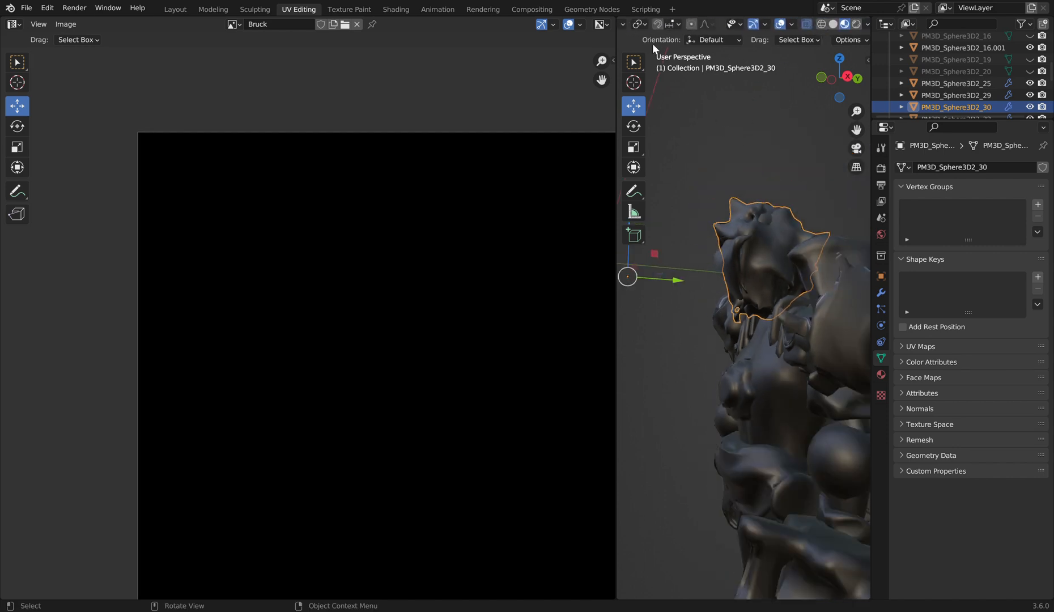
{"action": "scroll", "coordinate": [632, 28], "scroll_direction": "up", "scroll_amount": 2}
{"action": "left_click", "coordinate": [651, 28]}
{"action": "left_click", "coordinate": [653, 28]}
{"action": "scroll", "coordinate": [654, 27], "scroll_direction": "up", "scroll_amount": 3}
{"action": "scroll", "coordinate": [647, 22], "scroll_direction": "up", "scroll_amount": 4}
{"action": "left_click", "coordinate": [646, 21]}
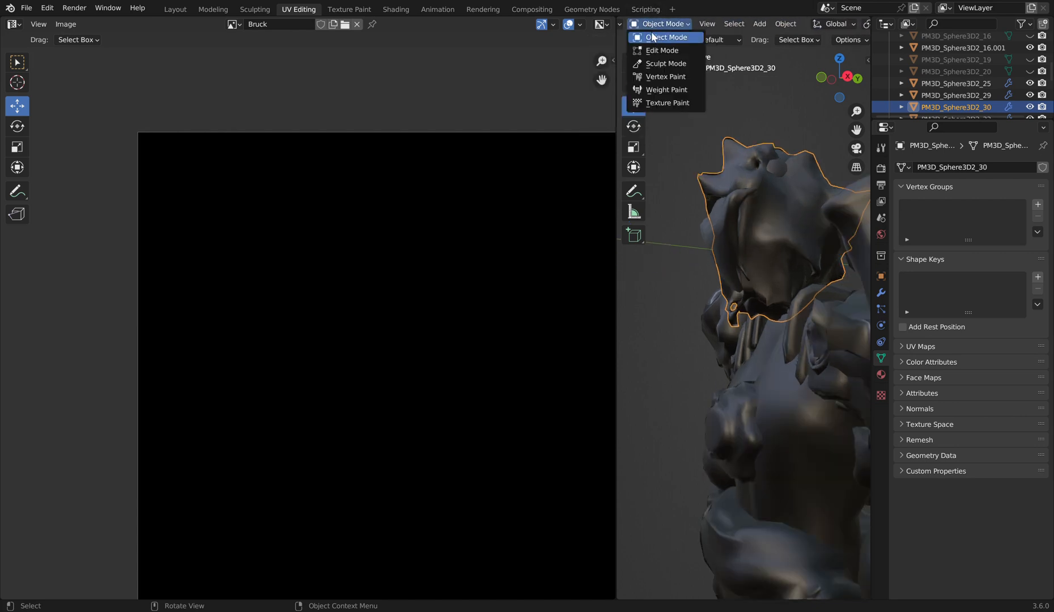
{"action": "left_click", "coordinate": [662, 50]}
{"action": "left_click_drag", "start_coordinate": [845, 79], "coordinate": [675, 119]}
{"action": "left_click", "coordinate": [652, 25]}
{"action": "left_click", "coordinate": [667, 35]}
{"action": "left_click_drag", "start_coordinate": [682, 160], "coordinate": [793, 283]}
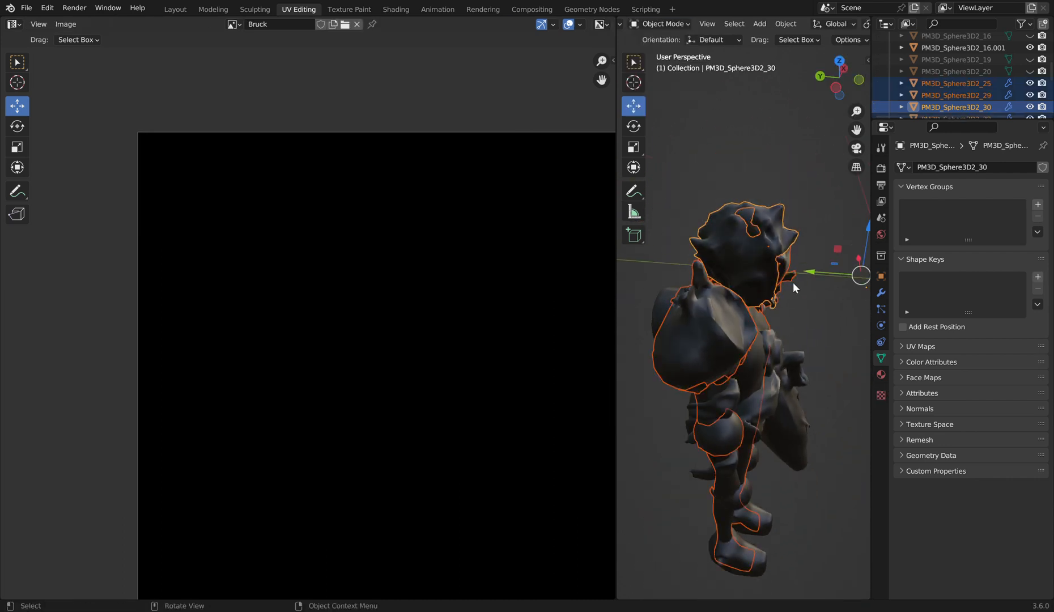
{"action": "left_click", "coordinate": [782, 192]}
{"action": "left_click", "coordinate": [797, 213]}
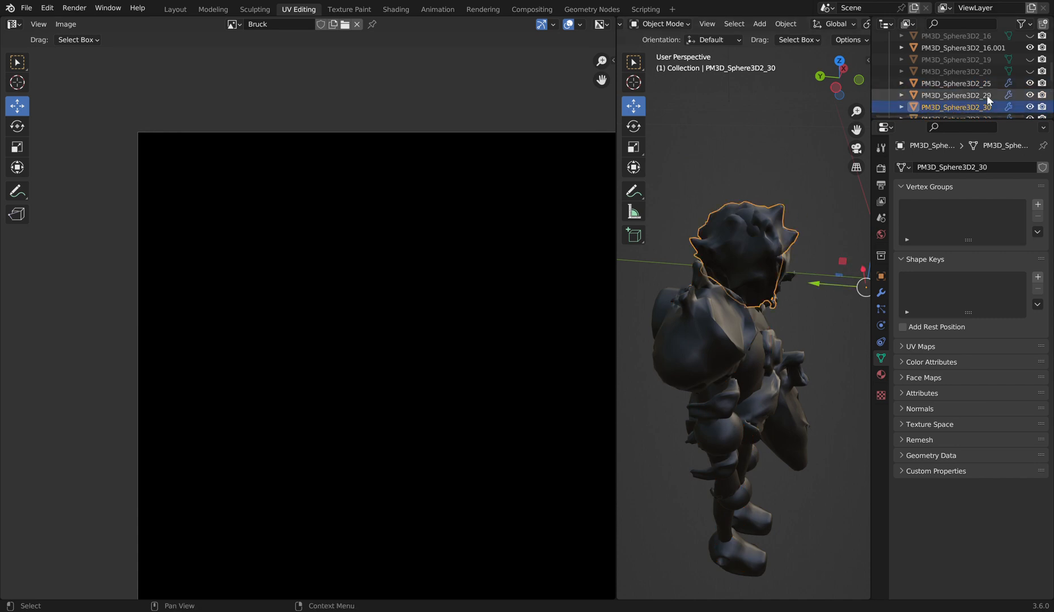
Hide the spiky head piece PM3D_Sphere3D2_30 and the remaining head covering PM3D_Sphere3D2_29 to expose the character's face
{"action": "left_click", "coordinate": [1030, 108]}
{"action": "left_click_drag", "start_coordinate": [839, 76], "coordinate": [810, 220]}
{"action": "left_click", "coordinate": [807, 255]}
{"action": "left_click", "coordinate": [1030, 95]}
Select the eyeball object Sphere on the exposed face and open it in Edit Mode
{"action": "scroll", "coordinate": [773, 242], "scroll_direction": "up", "scroll_amount": 5}
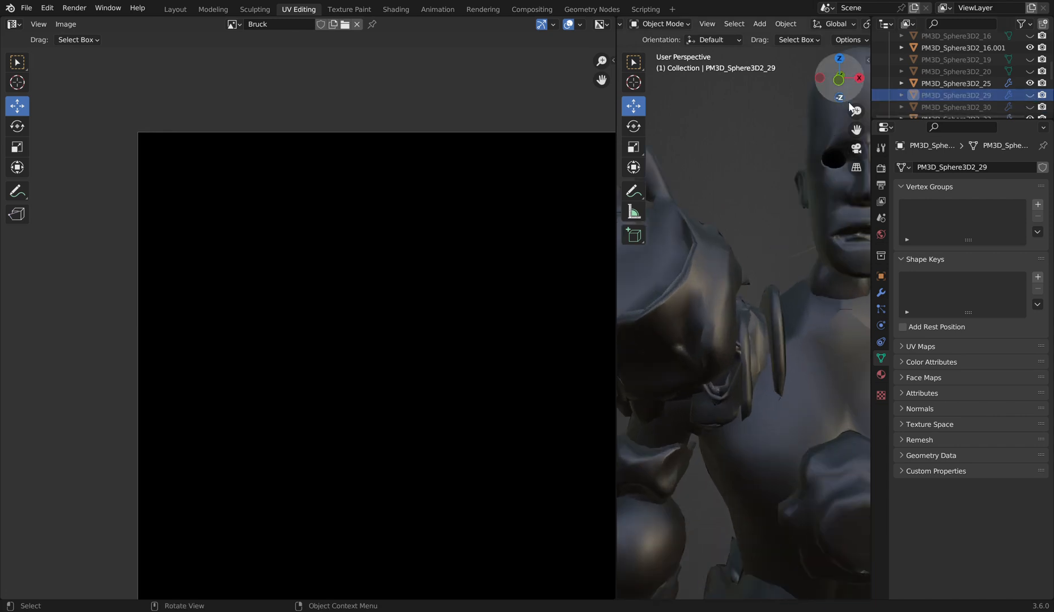
{"action": "left_click_drag", "start_coordinate": [869, 138], "coordinate": [714, 205]}
{"action": "left_click", "coordinate": [712, 181]}
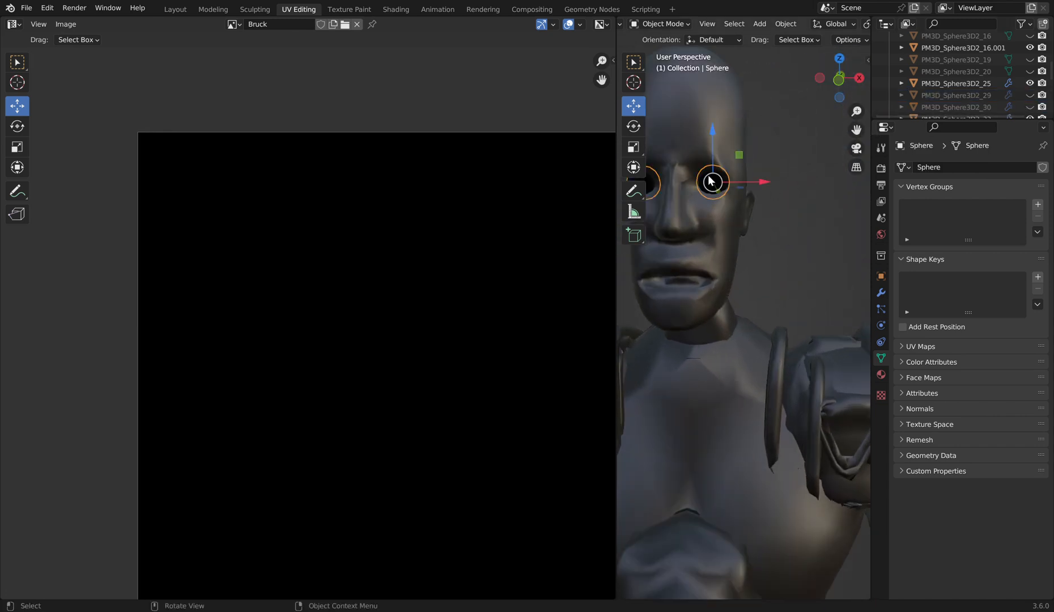
{"action": "mouse_move", "coordinate": [829, 79]}
{"action": "left_mouse_down"}
{"action": "mouse_move", "coordinate": [845, 84]}
{"action": "mouse_move", "coordinate": [830, 81]}
{"action": "left_mouse_up"}
{"action": "left_click", "coordinate": [653, 23]}
{"action": "left_click", "coordinate": [649, 52]}
{"action": "scroll", "coordinate": [757, 207], "scroll_direction": "down", "scroll_amount": 5}
{"action": "left_click_drag", "start_coordinate": [722, 188], "coordinate": [764, 290]}
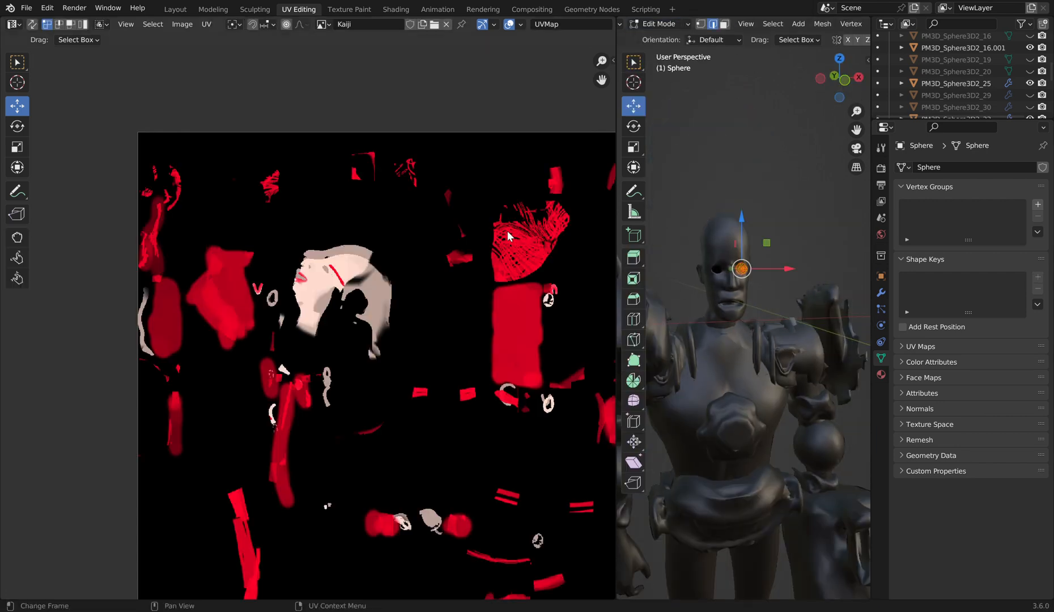
Unwrap the whole eyeball mesh and select all of its islands in the UV layout
{"action": "scroll", "coordinate": [340, 198], "scroll_direction": "down", "scroll_amount": 2}
{"action": "scroll", "coordinate": [307, 300], "scroll_direction": "up", "scroll_amount": 5}
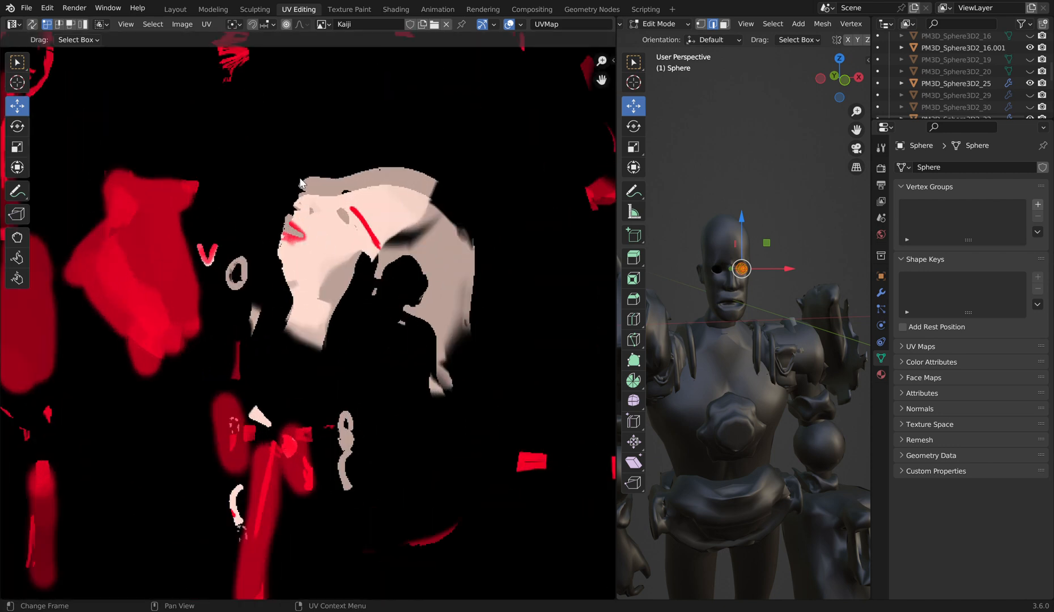
{"action": "scroll", "coordinate": [712, 242], "scroll_direction": "up", "scroll_amount": 3}
{"action": "scroll", "coordinate": [704, 164], "scroll_direction": "down", "scroll_amount": 2}
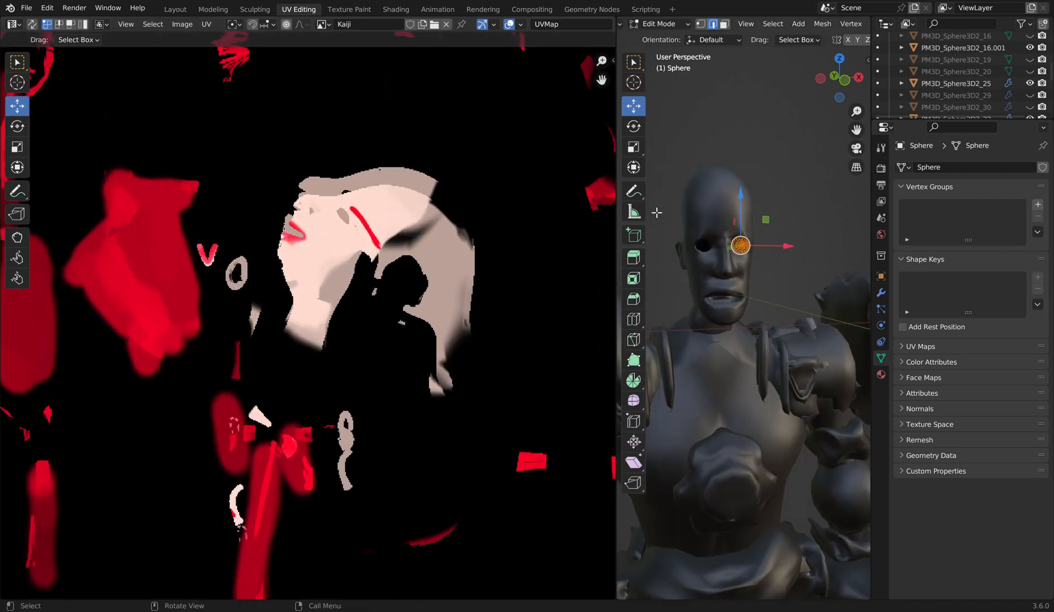
{"action": "scroll", "coordinate": [367, 191], "scroll_direction": "down", "scroll_amount": 3}
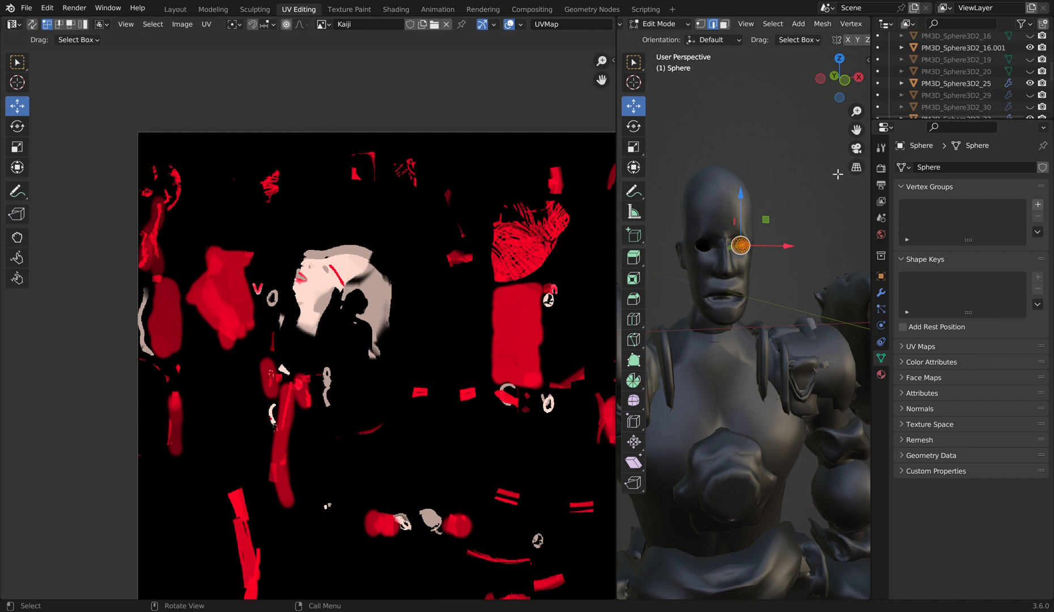
{"action": "key", "text": "u"}
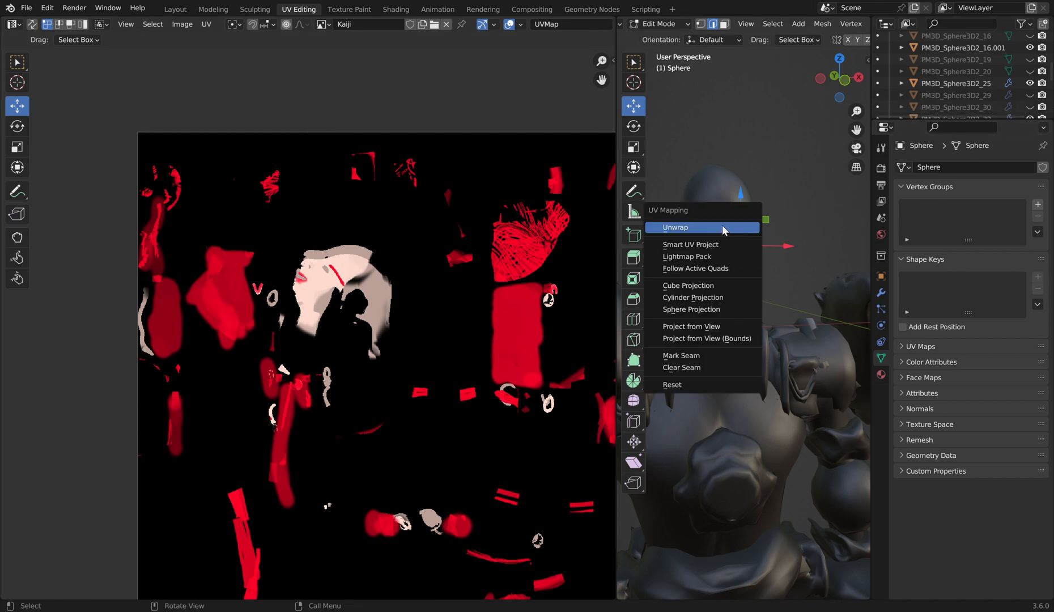
{"action": "left_click", "coordinate": [722, 227]}
{"action": "scroll", "coordinate": [415, 193], "scroll_direction": "down", "scroll_amount": 3}
{"action": "left_click_drag", "start_coordinate": [106, 232], "coordinate": [564, 559]}
{"action": "scroll", "coordinate": [478, 182], "scroll_direction": "up", "scroll_amount": 2}
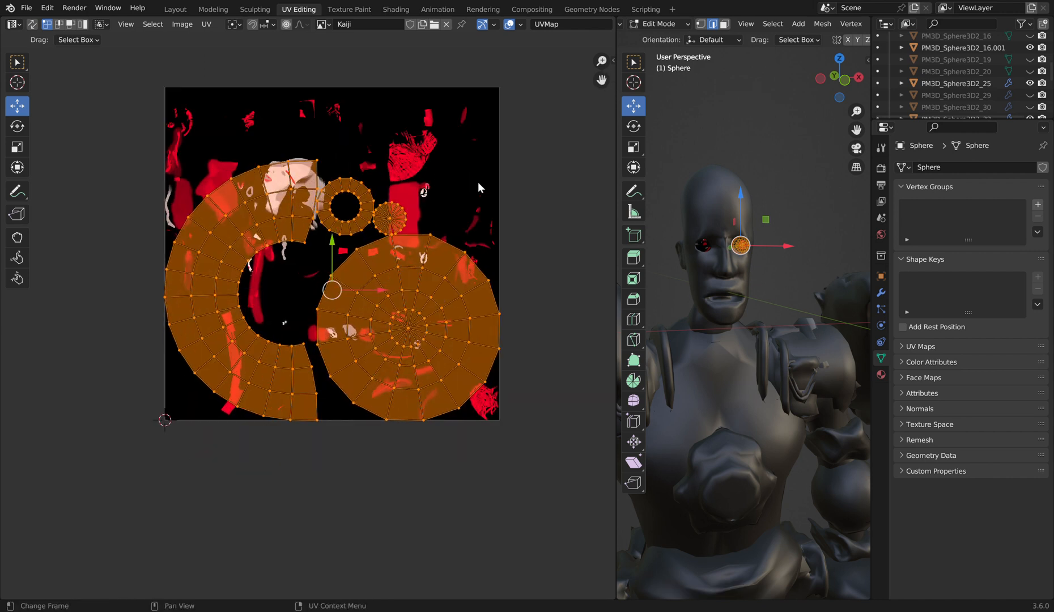
Mark seams along edge loops across the eyeball's large round island, C-shaped strip, ring and small disc
{"action": "left_click", "coordinate": [478, 182]}
{"action": "scroll", "coordinate": [430, 288], "scroll_direction": "up", "scroll_amount": 1}
{"action": "left_click", "coordinate": [433, 302], "text": "alt"}
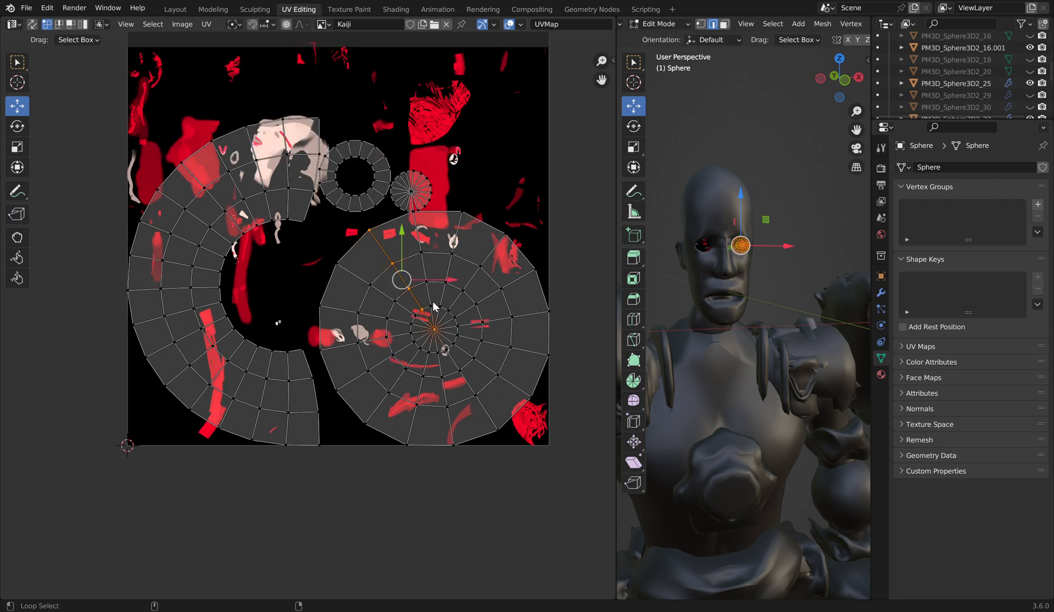
{"action": "left_click", "coordinate": [457, 367], "text": "alt+shift"}
{"action": "left_click", "coordinate": [204, 271], "text": "alt+shift"}
{"action": "left_click", "coordinate": [359, 150], "text": "alt+shift"}
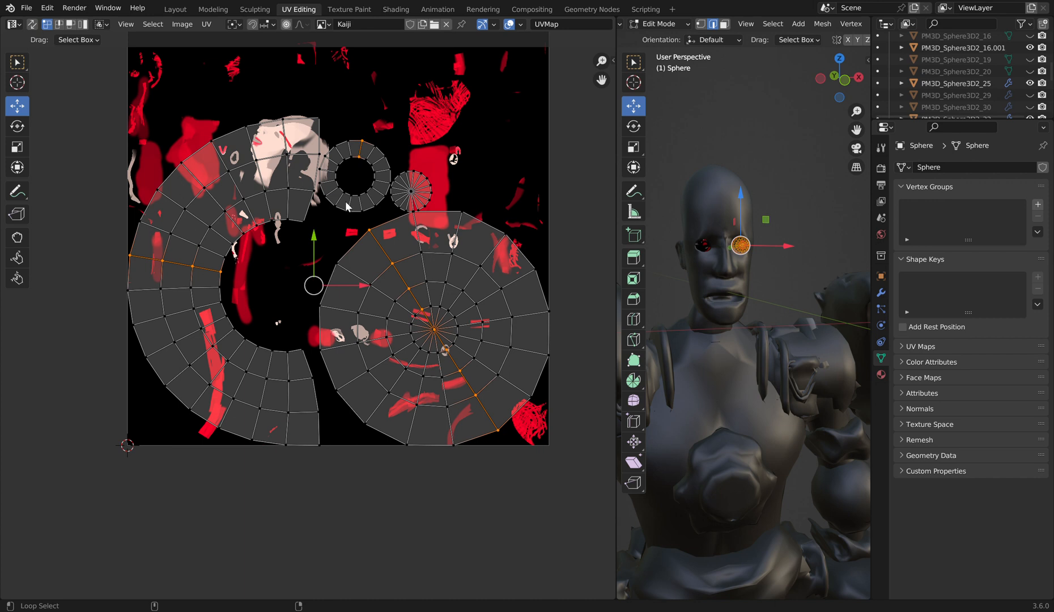
{"action": "scroll", "coordinate": [397, 187], "scroll_direction": "up", "scroll_amount": 1}
{"action": "left_click", "coordinate": [413, 199], "text": "alt+shift"}
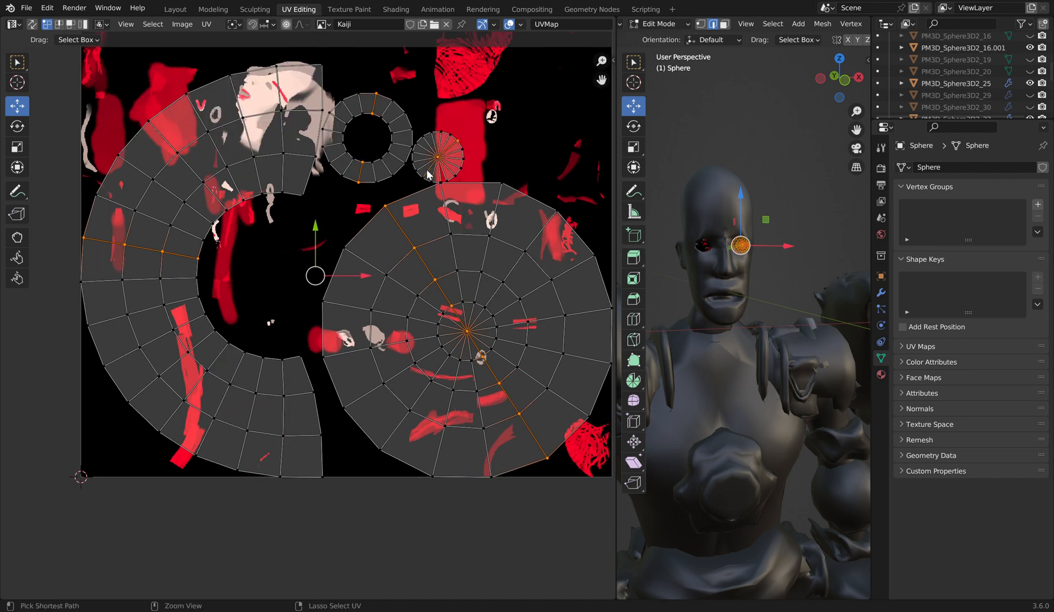
{"action": "scroll", "coordinate": [419, 170], "scroll_direction": "down", "scroll_amount": 3}
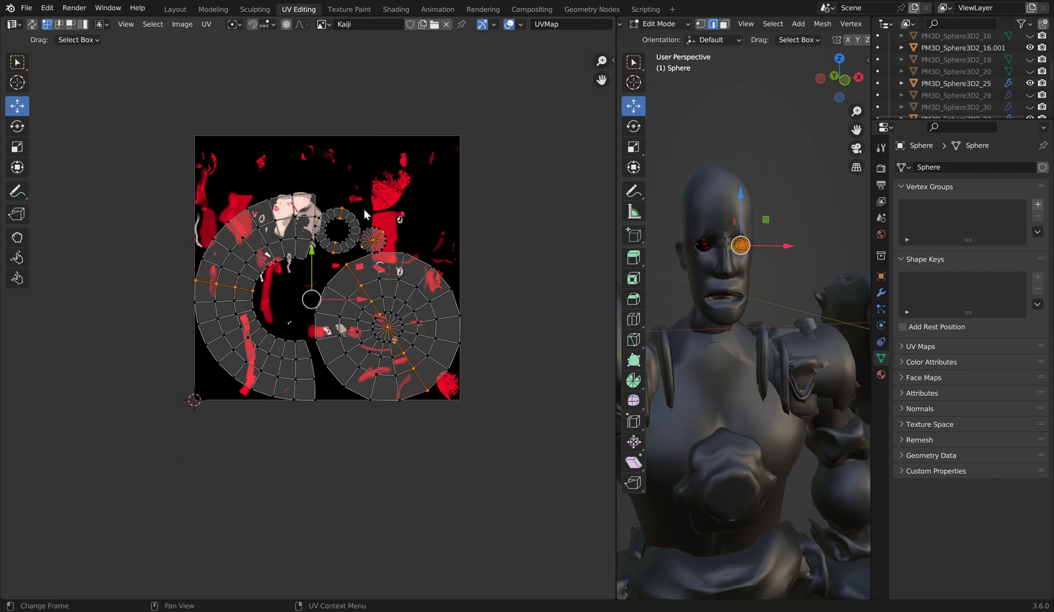
{"action": "right_click", "coordinate": [364, 209]}
{"action": "left_click", "coordinate": [207, 26]}
{"action": "left_click", "coordinate": [251, 193]}
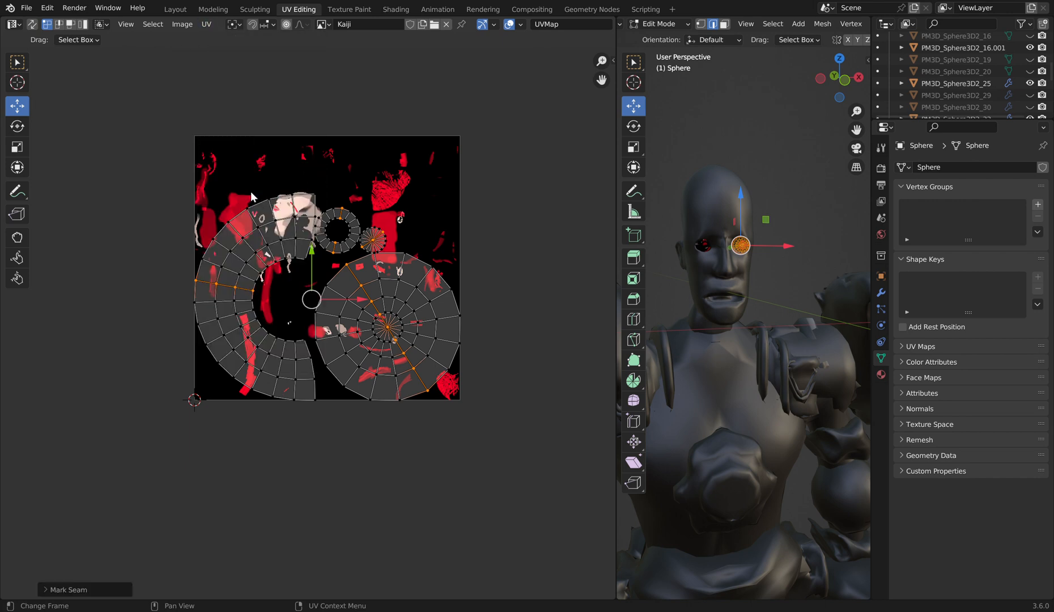
Select all of the eyeball's UV islands and unwrap them again along the marked seams
{"action": "scroll", "coordinate": [429, 201], "scroll_direction": "down", "scroll_amount": 4}
{"action": "left_click_drag", "start_coordinate": [86, 198], "coordinate": [614, 522]}
{"action": "key", "text": "u"}
{"action": "left_click", "coordinate": [456, 356]}
{"action": "scroll", "coordinate": [305, 237], "scroll_direction": "up", "scroll_amount": 4}
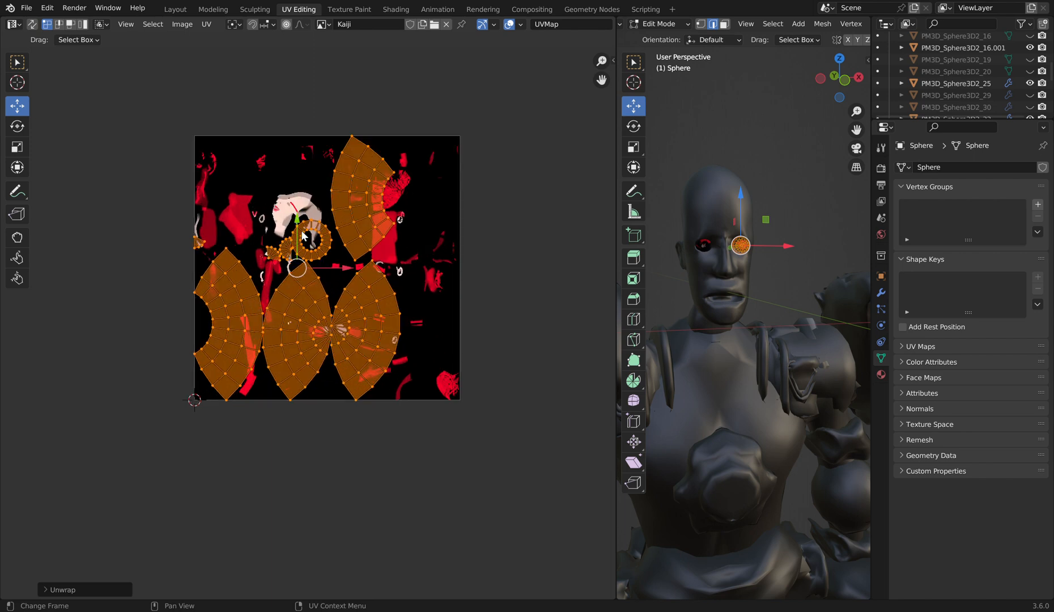
{"action": "scroll", "coordinate": [321, 295], "scroll_direction": "down", "scroll_amount": 3}
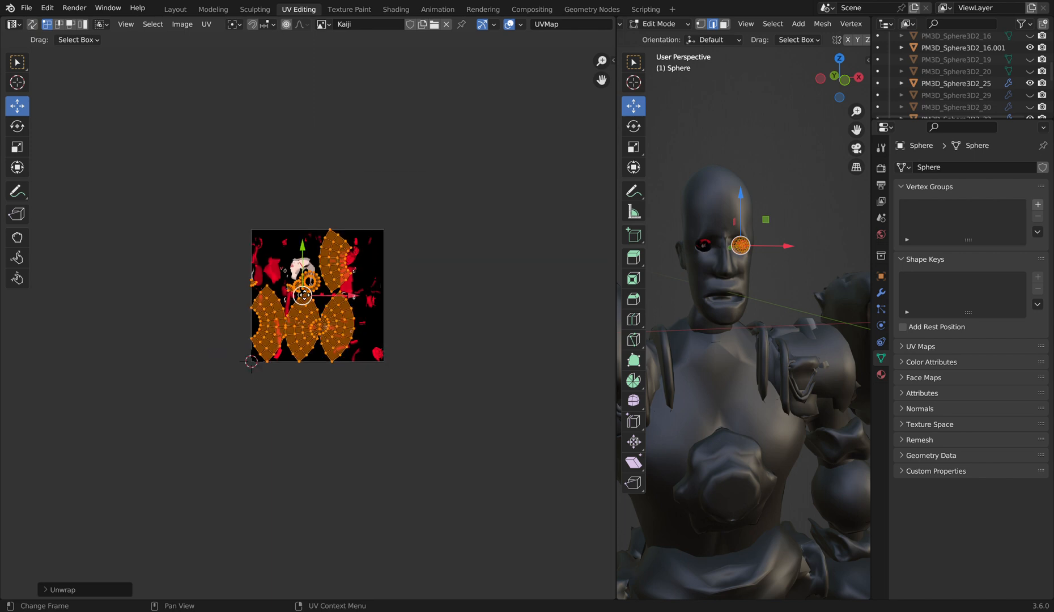
Move the eyeball's UV islands outside the texture image, beside its left edge, and return the eyeball to Object Mode
{"action": "left_click_drag", "start_coordinate": [302, 294], "coordinate": [187, 248]}
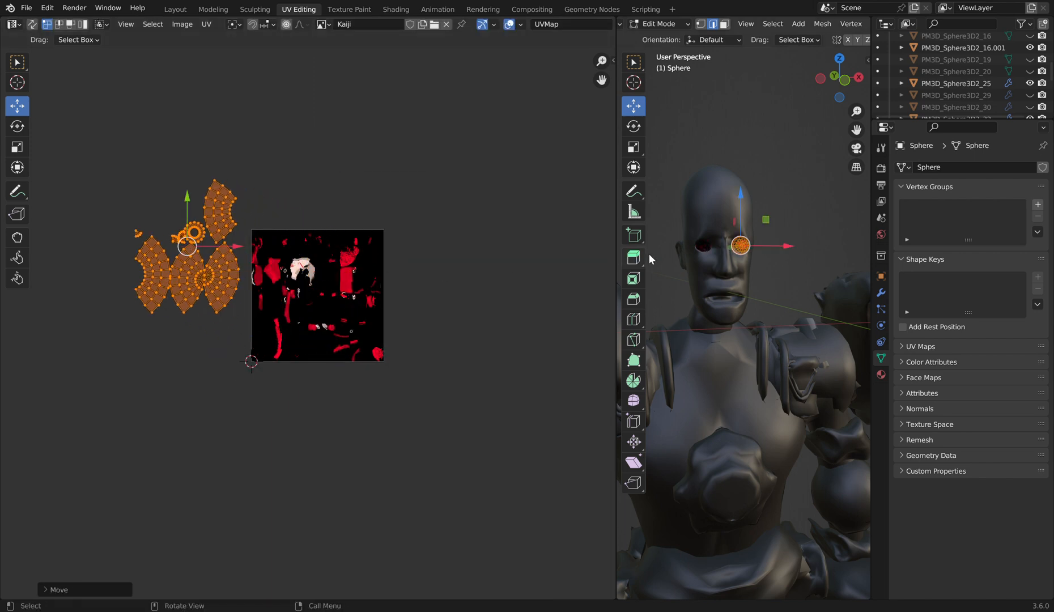
{"action": "left_click", "coordinate": [764, 174]}
{"action": "scroll", "coordinate": [733, 143], "scroll_direction": "down", "scroll_amount": 2}
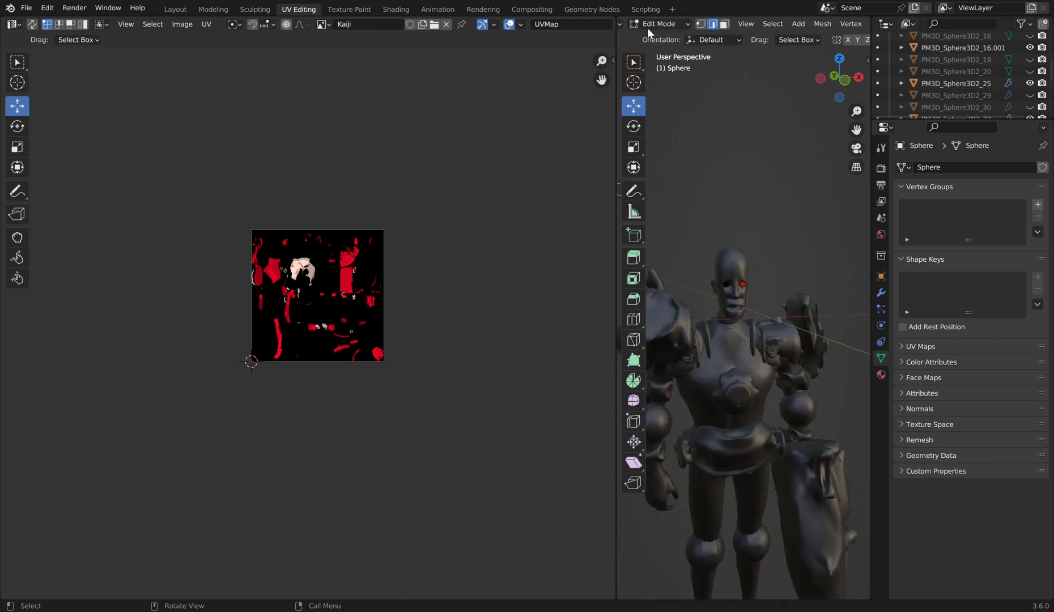
{"action": "left_click", "coordinate": [659, 24]}
{"action": "left_click", "coordinate": [658, 37]}
Select all visible character parts, open them together in Edit Mode and select their geometry
{"action": "scroll", "coordinate": [764, 194], "scroll_direction": "down", "scroll_amount": 3}
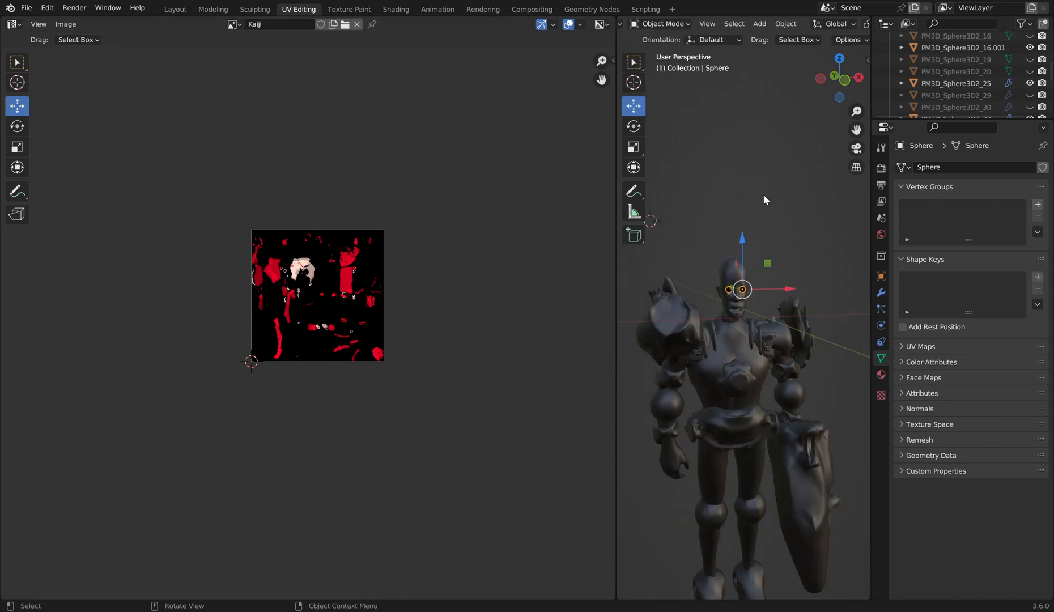
{"action": "left_click_drag", "start_coordinate": [682, 255], "coordinate": [817, 525]}
{"action": "left_click", "coordinate": [659, 24]}
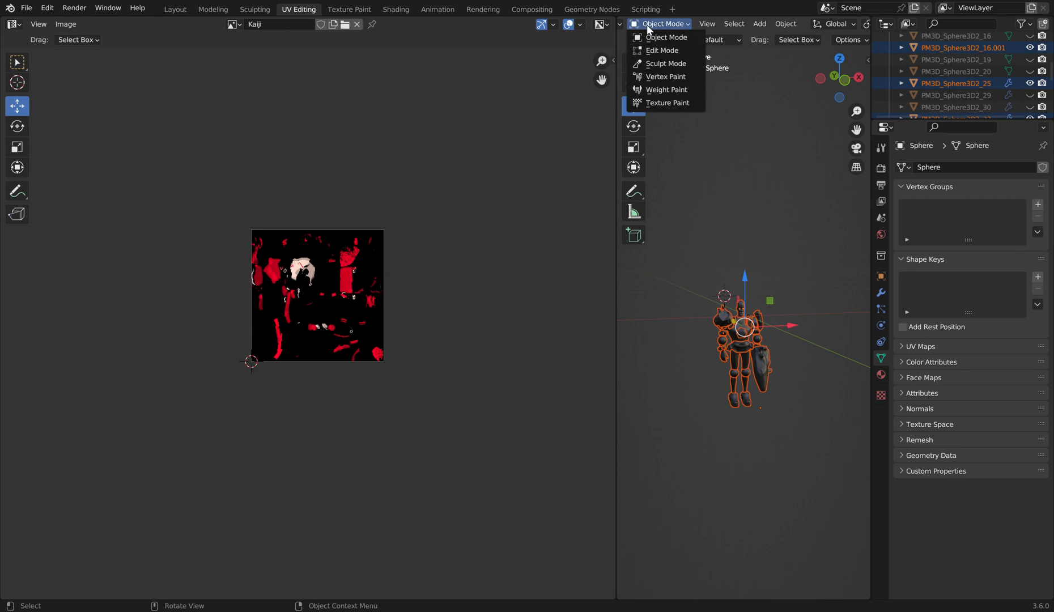
{"action": "left_click", "coordinate": [657, 50]}
{"action": "left_click_drag", "start_coordinate": [667, 211], "coordinate": [829, 495]}
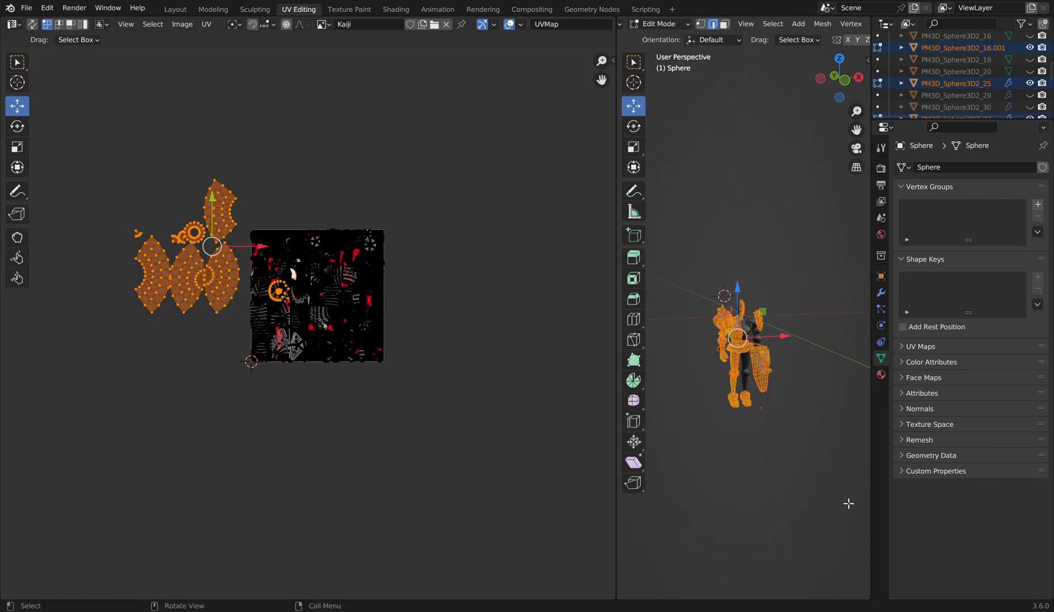
Clear the selection of the UV islands in the combined layout
{"action": "scroll", "coordinate": [255, 250], "scroll_direction": "up", "scroll_amount": 1}
{"action": "scroll", "coordinate": [256, 245], "scroll_direction": "up", "scroll_amount": 5}
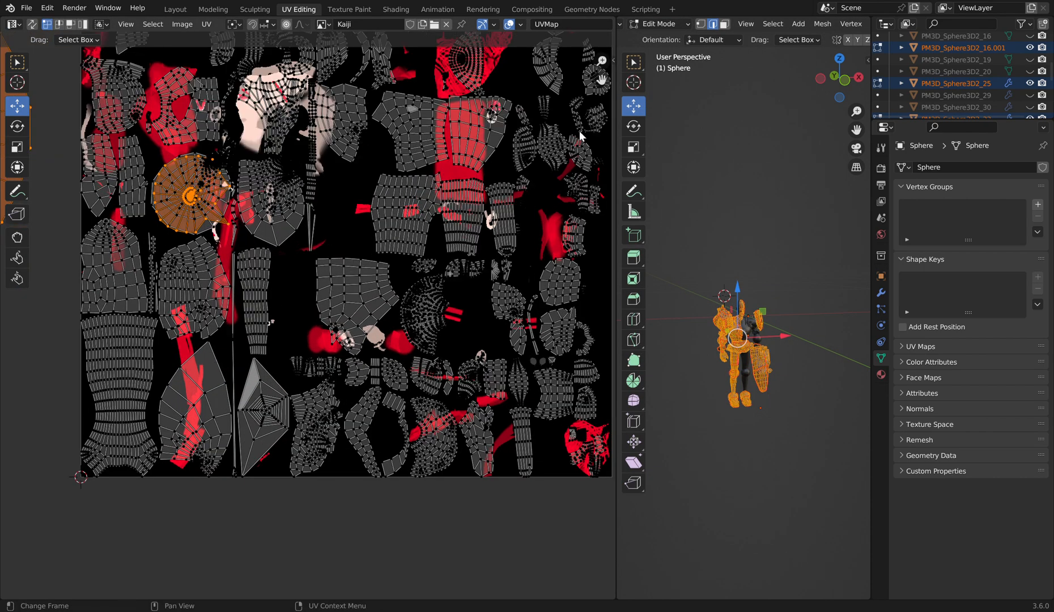
{"action": "left_click_drag", "start_coordinate": [605, 88], "coordinate": [923, 202]}
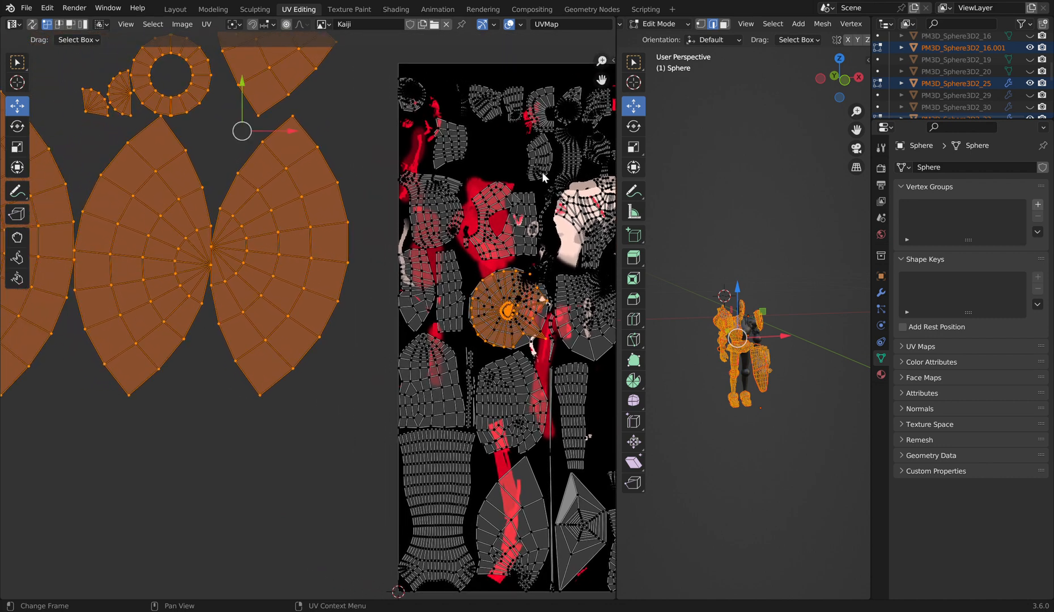
{"action": "scroll", "coordinate": [542, 172], "scroll_direction": "up", "scroll_amount": 1}
{"action": "scroll", "coordinate": [517, 226], "scroll_direction": "down", "scroll_amount": 3}
{"action": "scroll", "coordinate": [361, 240], "scroll_direction": "up", "scroll_amount": 1}
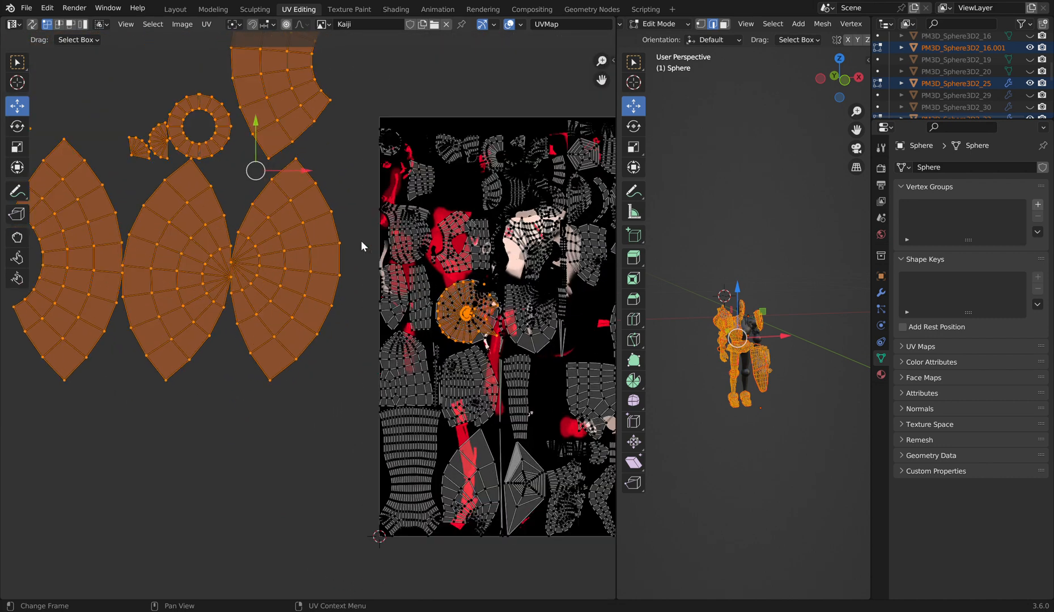
{"action": "left_click", "coordinate": [324, 357]}
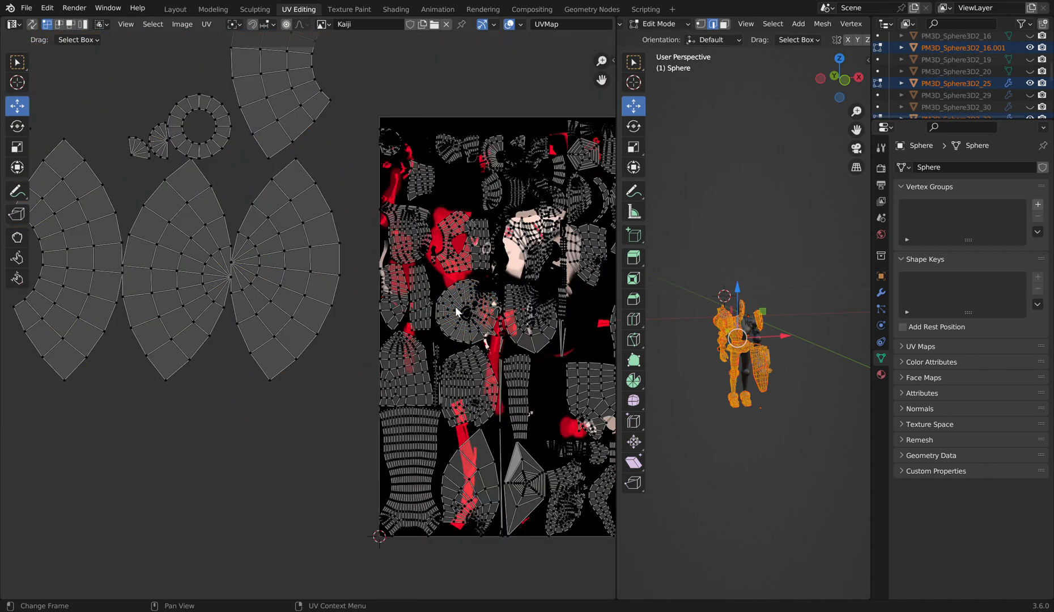
Transfer editing to the head mesh PM3D_Sphere3D2_32 and bring the face into close view
{"action": "scroll", "coordinate": [703, 250], "scroll_direction": "up", "scroll_amount": 8}
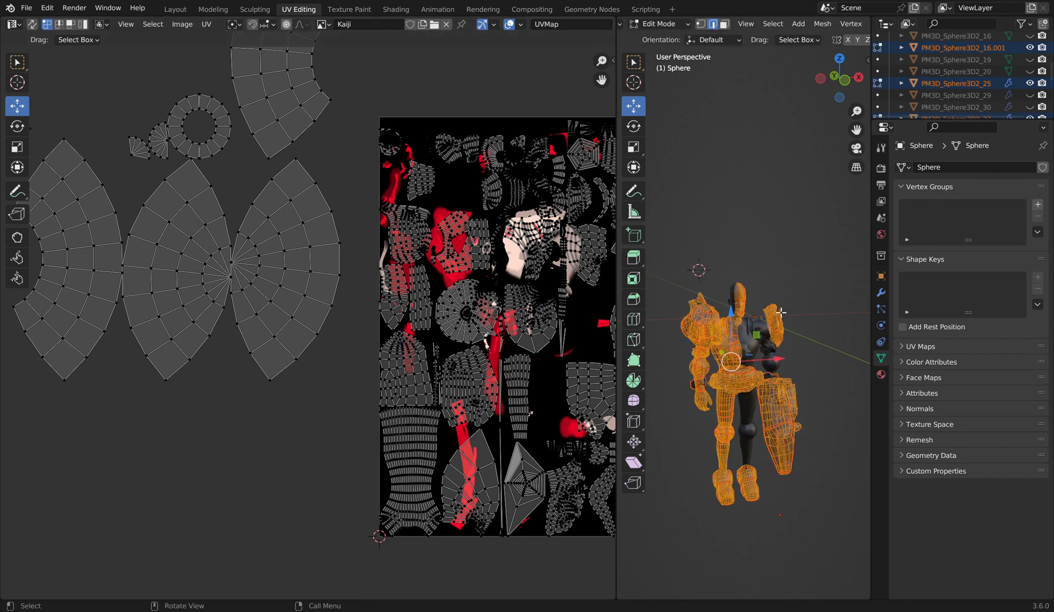
{"action": "scroll", "coordinate": [473, 284], "scroll_direction": "up", "scroll_amount": 4}
{"action": "scroll", "coordinate": [472, 272], "scroll_direction": "down", "scroll_amount": 3}
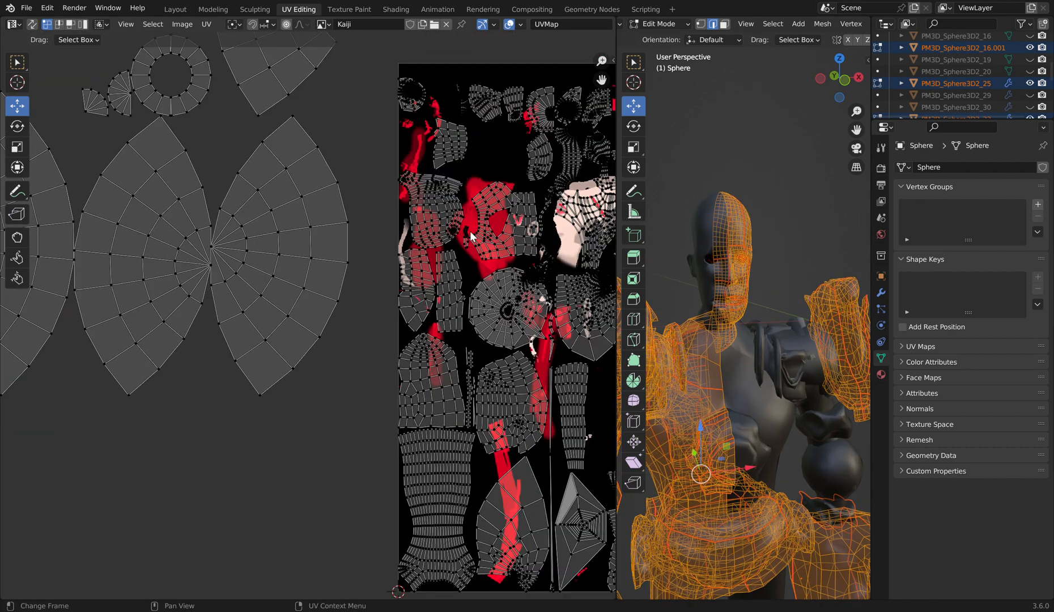
{"action": "scroll", "coordinate": [454, 267], "scroll_direction": "down", "scroll_amount": 2}
{"action": "scroll", "coordinate": [459, 287], "scroll_direction": "up", "scroll_amount": 2}
{"action": "key", "text": "alt+q"}
{"action": "scroll", "coordinate": [771, 213], "scroll_direction": "up", "scroll_amount": 4}
{"action": "scroll", "coordinate": [770, 213], "scroll_direction": "up", "scroll_amount": 4}
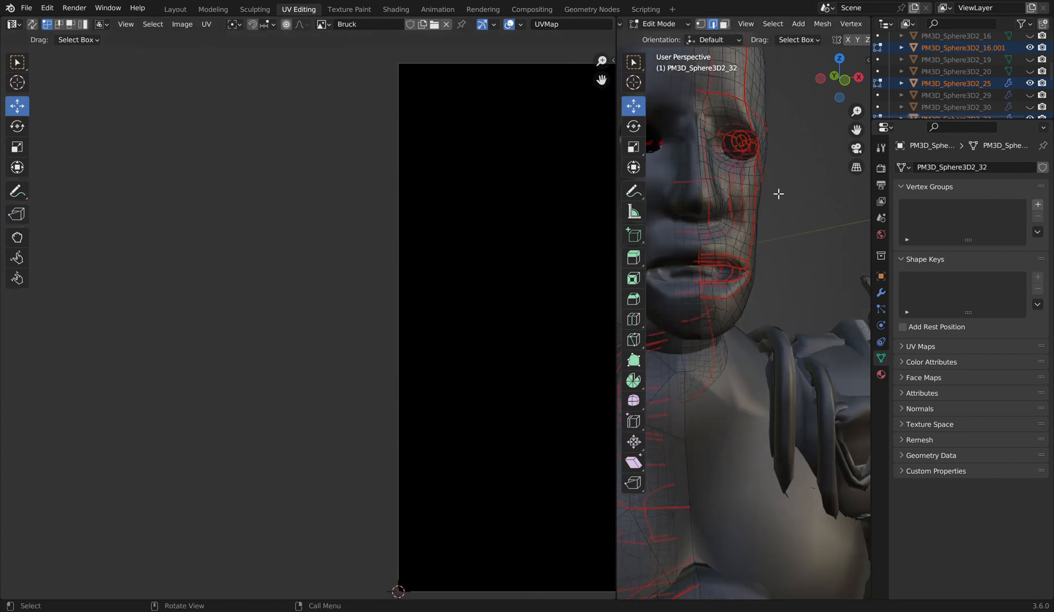
Select the linked geometry of the eyeball so that only its UV islands are shown
{"action": "key", "text": "l"}
{"action": "left_click", "coordinate": [800, 161]}
{"action": "key", "text": "l"}
{"action": "left_click", "coordinate": [817, 121]}
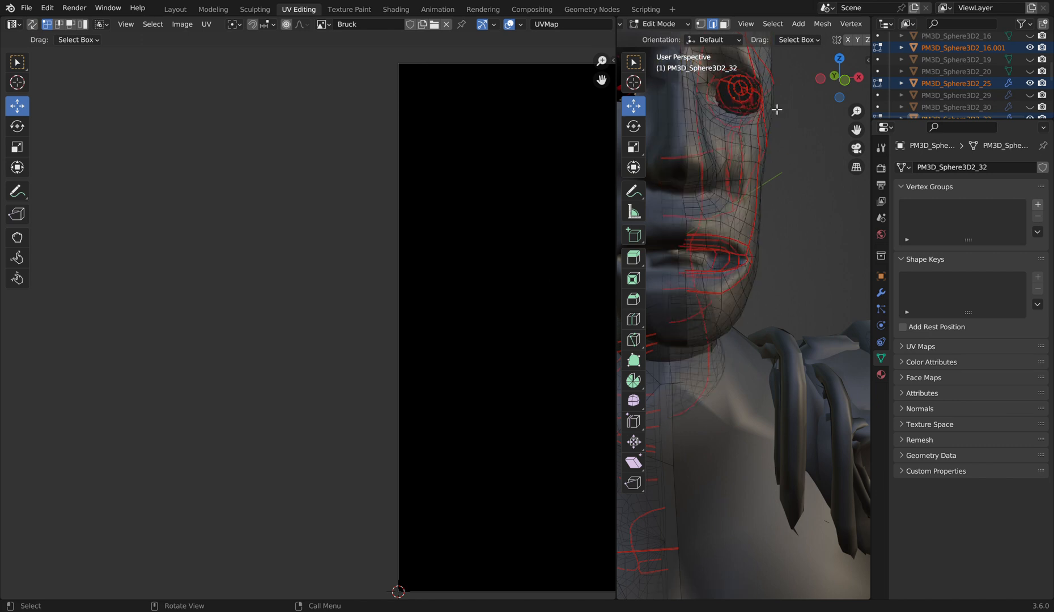
{"action": "key", "text": "l"}
{"action": "scroll", "coordinate": [399, 246], "scroll_direction": "down", "scroll_amount": 5}
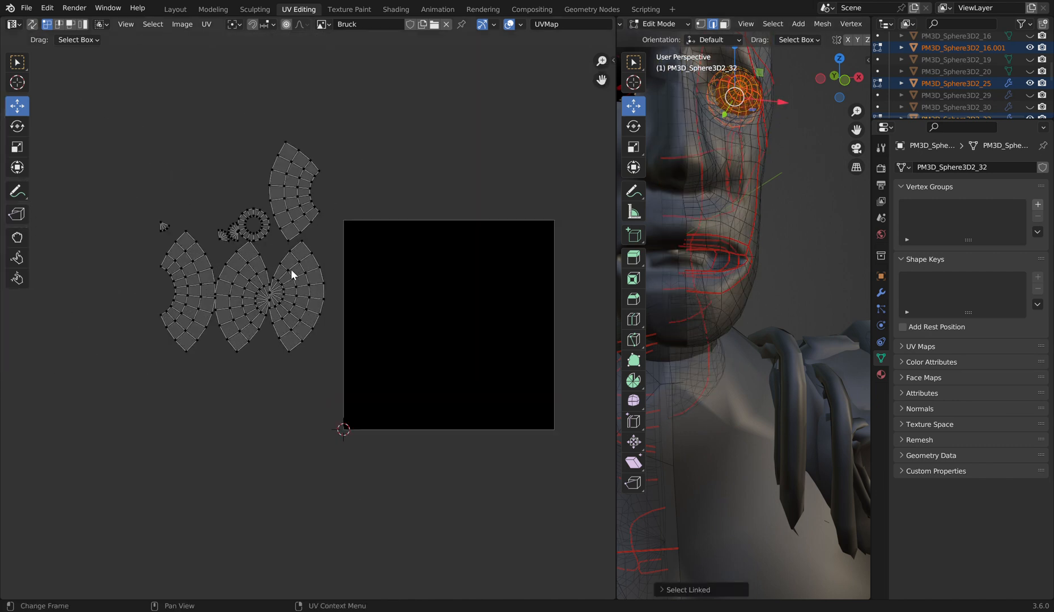
{"action": "scroll", "coordinate": [291, 269], "scroll_direction": "up", "scroll_amount": 2}
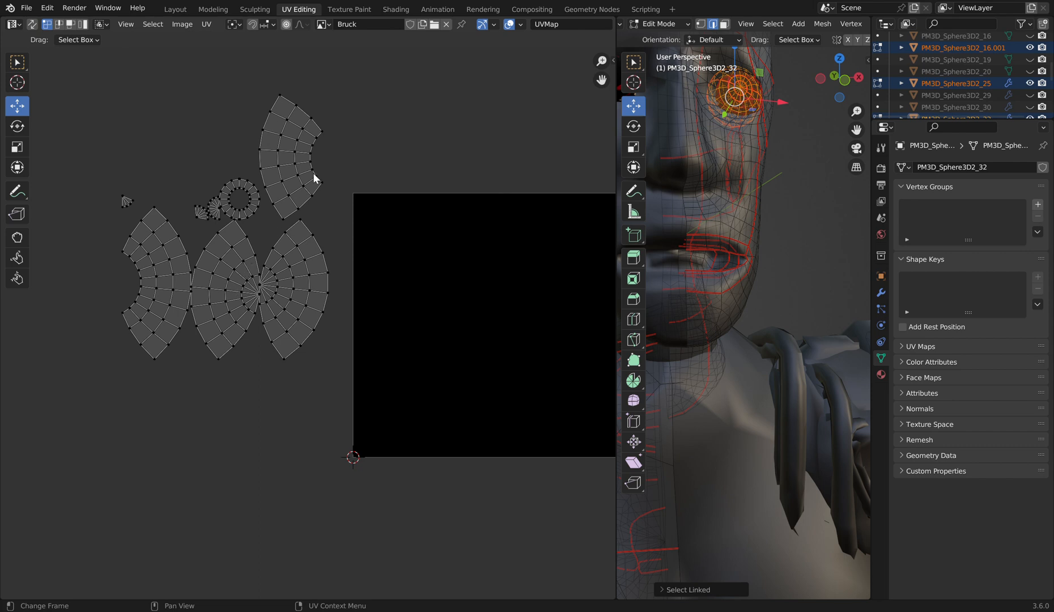
{"action": "left_click_drag", "start_coordinate": [607, 87], "coordinate": [631, 132]}
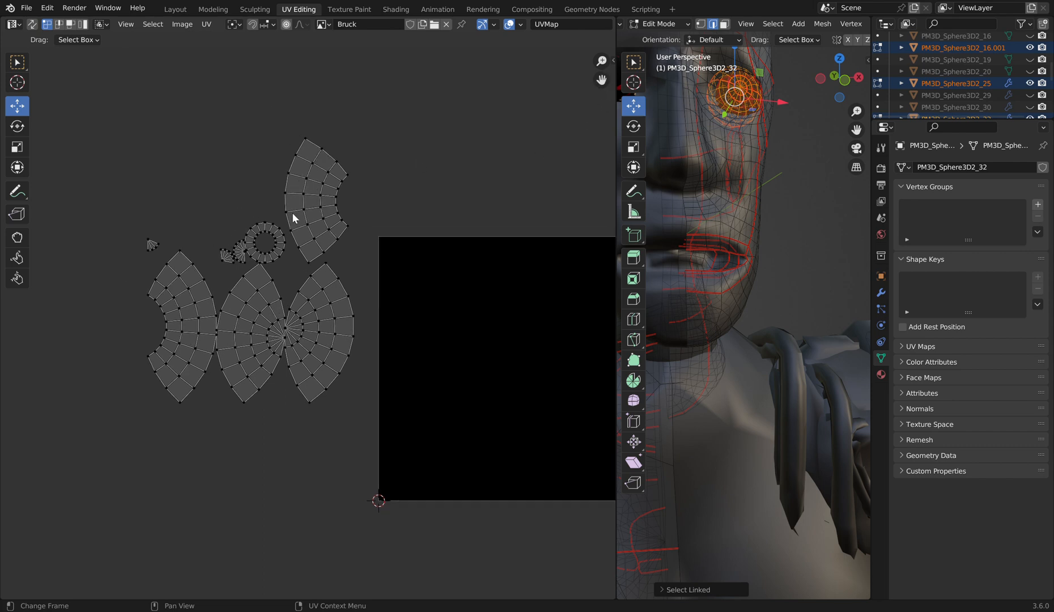
{"action": "scroll", "coordinate": [141, 170], "scroll_direction": "down", "scroll_amount": 2}
{"action": "left_click_drag", "start_coordinate": [113, 159], "coordinate": [148, 263]}
{"action": "scroll", "coordinate": [285, 290], "scroll_direction": "up", "scroll_amount": 5}
{"action": "scroll", "coordinate": [321, 280], "scroll_direction": "down", "scroll_amount": 2}
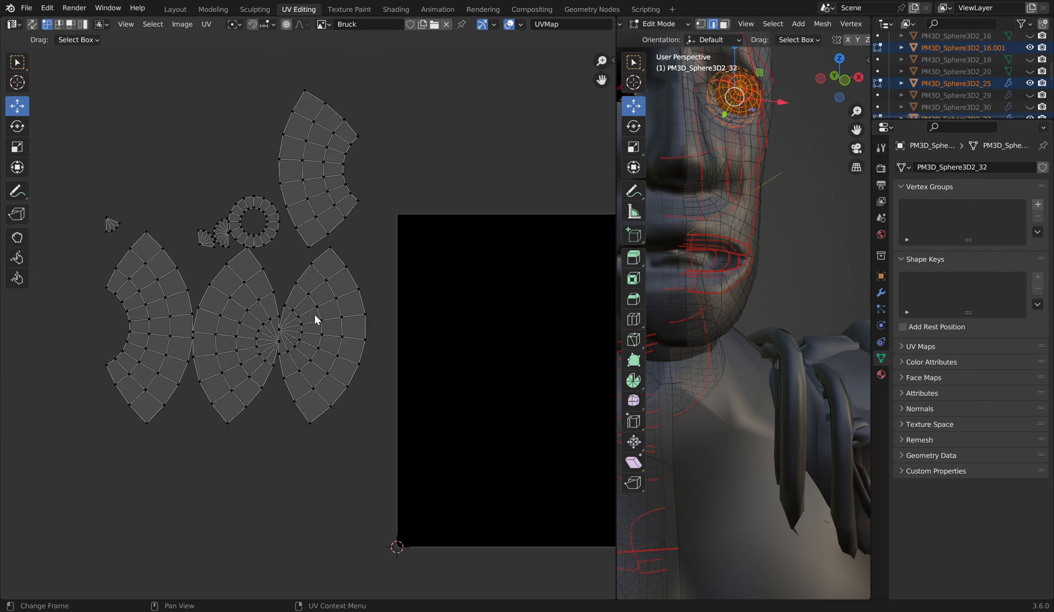
Stack the two pointed-oval eyeball islands on each other and move the pair just outside the UV square
{"action": "key", "text": "l"}
{"action": "left_click_drag", "start_coordinate": [311, 337], "coordinate": [233, 336]}
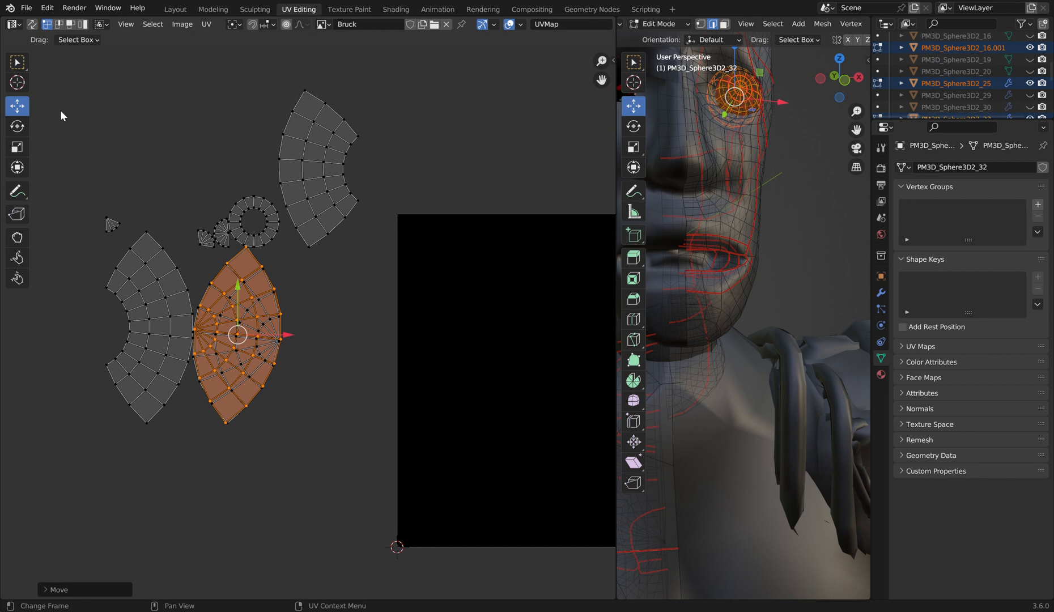
{"action": "key", "text": "l"}
{"action": "left_click_drag", "start_coordinate": [238, 335], "coordinate": [345, 373]}
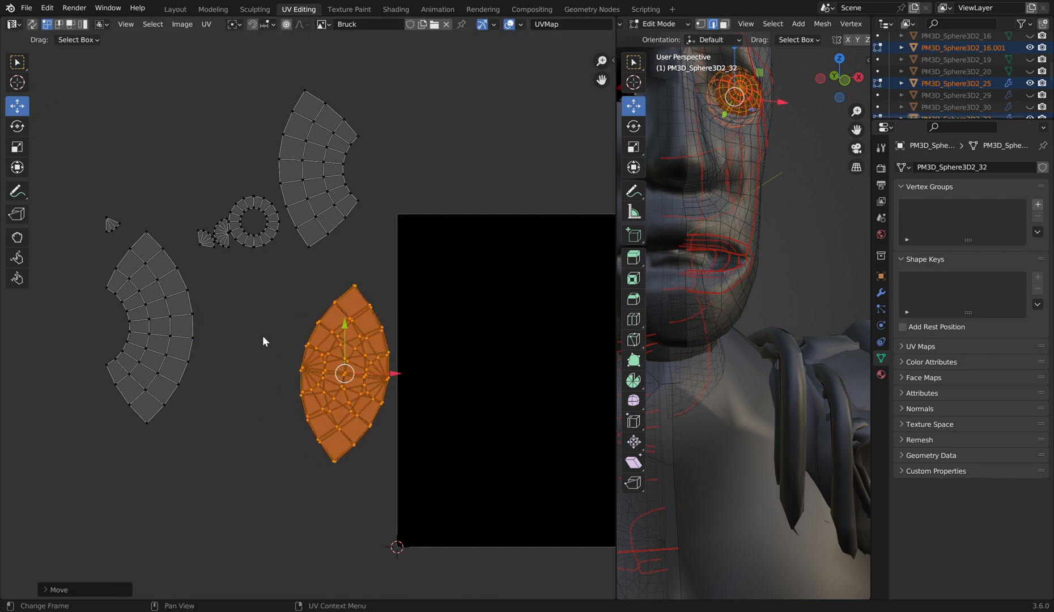
Move the loose crescent island onto the other crescent and rotate it so both curve the same way
{"action": "left_click", "coordinate": [263, 335]}
{"action": "key", "text": "l"}
{"action": "left_click_drag", "start_coordinate": [154, 329], "coordinate": [348, 163]}
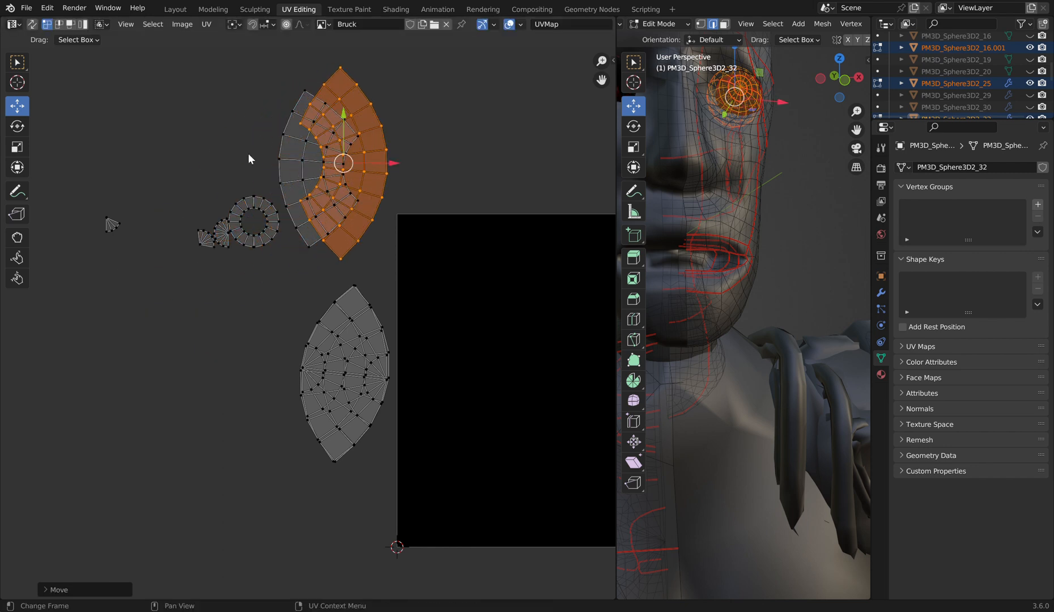
{"action": "left_click", "coordinate": [17, 126]}
{"action": "left_click_drag", "start_coordinate": [375, 124], "coordinate": [358, 245]}
{"action": "left_click", "coordinate": [17, 105]}
{"action": "left_click_drag", "start_coordinate": [344, 165], "coordinate": [323, 166]}
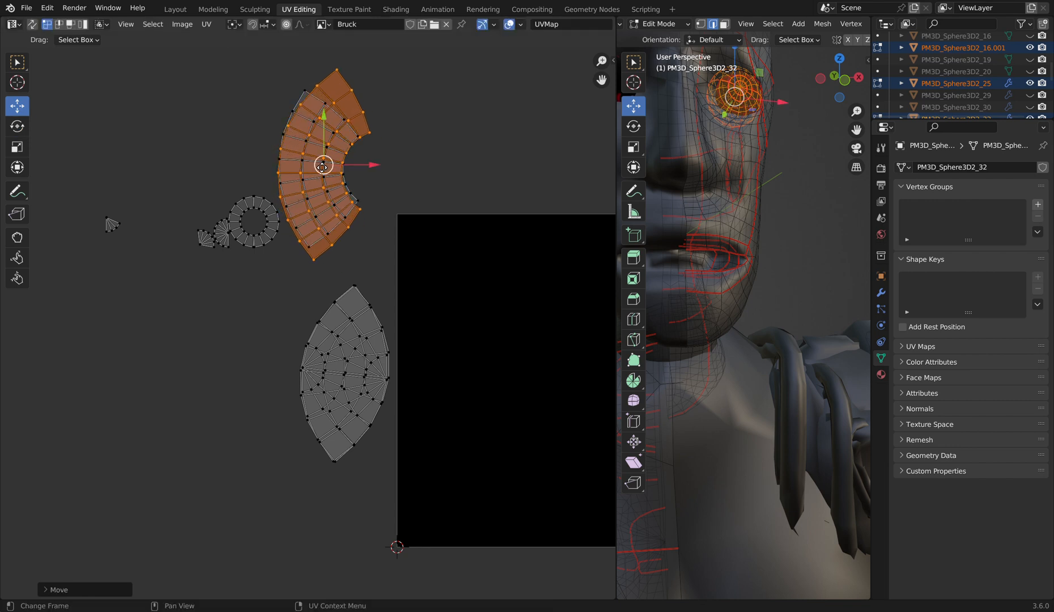
Scale, shift and rotate the overlaid crescent until it sits inside the outline of the other one, then deselect it
{"action": "key", "text": "s"}
{"action": "left_click", "coordinate": [448, 149]}
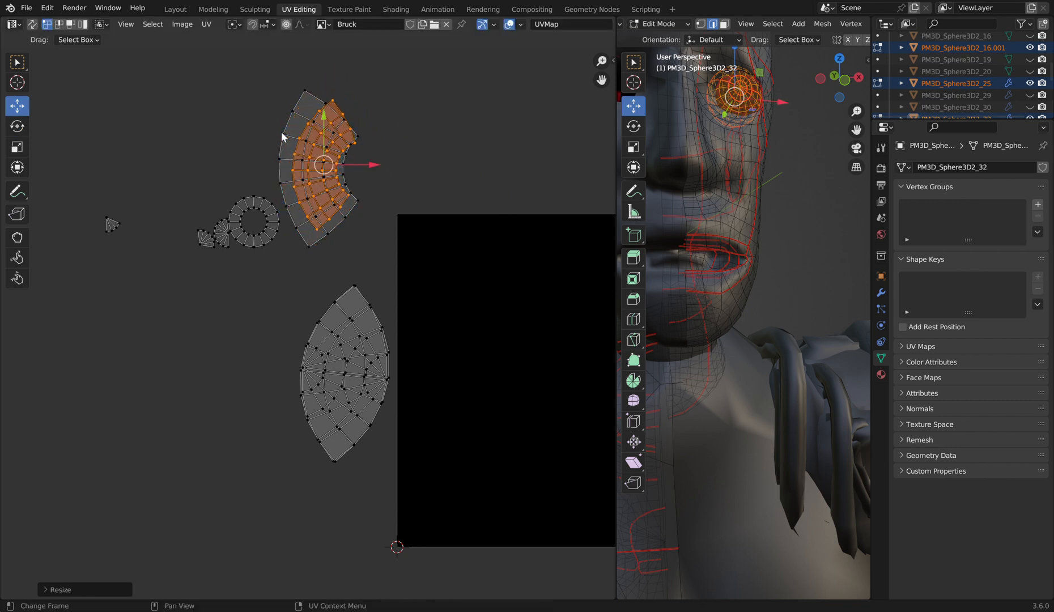
{"action": "left_click_drag", "start_coordinate": [322, 166], "coordinate": [314, 172]}
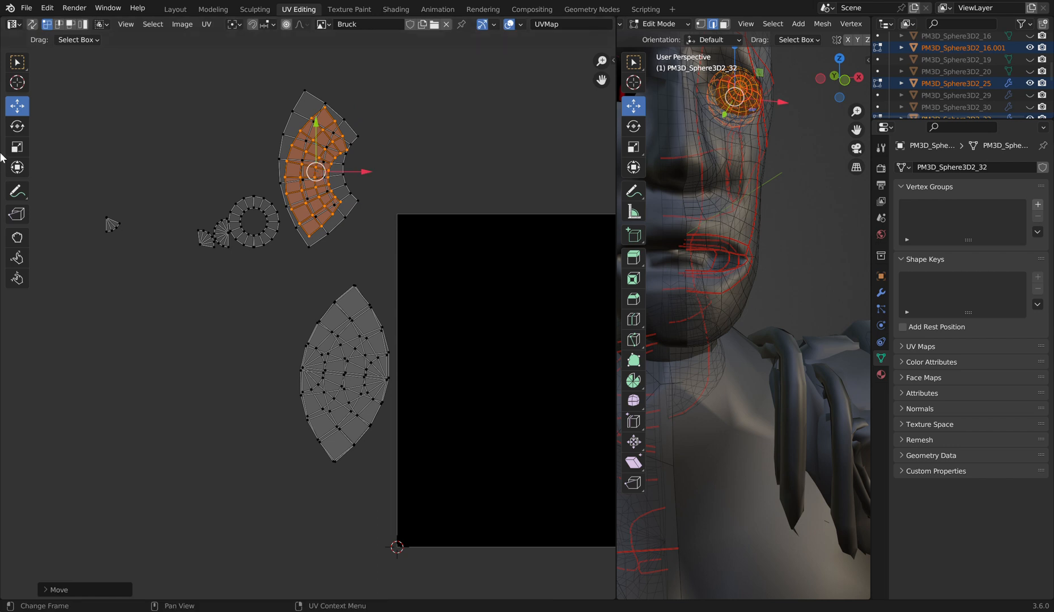
{"action": "left_click", "coordinate": [17, 126]}
{"action": "left_click_drag", "start_coordinate": [355, 134], "coordinate": [346, 116]}
{"action": "key", "text": "s"}
{"action": "left_click", "coordinate": [483, 273]}
{"action": "left_click", "coordinate": [148, 155]}
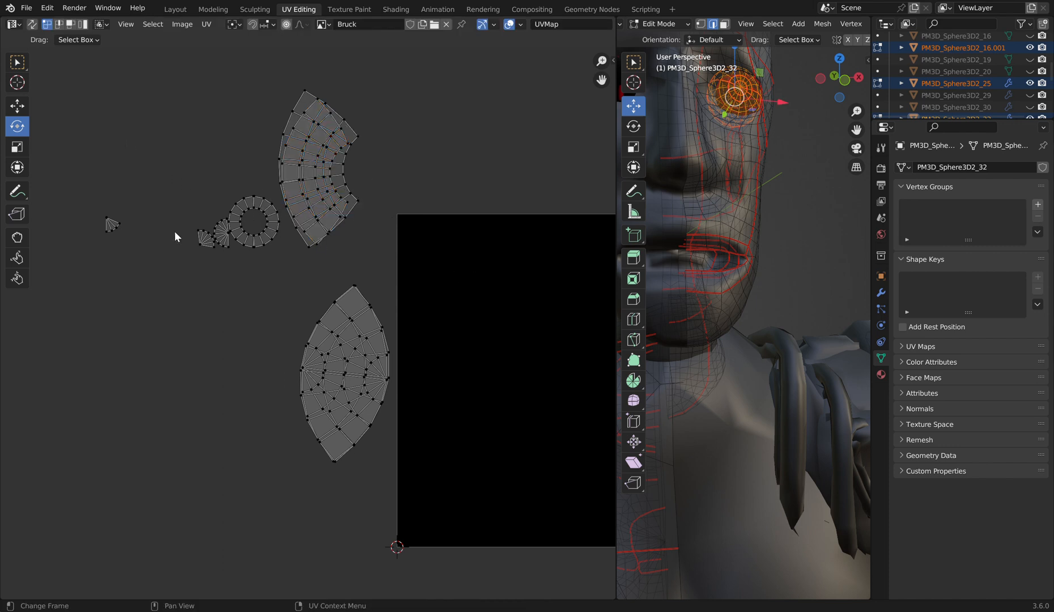
Move the three small fan-shaped eyeball islands together below the ring island so they form one round disc
{"action": "key", "text": "l"}
{"action": "left_click", "coordinate": [15, 109]}
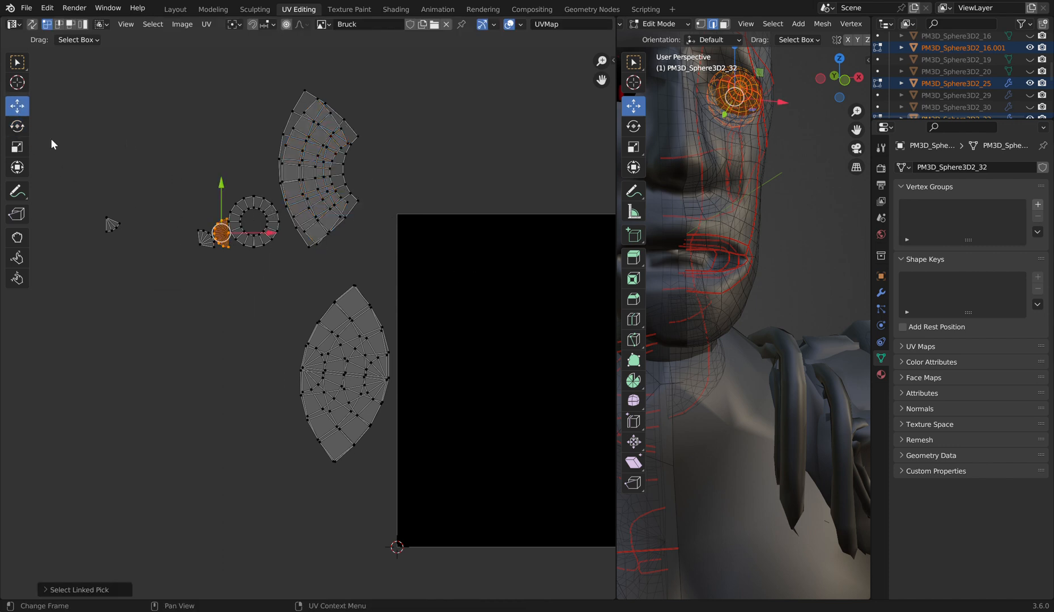
{"action": "left_click_drag", "start_coordinate": [221, 220], "coordinate": [280, 287]}
{"action": "left_click", "coordinate": [200, 285]}
{"action": "key", "text": "l"}
{"action": "left_click_drag", "start_coordinate": [206, 243], "coordinate": [293, 278]}
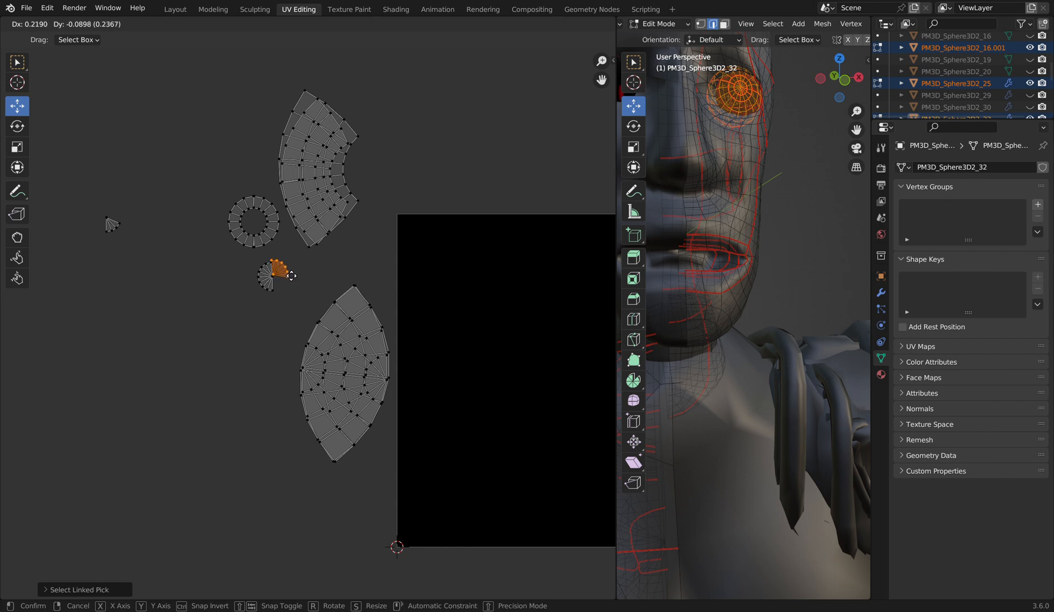
{"action": "left_click", "coordinate": [291, 276]}
{"action": "left_click", "coordinate": [139, 250]}
{"action": "key", "text": "l"}
{"action": "left_click_drag", "start_coordinate": [117, 230], "coordinate": [283, 285]}
{"action": "left_click", "coordinate": [340, 303]}
Select all the eyeball islands, then extend the mesh selection to the whole character so every part's UV islands are shown
{"action": "left_click", "coordinate": [200, 139]}
{"action": "scroll", "coordinate": [195, 149], "scroll_direction": "down", "scroll_amount": 1}
{"action": "left_click_drag", "start_coordinate": [153, 66], "coordinate": [392, 575]}
{"action": "scroll", "coordinate": [719, 169], "scroll_direction": "down", "scroll_amount": 3}
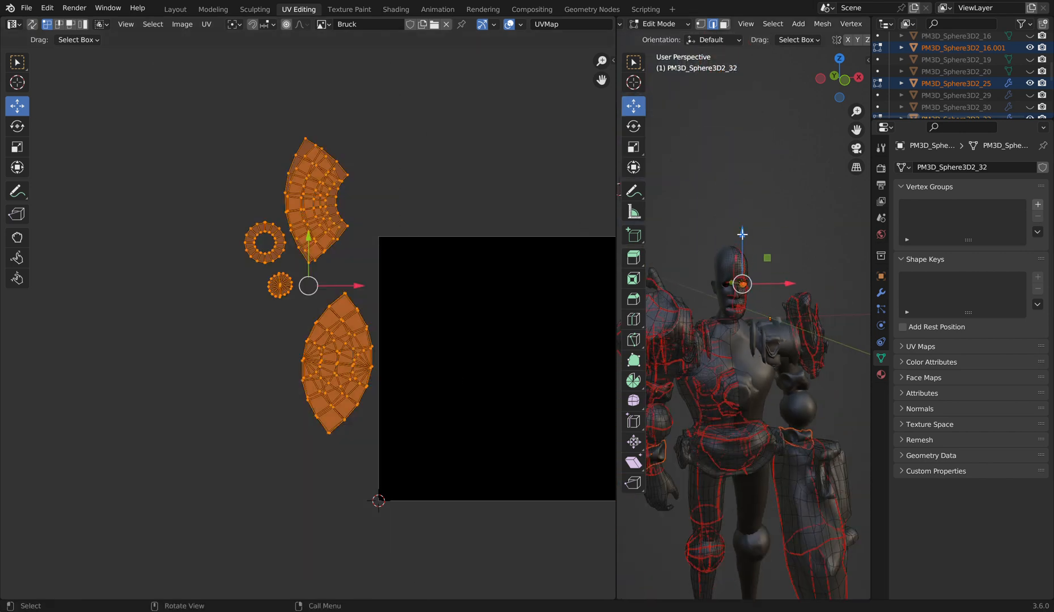
{"action": "scroll", "coordinate": [761, 272], "scroll_direction": "down", "scroll_amount": 2}
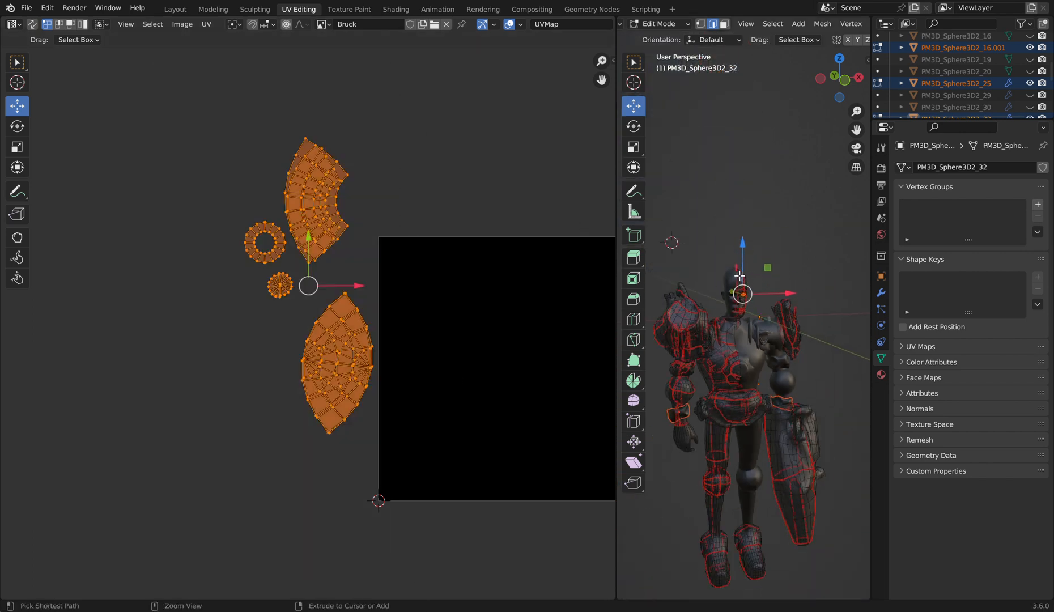
{"action": "scroll", "coordinate": [737, 265], "scroll_direction": "down", "scroll_amount": 1}
{"action": "scroll", "coordinate": [737, 264], "scroll_direction": "down", "scroll_amount": 2}
{"action": "left_click_drag", "start_coordinate": [663, 227], "coordinate": [916, 565]}
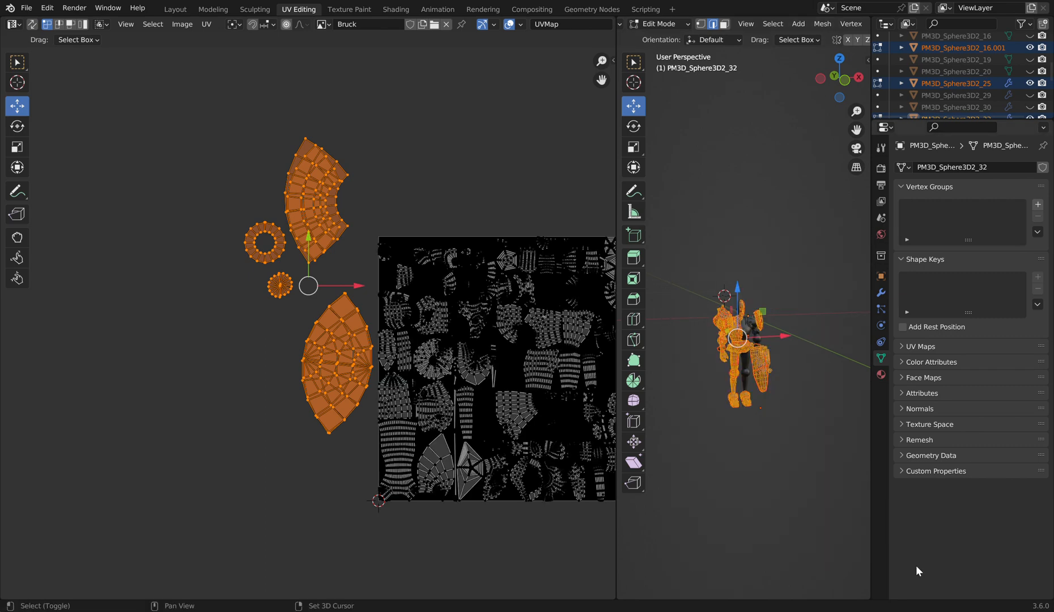
Clear the UV selection, then select only the stacked crescent islands and scale them down
{"action": "scroll", "coordinate": [346, 264], "scroll_direction": "up", "scroll_amount": 2}
{"action": "scroll", "coordinate": [368, 68], "scroll_direction": "down", "scroll_amount": 1}
{"action": "scroll", "coordinate": [399, 149], "scroll_direction": "up", "scroll_amount": 3}
{"action": "scroll", "coordinate": [400, 155], "scroll_direction": "down", "scroll_amount": 2}
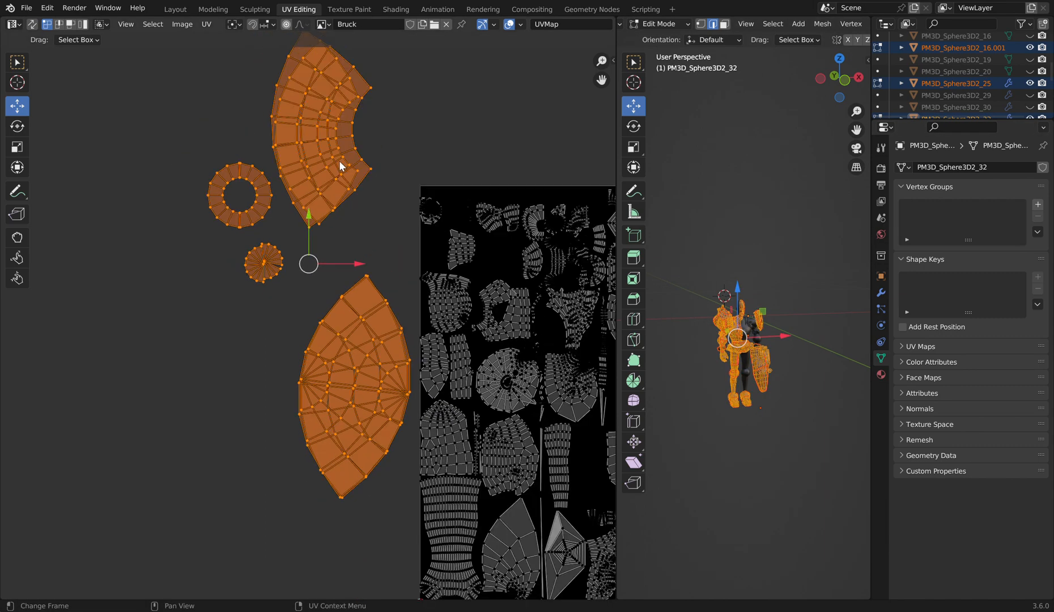
{"action": "left_click", "coordinate": [239, 315]}
{"action": "scroll", "coordinate": [331, 178], "scroll_direction": "down", "scroll_amount": 1}
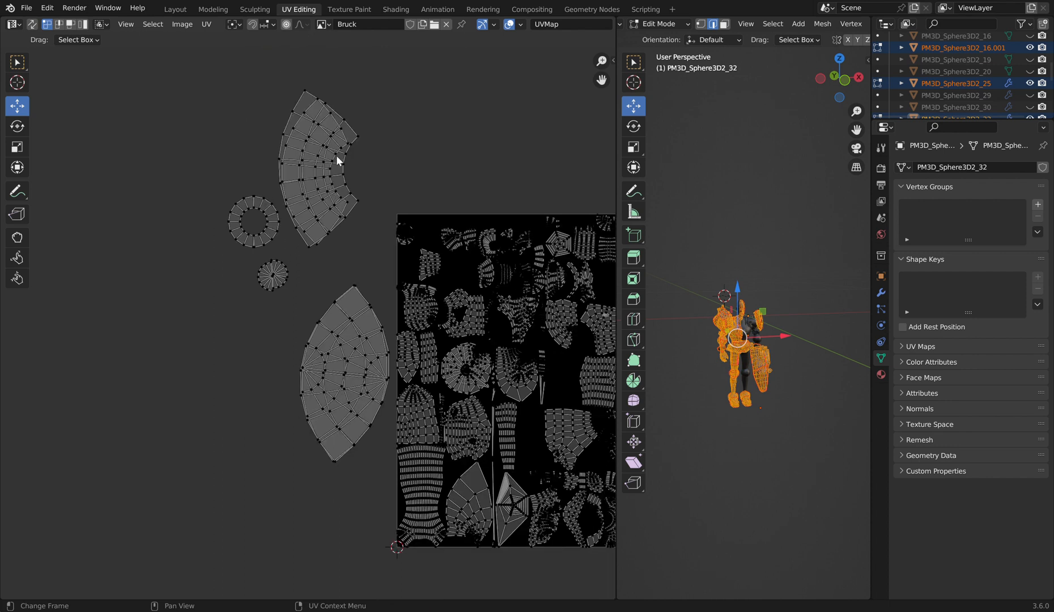
{"action": "key", "text": "l"}
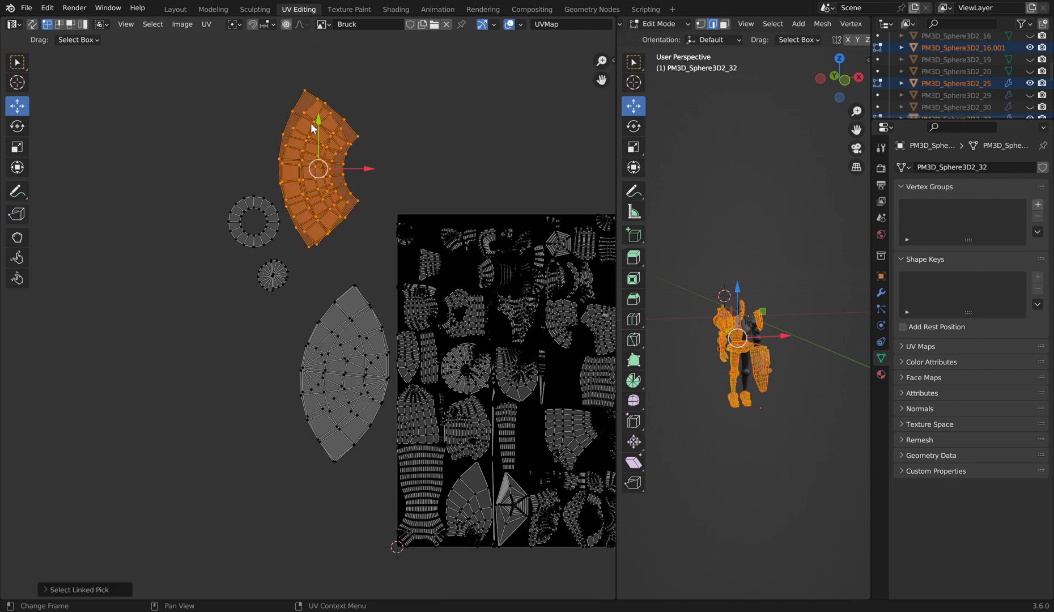
{"action": "scroll", "coordinate": [538, 133], "scroll_direction": "up", "scroll_amount": 5}
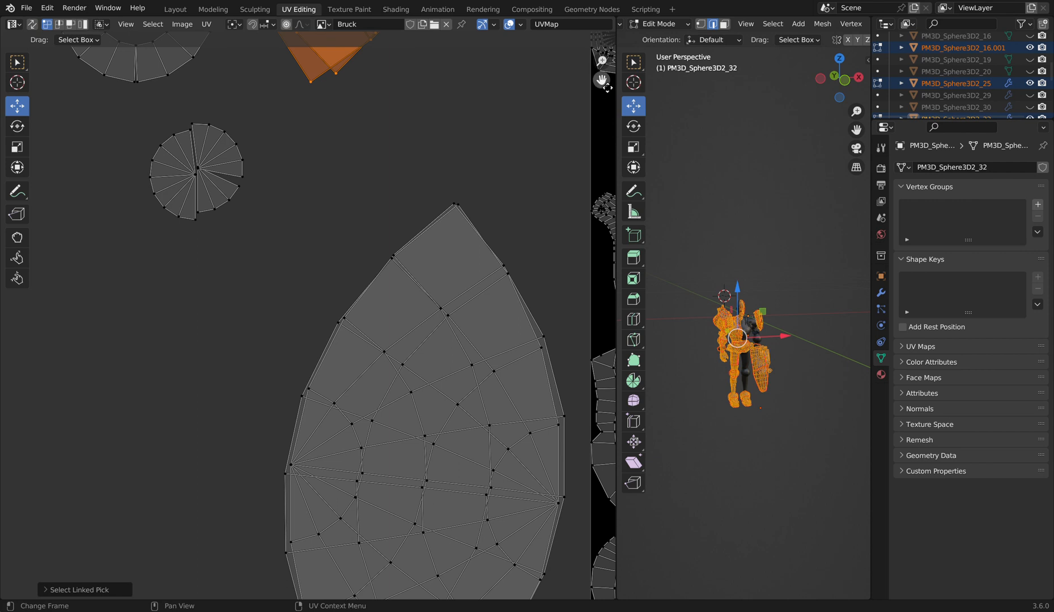
{"action": "left_click_drag", "start_coordinate": [606, 86], "coordinate": [428, 346]}
{"action": "scroll", "coordinate": [391, 295], "scroll_direction": "down", "scroll_amount": 2}
{"action": "key", "text": "s"}
{"action": "left_click", "coordinate": [310, 270]}
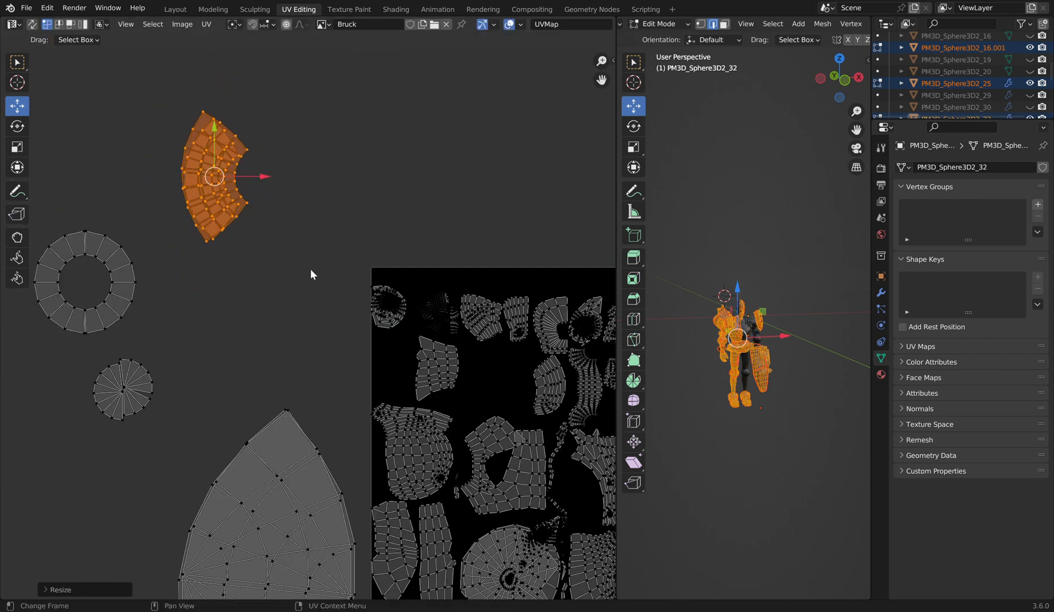
Move the crescent stack into the UV square, shrink it further and place it in the gap below the upper-left circular island
{"action": "left_click_drag", "start_coordinate": [227, 178], "coordinate": [411, 385]}
{"action": "scroll", "coordinate": [411, 386], "scroll_direction": "up", "scroll_amount": 2}
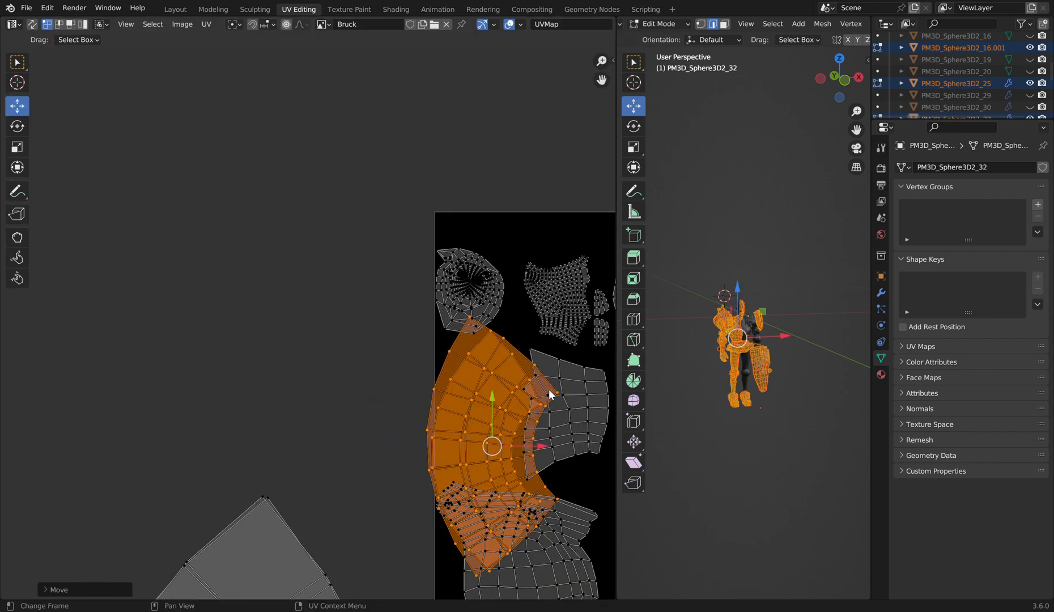
{"action": "key", "text": "s"}
{"action": "left_click", "coordinate": [504, 418]}
{"action": "key", "text": "g"}
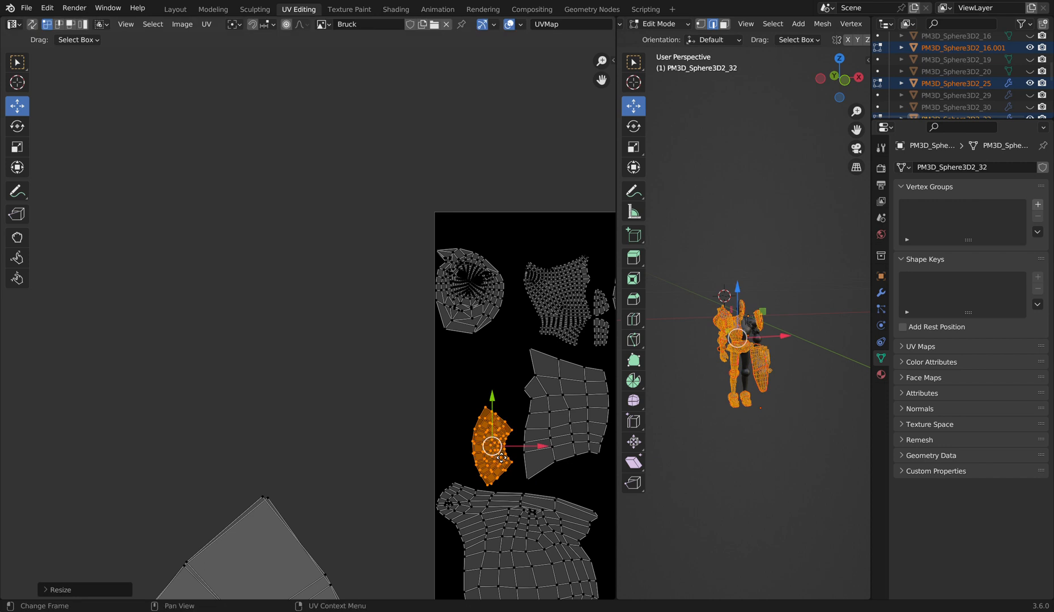
{"action": "left_click", "coordinate": [462, 375]}
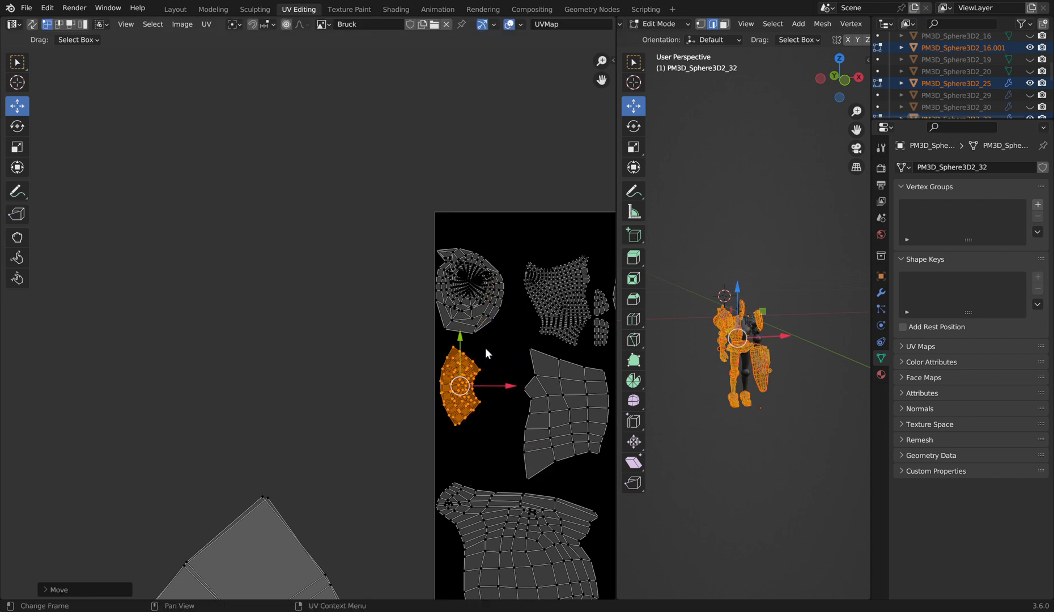
Select the assembled fan disc, move it into an empty area of the UV square and scale it down to about half size
{"action": "scroll", "coordinate": [486, 348], "scroll_direction": "down", "scroll_amount": 2}
{"action": "middle_click_drag", "start_coordinate": [399, 241], "coordinate": [437, 124]}
{"action": "scroll", "coordinate": [263, 232], "scroll_direction": "down", "scroll_amount": 1}
{"action": "left_click", "coordinate": [205, 295]}
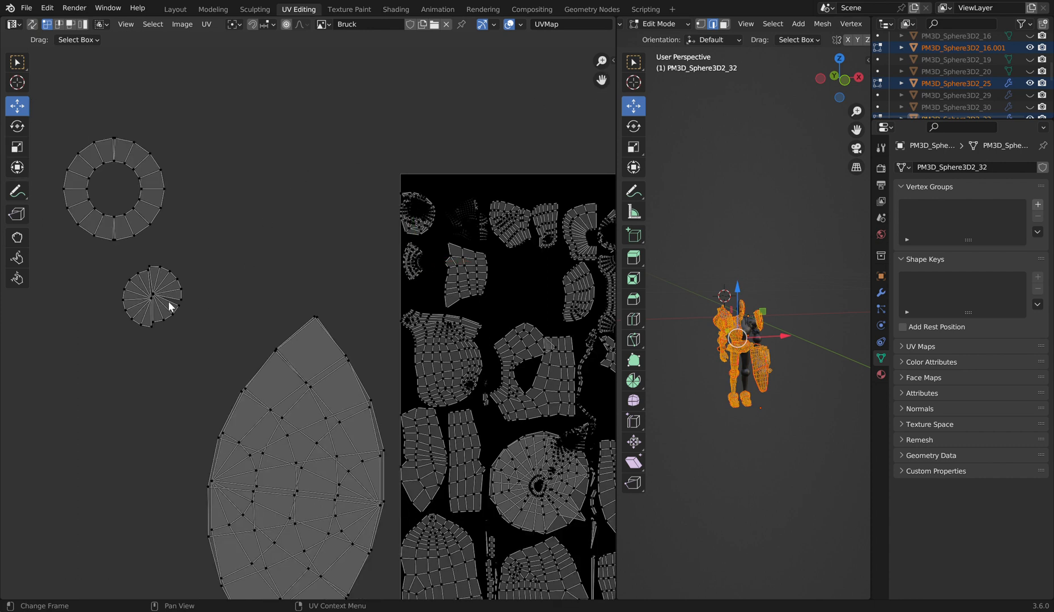
{"action": "key", "text": "l"}
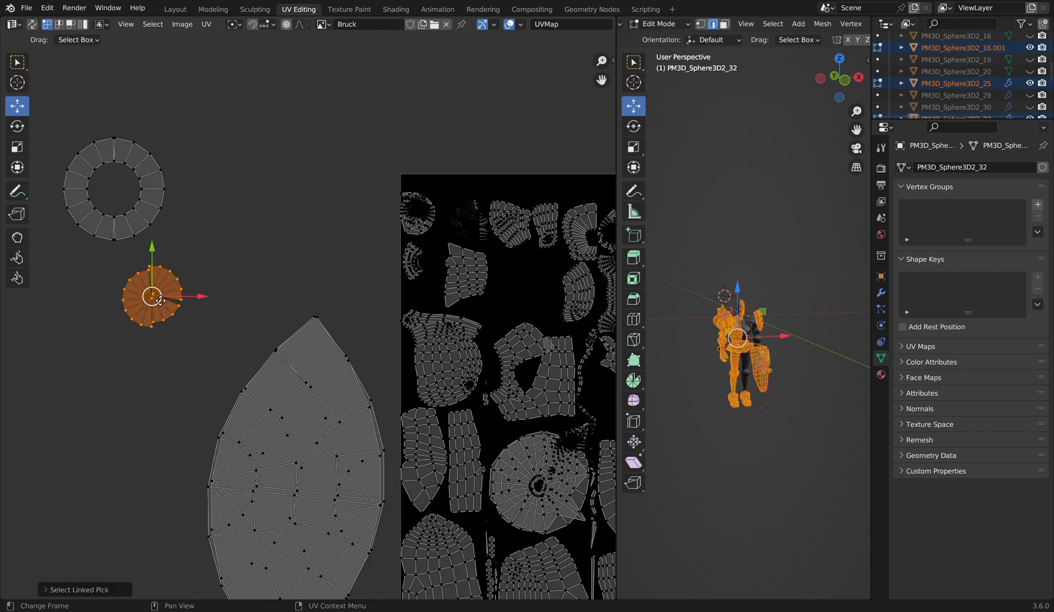
{"action": "key", "text": "g"}
{"action": "left_click", "coordinate": [540, 286]}
{"action": "key", "text": "s"}
{"action": "left_click", "coordinate": [563, 302]}
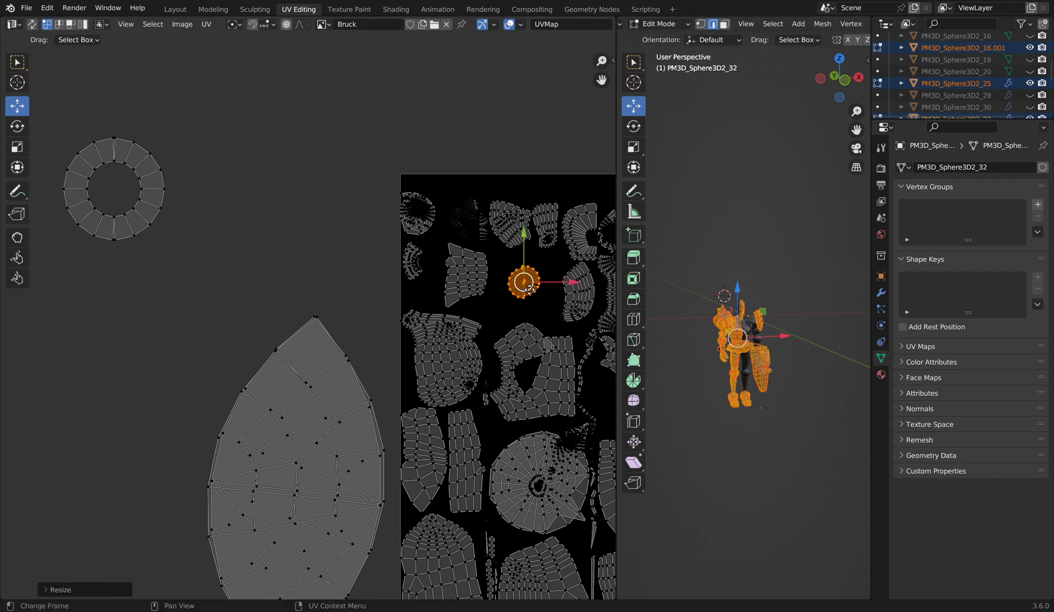
Adjust the small disc's position to the middle of the free gap in the upper part of the UV square
{"action": "key", "text": "g"}
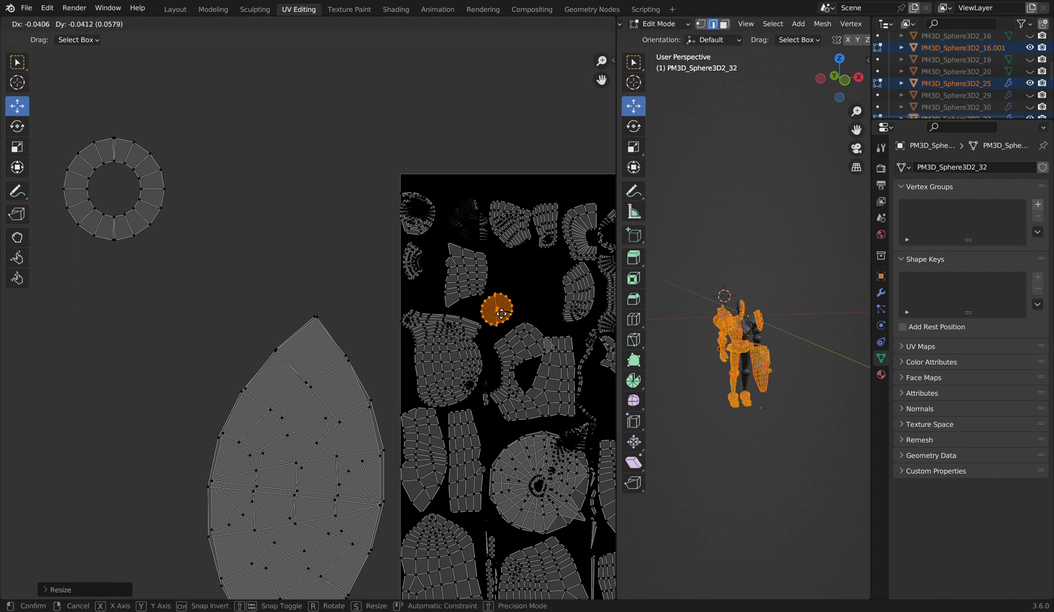
{"action": "left_click", "coordinate": [498, 310]}
{"action": "left_click_drag", "start_coordinate": [497, 310], "coordinate": [525, 287]}
{"action": "left_click", "coordinate": [201, 189]}
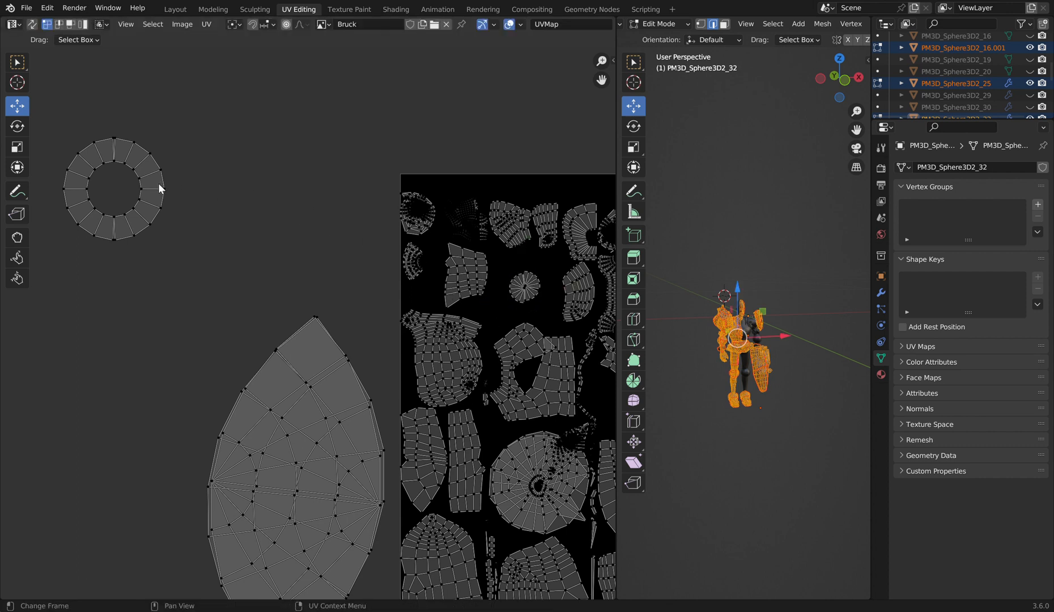
Centre the ring island around the small disc and scale it to about 0.67 so it fits the gap
{"action": "key", "text": "l"}
{"action": "left_click_drag", "start_coordinate": [114, 190], "coordinate": [530, 292]}
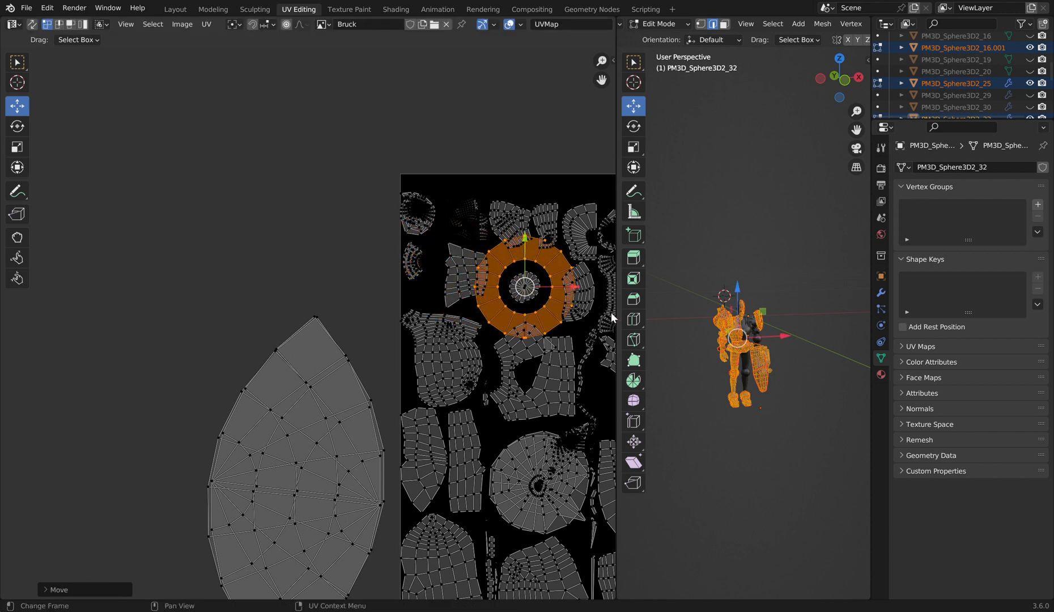
{"action": "key", "text": "s"}
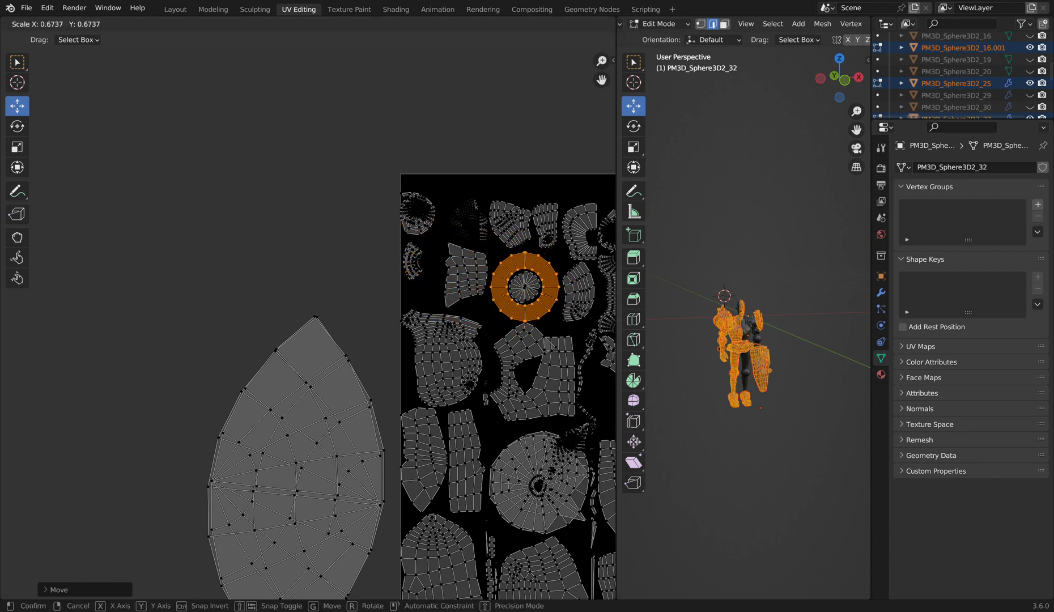
{"action": "left_click", "coordinate": [555, 324]}
{"action": "scroll", "coordinate": [524, 302], "scroll_direction": "up", "scroll_amount": 2}
{"action": "scroll", "coordinate": [515, 262], "scroll_direction": "down", "scroll_amount": 1}
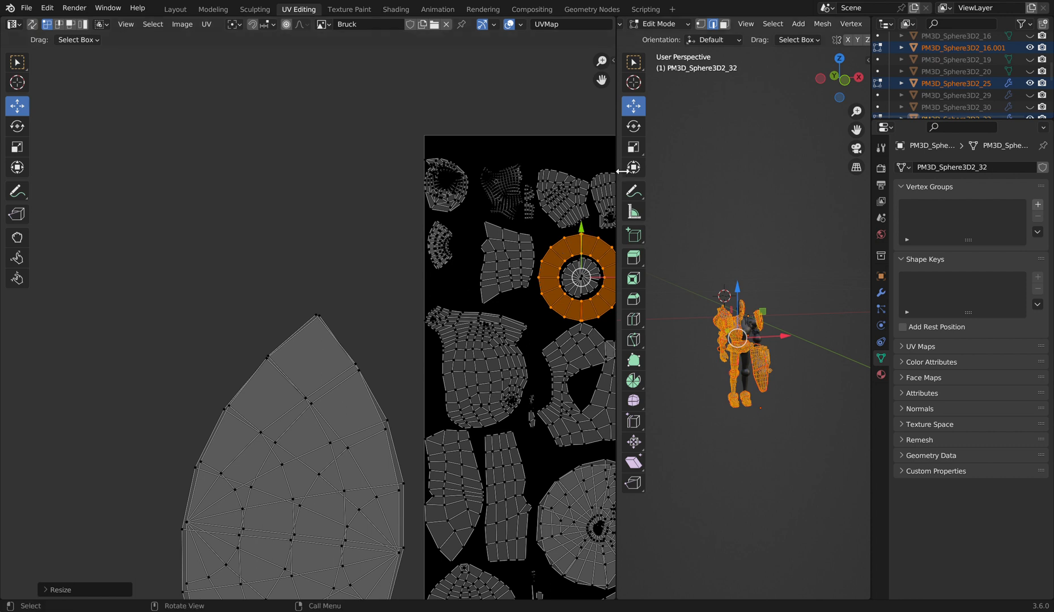
{"action": "scroll", "coordinate": [434, 108], "scroll_direction": "down", "scroll_amount": 1}
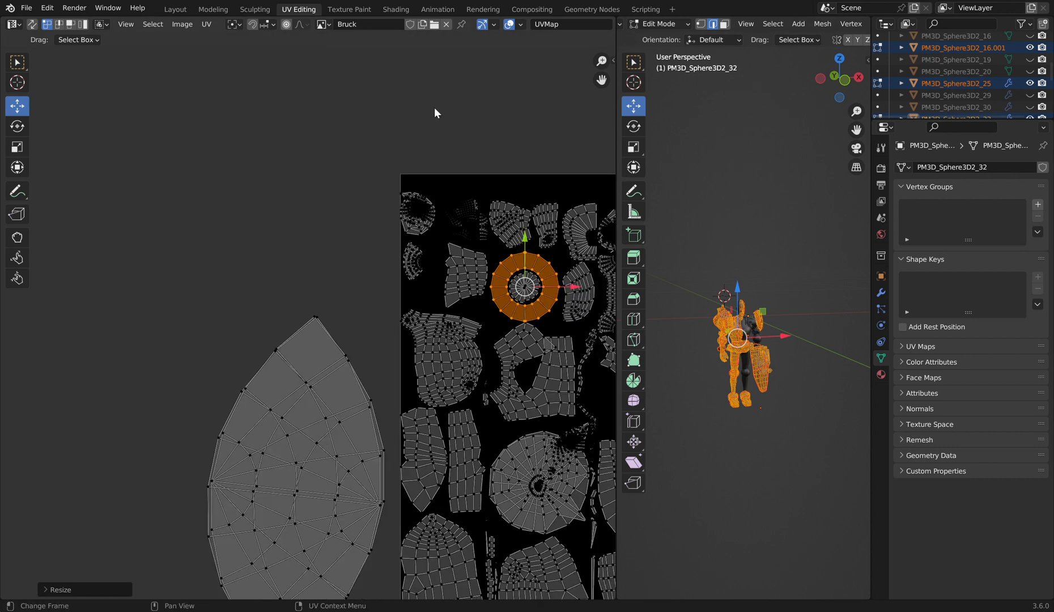
{"action": "left_click", "coordinate": [299, 197]}
Select both stacked pointed-oval eyeball islands and scale them down to a fraction of their size
{"action": "scroll", "coordinate": [284, 243], "scroll_direction": "down", "scroll_amount": 2}
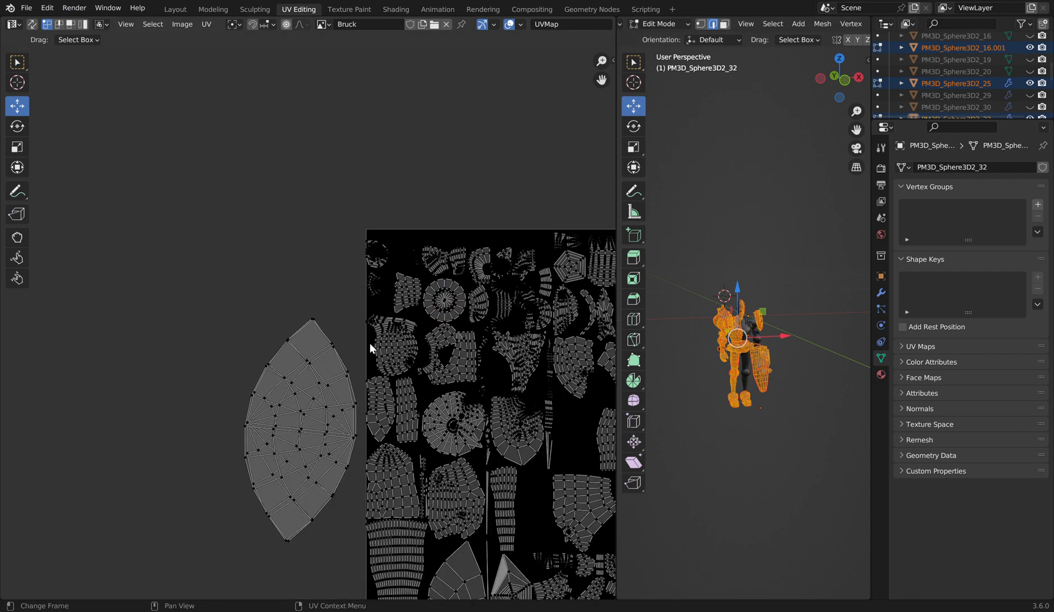
{"action": "key", "text": "l"}
{"action": "left_click", "coordinate": [175, 256]}
{"action": "key", "text": "l"}
{"action": "left_click_drag", "start_coordinate": [140, 262], "coordinate": [147, 279]}
{"action": "key", "text": "l"}
{"action": "key", "text": "l"}
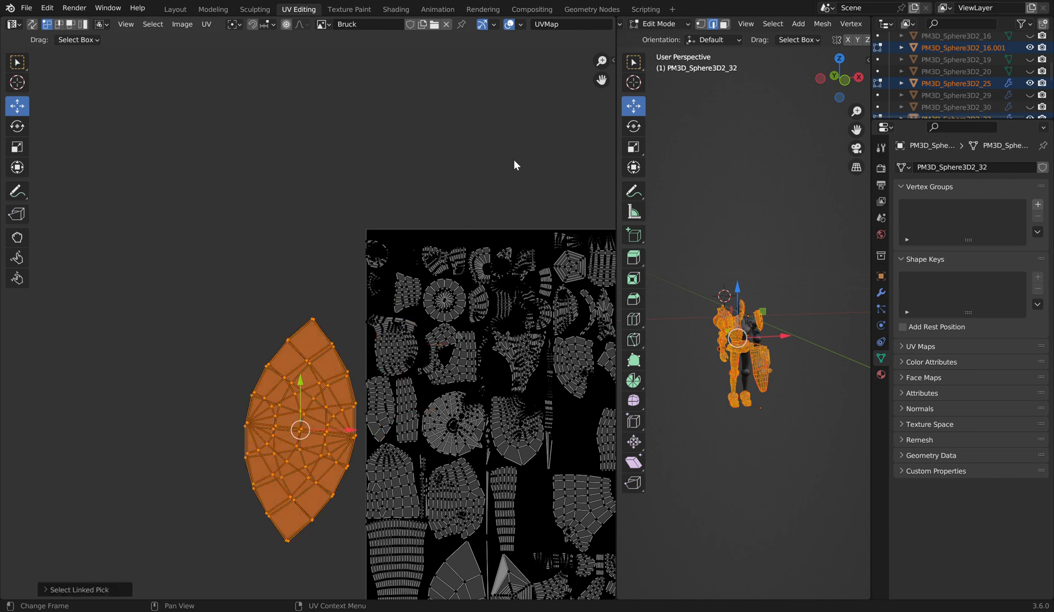
{"action": "left_click_drag", "start_coordinate": [602, 80], "coordinate": [485, 0]}
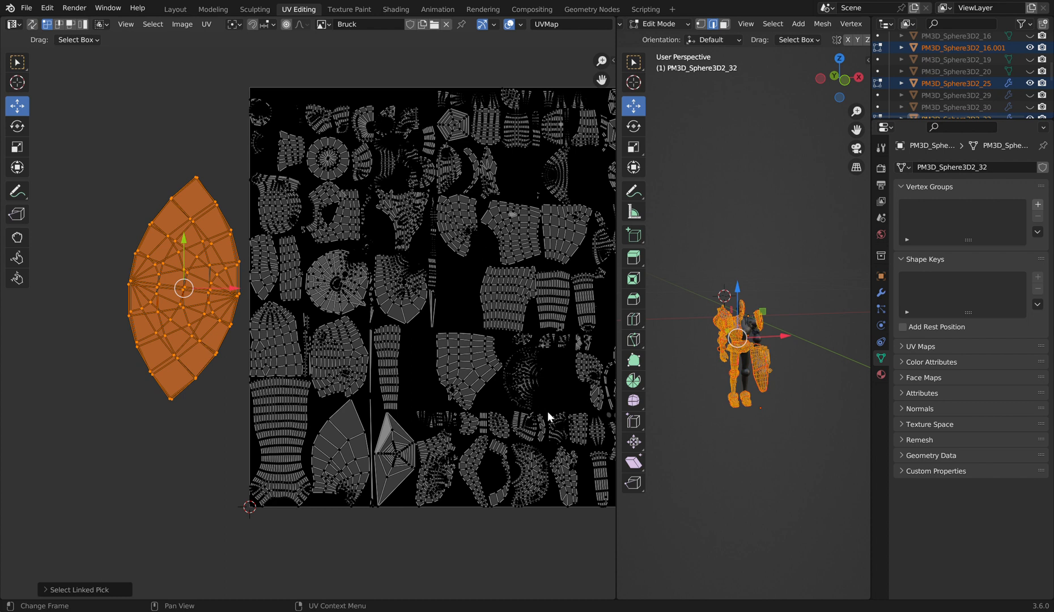
{"action": "key", "text": "s"}
{"action": "left_click", "coordinate": [262, 272]}
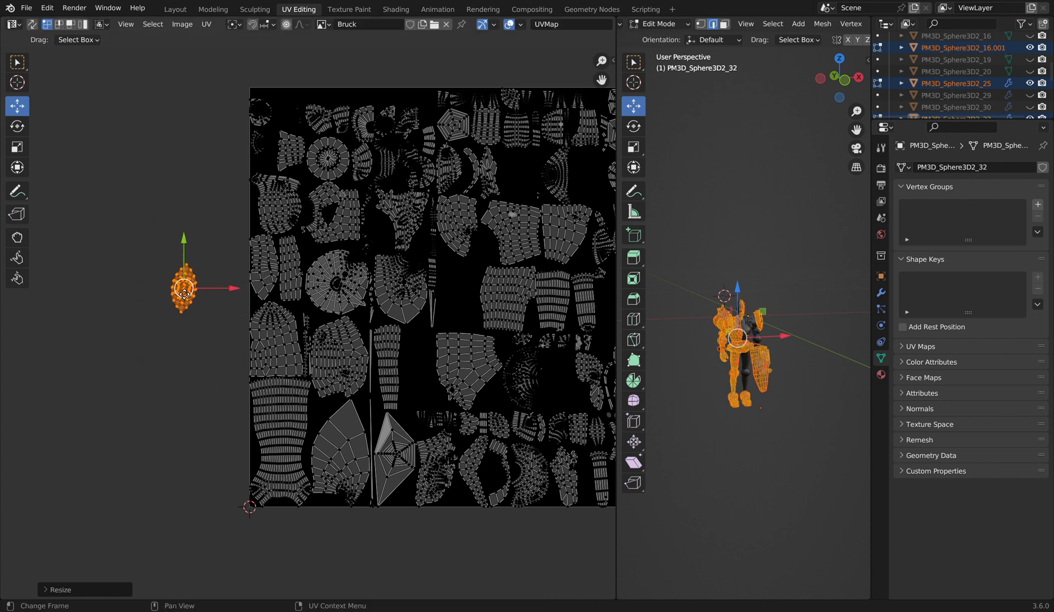
Move the pointed-oval stack into the empty gap in the lower-right part of the UV square
{"action": "key", "text": "g"}
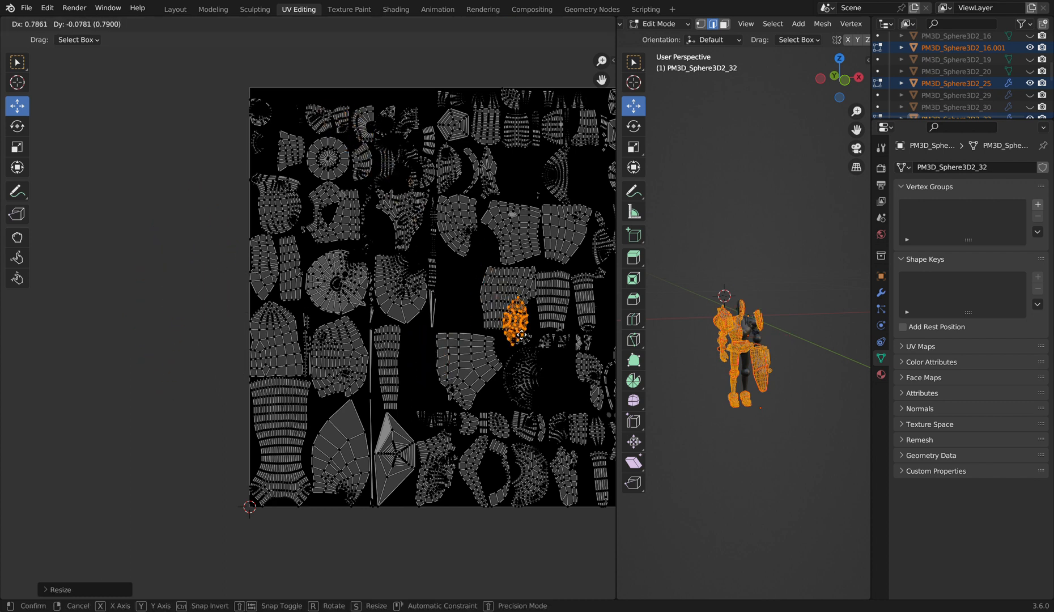
{"action": "left_click", "coordinate": [559, 390]}
{"action": "scroll", "coordinate": [605, 110], "scroll_direction": "up", "scroll_amount": 1}
{"action": "scroll", "coordinate": [509, 270], "scroll_direction": "up", "scroll_amount": 5}
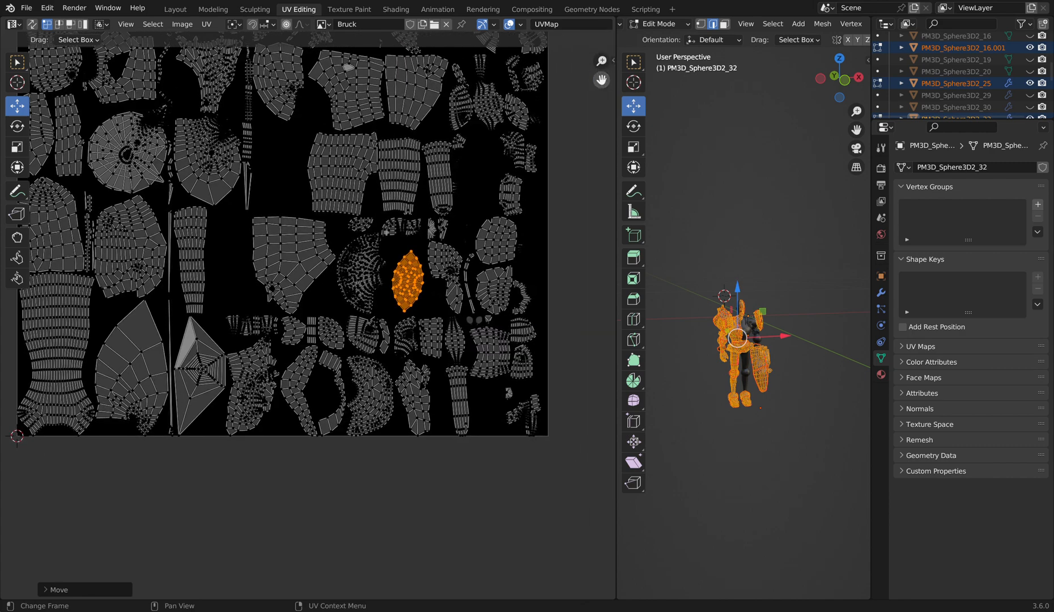
Move the pointed-oval eyeball stack into the open gap between the two curved islands near the UV square's lower edge
{"action": "key", "text": "g"}
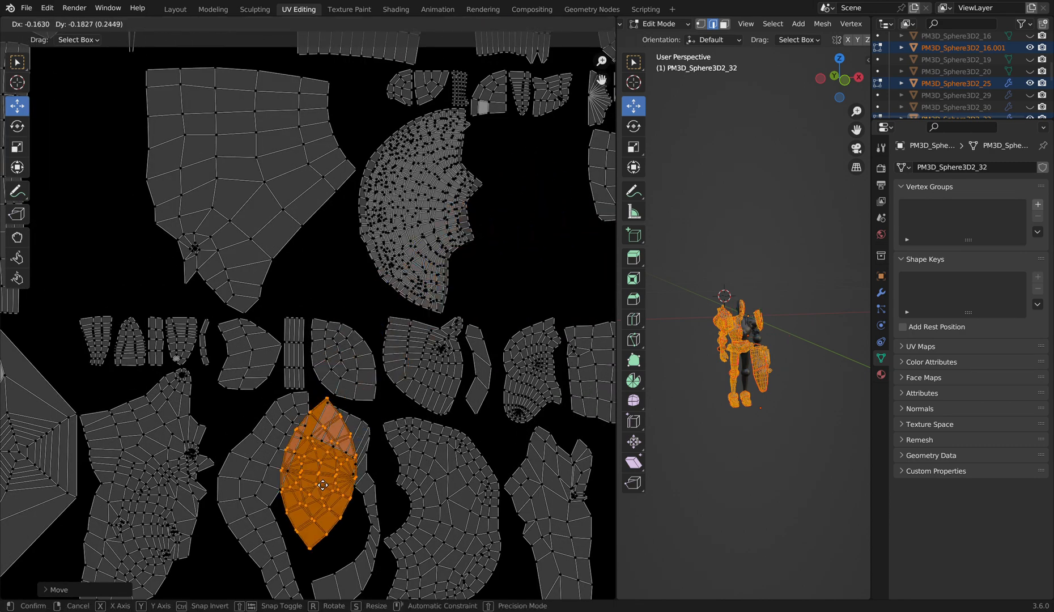
{"action": "left_click", "coordinate": [312, 506]}
{"action": "left_click_drag", "start_coordinate": [602, 80], "coordinate": [614, 479]}
Scale the pointed-oval stack to about 0.79, adjust its position within the gap between the curved islands, and deselect it
{"action": "key", "text": "s"}
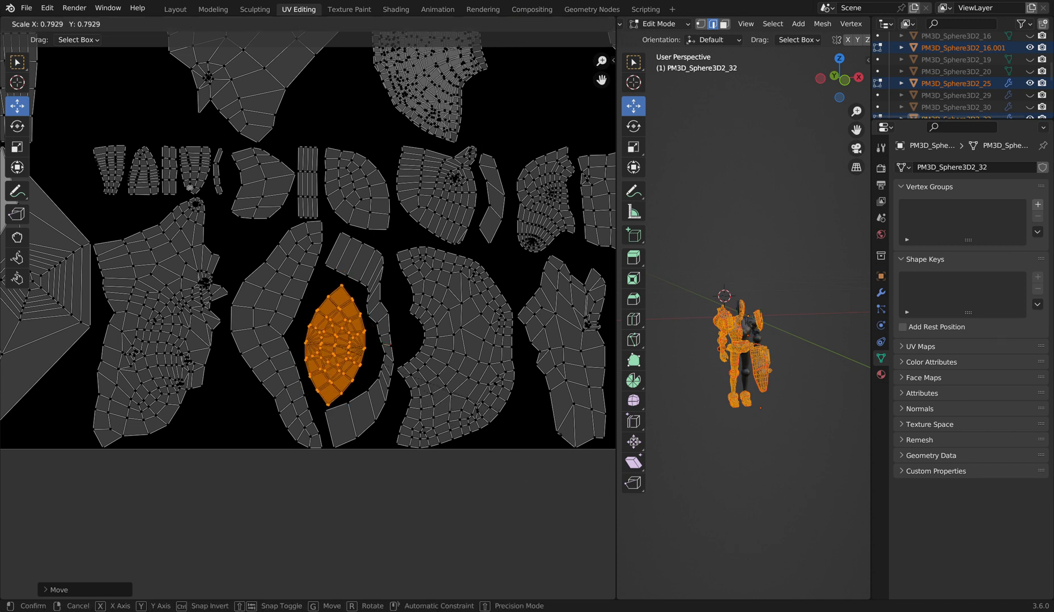
{"action": "left_click", "coordinate": [422, 383]}
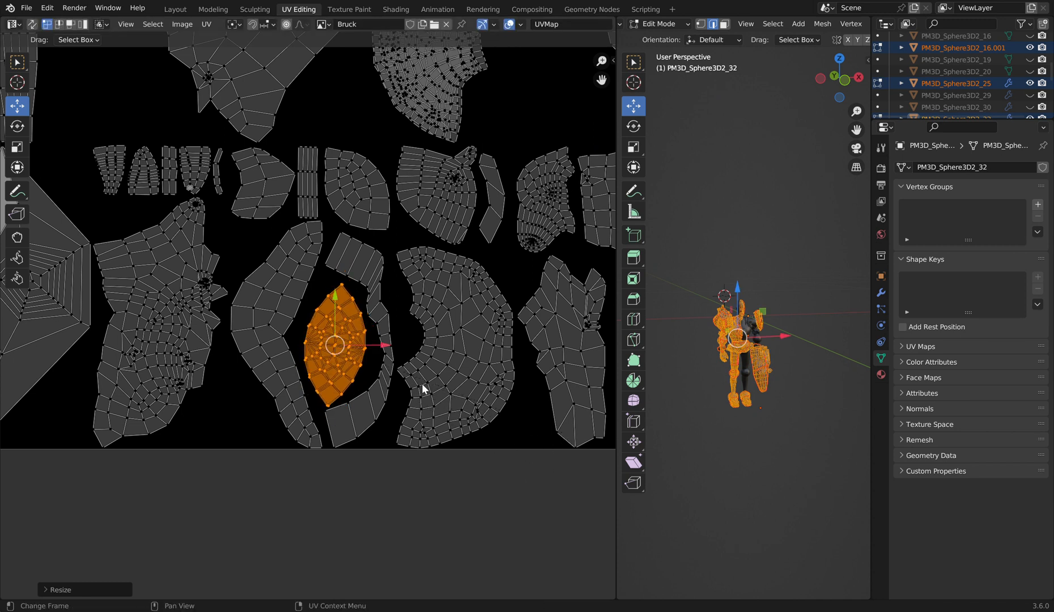
{"action": "key", "text": "g"}
{"action": "left_click", "coordinate": [347, 347]}
{"action": "scroll", "coordinate": [407, 270], "scroll_direction": "down", "scroll_amount": 5}
{"action": "left_click", "coordinate": [516, 358]}
Examine the whole packed UV layout and the character model, up close and in front orthographic view
{"action": "left_click_drag", "start_coordinate": [548, 263], "coordinate": [554, 284]}
{"action": "scroll", "coordinate": [560, 304], "scroll_direction": "down", "scroll_amount": 1}
{"action": "scroll", "coordinate": [372, 287], "scroll_direction": "down", "scroll_amount": 4}
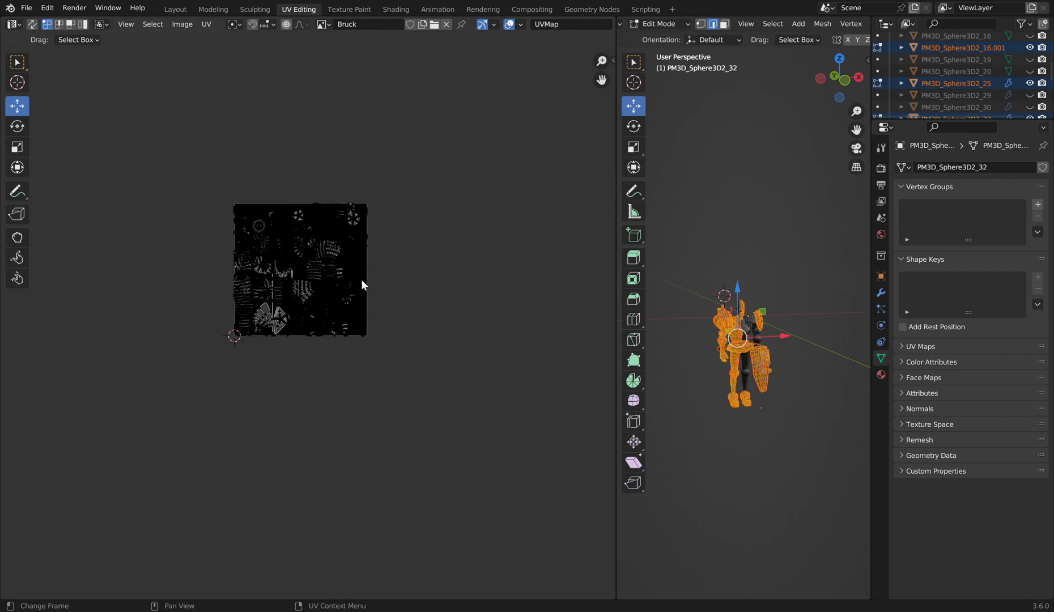
{"action": "scroll", "coordinate": [767, 282], "scroll_direction": "up", "scroll_amount": 8}
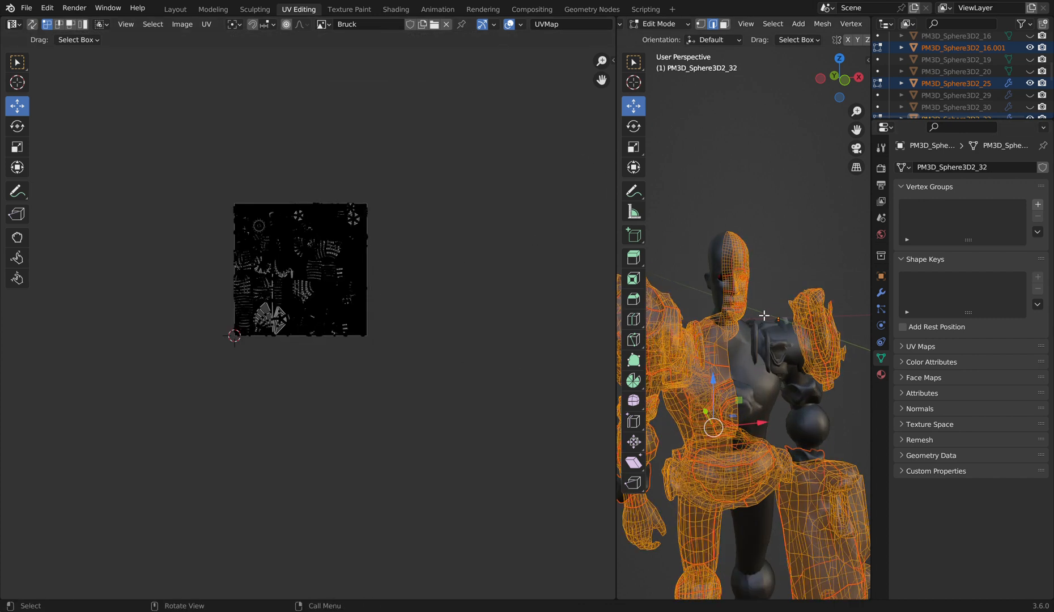
{"action": "scroll", "coordinate": [672, 237], "scroll_direction": "down", "scroll_amount": 8}
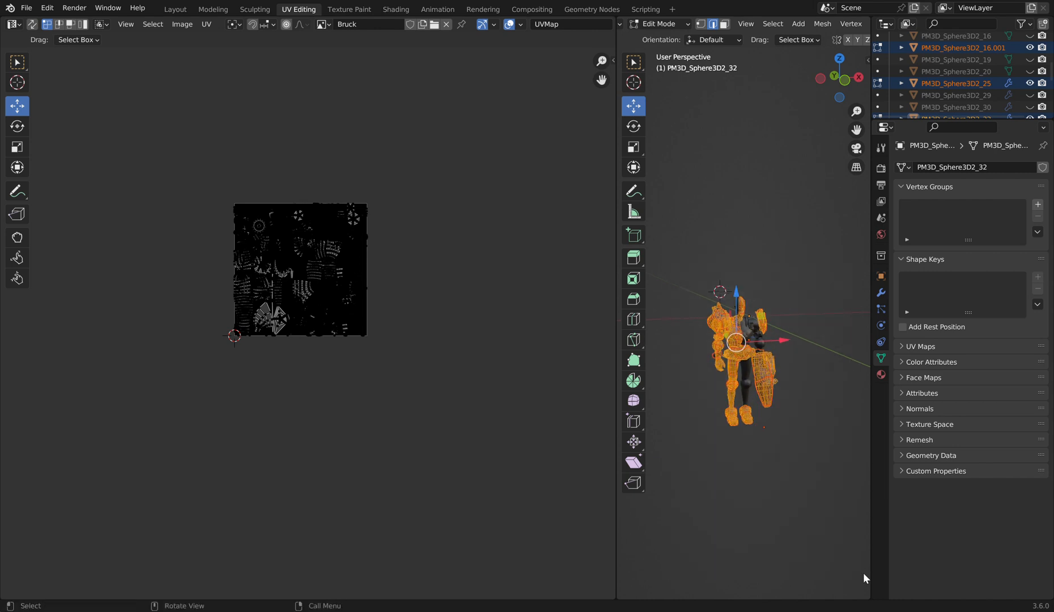
{"action": "scroll", "coordinate": [376, 168], "scroll_direction": "up", "scroll_amount": 4}
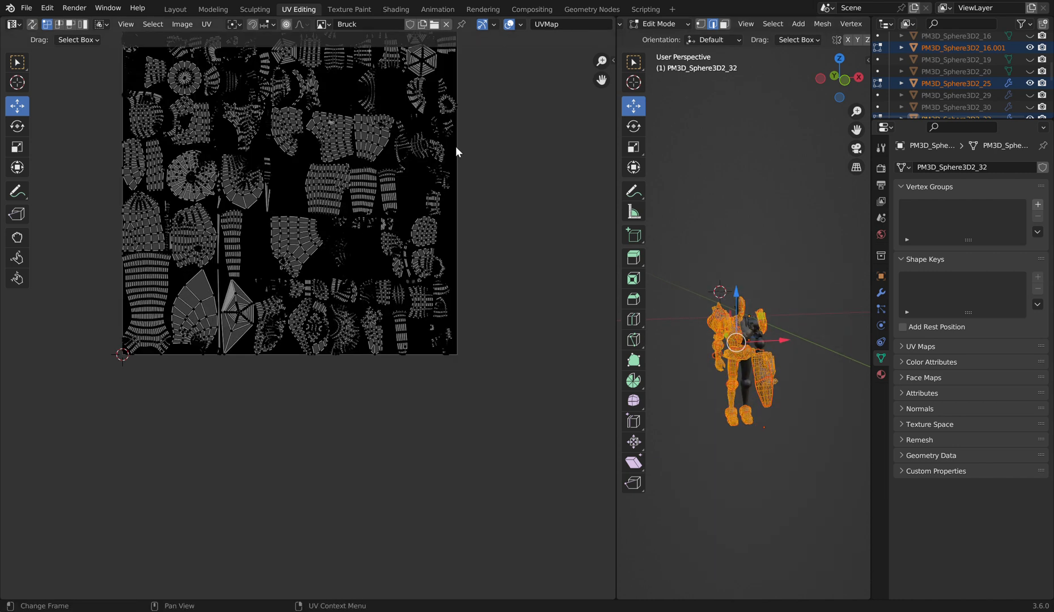
{"action": "left_click", "coordinate": [821, 79]}
{"action": "left_click", "coordinate": [822, 78]}
{"action": "left_click", "coordinate": [821, 79]}
{"action": "left_click", "coordinate": [821, 79]}
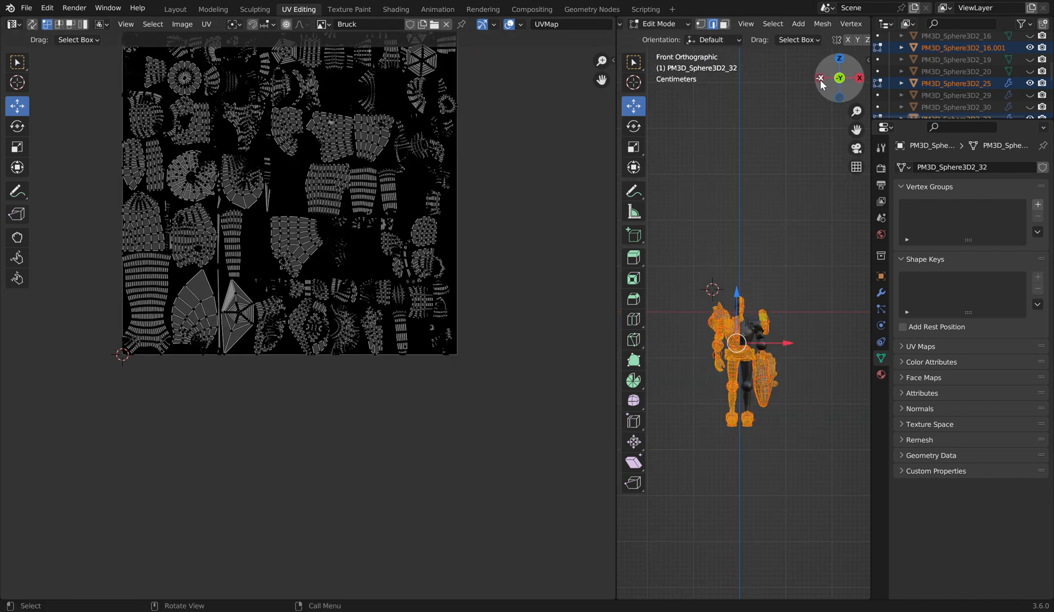